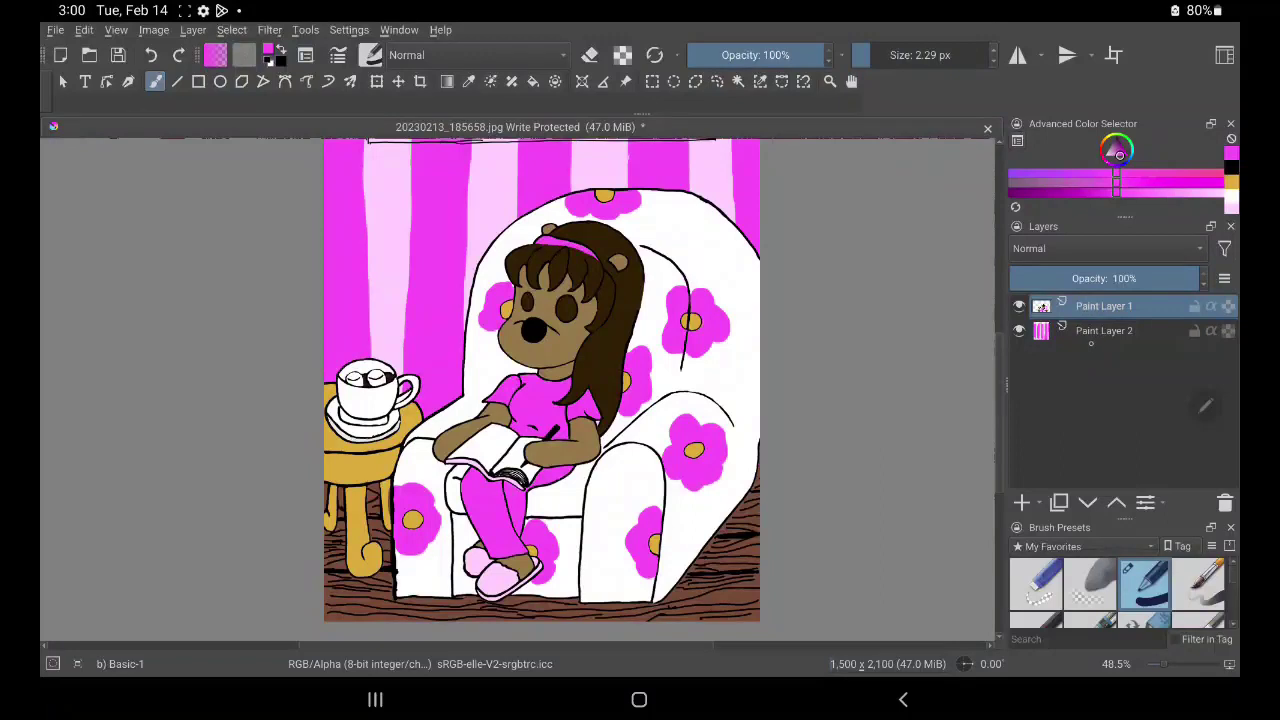
Make Paint Layer 2, the striped wallpaper layer, the active layer
{"action": "left_click", "coordinate": [1095, 332]}
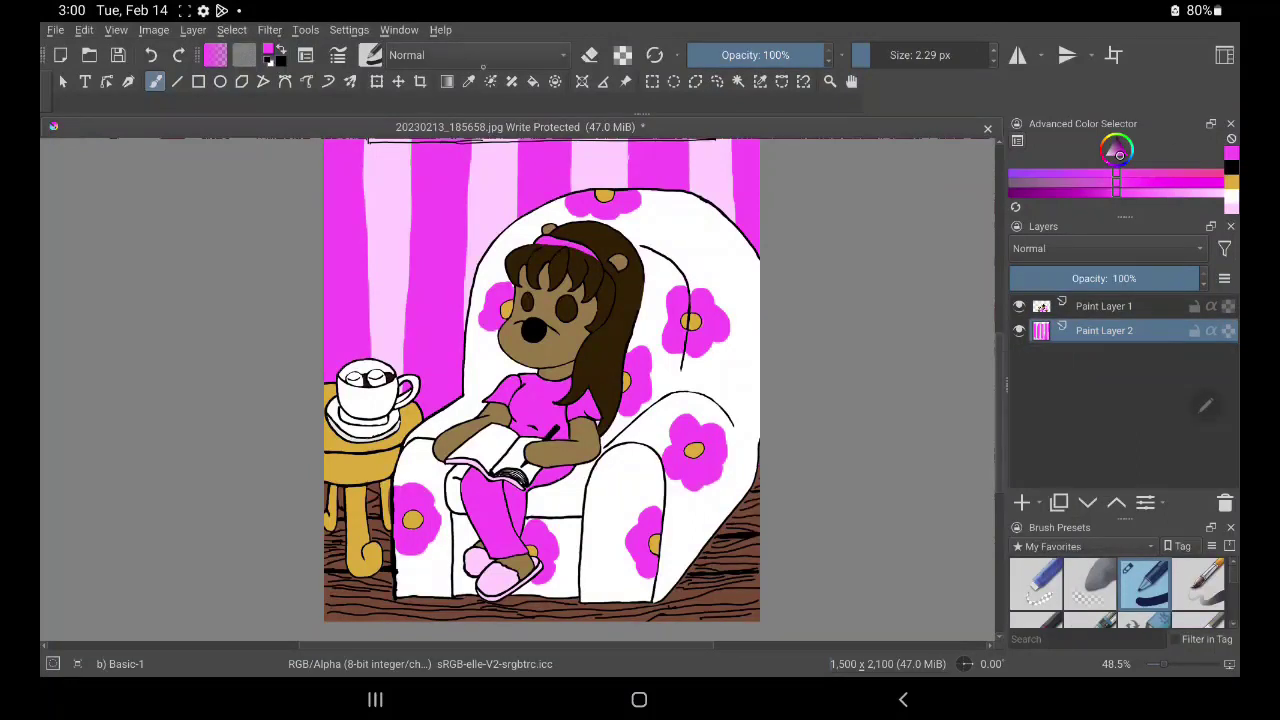
Sample light pink from a wallpaper stripe for the brush and level the canvas rotation to zero
{"action": "left_click", "coordinate": [468, 81]}
{"action": "left_click", "coordinate": [379, 167]}
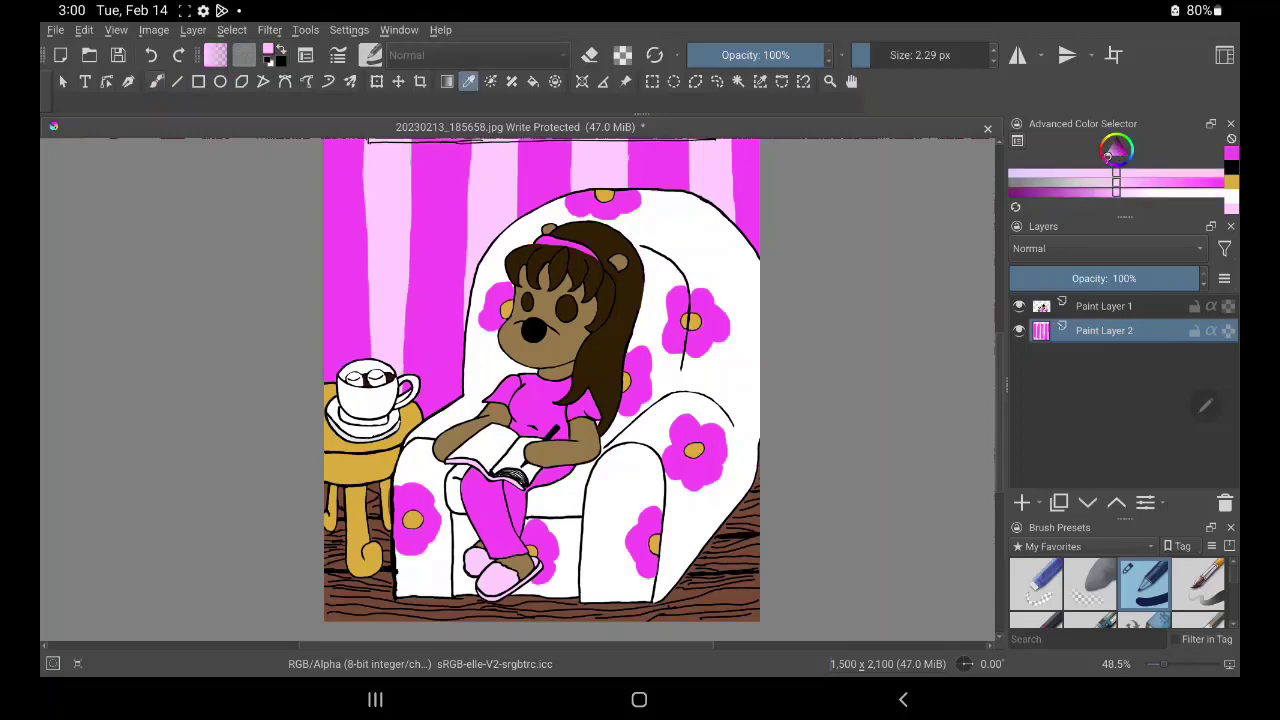
{"action": "left_click", "coordinate": [155, 81]}
{"action": "scroll", "coordinate": [513, 383], "scroll_direction": "up", "scroll_amount": 3}
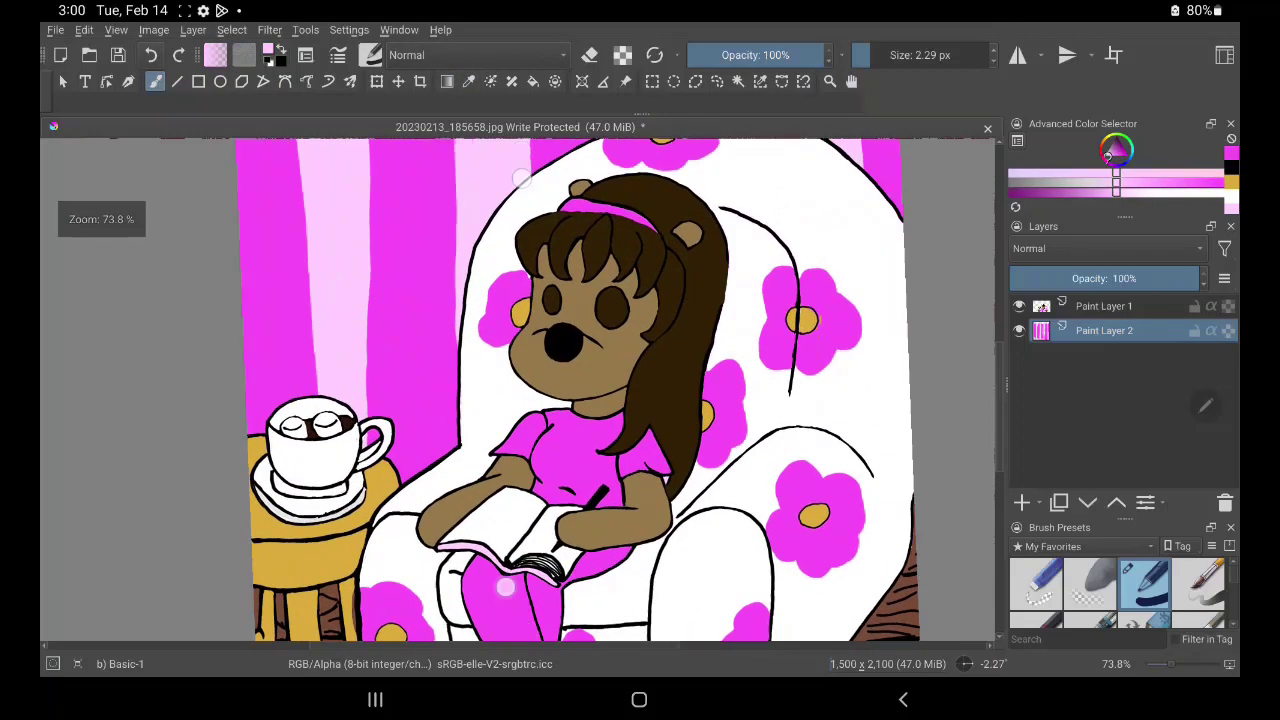
{"action": "mouse_move", "coordinate": [521, 178]}
{"action": "left_mouse_down"}
{"action": "mouse_move", "coordinate": [562, 196]}
{"action": "mouse_move", "coordinate": [552, 175]}
{"action": "left_mouse_up"}
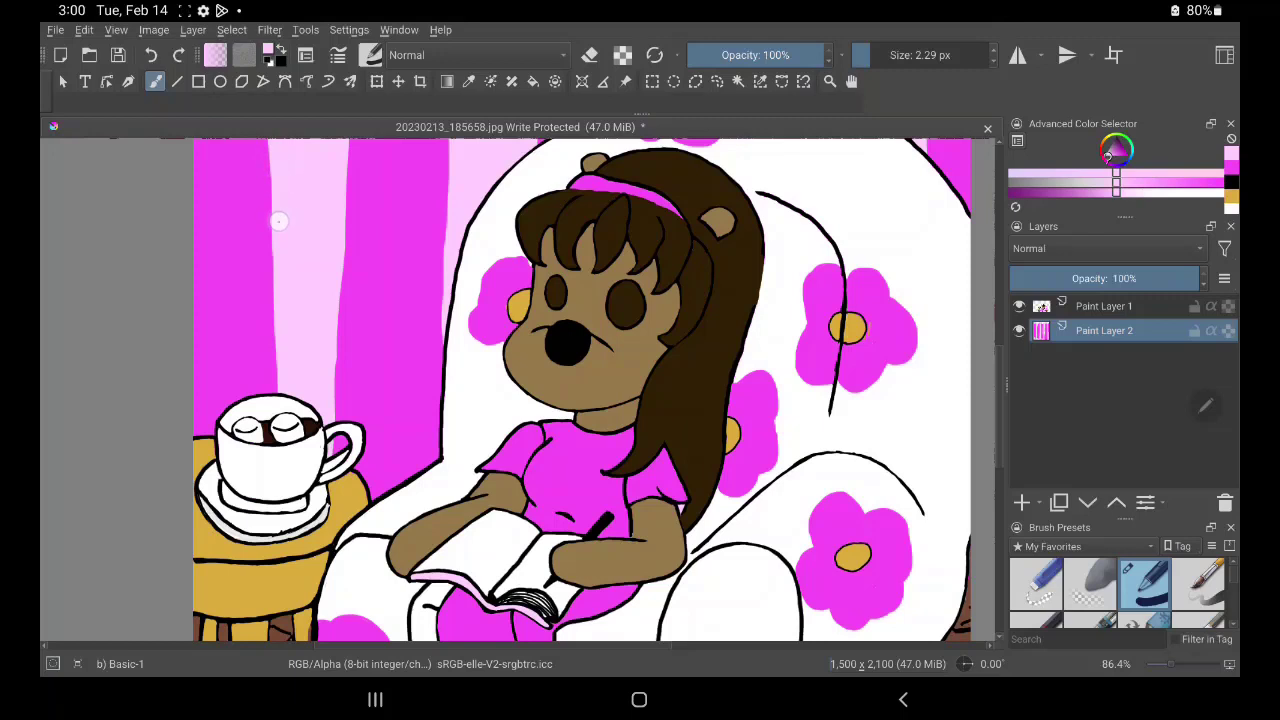
Paint light pink along the stripe's left and right edges with an enlarged brush
{"action": "left_click_drag", "start_coordinate": [270, 170], "coordinate": [267, 270]}
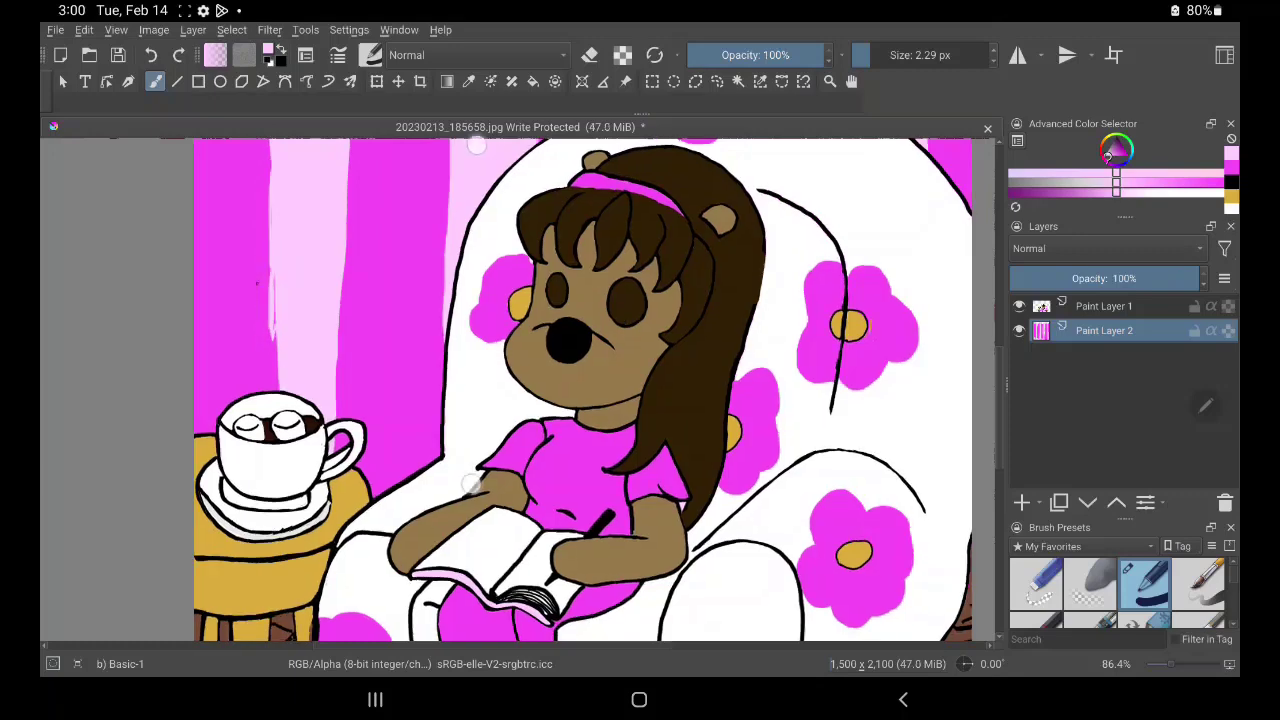
{"action": "scroll", "coordinate": [430, 303], "scroll_direction": "up", "scroll_amount": 3}
{"action": "left_click", "coordinate": [885, 55]}
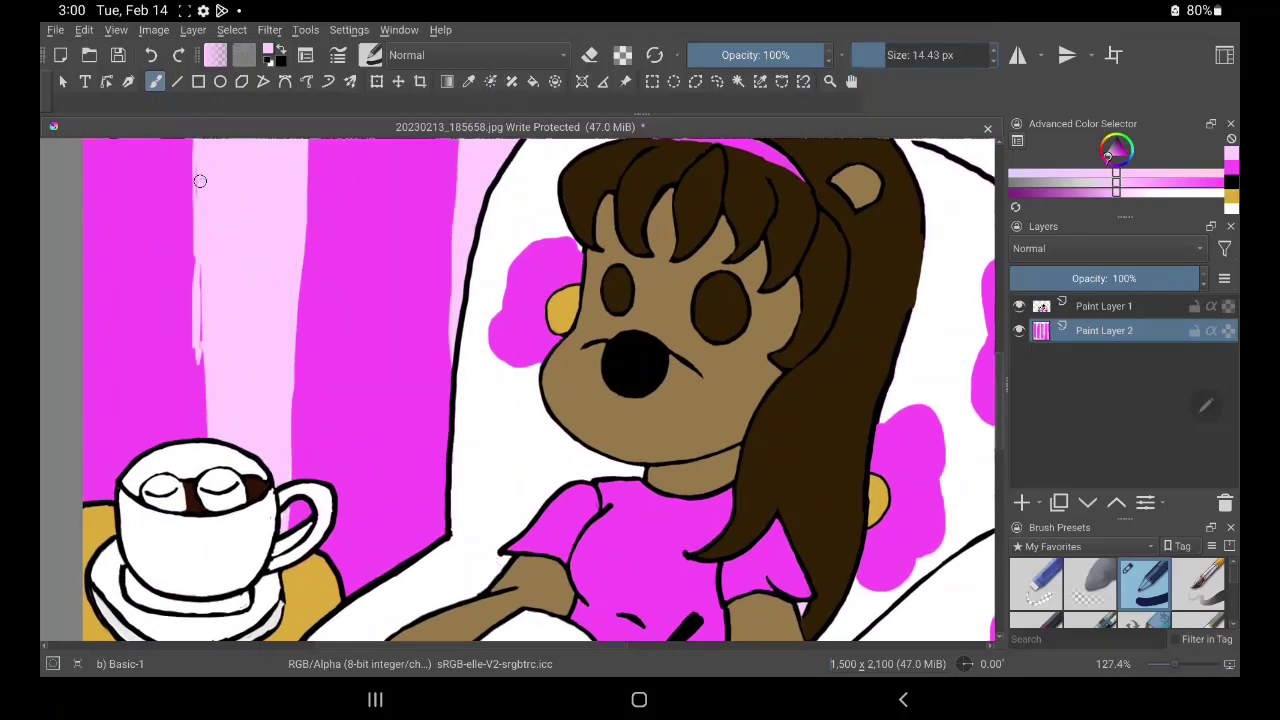
{"action": "mouse_move", "coordinate": [200, 181]}
{"action": "left_mouse_down"}
{"action": "mouse_move", "coordinate": [195, 422]}
{"action": "mouse_move", "coordinate": [196, 365]}
{"action": "left_mouse_up"}
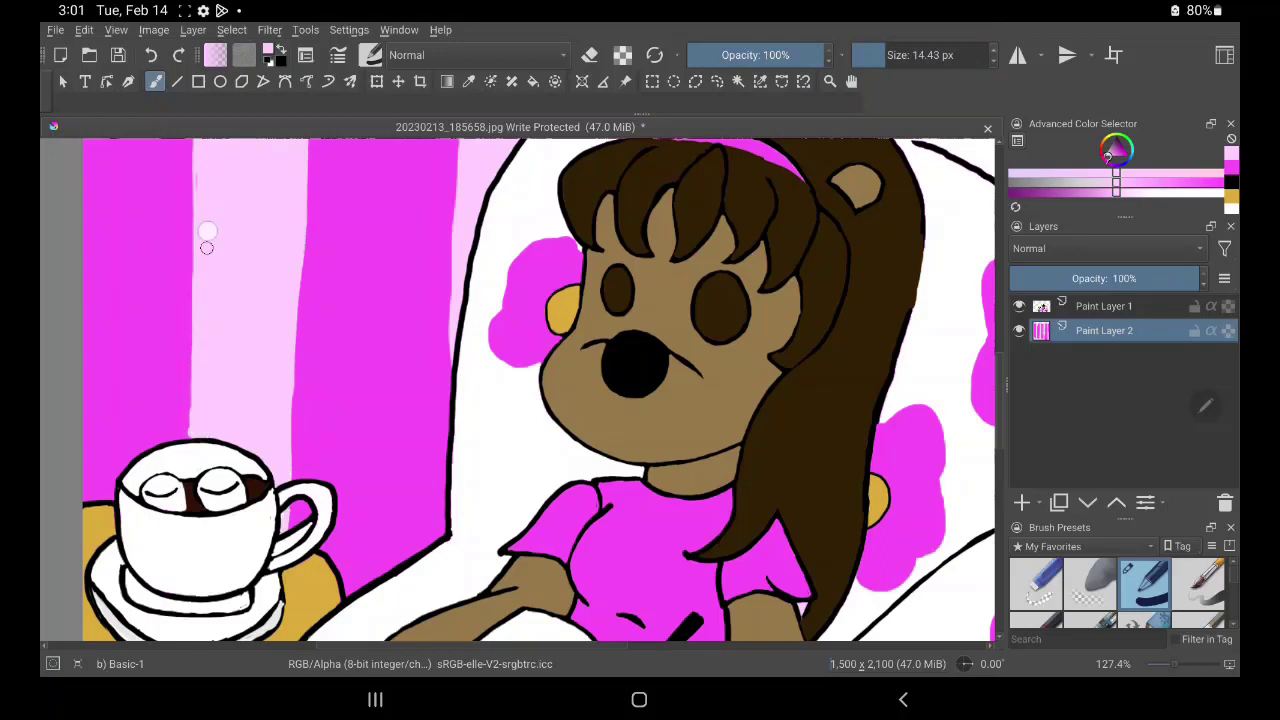
{"action": "left_click_drag", "start_coordinate": [287, 208], "coordinate": [300, 330]}
{"action": "key", "text": "ctrl+z"}
{"action": "left_click_drag", "start_coordinate": [293, 458], "coordinate": [298, 276]}
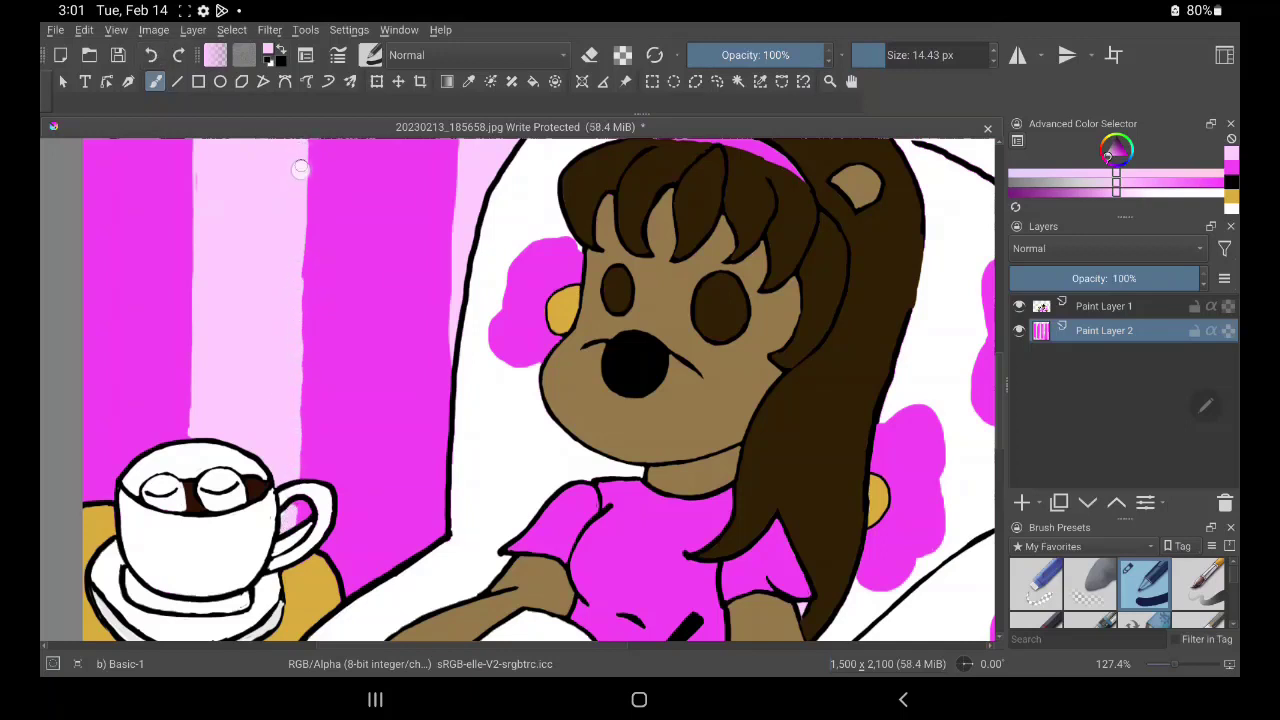
{"action": "left_click_drag", "start_coordinate": [300, 171], "coordinate": [296, 491]}
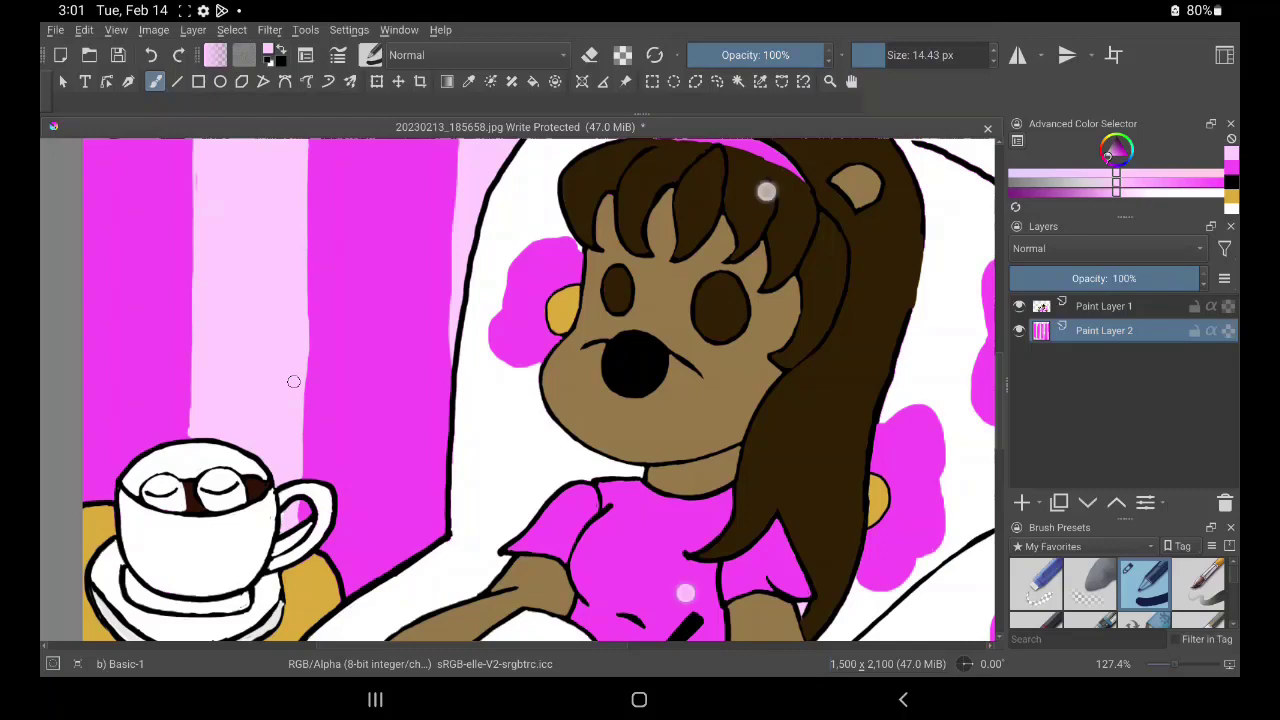
Cover the magenta at the next pale stripe's left edge with light pink
{"action": "scroll", "coordinate": [293, 381], "scroll_direction": "down", "scroll_amount": 2}
{"action": "scroll", "coordinate": [380, 400], "scroll_direction": "down", "scroll_amount": 2}
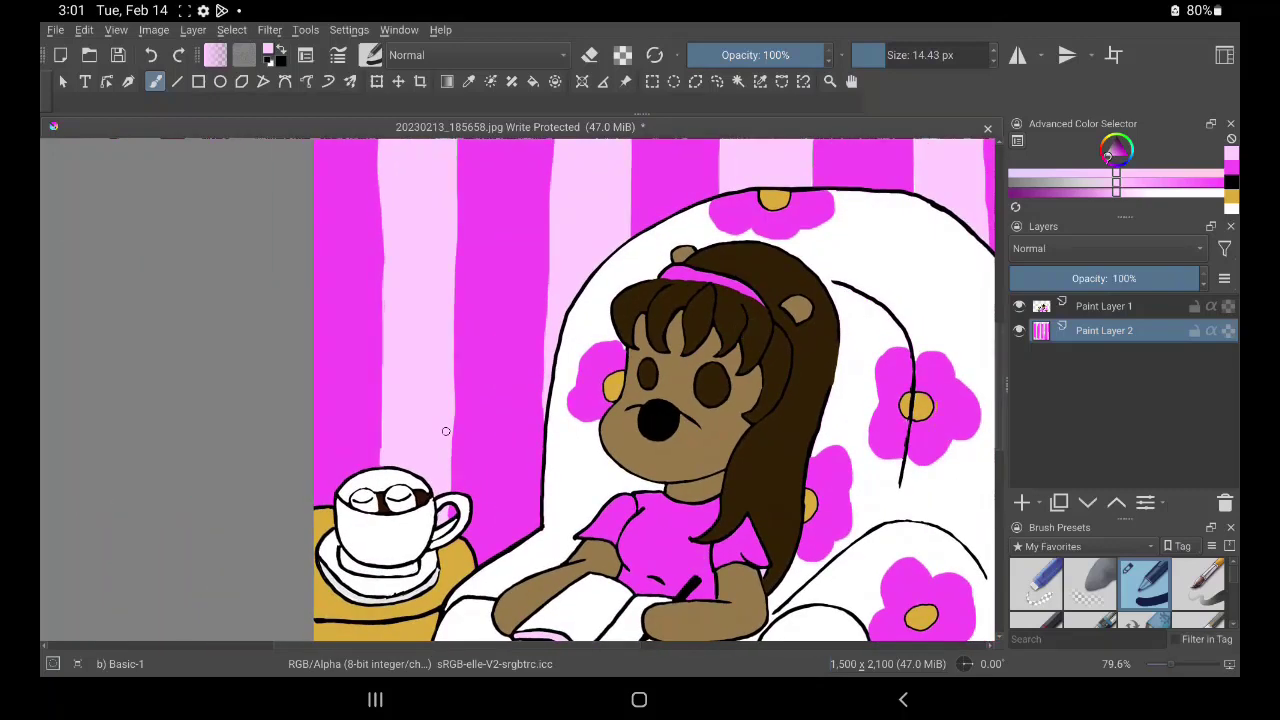
{"action": "scroll", "coordinate": [446, 431], "scroll_direction": "down", "scroll_amount": 1}
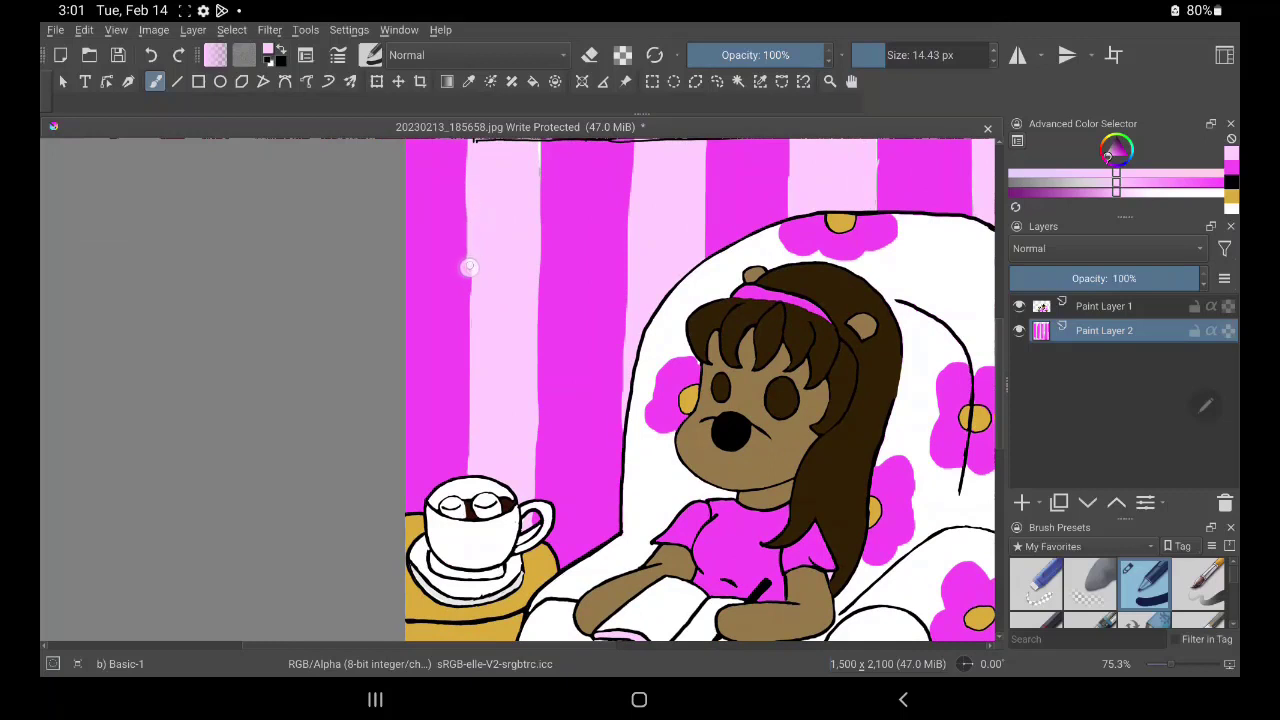
{"action": "mouse_move", "coordinate": [466, 262]}
{"action": "left_mouse_down"}
{"action": "mouse_move", "coordinate": [467, 244]}
{"action": "mouse_move", "coordinate": [471, 472]}
{"action": "left_mouse_up"}
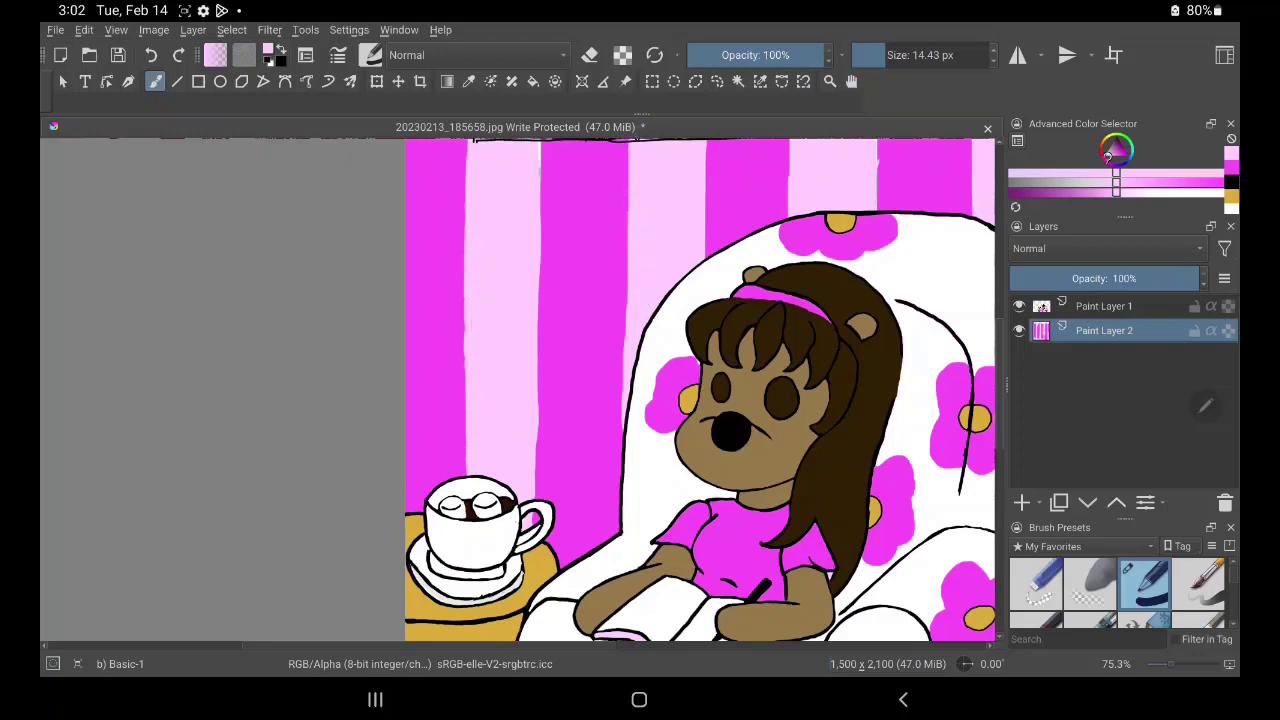
{"action": "mouse_move", "coordinate": [860, 243]}
{"action": "left_mouse_down"}
{"action": "mouse_move", "coordinate": [625, 262]}
{"action": "mouse_move", "coordinate": [425, 307]}
{"action": "mouse_move", "coordinate": [330, 370]}
{"action": "left_mouse_up"}
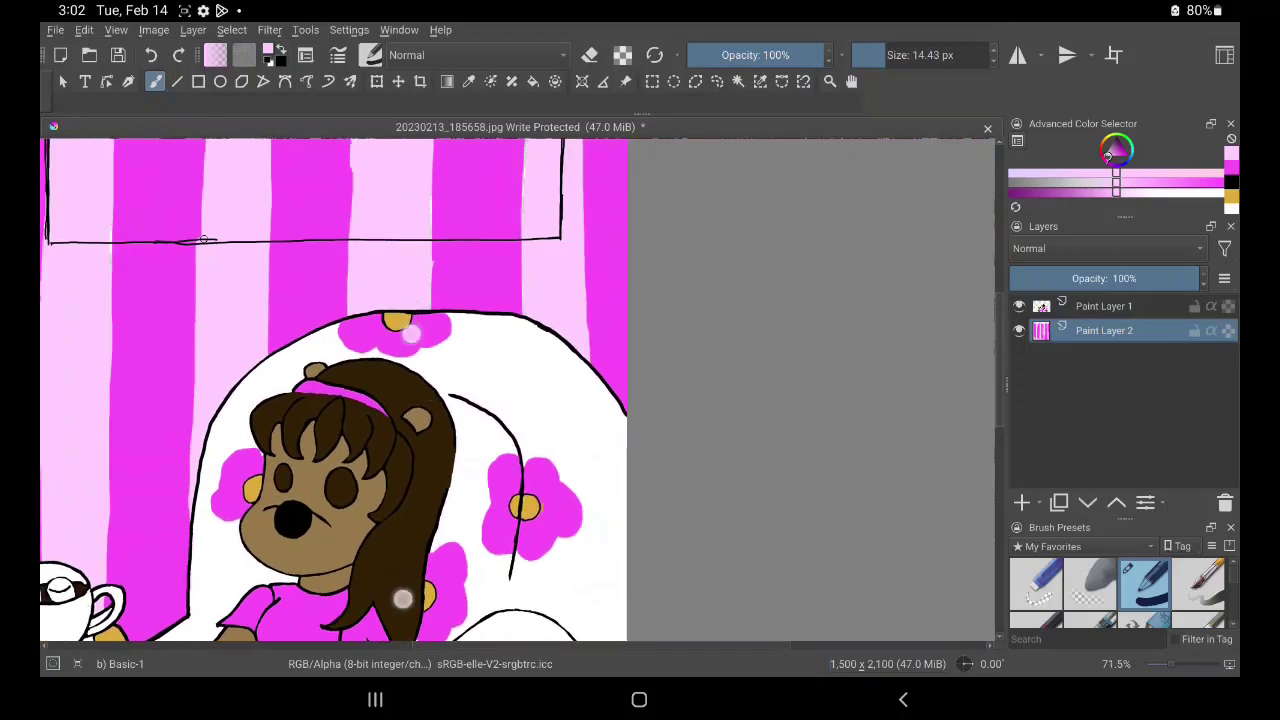
{"action": "left_click_drag", "start_coordinate": [330, 300], "coordinate": [206, 322]}
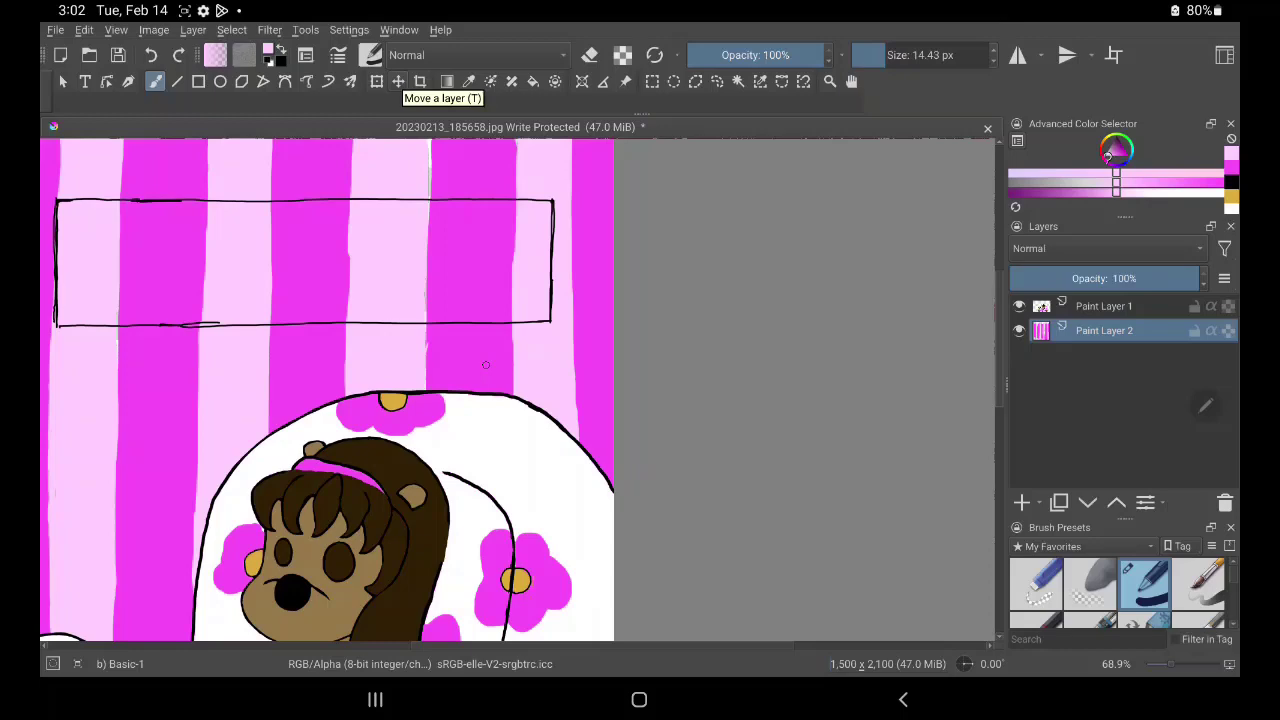
{"action": "mouse_move", "coordinate": [486, 365]}
{"action": "left_mouse_down"}
{"action": "mouse_move", "coordinate": [629, 409]}
{"action": "mouse_move", "coordinate": [610, 380]}
{"action": "left_mouse_up"}
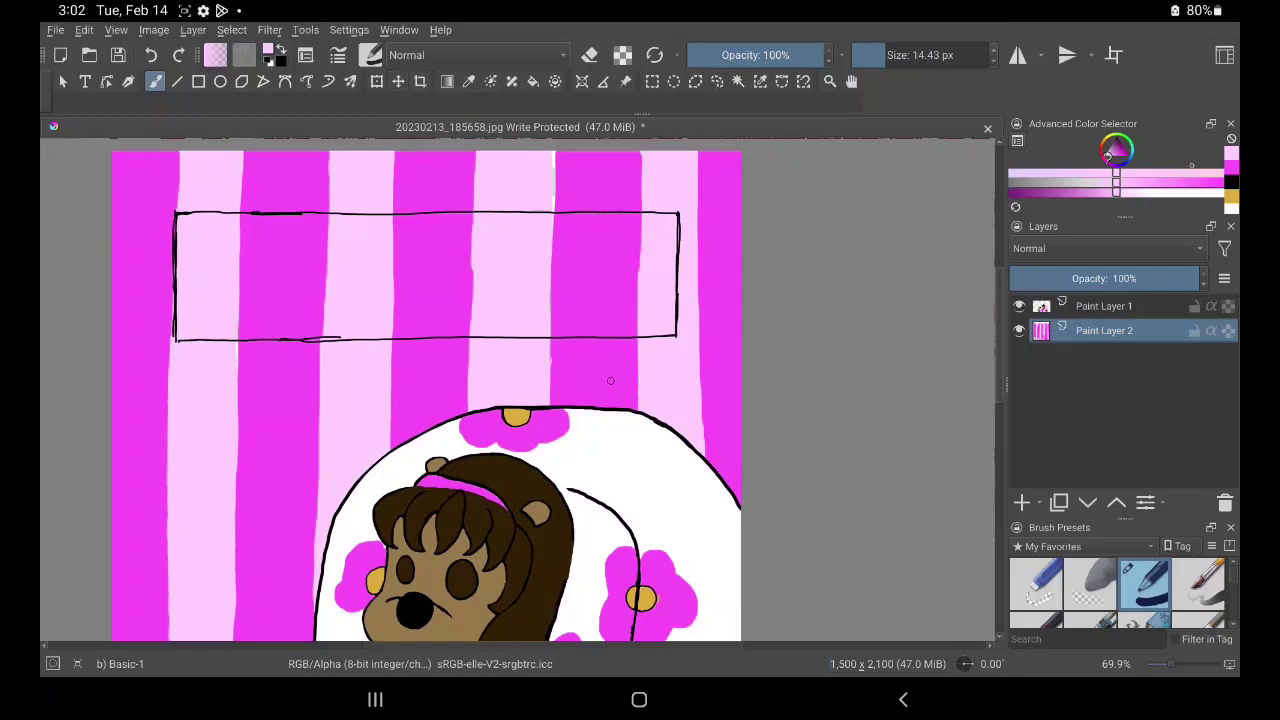
Choose the stripe magenta in the Advanced Color Selector as the painting colour
{"action": "left_click", "coordinate": [610, 380], "text": "ctrl"}
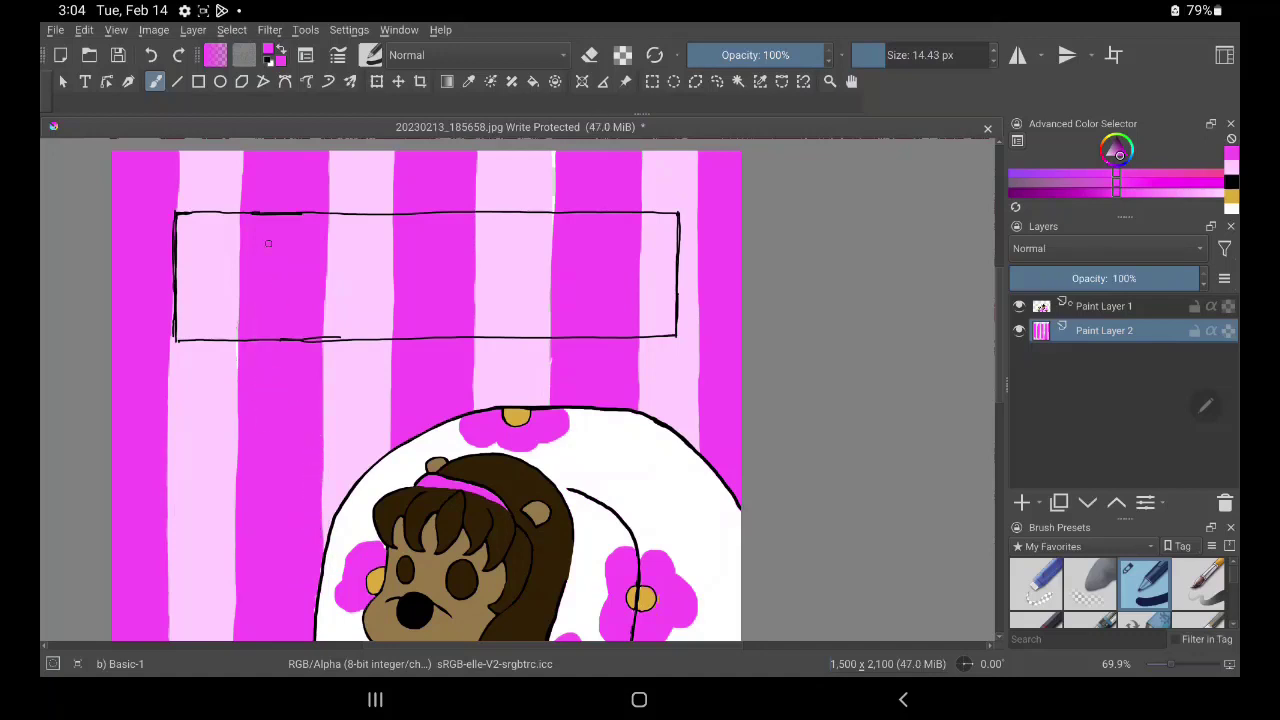
Erase the rectangle's left, top and bottom lines on Paint Layer 1 in eraser mode
{"action": "left_click", "coordinate": [1104, 306]}
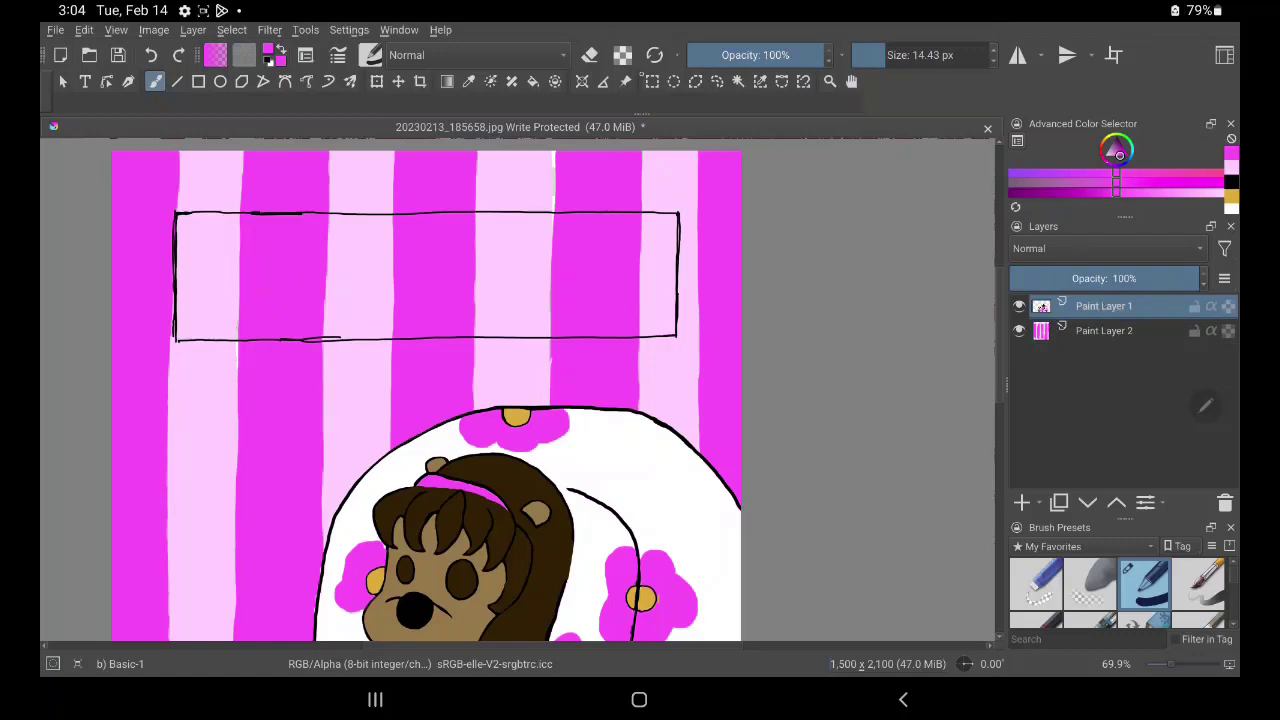
{"action": "key", "text": "e"}
{"action": "left_click_drag", "start_coordinate": [179, 236], "coordinate": [176, 362]}
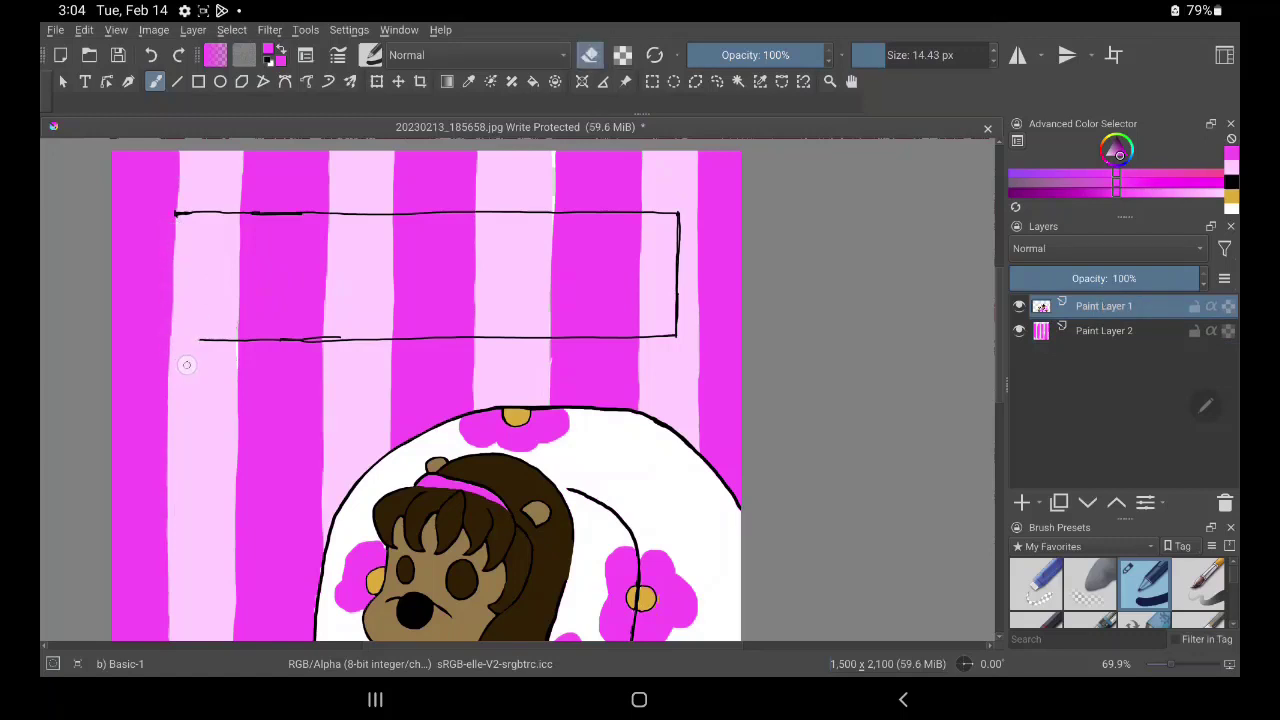
{"action": "mouse_move", "coordinate": [176, 213]}
{"action": "left_mouse_down"}
{"action": "mouse_move", "coordinate": [648, 216]}
{"action": "mouse_move", "coordinate": [677, 320]}
{"action": "left_mouse_up"}
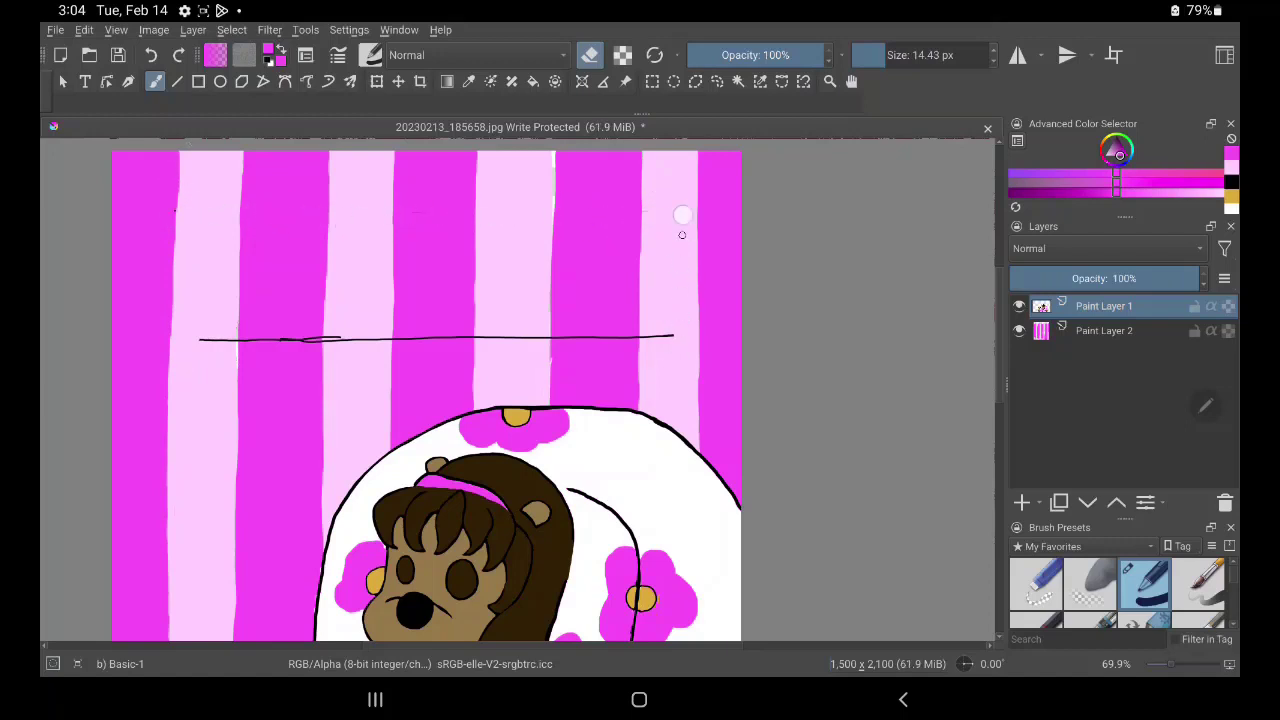
{"action": "left_click_drag", "start_coordinate": [187, 344], "coordinate": [670, 337]}
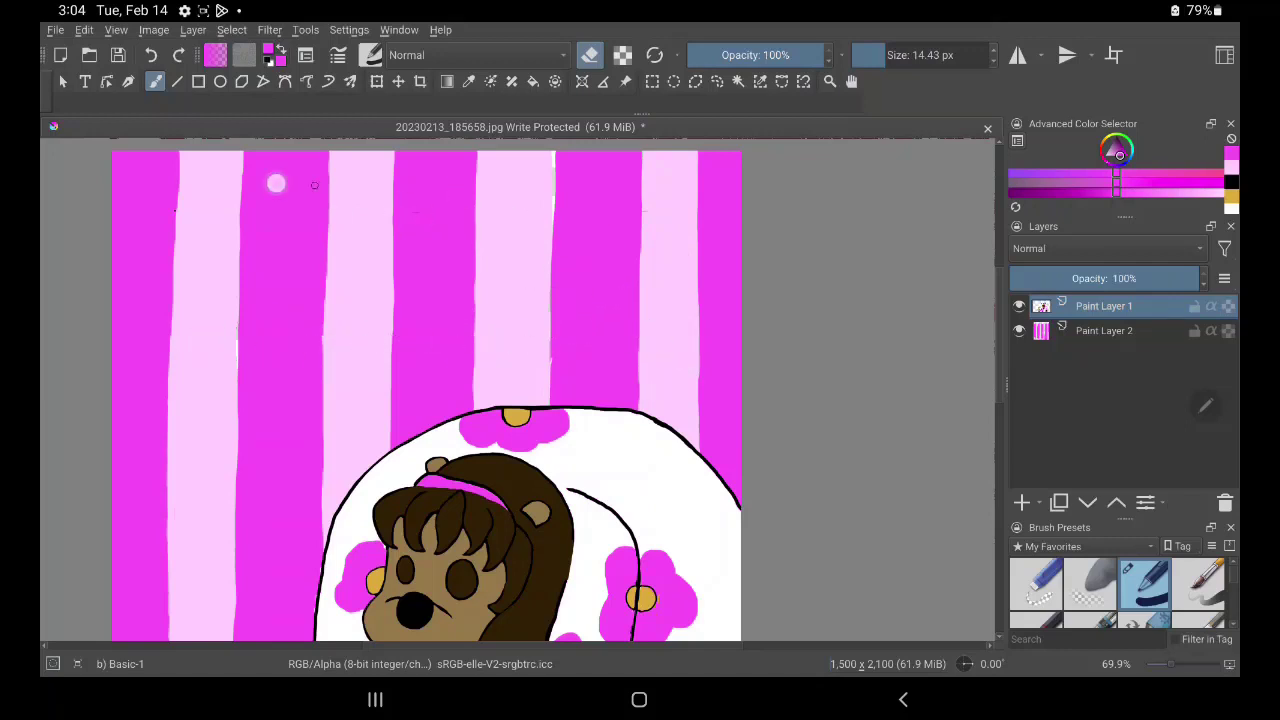
{"action": "scroll", "coordinate": [500, 380], "scroll_direction": "down", "scroll_amount": 3}
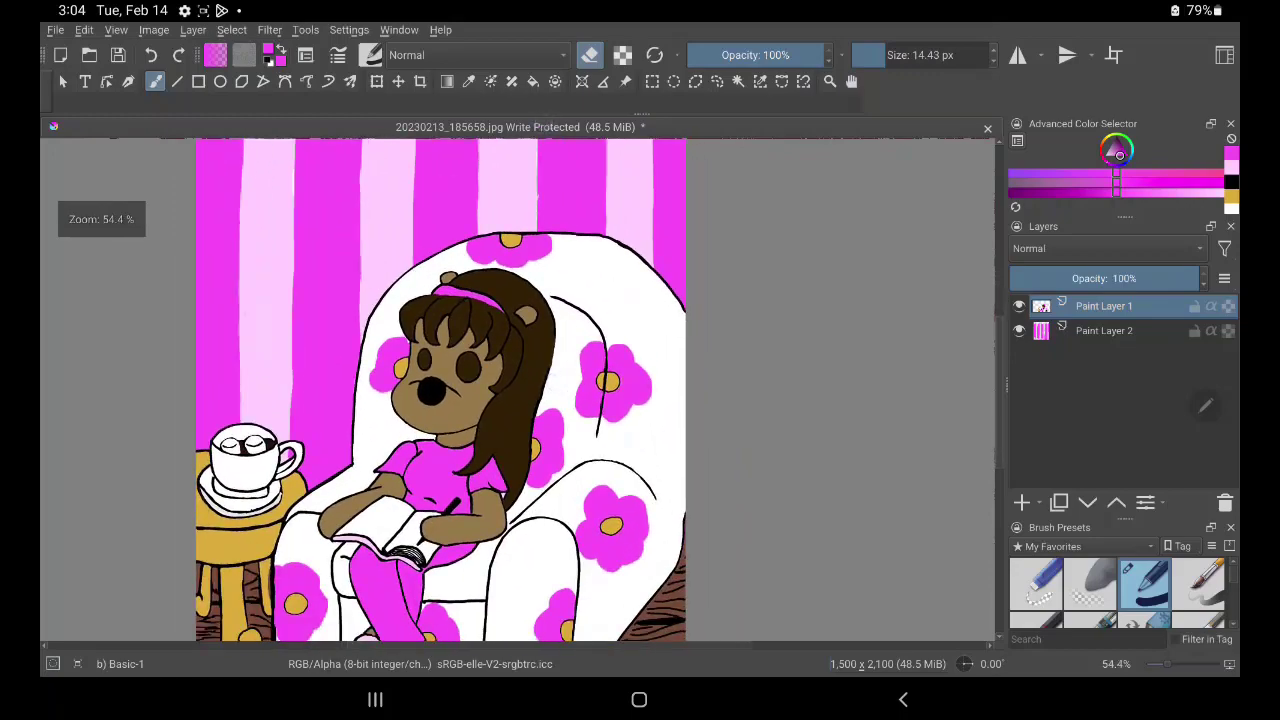
Shrink the brush to about 5 px, turn off erasing, and pick a darker shirt magenta
{"action": "scroll", "coordinate": [500, 380], "scroll_direction": "up", "scroll_amount": 4}
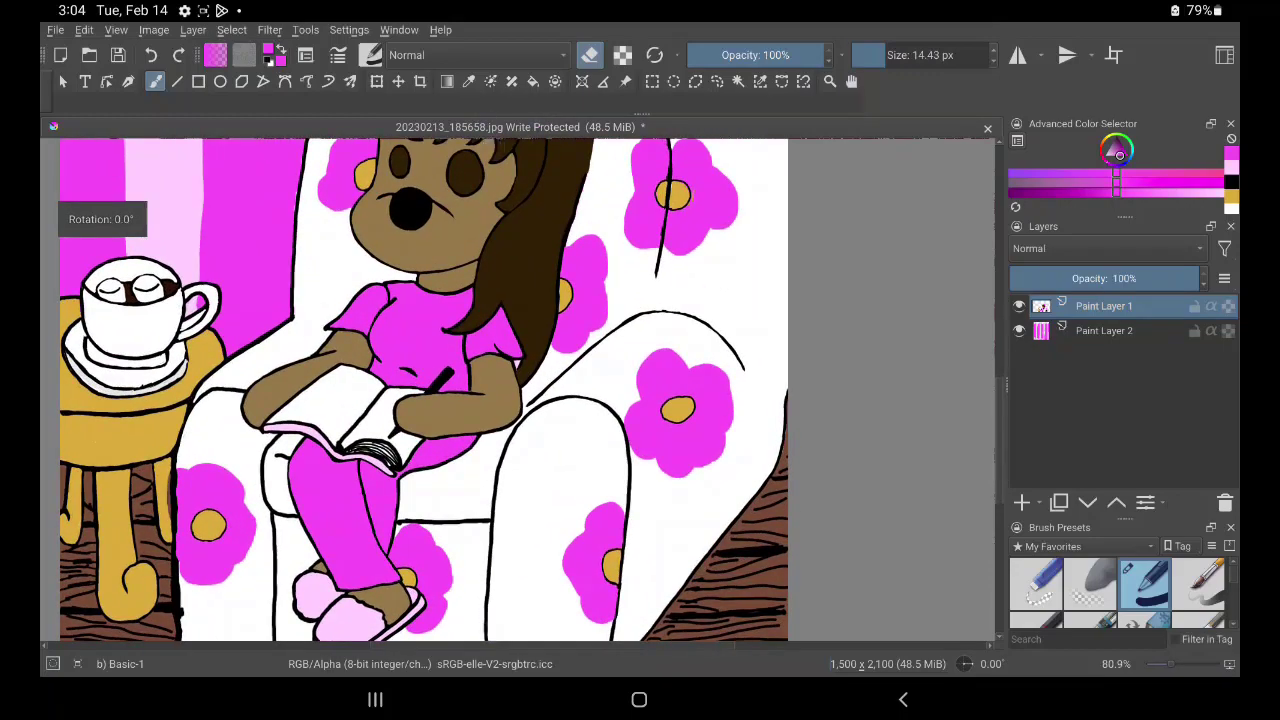
{"action": "scroll", "coordinate": [472, 383], "scroll_direction": "up", "scroll_amount": 3}
{"action": "scroll", "coordinate": [490, 370], "scroll_direction": "up", "scroll_amount": 3}
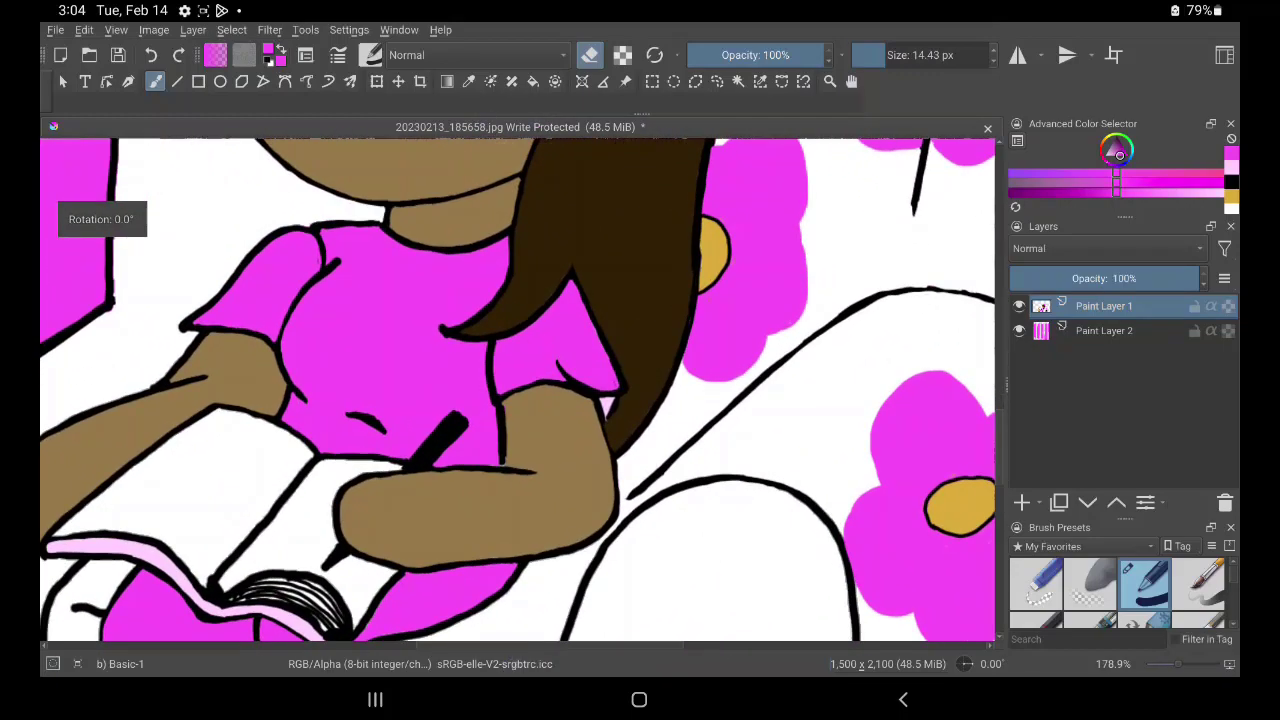
{"action": "scroll", "coordinate": [505, 365], "scroll_direction": "up", "scroll_amount": 2}
{"action": "scroll", "coordinate": [510, 362], "scroll_direction": "up", "scroll_amount": 1}
{"action": "scroll", "coordinate": [510, 362], "scroll_direction": "up", "scroll_amount": 1}
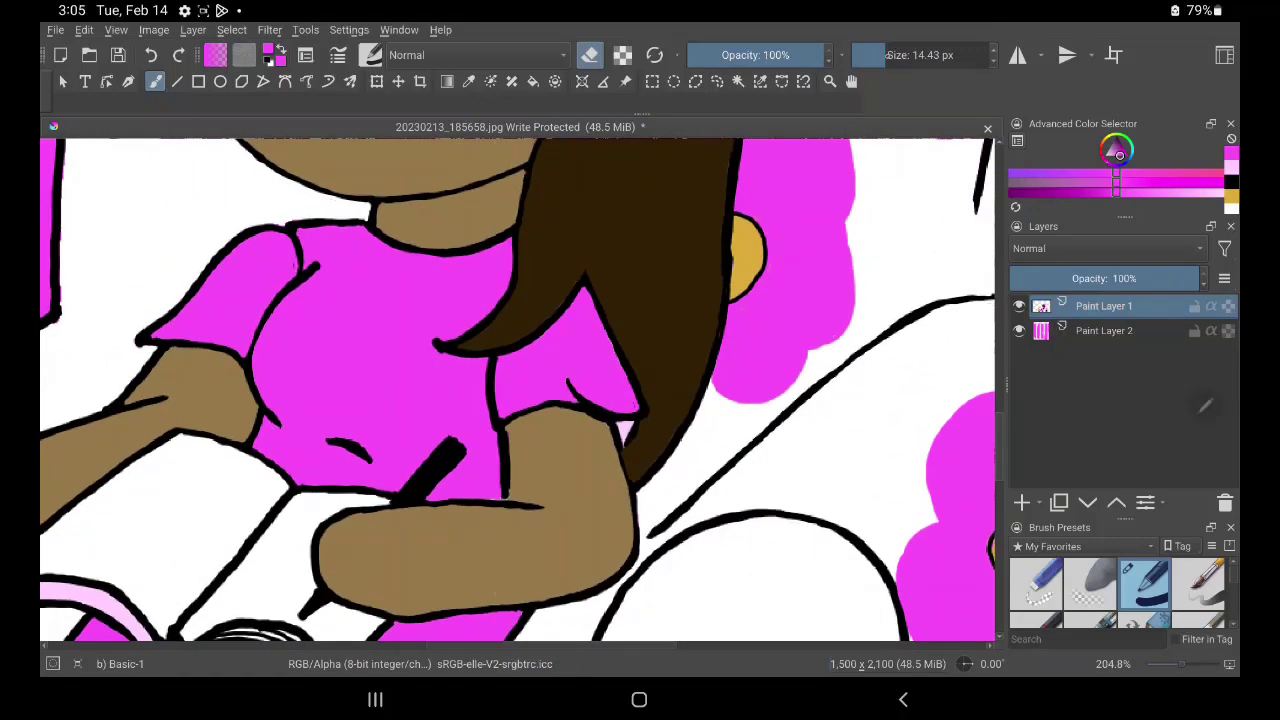
{"action": "left_click_drag", "start_coordinate": [884, 55], "coordinate": [877, 56]}
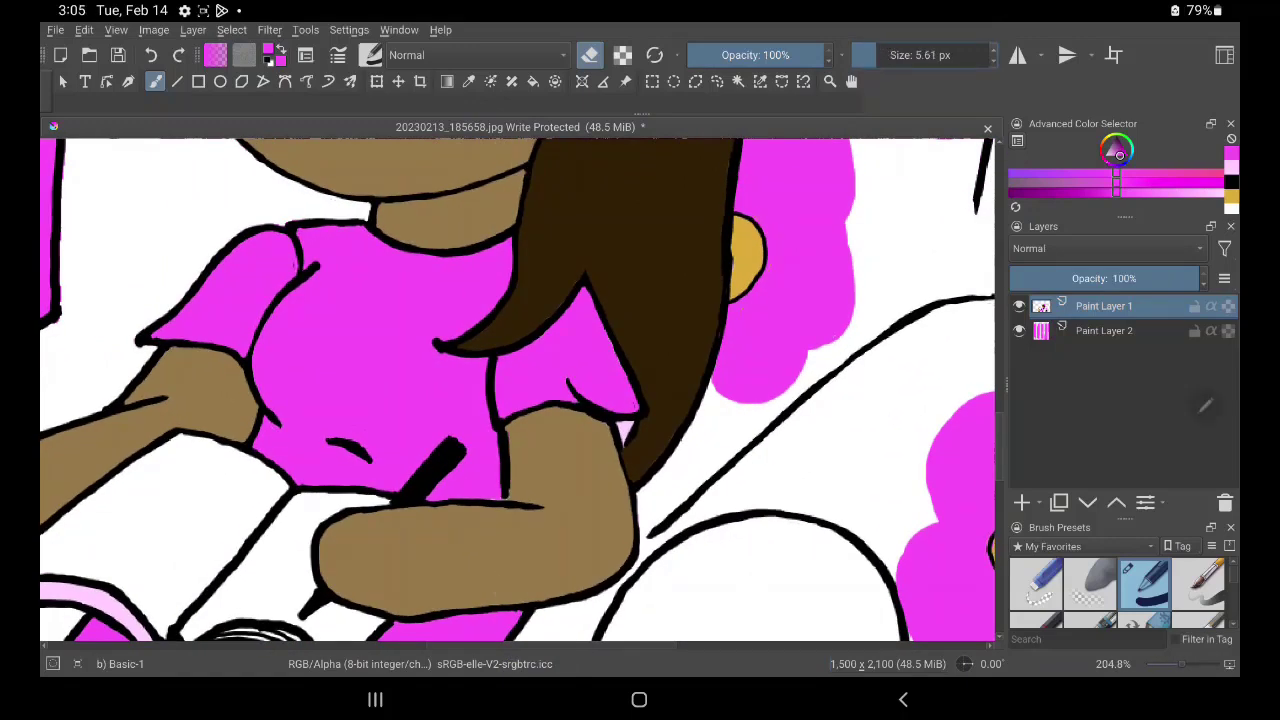
{"action": "left_click", "coordinate": [469, 81]}
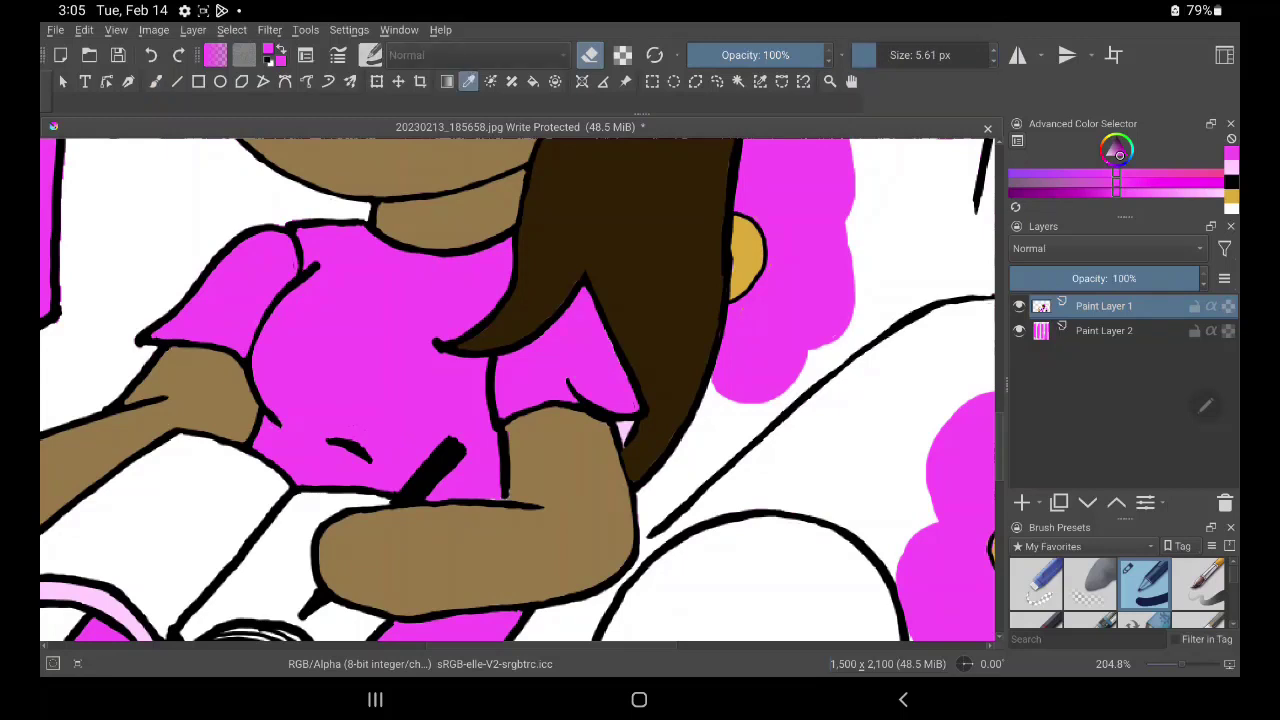
{"action": "left_click", "coordinate": [796, 214]}
{"action": "left_click", "coordinate": [840, 240]}
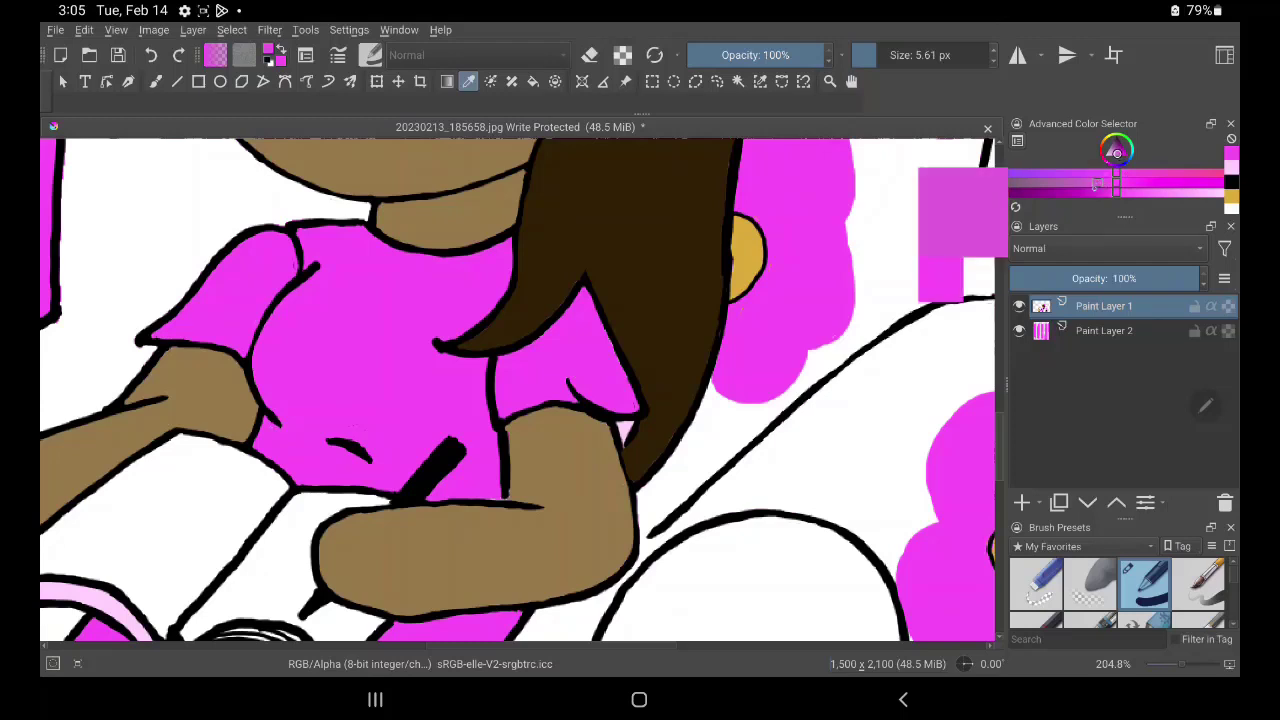
{"action": "left_click", "coordinate": [1093, 190]}
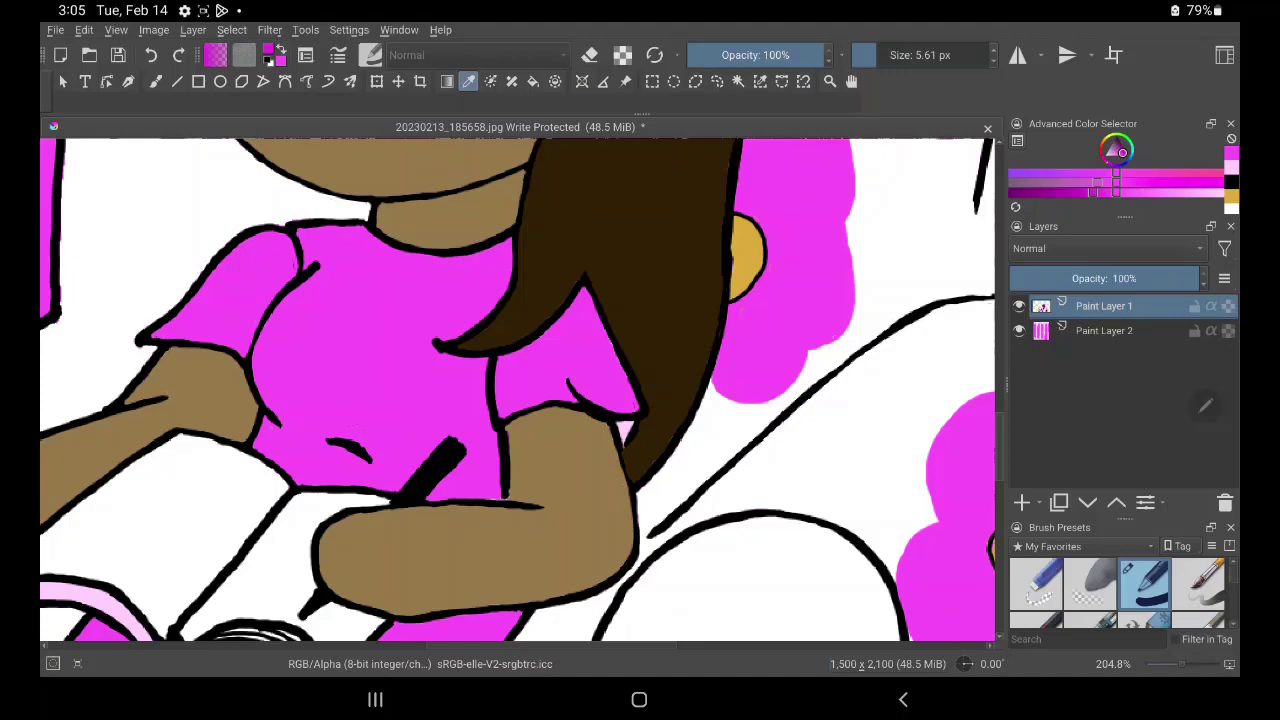
{"action": "scroll", "coordinate": [577, 390], "scroll_direction": "up", "scroll_amount": 3}
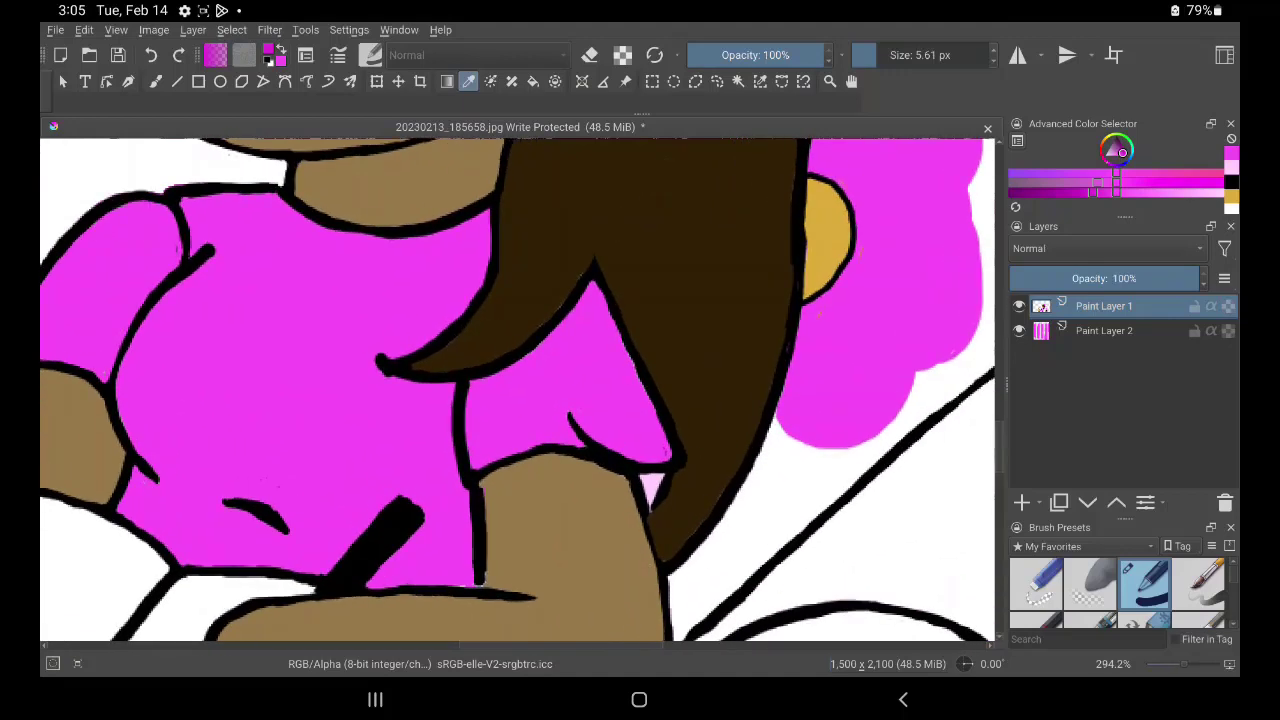
{"action": "left_click", "coordinate": [155, 81]}
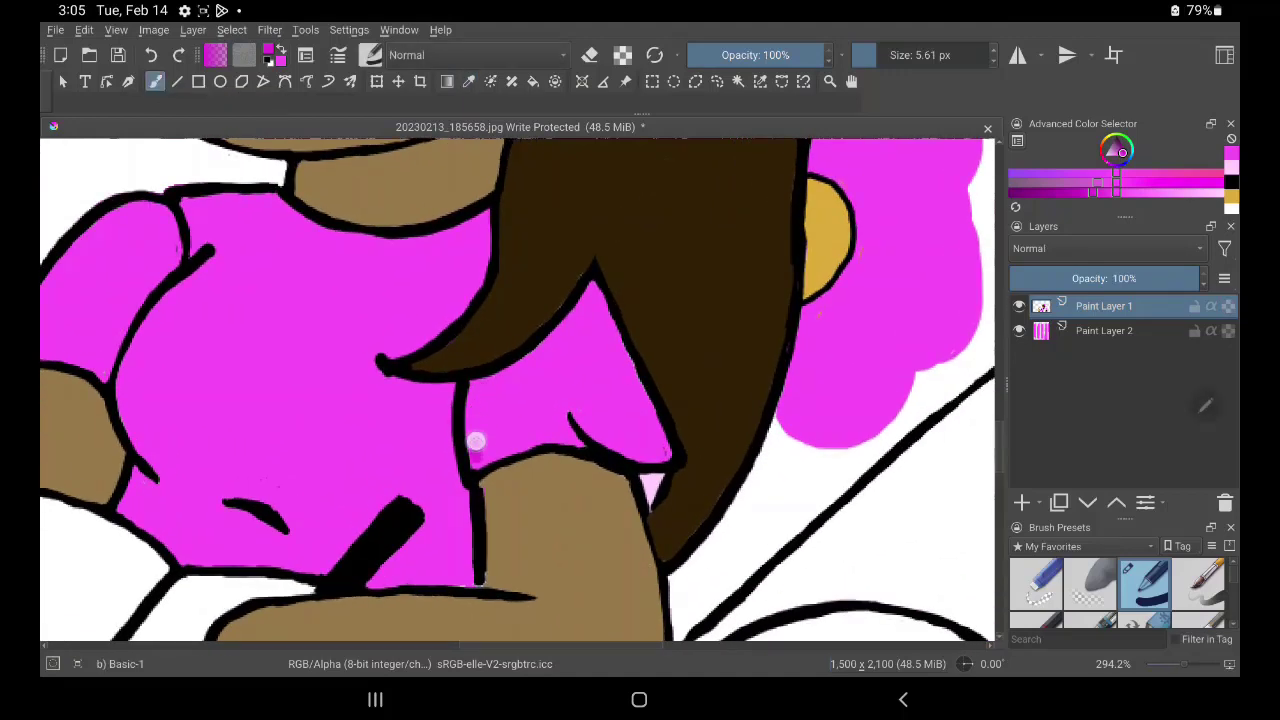
Shade the sleeve's left, right and lower inner edges in darker magenta
{"action": "mouse_move", "coordinate": [476, 441]}
{"action": "left_mouse_down"}
{"action": "mouse_move", "coordinate": [474, 405]}
{"action": "mouse_move", "coordinate": [474, 428]}
{"action": "mouse_move", "coordinate": [575, 322]}
{"action": "mouse_move", "coordinate": [483, 380]}
{"action": "mouse_move", "coordinate": [586, 297]}
{"action": "mouse_move", "coordinate": [646, 417]}
{"action": "left_mouse_up"}
{"action": "left_click_drag", "start_coordinate": [591, 294], "coordinate": [664, 452]}
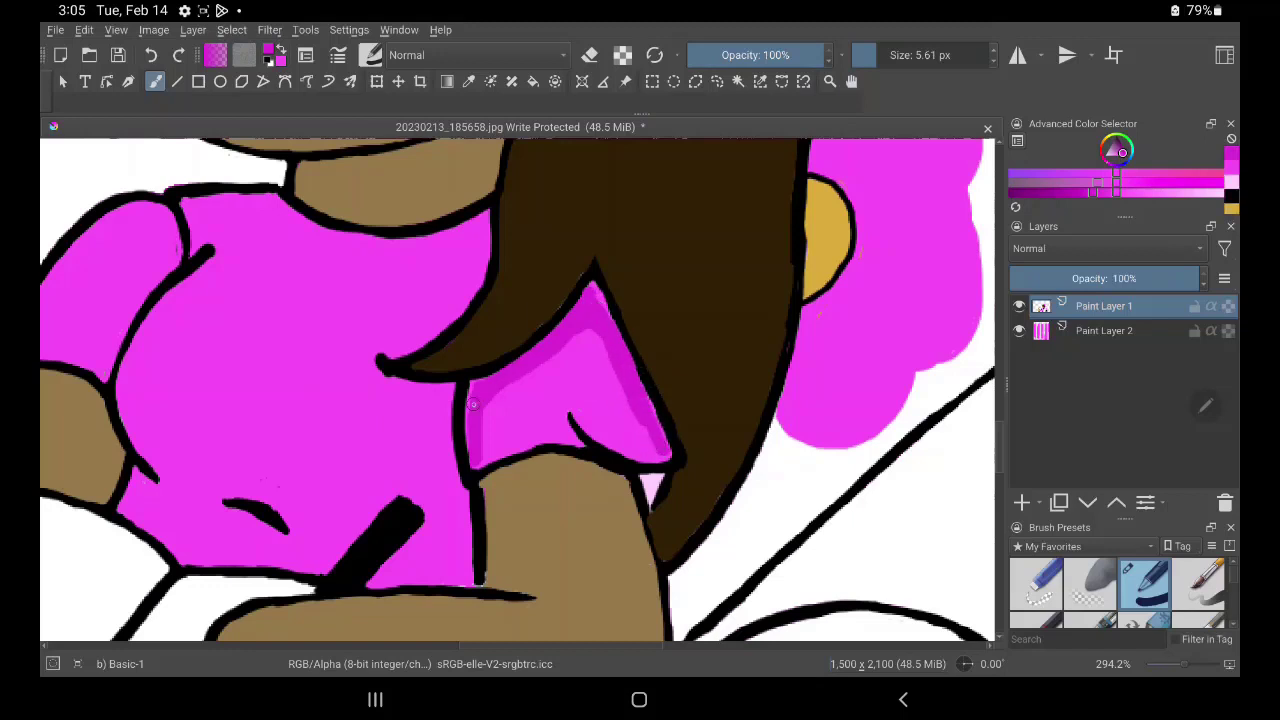
{"action": "mouse_move", "coordinate": [473, 404]}
{"action": "left_mouse_down"}
{"action": "mouse_move", "coordinate": [471, 451]}
{"action": "mouse_move", "coordinate": [565, 438]}
{"action": "mouse_move", "coordinate": [537, 443]}
{"action": "mouse_move", "coordinate": [560, 403]}
{"action": "mouse_move", "coordinate": [634, 446]}
{"action": "mouse_move", "coordinate": [657, 437]}
{"action": "mouse_move", "coordinate": [647, 455]}
{"action": "left_mouse_up"}
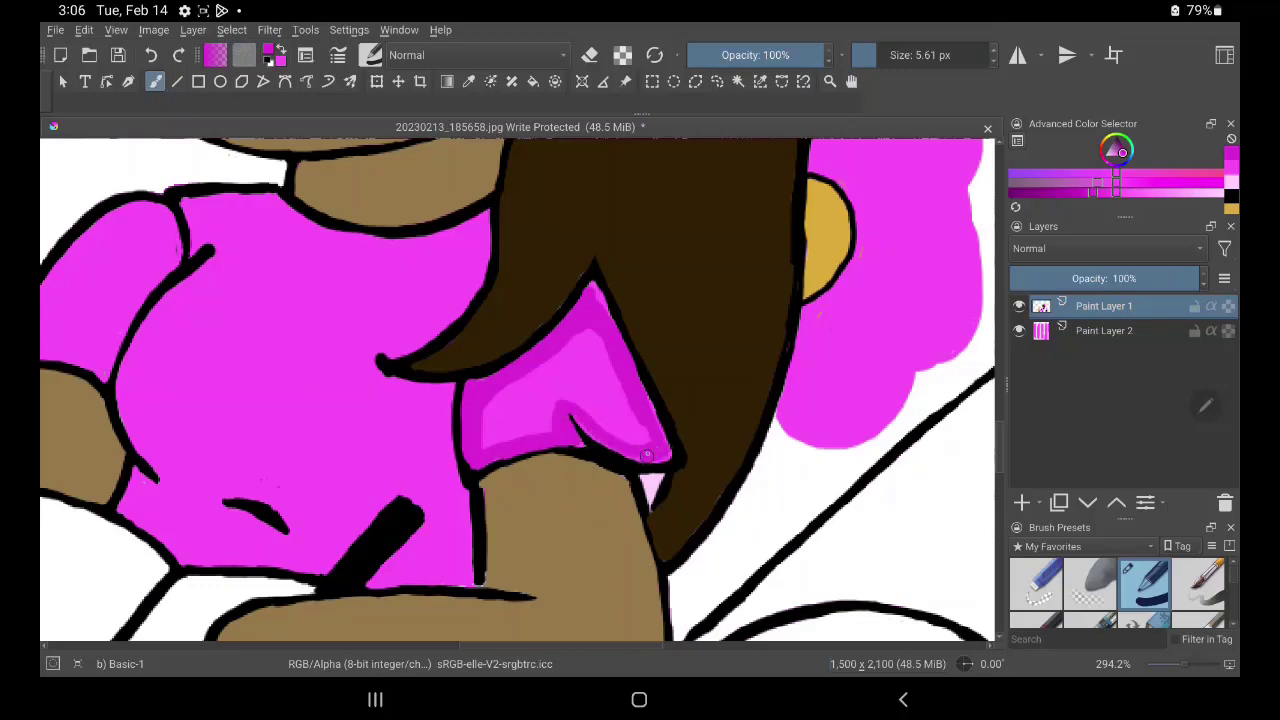
{"action": "scroll", "coordinate": [585, 386], "scroll_direction": "up", "scroll_amount": 2}
{"action": "scroll", "coordinate": [585, 386], "scroll_direction": "up", "scroll_amount": 2}
{"action": "scroll", "coordinate": [598, 389], "scroll_direction": "up", "scroll_amount": 2}
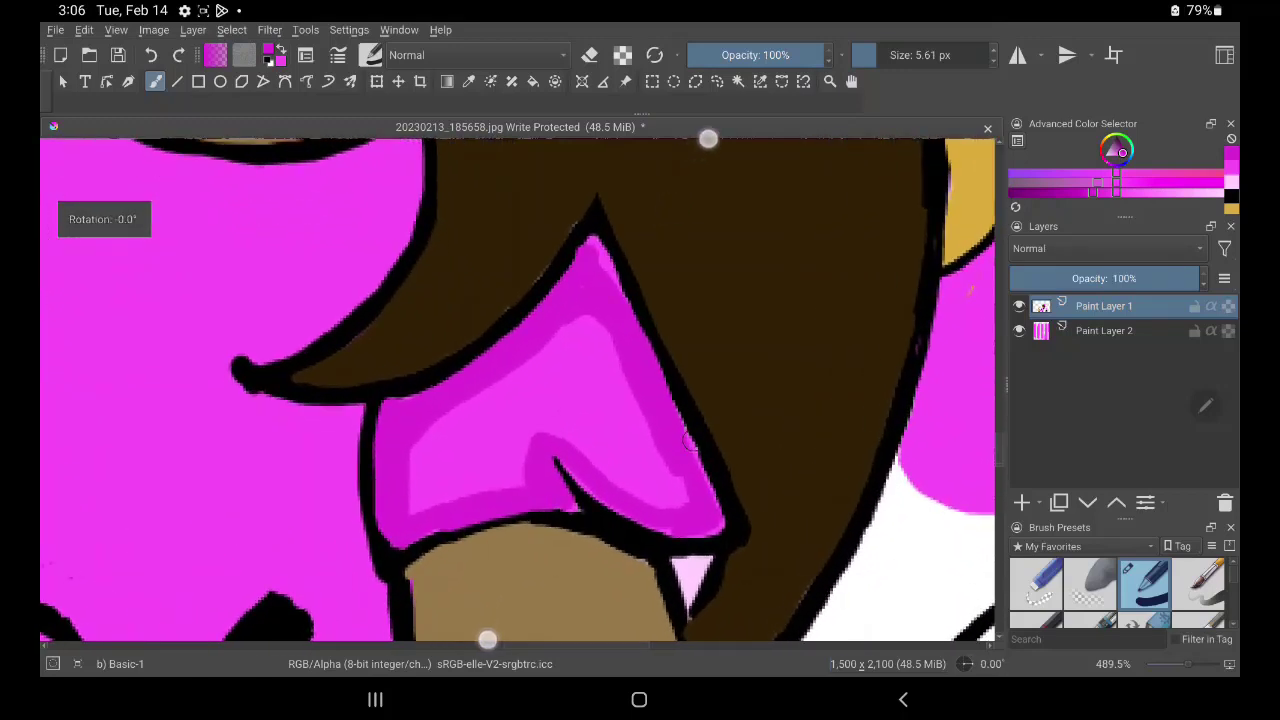
{"action": "scroll", "coordinate": [597, 389], "scroll_direction": "up", "scroll_amount": 1}
{"action": "left_click_drag", "start_coordinate": [586, 257], "coordinate": [612, 285]}
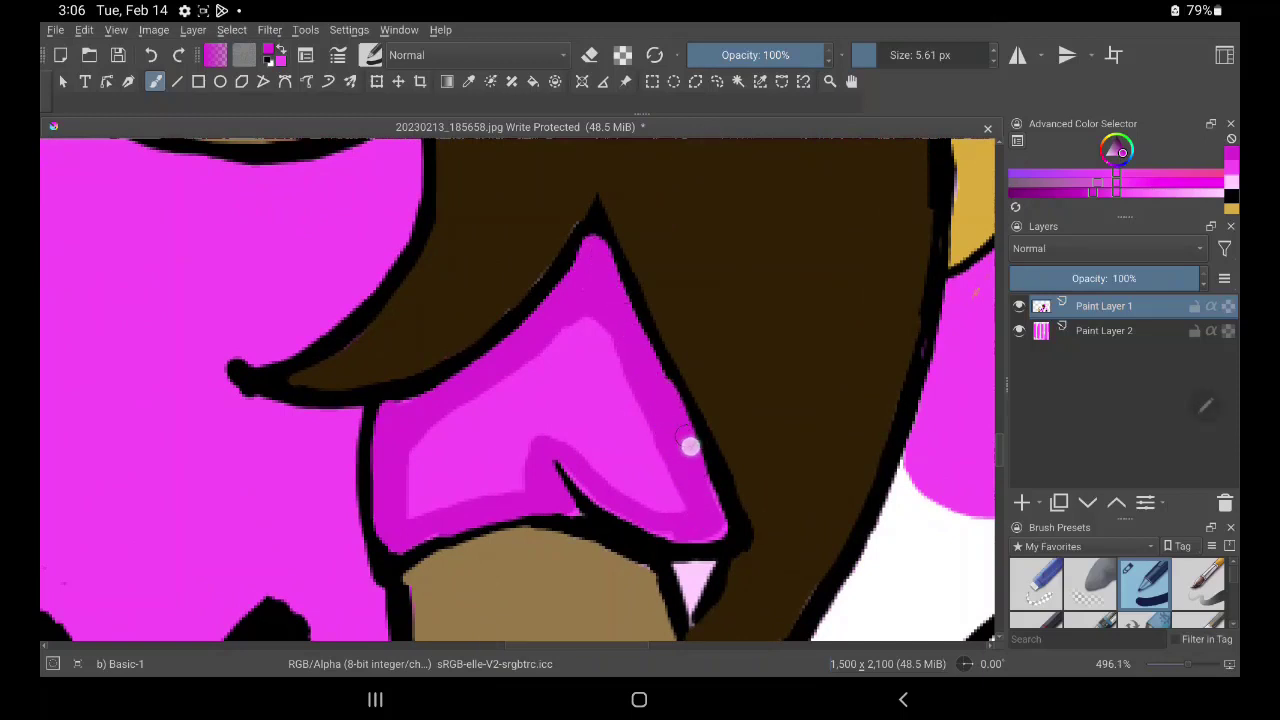
{"action": "mouse_move", "coordinate": [563, 461]}
{"action": "left_mouse_down"}
{"action": "mouse_move", "coordinate": [608, 503]}
{"action": "mouse_move", "coordinate": [700, 529]}
{"action": "left_mouse_up"}
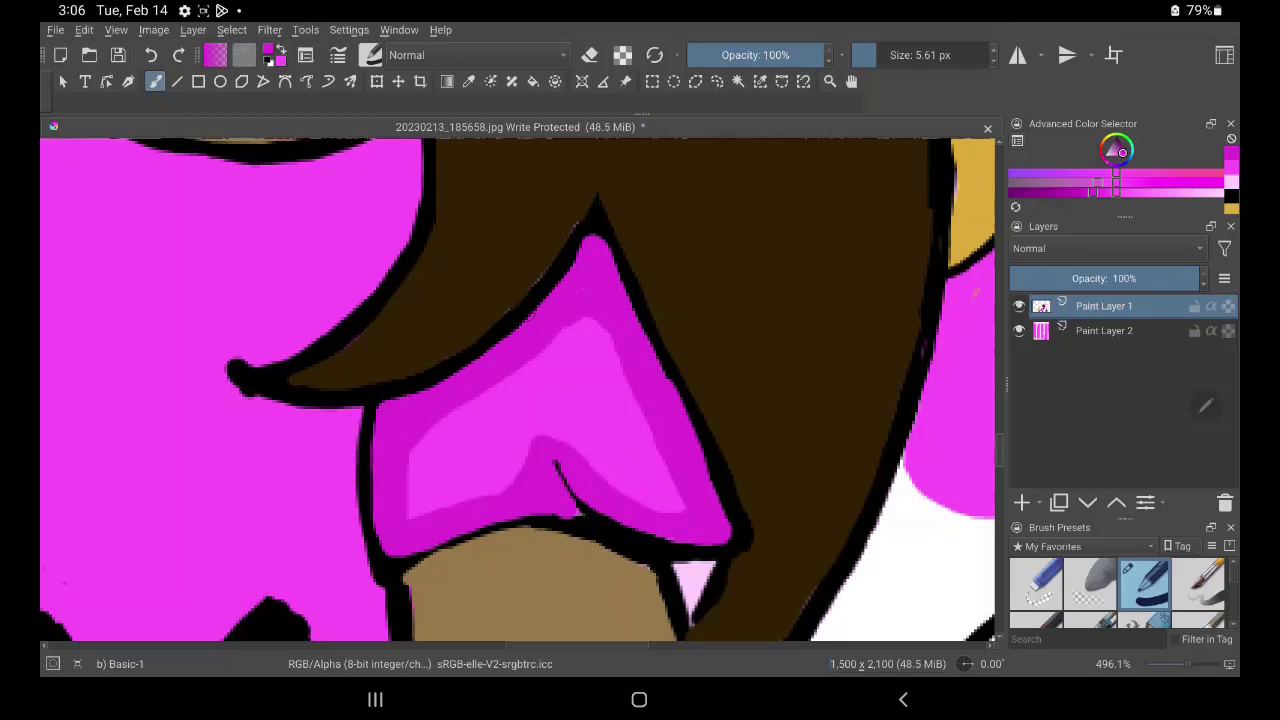
Paint a deeper magenta band along the sleeve's upper and right edges with a 1.96 px brush
{"action": "left_click", "coordinate": [975, 290], "text": "ctrl"}
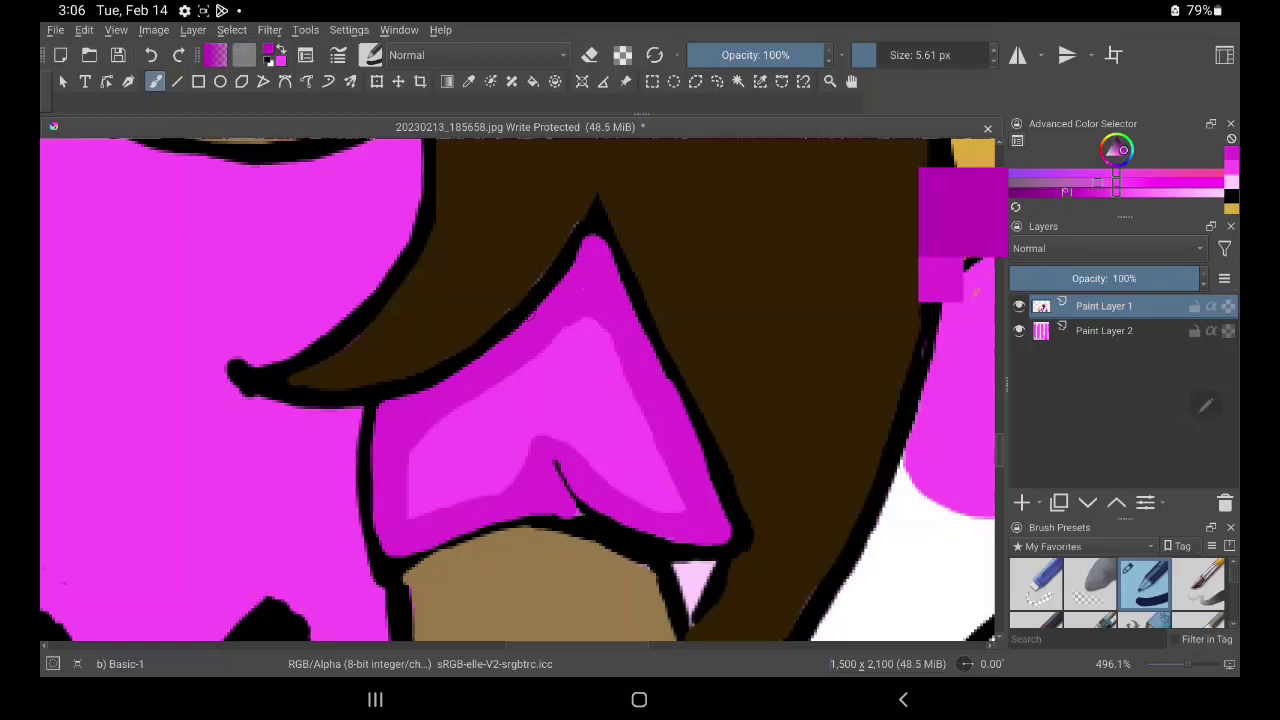
{"action": "left_click", "coordinate": [914, 55]}
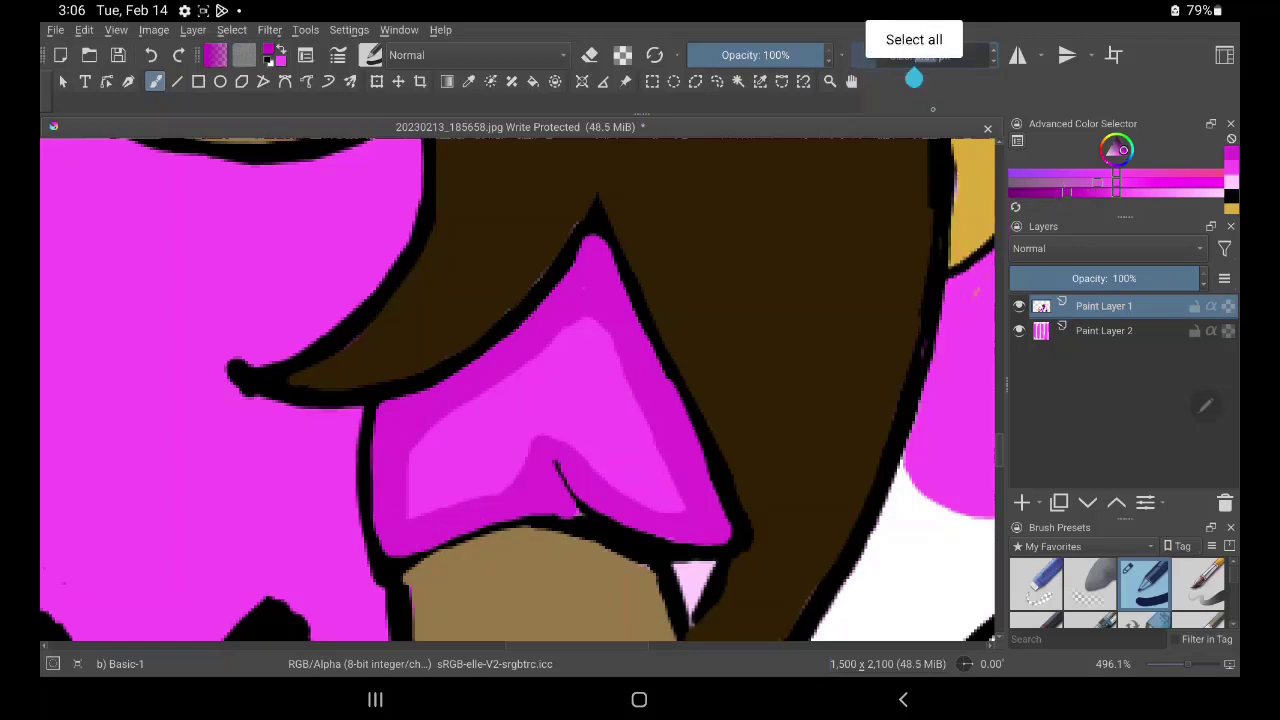
{"action": "key", "text": "Return"}
{"action": "left_click_drag", "start_coordinate": [900, 55], "coordinate": [888, 55]}
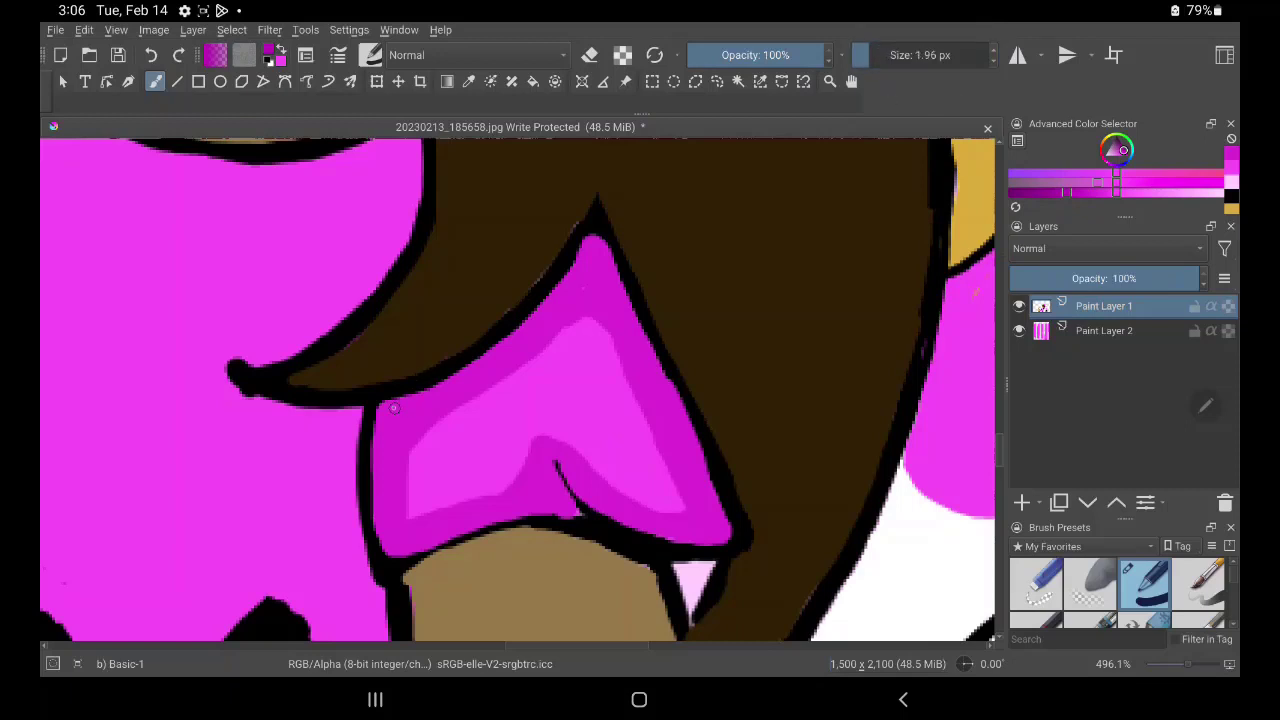
{"action": "mouse_move", "coordinate": [394, 407]}
{"action": "left_mouse_down"}
{"action": "mouse_move", "coordinate": [480, 363]}
{"action": "mouse_move", "coordinate": [580, 251]}
{"action": "mouse_move", "coordinate": [548, 294]}
{"action": "left_mouse_up"}
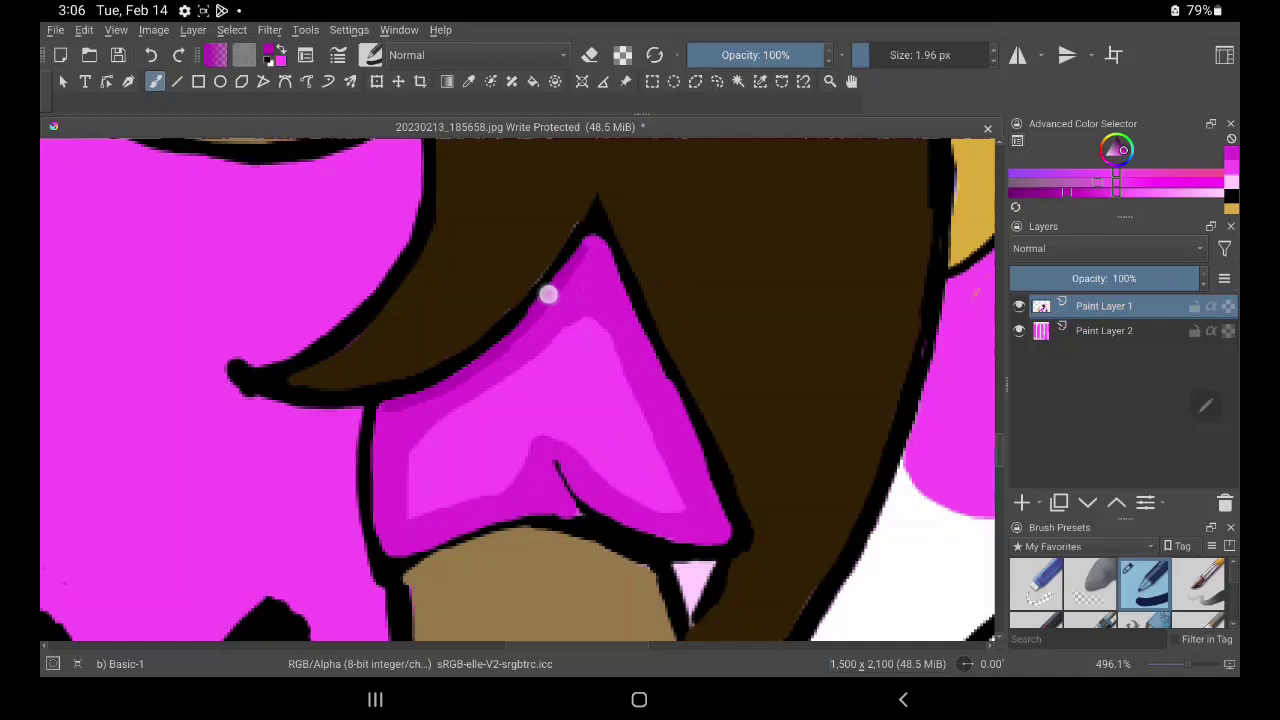
{"action": "mouse_move", "coordinate": [386, 405]}
{"action": "left_mouse_down"}
{"action": "mouse_move", "coordinate": [491, 357]}
{"action": "mouse_move", "coordinate": [598, 253]}
{"action": "mouse_move", "coordinate": [649, 352]}
{"action": "left_mouse_up"}
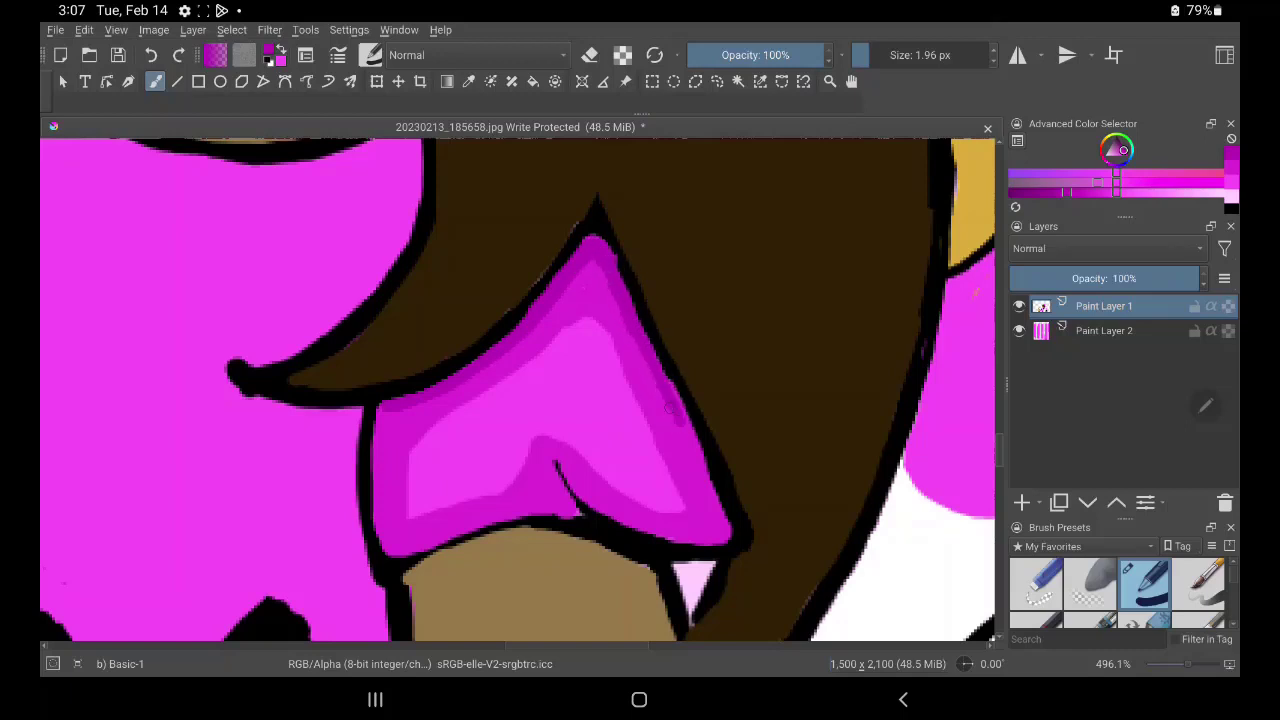
{"action": "left_click", "coordinate": [1053, 192]}
{"action": "mouse_move", "coordinate": [390, 404]}
{"action": "left_mouse_down"}
{"action": "mouse_move", "coordinate": [527, 318]}
{"action": "mouse_move", "coordinate": [592, 240]}
{"action": "mouse_move", "coordinate": [688, 424]}
{"action": "mouse_move", "coordinate": [663, 371]}
{"action": "left_mouse_up"}
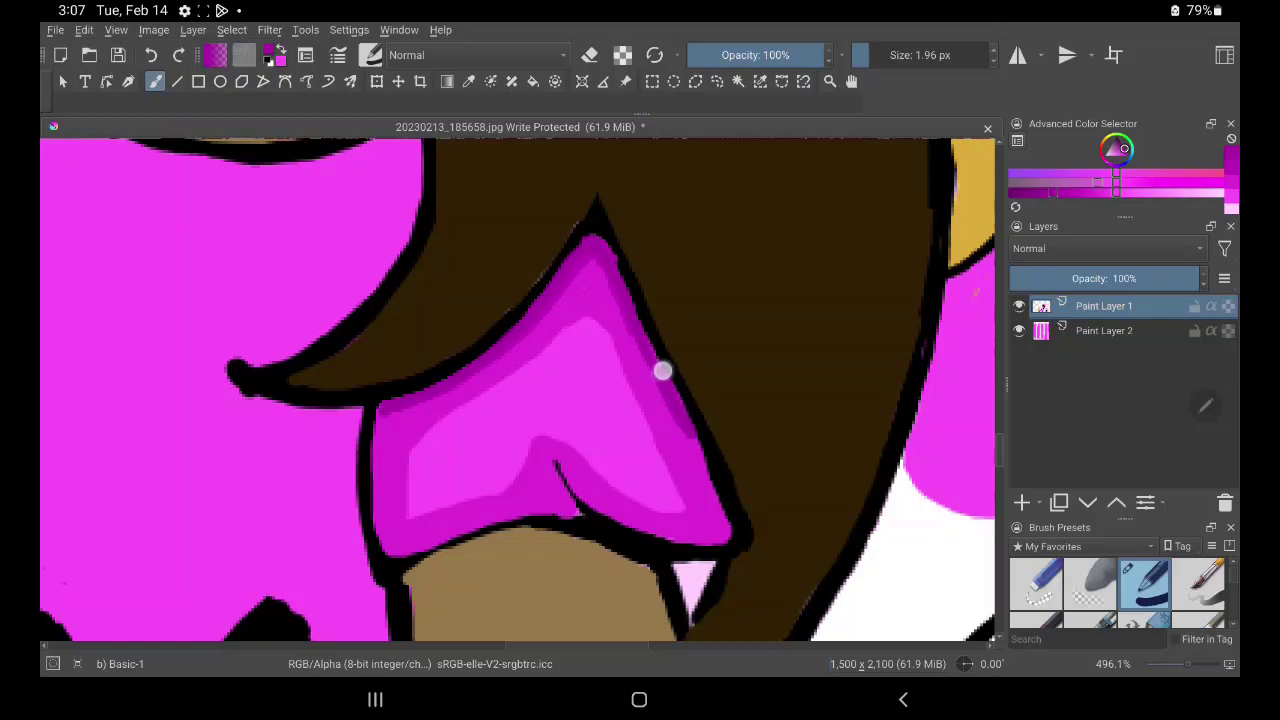
{"action": "mouse_move", "coordinate": [688, 434]}
{"action": "left_mouse_down"}
{"action": "mouse_move", "coordinate": [720, 517]}
{"action": "mouse_move", "coordinate": [683, 415]}
{"action": "left_mouse_up"}
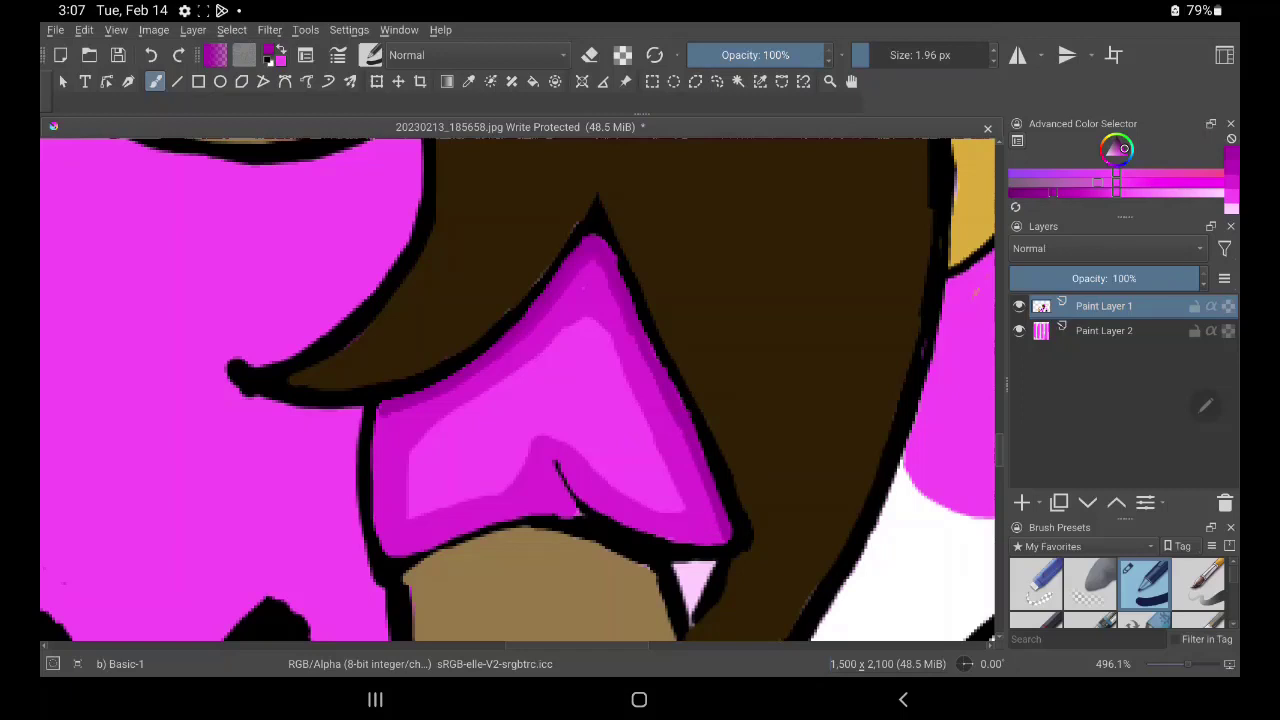
Thicken the sleeve's right outline, inner fold line and lower outline in black
{"action": "key", "text": "d"}
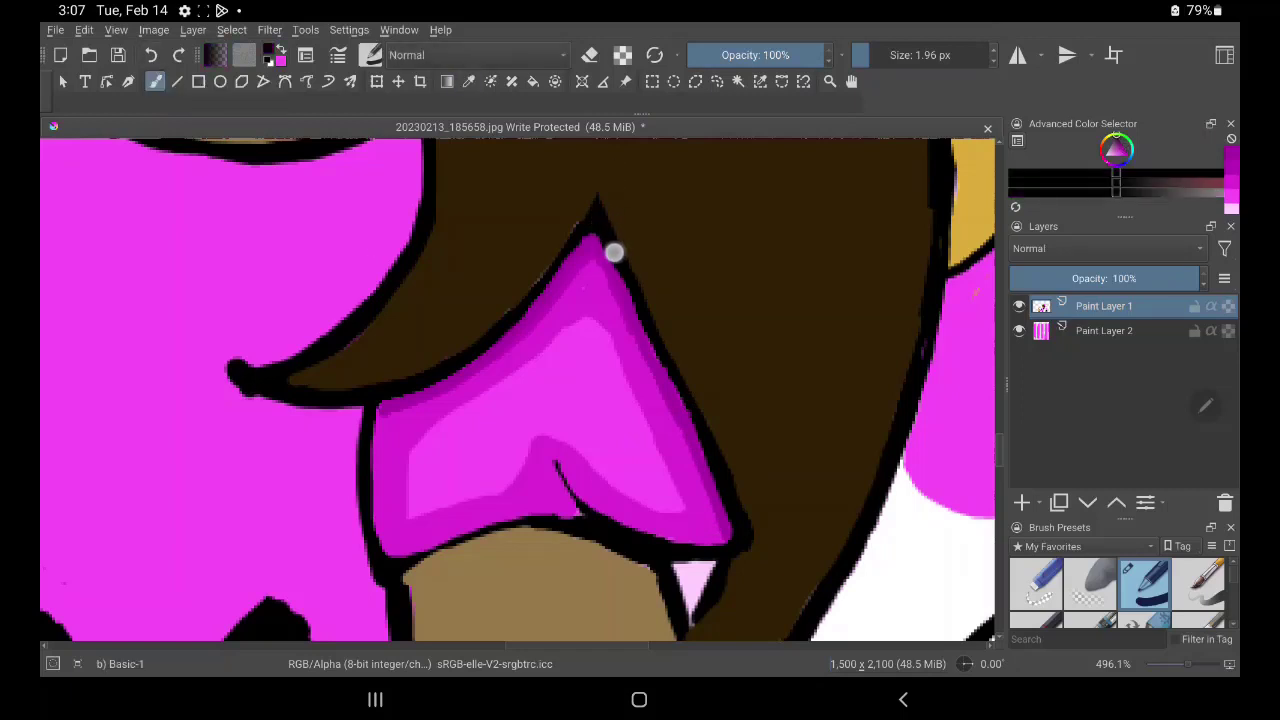
{"action": "left_click_drag", "start_coordinate": [653, 338], "coordinate": [720, 458]}
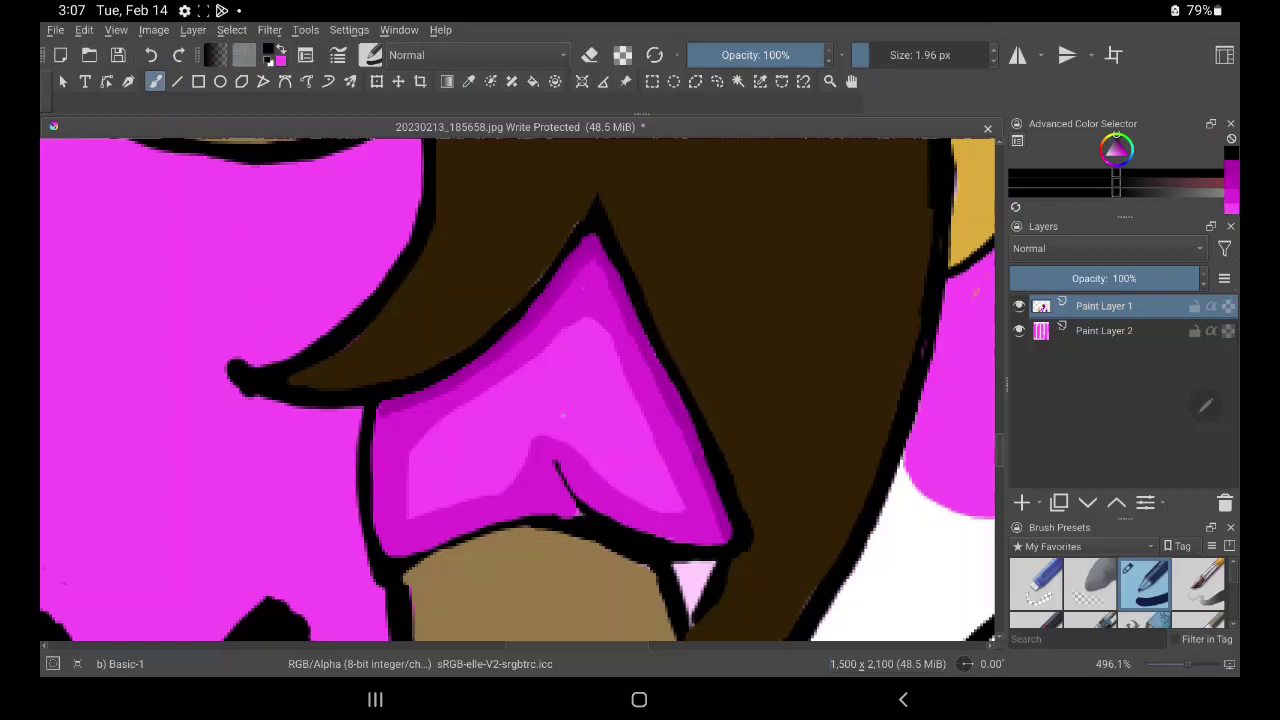
{"action": "left_click_drag", "start_coordinate": [556, 466], "coordinate": [588, 520]}
{"action": "left_click_drag", "start_coordinate": [402, 572], "coordinate": [544, 519]}
{"action": "left_click_drag", "start_coordinate": [405, 596], "coordinate": [392, 568]}
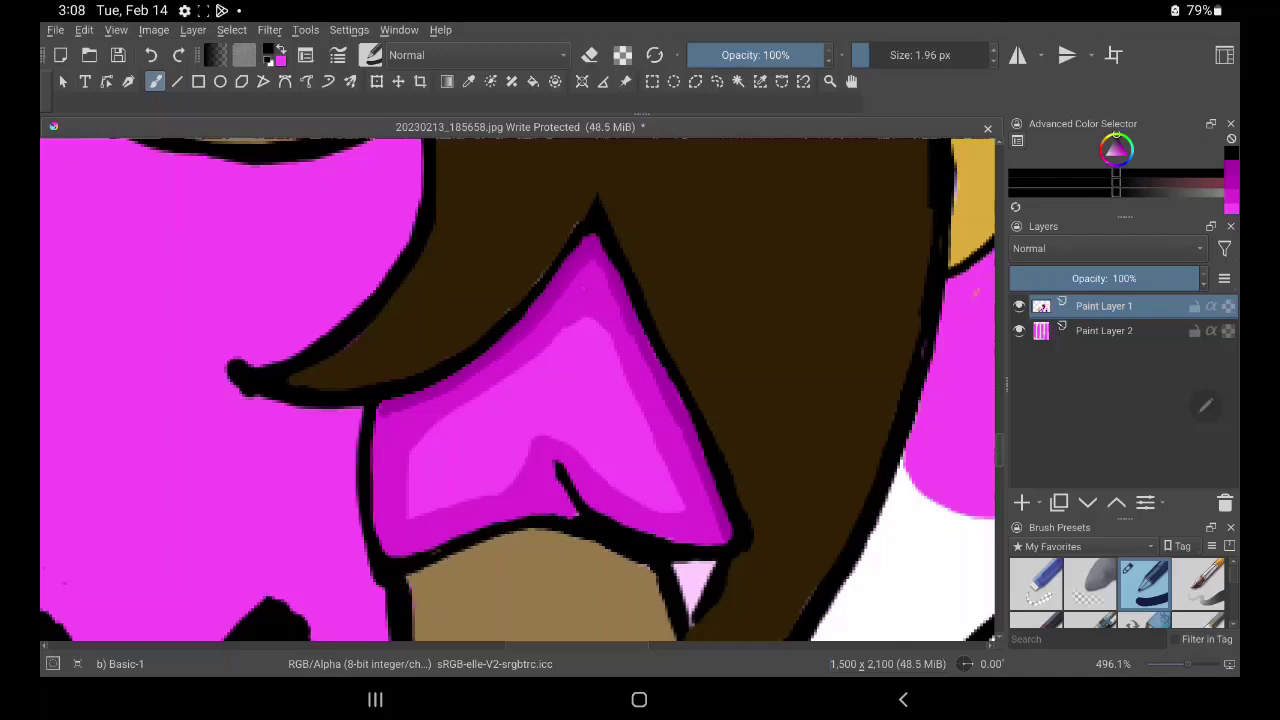
{"action": "left_click_drag", "start_coordinate": [560, 606], "coordinate": [540, 454]}
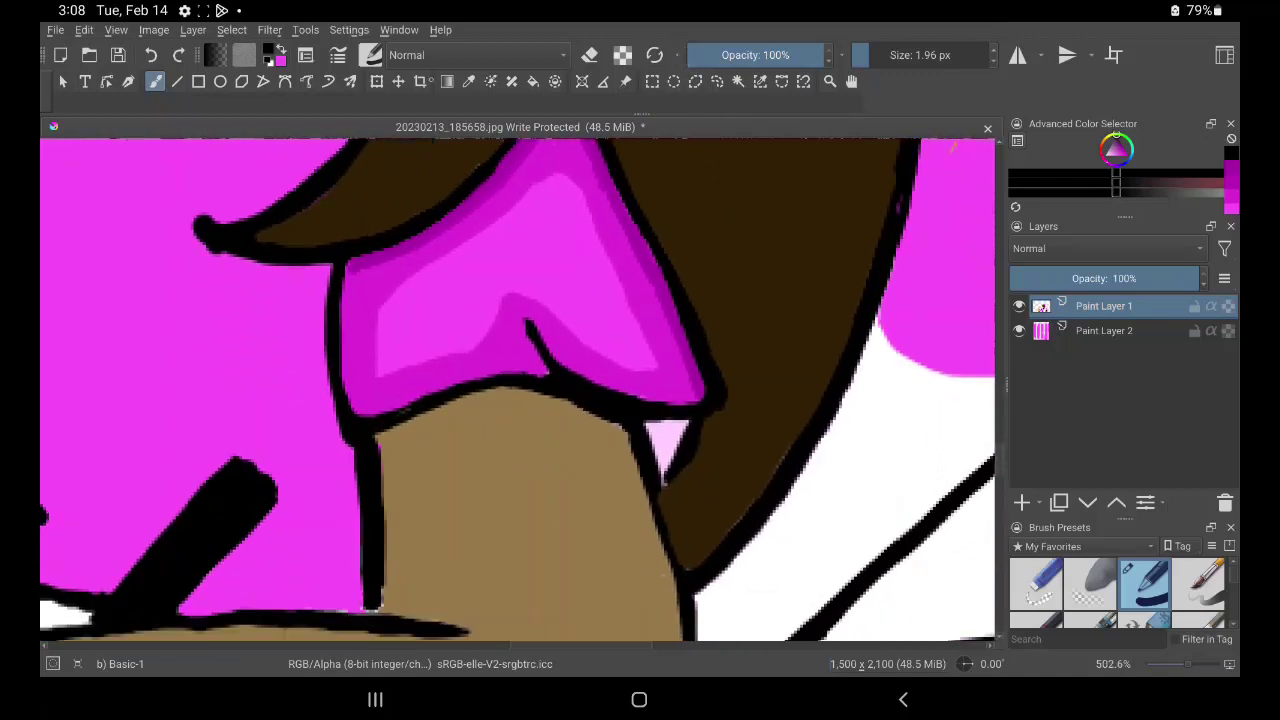
Fill out the small triangle below the sleeve tip in two sampled pink shades
{"action": "left_click", "coordinate": [468, 81]}
{"action": "left_click", "coordinate": [668, 440]}
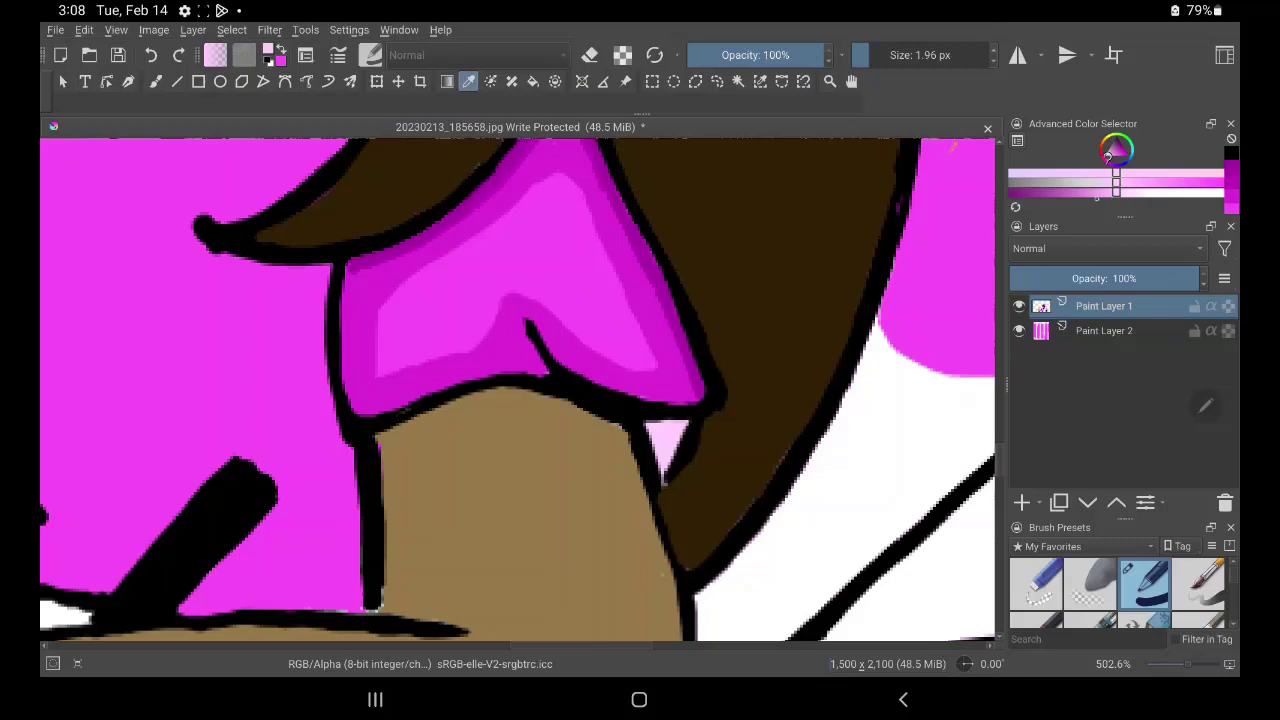
{"action": "left_click", "coordinate": [953, 147]}
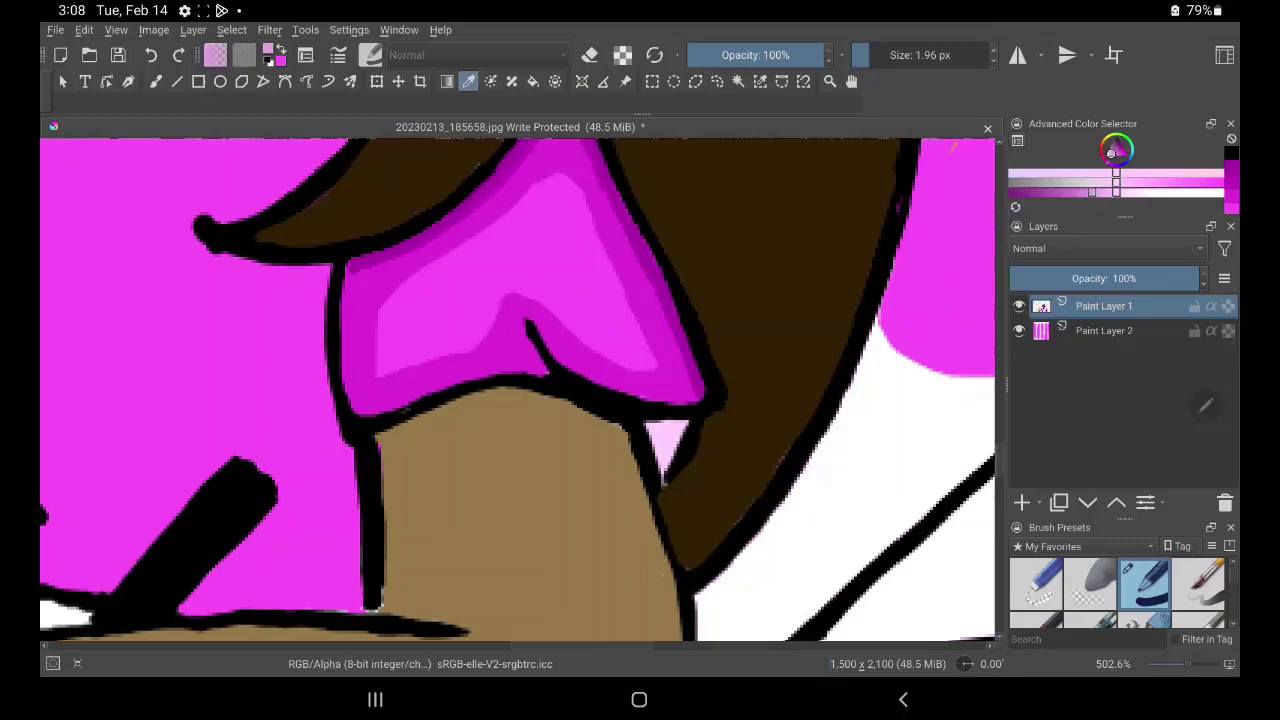
{"action": "left_click", "coordinate": [155, 81]}
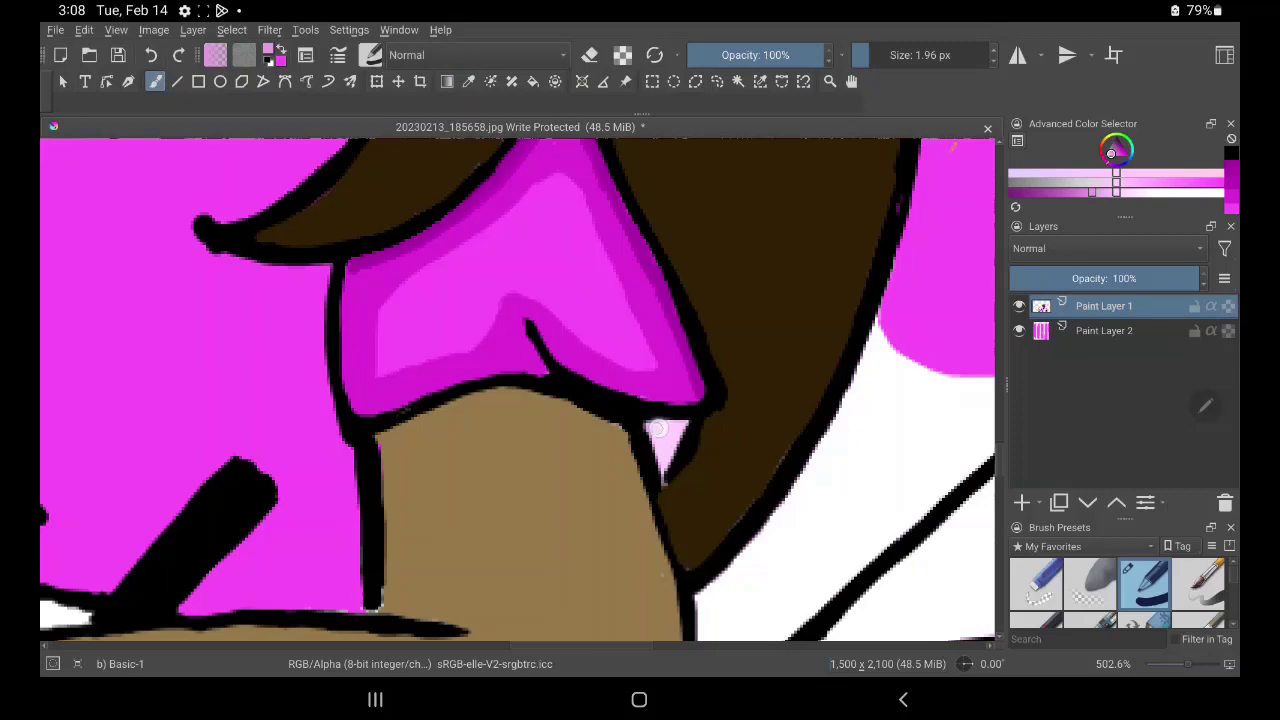
{"action": "mouse_move", "coordinate": [677, 431]}
{"action": "left_mouse_down"}
{"action": "mouse_move", "coordinate": [663, 476]}
{"action": "mouse_move", "coordinate": [668, 430]}
{"action": "left_mouse_up"}
{"action": "left_click", "coordinate": [668, 430], "text": "ctrl"}
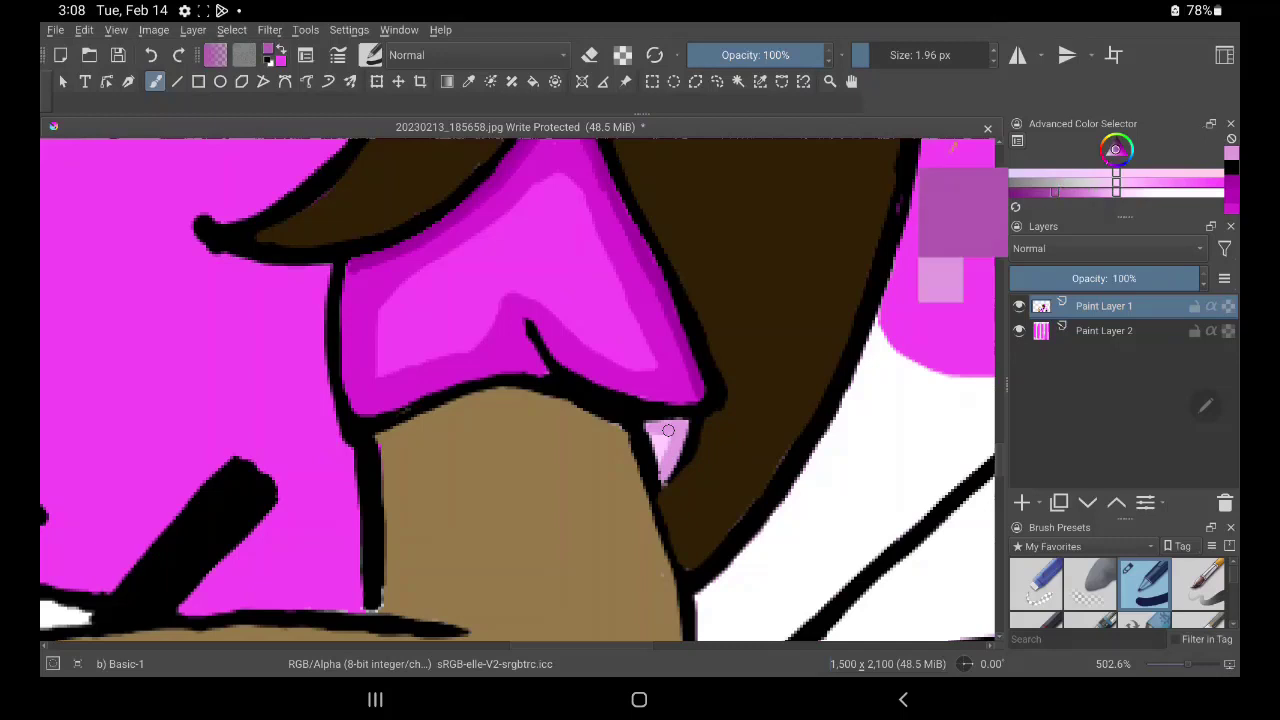
{"action": "mouse_move", "coordinate": [649, 425]}
{"action": "left_mouse_down"}
{"action": "mouse_move", "coordinate": [678, 424]}
{"action": "mouse_move", "coordinate": [665, 449]}
{"action": "left_mouse_up"}
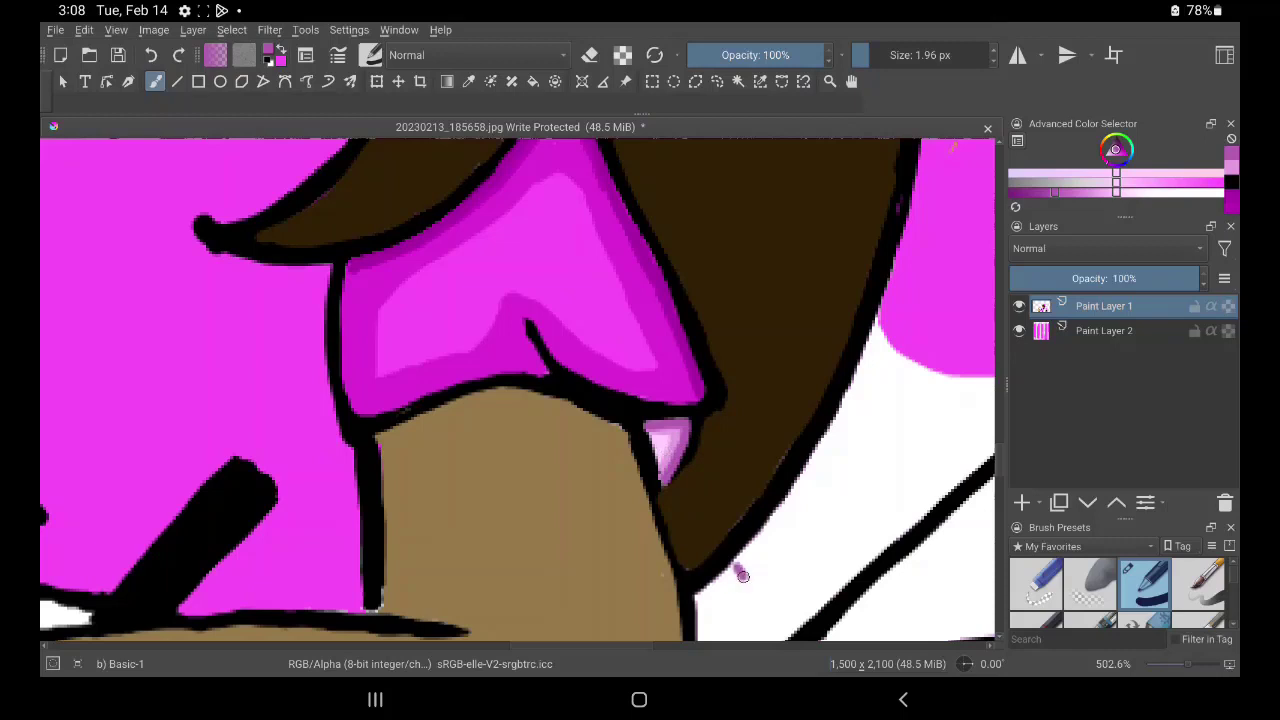
{"action": "left_click_drag", "start_coordinate": [743, 576], "coordinate": [805, 395]}
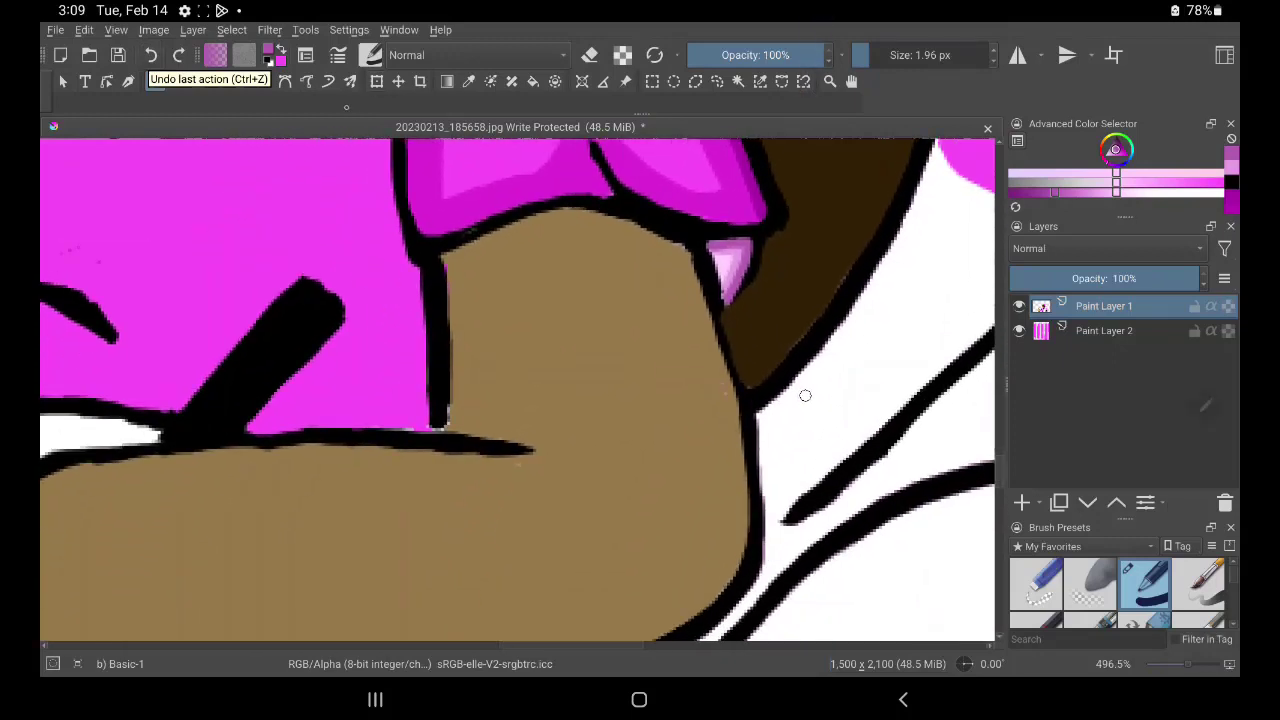
Sample the arm's brown and paint it along the upper arm's inner, upper-left and right outlines
{"action": "key", "text": "p"}
{"action": "left_click", "coordinate": [534, 325]}
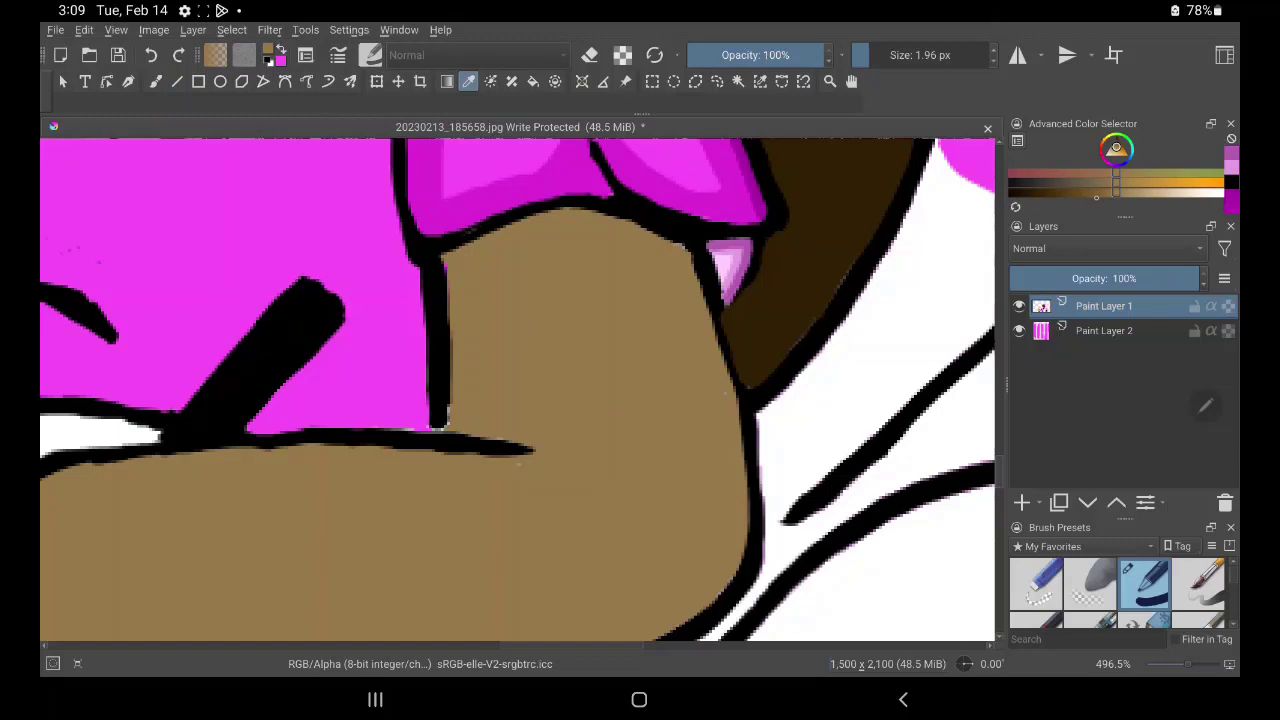
{"action": "left_click", "coordinate": [890, 250]}
{"action": "left_click", "coordinate": [152, 83]}
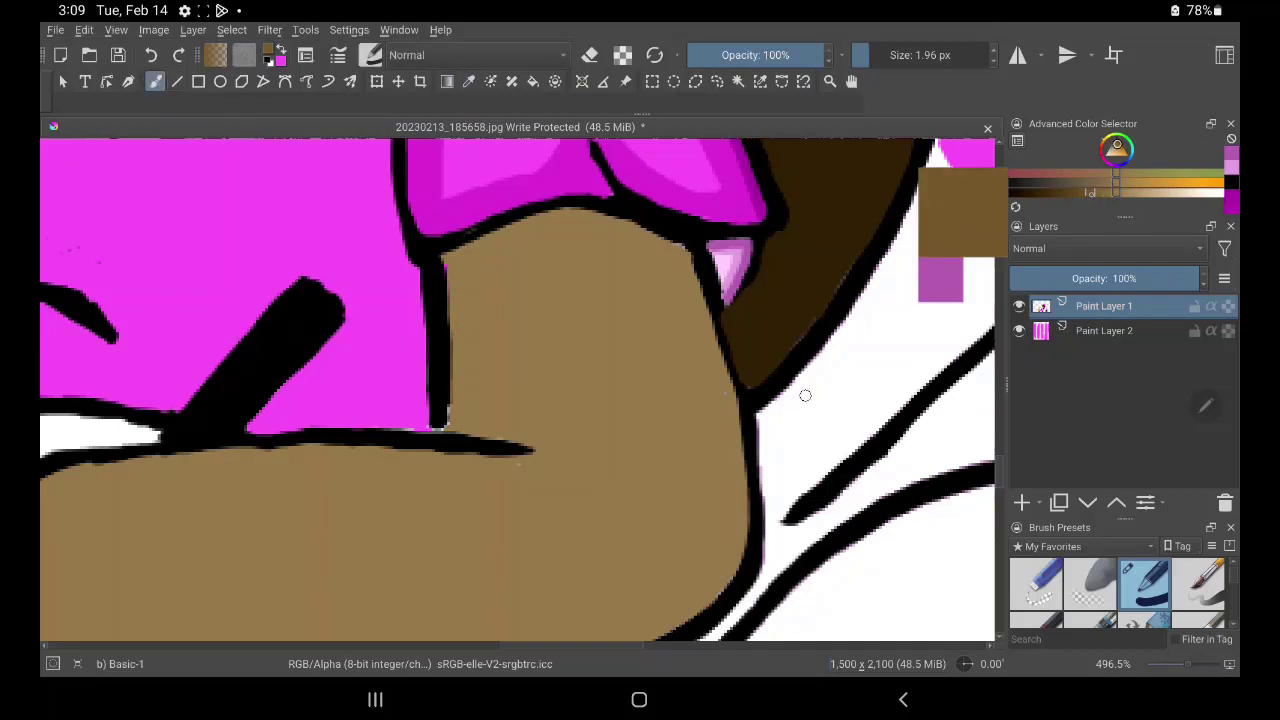
{"action": "left_click_drag", "start_coordinate": [460, 271], "coordinate": [457, 323]}
{"action": "mouse_move", "coordinate": [443, 271]}
{"action": "left_mouse_down"}
{"action": "mouse_move", "coordinate": [463, 389]}
{"action": "mouse_move", "coordinate": [442, 428]}
{"action": "mouse_move", "coordinate": [535, 450]}
{"action": "left_mouse_up"}
{"action": "left_click_drag", "start_coordinate": [464, 412], "coordinate": [540, 449]}
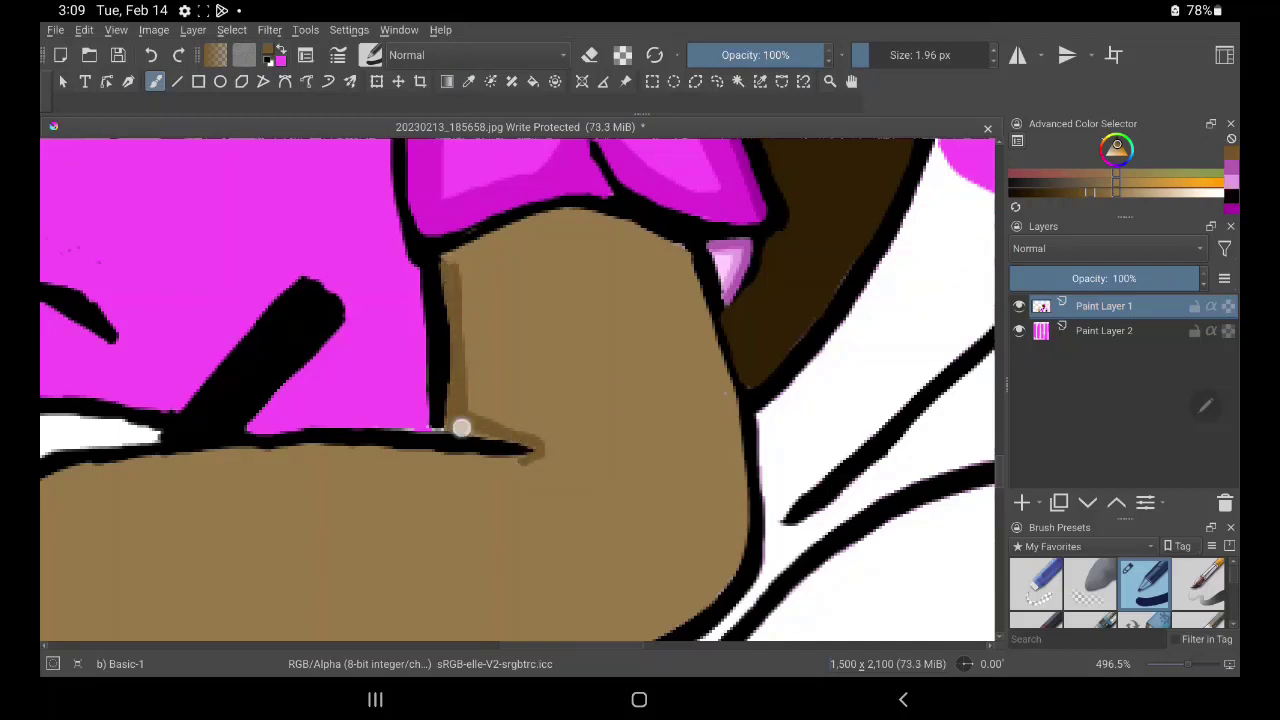
{"action": "mouse_move", "coordinate": [455, 272]}
{"action": "left_mouse_down"}
{"action": "mouse_move", "coordinate": [520, 237]}
{"action": "mouse_move", "coordinate": [460, 251]}
{"action": "mouse_move", "coordinate": [615, 232]}
{"action": "mouse_move", "coordinate": [657, 243]}
{"action": "mouse_move", "coordinate": [621, 229]}
{"action": "mouse_move", "coordinate": [680, 251]}
{"action": "mouse_move", "coordinate": [597, 214]}
{"action": "mouse_move", "coordinate": [557, 216]}
{"action": "left_mouse_up"}
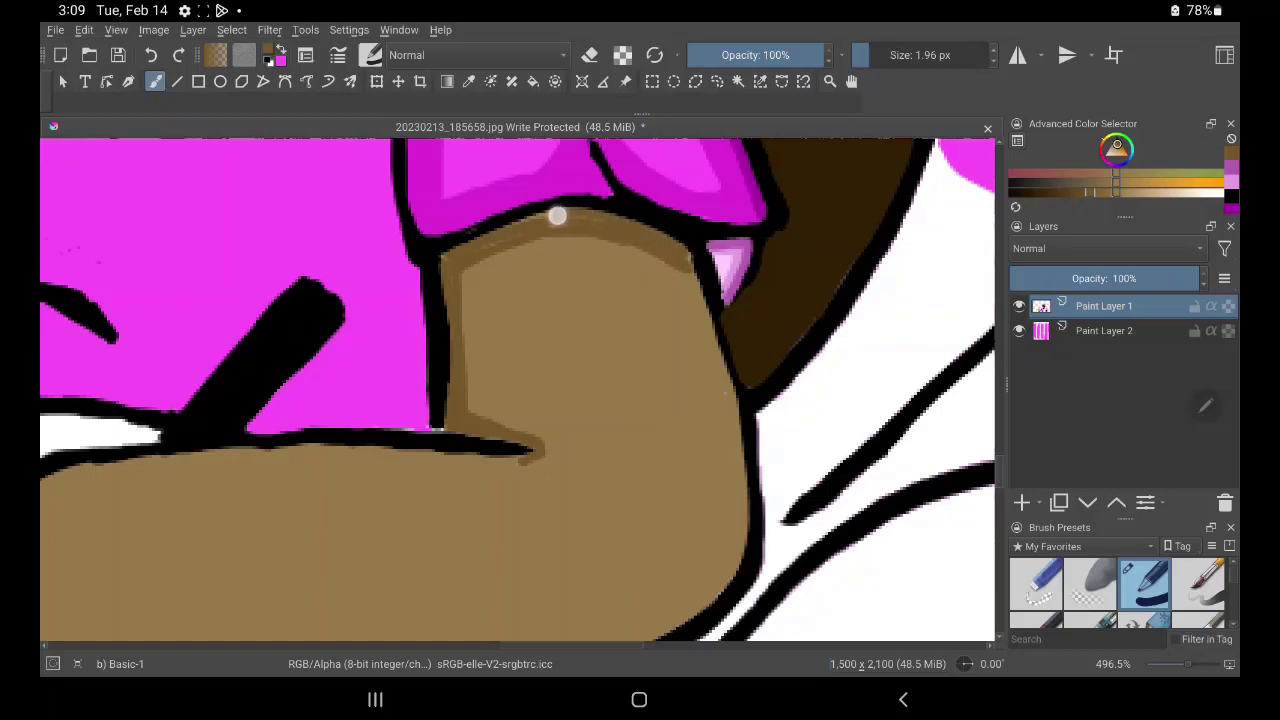
{"action": "mouse_move", "coordinate": [471, 242]}
{"action": "left_mouse_down"}
{"action": "mouse_move", "coordinate": [546, 220]}
{"action": "mouse_move", "coordinate": [457, 280]}
{"action": "mouse_move", "coordinate": [448, 262]}
{"action": "left_mouse_up"}
{"action": "mouse_move", "coordinate": [694, 299]}
{"action": "left_mouse_down"}
{"action": "mouse_move", "coordinate": [689, 263]}
{"action": "mouse_move", "coordinate": [734, 467]}
{"action": "mouse_move", "coordinate": [734, 411]}
{"action": "mouse_move", "coordinate": [697, 280]}
{"action": "mouse_move", "coordinate": [674, 263]}
{"action": "mouse_move", "coordinate": [704, 330]}
{"action": "mouse_move", "coordinate": [726, 477]}
{"action": "mouse_move", "coordinate": [696, 580]}
{"action": "left_mouse_up"}
{"action": "mouse_move", "coordinate": [737, 505]}
{"action": "left_mouse_down"}
{"action": "mouse_move", "coordinate": [726, 557]}
{"action": "mouse_move", "coordinate": [663, 617]}
{"action": "mouse_move", "coordinate": [723, 580]}
{"action": "mouse_move", "coordinate": [734, 509]}
{"action": "mouse_move", "coordinate": [677, 606]}
{"action": "mouse_move", "coordinate": [701, 496]}
{"action": "left_mouse_up"}
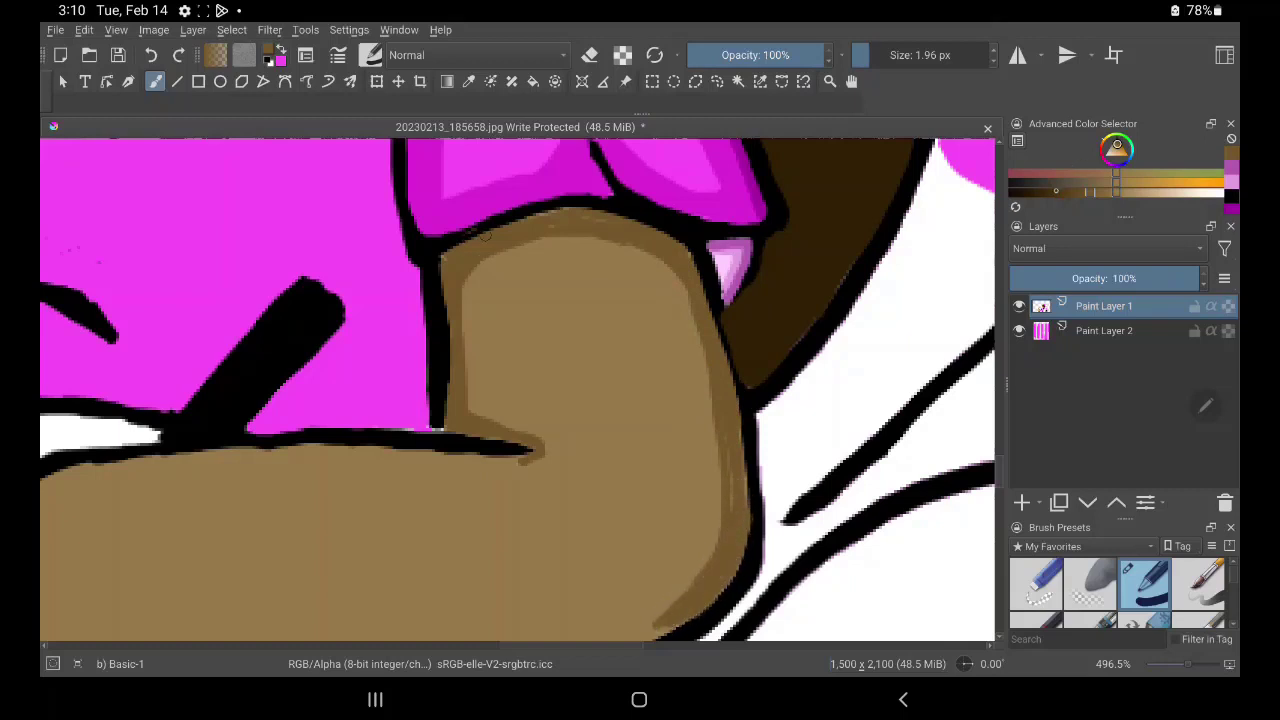
Shade the upper arm's top and right edges in a darker brown
{"action": "left_click", "coordinate": [955, 235], "text": "ctrl"}
{"action": "mouse_move", "coordinate": [450, 254]}
{"action": "left_mouse_down"}
{"action": "mouse_move", "coordinate": [560, 214]}
{"action": "mouse_move", "coordinate": [488, 231]}
{"action": "mouse_move", "coordinate": [508, 220]}
{"action": "mouse_move", "coordinate": [440, 254]}
{"action": "mouse_move", "coordinate": [596, 208]}
{"action": "mouse_move", "coordinate": [660, 229]}
{"action": "mouse_move", "coordinate": [574, 211]}
{"action": "mouse_move", "coordinate": [540, 219]}
{"action": "left_mouse_up"}
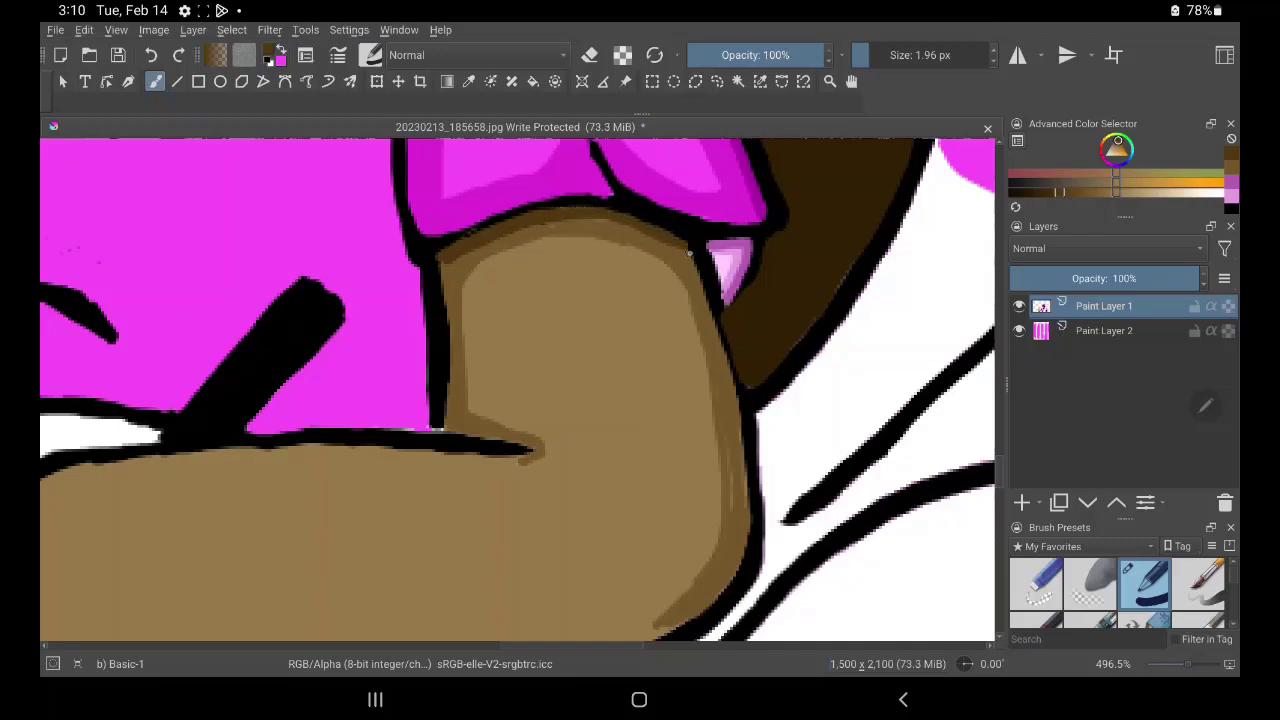
{"action": "mouse_move", "coordinate": [674, 246]}
{"action": "left_mouse_down"}
{"action": "mouse_move", "coordinate": [700, 283]}
{"action": "mouse_move", "coordinate": [723, 374]}
{"action": "mouse_move", "coordinate": [690, 259]}
{"action": "mouse_move", "coordinate": [728, 403]}
{"action": "left_mouse_up"}
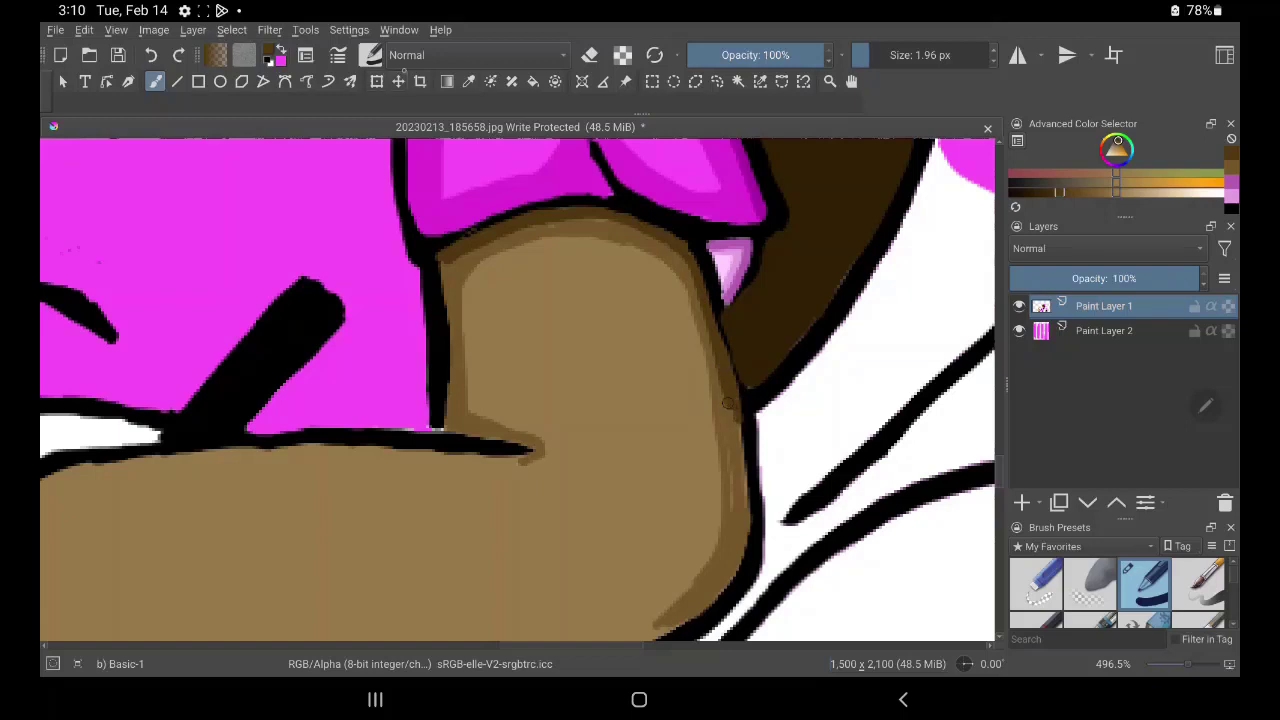
{"action": "key", "text": "p"}
{"action": "left_click", "coordinate": [455, 278]}
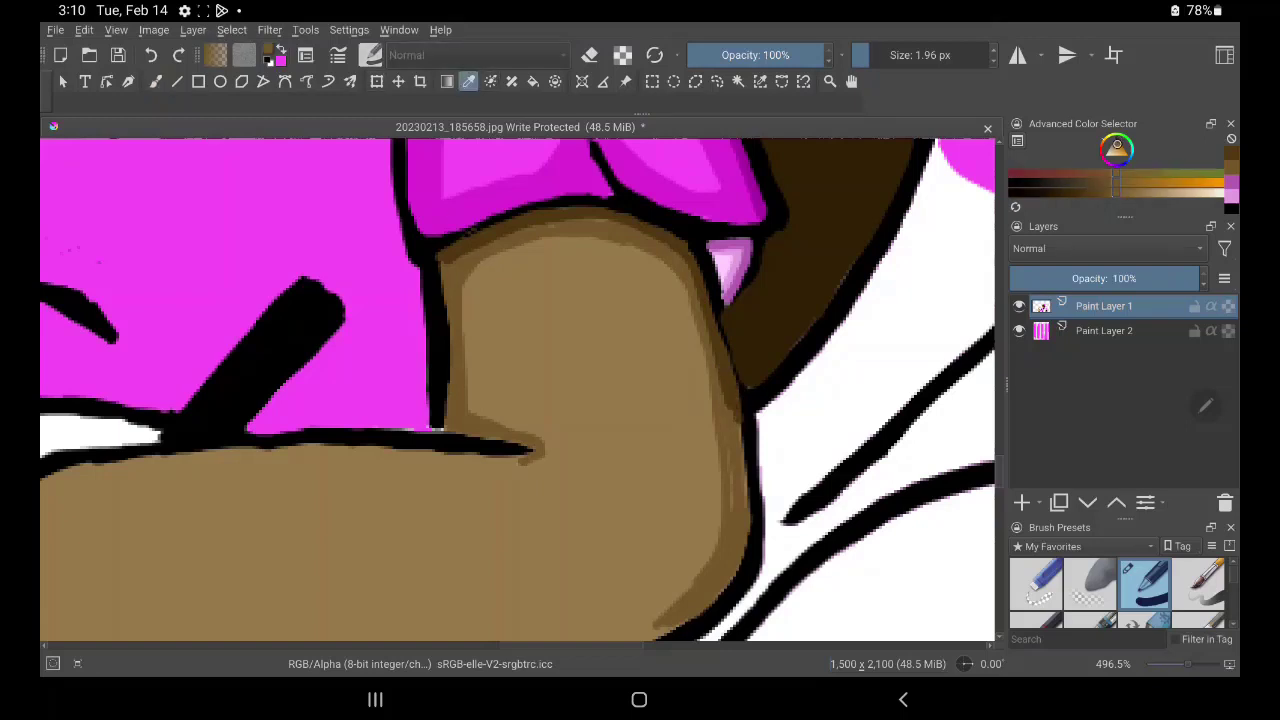
{"action": "left_click", "coordinate": [155, 81]}
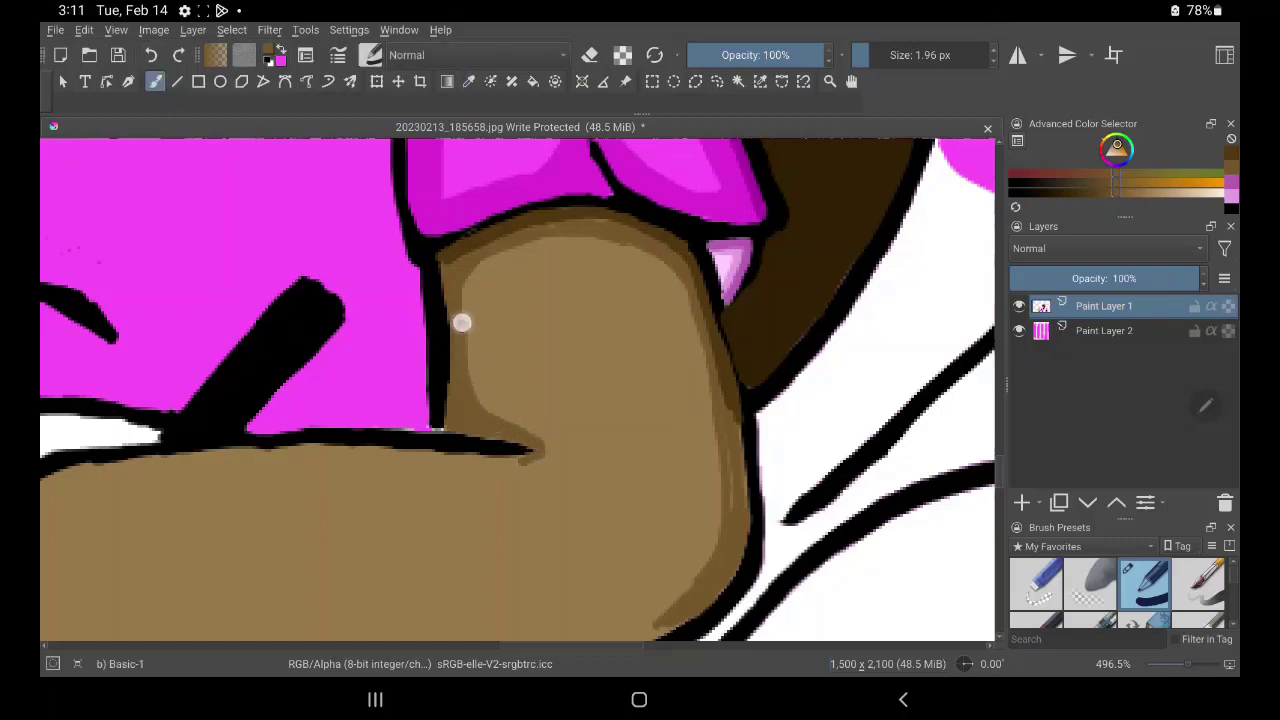
{"action": "left_click_drag", "start_coordinate": [466, 280], "coordinate": [571, 237]}
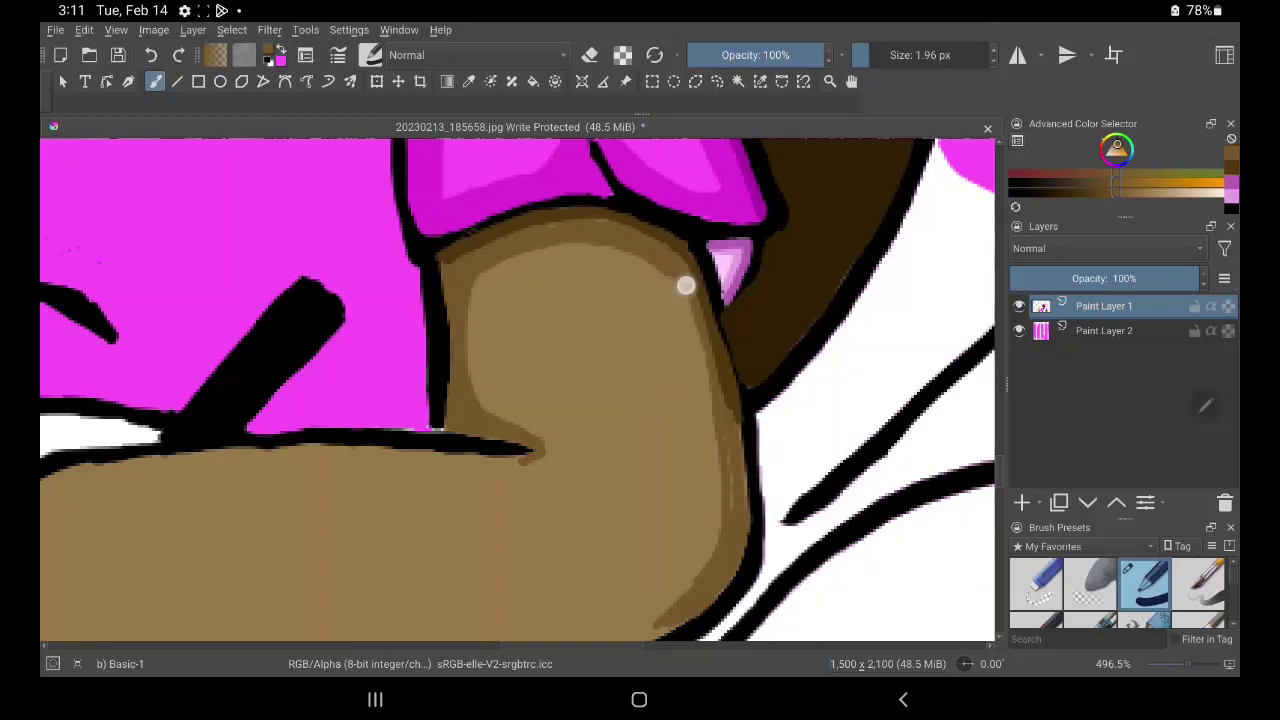
{"action": "mouse_move", "coordinate": [685, 286]}
{"action": "left_mouse_down"}
{"action": "mouse_move", "coordinate": [723, 489]}
{"action": "mouse_move", "coordinate": [676, 597]}
{"action": "left_mouse_up"}
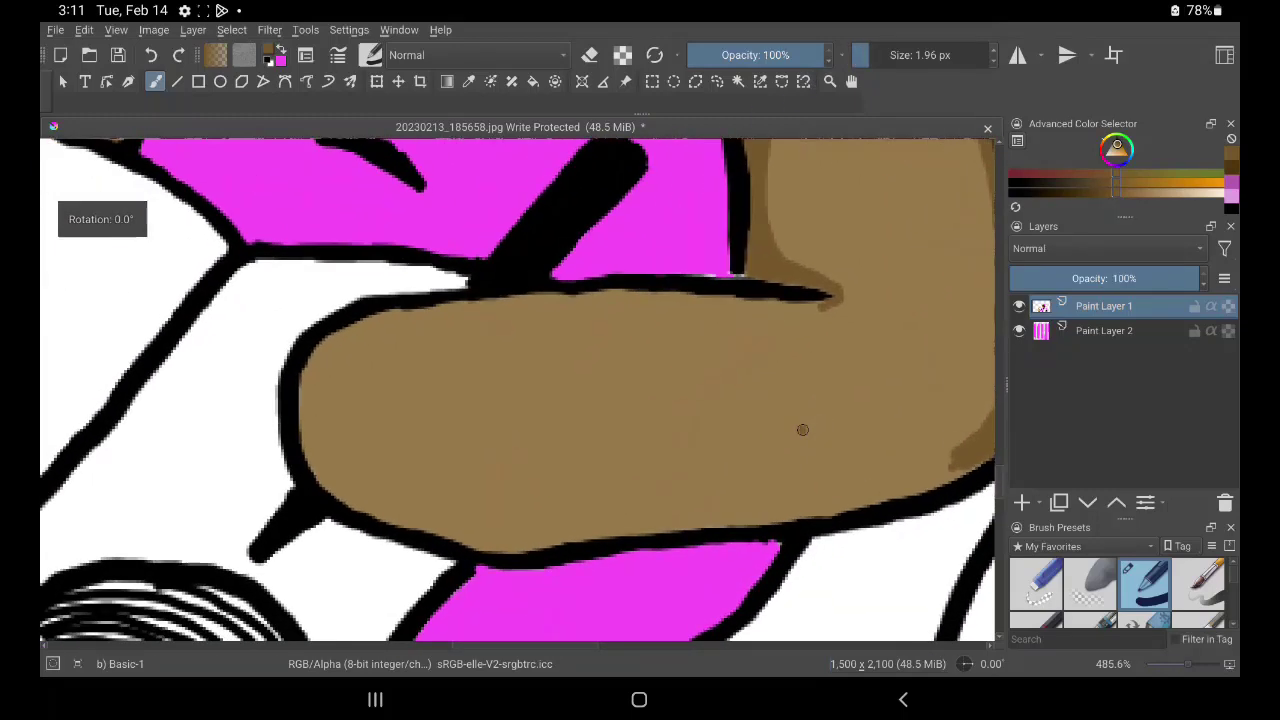
Paint darker brown shading along the forearm's upper edge, left side and lower curve
{"action": "mouse_move", "coordinate": [318, 362]}
{"action": "left_mouse_down"}
{"action": "mouse_move", "coordinate": [457, 309]}
{"action": "mouse_move", "coordinate": [357, 326]}
{"action": "left_mouse_up"}
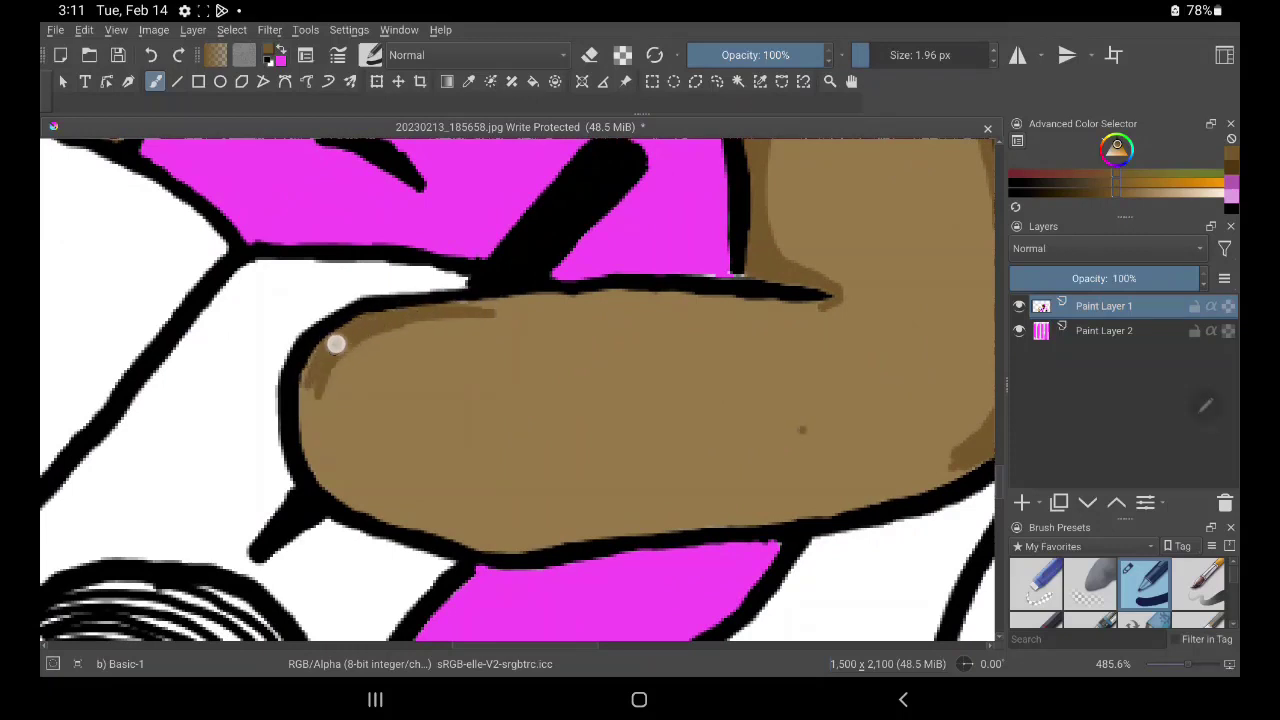
{"action": "mouse_move", "coordinate": [323, 351]}
{"action": "left_mouse_down"}
{"action": "mouse_move", "coordinate": [320, 440]}
{"action": "mouse_move", "coordinate": [309, 366]}
{"action": "left_mouse_up"}
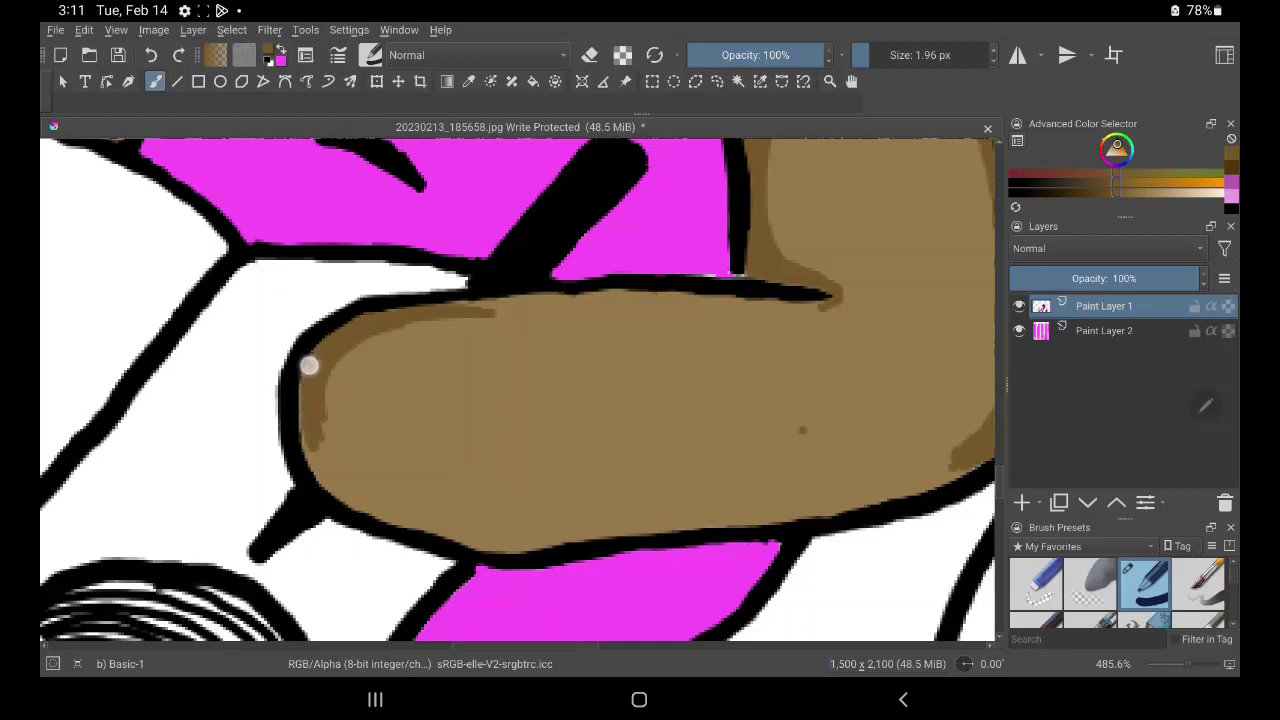
{"action": "mouse_move", "coordinate": [449, 307]}
{"action": "left_mouse_down"}
{"action": "mouse_move", "coordinate": [823, 309]}
{"action": "mouse_move", "coordinate": [489, 297]}
{"action": "mouse_move", "coordinate": [750, 306]}
{"action": "mouse_move", "coordinate": [603, 291]}
{"action": "mouse_move", "coordinate": [560, 306]}
{"action": "mouse_move", "coordinate": [803, 314]}
{"action": "mouse_move", "coordinate": [560, 294]}
{"action": "mouse_move", "coordinate": [360, 318]}
{"action": "left_mouse_up"}
{"action": "left_click_drag", "start_coordinate": [687, 310], "coordinate": [860, 308]}
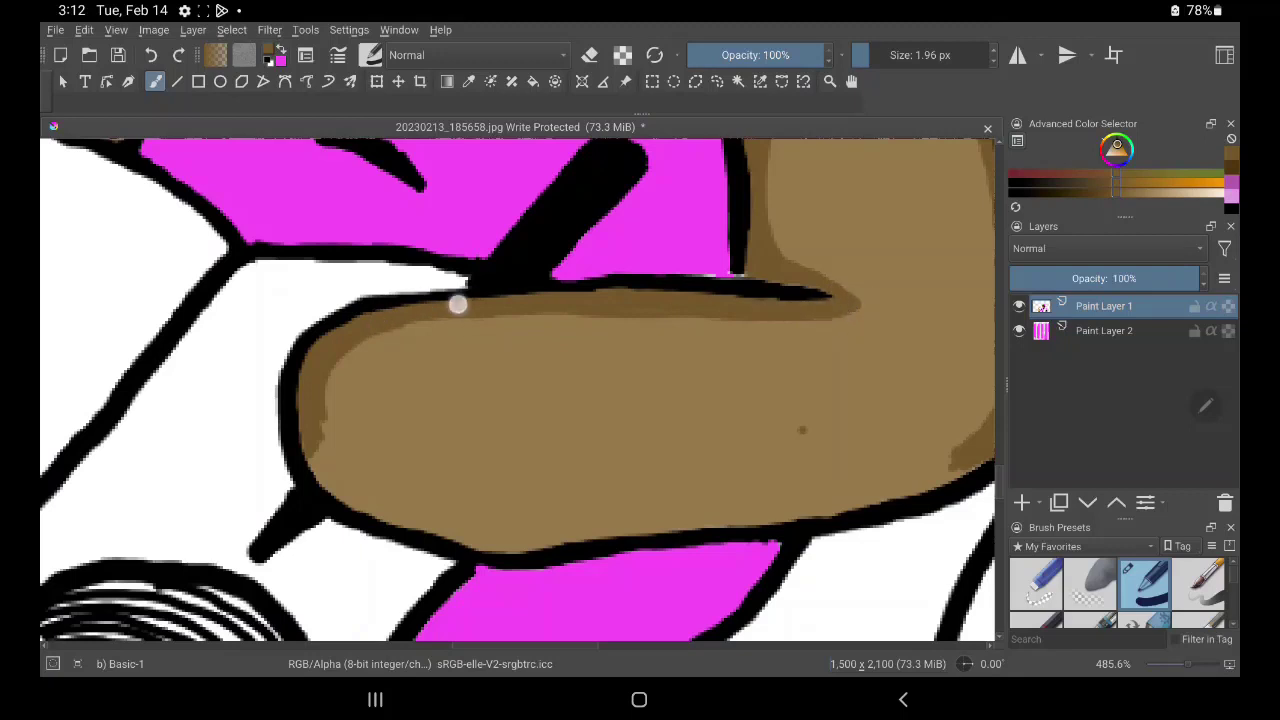
{"action": "mouse_move", "coordinate": [331, 371]}
{"action": "left_mouse_down"}
{"action": "mouse_move", "coordinate": [374, 491]}
{"action": "mouse_move", "coordinate": [309, 429]}
{"action": "mouse_move", "coordinate": [361, 501]}
{"action": "left_mouse_up"}
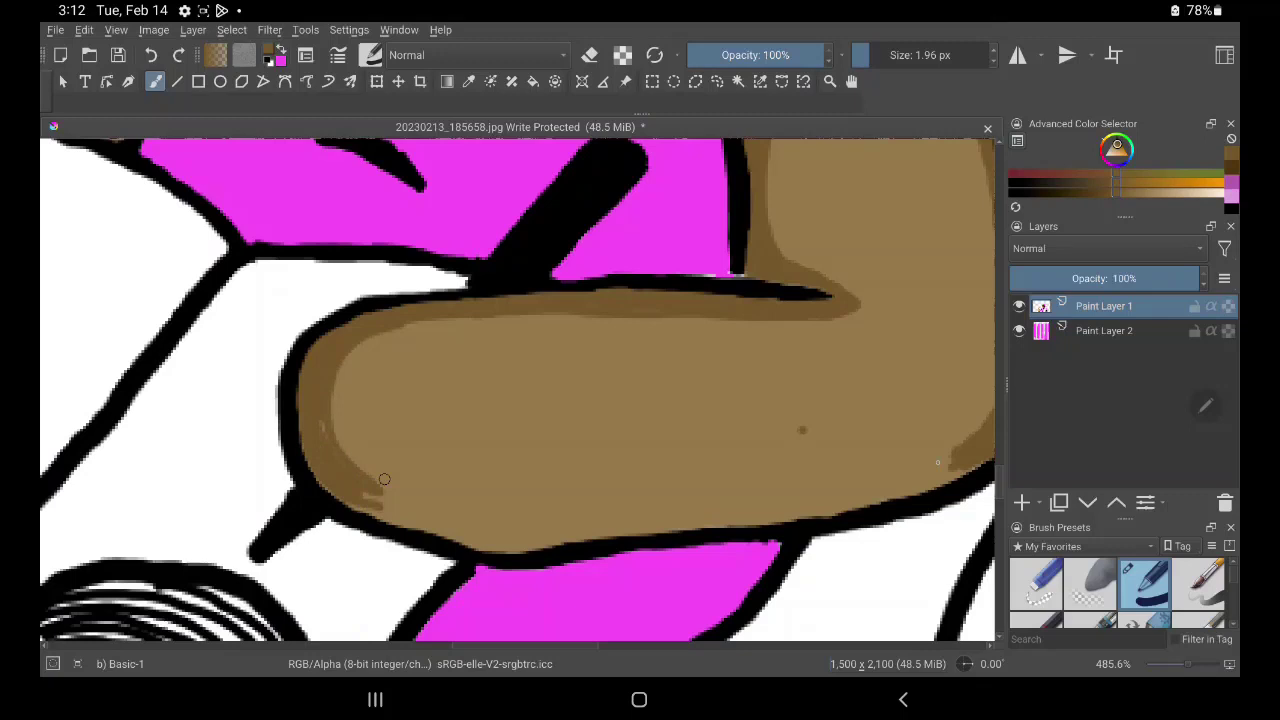
{"action": "mouse_move", "coordinate": [889, 474]}
{"action": "left_mouse_down"}
{"action": "mouse_move", "coordinate": [854, 491]}
{"action": "mouse_move", "coordinate": [883, 497]}
{"action": "mouse_move", "coordinate": [857, 491]}
{"action": "mouse_move", "coordinate": [889, 474]}
{"action": "mouse_move", "coordinate": [803, 511]}
{"action": "mouse_move", "coordinate": [864, 504]}
{"action": "mouse_move", "coordinate": [617, 520]}
{"action": "mouse_move", "coordinate": [709, 506]}
{"action": "mouse_move", "coordinate": [657, 520]}
{"action": "mouse_move", "coordinate": [674, 528]}
{"action": "mouse_move", "coordinate": [571, 534]}
{"action": "mouse_move", "coordinate": [434, 509]}
{"action": "mouse_move", "coordinate": [446, 500]}
{"action": "mouse_move", "coordinate": [497, 529]}
{"action": "mouse_move", "coordinate": [474, 534]}
{"action": "mouse_move", "coordinate": [534, 531]}
{"action": "mouse_move", "coordinate": [491, 523]}
{"action": "left_mouse_up"}
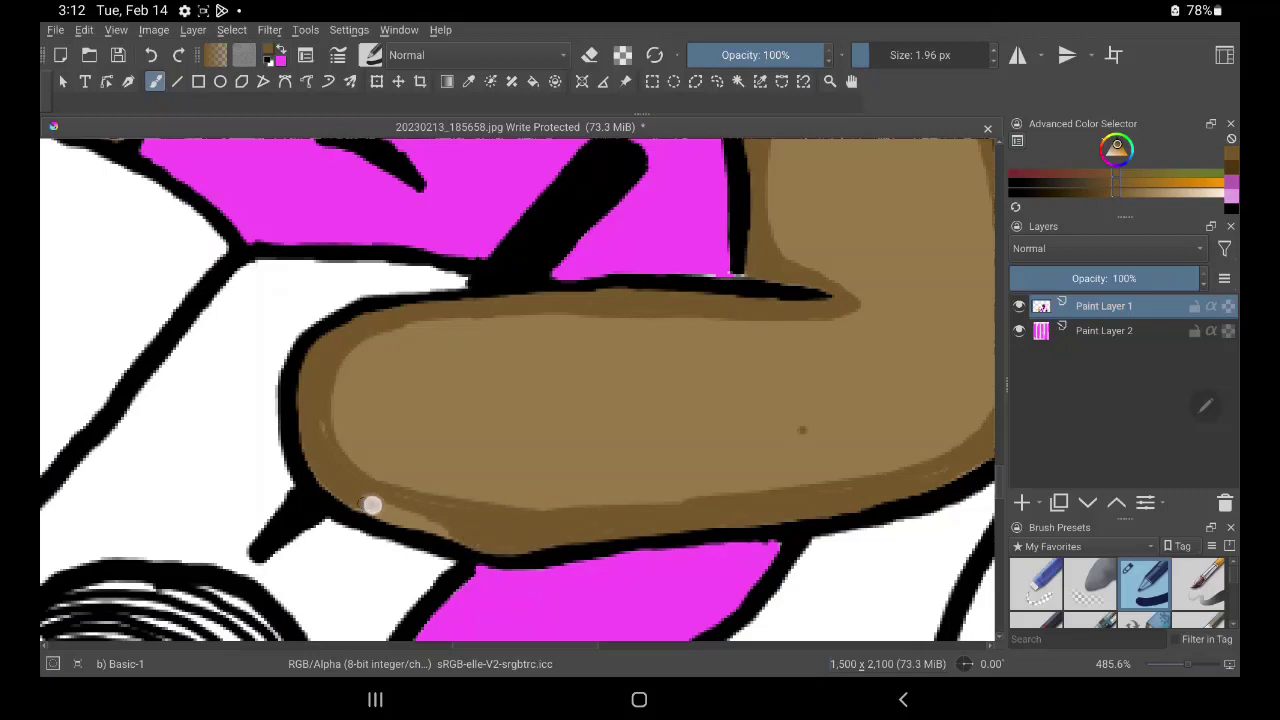
{"action": "mouse_move", "coordinate": [371, 505]}
{"action": "left_mouse_down"}
{"action": "mouse_move", "coordinate": [349, 491]}
{"action": "mouse_move", "coordinate": [446, 514]}
{"action": "mouse_move", "coordinate": [399, 503]}
{"action": "left_mouse_up"}
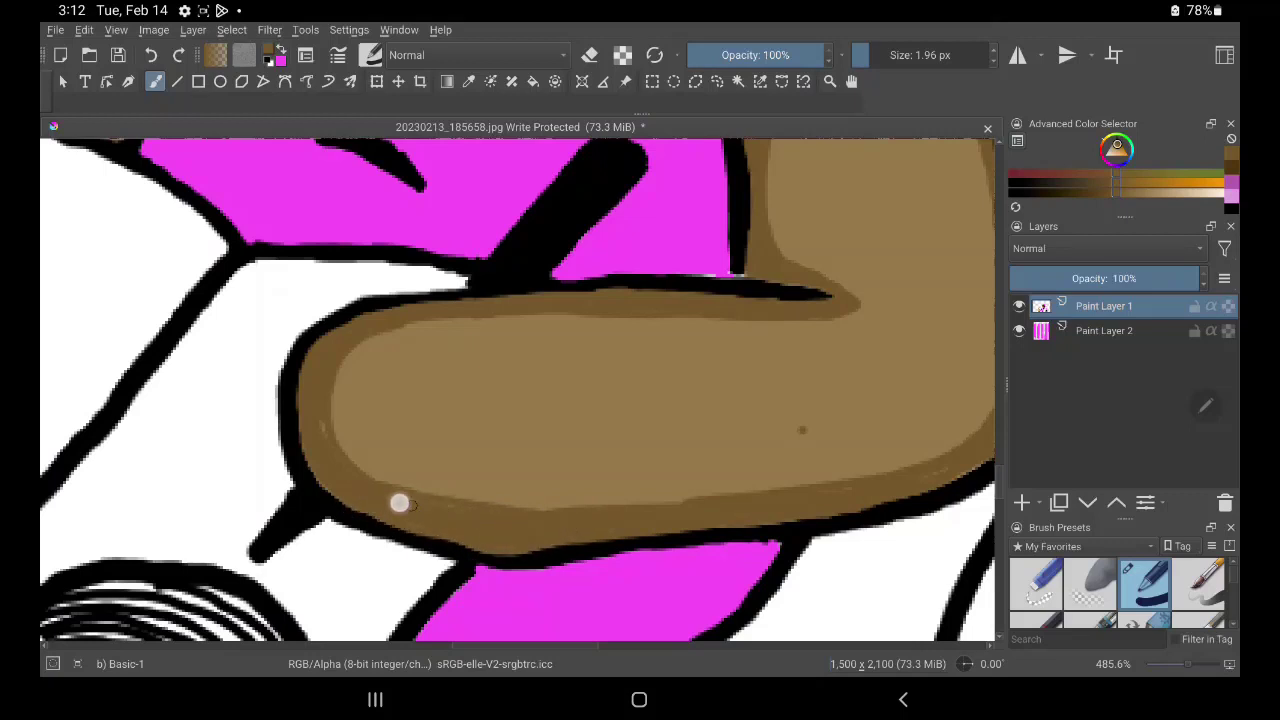
{"action": "mouse_move", "coordinate": [348, 353]}
{"action": "left_mouse_down"}
{"action": "mouse_move", "coordinate": [423, 323]}
{"action": "mouse_move", "coordinate": [389, 334]}
{"action": "mouse_move", "coordinate": [700, 316]}
{"action": "left_mouse_up"}
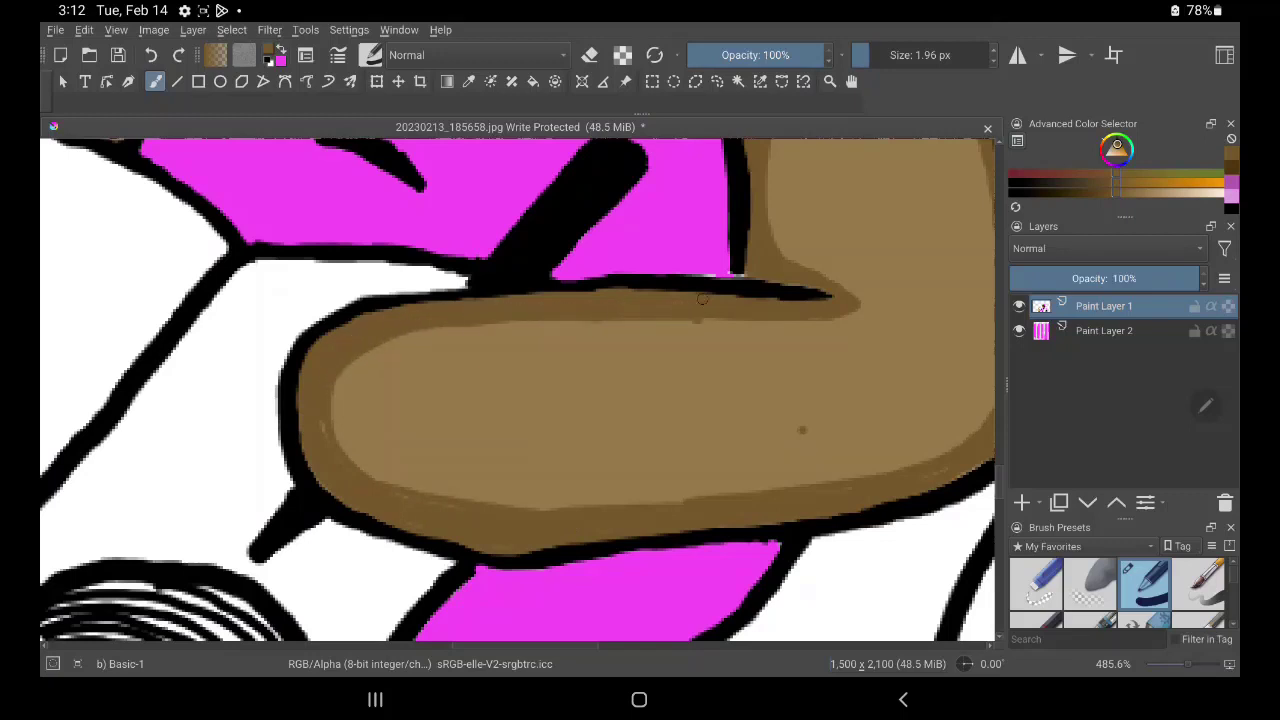
{"action": "key", "text": "p"}
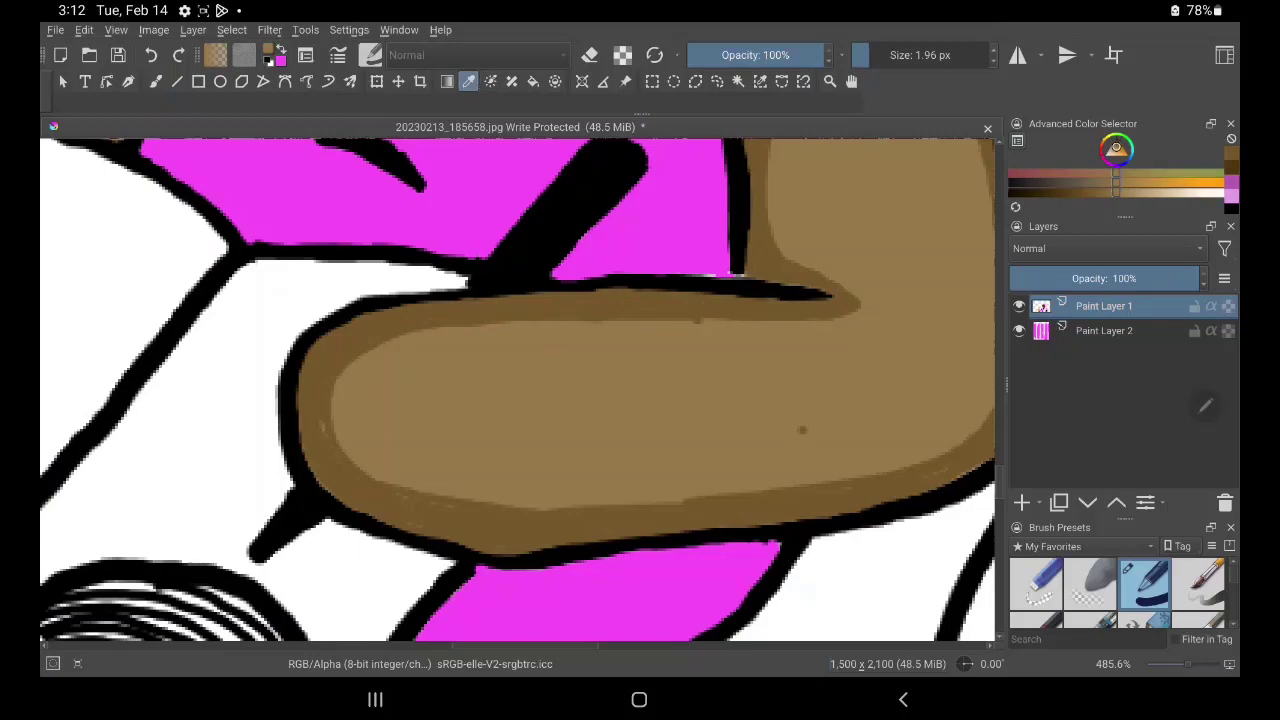
{"action": "left_click", "coordinate": [155, 81]}
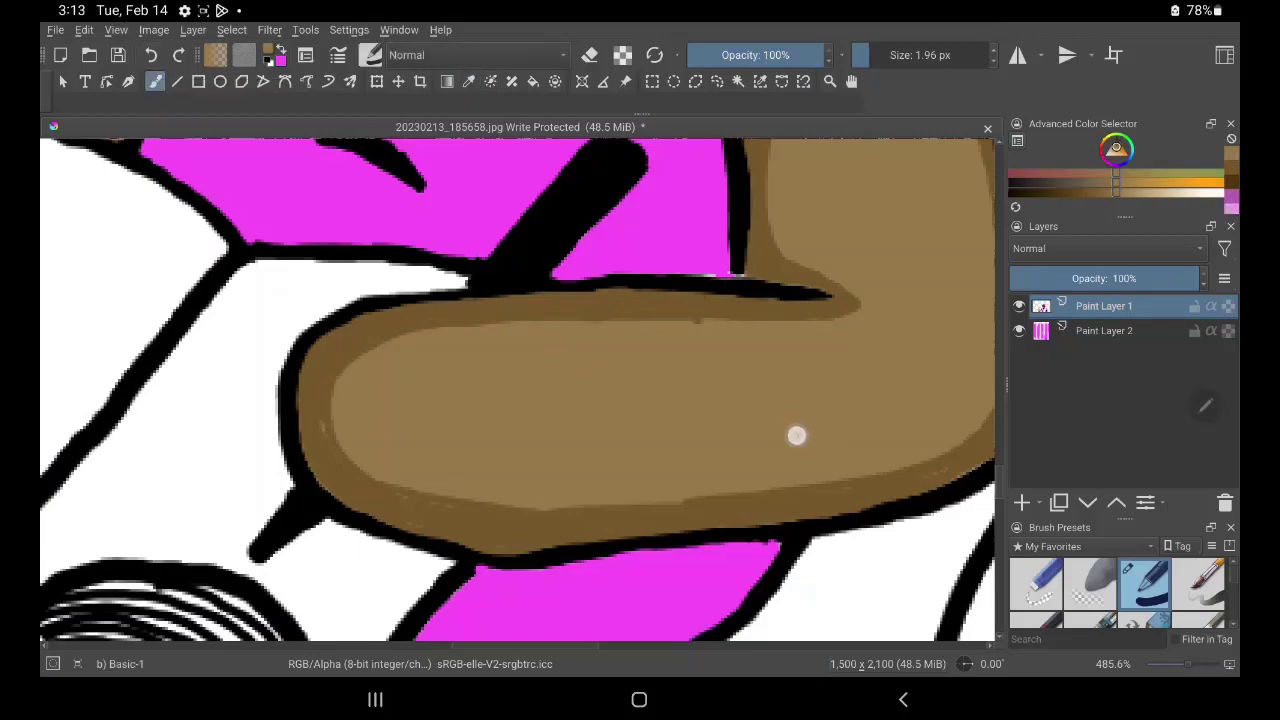
Sample the darker brown and fill the gap at the elbow
{"action": "left_click_drag", "start_coordinate": [819, 382], "coordinate": [681, 496]}
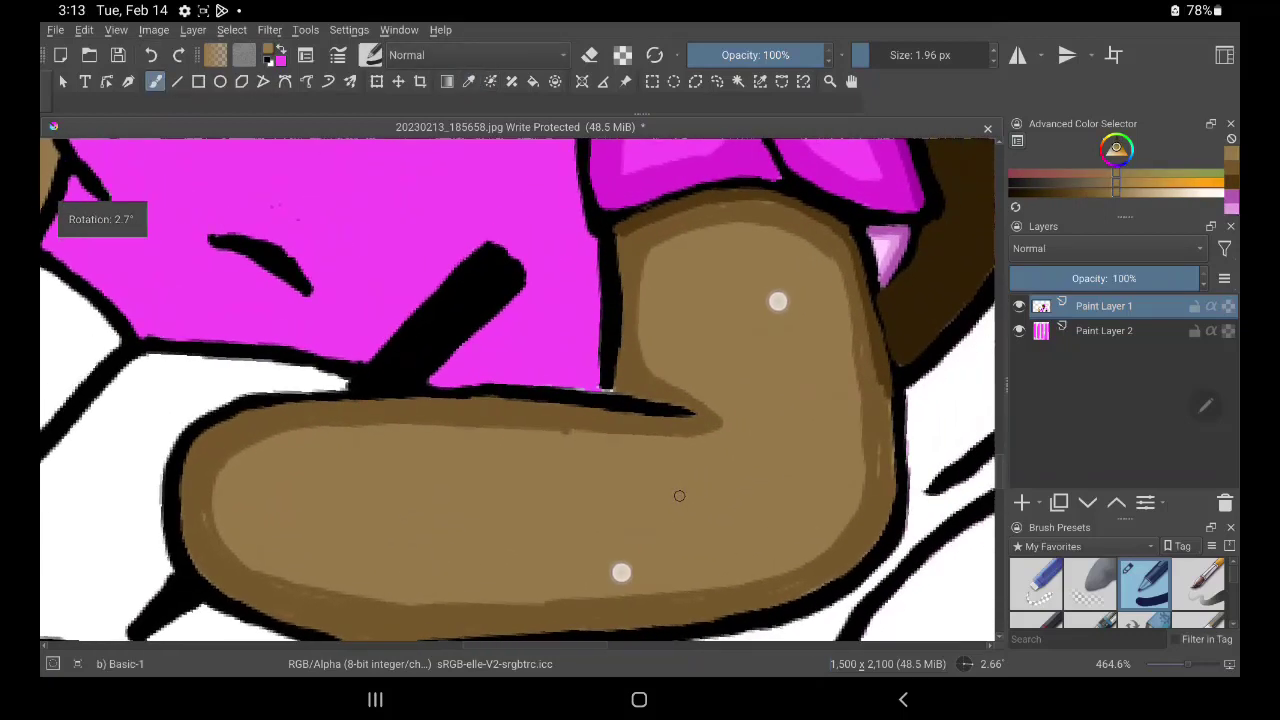
{"action": "key", "text": "p"}
{"action": "left_click", "coordinate": [658, 208]}
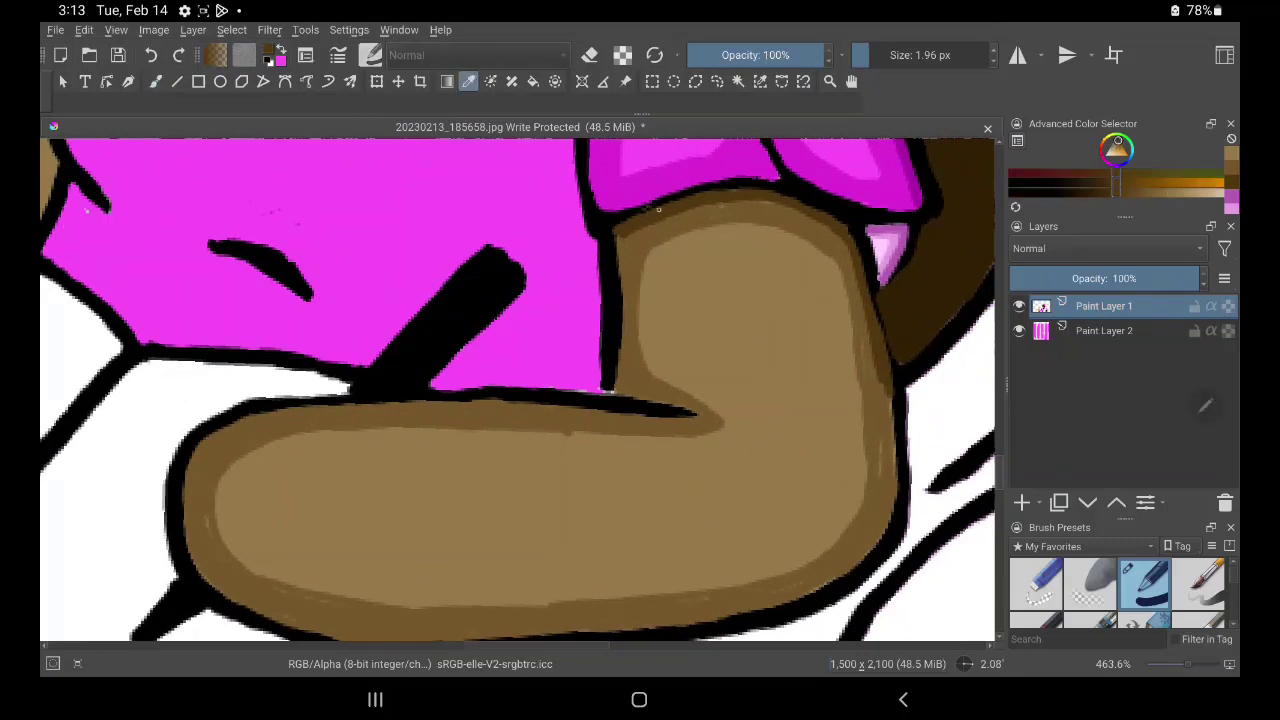
{"action": "left_click", "coordinate": [155, 81]}
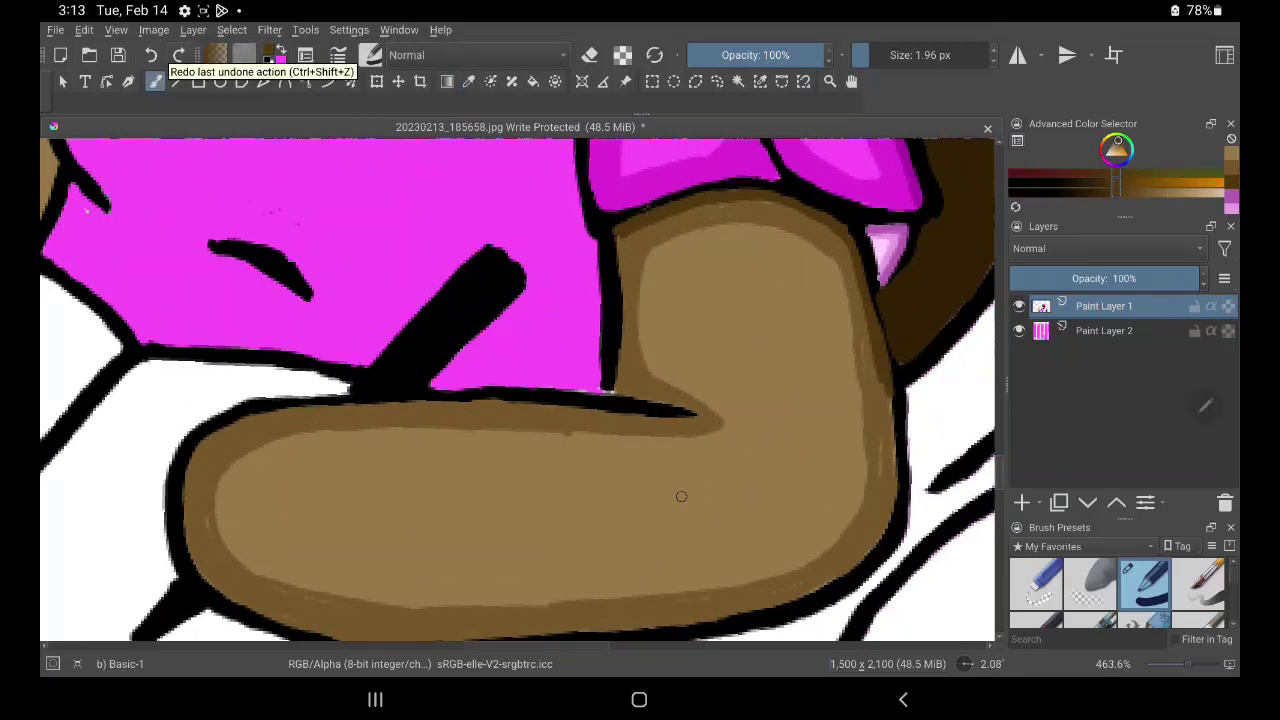
{"action": "mouse_move", "coordinate": [654, 381]}
{"action": "left_mouse_down"}
{"action": "mouse_move", "coordinate": [609, 383]}
{"action": "mouse_move", "coordinate": [672, 382]}
{"action": "mouse_move", "coordinate": [698, 406]}
{"action": "left_mouse_up"}
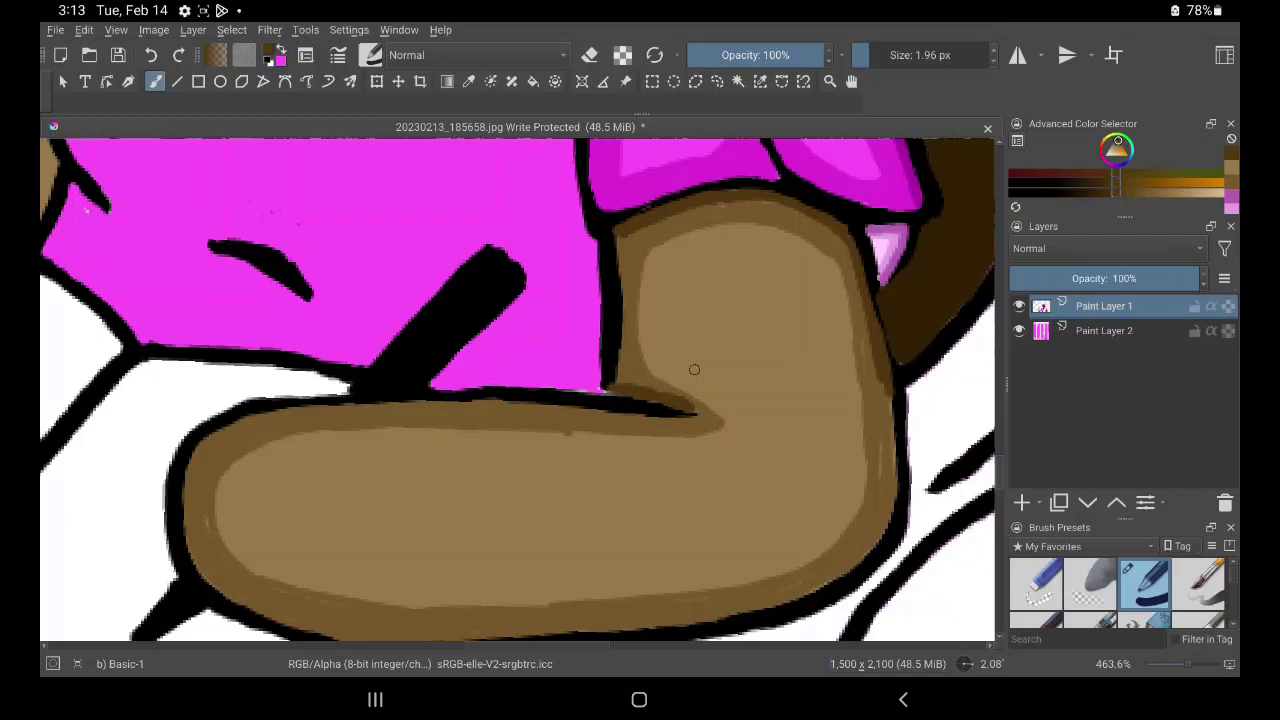
Thicken the arm's elbow, top, left and forearm outlines in black
{"action": "left_click", "coordinate": [1013, 189]}
{"action": "left_click_drag", "start_coordinate": [611, 343], "coordinate": [611, 394]}
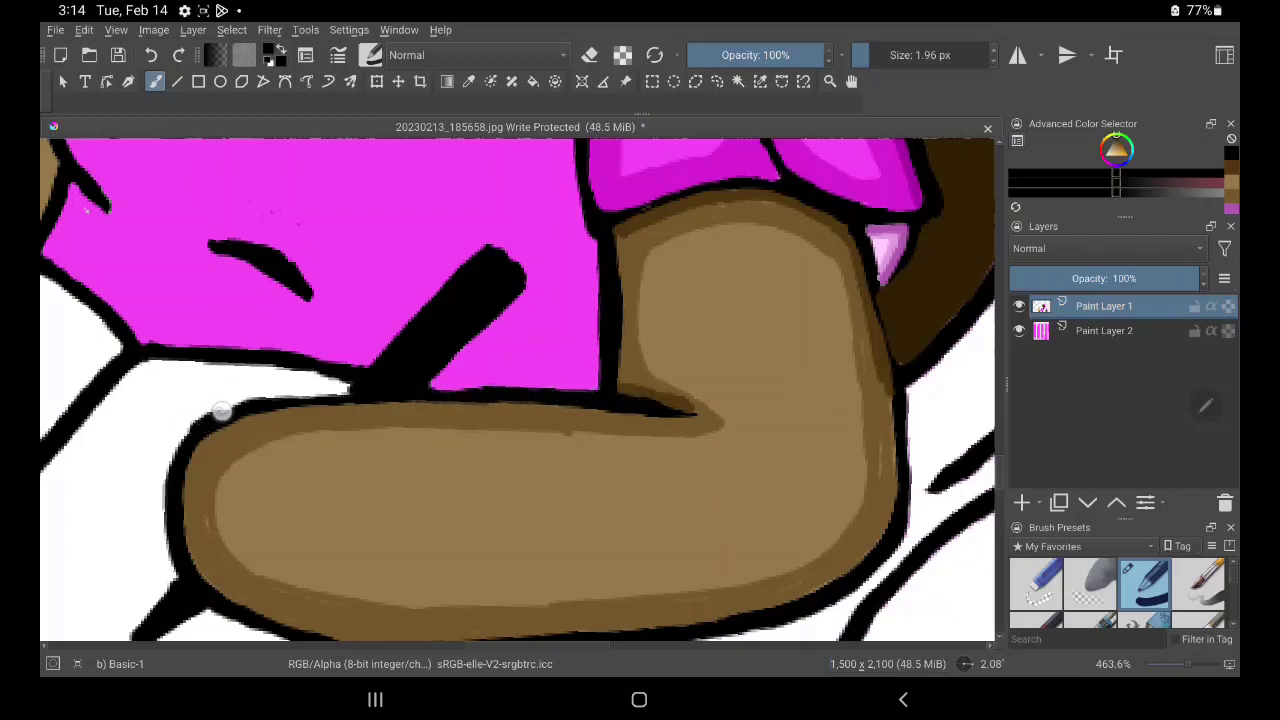
{"action": "left_click_drag", "start_coordinate": [222, 411], "coordinate": [364, 395]}
{"action": "left_click_drag", "start_coordinate": [199, 422], "coordinate": [171, 478]}
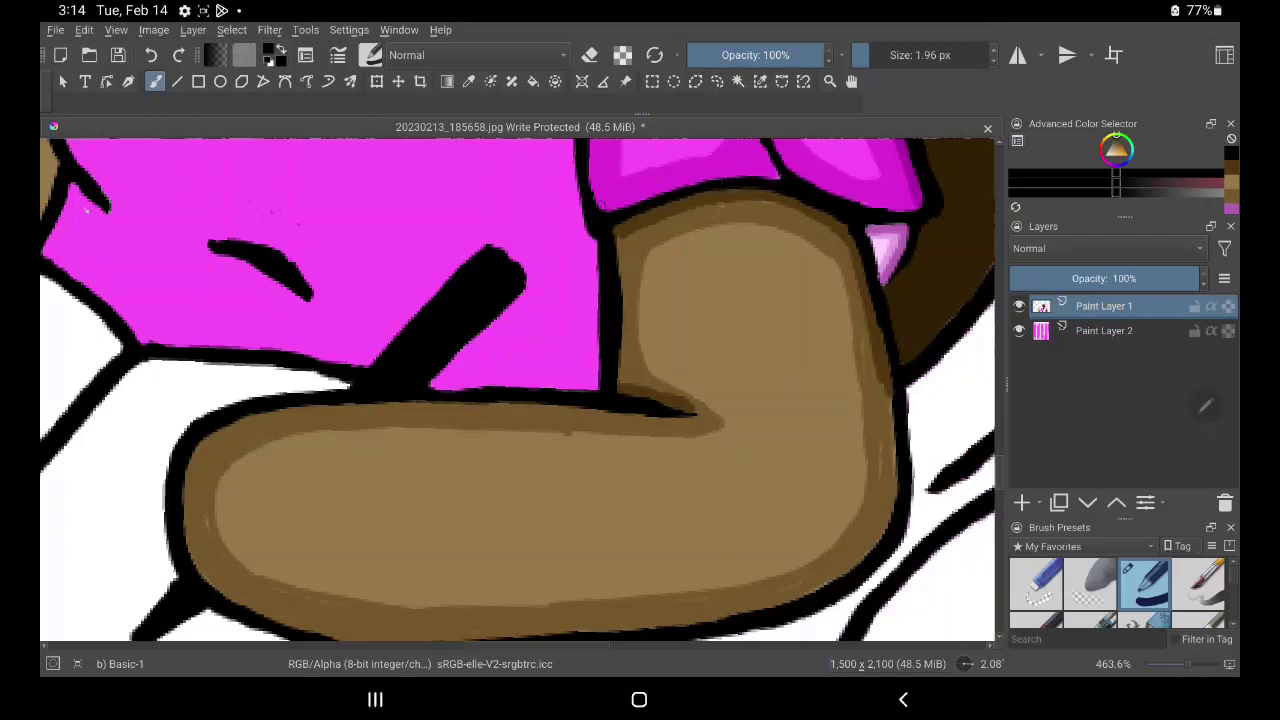
{"action": "left_click_drag", "start_coordinate": [606, 572], "coordinate": [655, 607]}
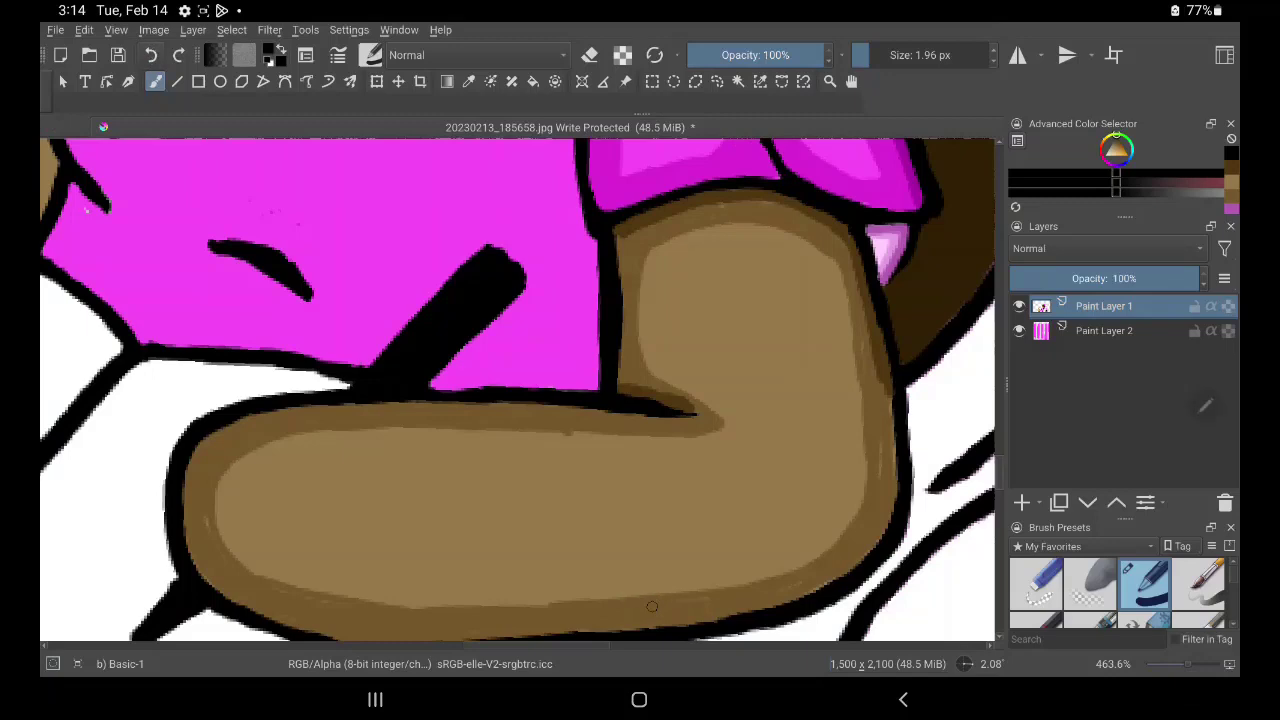
Sample the shirt's magenta and paint a shadow beside the sleeve outline
{"action": "scroll", "coordinate": [770, 470], "scroll_direction": "down", "scroll_amount": 3}
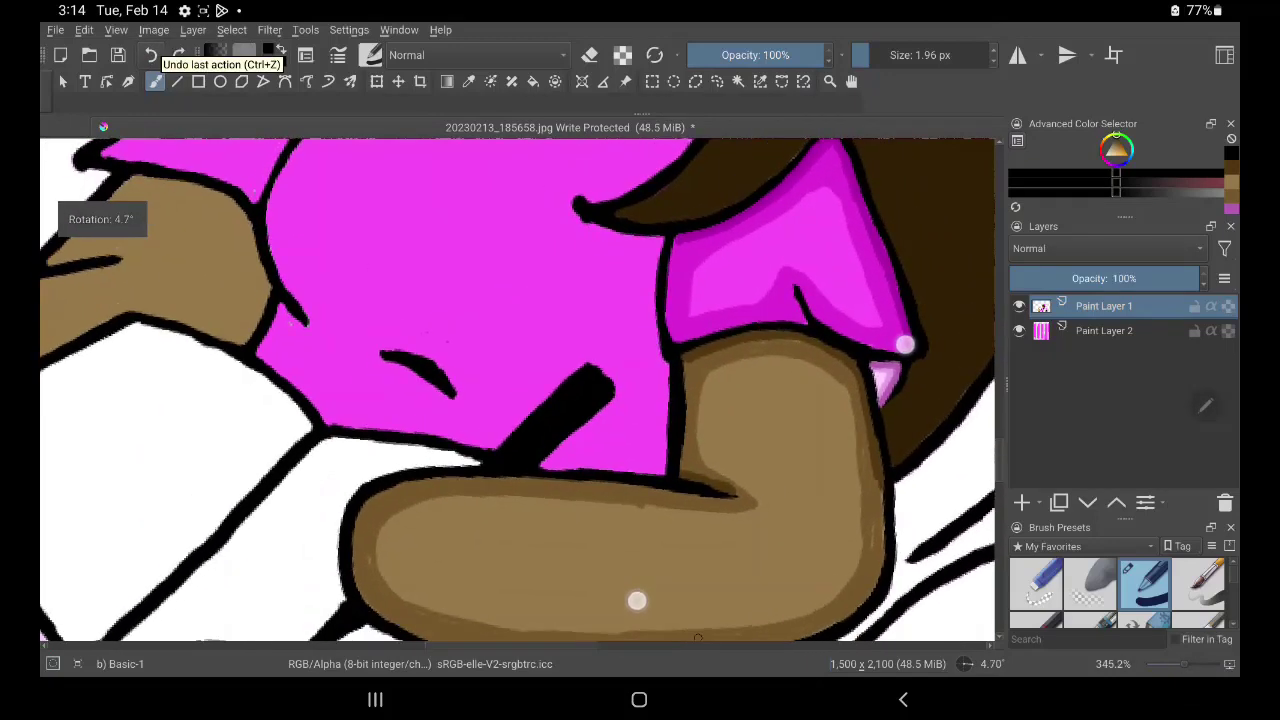
{"action": "scroll", "coordinate": [770, 470], "scroll_direction": "down", "scroll_amount": 1}
{"action": "left_click", "coordinate": [469, 81]}
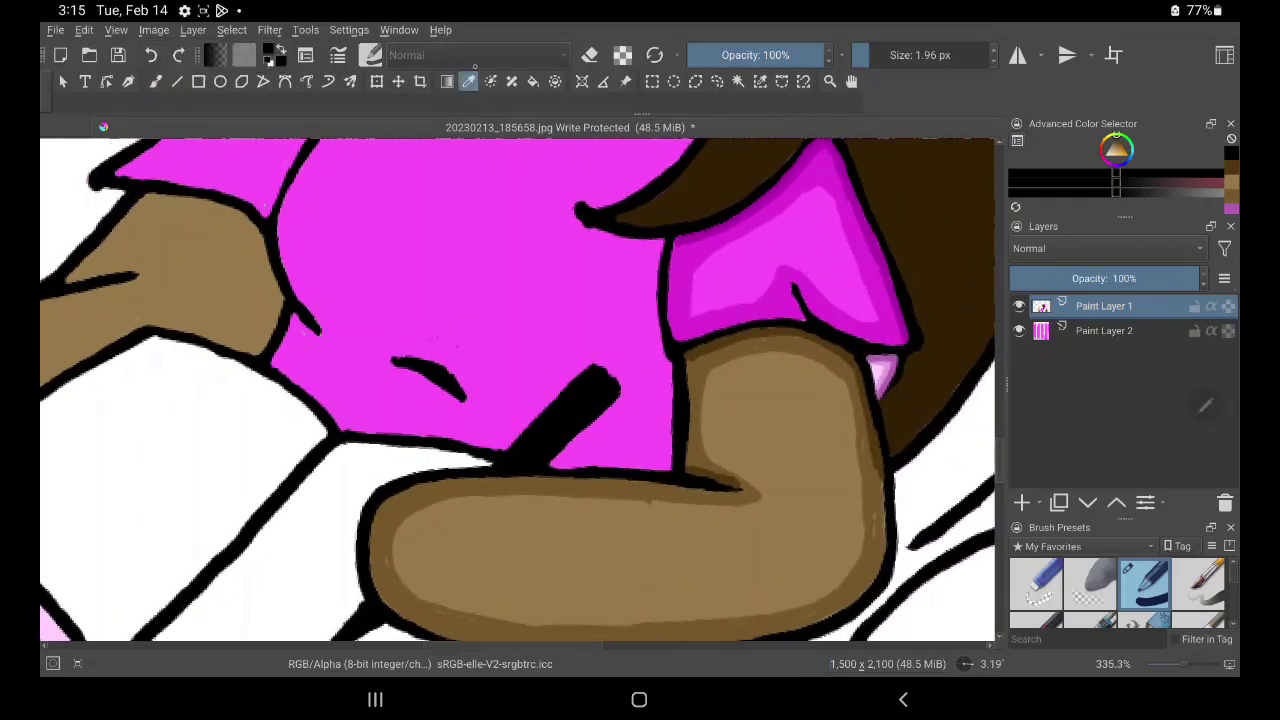
{"action": "left_click", "coordinate": [689, 236]}
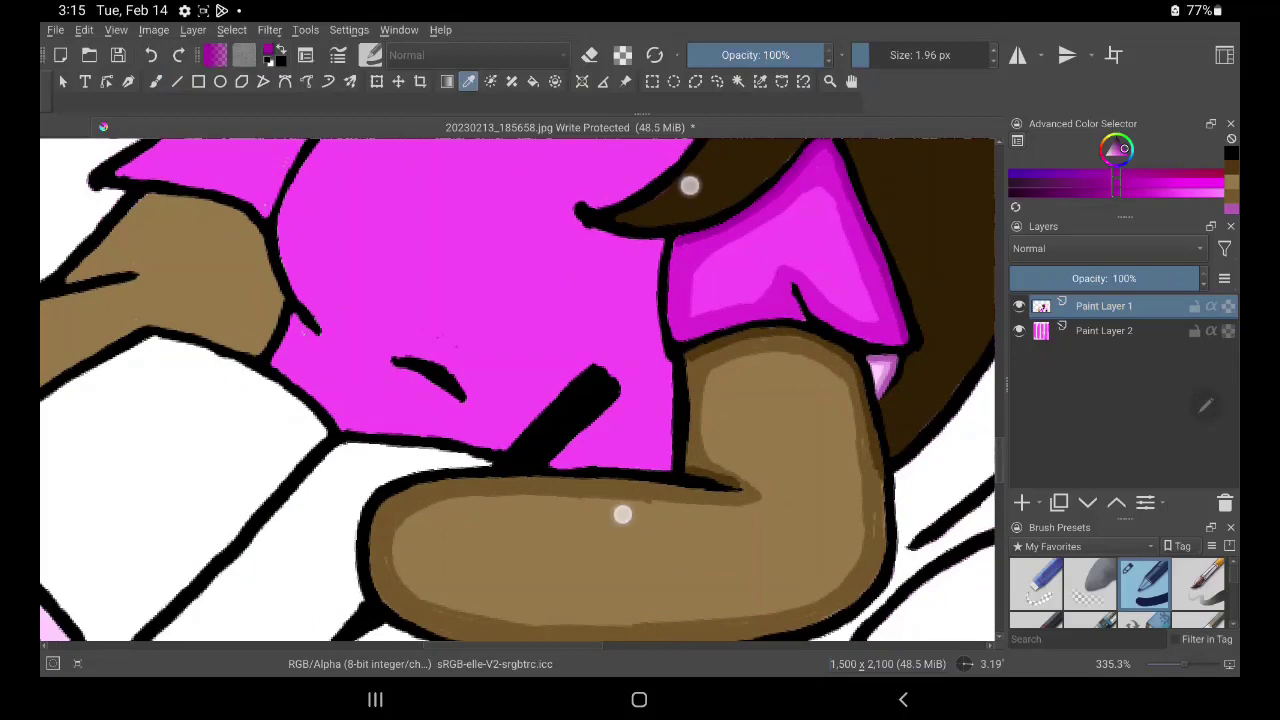
{"action": "scroll", "coordinate": [655, 350], "scroll_direction": "up", "scroll_amount": 3}
{"action": "left_click", "coordinate": [155, 81]}
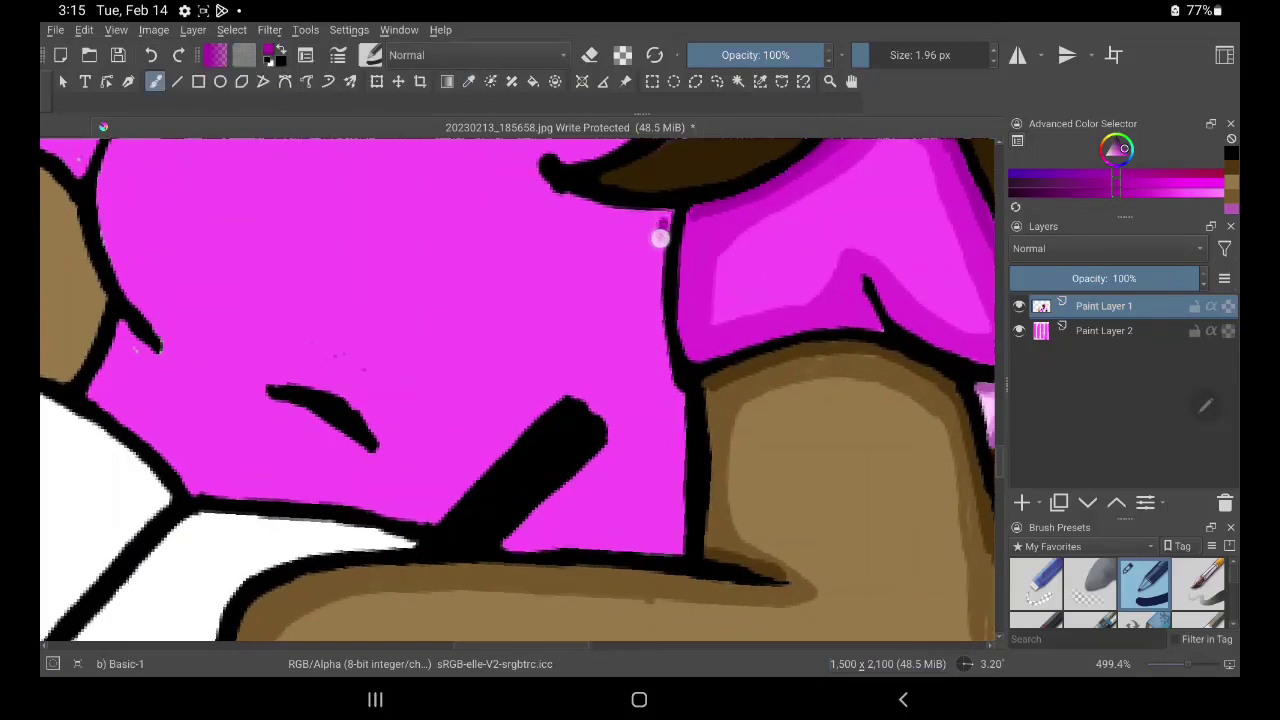
{"action": "mouse_move", "coordinate": [657, 246]}
{"action": "left_mouse_down"}
{"action": "mouse_move", "coordinate": [632, 220]}
{"action": "mouse_move", "coordinate": [651, 330]}
{"action": "left_mouse_up"}
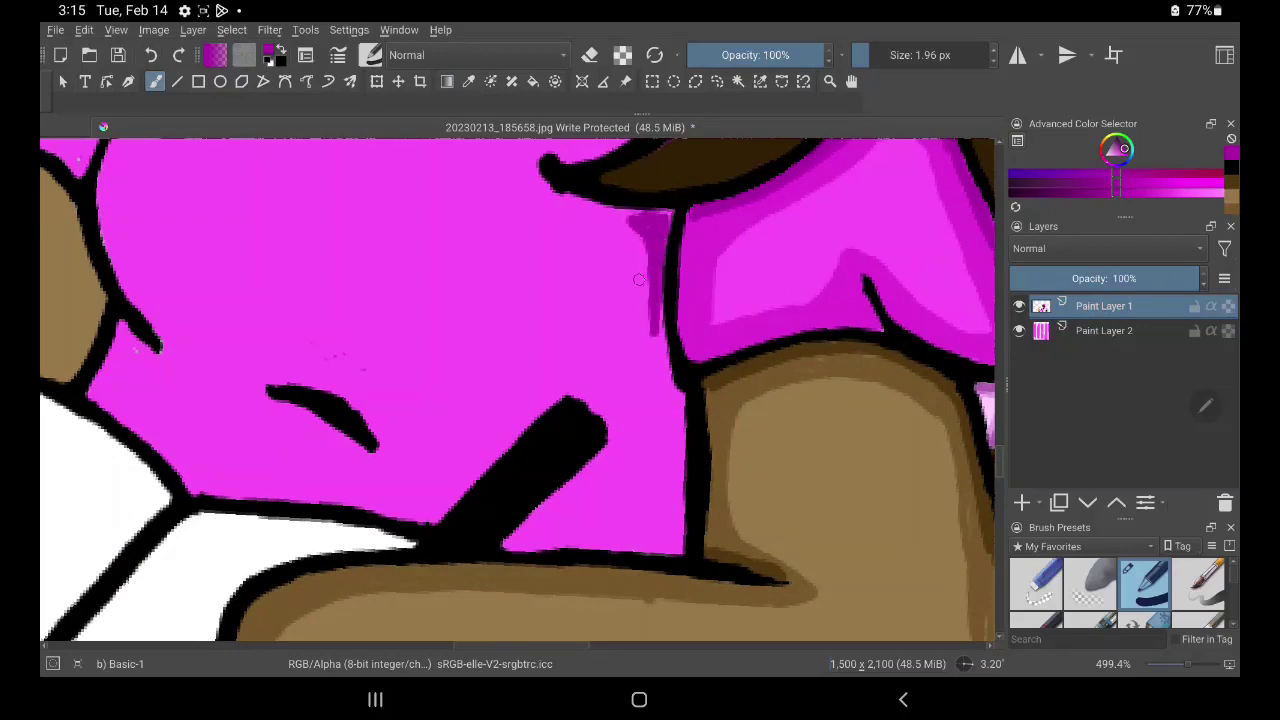
With a sampled lighter magenta, shade down the sleeve outline and along the shirt's bottom outline
{"action": "key", "text": "p"}
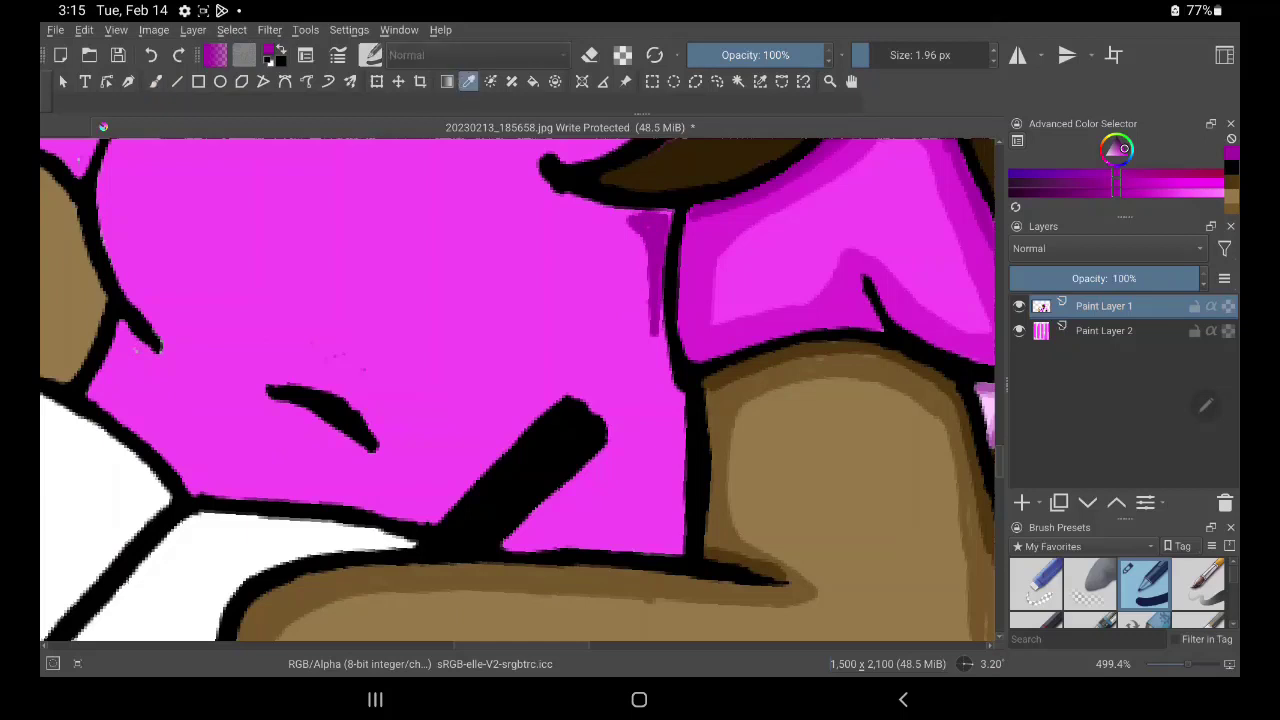
{"action": "left_click", "coordinate": [700, 328]}
{"action": "key", "text": "b"}
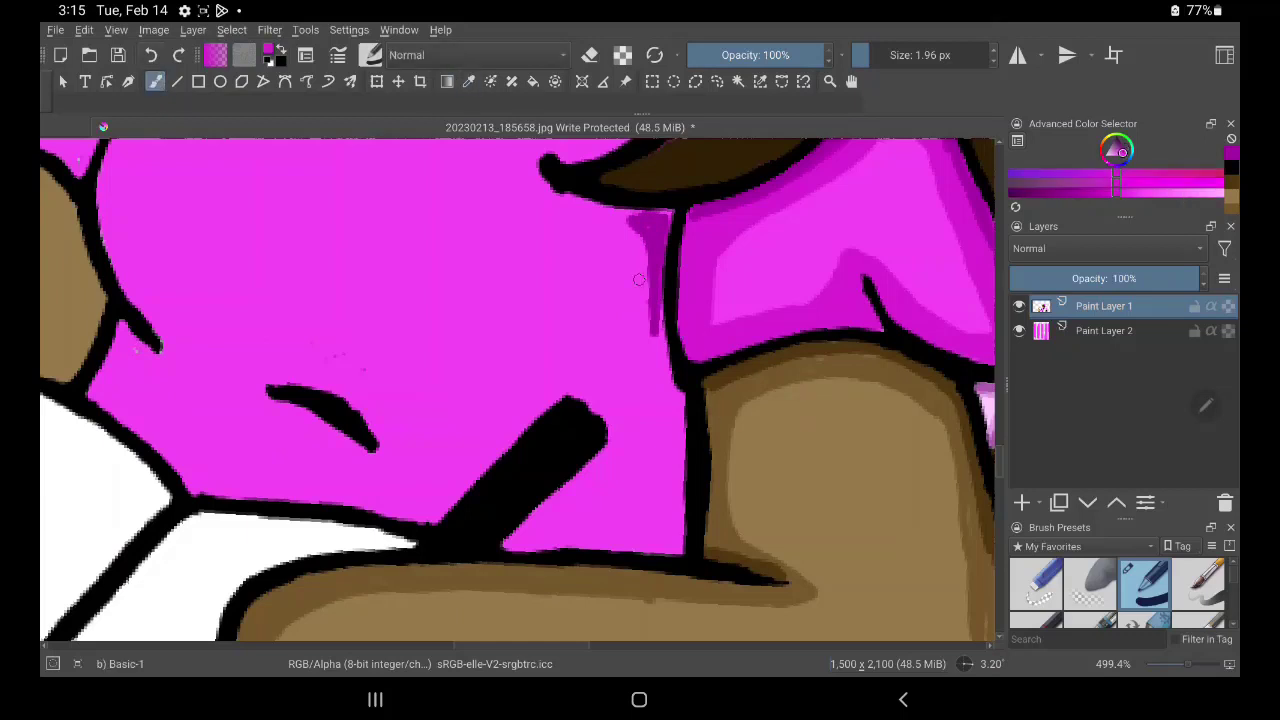
{"action": "mouse_move", "coordinate": [622, 231]}
{"action": "left_mouse_down"}
{"action": "mouse_move", "coordinate": [643, 243]}
{"action": "mouse_move", "coordinate": [660, 334]}
{"action": "mouse_move", "coordinate": [662, 219]}
{"action": "mouse_move", "coordinate": [632, 223]}
{"action": "mouse_move", "coordinate": [663, 214]}
{"action": "mouse_move", "coordinate": [543, 191]}
{"action": "mouse_move", "coordinate": [594, 224]}
{"action": "mouse_move", "coordinate": [543, 194]}
{"action": "mouse_move", "coordinate": [637, 331]}
{"action": "mouse_move", "coordinate": [652, 410]}
{"action": "mouse_move", "coordinate": [666, 409]}
{"action": "mouse_move", "coordinate": [674, 463]}
{"action": "mouse_move", "coordinate": [661, 463]}
{"action": "left_mouse_up"}
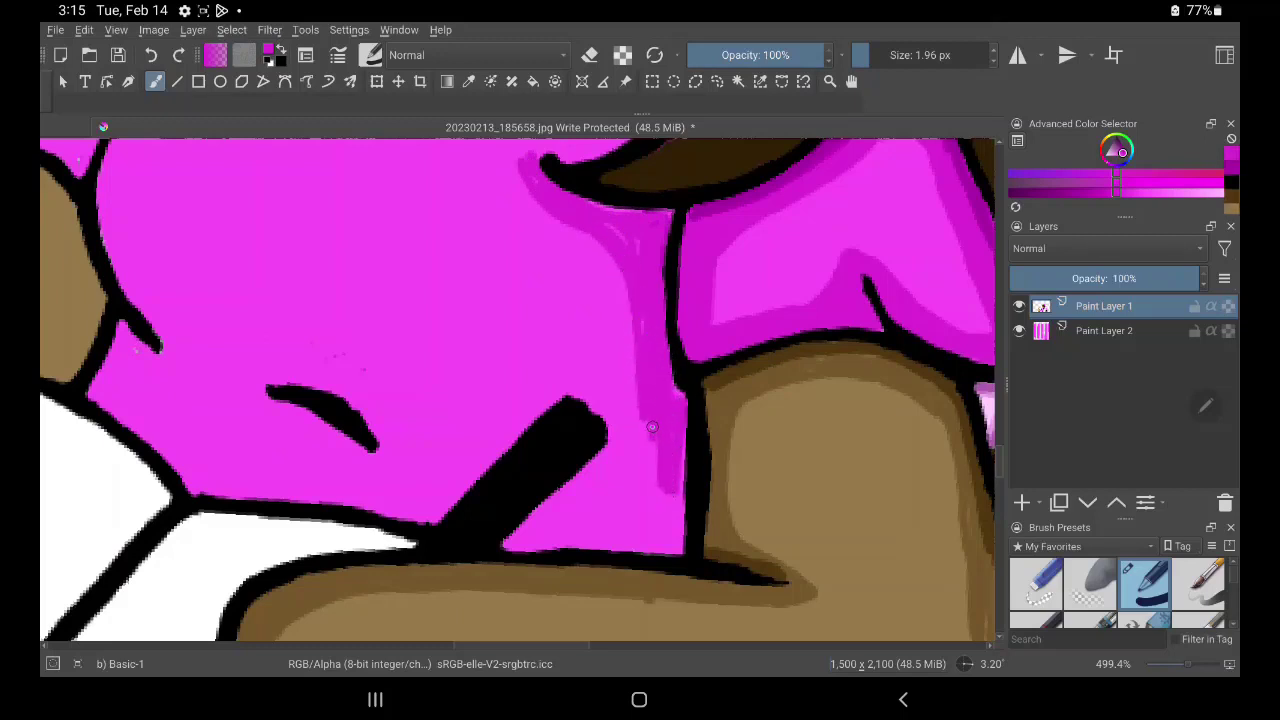
{"action": "mouse_move", "coordinate": [661, 408]}
{"action": "left_mouse_down"}
{"action": "mouse_move", "coordinate": [651, 443]}
{"action": "mouse_move", "coordinate": [649, 408]}
{"action": "mouse_move", "coordinate": [665, 518]}
{"action": "mouse_move", "coordinate": [677, 486]}
{"action": "mouse_move", "coordinate": [624, 543]}
{"action": "left_mouse_up"}
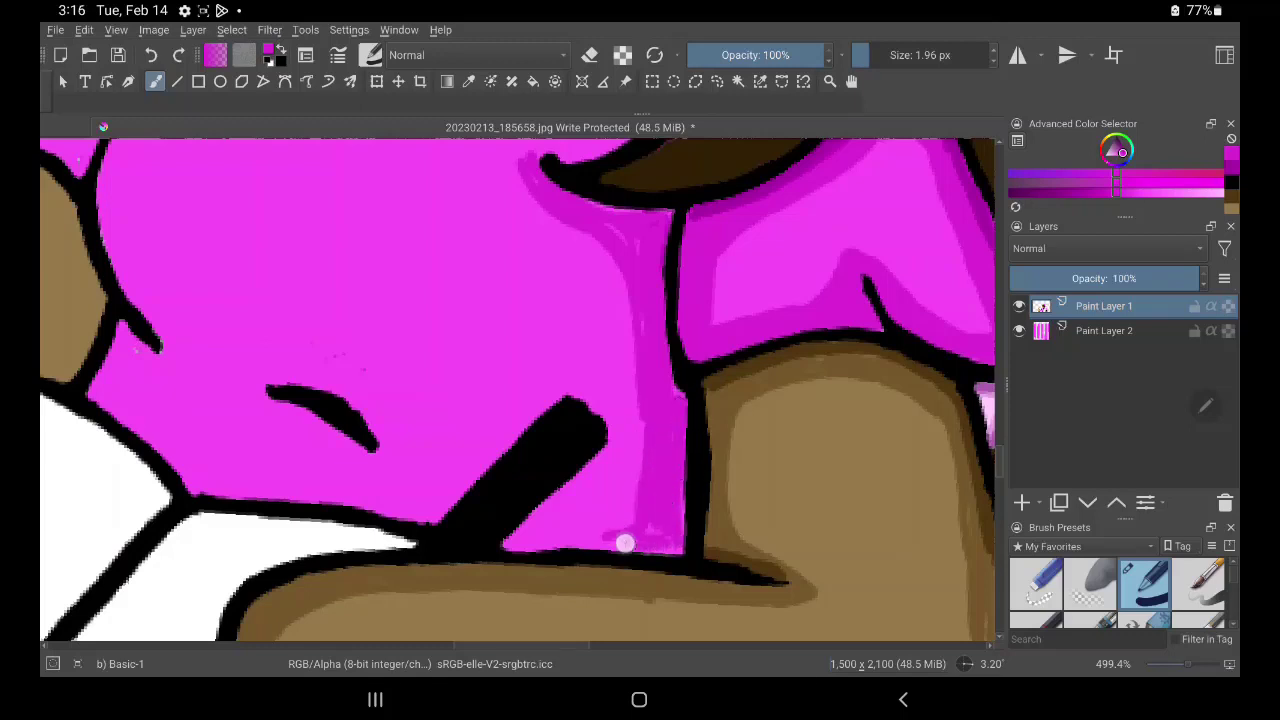
{"action": "mouse_move", "coordinate": [614, 467]}
{"action": "left_mouse_down"}
{"action": "mouse_move", "coordinate": [586, 477]}
{"action": "mouse_move", "coordinate": [600, 451]}
{"action": "mouse_move", "coordinate": [599, 462]}
{"action": "left_mouse_up"}
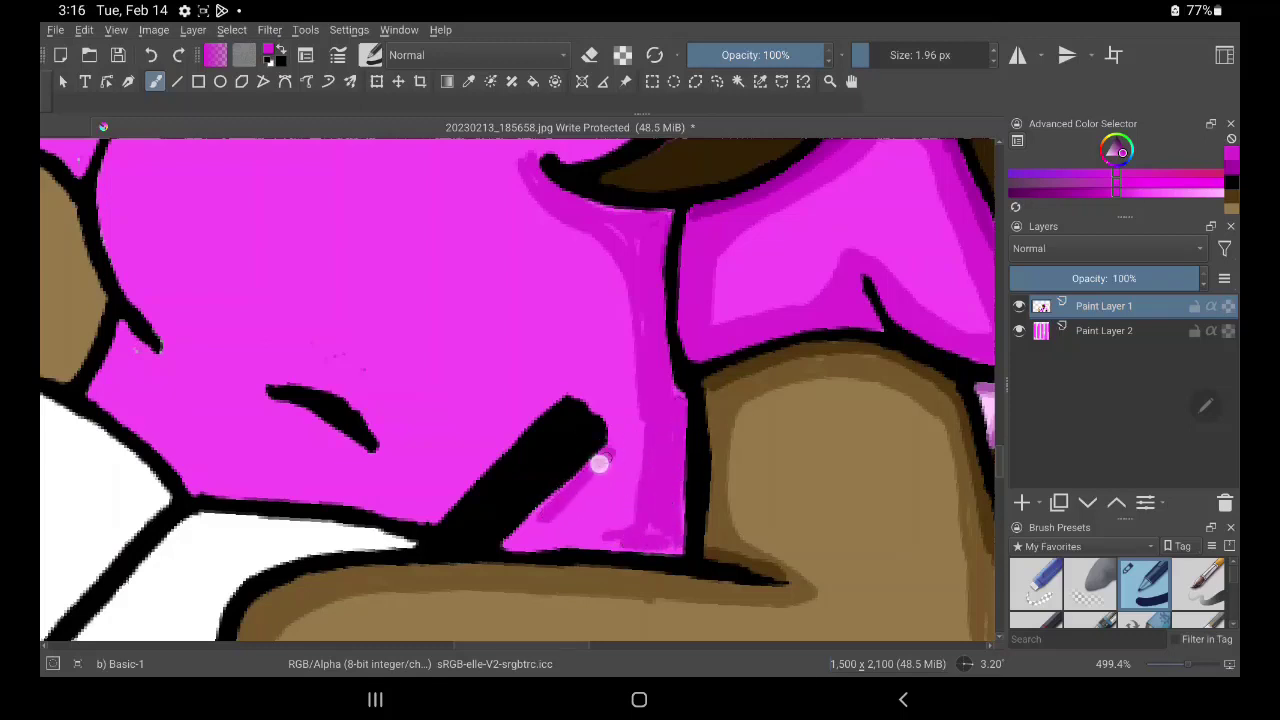
{"action": "mouse_move", "coordinate": [546, 514]}
{"action": "left_mouse_down"}
{"action": "mouse_move", "coordinate": [551, 534]}
{"action": "mouse_move", "coordinate": [526, 540]}
{"action": "mouse_move", "coordinate": [654, 543]}
{"action": "mouse_move", "coordinate": [677, 446]}
{"action": "mouse_move", "coordinate": [680, 483]}
{"action": "mouse_move", "coordinate": [683, 405]}
{"action": "left_mouse_up"}
Shade light magenta along both sides of the black bar, under the fold line, and the left and lower outlines
{"action": "mouse_move", "coordinate": [533, 541]}
{"action": "left_mouse_down"}
{"action": "mouse_move", "coordinate": [529, 523]}
{"action": "mouse_move", "coordinate": [614, 437]}
{"action": "mouse_move", "coordinate": [600, 403]}
{"action": "mouse_move", "coordinate": [613, 428]}
{"action": "mouse_move", "coordinate": [578, 396]}
{"action": "left_mouse_up"}
{"action": "mouse_move", "coordinate": [435, 511]}
{"action": "left_mouse_down"}
{"action": "mouse_move", "coordinate": [540, 409]}
{"action": "mouse_move", "coordinate": [454, 486]}
{"action": "mouse_move", "coordinate": [534, 400]}
{"action": "mouse_move", "coordinate": [590, 399]}
{"action": "left_mouse_up"}
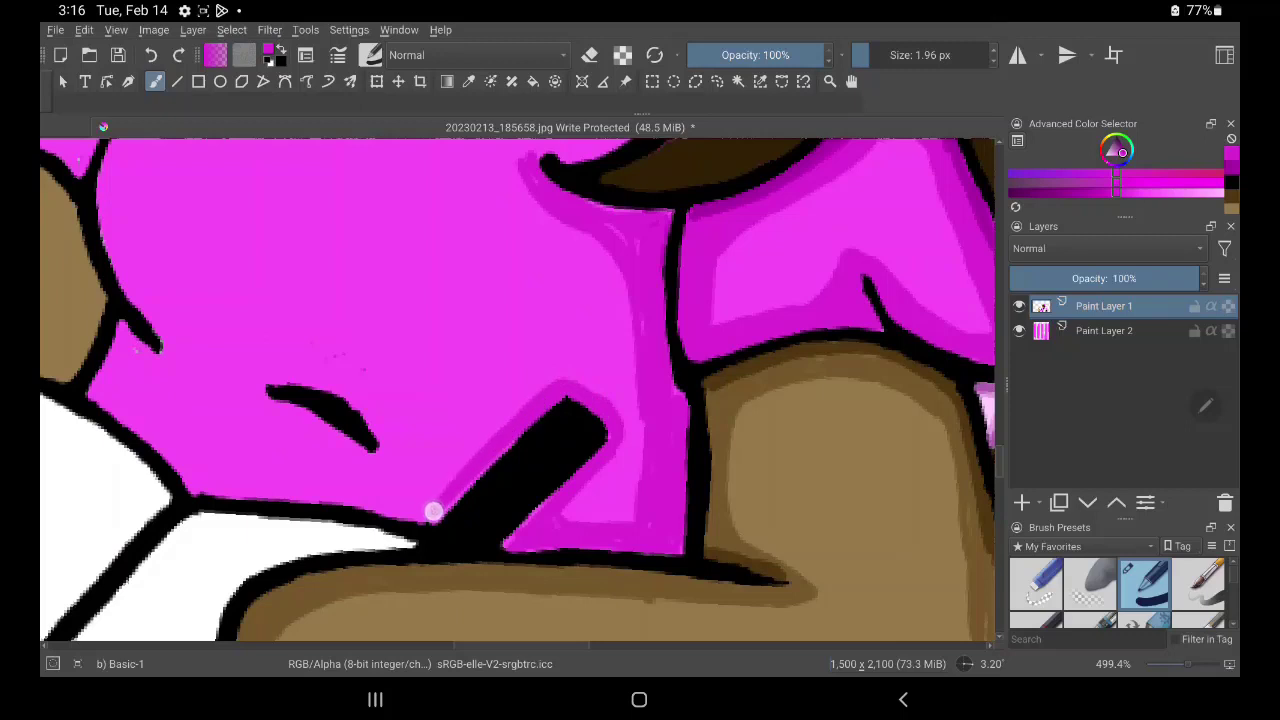
{"action": "mouse_move", "coordinate": [276, 415]}
{"action": "left_mouse_down"}
{"action": "mouse_move", "coordinate": [354, 449]}
{"action": "mouse_move", "coordinate": [309, 414]}
{"action": "mouse_move", "coordinate": [277, 409]}
{"action": "mouse_move", "coordinate": [361, 458]}
{"action": "mouse_move", "coordinate": [335, 447]}
{"action": "left_mouse_up"}
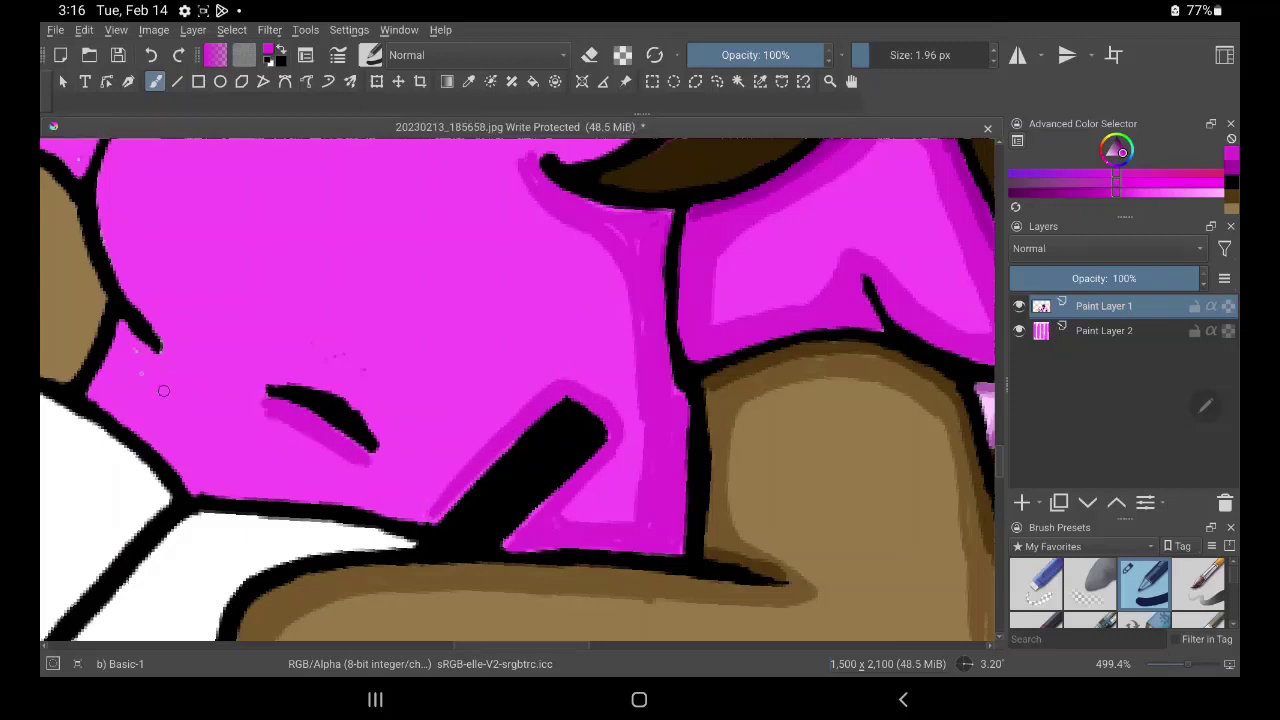
{"action": "mouse_move", "coordinate": [146, 368]}
{"action": "left_mouse_down"}
{"action": "mouse_move", "coordinate": [134, 337]}
{"action": "mouse_move", "coordinate": [106, 357]}
{"action": "mouse_move", "coordinate": [126, 403]}
{"action": "mouse_move", "coordinate": [160, 431]}
{"action": "mouse_move", "coordinate": [111, 402]}
{"action": "mouse_move", "coordinate": [131, 394]}
{"action": "mouse_move", "coordinate": [114, 403]}
{"action": "mouse_move", "coordinate": [194, 480]}
{"action": "mouse_move", "coordinate": [108, 403]}
{"action": "mouse_move", "coordinate": [214, 471]}
{"action": "mouse_move", "coordinate": [149, 429]}
{"action": "mouse_move", "coordinate": [171, 448]}
{"action": "mouse_move", "coordinate": [115, 375]}
{"action": "left_mouse_up"}
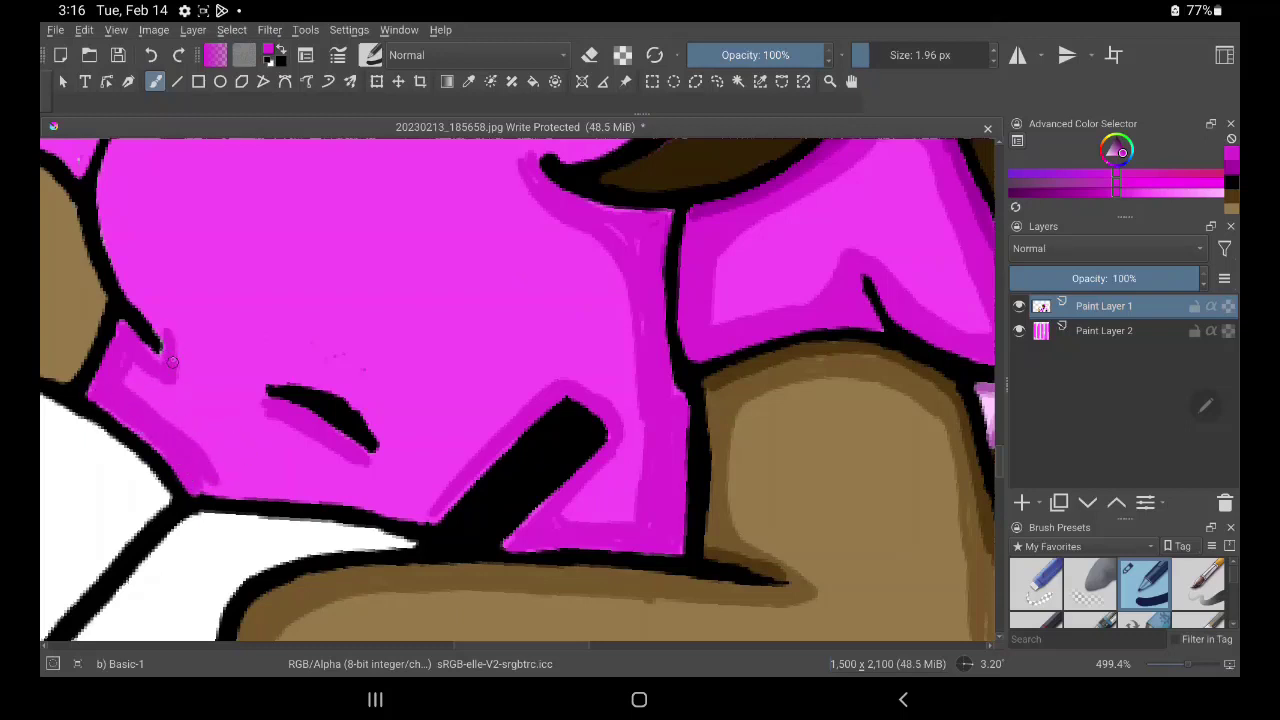
{"action": "mouse_move", "coordinate": [204, 456]}
{"action": "left_mouse_down"}
{"action": "mouse_move", "coordinate": [255, 481]}
{"action": "mouse_move", "coordinate": [386, 500]}
{"action": "mouse_move", "coordinate": [243, 486]}
{"action": "mouse_move", "coordinate": [433, 508]}
{"action": "mouse_move", "coordinate": [529, 394]}
{"action": "mouse_move", "coordinate": [427, 489]}
{"action": "mouse_move", "coordinate": [483, 449]}
{"action": "mouse_move", "coordinate": [457, 455]}
{"action": "left_mouse_up"}
{"action": "left_click_drag", "start_coordinate": [221, 488], "coordinate": [427, 501]}
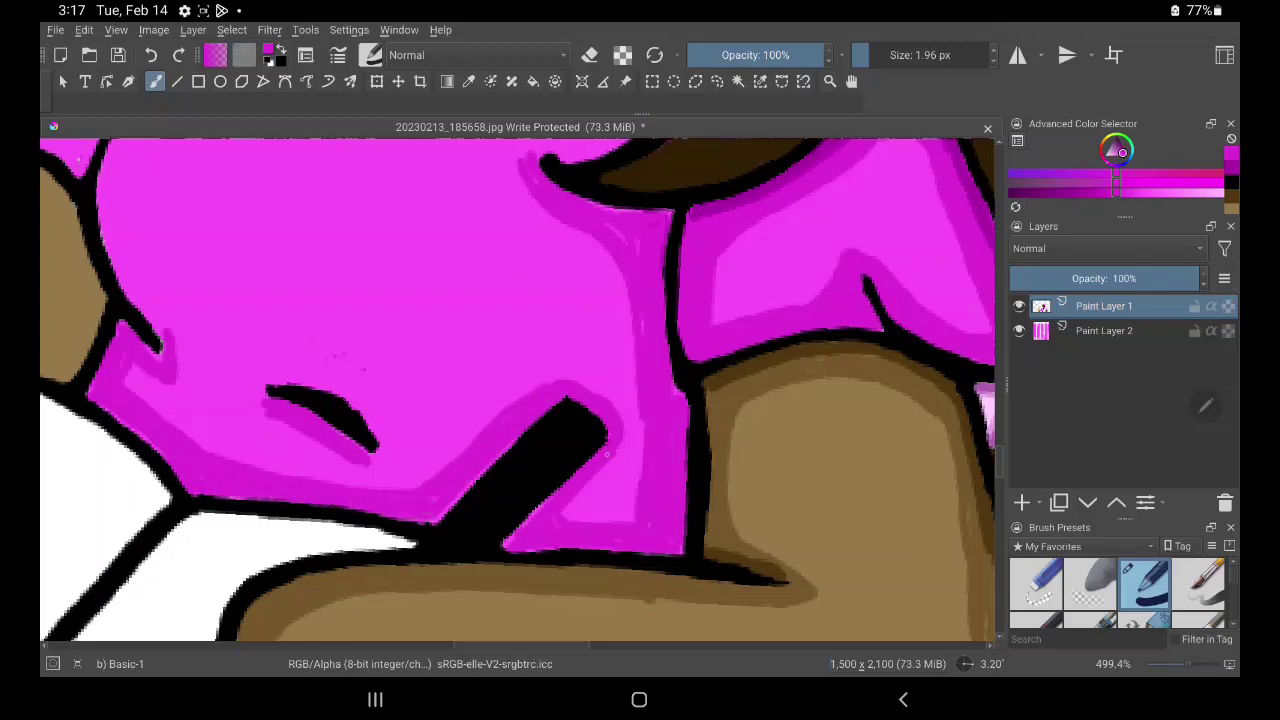
{"action": "left_click_drag", "start_coordinate": [629, 241], "coordinate": [632, 217]}
{"action": "mouse_move", "coordinate": [104, 190]}
{"action": "left_mouse_down"}
{"action": "mouse_move", "coordinate": [146, 289]}
{"action": "mouse_move", "coordinate": [128, 283]}
{"action": "mouse_move", "coordinate": [115, 147]}
{"action": "mouse_move", "coordinate": [131, 288]}
{"action": "mouse_move", "coordinate": [104, 207]}
{"action": "left_mouse_up"}
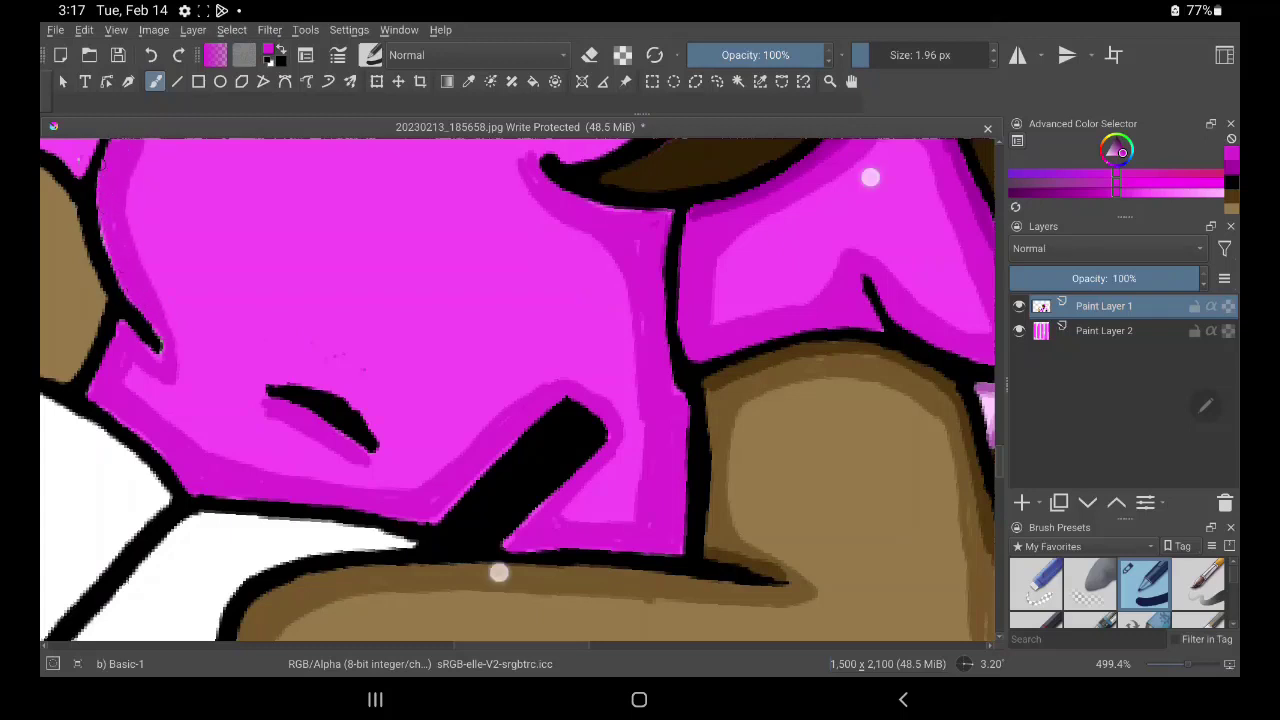
Shade magenta along the upper shirt's left outline
{"action": "scroll", "coordinate": [520, 390], "scroll_direction": "up", "scroll_amount": 3}
{"action": "scroll", "coordinate": [520, 390], "scroll_direction": "up", "scroll_amount": 2}
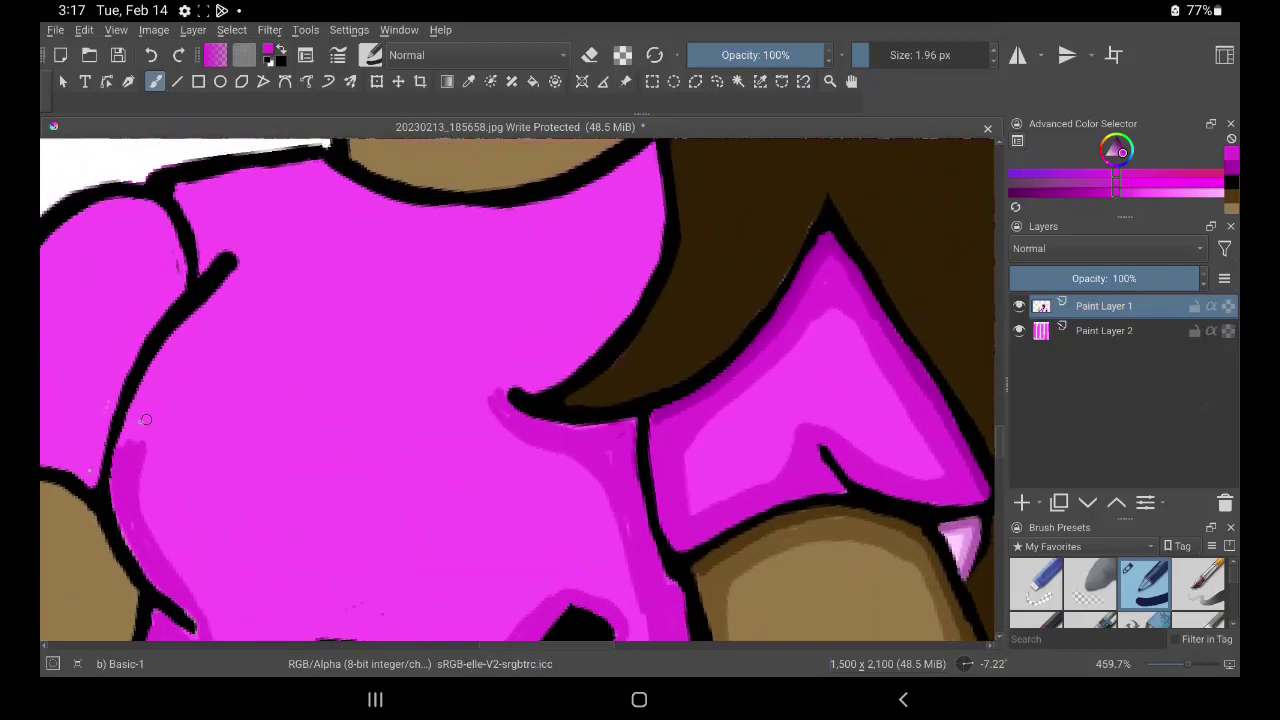
{"action": "left_click_drag", "start_coordinate": [145, 420], "coordinate": [200, 323]}
{"action": "mouse_move", "coordinate": [238, 272]}
{"action": "left_mouse_down"}
{"action": "mouse_move", "coordinate": [157, 371]}
{"action": "mouse_move", "coordinate": [126, 457]}
{"action": "mouse_move", "coordinate": [220, 294]}
{"action": "mouse_move", "coordinate": [151, 374]}
{"action": "mouse_move", "coordinate": [249, 262]}
{"action": "mouse_move", "coordinate": [200, 214]}
{"action": "mouse_move", "coordinate": [200, 249]}
{"action": "mouse_move", "coordinate": [193, 213]}
{"action": "mouse_move", "coordinate": [220, 183]}
{"action": "mouse_move", "coordinate": [194, 189]}
{"action": "mouse_move", "coordinate": [297, 166]}
{"action": "mouse_move", "coordinate": [183, 184]}
{"action": "mouse_move", "coordinate": [271, 171]}
{"action": "mouse_move", "coordinate": [205, 187]}
{"action": "left_mouse_up"}
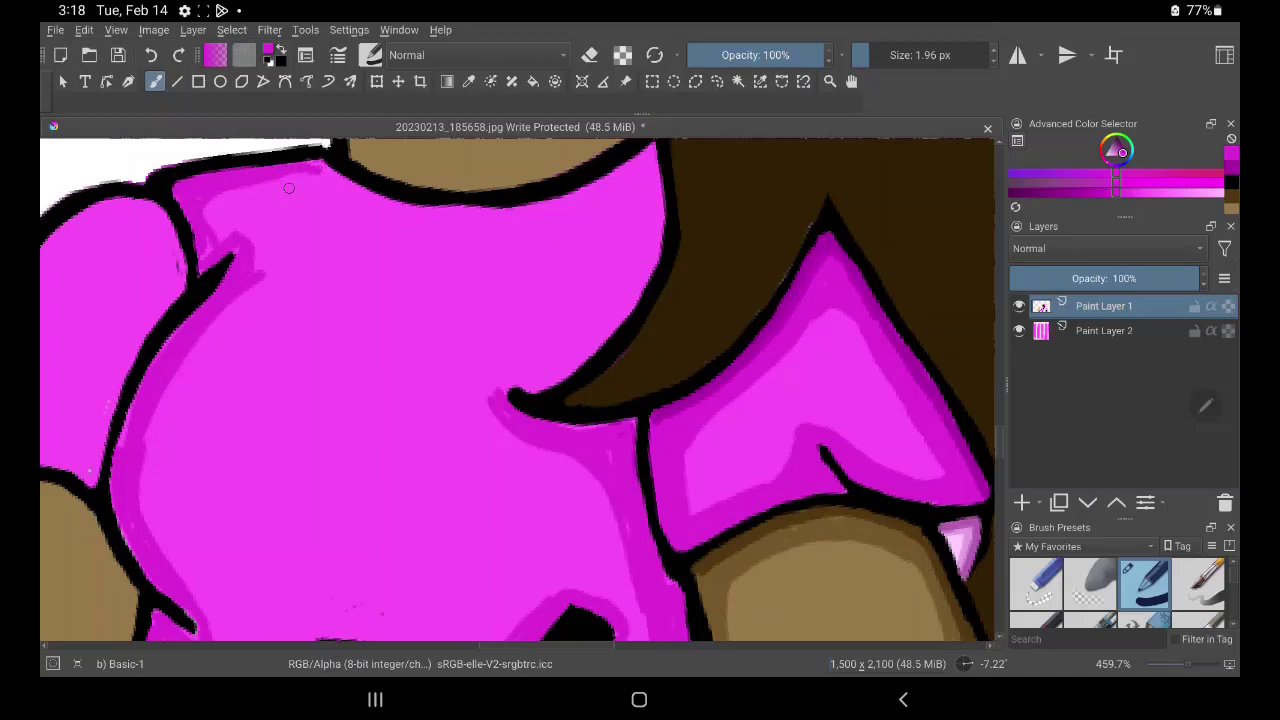
Paint shading below the neckline, beside the hair tip, and down the left outline
{"action": "mouse_move", "coordinate": [273, 176]}
{"action": "left_mouse_down"}
{"action": "mouse_move", "coordinate": [351, 197]}
{"action": "mouse_move", "coordinate": [337, 182]}
{"action": "mouse_move", "coordinate": [429, 229]}
{"action": "mouse_move", "coordinate": [457, 214]}
{"action": "mouse_move", "coordinate": [348, 185]}
{"action": "mouse_move", "coordinate": [450, 216]}
{"action": "left_mouse_up"}
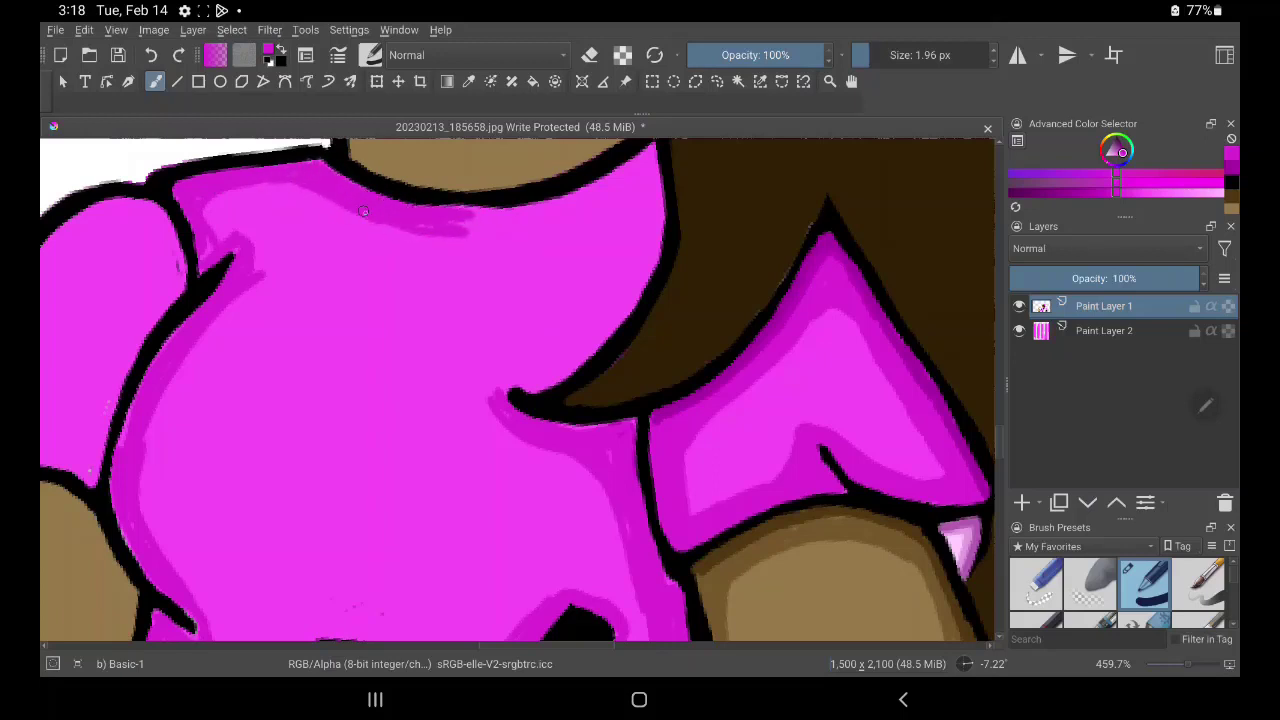
{"action": "mouse_move", "coordinate": [363, 211]}
{"action": "left_mouse_down"}
{"action": "mouse_move", "coordinate": [343, 200]}
{"action": "mouse_move", "coordinate": [470, 232]}
{"action": "mouse_move", "coordinate": [474, 211]}
{"action": "mouse_move", "coordinate": [574, 197]}
{"action": "mouse_move", "coordinate": [528, 234]}
{"action": "mouse_move", "coordinate": [637, 177]}
{"action": "mouse_move", "coordinate": [651, 149]}
{"action": "mouse_move", "coordinate": [652, 192]}
{"action": "mouse_move", "coordinate": [629, 186]}
{"action": "mouse_move", "coordinate": [645, 260]}
{"action": "mouse_move", "coordinate": [617, 314]}
{"action": "mouse_move", "coordinate": [651, 194]}
{"action": "mouse_move", "coordinate": [620, 282]}
{"action": "mouse_move", "coordinate": [543, 343]}
{"action": "mouse_move", "coordinate": [591, 314]}
{"action": "mouse_move", "coordinate": [529, 371]}
{"action": "mouse_move", "coordinate": [540, 378]}
{"action": "mouse_move", "coordinate": [523, 351]}
{"action": "mouse_move", "coordinate": [491, 391]}
{"action": "mouse_move", "coordinate": [531, 374]}
{"action": "mouse_move", "coordinate": [503, 398]}
{"action": "mouse_move", "coordinate": [513, 371]}
{"action": "left_mouse_up"}
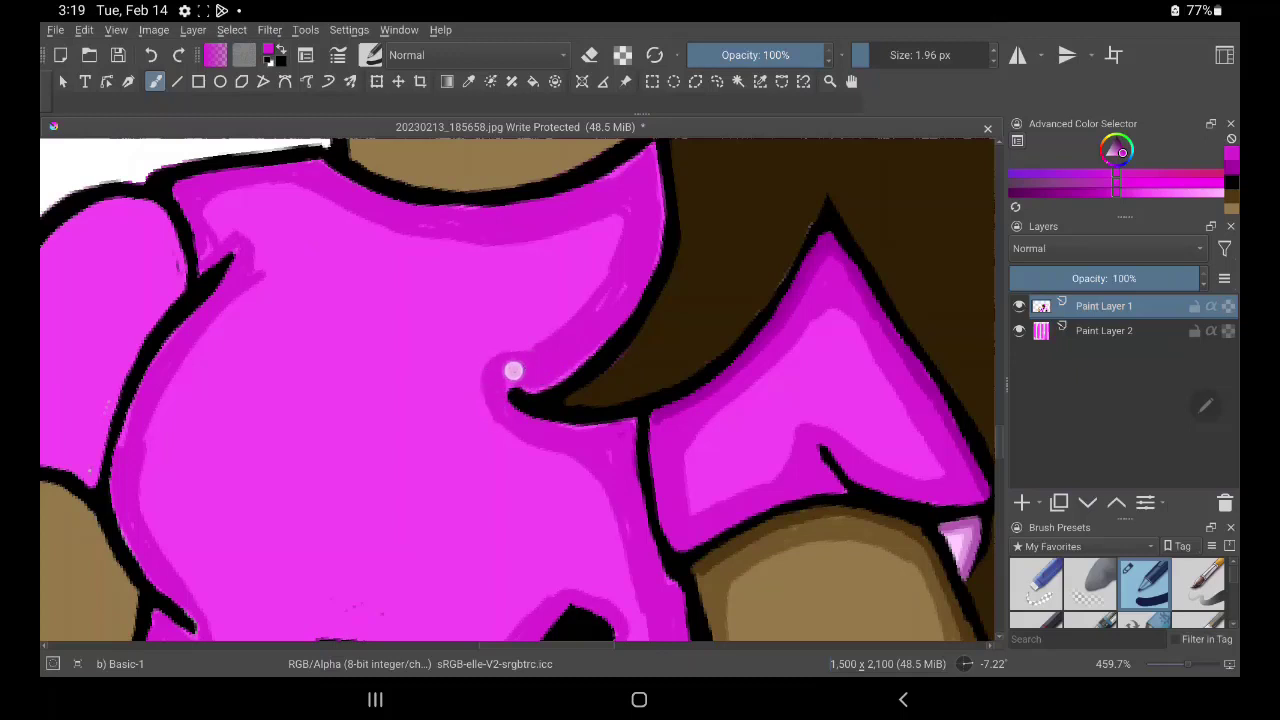
{"action": "left_click_drag", "start_coordinate": [603, 323], "coordinate": [634, 263]}
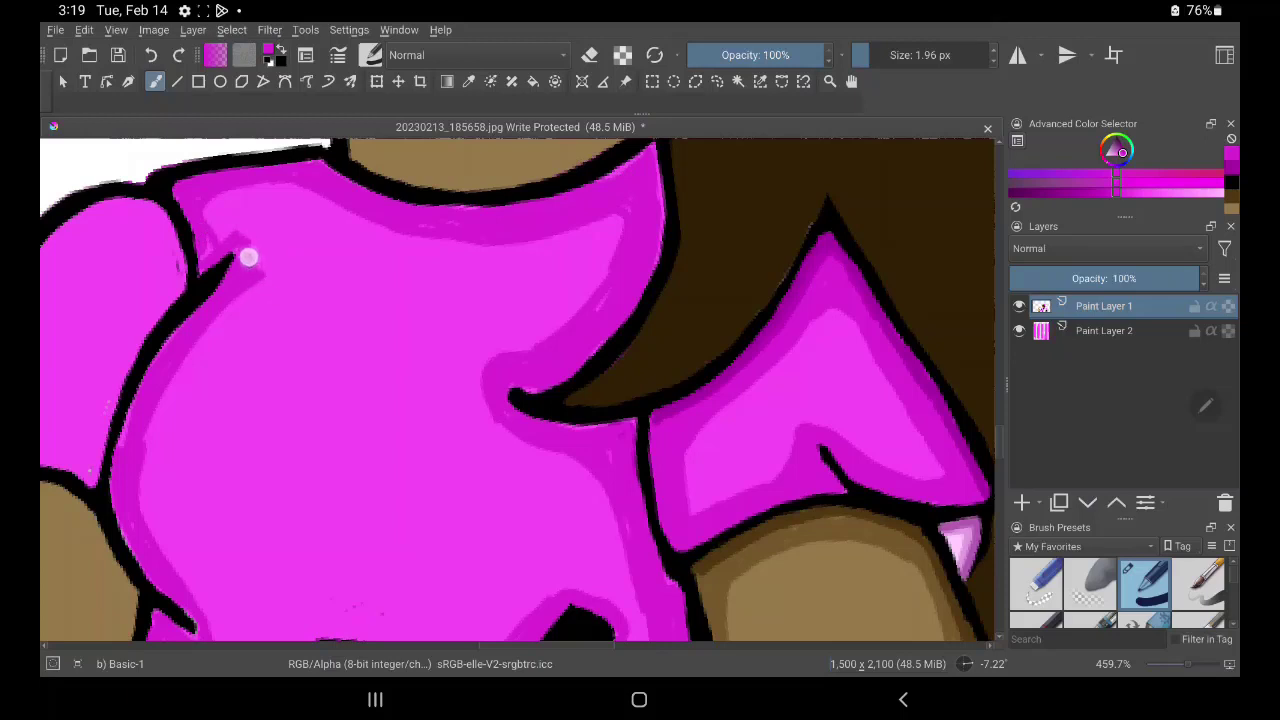
{"action": "mouse_move", "coordinate": [248, 257]}
{"action": "left_mouse_down"}
{"action": "mouse_move", "coordinate": [134, 500]}
{"action": "mouse_move", "coordinate": [166, 374]}
{"action": "mouse_move", "coordinate": [136, 411]}
{"action": "left_mouse_up"}
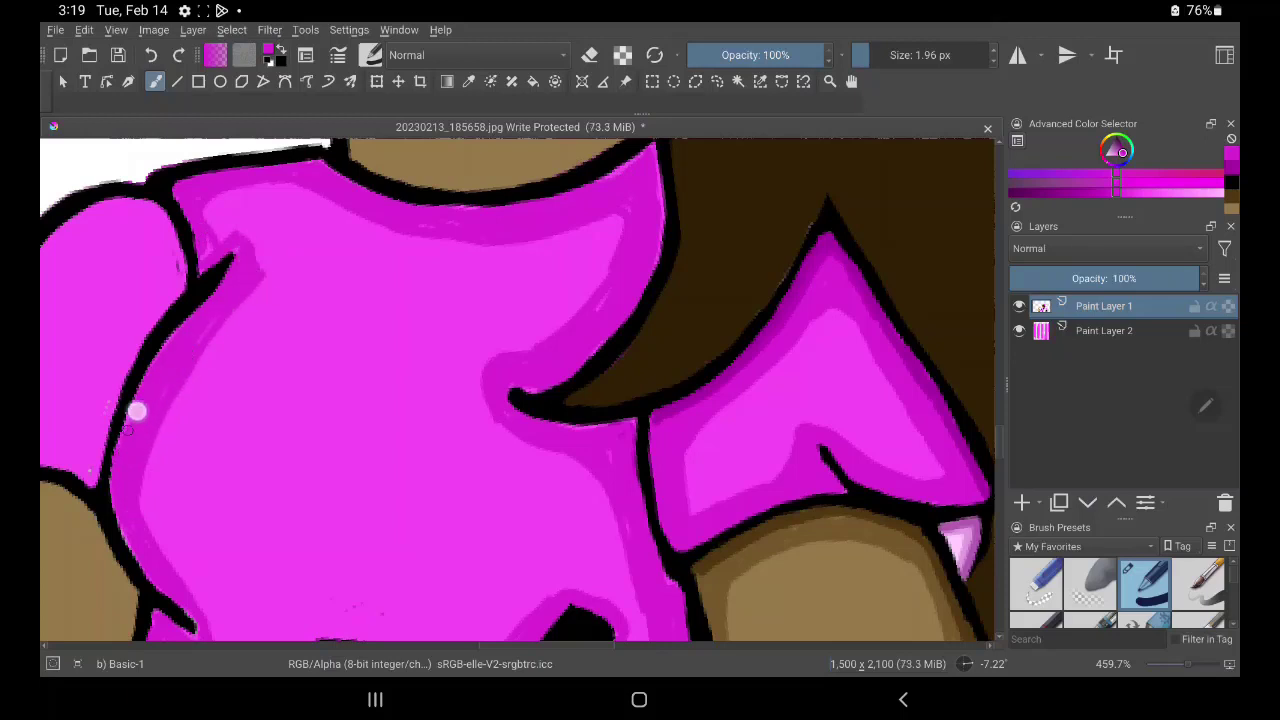
{"action": "mouse_move", "coordinate": [138, 518]}
{"action": "left_mouse_down"}
{"action": "mouse_move", "coordinate": [149, 514]}
{"action": "mouse_move", "coordinate": [194, 617]}
{"action": "mouse_move", "coordinate": [162, 388]}
{"action": "left_mouse_up"}
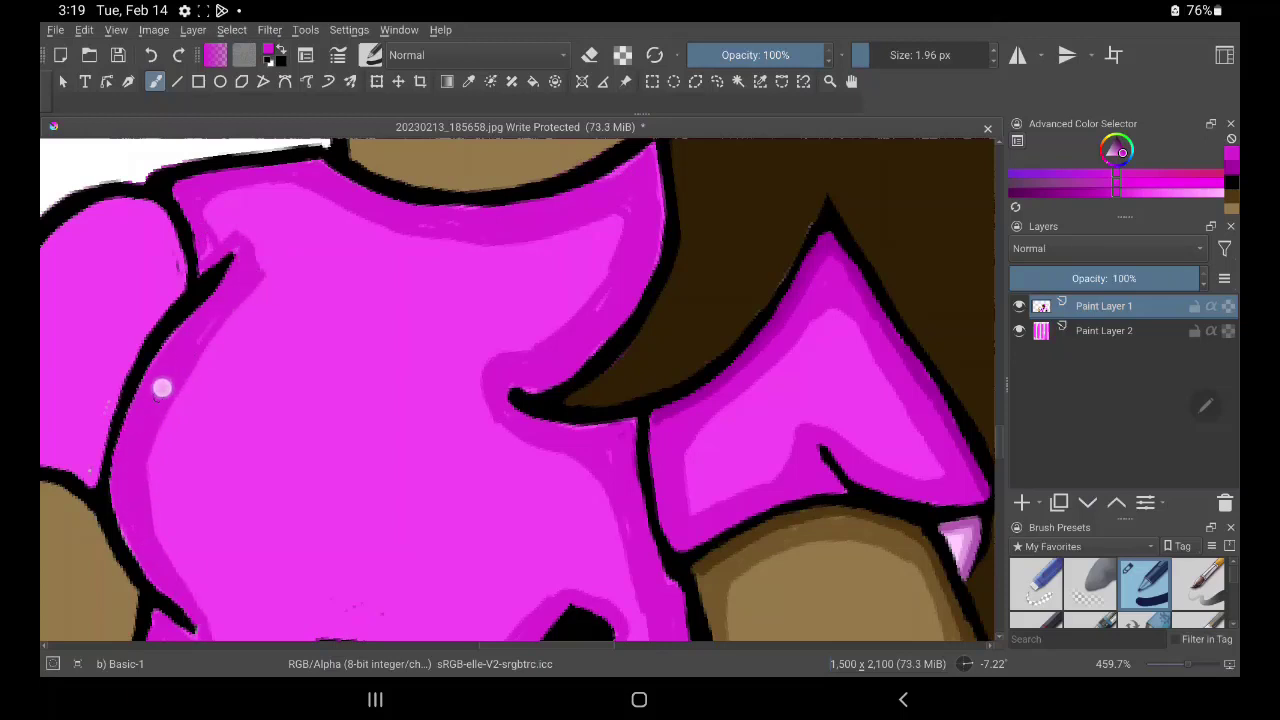
{"action": "left_click_drag", "start_coordinate": [400, 386], "coordinate": [640, 386]}
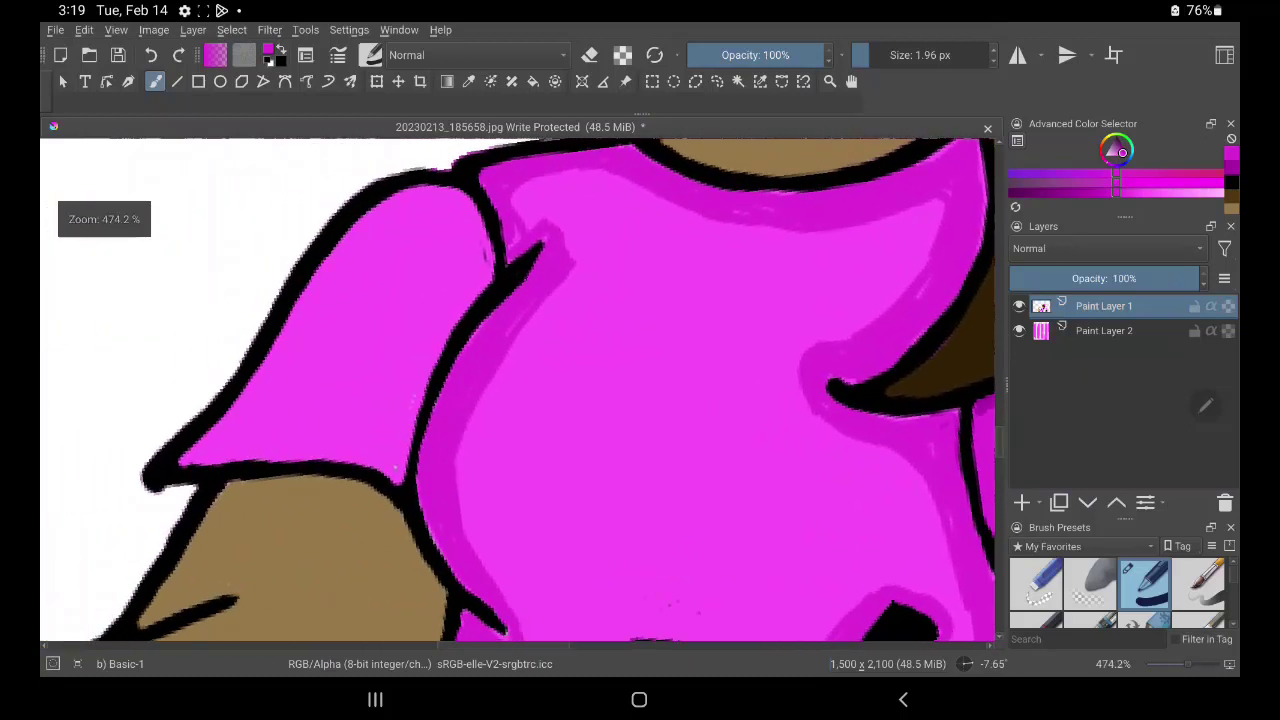
Paint magenta shading along the left sleeve's left, upper-left and lower outlines and the shirt's upper edge
{"action": "mouse_move", "coordinate": [470, 288]}
{"action": "left_mouse_down"}
{"action": "mouse_move", "coordinate": [440, 330]}
{"action": "mouse_move", "coordinate": [429, 320]}
{"action": "mouse_move", "coordinate": [437, 346]}
{"action": "mouse_move", "coordinate": [389, 417]}
{"action": "mouse_move", "coordinate": [389, 457]}
{"action": "left_mouse_up"}
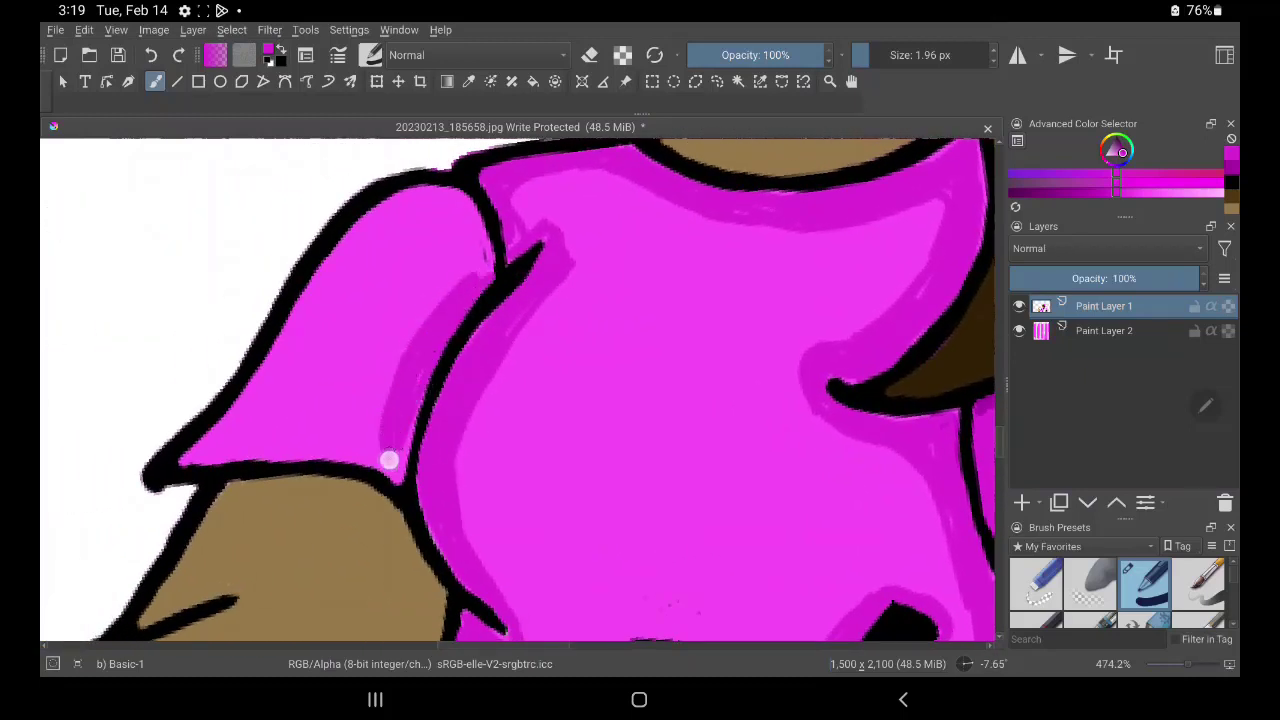
{"action": "left_click_drag", "start_coordinate": [265, 380], "coordinate": [362, 232]}
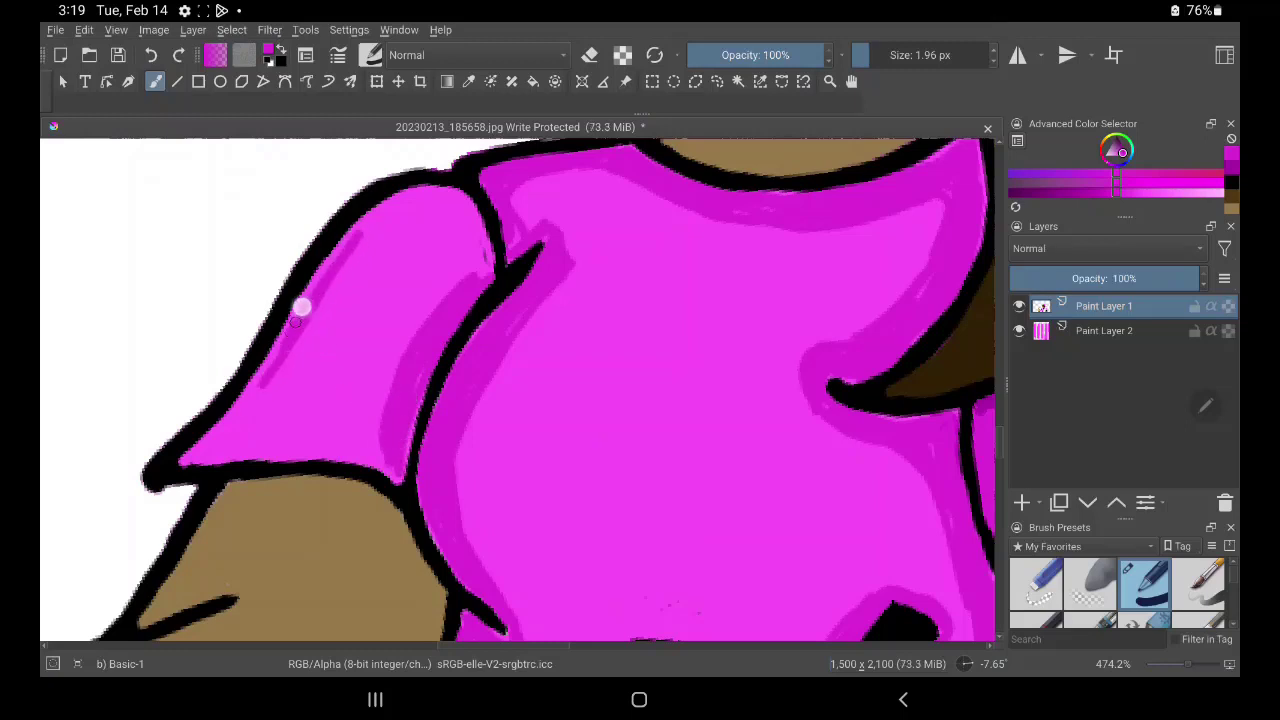
{"action": "mouse_move", "coordinate": [292, 322]}
{"action": "left_mouse_down"}
{"action": "mouse_move", "coordinate": [388, 197]}
{"action": "mouse_move", "coordinate": [423, 189]}
{"action": "mouse_move", "coordinate": [474, 257]}
{"action": "mouse_move", "coordinate": [471, 226]}
{"action": "mouse_move", "coordinate": [456, 293]}
{"action": "mouse_move", "coordinate": [483, 251]}
{"action": "mouse_move", "coordinate": [474, 280]}
{"action": "mouse_move", "coordinate": [391, 209]}
{"action": "mouse_move", "coordinate": [465, 253]}
{"action": "left_mouse_up"}
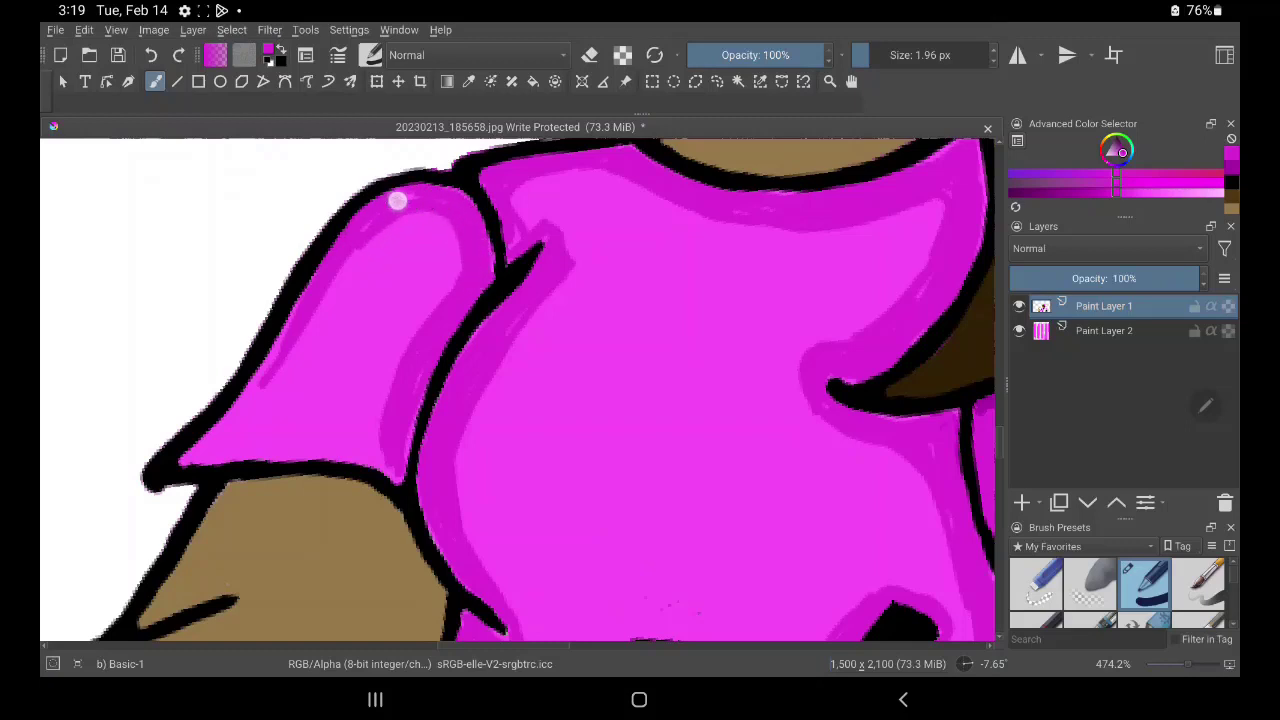
{"action": "mouse_move", "coordinate": [397, 197]}
{"action": "left_mouse_down"}
{"action": "mouse_move", "coordinate": [257, 386]}
{"action": "mouse_move", "coordinate": [343, 266]}
{"action": "mouse_move", "coordinate": [291, 320]}
{"action": "mouse_move", "coordinate": [357, 223]}
{"action": "mouse_move", "coordinate": [240, 426]}
{"action": "mouse_move", "coordinate": [266, 374]}
{"action": "mouse_move", "coordinate": [225, 422]}
{"action": "left_mouse_up"}
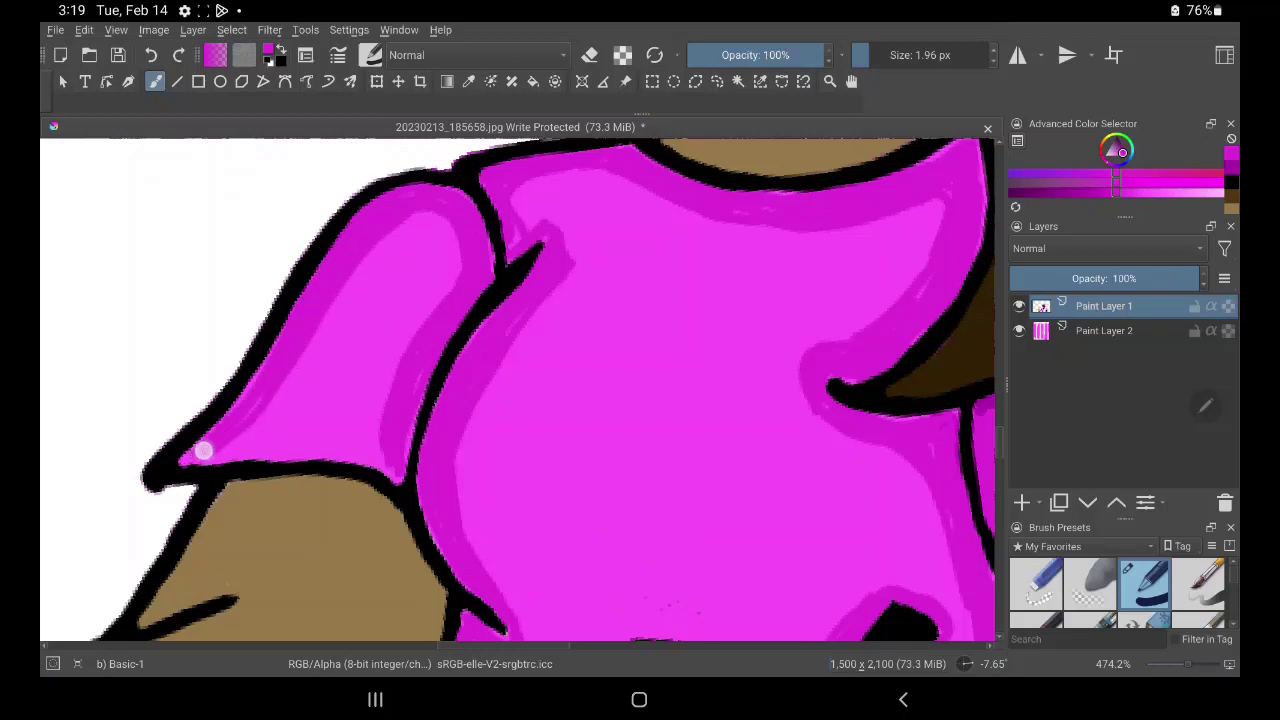
{"action": "mouse_move", "coordinate": [207, 450]}
{"action": "left_mouse_down"}
{"action": "mouse_move", "coordinate": [386, 463]}
{"action": "mouse_move", "coordinate": [383, 429]}
{"action": "mouse_move", "coordinate": [260, 412]}
{"action": "mouse_move", "coordinate": [237, 437]}
{"action": "mouse_move", "coordinate": [260, 383]}
{"action": "mouse_move", "coordinate": [254, 434]}
{"action": "mouse_move", "coordinate": [391, 463]}
{"action": "mouse_move", "coordinate": [404, 448]}
{"action": "left_mouse_up"}
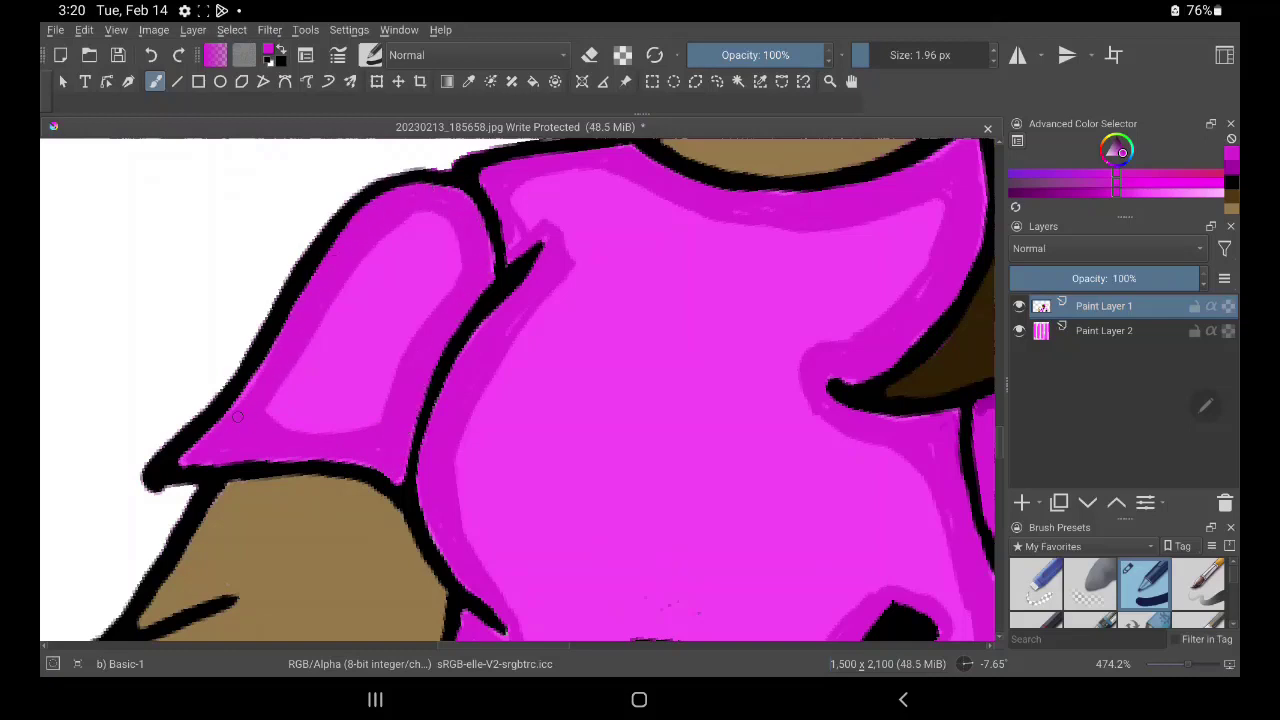
{"action": "left_click_drag", "start_coordinate": [754, 217], "coordinate": [846, 208]}
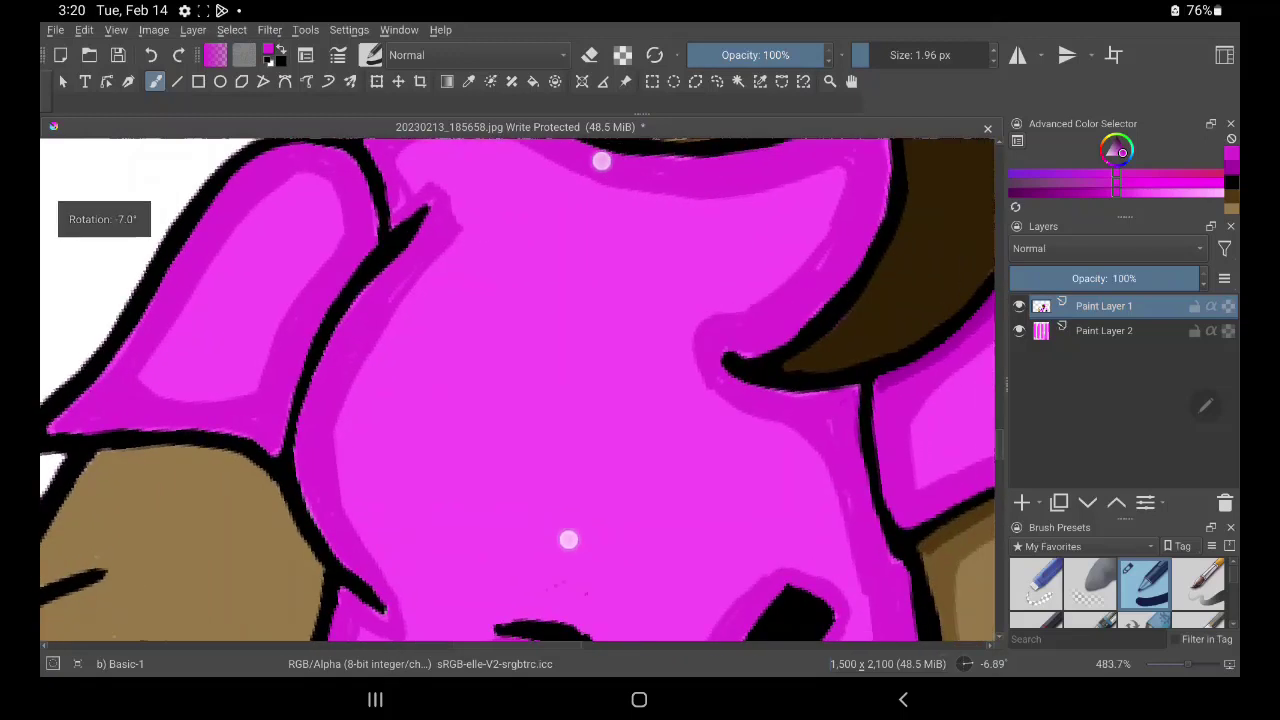
Sample a dark purple from the shirt and paint a shadow along the outline beneath the hair
{"action": "left_click_drag", "start_coordinate": [759, 215], "coordinate": [449, 105]}
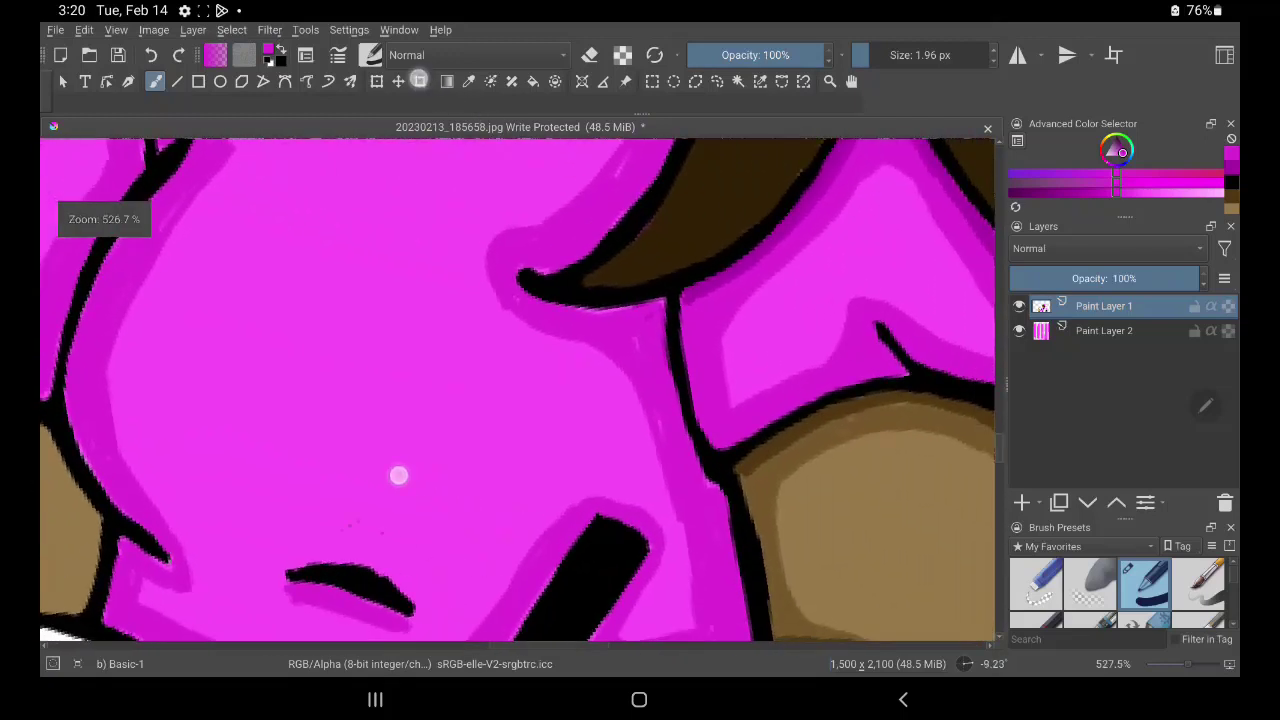
{"action": "left_click", "coordinate": [469, 81]}
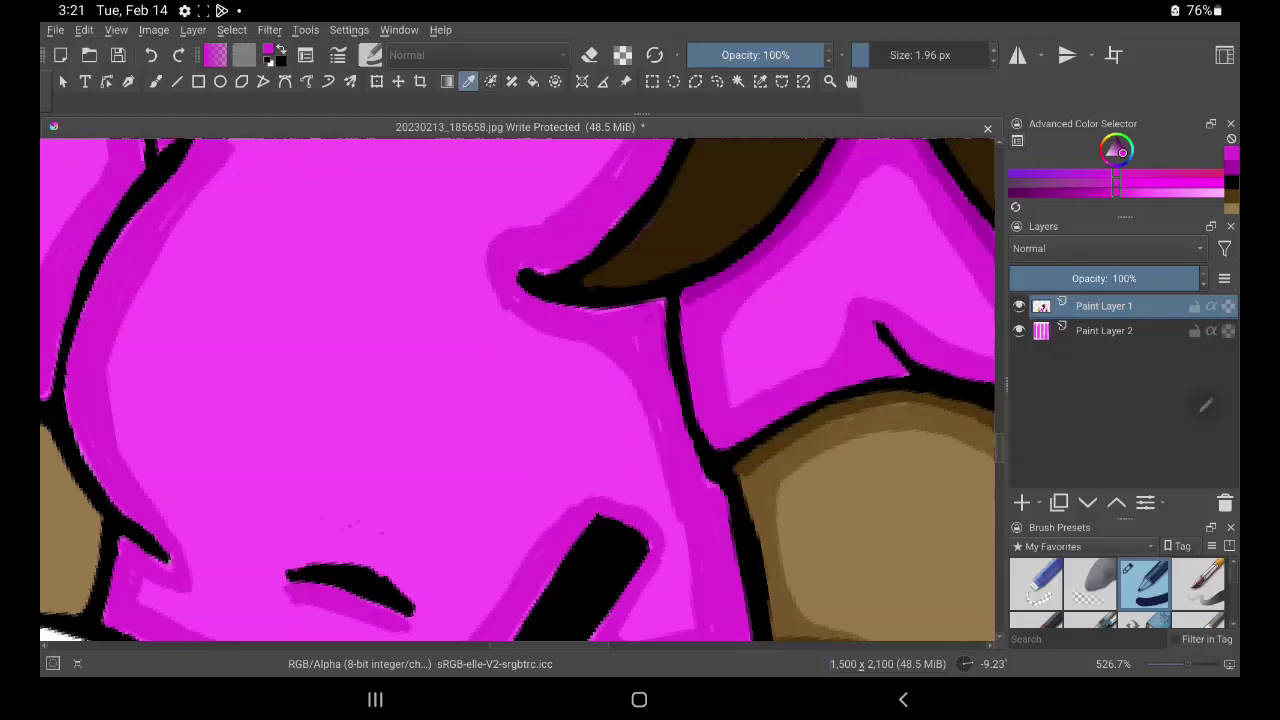
{"action": "left_click", "coordinate": [824, 162]}
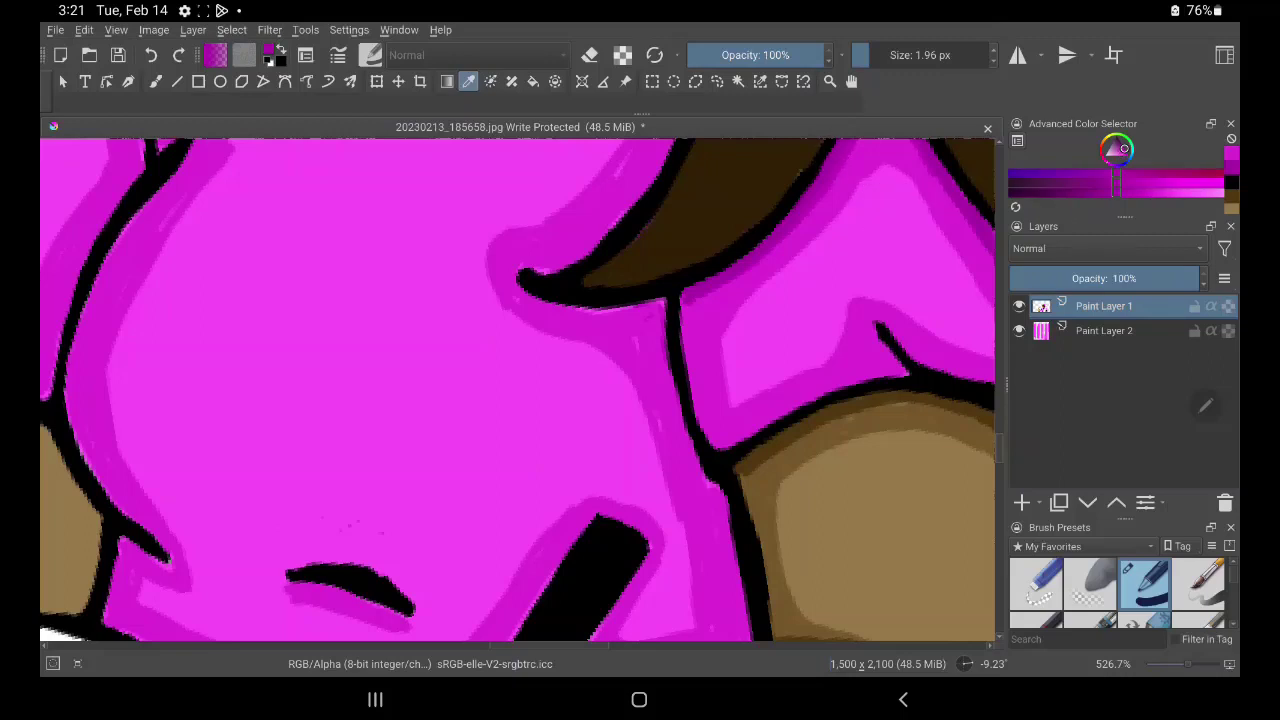
{"action": "left_click", "coordinate": [155, 81]}
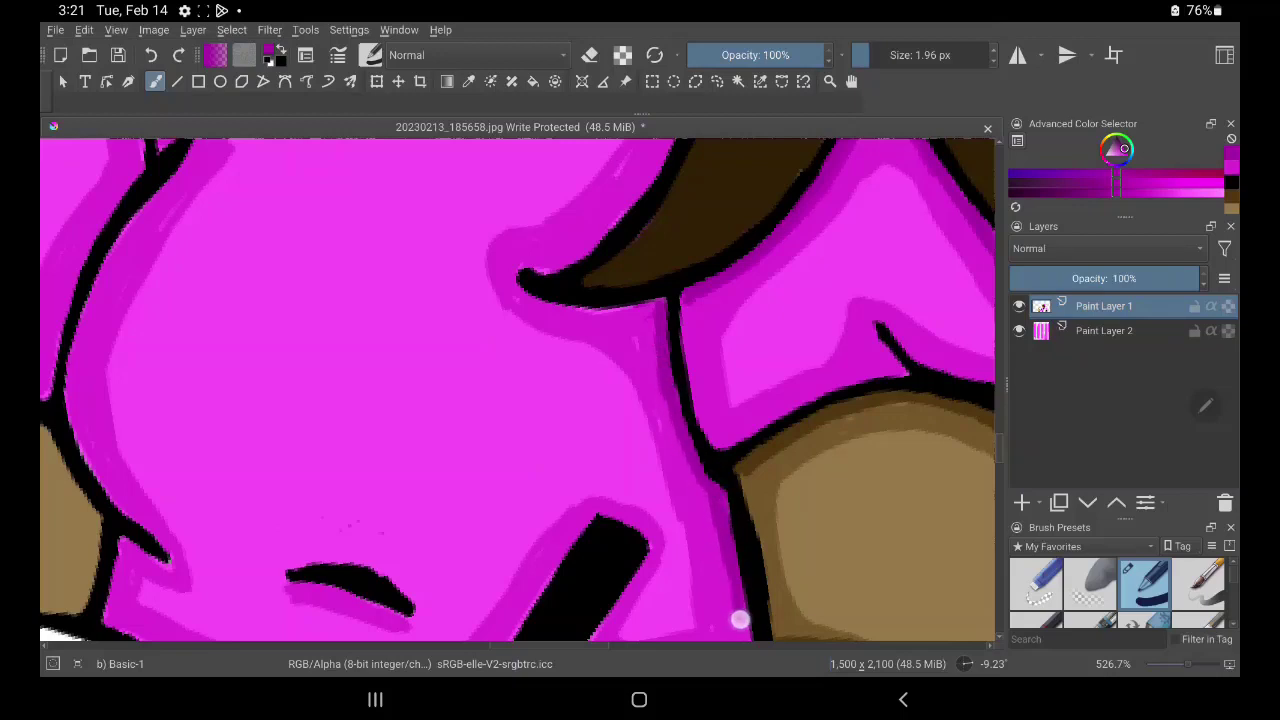
{"action": "mouse_move", "coordinate": [520, 292]}
{"action": "left_mouse_down"}
{"action": "mouse_move", "coordinate": [566, 320]}
{"action": "mouse_move", "coordinate": [651, 303]}
{"action": "mouse_move", "coordinate": [573, 318]}
{"action": "mouse_move", "coordinate": [638, 313]}
{"action": "mouse_move", "coordinate": [537, 297]}
{"action": "mouse_move", "coordinate": [523, 286]}
{"action": "mouse_move", "coordinate": [633, 316]}
{"action": "mouse_move", "coordinate": [580, 309]}
{"action": "mouse_move", "coordinate": [511, 263]}
{"action": "mouse_move", "coordinate": [516, 281]}
{"action": "left_mouse_up"}
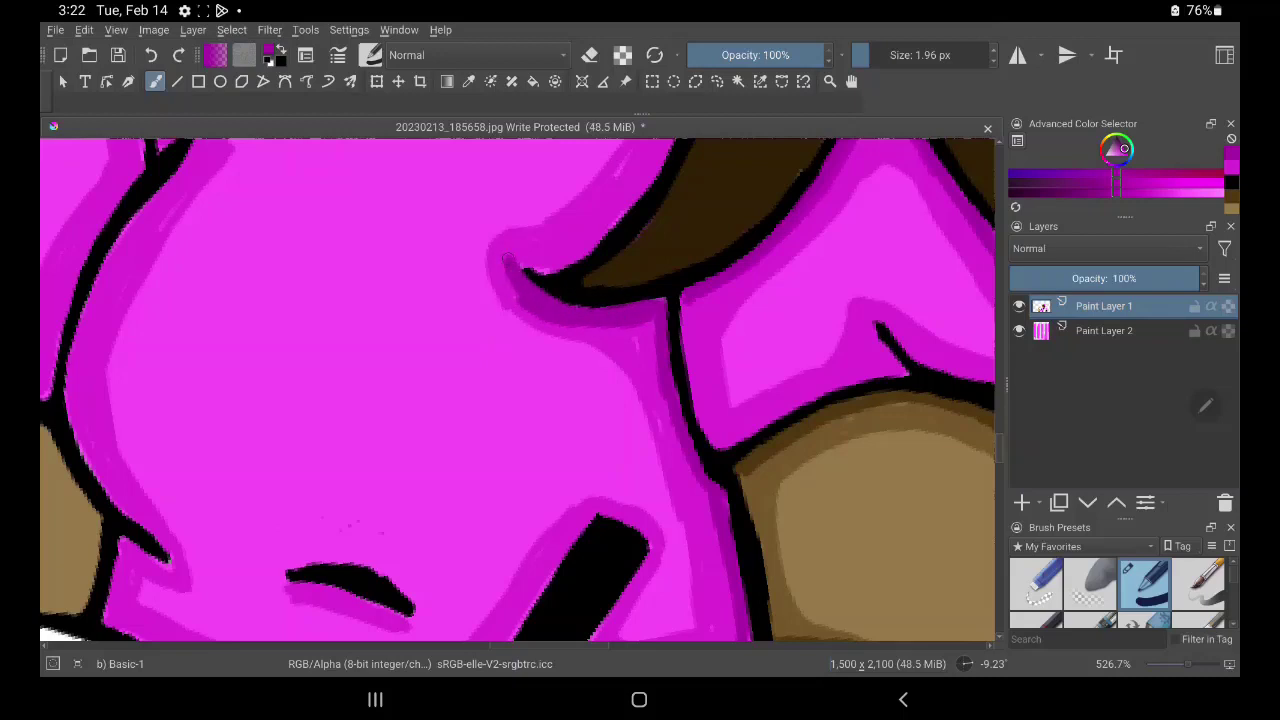
Sample a lighter magenta and blend the shadow edge beneath the hair, then zoom out
{"action": "key", "text": "p"}
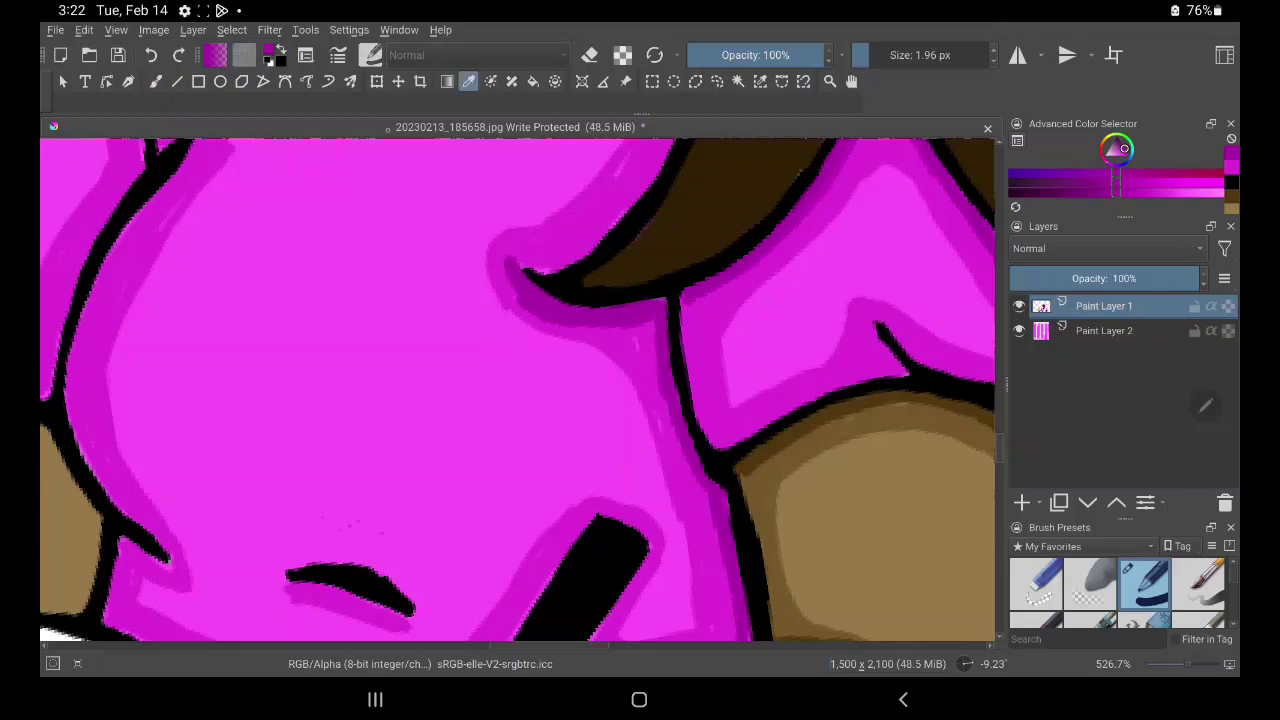
{"action": "left_click", "coordinate": [613, 327]}
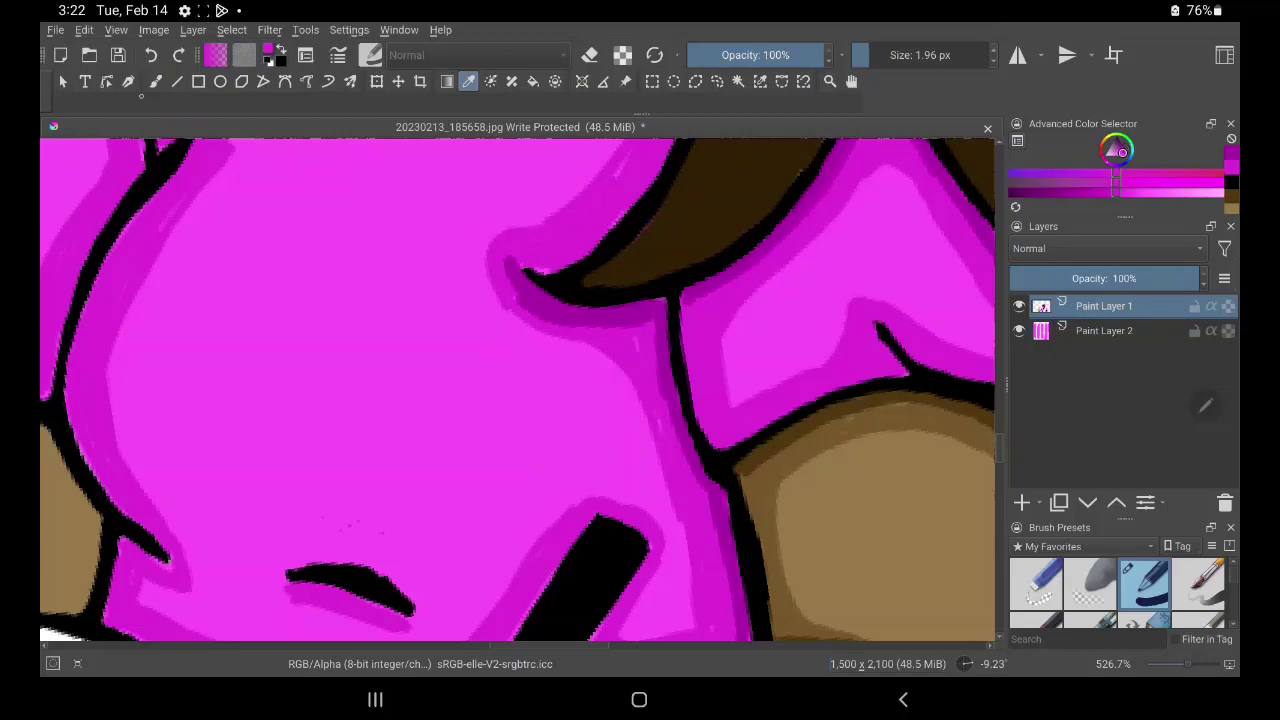
{"action": "left_click", "coordinate": [155, 81]}
{"action": "left_click_drag", "start_coordinate": [494, 283], "coordinate": [640, 383]}
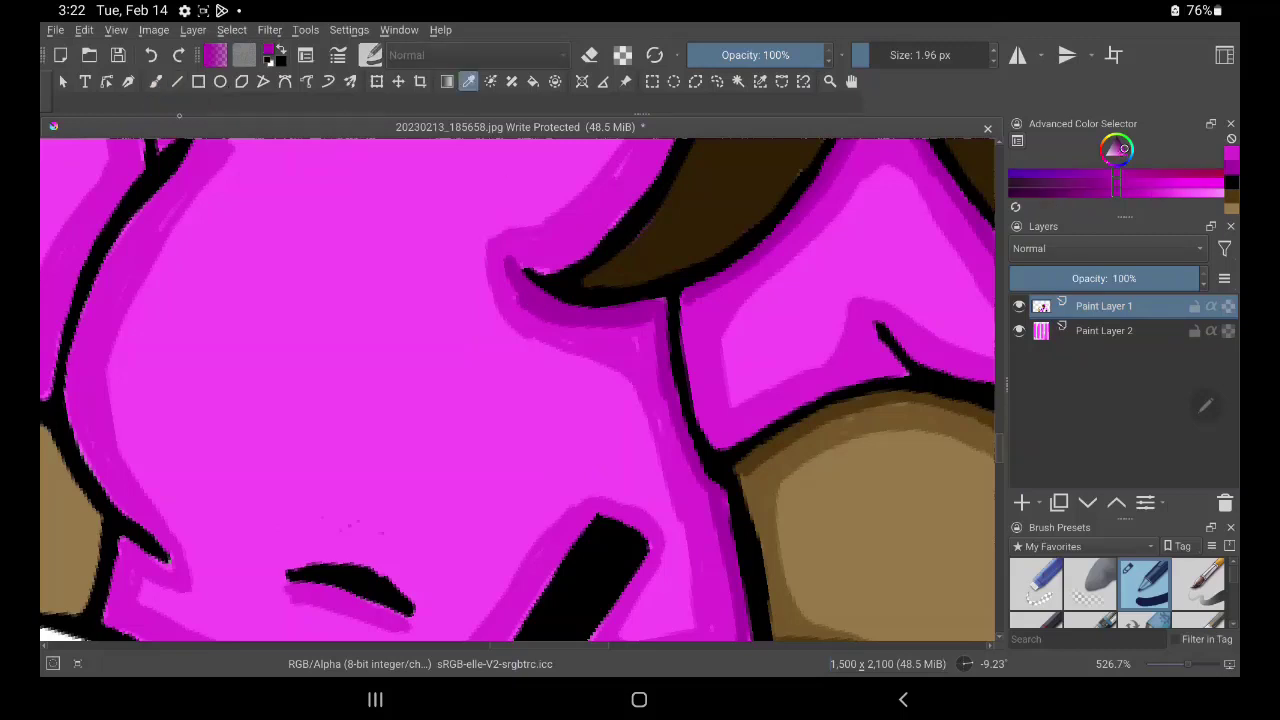
{"action": "left_click_drag", "start_coordinate": [505, 262], "coordinate": [558, 260]}
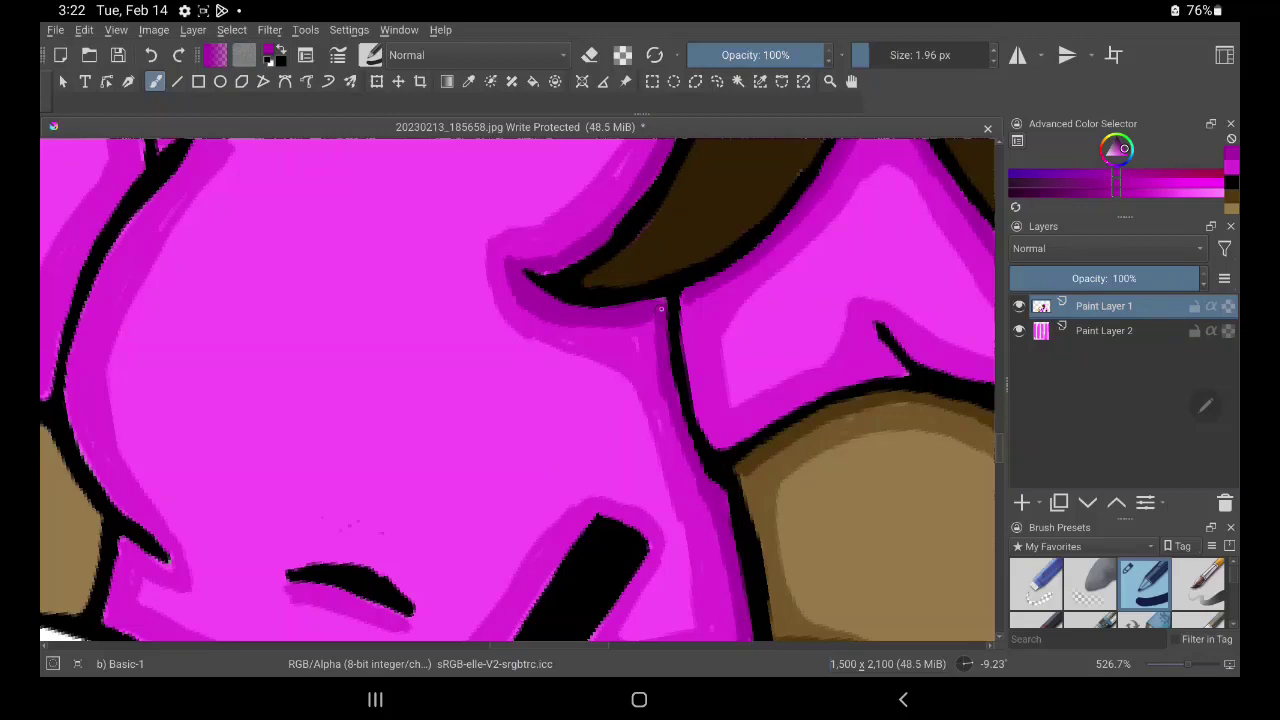
{"action": "left_click_drag", "start_coordinate": [660, 309], "coordinate": [647, 320]}
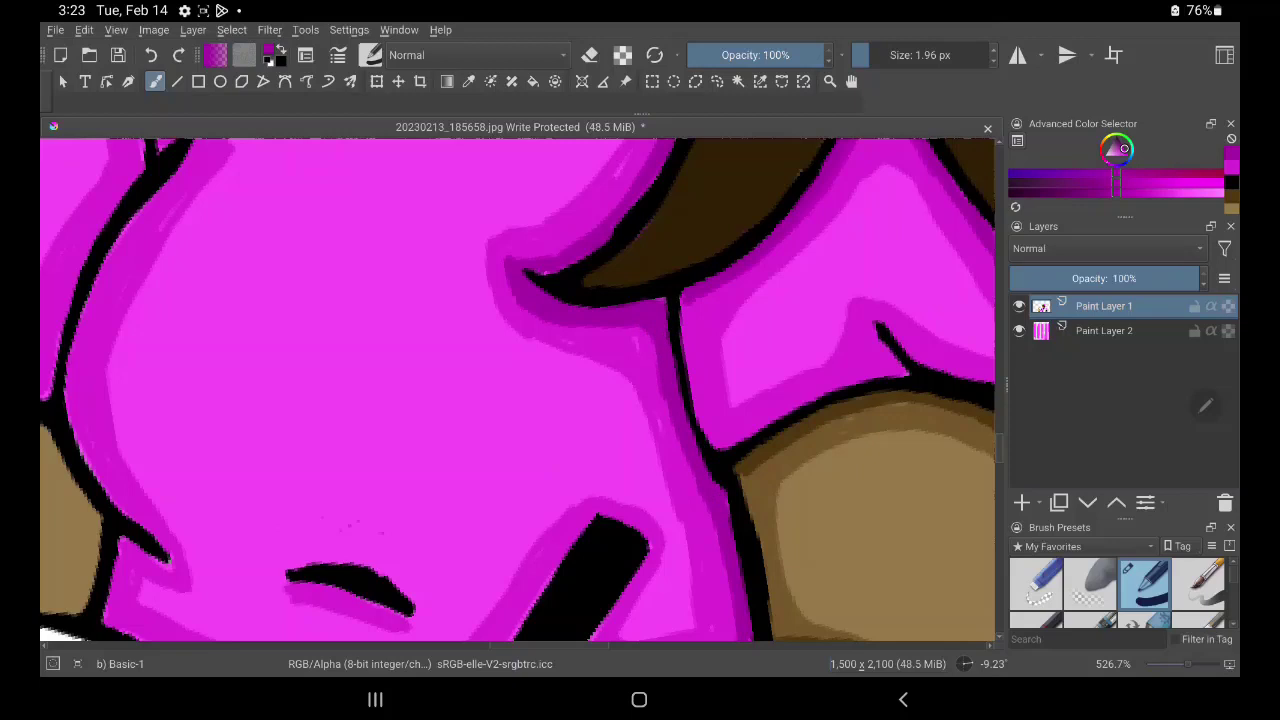
{"action": "left_click_drag", "start_coordinate": [694, 370], "coordinate": [680, 550]}
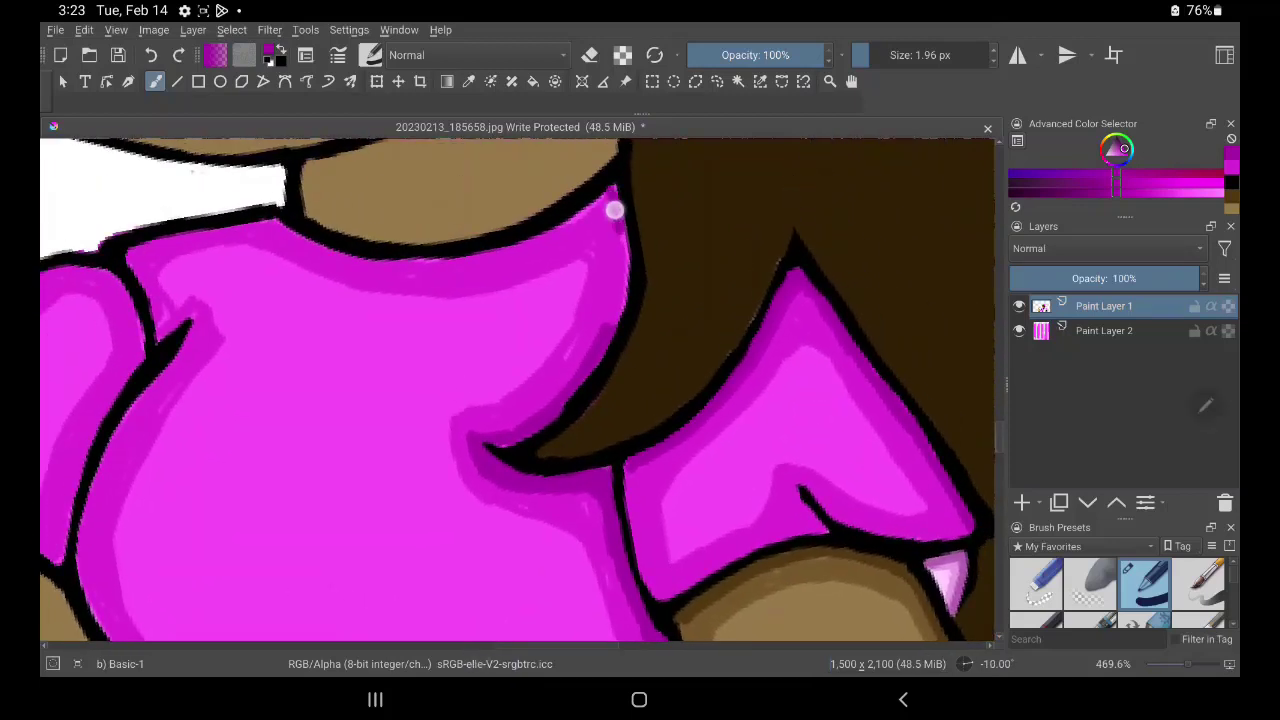
Paint darker magenta along the shirt's edge and beside the shoulder's fold line
{"action": "mouse_move", "coordinate": [613, 197]}
{"action": "left_mouse_down"}
{"action": "mouse_move", "coordinate": [622, 222]}
{"action": "mouse_move", "coordinate": [586, 374]}
{"action": "left_mouse_up"}
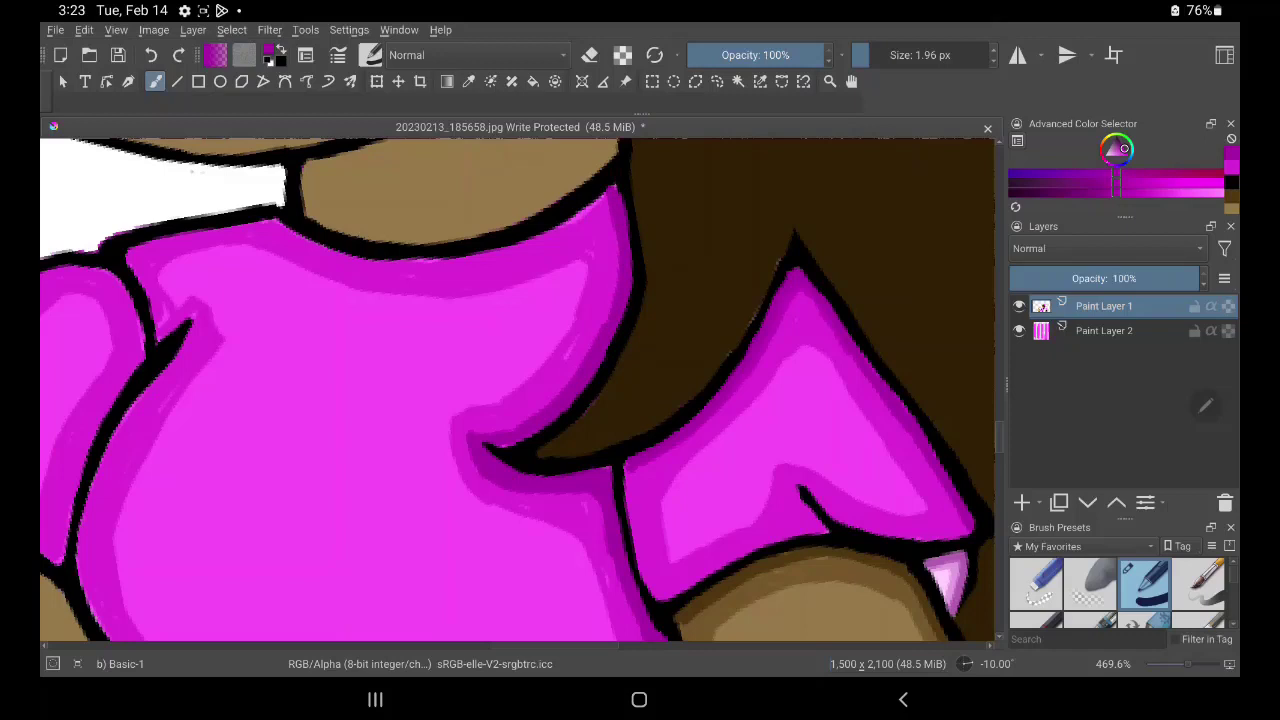
{"action": "left_click_drag", "start_coordinate": [360, 418], "coordinate": [711, 534]}
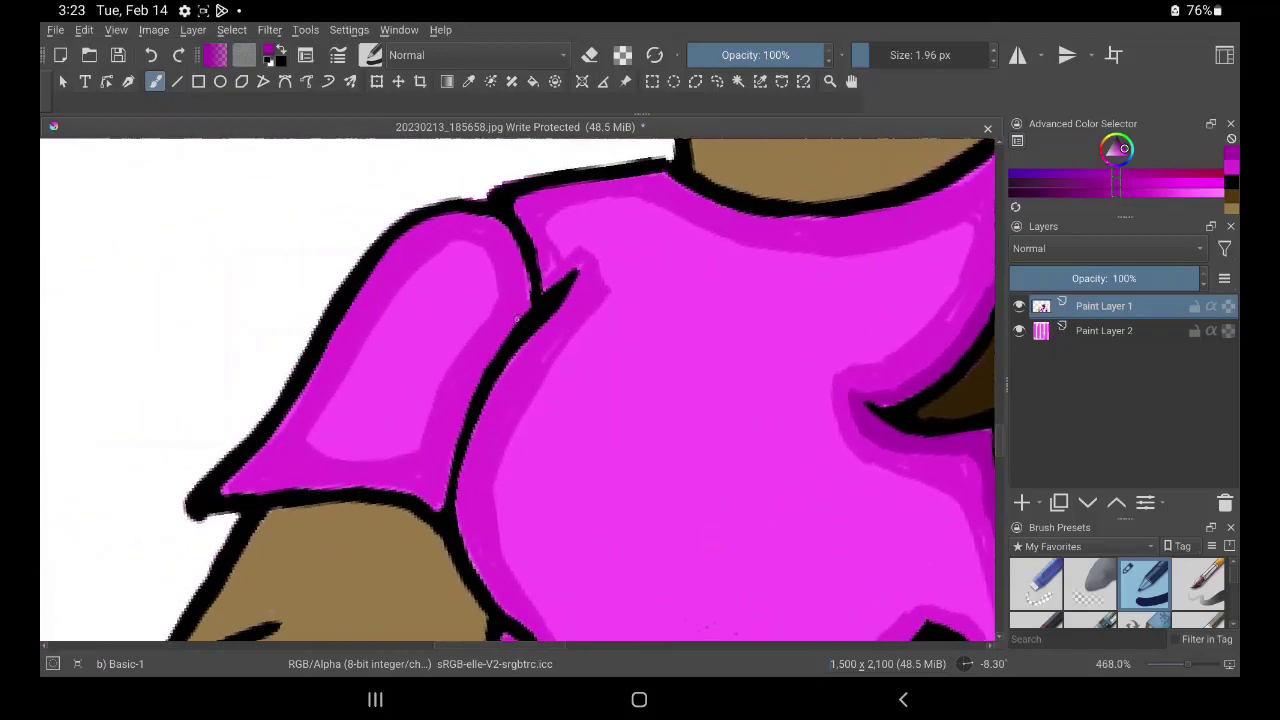
{"action": "mouse_move", "coordinate": [492, 216]}
{"action": "left_mouse_down"}
{"action": "mouse_move", "coordinate": [524, 293]}
{"action": "mouse_move", "coordinate": [475, 368]}
{"action": "mouse_move", "coordinate": [431, 487]}
{"action": "mouse_move", "coordinate": [523, 300]}
{"action": "left_mouse_up"}
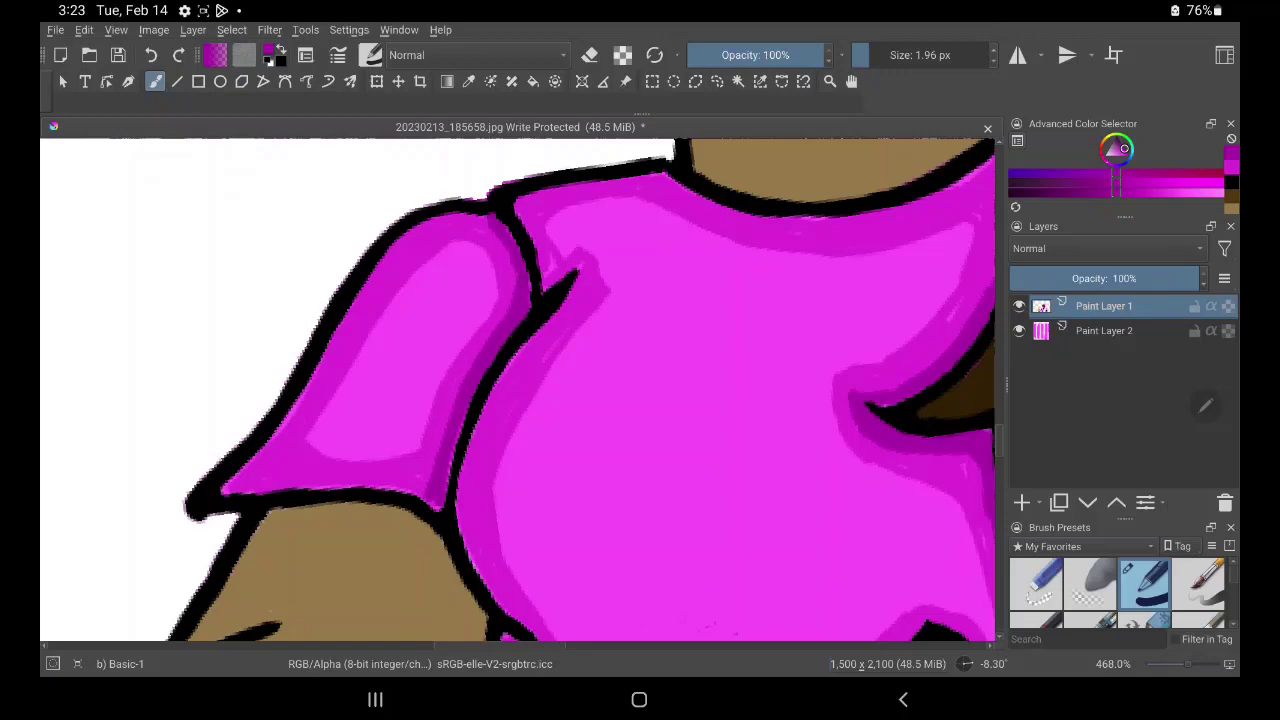
{"action": "left_click_drag", "start_coordinate": [734, 609], "coordinate": [580, 420]}
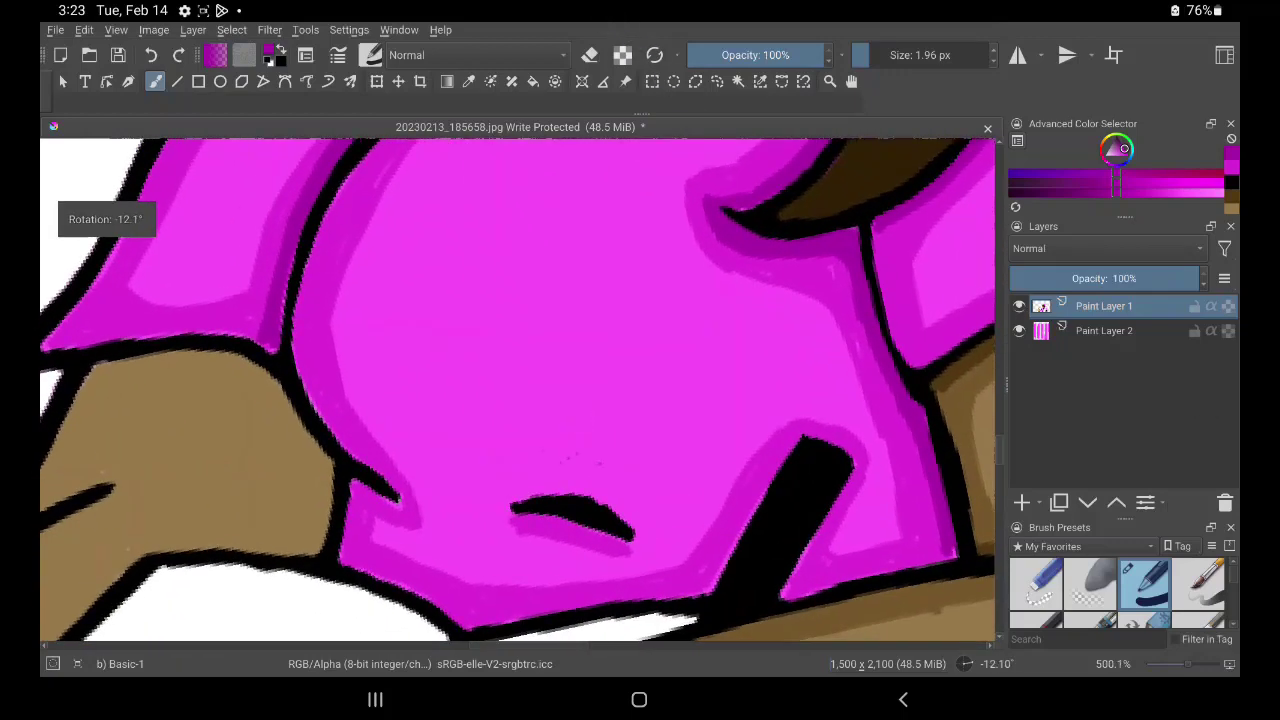
Re-shade magenta under the curved fold mark and along the shirt's lower-left and bottom edges
{"action": "left_click_drag", "start_coordinate": [521, 517], "coordinate": [619, 540]}
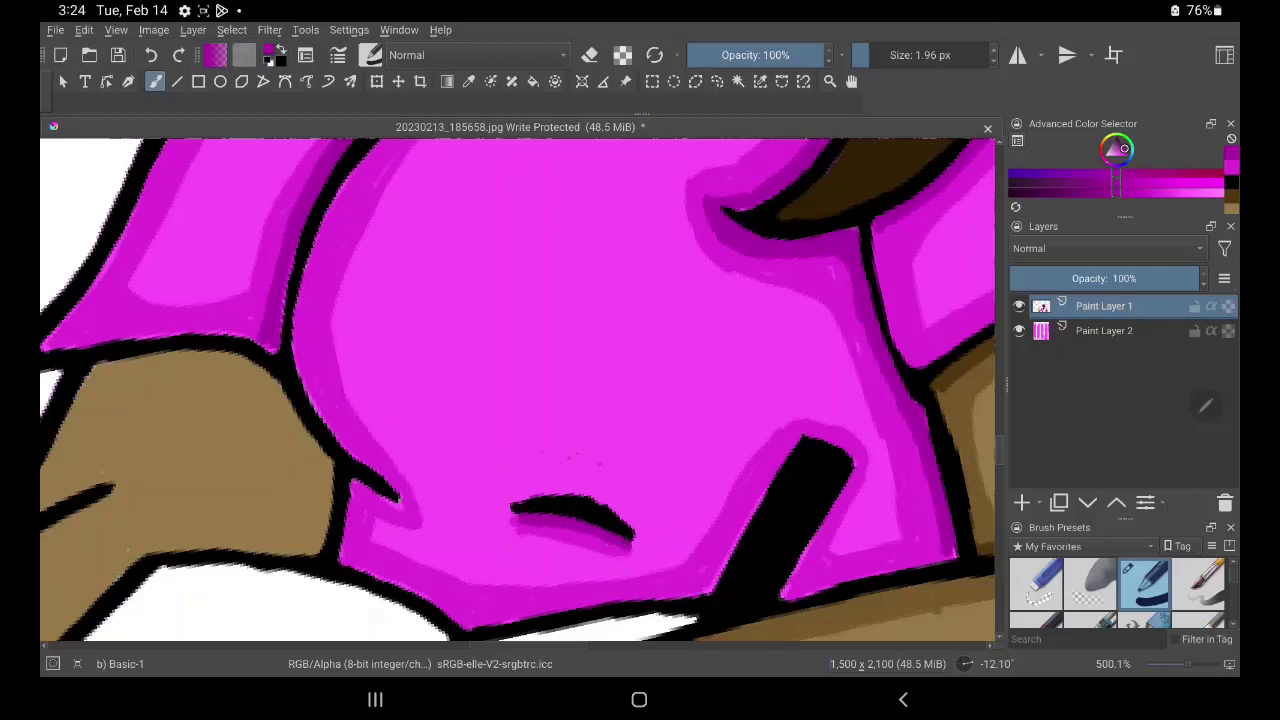
{"action": "mouse_move", "coordinate": [358, 561]}
{"action": "left_mouse_down"}
{"action": "mouse_move", "coordinate": [374, 569]}
{"action": "mouse_move", "coordinate": [349, 554]}
{"action": "mouse_move", "coordinate": [460, 617]}
{"action": "mouse_move", "coordinate": [403, 580]}
{"action": "mouse_move", "coordinate": [491, 614]}
{"action": "mouse_move", "coordinate": [529, 609]}
{"action": "mouse_move", "coordinate": [480, 611]}
{"action": "mouse_move", "coordinate": [689, 589]}
{"action": "mouse_move", "coordinate": [500, 617]}
{"action": "mouse_move", "coordinate": [695, 590]}
{"action": "mouse_move", "coordinate": [519, 592]}
{"action": "left_mouse_up"}
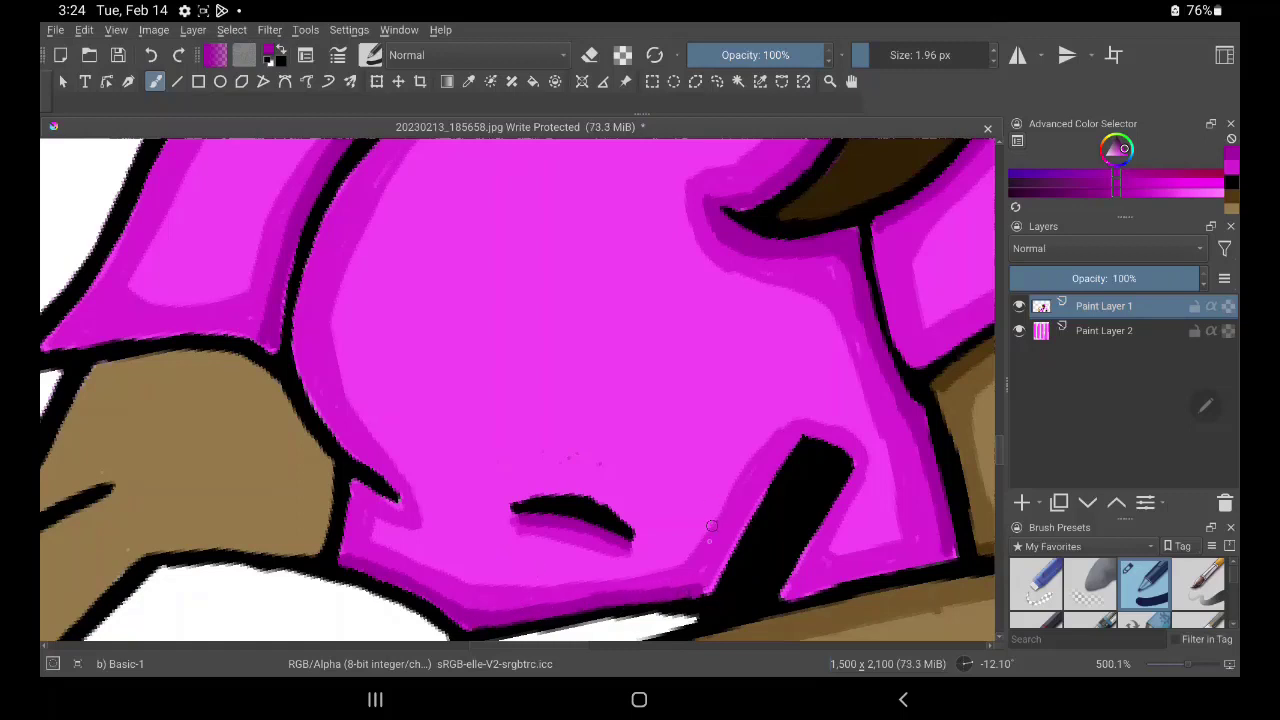
{"action": "left_click_drag", "start_coordinate": [691, 589], "coordinate": [700, 578]}
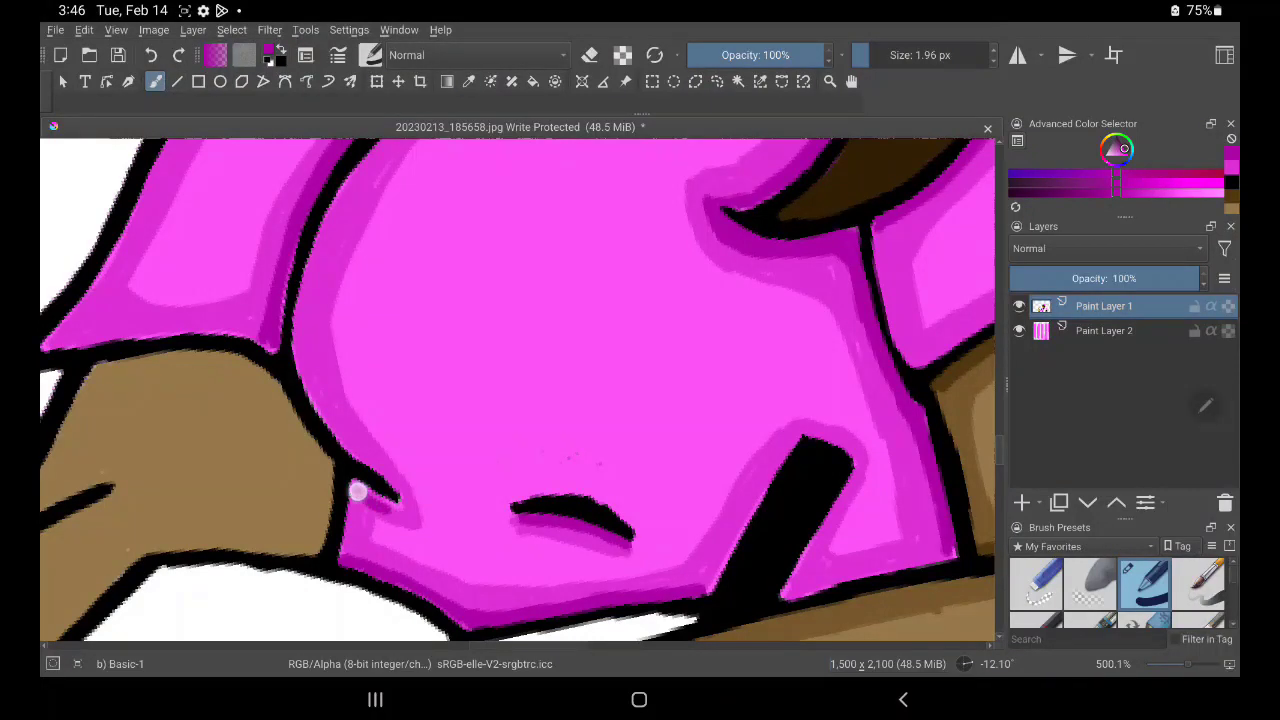
Tidy the black outlines near the shirt's bottom, the fold strip and the corner by the hair
{"action": "left_click_drag", "start_coordinate": [354, 483], "coordinate": [397, 501]}
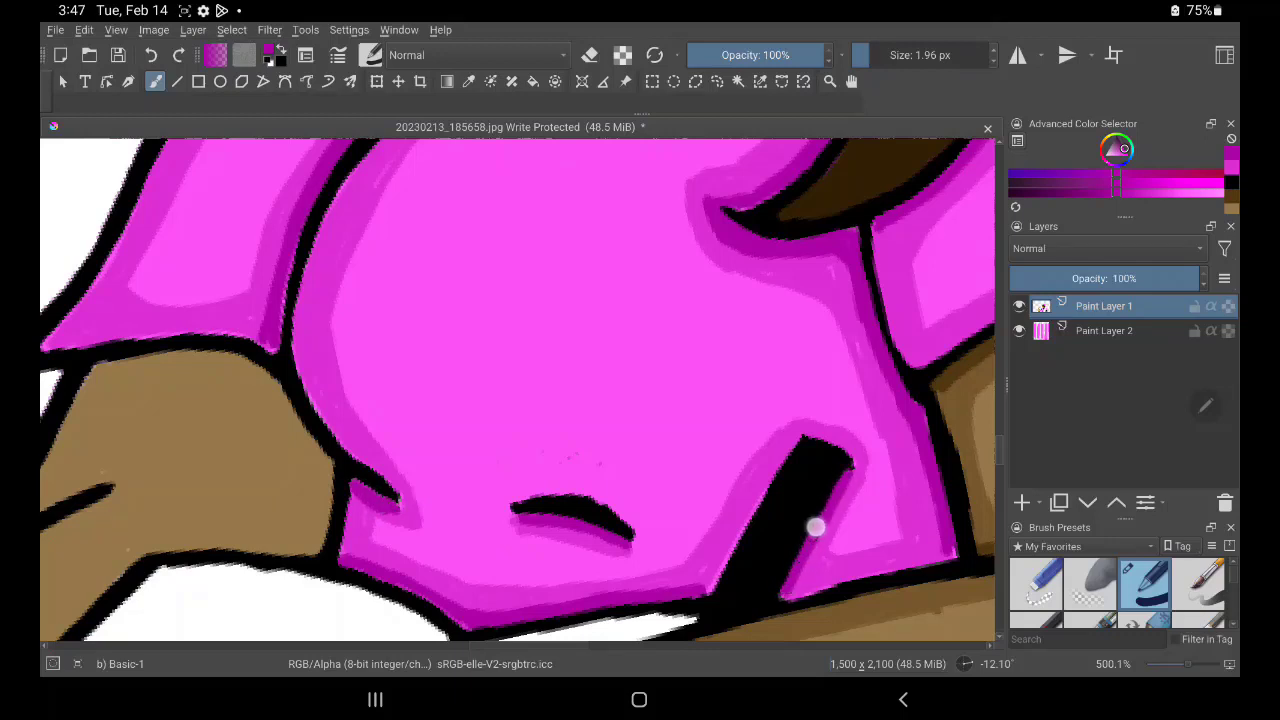
{"action": "mouse_move", "coordinate": [834, 443]}
{"action": "left_mouse_down"}
{"action": "mouse_move", "coordinate": [785, 442]}
{"action": "mouse_move", "coordinate": [703, 589]}
{"action": "left_mouse_up"}
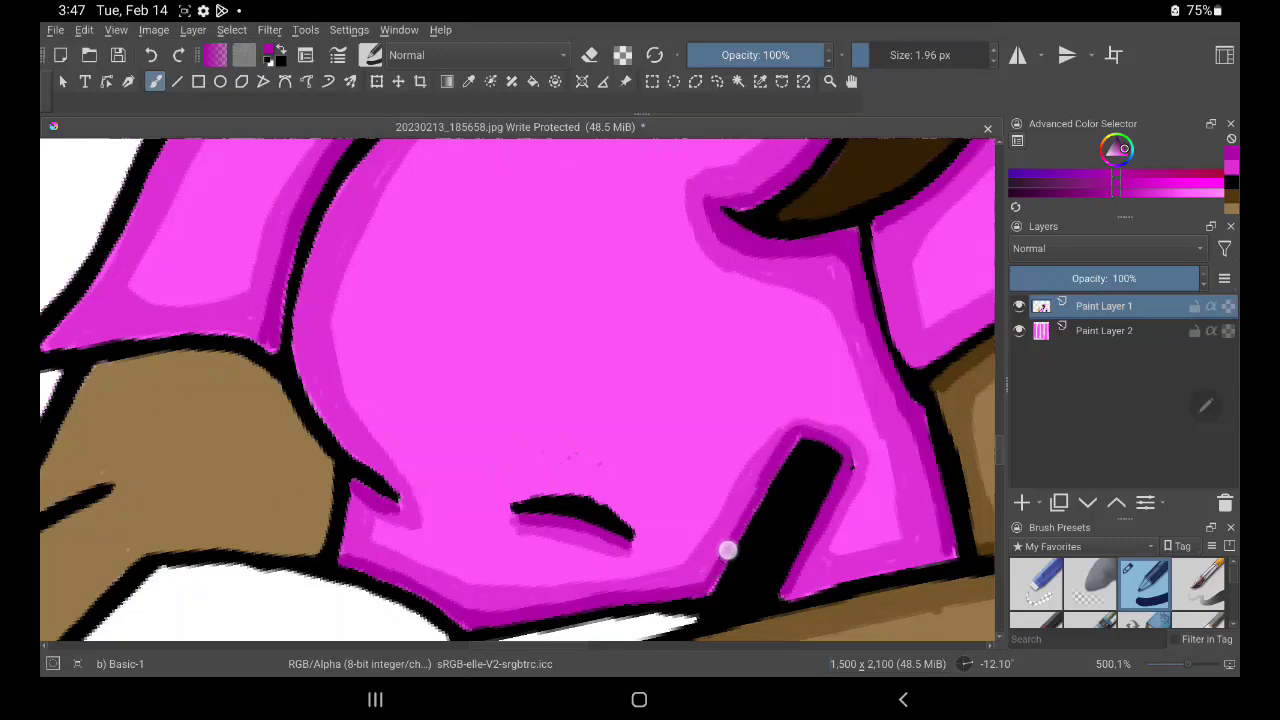
{"action": "mouse_move", "coordinate": [799, 589]}
{"action": "left_mouse_down"}
{"action": "mouse_move", "coordinate": [948, 549]}
{"action": "mouse_move", "coordinate": [808, 583]}
{"action": "mouse_move", "coordinate": [863, 574]}
{"action": "left_mouse_up"}
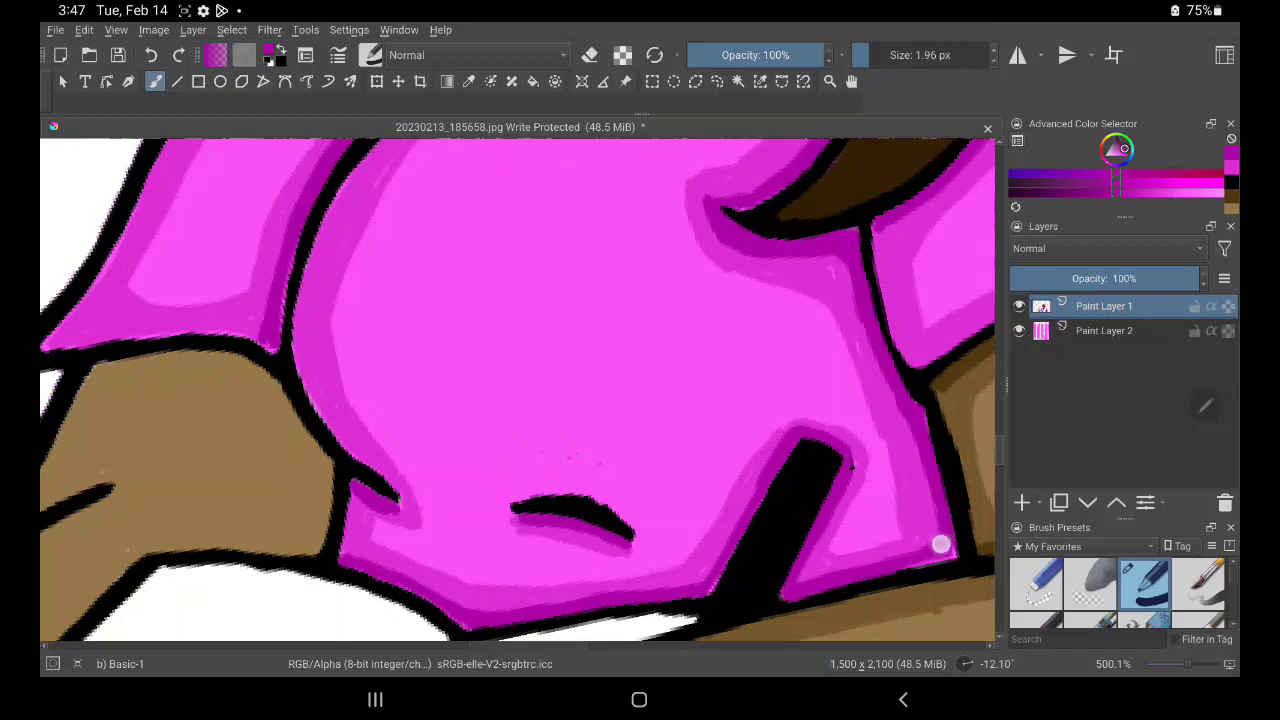
{"action": "left_click_drag", "start_coordinate": [852, 228], "coordinate": [862, 242]}
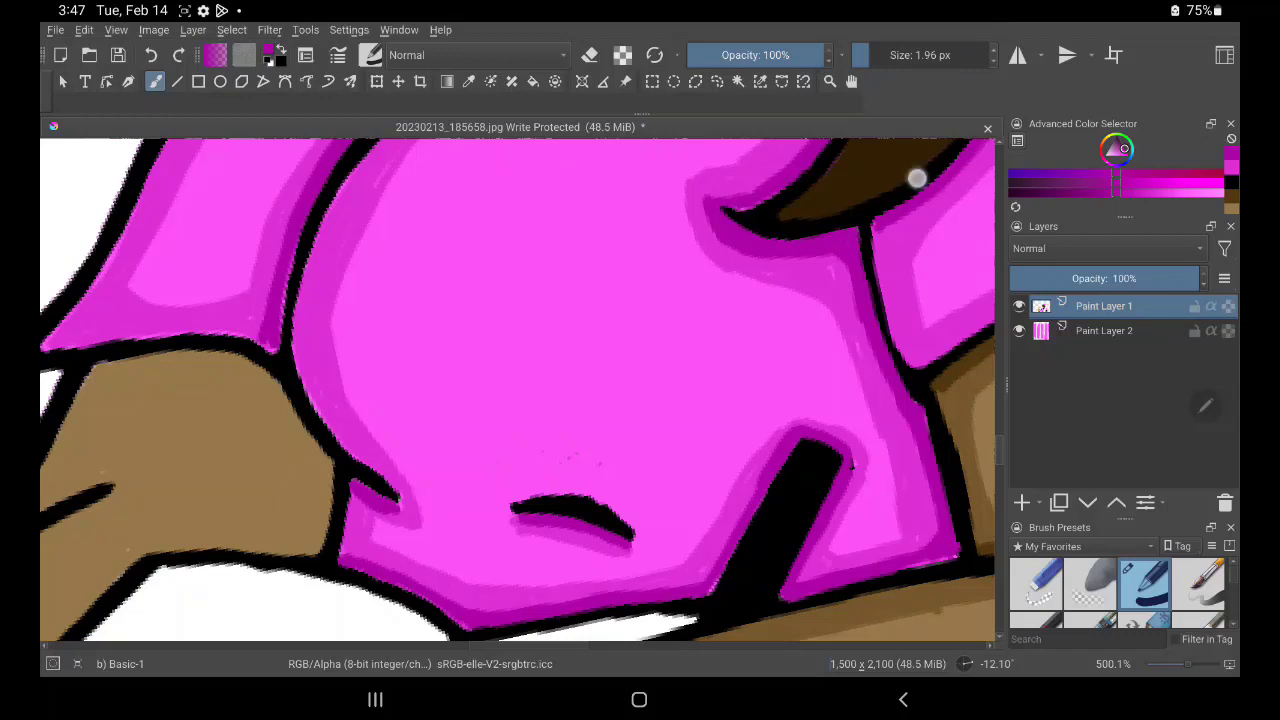
Sample the brown skin colour with the Color Picker
{"action": "scroll", "coordinate": [763, 400], "scroll_direction": "down", "scroll_amount": 2}
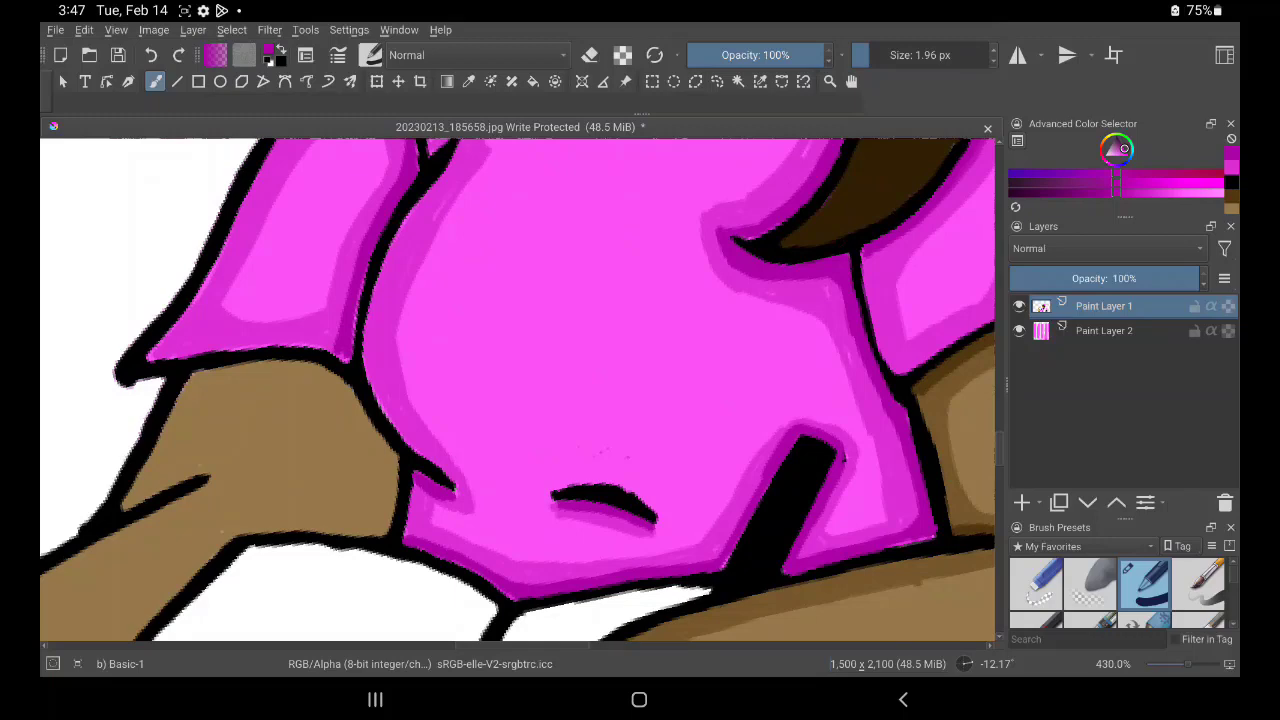
{"action": "key", "text": "Print"}
{"action": "left_click", "coordinate": [469, 81]}
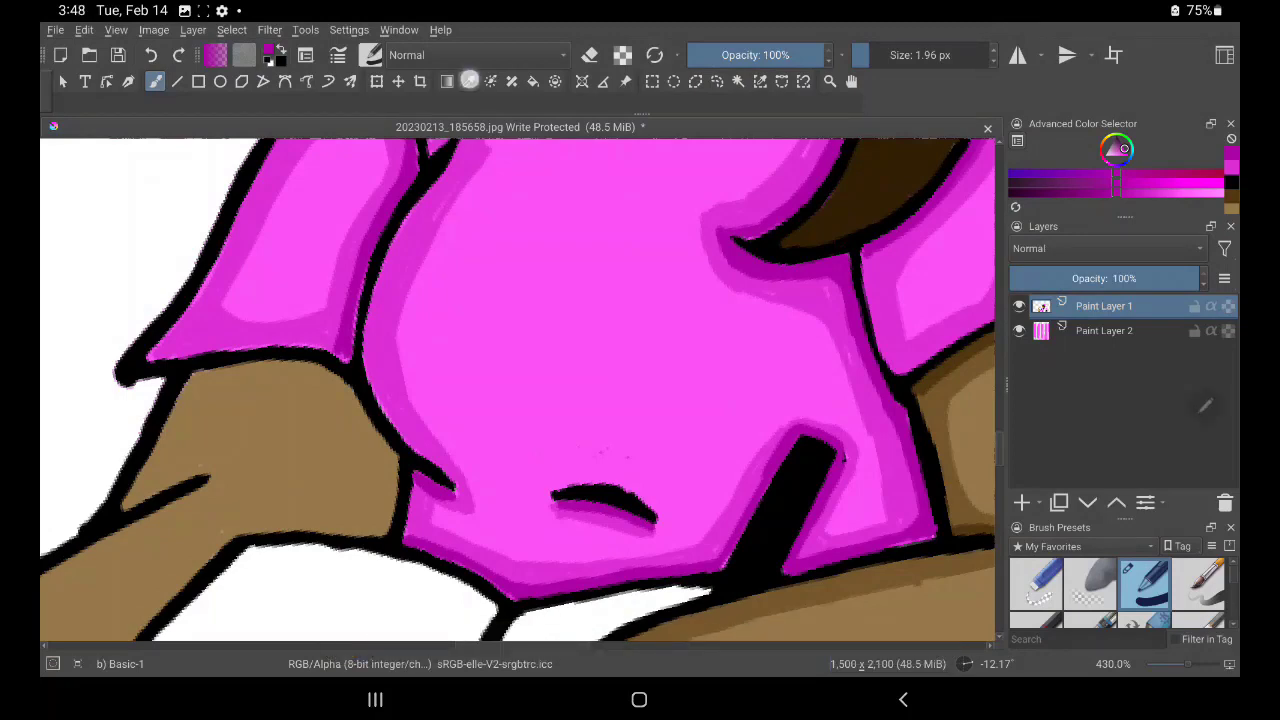
{"action": "left_click", "coordinate": [955, 430]}
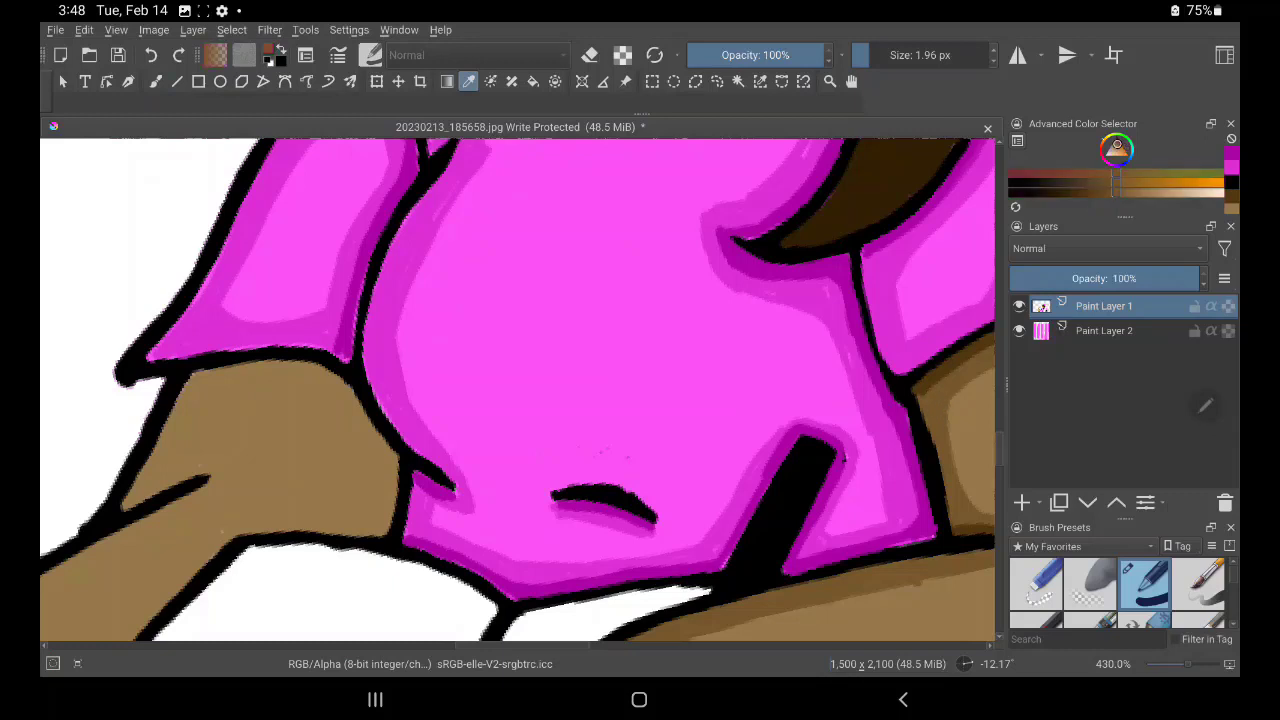
Paint darker brown shading on the hand's top and lower edges
{"action": "left_click", "coordinate": [155, 81]}
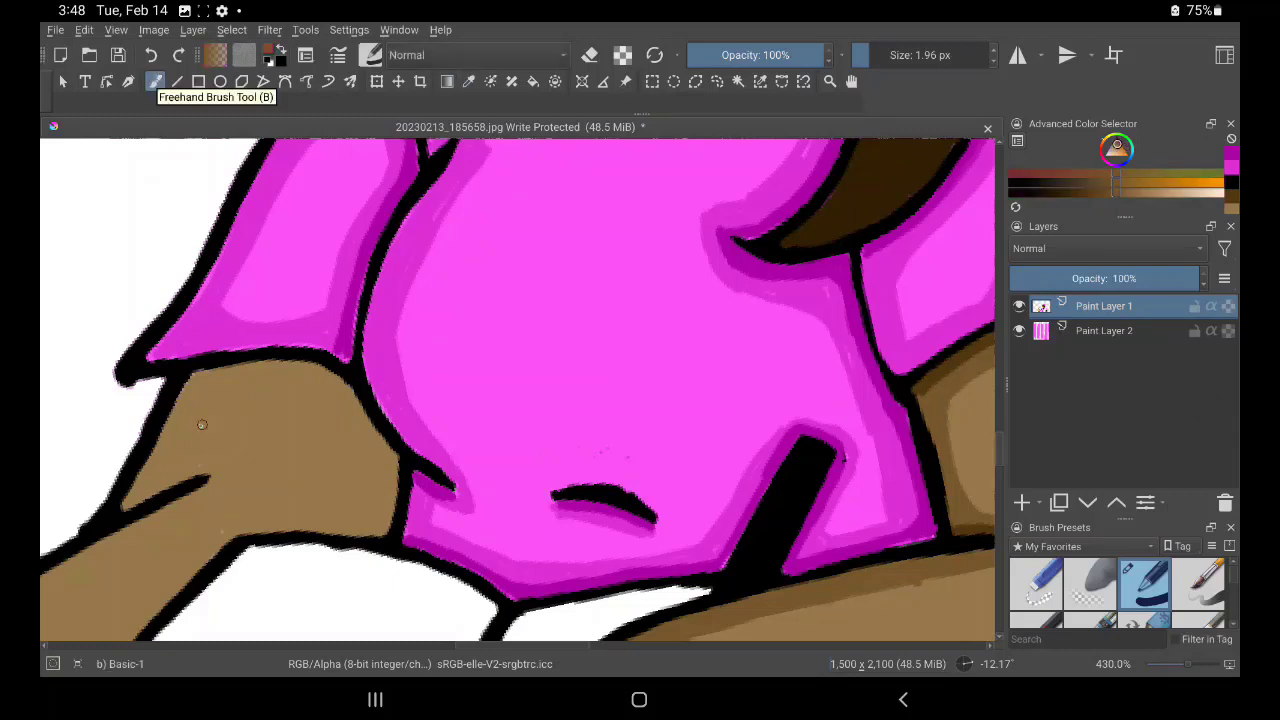
{"action": "mouse_move", "coordinate": [201, 424]}
{"action": "left_mouse_down"}
{"action": "mouse_move", "coordinate": [160, 440]}
{"action": "mouse_move", "coordinate": [188, 457]}
{"action": "mouse_move", "coordinate": [131, 500]}
{"action": "mouse_move", "coordinate": [207, 466]}
{"action": "mouse_move", "coordinate": [207, 500]}
{"action": "mouse_move", "coordinate": [174, 443]}
{"action": "left_mouse_up"}
{"action": "mouse_move", "coordinate": [206, 382]}
{"action": "left_mouse_down"}
{"action": "mouse_move", "coordinate": [306, 366]}
{"action": "mouse_move", "coordinate": [349, 397]}
{"action": "mouse_move", "coordinate": [351, 437]}
{"action": "mouse_move", "coordinate": [366, 449]}
{"action": "mouse_move", "coordinate": [372, 438]}
{"action": "mouse_move", "coordinate": [386, 491]}
{"action": "mouse_move", "coordinate": [366, 489]}
{"action": "mouse_move", "coordinate": [377, 523]}
{"action": "mouse_move", "coordinate": [394, 457]}
{"action": "mouse_move", "coordinate": [380, 514]}
{"action": "mouse_move", "coordinate": [336, 530]}
{"action": "left_mouse_up"}
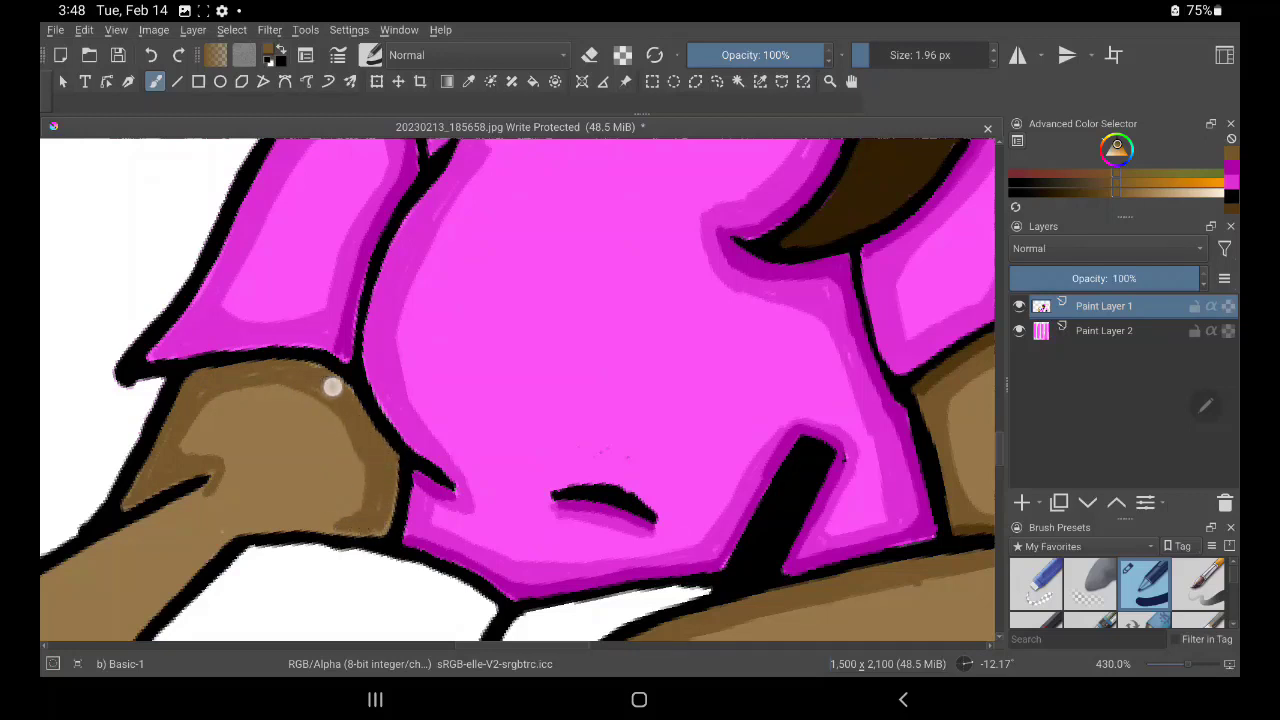
{"action": "mouse_move", "coordinate": [332, 387]}
{"action": "left_mouse_down"}
{"action": "mouse_move", "coordinate": [329, 374]}
{"action": "mouse_move", "coordinate": [283, 373]}
{"action": "left_mouse_up"}
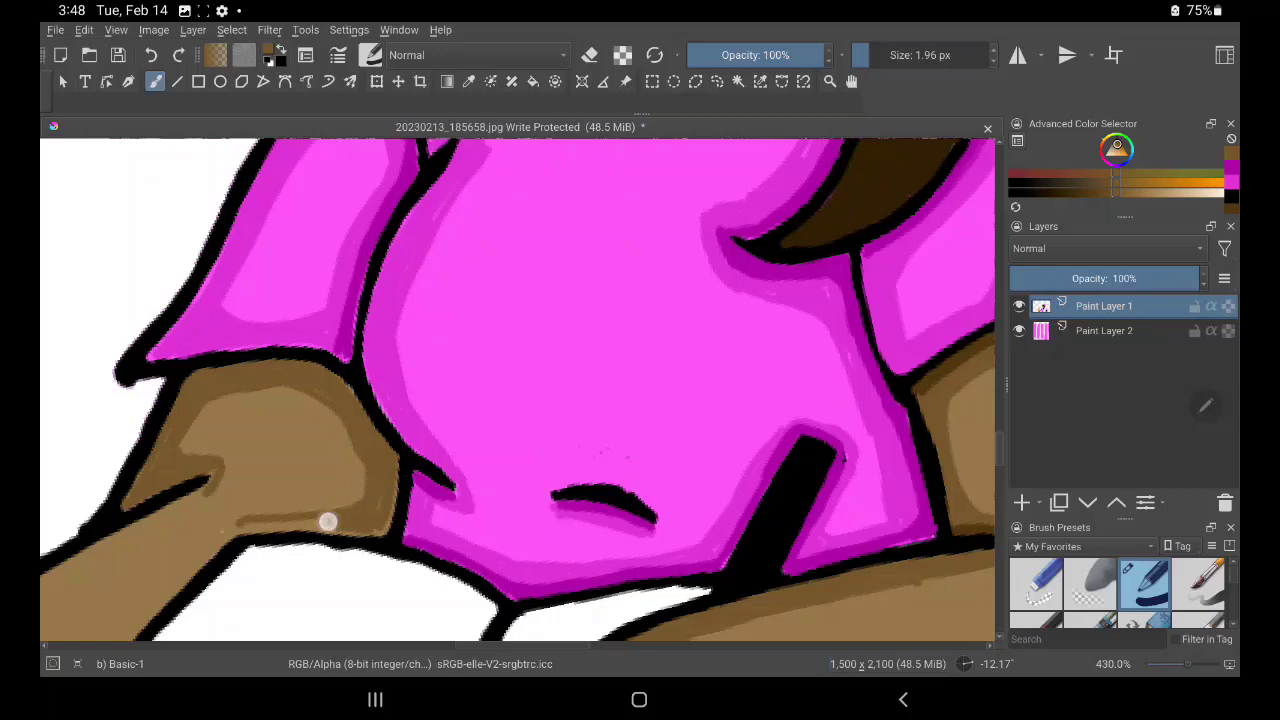
{"action": "left_click_drag", "start_coordinate": [326, 520], "coordinate": [249, 523]}
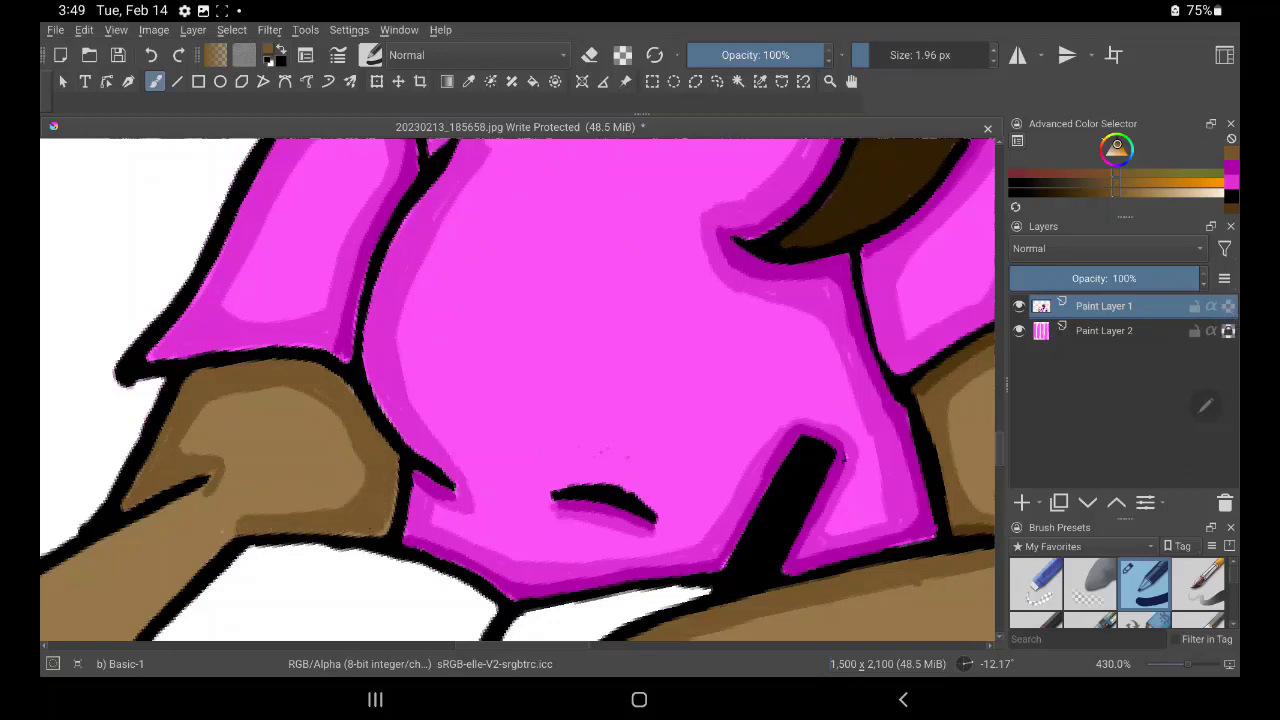
{"action": "left_click_drag", "start_coordinate": [600, 505], "coordinate": [860, 380]}
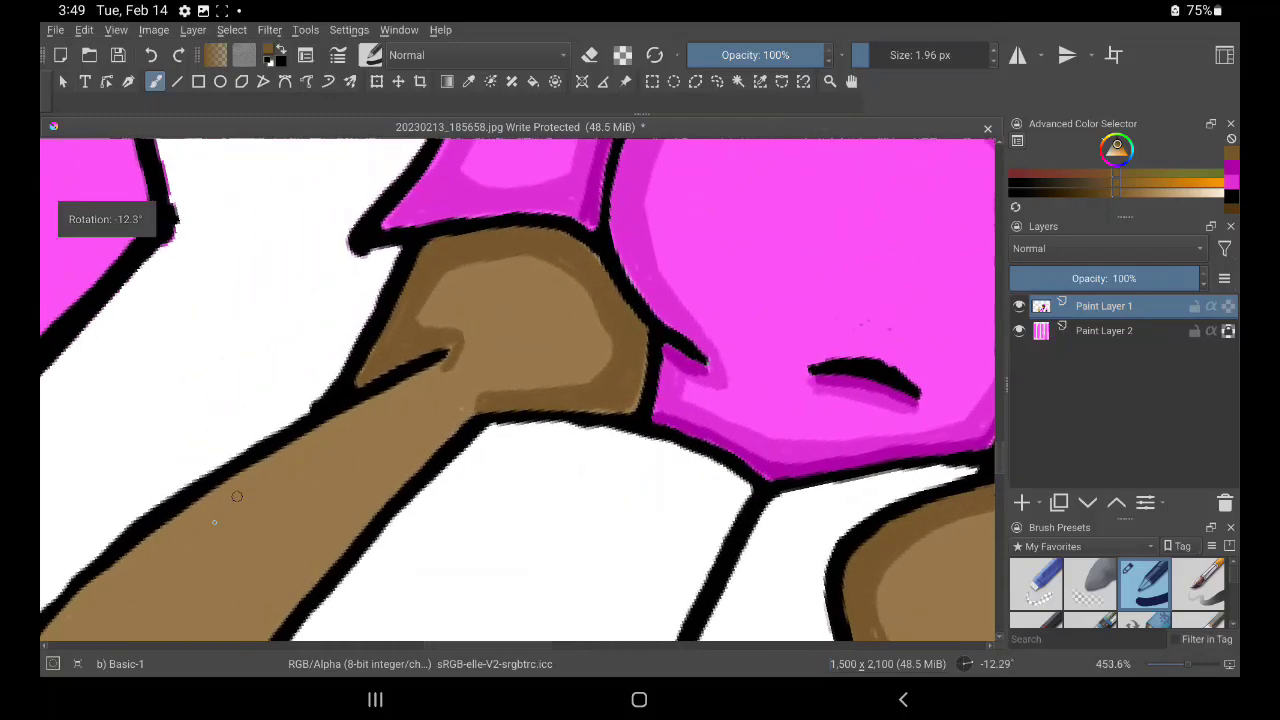
Shade the forearm's upper edge, then lay lighter brown shading along it
{"action": "mouse_move", "coordinate": [130, 560]}
{"action": "left_mouse_down"}
{"action": "mouse_move", "coordinate": [389, 400]}
{"action": "mouse_move", "coordinate": [191, 546]}
{"action": "left_mouse_up"}
{"action": "mouse_move", "coordinate": [340, 420]}
{"action": "left_mouse_down"}
{"action": "mouse_move", "coordinate": [171, 537]}
{"action": "mouse_move", "coordinate": [103, 603]}
{"action": "mouse_move", "coordinate": [163, 523]}
{"action": "mouse_move", "coordinate": [117, 589]}
{"action": "mouse_move", "coordinate": [142, 558]}
{"action": "left_mouse_up"}
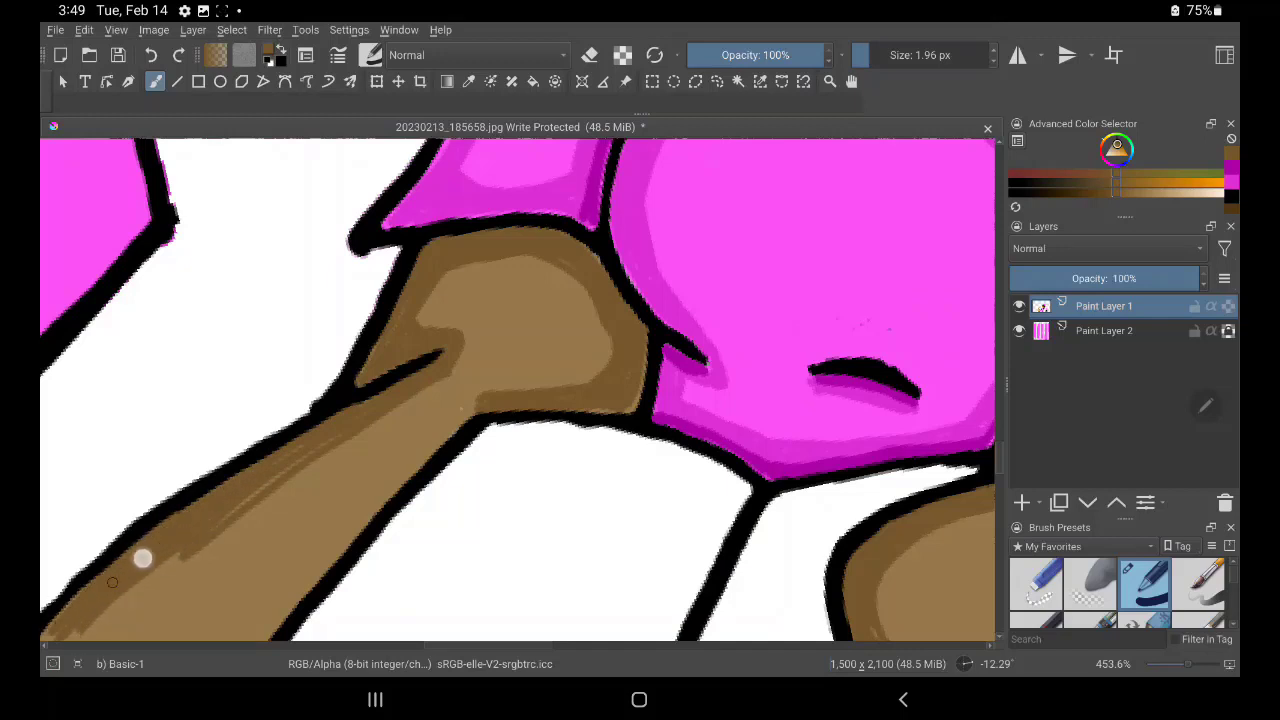
{"action": "left_click", "coordinate": [247, 447], "text": "ctrl"}
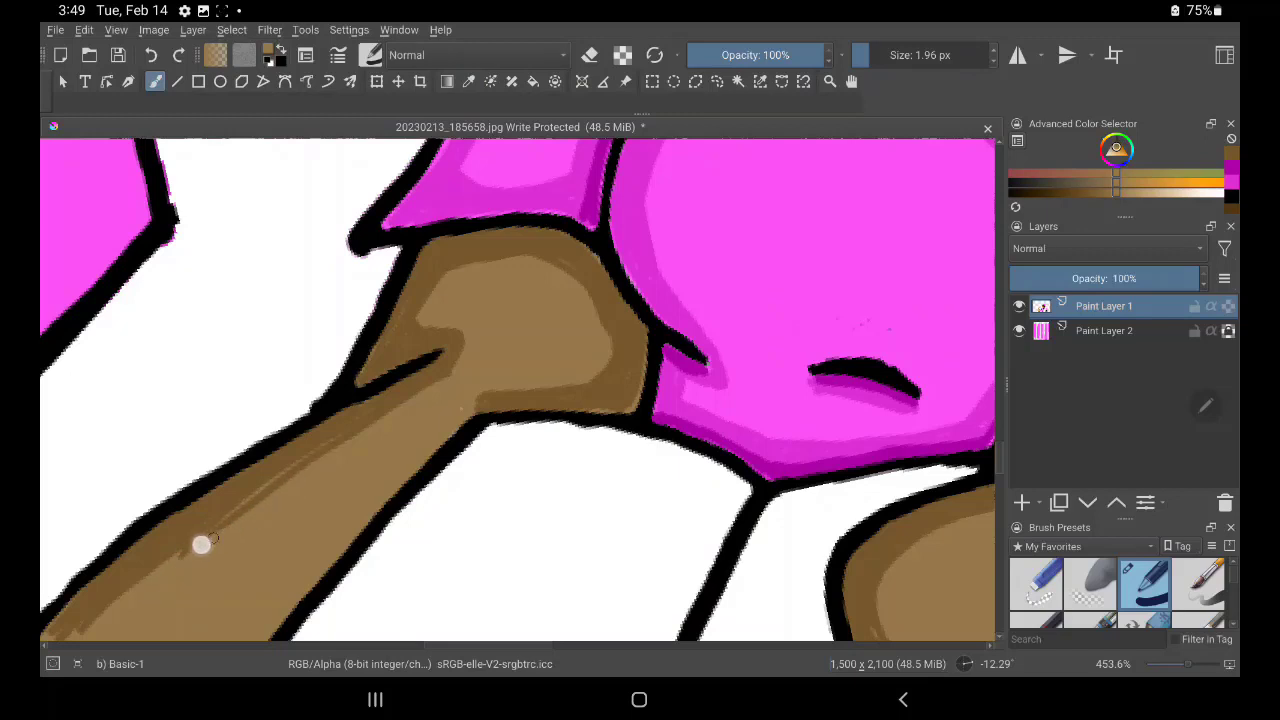
{"action": "mouse_move", "coordinate": [201, 543]}
{"action": "left_mouse_down"}
{"action": "mouse_move", "coordinate": [323, 457]}
{"action": "mouse_move", "coordinate": [183, 554]}
{"action": "mouse_move", "coordinate": [337, 451]}
{"action": "left_mouse_up"}
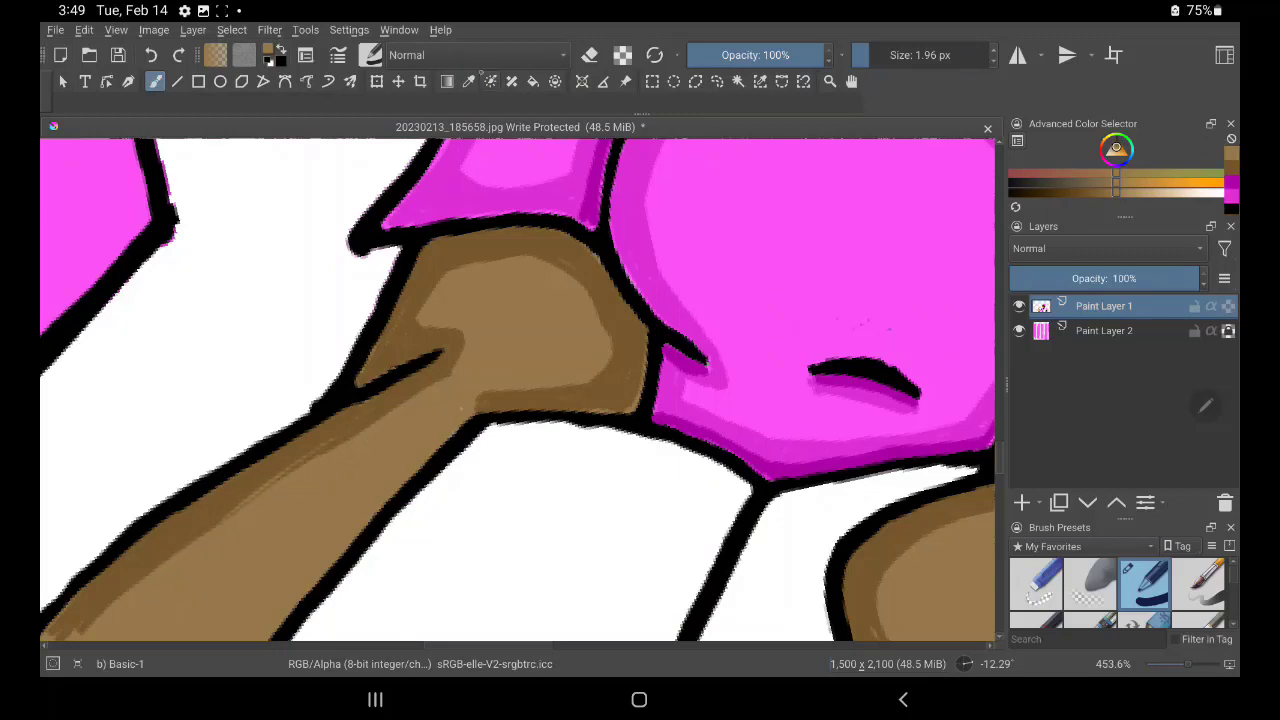
Sample a darker brown and shade the forearm's lower edge from the armpit downward
{"action": "left_click", "coordinate": [329, 395], "text": "ctrl"}
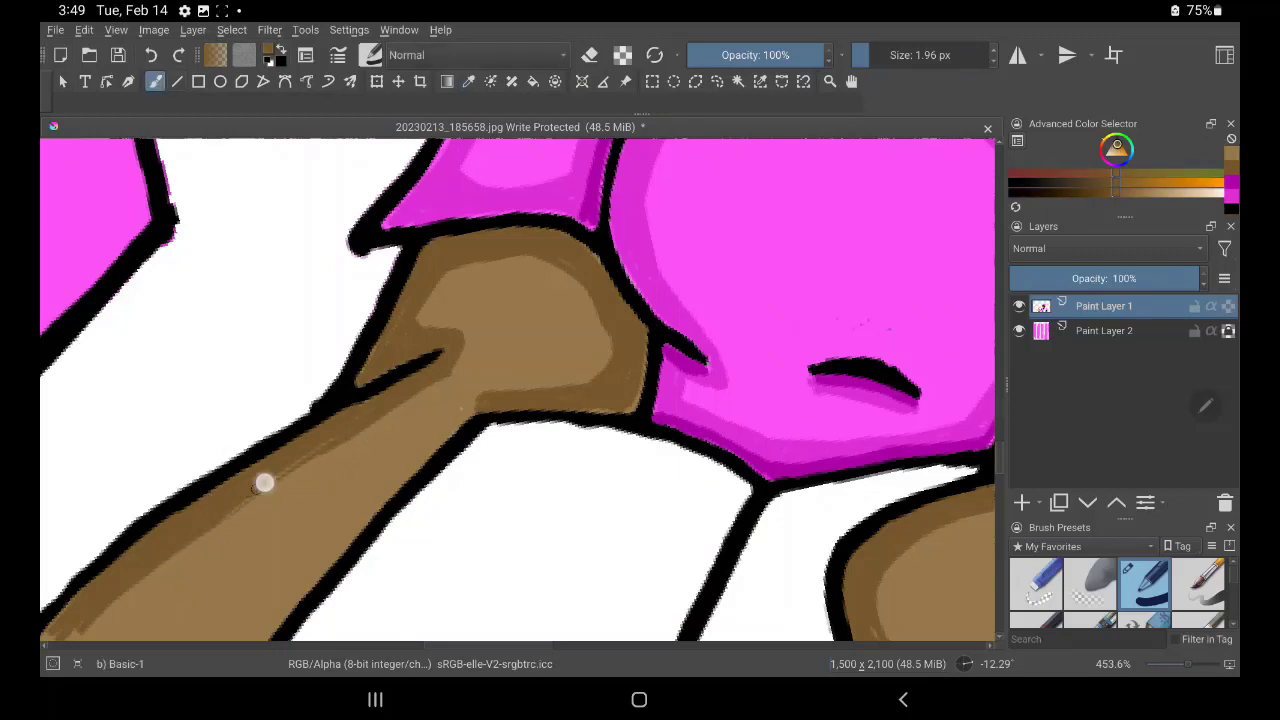
{"action": "mouse_move", "coordinate": [420, 458]}
{"action": "left_mouse_down"}
{"action": "mouse_move", "coordinate": [452, 425]}
{"action": "mouse_move", "coordinate": [297, 563]}
{"action": "left_mouse_up"}
{"action": "left_click_drag", "start_coordinate": [346, 529], "coordinate": [297, 586]}
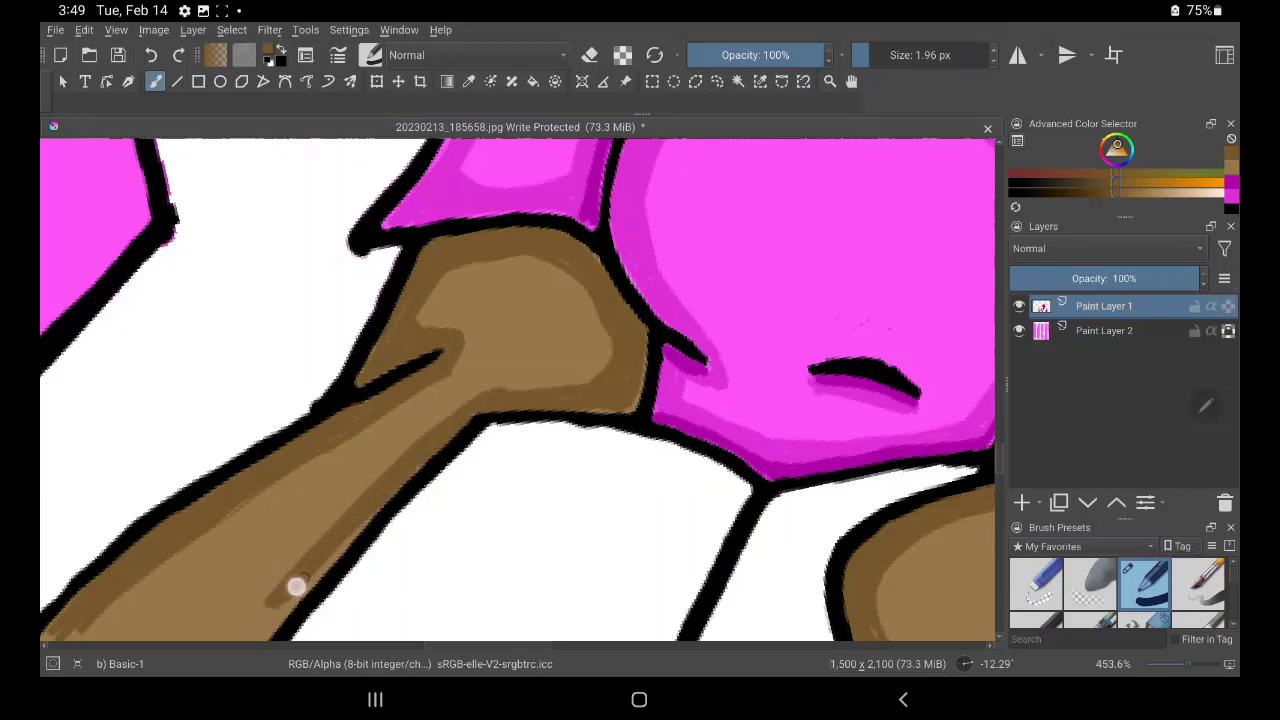
{"action": "left_click_drag", "start_coordinate": [380, 500], "coordinate": [274, 614]}
{"action": "mouse_move", "coordinate": [340, 543]}
{"action": "left_mouse_down"}
{"action": "mouse_move", "coordinate": [266, 603]}
{"action": "mouse_move", "coordinate": [275, 622]}
{"action": "left_mouse_up"}
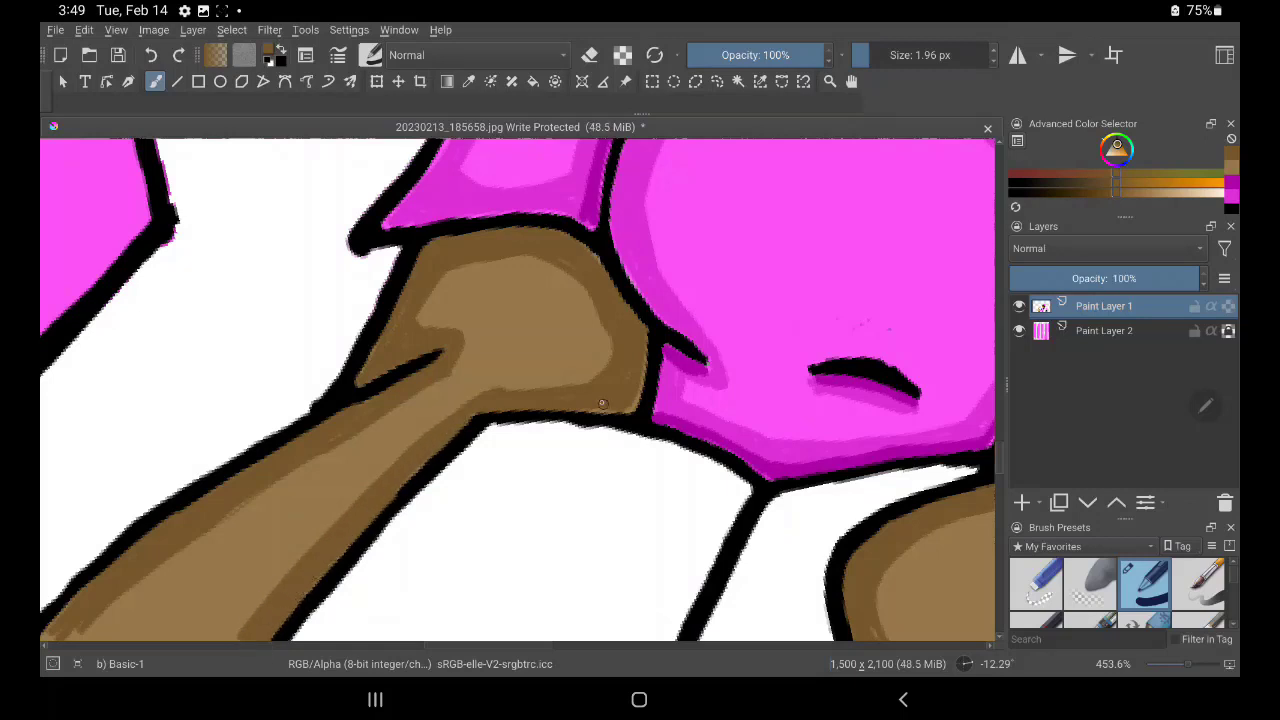
Continue the dark brown band to the arm's tip and darken the upper-left edge
{"action": "left_click_drag", "start_coordinate": [625, 361], "coordinate": [765, 141]}
{"action": "mouse_move", "coordinate": [252, 541]}
{"action": "left_mouse_down"}
{"action": "mouse_move", "coordinate": [357, 409]}
{"action": "mouse_move", "coordinate": [303, 500]}
{"action": "left_mouse_up"}
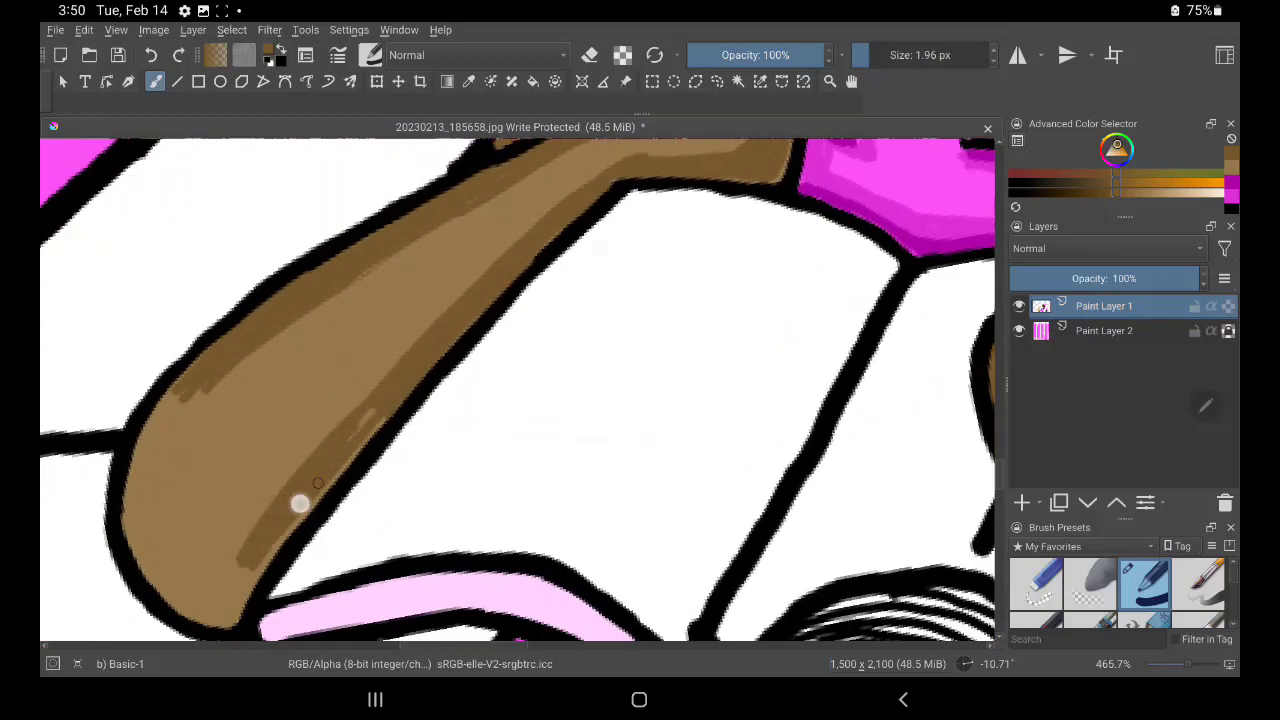
{"action": "left_click_drag", "start_coordinate": [266, 560], "coordinate": [379, 400]}
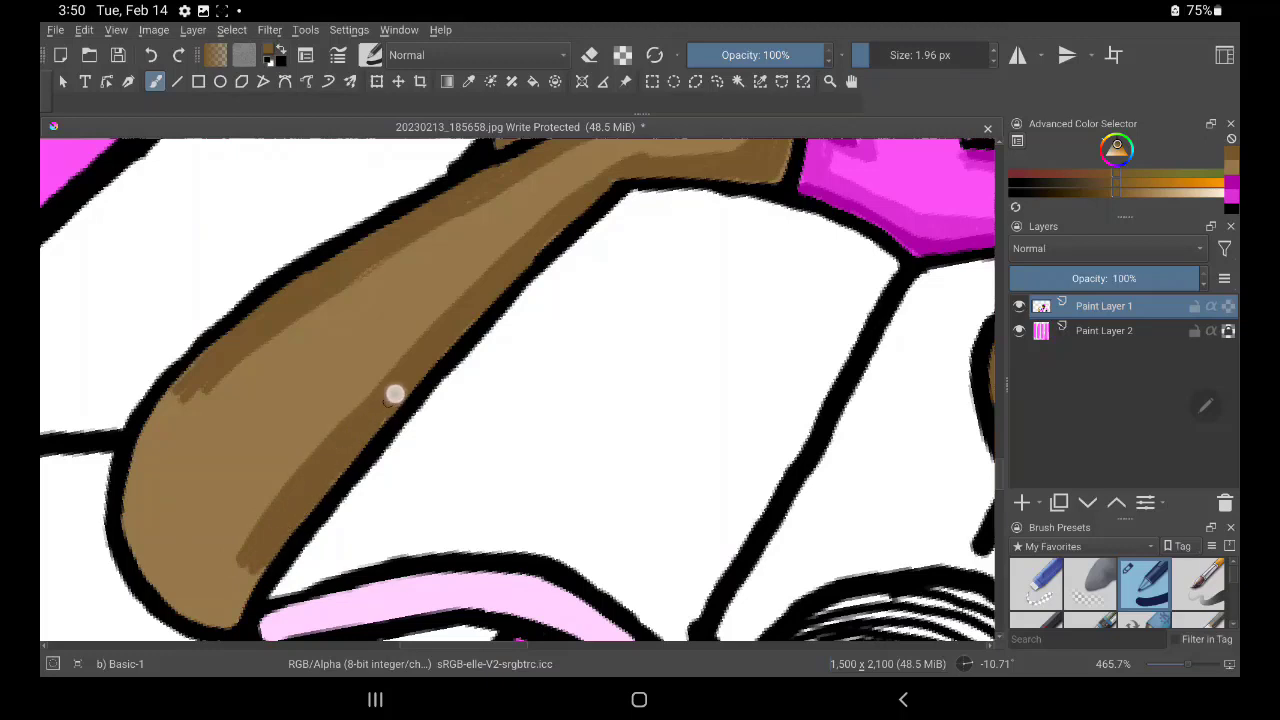
{"action": "left_click_drag", "start_coordinate": [229, 574], "coordinate": [211, 619]}
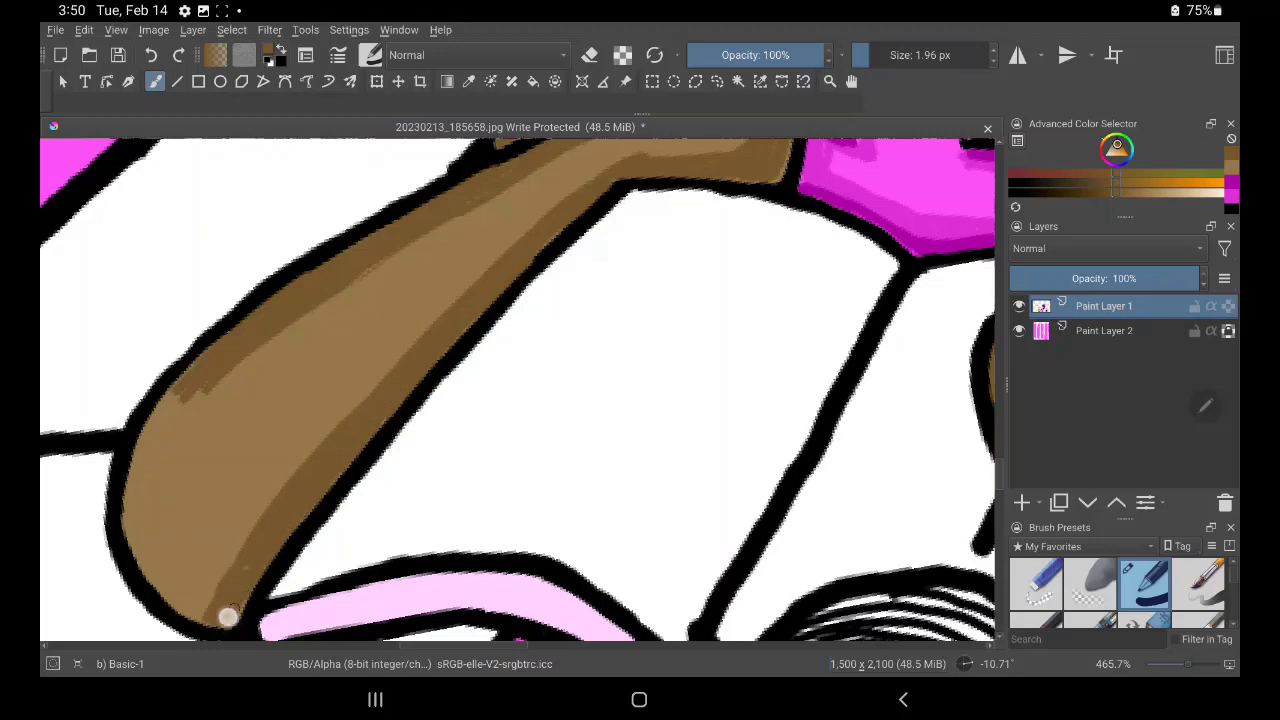
{"action": "mouse_move", "coordinate": [199, 380]}
{"action": "left_mouse_down"}
{"action": "mouse_move", "coordinate": [146, 489]}
{"action": "mouse_move", "coordinate": [154, 514]}
{"action": "mouse_move", "coordinate": [145, 445]}
{"action": "mouse_move", "coordinate": [131, 517]}
{"action": "mouse_move", "coordinate": [149, 557]}
{"action": "mouse_move", "coordinate": [220, 554]}
{"action": "mouse_move", "coordinate": [179, 564]}
{"action": "mouse_move", "coordinate": [209, 569]}
{"action": "mouse_move", "coordinate": [134, 537]}
{"action": "mouse_move", "coordinate": [131, 471]}
{"action": "mouse_move", "coordinate": [126, 523]}
{"action": "mouse_move", "coordinate": [210, 609]}
{"action": "mouse_move", "coordinate": [206, 591]}
{"action": "mouse_move", "coordinate": [166, 569]}
{"action": "mouse_move", "coordinate": [186, 591]}
{"action": "mouse_move", "coordinate": [178, 571]}
{"action": "mouse_move", "coordinate": [243, 560]}
{"action": "mouse_move", "coordinate": [206, 583]}
{"action": "mouse_move", "coordinate": [208, 564]}
{"action": "mouse_move", "coordinate": [229, 566]}
{"action": "mouse_move", "coordinate": [194, 609]}
{"action": "mouse_move", "coordinate": [137, 531]}
{"action": "mouse_move", "coordinate": [183, 371]}
{"action": "mouse_move", "coordinate": [157, 438]}
{"action": "left_mouse_up"}
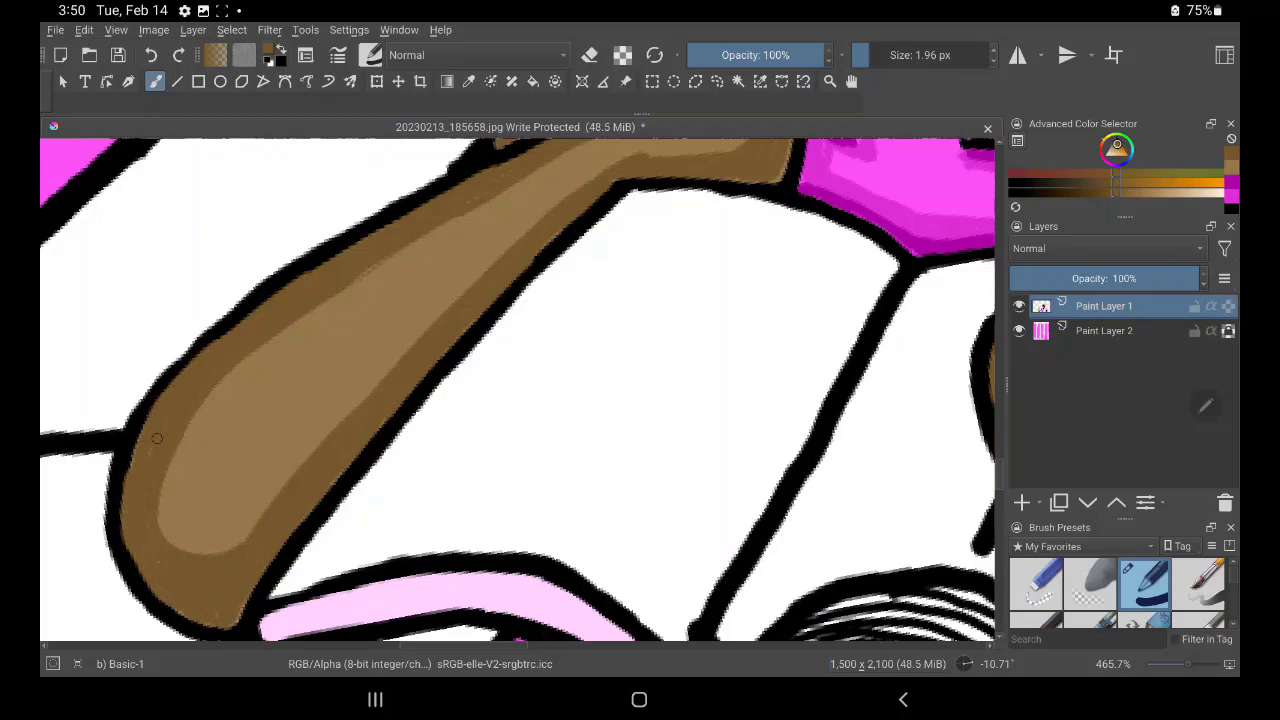
{"action": "left_click_drag", "start_coordinate": [700, 400], "coordinate": [460, 390]}
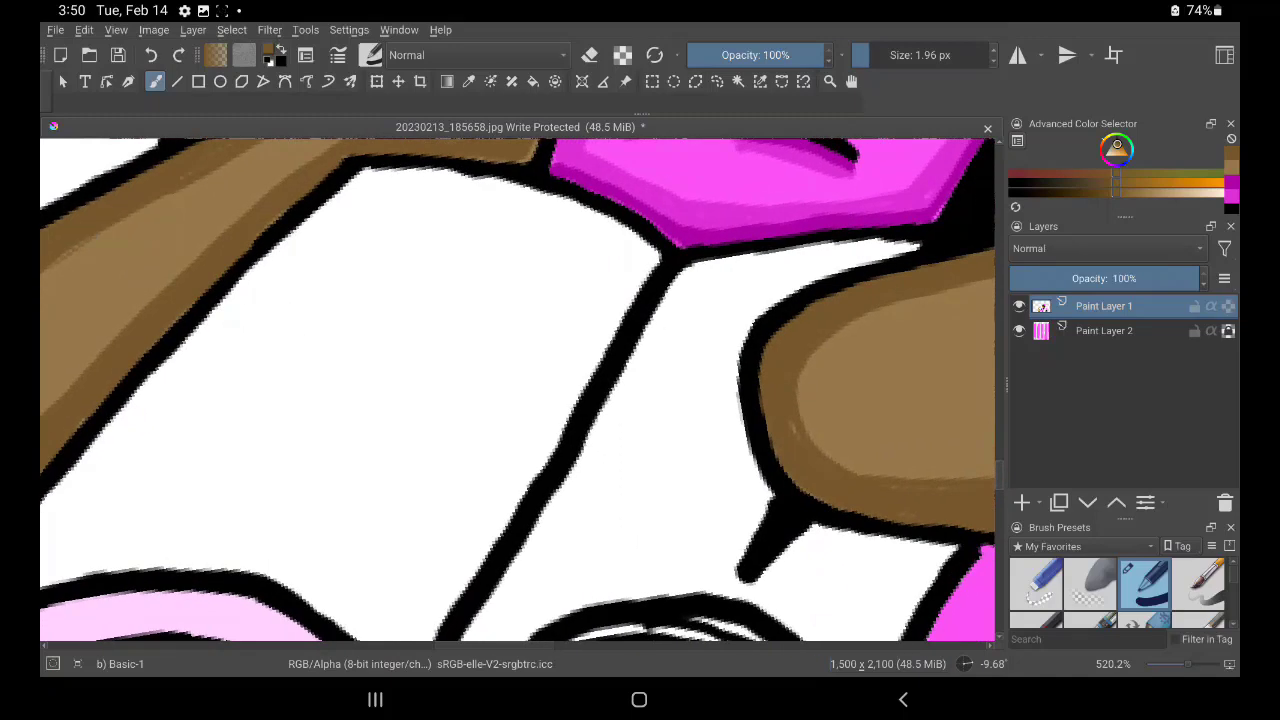
Sample a dark brown and shade the other arm's lower edge up to the elbow
{"action": "left_click_drag", "start_coordinate": [870, 180], "coordinate": [429, 289]}
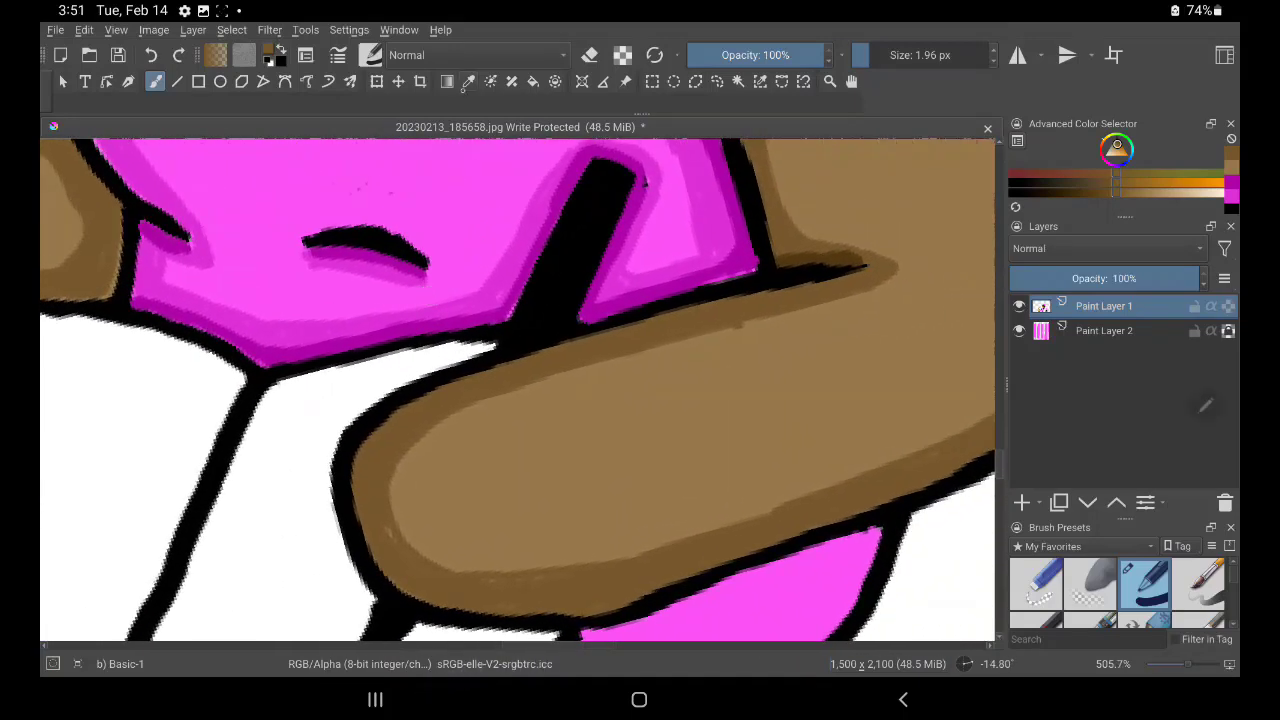
{"action": "left_click", "coordinate": [468, 81]}
{"action": "left_click", "coordinate": [823, 260]}
{"action": "left_click_drag", "start_coordinate": [382, 200], "coordinate": [860, 150]}
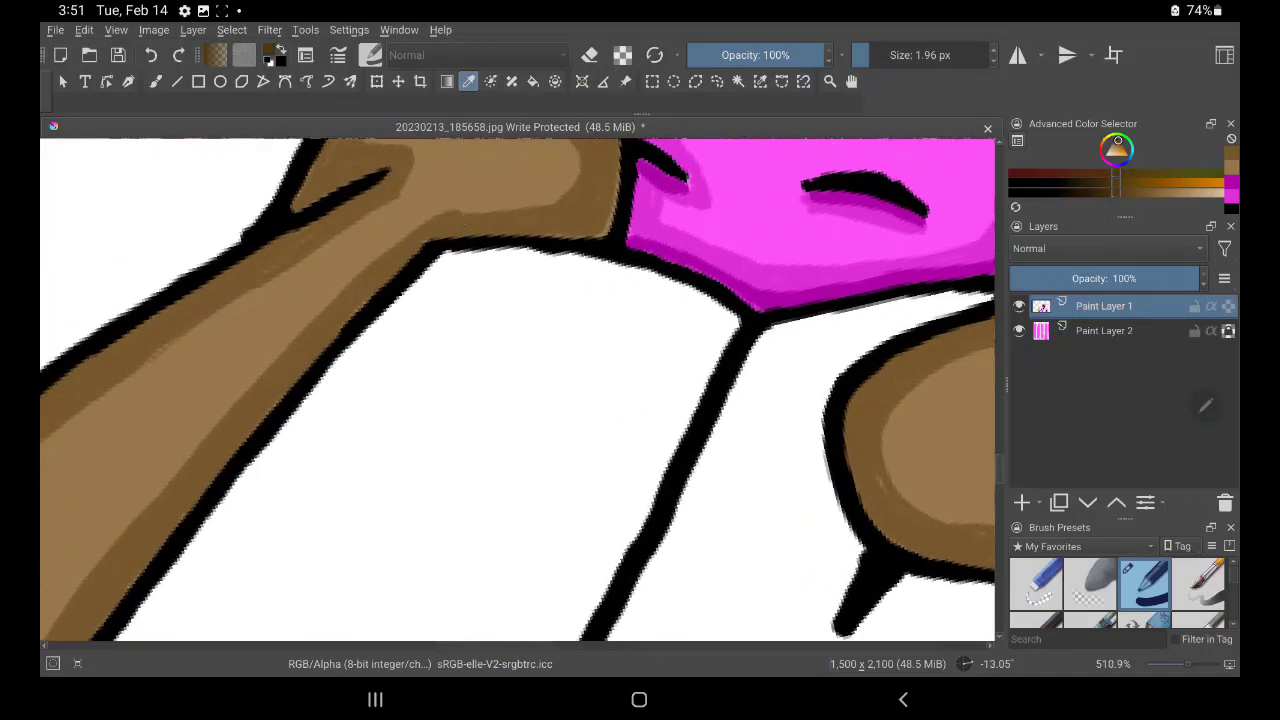
{"action": "key", "text": "b"}
{"action": "mouse_move", "coordinate": [439, 233]}
{"action": "left_mouse_down"}
{"action": "mouse_move", "coordinate": [576, 227]}
{"action": "mouse_move", "coordinate": [429, 234]}
{"action": "left_mouse_up"}
{"action": "mouse_move", "coordinate": [123, 578]}
{"action": "left_mouse_down"}
{"action": "mouse_move", "coordinate": [406, 248]}
{"action": "mouse_move", "coordinate": [96, 622]}
{"action": "left_mouse_up"}
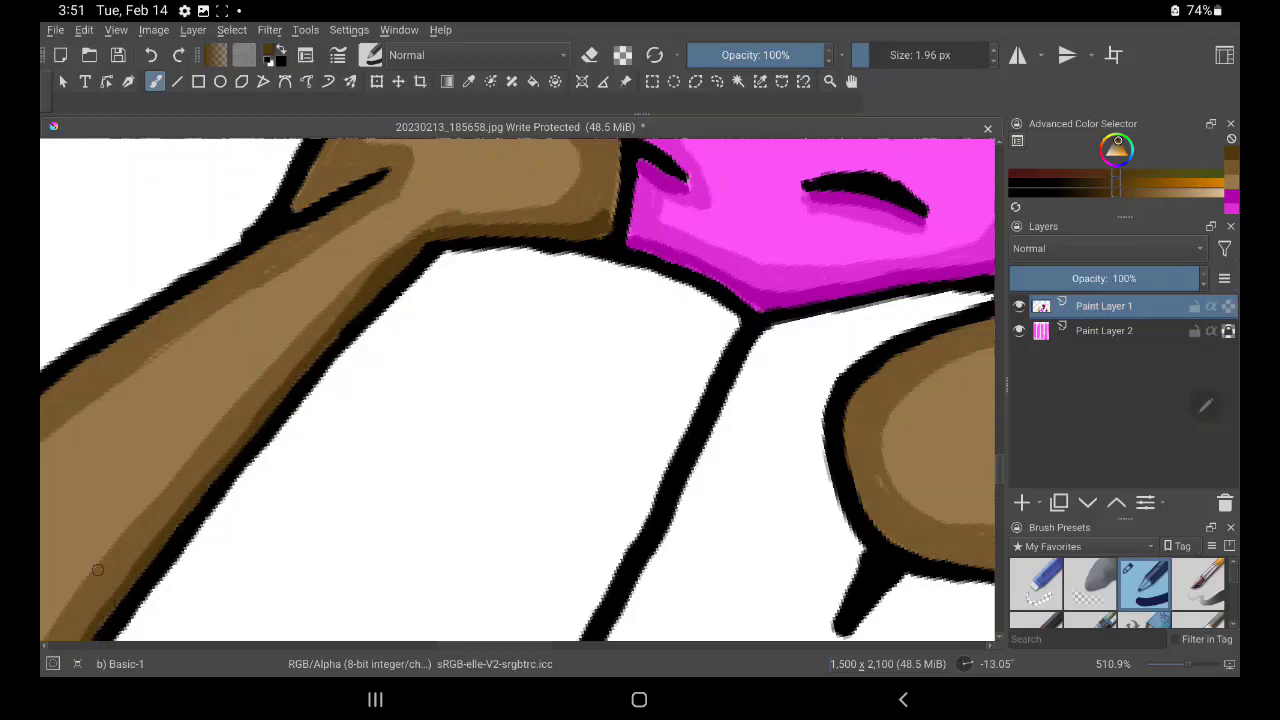
Shade the arm's lower end, the edge near the shirt, the knuckle crease and the top edge
{"action": "scroll", "coordinate": [518, 390], "scroll_direction": "down", "scroll_amount": 5}
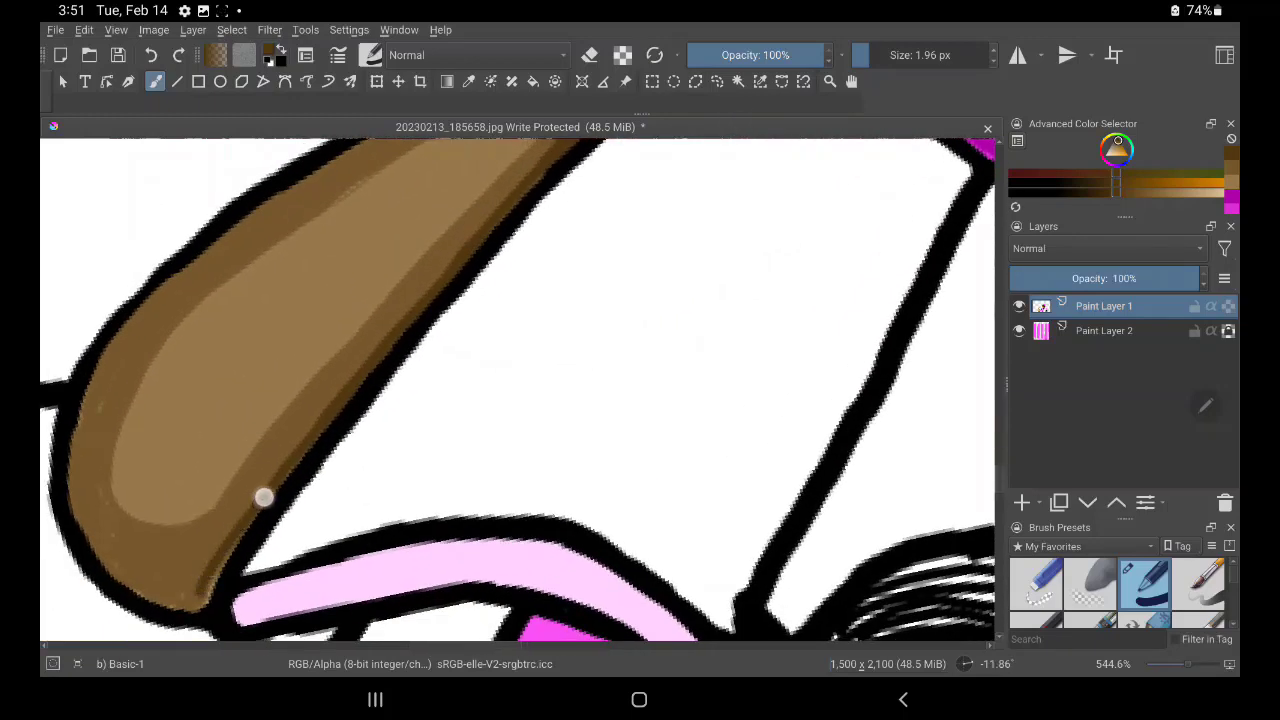
{"action": "left_click_drag", "start_coordinate": [263, 497], "coordinate": [199, 606]}
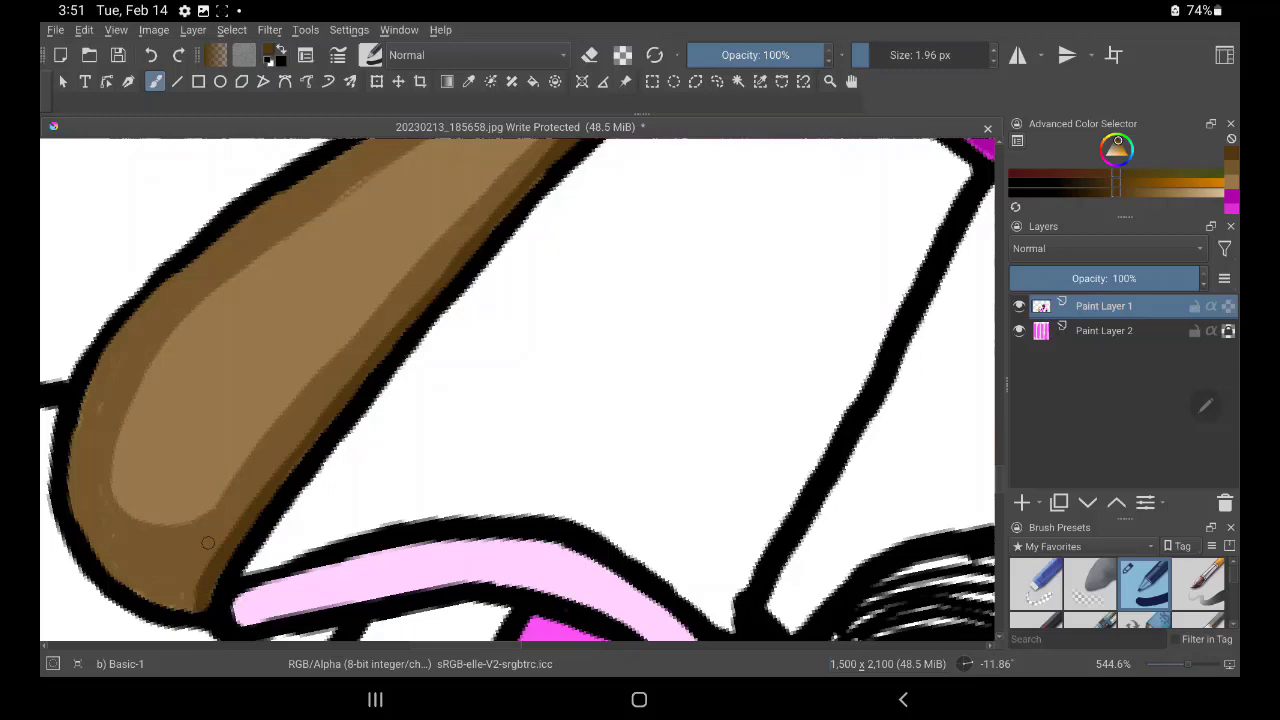
{"action": "scroll", "coordinate": [652, 517], "scroll_direction": "up", "scroll_amount": 3}
{"action": "scroll", "coordinate": [652, 517], "scroll_direction": "up", "scroll_amount": 3}
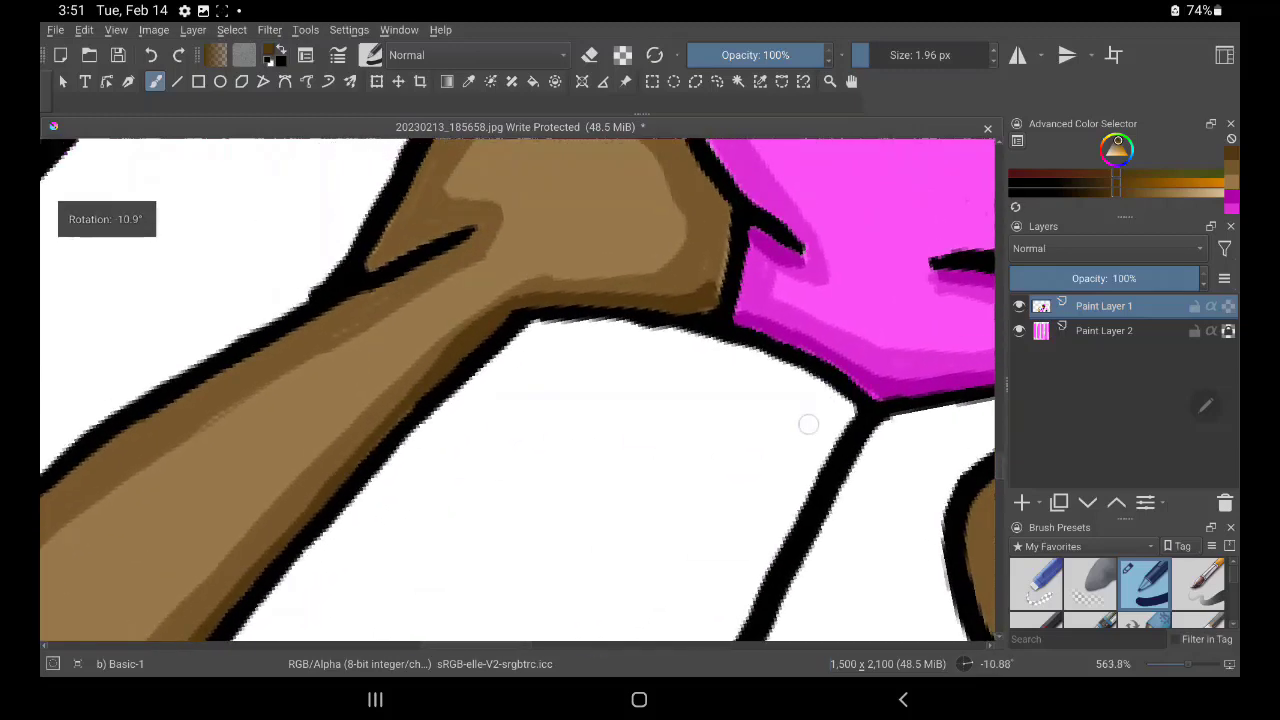
{"action": "mouse_move", "coordinate": [690, 308]}
{"action": "left_mouse_down"}
{"action": "mouse_move", "coordinate": [723, 217]}
{"action": "mouse_move", "coordinate": [720, 266]}
{"action": "mouse_move", "coordinate": [699, 269]}
{"action": "left_mouse_up"}
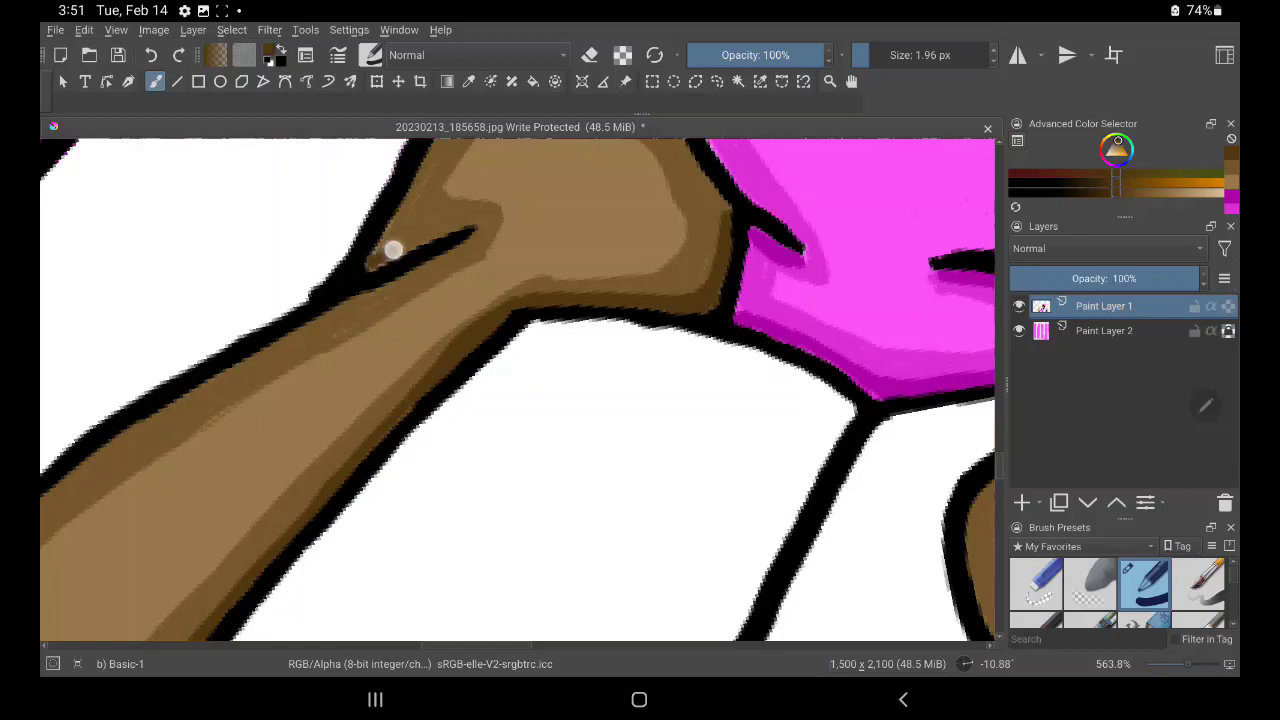
{"action": "mouse_move", "coordinate": [393, 250]}
{"action": "left_mouse_down"}
{"action": "mouse_move", "coordinate": [463, 220]}
{"action": "mouse_move", "coordinate": [402, 244]}
{"action": "left_mouse_up"}
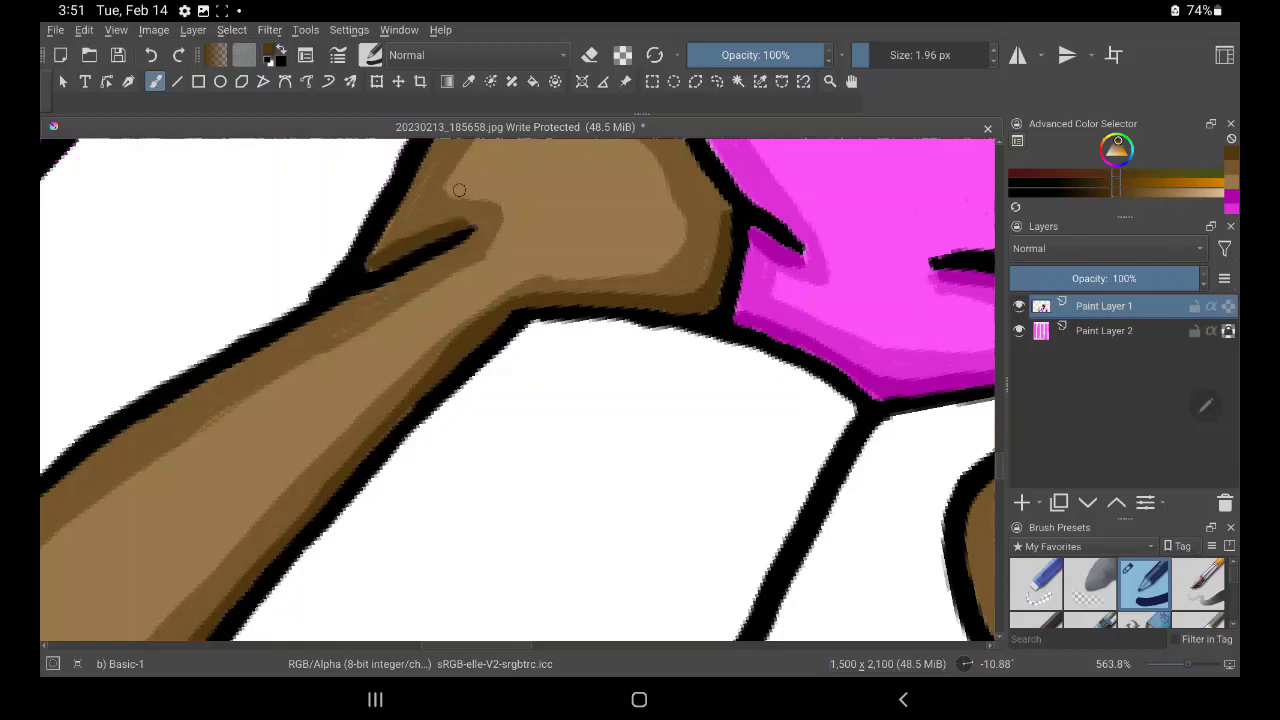
{"action": "scroll", "coordinate": [518, 390], "scroll_direction": "down", "scroll_amount": 1}
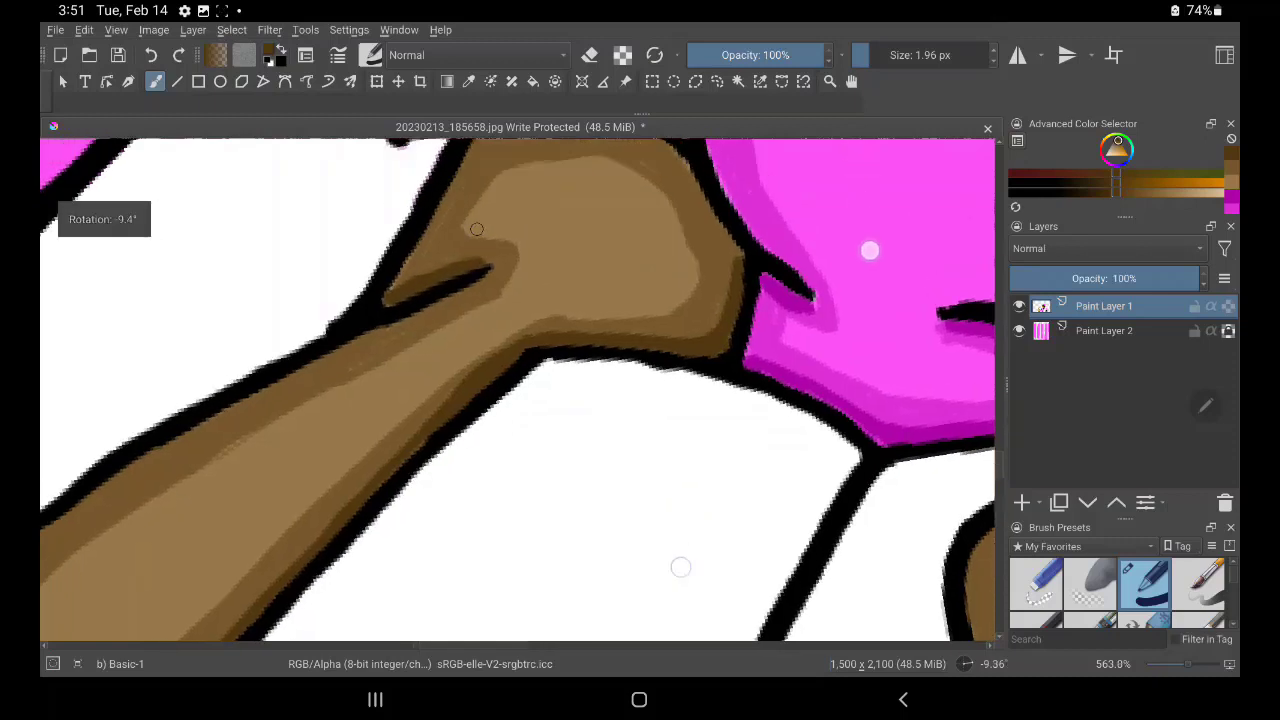
{"action": "scroll", "coordinate": [518, 390], "scroll_direction": "down", "scroll_amount": 1}
{"action": "mouse_move", "coordinate": [515, 201]}
{"action": "left_mouse_down"}
{"action": "mouse_move", "coordinate": [640, 206]}
{"action": "mouse_move", "coordinate": [523, 200]}
{"action": "mouse_move", "coordinate": [648, 212]}
{"action": "mouse_move", "coordinate": [691, 260]}
{"action": "mouse_move", "coordinate": [671, 220]}
{"action": "mouse_move", "coordinate": [723, 329]}
{"action": "mouse_move", "coordinate": [714, 294]}
{"action": "mouse_move", "coordinate": [700, 257]}
{"action": "mouse_move", "coordinate": [731, 393]}
{"action": "left_mouse_up"}
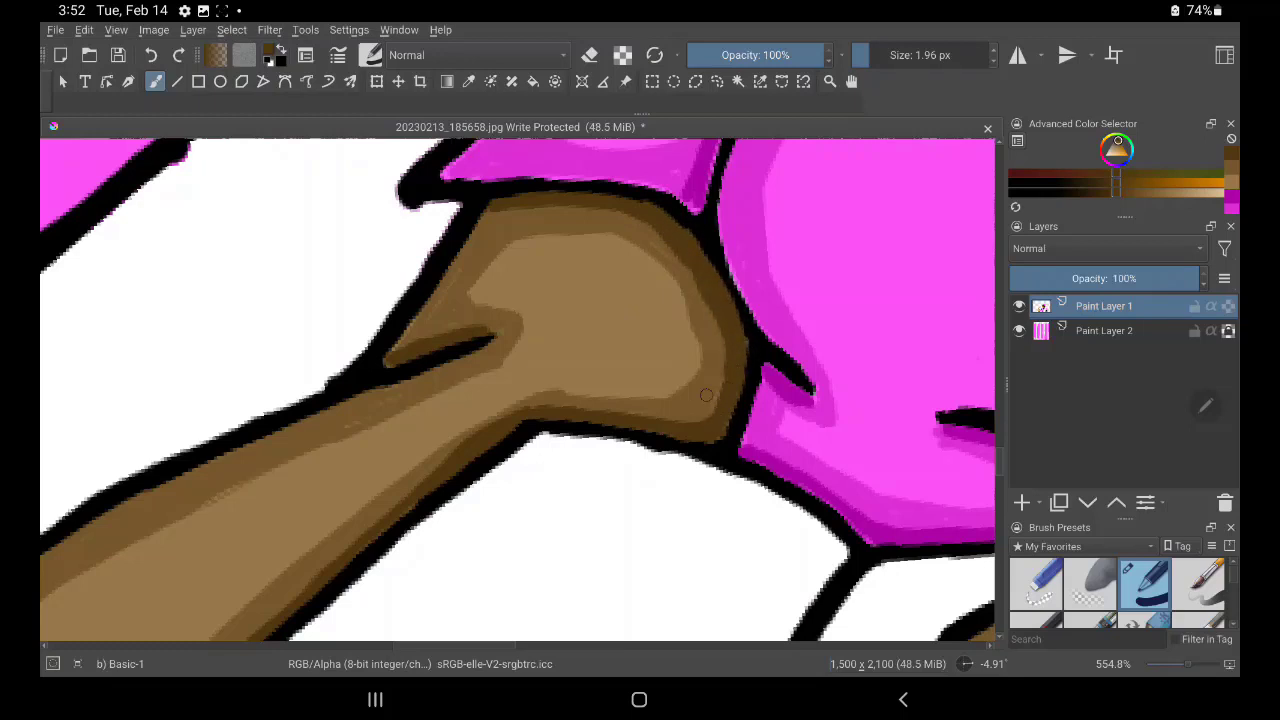
Sample the lighter forearm brown and paint a faint stroke along the forearm edge
{"action": "mouse_move", "coordinate": [706, 395]}
{"action": "left_mouse_down"}
{"action": "mouse_move", "coordinate": [811, 243]}
{"action": "mouse_move", "coordinate": [900, 180]}
{"action": "left_mouse_up"}
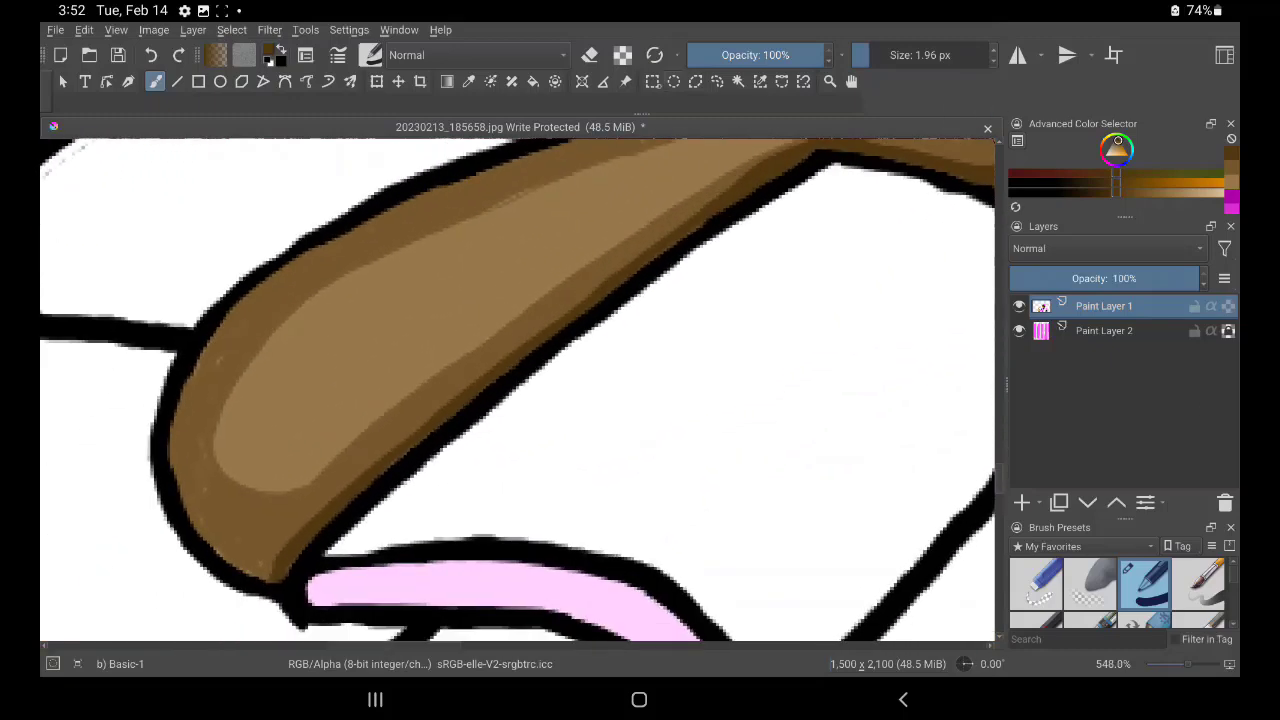
{"action": "left_click_drag", "start_coordinate": [911, 234], "coordinate": [705, 330]}
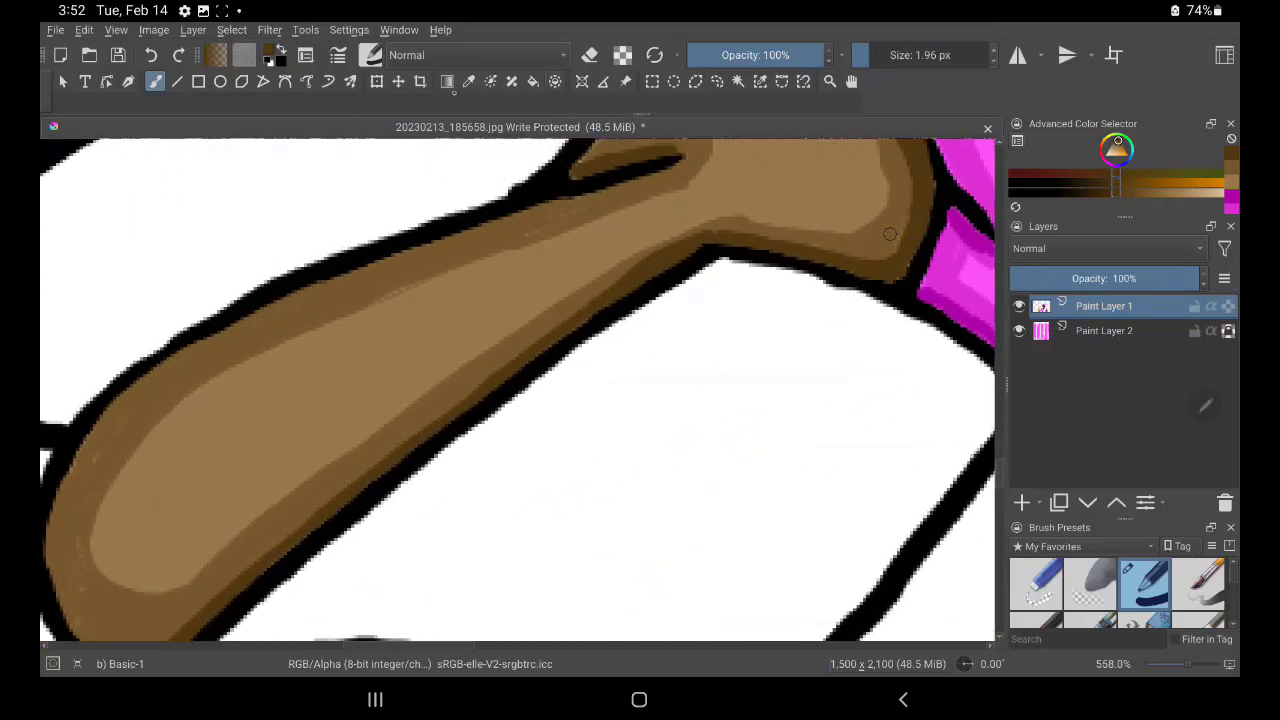
{"action": "key", "text": "p"}
{"action": "left_click", "coordinate": [763, 217]}
{"action": "key", "text": "b"}
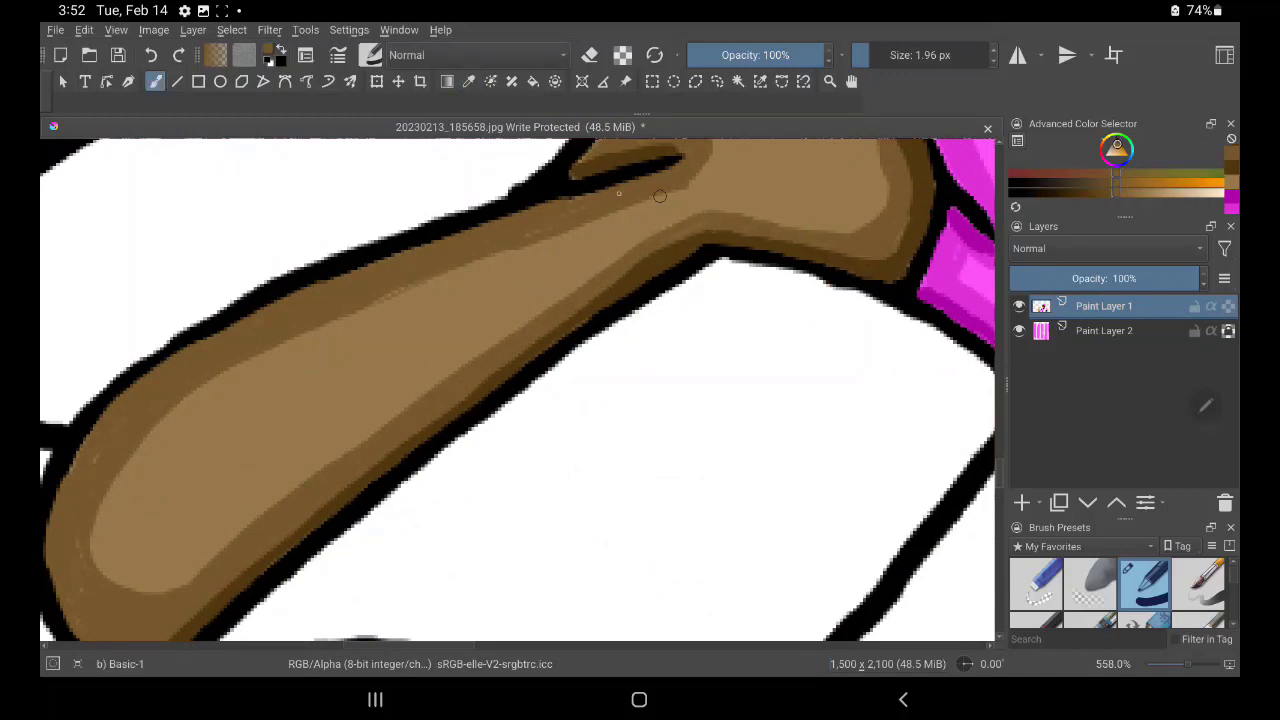
{"action": "left_click_drag", "start_coordinate": [601, 201], "coordinate": [555, 219]}
Sample the brown skin colour and paint a darker shading band under the chin
{"action": "scroll", "coordinate": [611, 617], "scroll_direction": "down", "scroll_amount": 5}
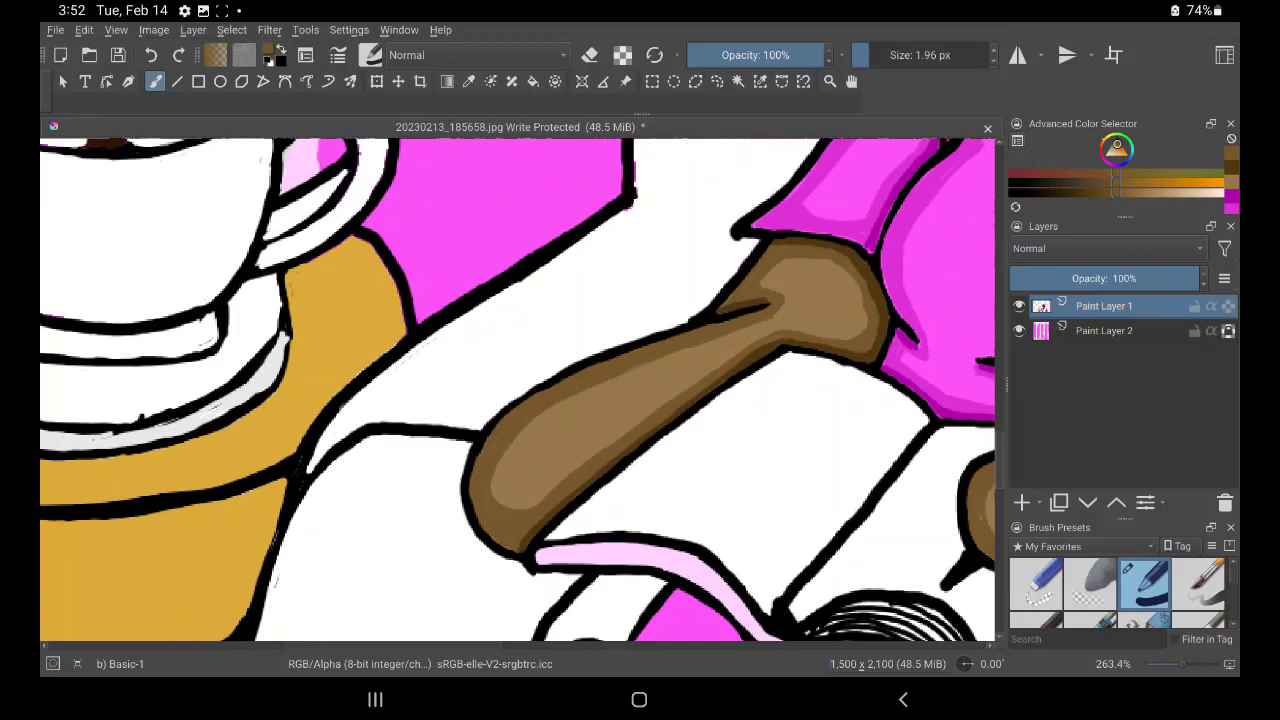
{"action": "scroll", "coordinate": [518, 393], "scroll_direction": "down", "scroll_amount": 3}
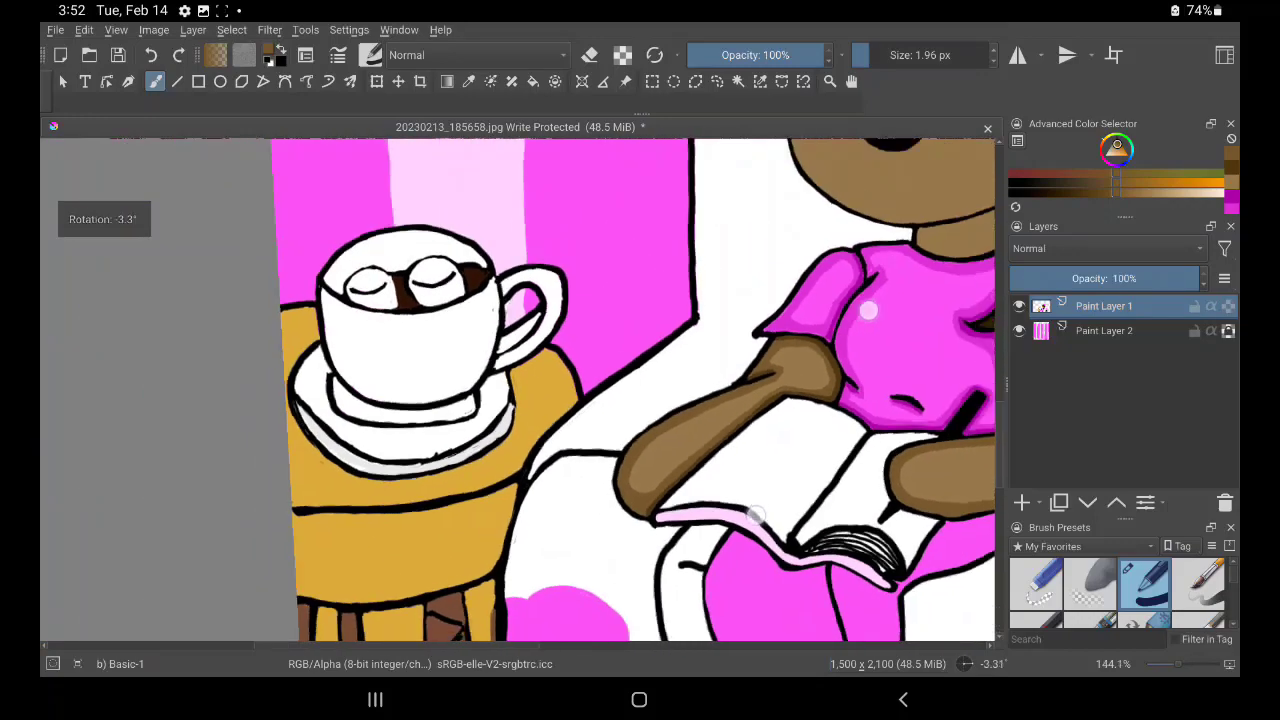
{"action": "scroll", "coordinate": [520, 393], "scroll_direction": "down", "scroll_amount": 2}
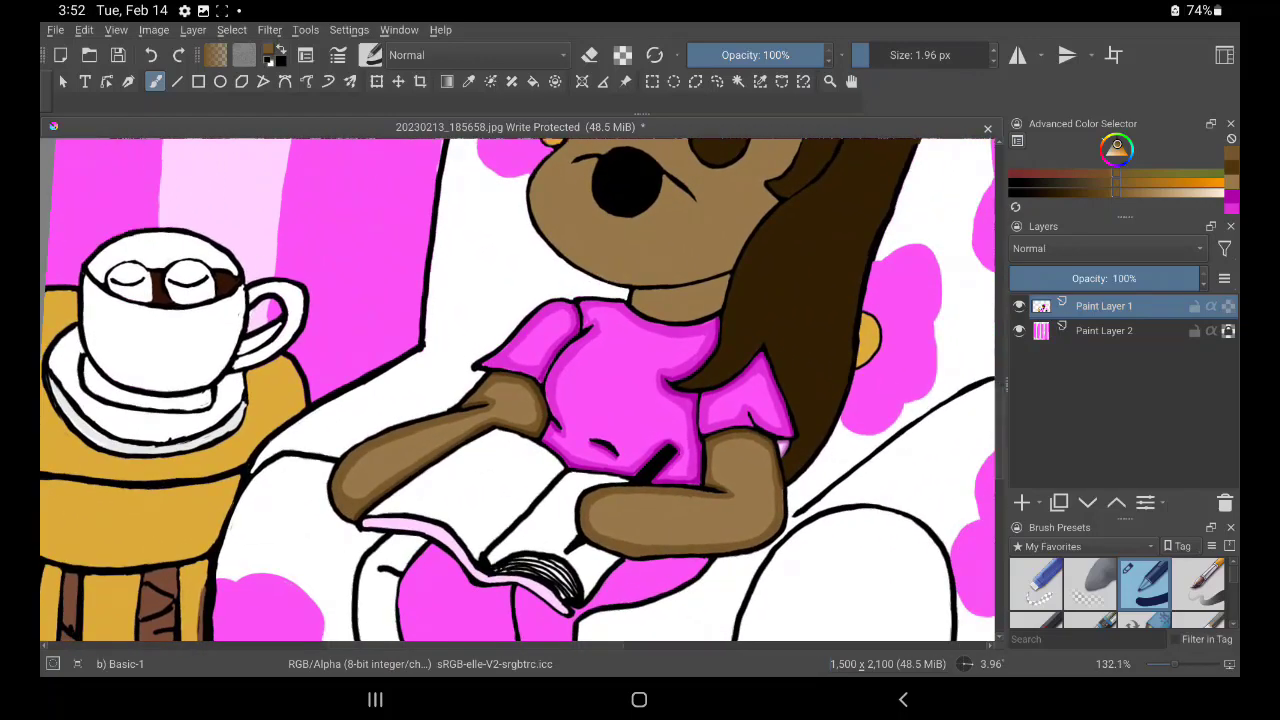
{"action": "scroll", "coordinate": [640, 412], "scroll_direction": "up", "scroll_amount": 2}
{"action": "scroll", "coordinate": [660, 400], "scroll_direction": "up", "scroll_amount": 2}
{"action": "scroll", "coordinate": [690, 390], "scroll_direction": "up", "scroll_amount": 2}
{"action": "scroll", "coordinate": [714, 386], "scroll_direction": "up", "scroll_amount": 2}
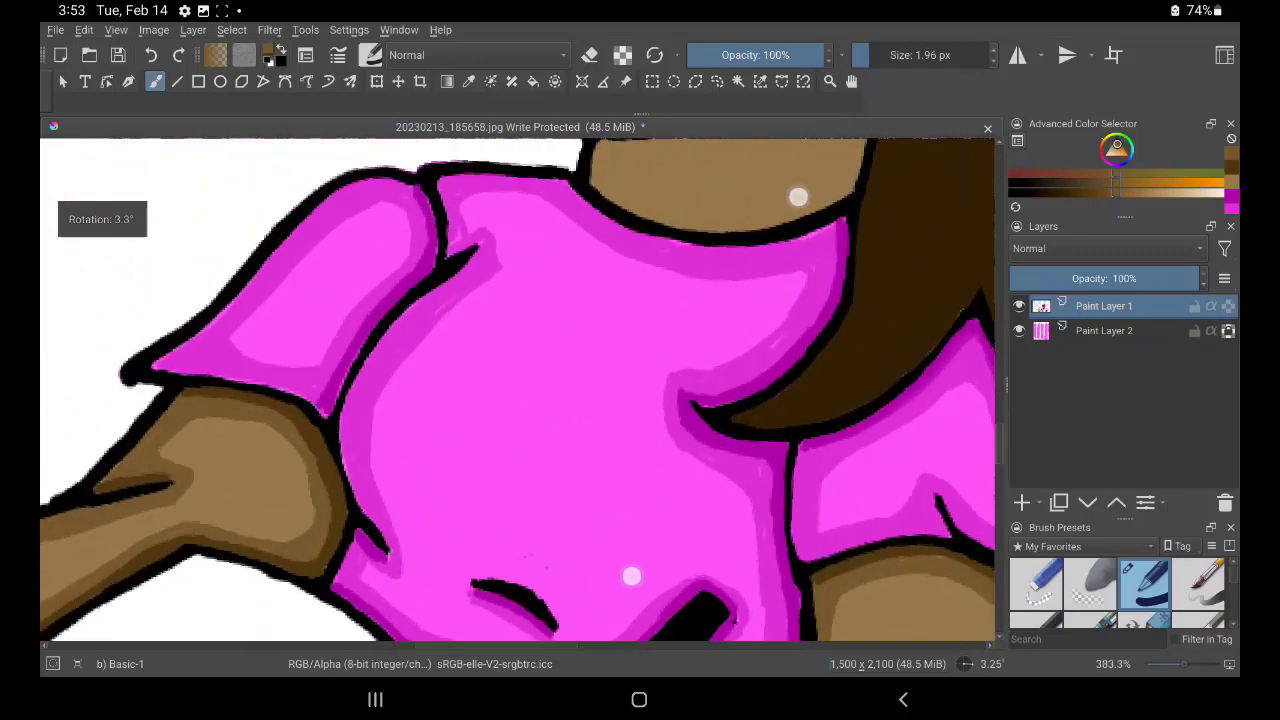
{"action": "scroll", "coordinate": [715, 386], "scroll_direction": "up", "scroll_amount": 1}
{"action": "scroll", "coordinate": [760, 270], "scroll_direction": "up", "scroll_amount": 1}
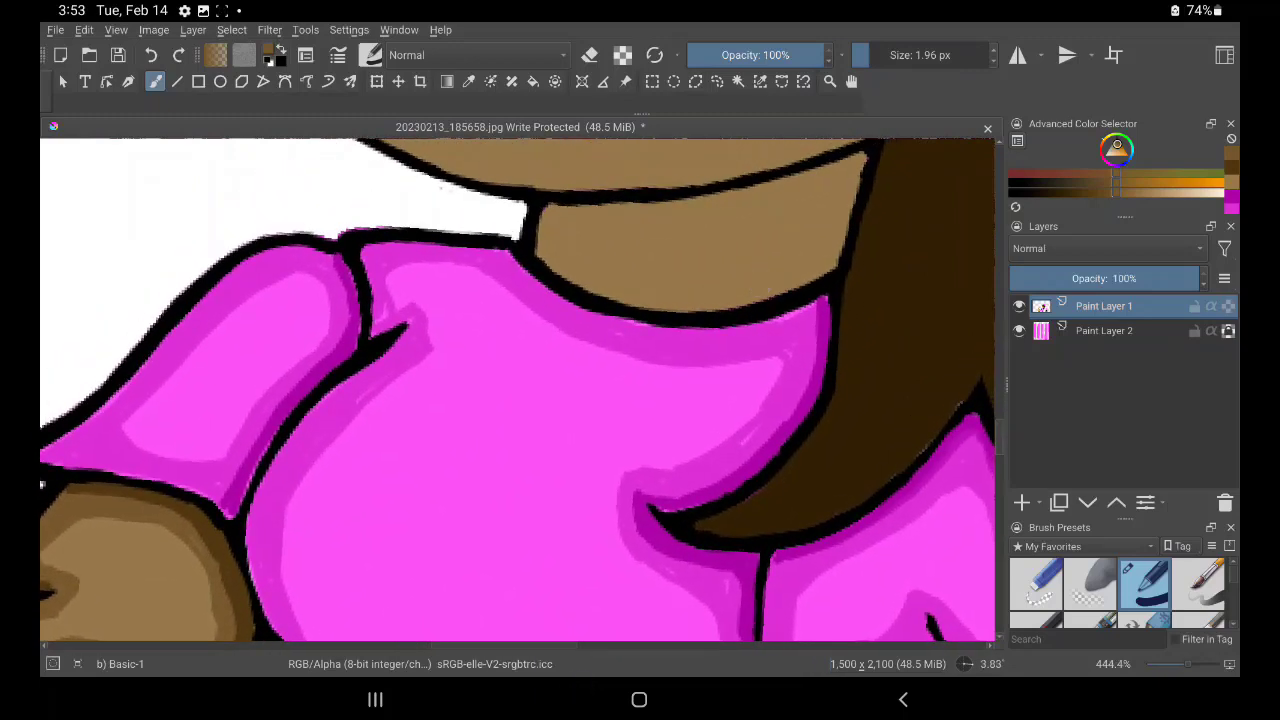
{"action": "left_click", "coordinate": [468, 81]}
{"action": "left_click", "coordinate": [152, 515]}
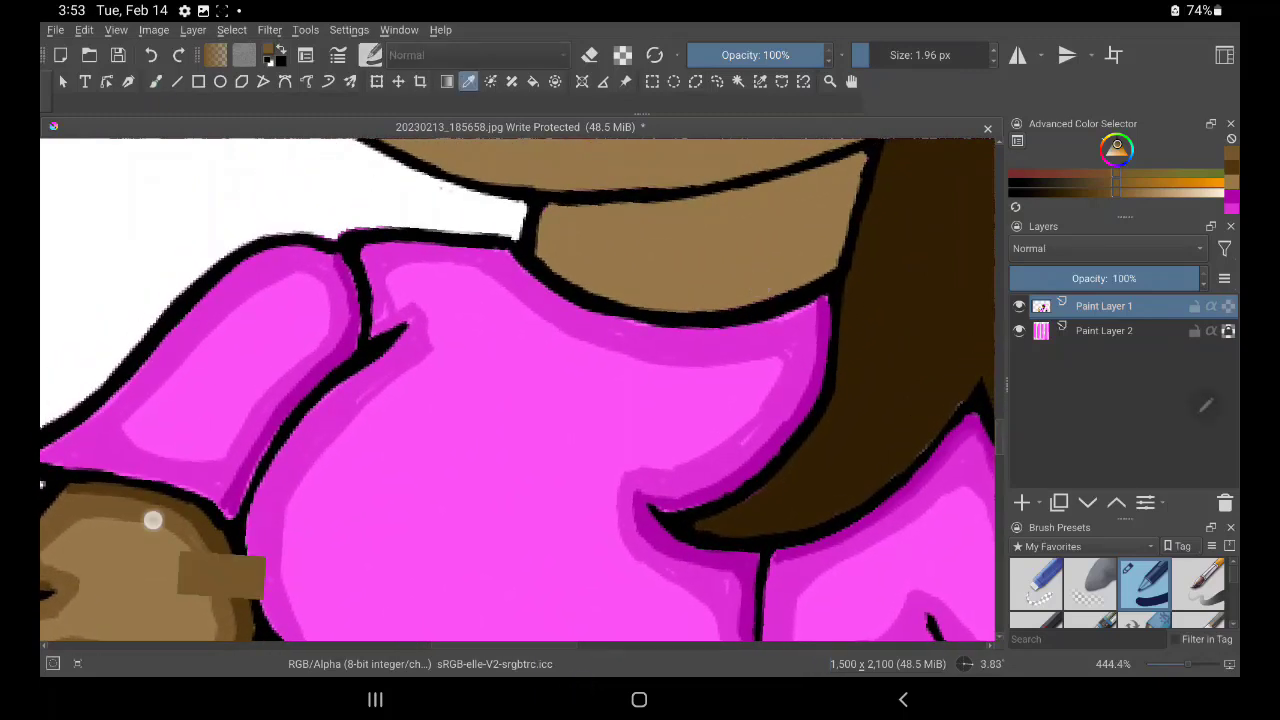
{"action": "left_click", "coordinate": [155, 81]}
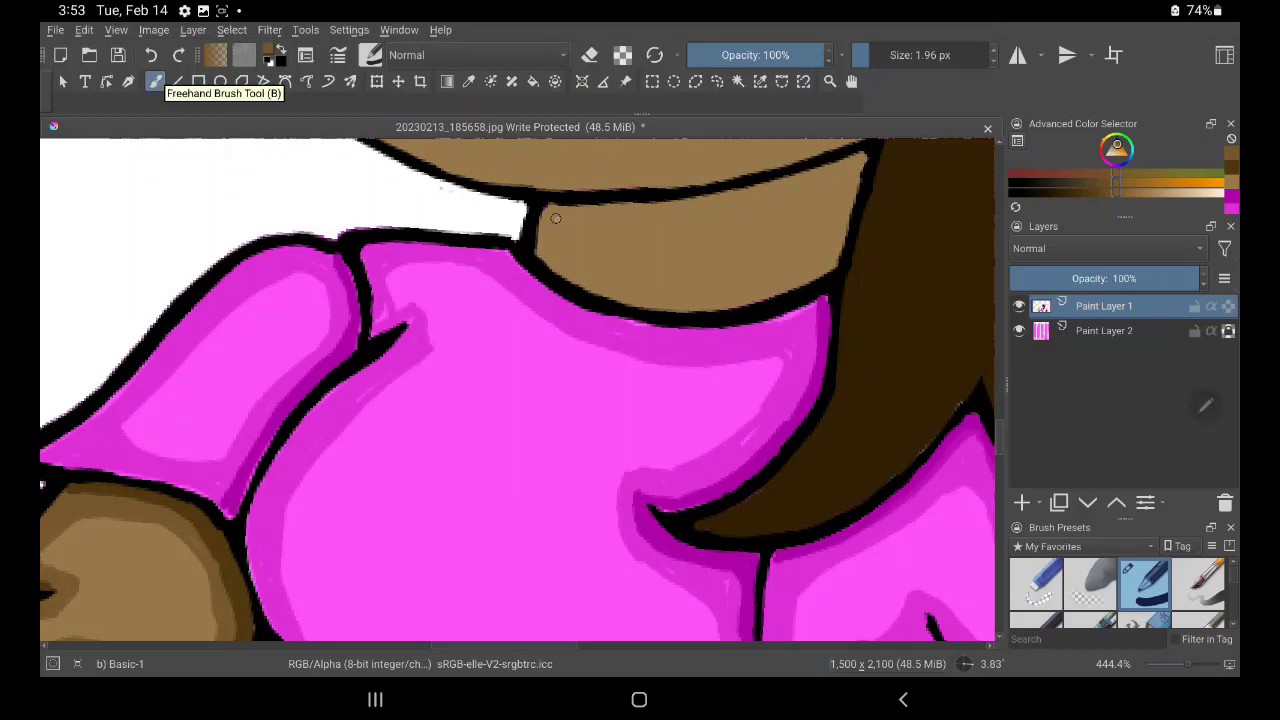
{"action": "mouse_move", "coordinate": [556, 214]}
{"action": "left_mouse_down"}
{"action": "mouse_move", "coordinate": [549, 256]}
{"action": "mouse_move", "coordinate": [619, 215]}
{"action": "mouse_move", "coordinate": [743, 209]}
{"action": "mouse_move", "coordinate": [697, 217]}
{"action": "mouse_move", "coordinate": [663, 217]}
{"action": "mouse_move", "coordinate": [778, 194]}
{"action": "mouse_move", "coordinate": [822, 246]}
{"action": "left_mouse_up"}
Extend the dark brown shading over the neck's right side, lower edge and left edge
{"action": "mouse_move", "coordinate": [830, 201]}
{"action": "left_mouse_down"}
{"action": "mouse_move", "coordinate": [846, 171]}
{"action": "mouse_move", "coordinate": [842, 239]}
{"action": "left_mouse_up"}
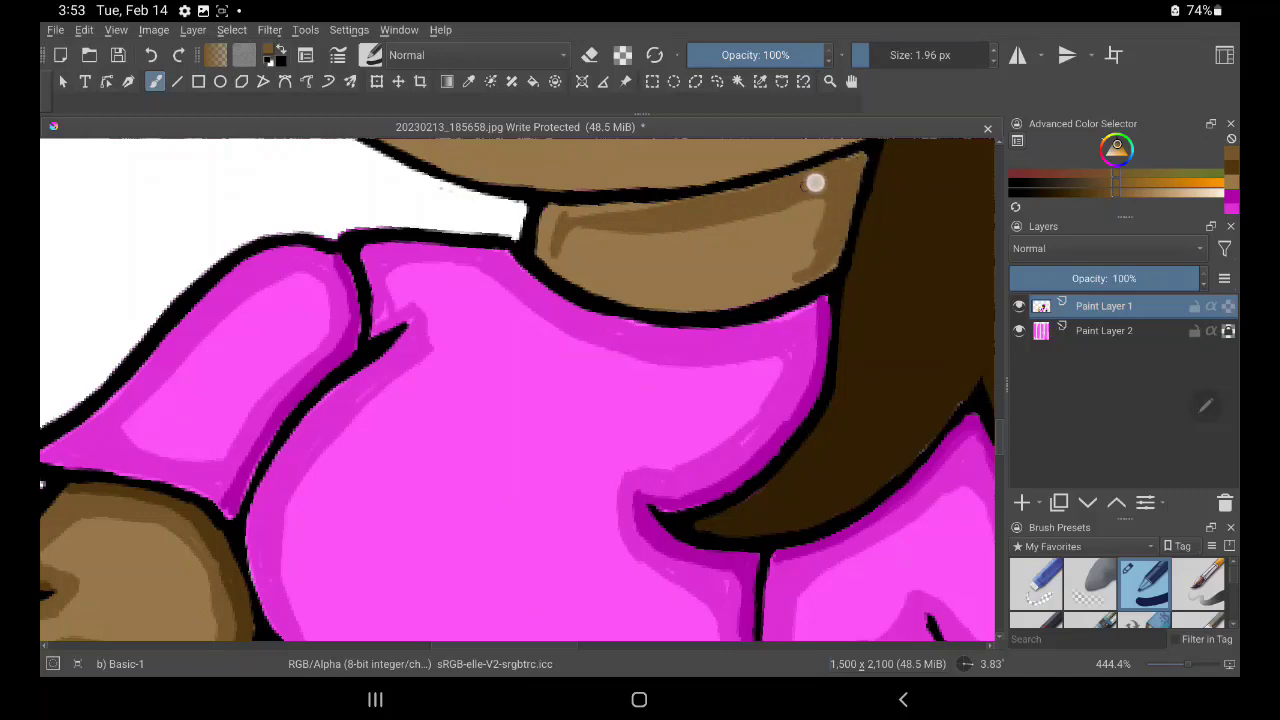
{"action": "mouse_move", "coordinate": [702, 289]}
{"action": "left_mouse_down"}
{"action": "mouse_move", "coordinate": [781, 273]}
{"action": "mouse_move", "coordinate": [700, 294]}
{"action": "left_mouse_up"}
{"action": "left_click_drag", "start_coordinate": [822, 266], "coordinate": [717, 306]}
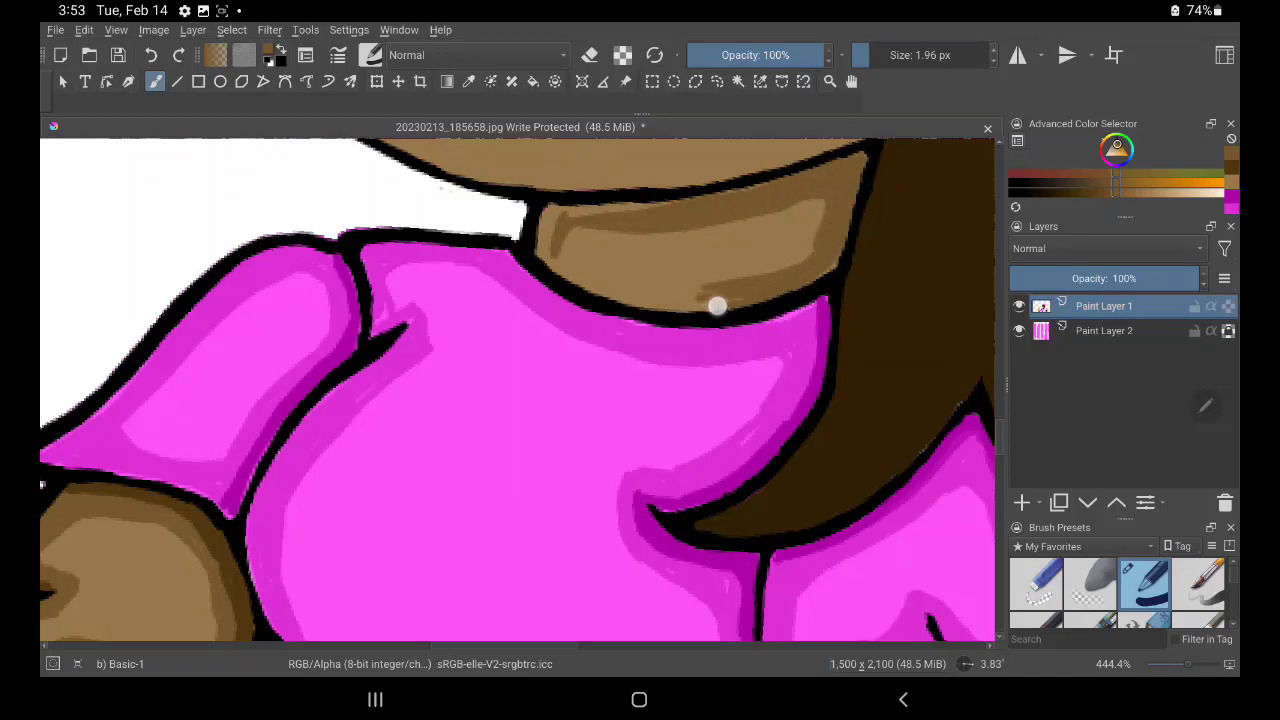
{"action": "mouse_move", "coordinate": [555, 248]}
{"action": "left_mouse_down"}
{"action": "mouse_move", "coordinate": [643, 291]}
{"action": "mouse_move", "coordinate": [700, 286]}
{"action": "mouse_move", "coordinate": [602, 278]}
{"action": "left_mouse_up"}
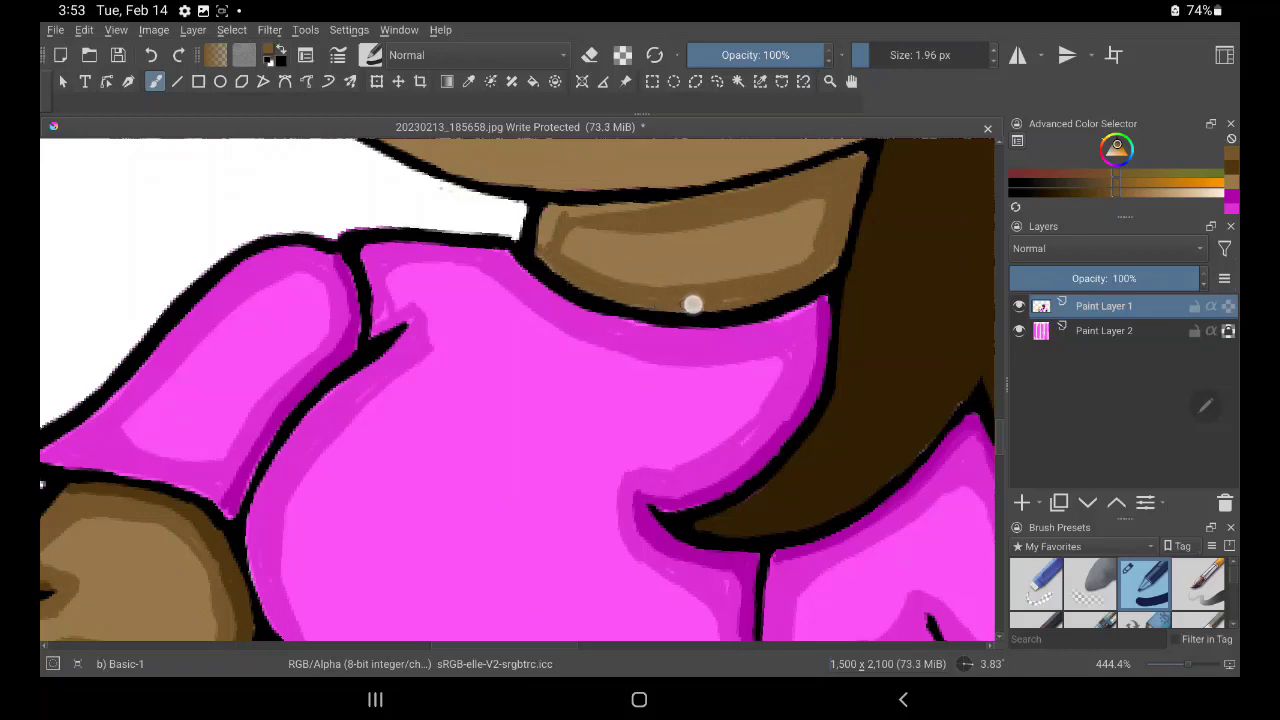
{"action": "left_click_drag", "start_coordinate": [544, 240], "coordinate": [571, 271]}
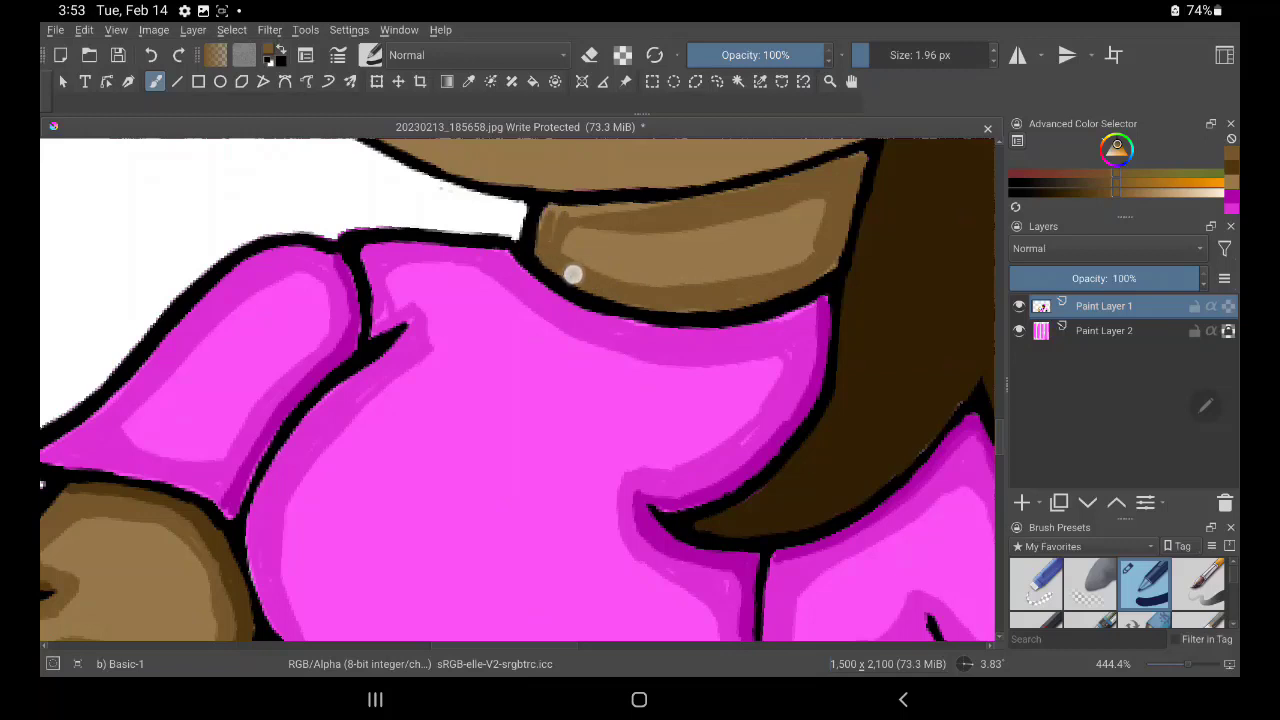
{"action": "left_click_drag", "start_coordinate": [551, 206], "coordinate": [640, 208]}
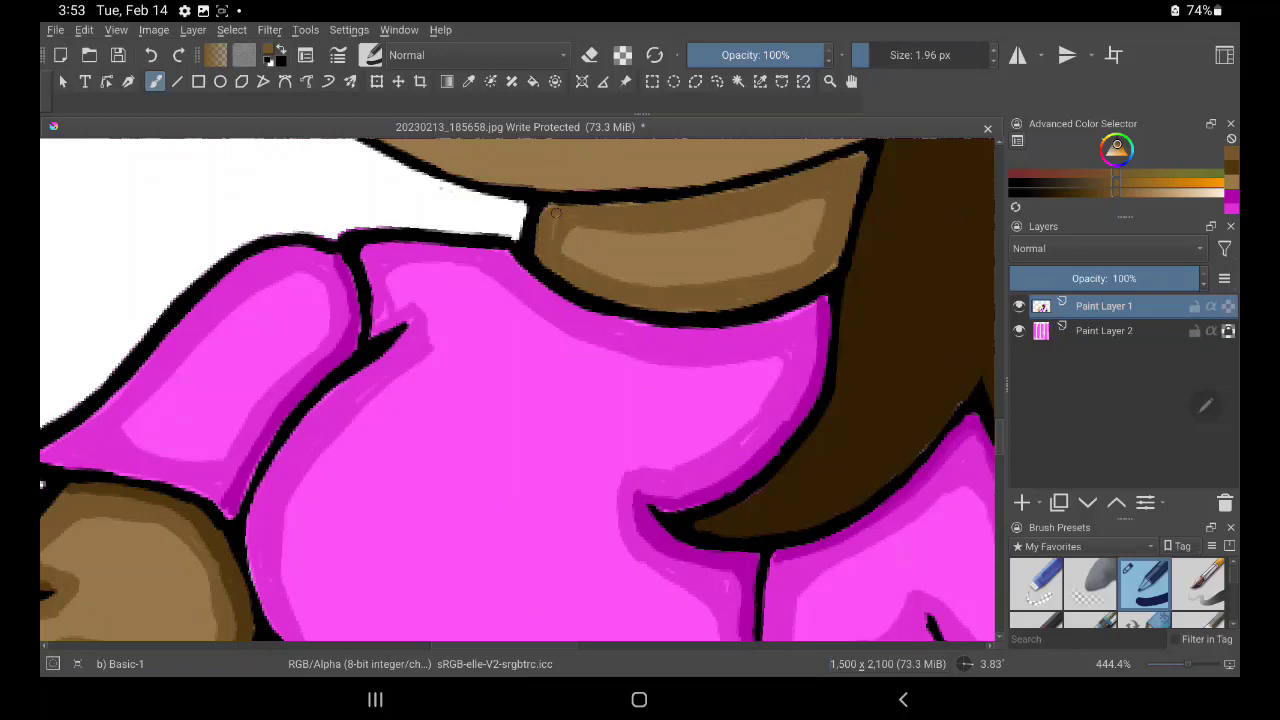
Resample the skin brown and darken the neck band's top edge and lower-right corner
{"action": "key", "text": "p"}
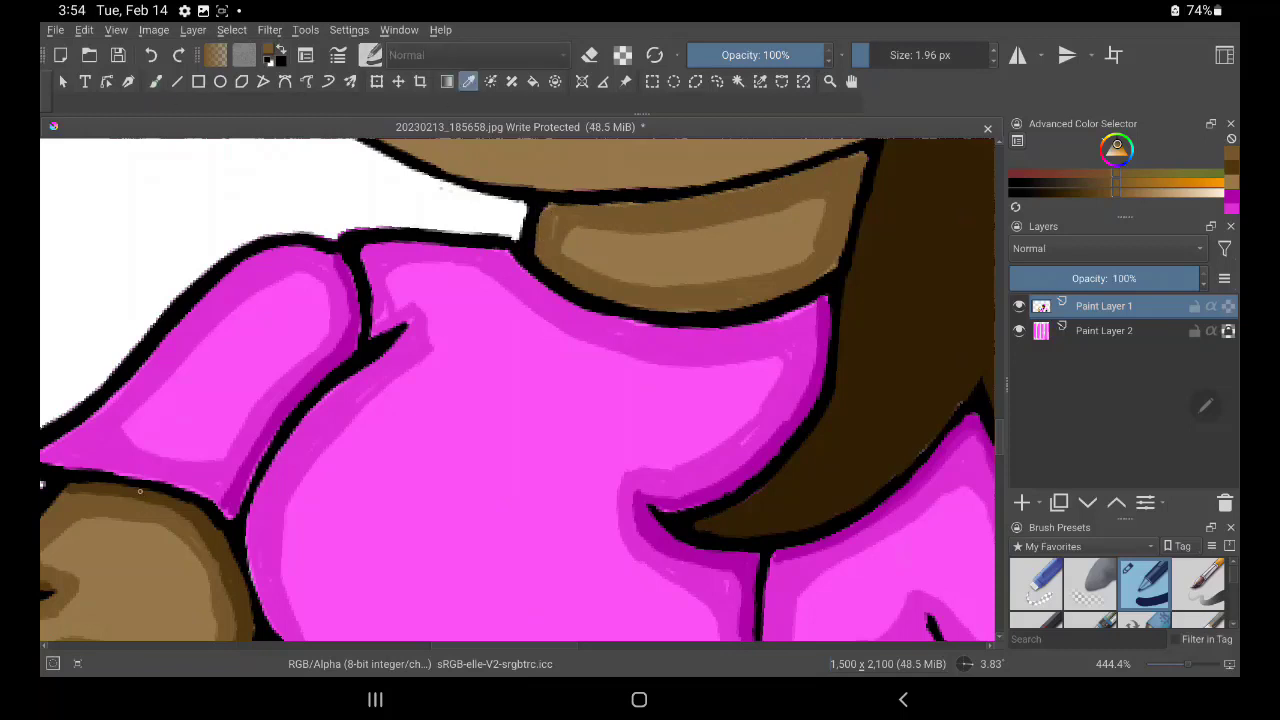
{"action": "left_click", "coordinate": [140, 491]}
{"action": "key", "text": "b"}
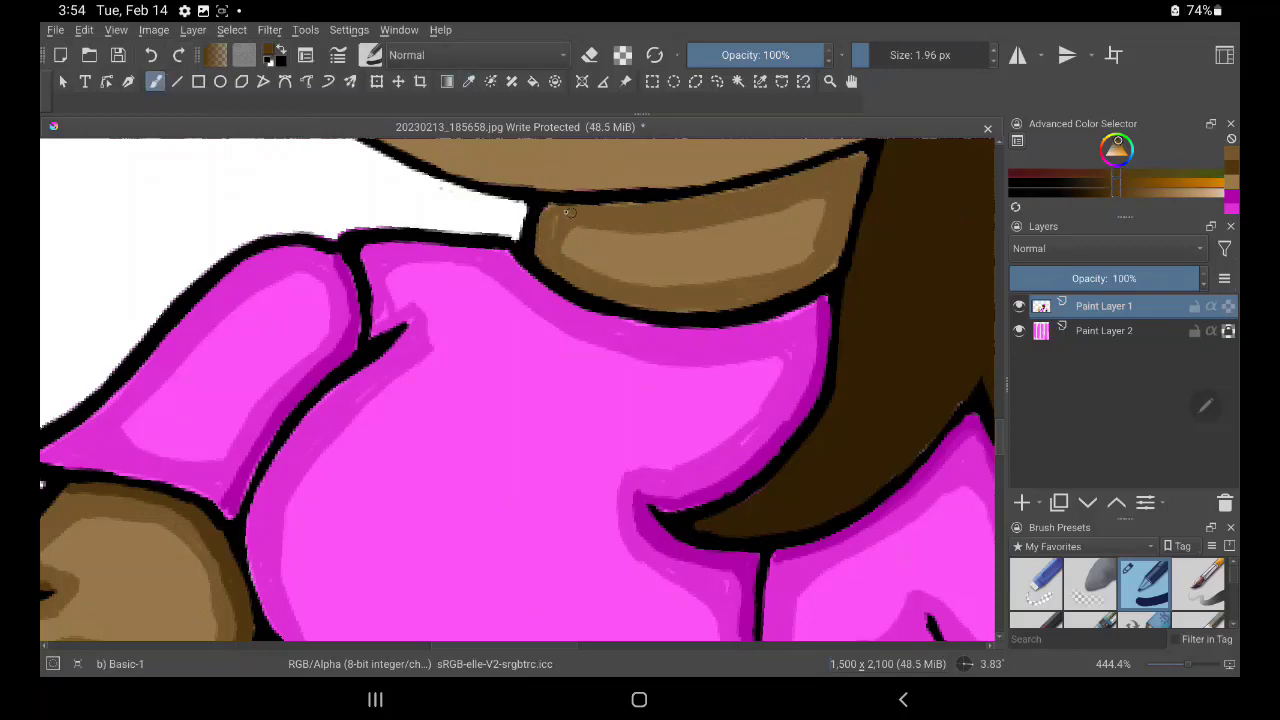
{"action": "mouse_move", "coordinate": [566, 212]}
{"action": "left_mouse_down"}
{"action": "mouse_move", "coordinate": [591, 206]}
{"action": "mouse_move", "coordinate": [554, 206]}
{"action": "mouse_move", "coordinate": [683, 206]}
{"action": "mouse_move", "coordinate": [661, 205]}
{"action": "mouse_move", "coordinate": [814, 171]}
{"action": "mouse_move", "coordinate": [771, 191]}
{"action": "mouse_move", "coordinate": [861, 158]}
{"action": "left_mouse_up"}
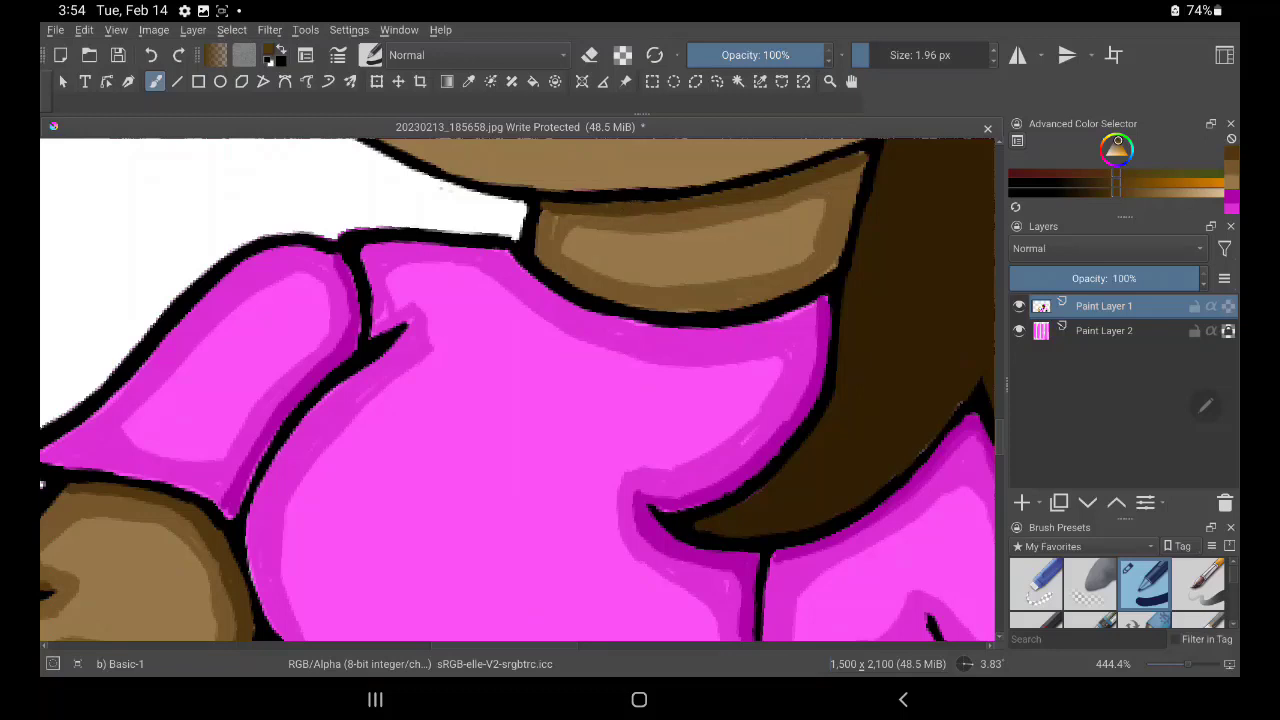
{"action": "left_click_drag", "start_coordinate": [829, 268], "coordinate": [766, 294]}
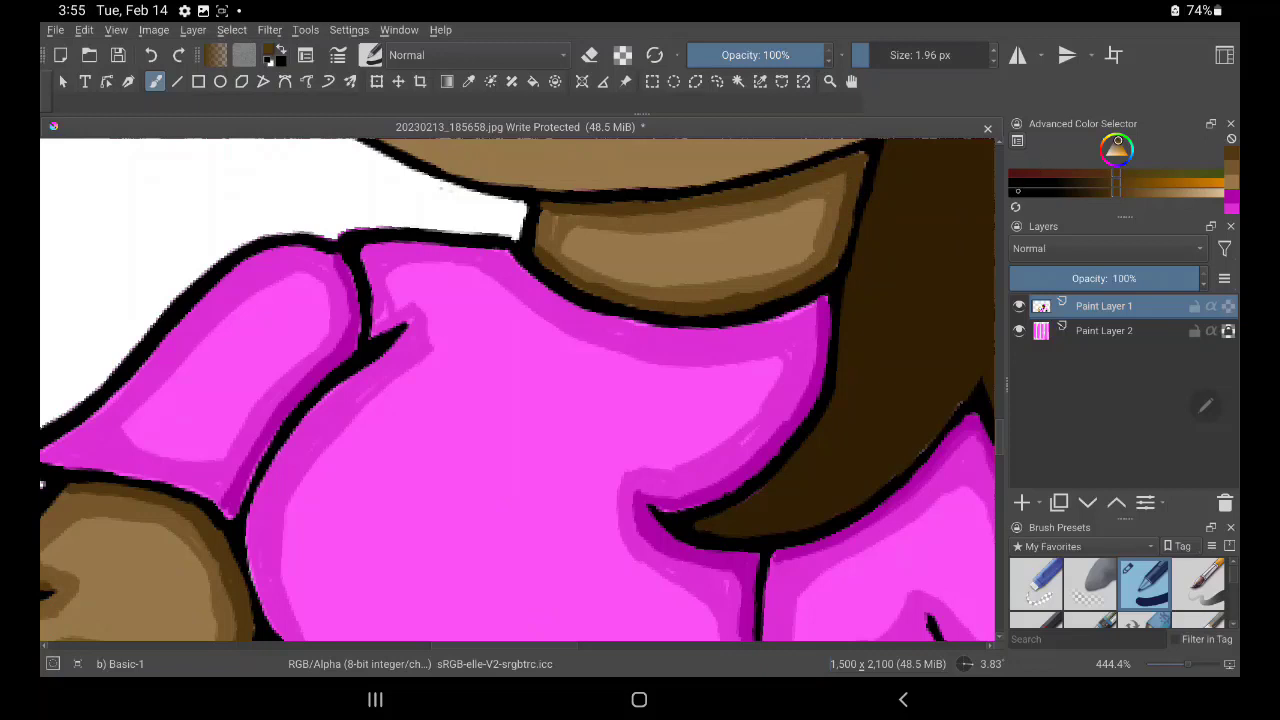
In black, redraw the outline beside the neck and the shirt's shoulder crease thicker
{"action": "key", "text": "d"}
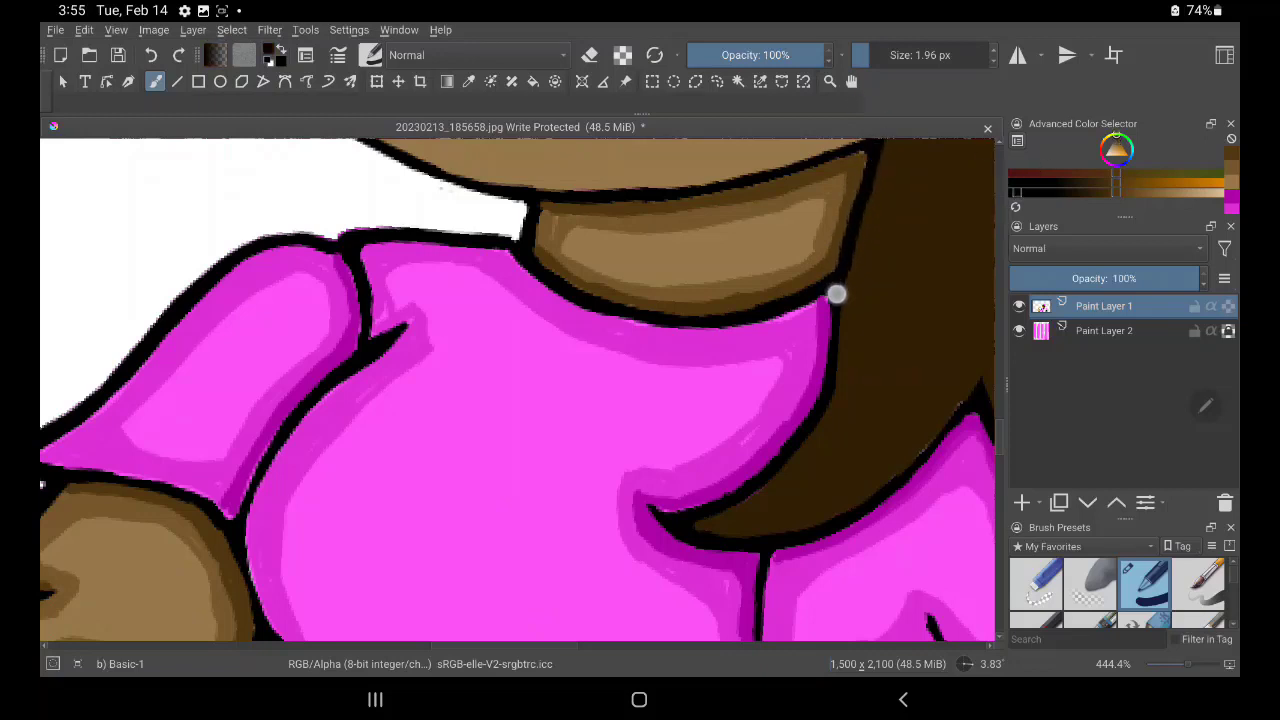
{"action": "left_click_drag", "start_coordinate": [836, 294], "coordinate": [858, 200]}
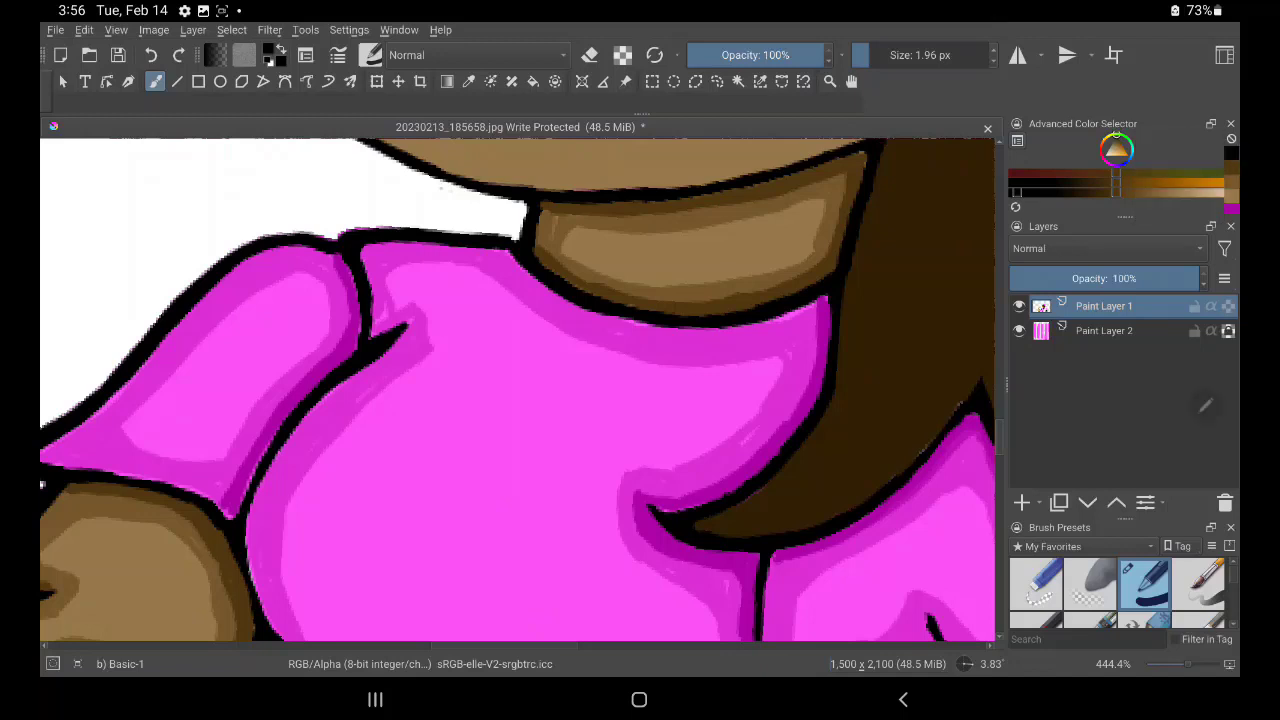
{"action": "left_click_drag", "start_coordinate": [354, 267], "coordinate": [358, 360]}
Sample the shirt magenta and paint over the black outline under the collar and down the right side
{"action": "key", "text": "p"}
{"action": "left_click", "coordinate": [338, 352]}
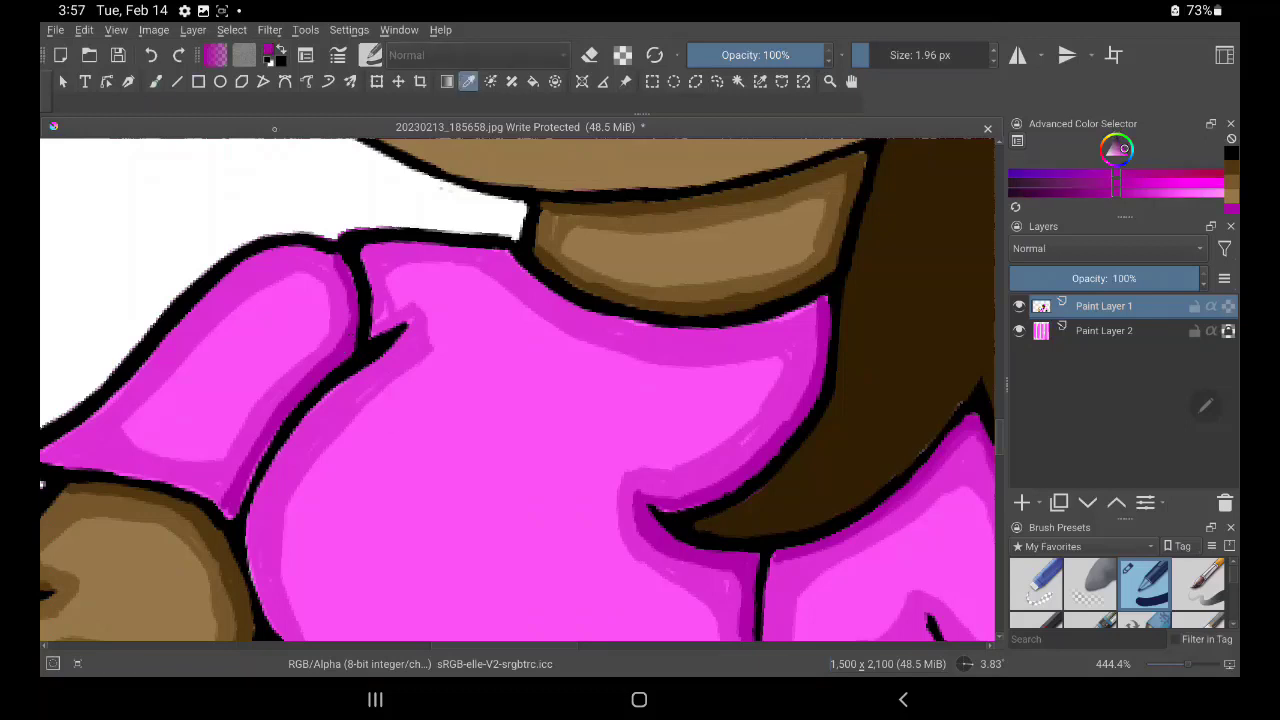
{"action": "left_click", "coordinate": [155, 81]}
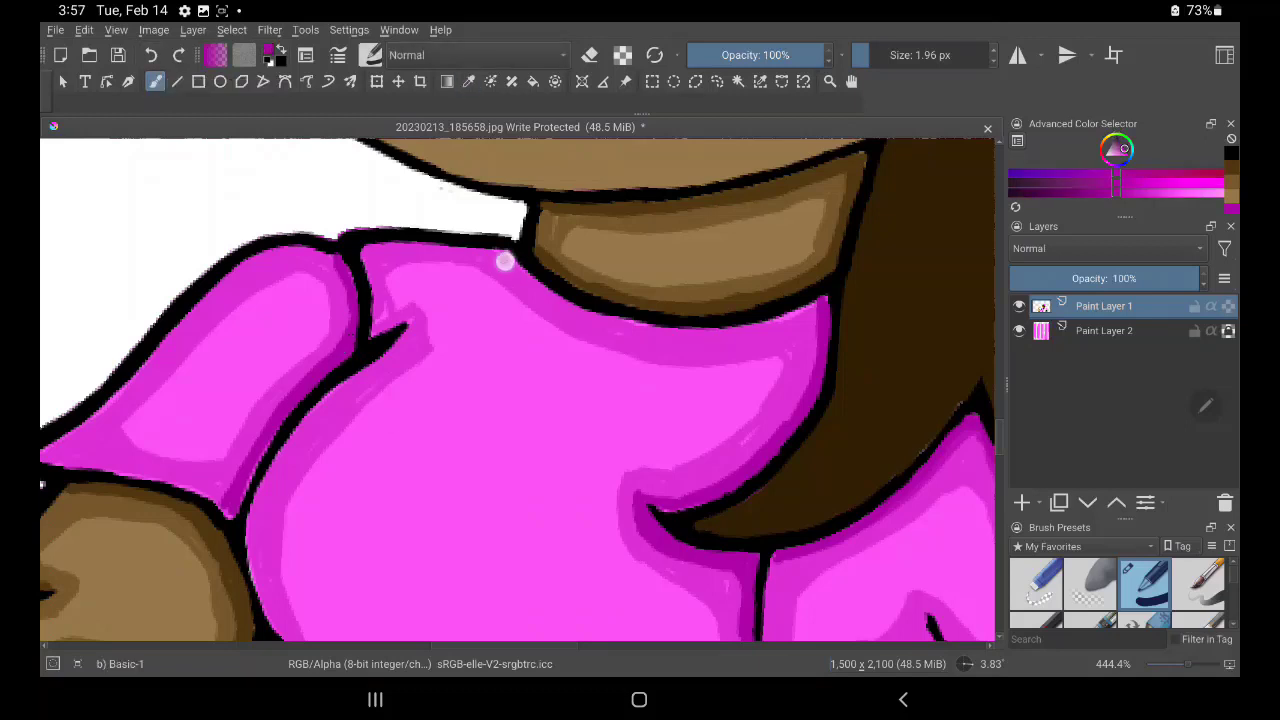
{"action": "left_click_drag", "start_coordinate": [505, 261], "coordinate": [650, 335]}
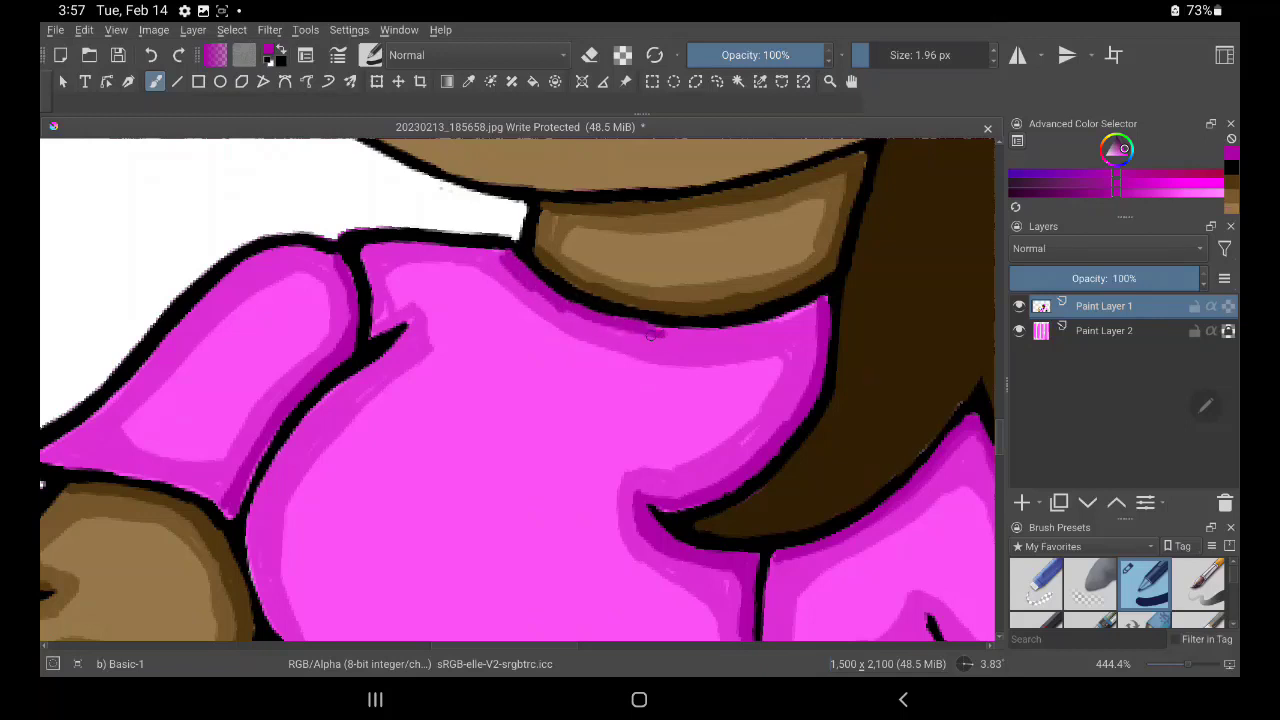
{"action": "mouse_move", "coordinate": [566, 306]}
{"action": "left_mouse_down"}
{"action": "mouse_move", "coordinate": [637, 329]}
{"action": "mouse_move", "coordinate": [737, 329]}
{"action": "mouse_move", "coordinate": [817, 300]}
{"action": "mouse_move", "coordinate": [709, 335]}
{"action": "left_mouse_up"}
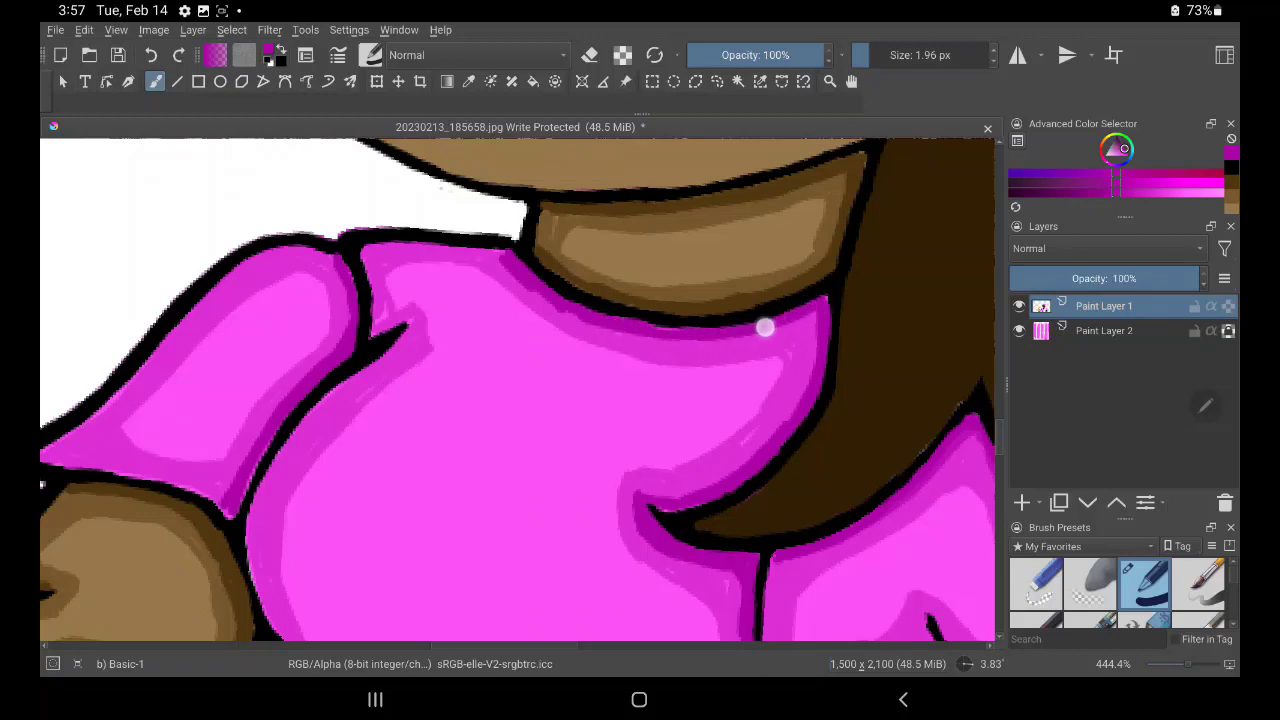
{"action": "mouse_move", "coordinate": [817, 303]}
{"action": "left_mouse_down"}
{"action": "mouse_move", "coordinate": [803, 409]}
{"action": "mouse_move", "coordinate": [749, 458]}
{"action": "left_mouse_up"}
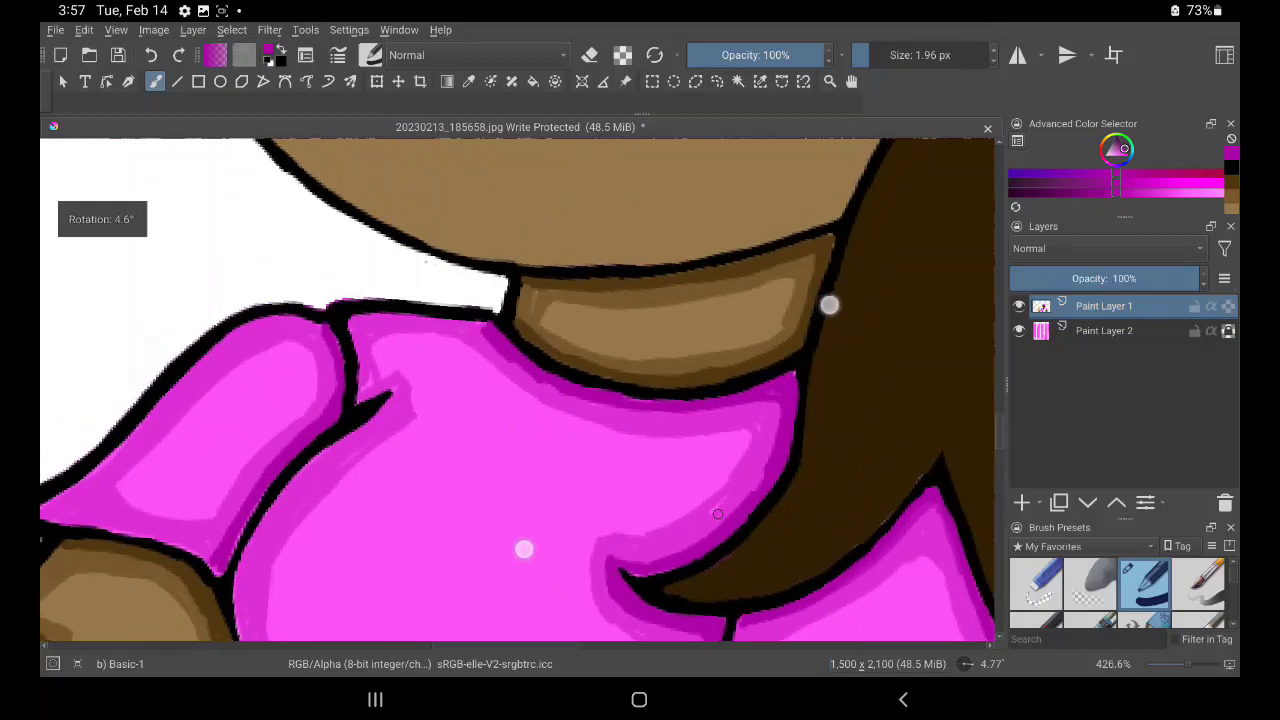
{"action": "left_click_drag", "start_coordinate": [523, 450], "coordinate": [500, 546]}
Sample the bear's brown skin colour and centre the view on the nose
{"action": "left_click", "coordinate": [469, 81]}
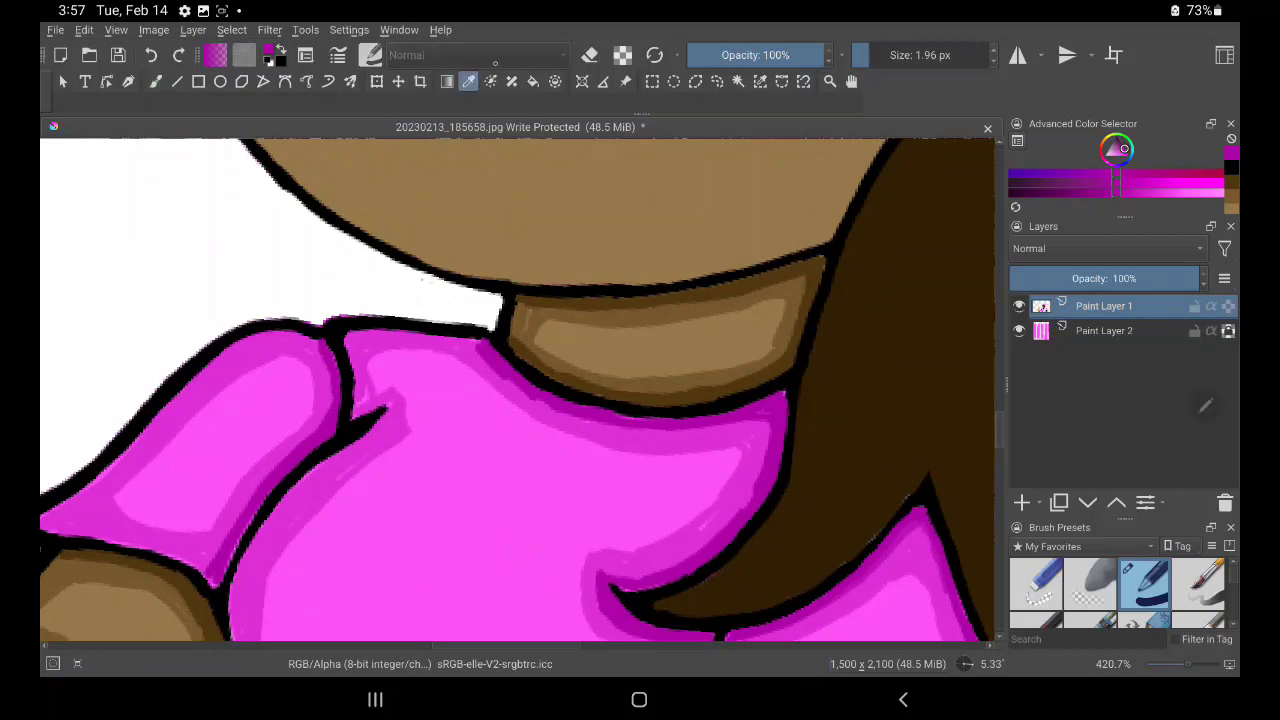
{"action": "left_click", "coordinate": [530, 325]}
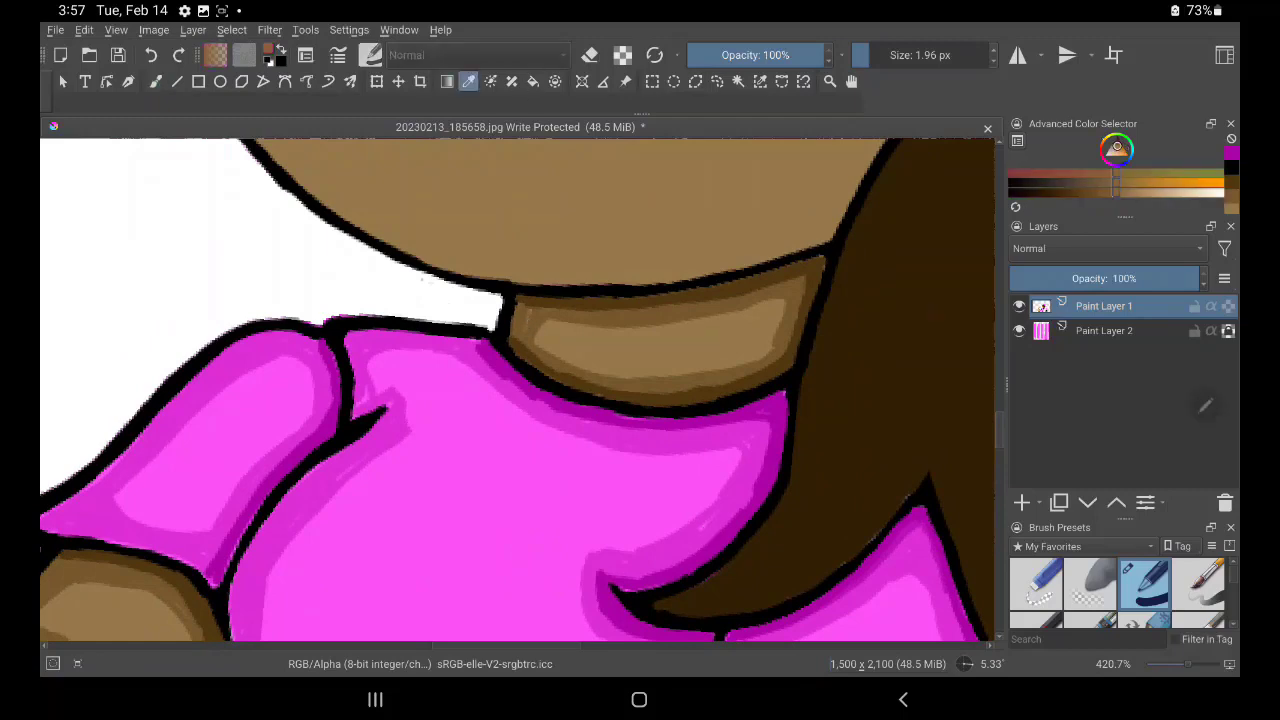
{"action": "left_click_drag", "start_coordinate": [700, 214], "coordinate": [857, 369]}
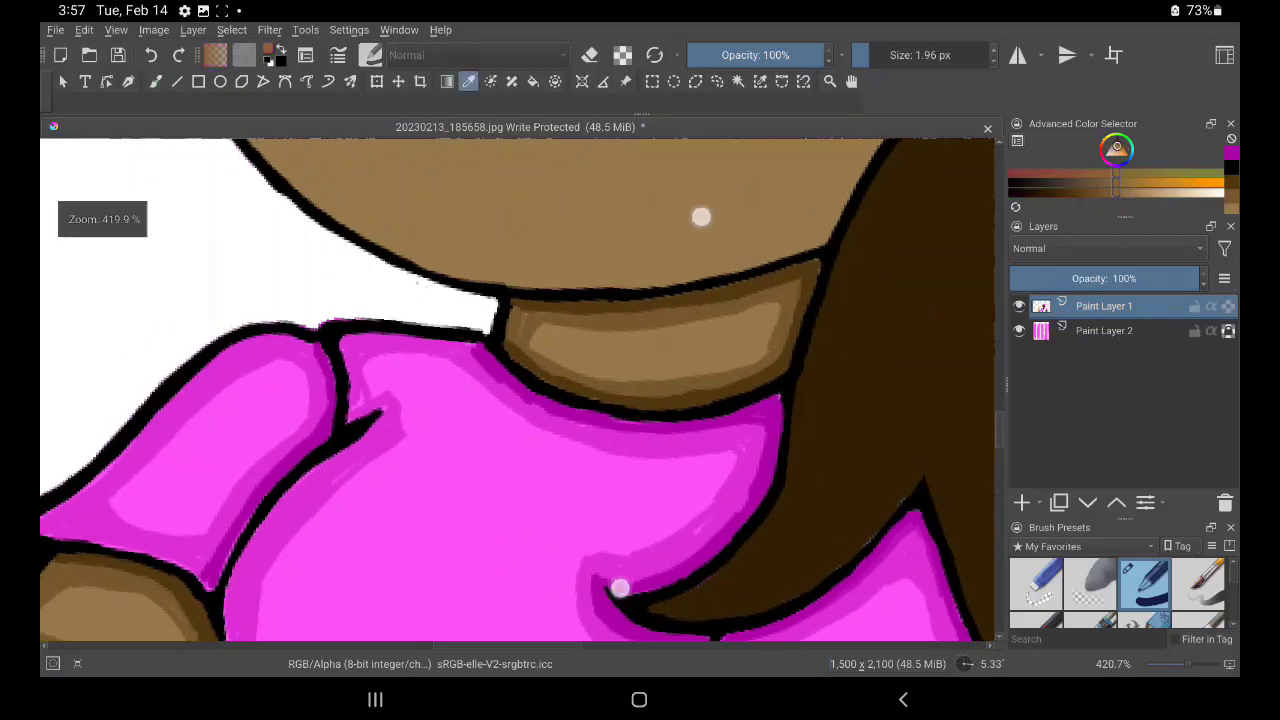
{"action": "mouse_move", "coordinate": [843, 173]}
{"action": "left_mouse_down"}
{"action": "mouse_move", "coordinate": [923, 311]}
{"action": "mouse_move", "coordinate": [945, 320]}
{"action": "left_mouse_up"}
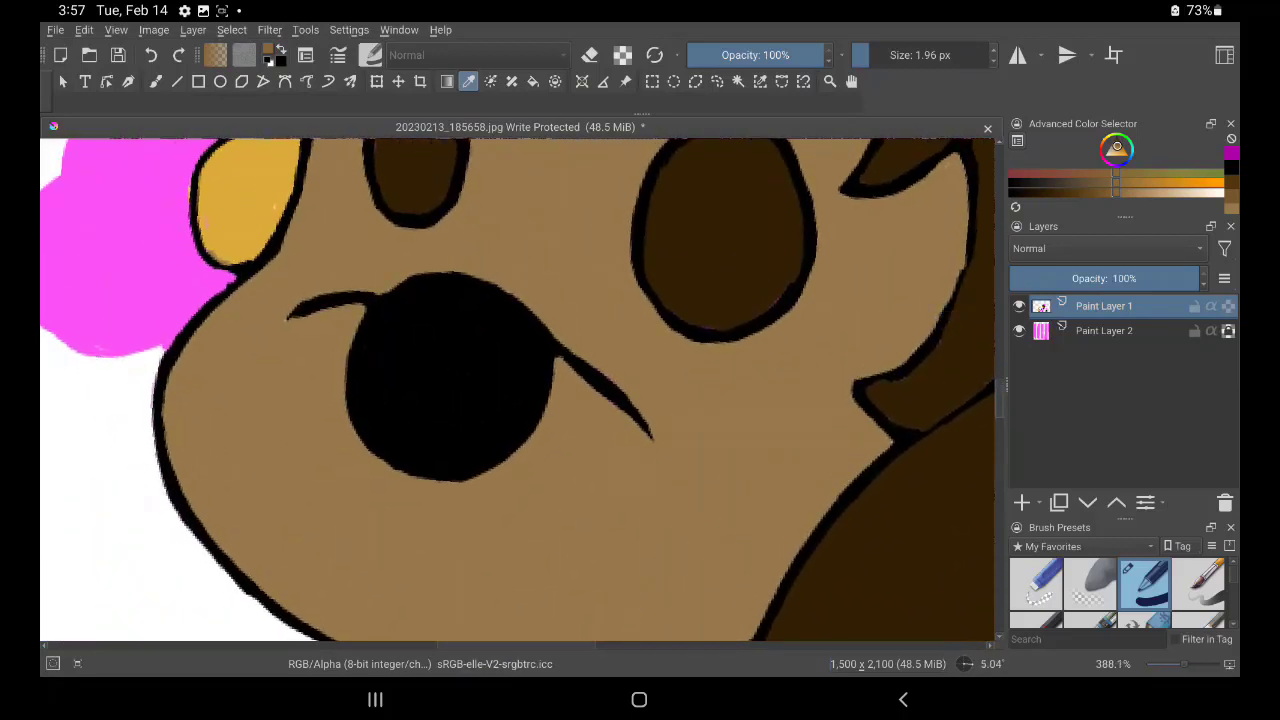
{"action": "left_click", "coordinate": [155, 81]}
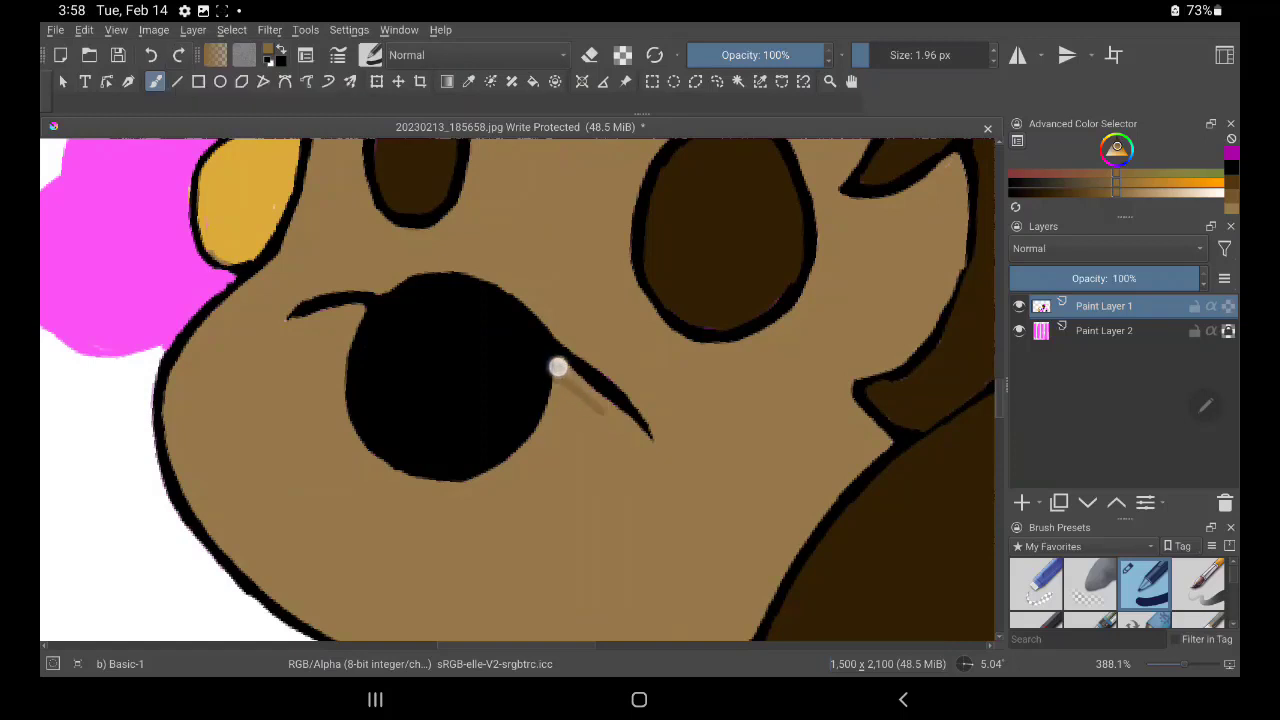
Shade brown along the curved mouth lines to the left and right of the nose
{"action": "left_click_drag", "start_coordinate": [560, 371], "coordinate": [645, 436]}
{"action": "left_click_drag", "start_coordinate": [559, 368], "coordinate": [641, 434]}
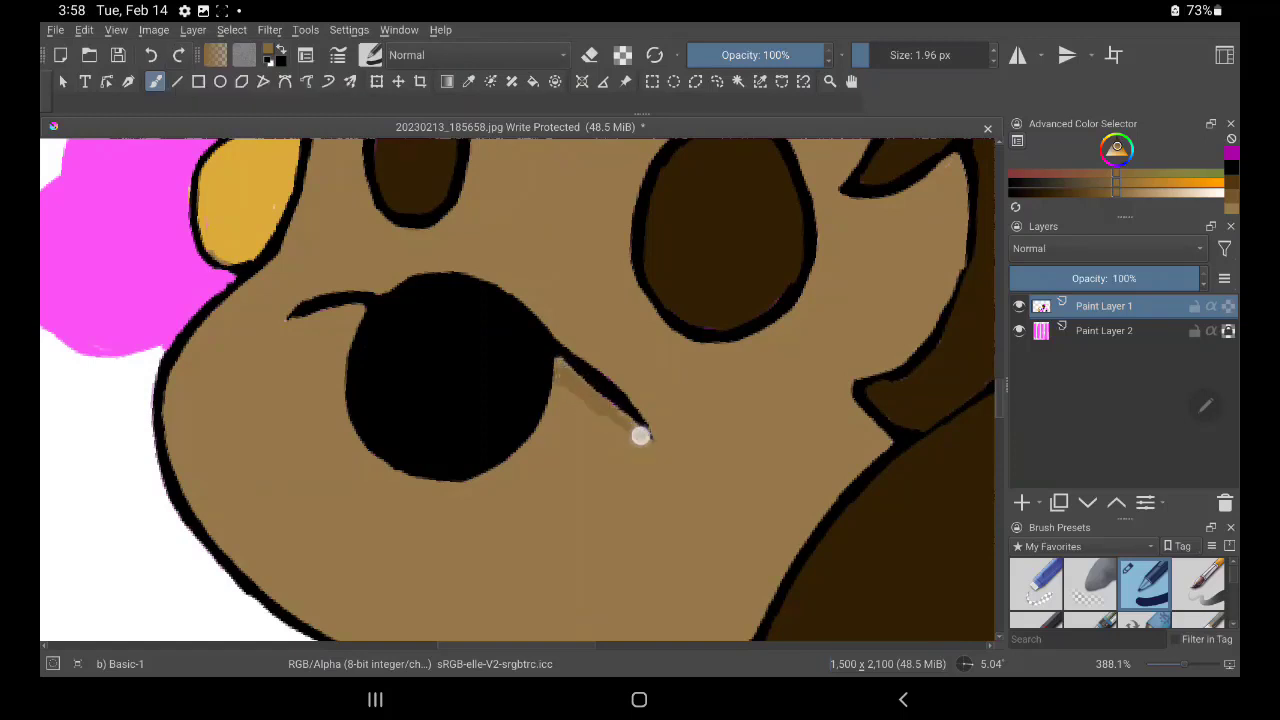
{"action": "mouse_move", "coordinate": [301, 314]}
{"action": "left_mouse_down"}
{"action": "mouse_move", "coordinate": [357, 310]}
{"action": "mouse_move", "coordinate": [292, 314]}
{"action": "left_mouse_up"}
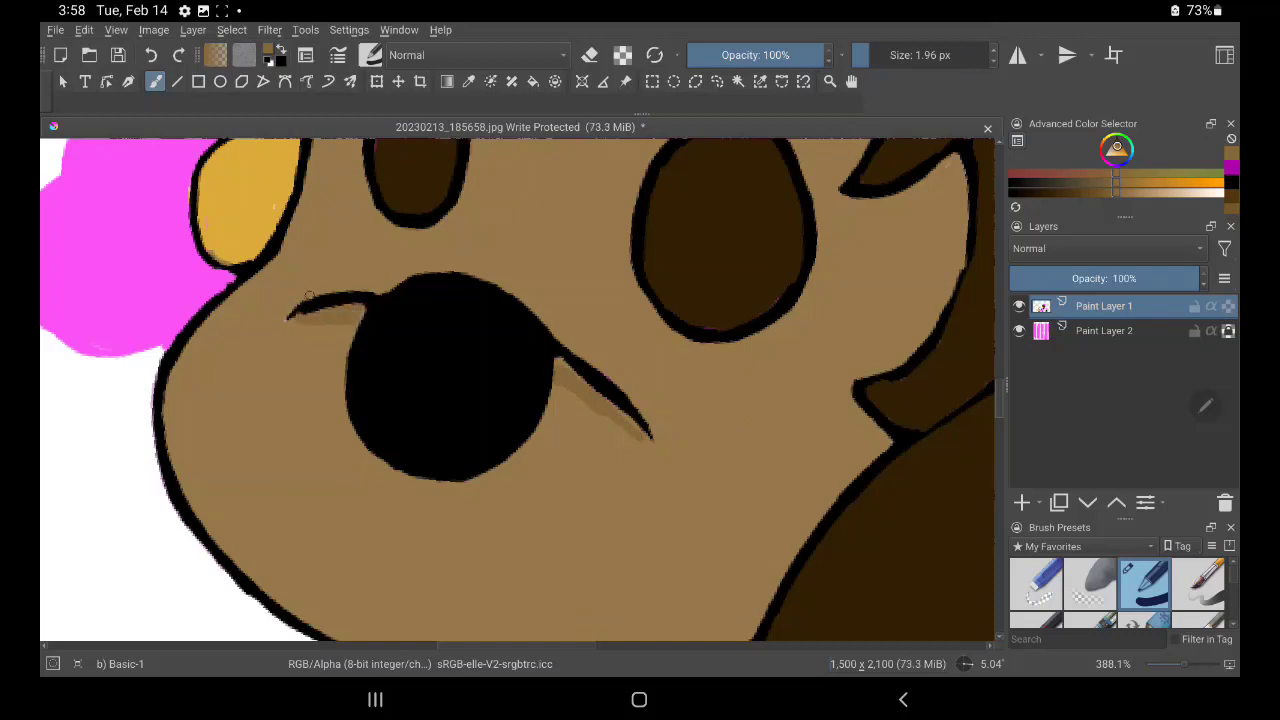
{"action": "mouse_move", "coordinate": [560, 372]}
{"action": "left_mouse_down"}
{"action": "mouse_move", "coordinate": [626, 420]}
{"action": "mouse_move", "coordinate": [577, 378]}
{"action": "left_mouse_up"}
{"action": "mouse_move", "coordinate": [294, 299]}
{"action": "left_mouse_down"}
{"action": "mouse_move", "coordinate": [386, 274]}
{"action": "mouse_move", "coordinate": [497, 289]}
{"action": "mouse_move", "coordinate": [543, 331]}
{"action": "mouse_move", "coordinate": [446, 274]}
{"action": "mouse_move", "coordinate": [415, 273]}
{"action": "mouse_move", "coordinate": [523, 300]}
{"action": "mouse_move", "coordinate": [612, 375]}
{"action": "mouse_move", "coordinate": [646, 417]}
{"action": "mouse_move", "coordinate": [640, 437]}
{"action": "mouse_move", "coordinate": [623, 383]}
{"action": "mouse_move", "coordinate": [511, 297]}
{"action": "mouse_move", "coordinate": [432, 273]}
{"action": "mouse_move", "coordinate": [349, 280]}
{"action": "mouse_move", "coordinate": [271, 317]}
{"action": "mouse_move", "coordinate": [282, 319]}
{"action": "left_mouse_up"}
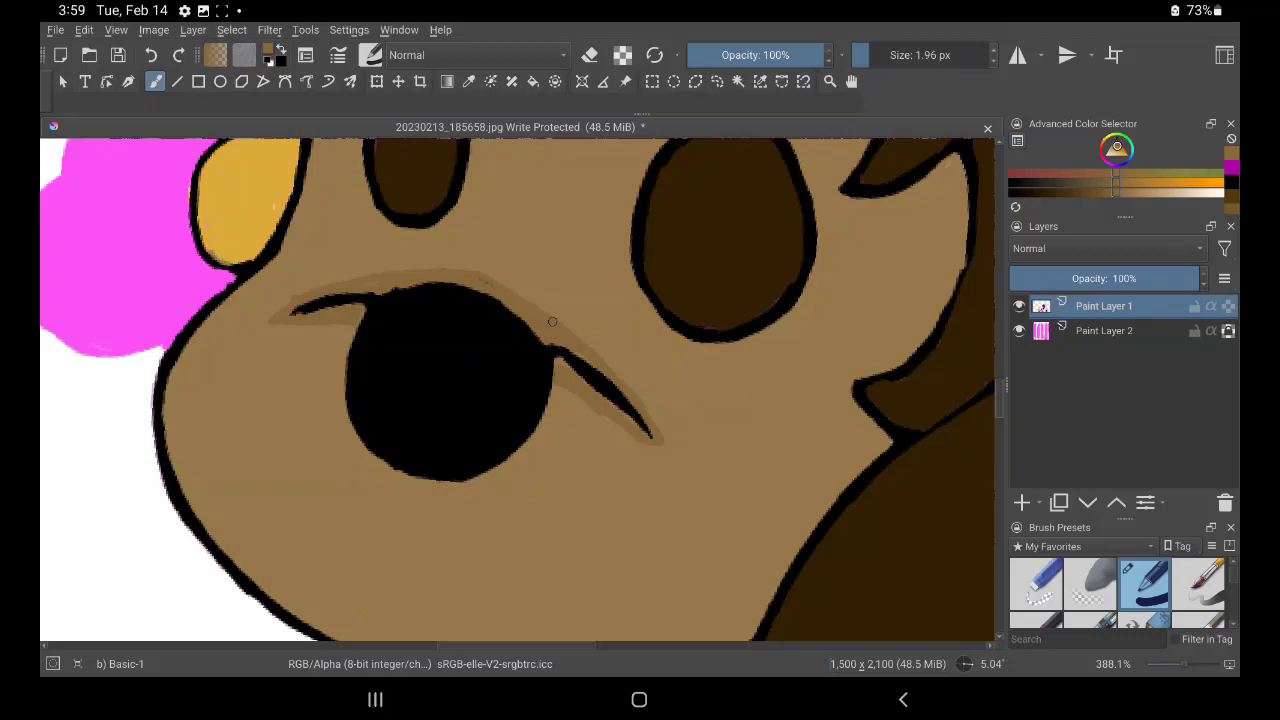
{"action": "mouse_move", "coordinate": [594, 177]}
{"action": "left_mouse_down"}
{"action": "mouse_move", "coordinate": [798, 212]}
{"action": "mouse_move", "coordinate": [850, 250]}
{"action": "left_mouse_up"}
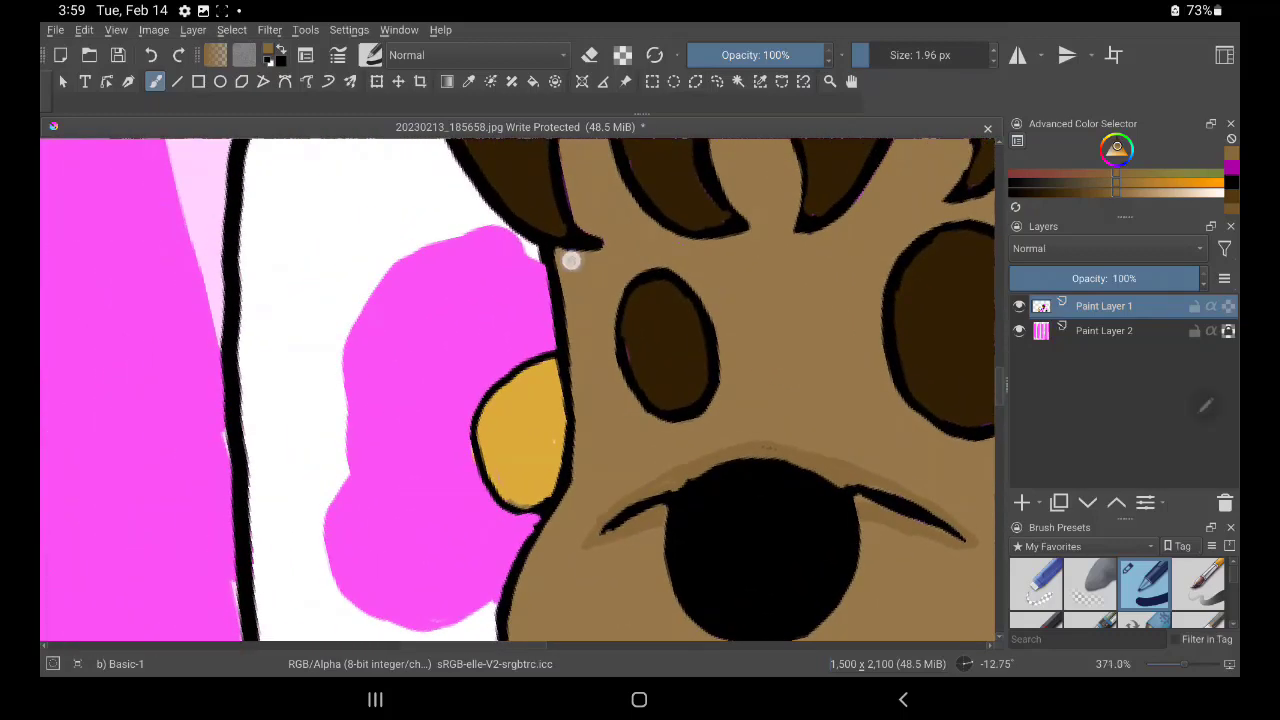
Shade darker brown along the face's left outline, undoing a stray upper-face stroke
{"action": "left_click_drag", "start_coordinate": [571, 260], "coordinate": [584, 376]}
{"action": "mouse_move", "coordinate": [585, 282]}
{"action": "left_mouse_down"}
{"action": "mouse_move", "coordinate": [597, 431]}
{"action": "mouse_move", "coordinate": [559, 259]}
{"action": "mouse_move", "coordinate": [594, 257]}
{"action": "mouse_move", "coordinate": [603, 463]}
{"action": "mouse_move", "coordinate": [549, 534]}
{"action": "mouse_move", "coordinate": [549, 606]}
{"action": "mouse_move", "coordinate": [533, 611]}
{"action": "mouse_move", "coordinate": [543, 551]}
{"action": "mouse_move", "coordinate": [523, 611]}
{"action": "mouse_move", "coordinate": [549, 560]}
{"action": "left_mouse_up"}
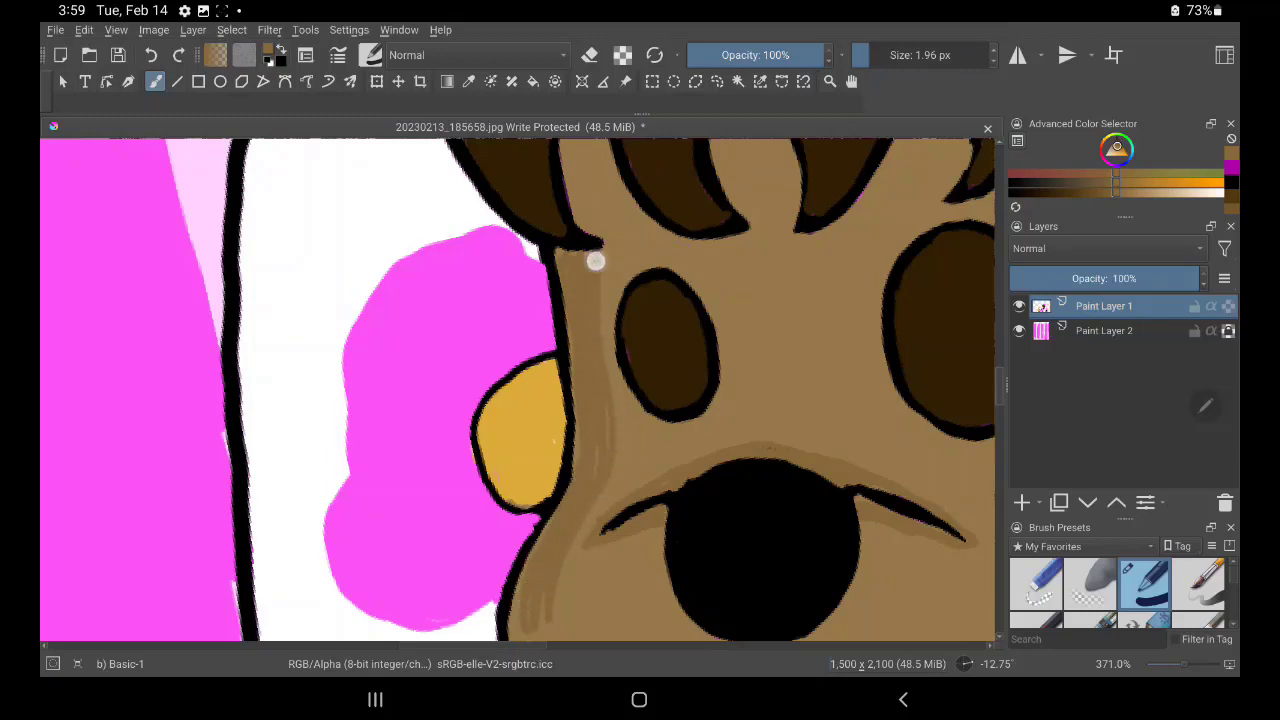
{"action": "left_click_drag", "start_coordinate": [817, 268], "coordinate": [910, 142]}
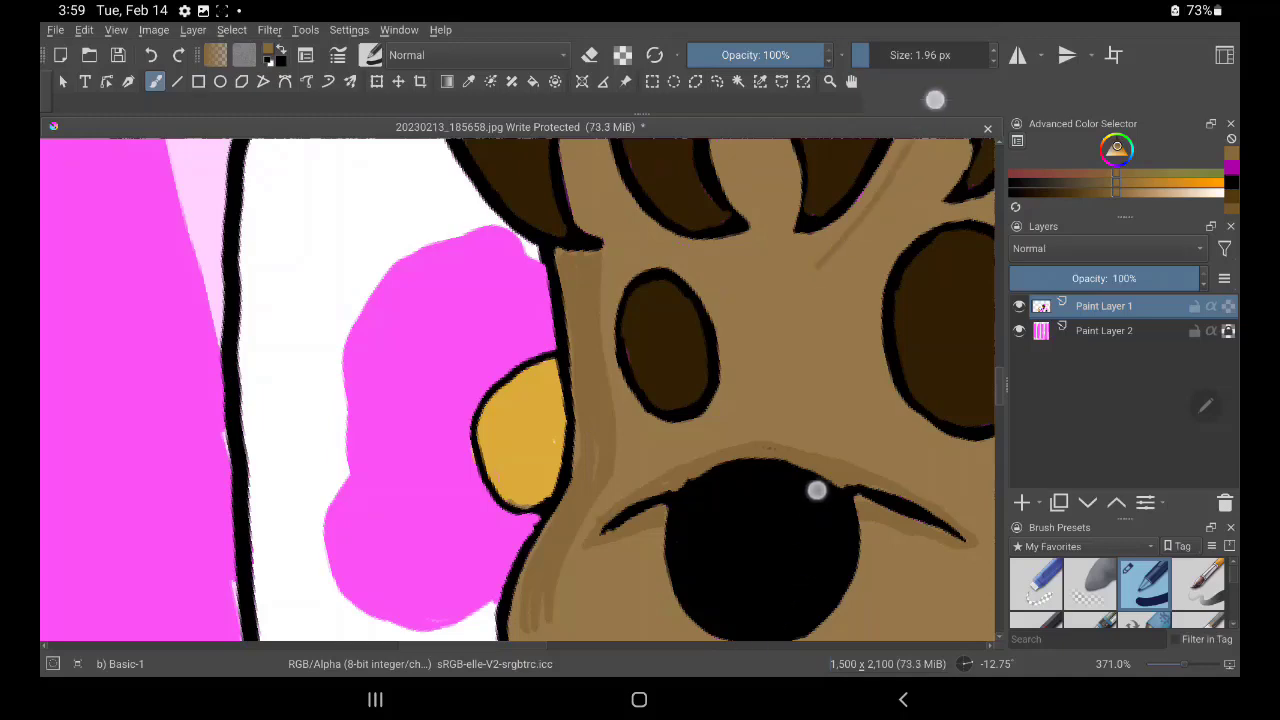
{"action": "key", "text": "ctrl+z"}
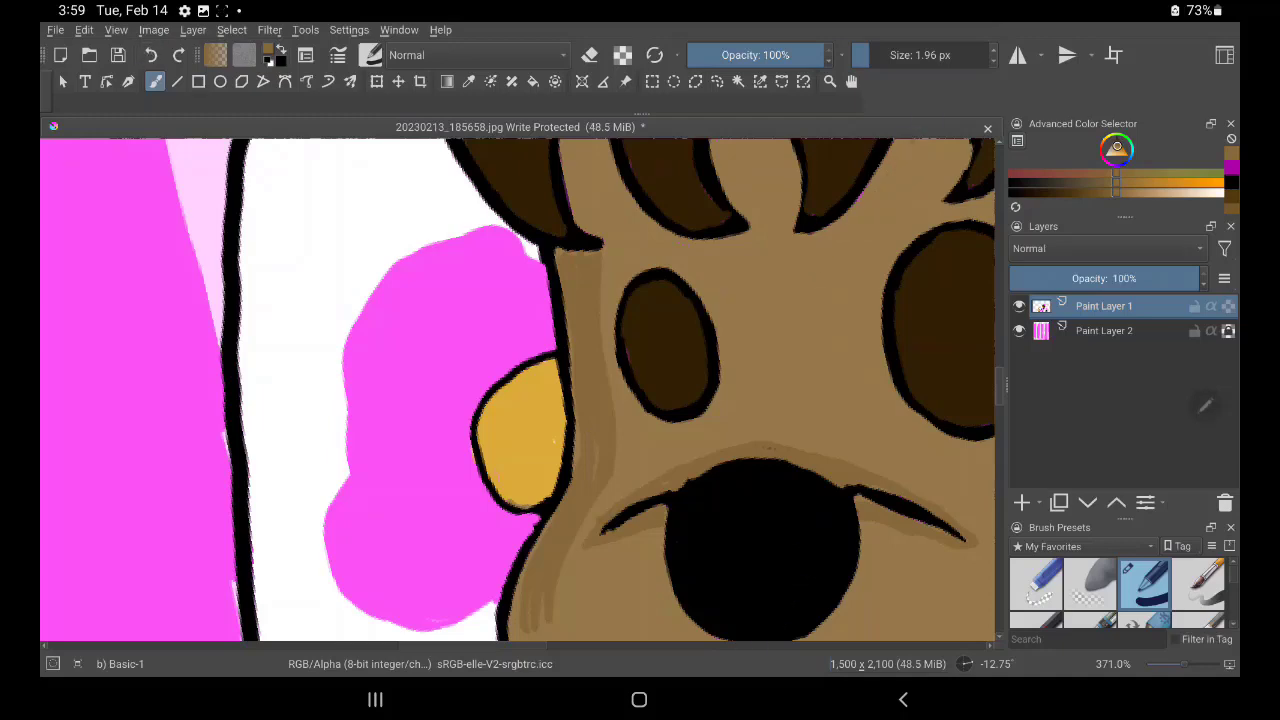
Add more shading strokes down the face's left edge, undoing one misplaced stroke
{"action": "left_click_drag", "start_coordinate": [846, 211], "coordinate": [723, 349]}
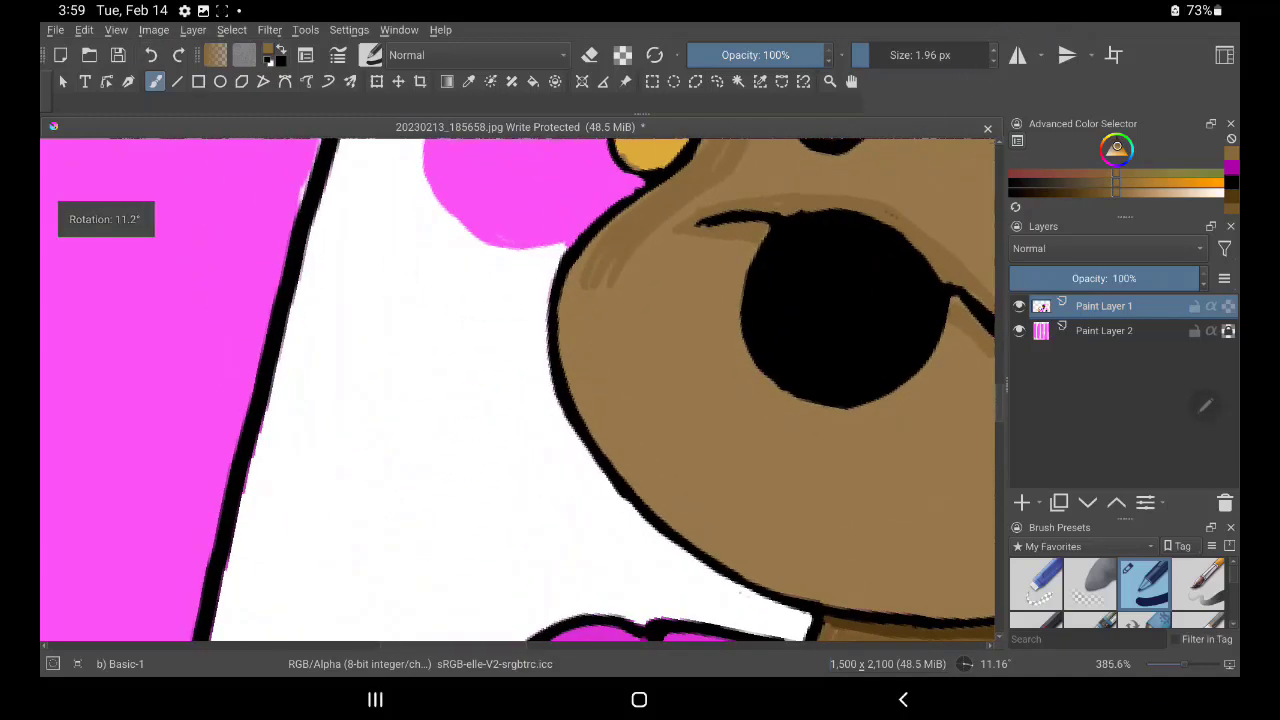
{"action": "mouse_move", "coordinate": [605, 290]}
{"action": "left_mouse_down"}
{"action": "mouse_move", "coordinate": [620, 414]}
{"action": "mouse_move", "coordinate": [651, 443]}
{"action": "left_mouse_up"}
{"action": "left_click_drag", "start_coordinate": [602, 370], "coordinate": [651, 463]}
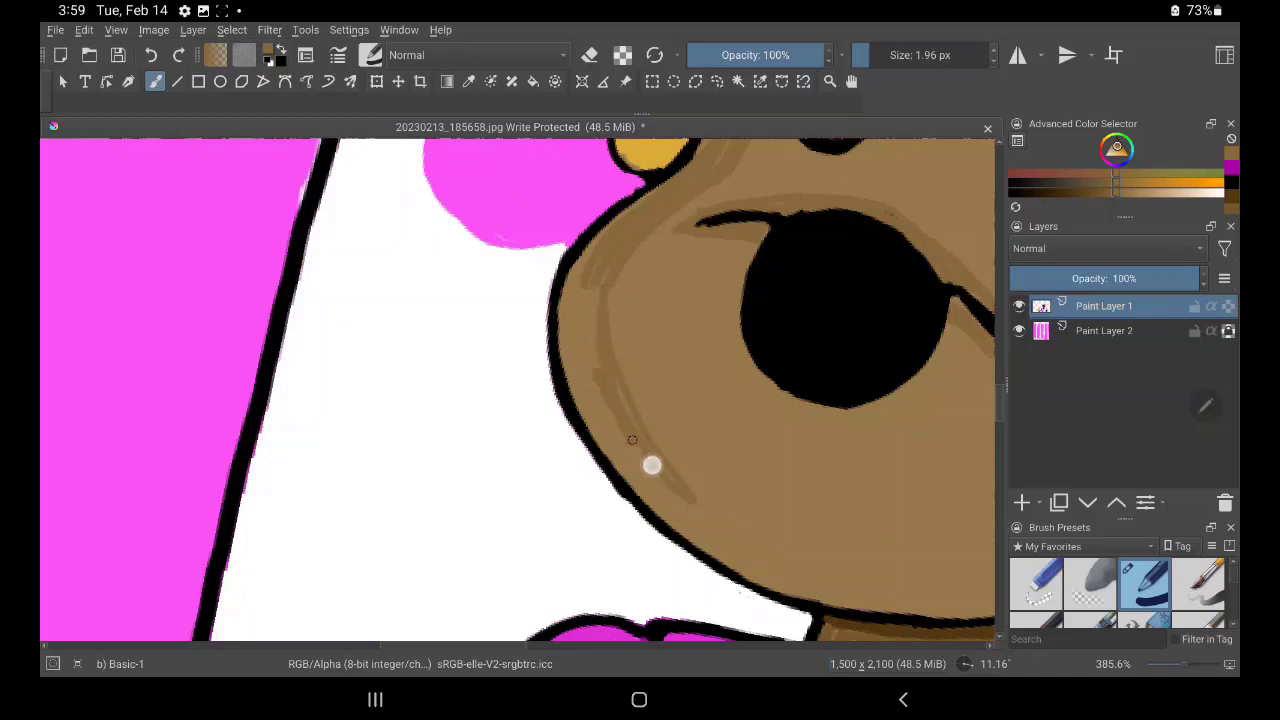
{"action": "left_click_drag", "start_coordinate": [602, 400], "coordinate": [663, 503]}
{"action": "left_click_drag", "start_coordinate": [602, 448], "coordinate": [670, 508]}
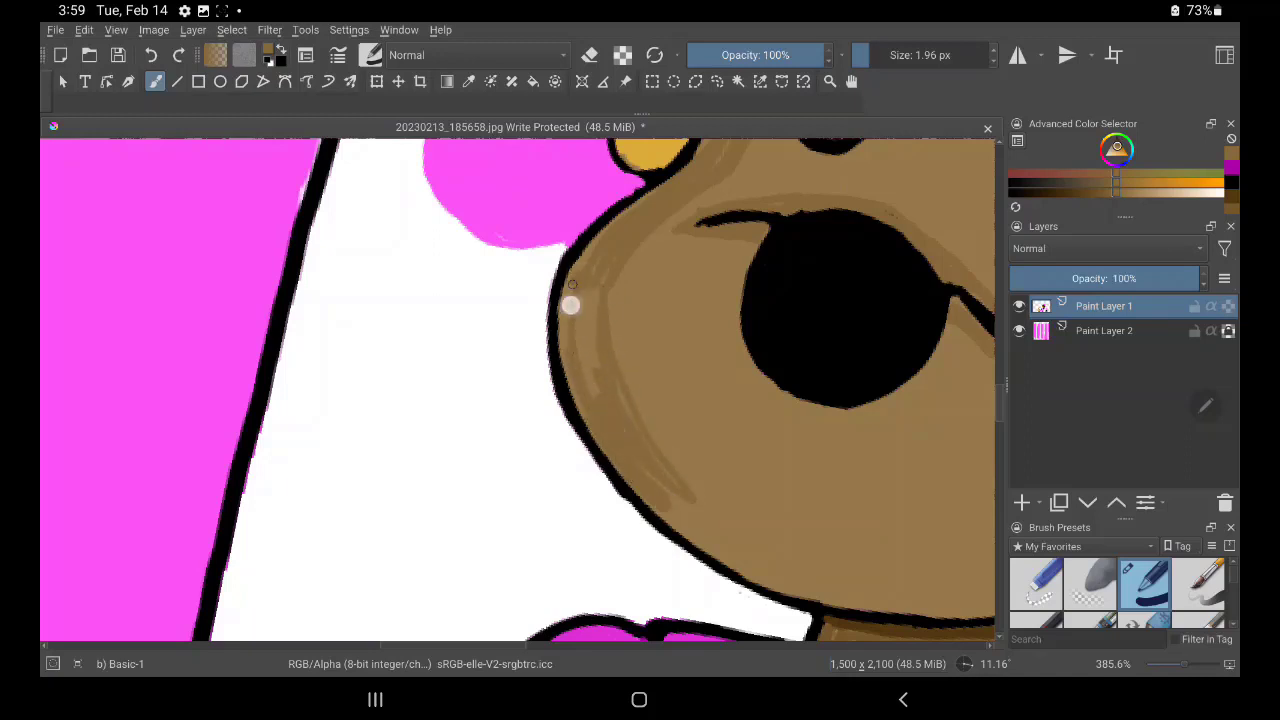
{"action": "left_click_drag", "start_coordinate": [576, 272], "coordinate": [590, 362]}
{"action": "key", "text": "ctrl+z"}
{"action": "left_click_drag", "start_coordinate": [586, 266], "coordinate": [623, 209]}
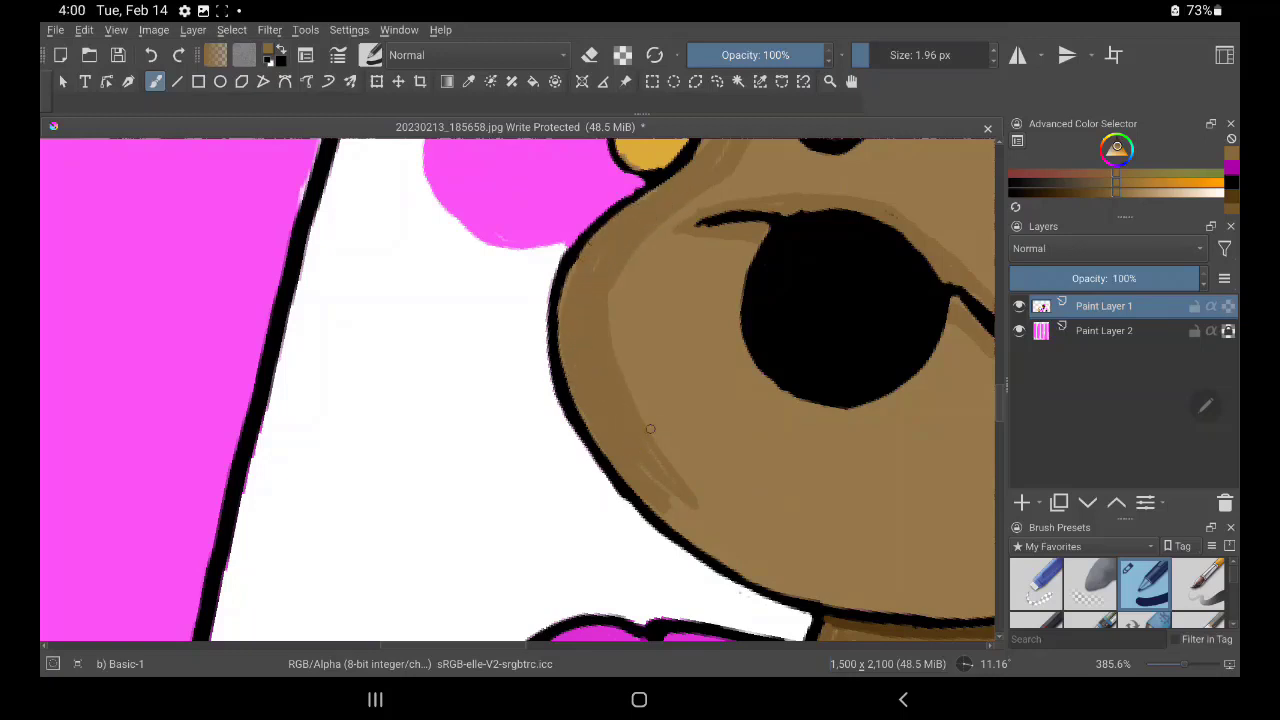
Paint and even out a darker brown band along the lower jaw
{"action": "left_click_drag", "start_coordinate": [650, 465], "coordinate": [985, 595]}
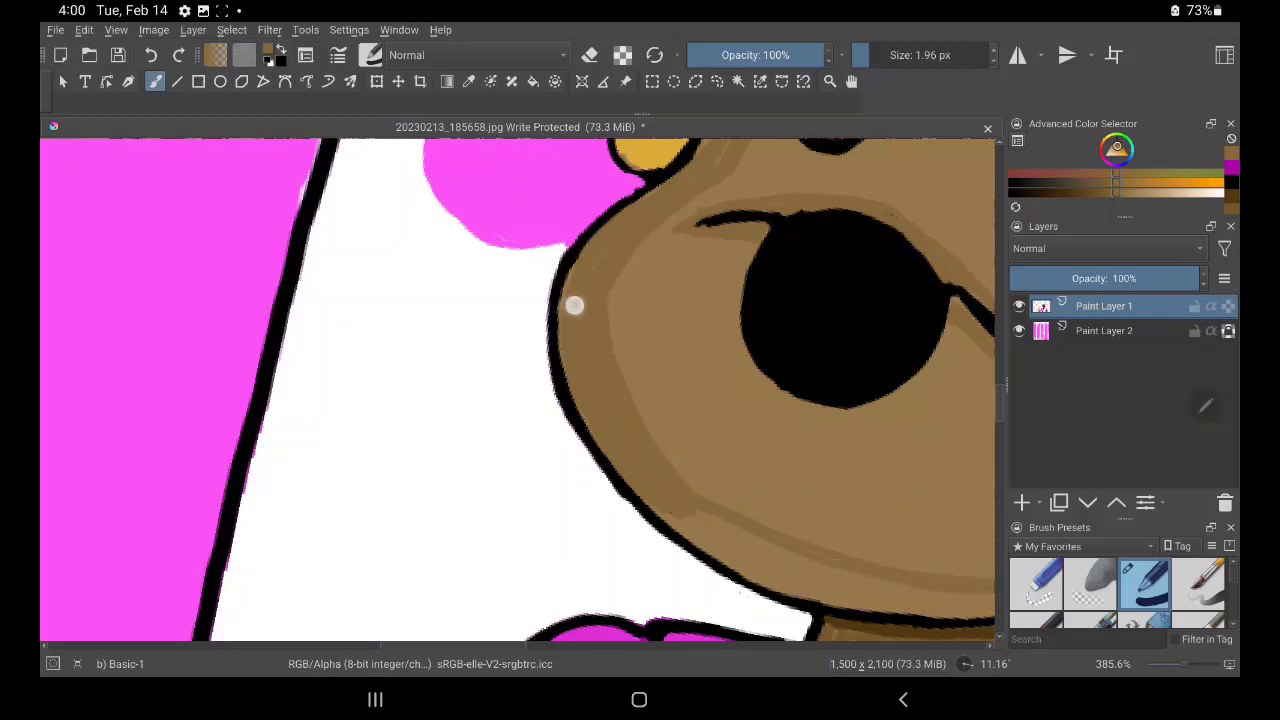
{"action": "mouse_move", "coordinate": [720, 524]}
{"action": "left_mouse_down"}
{"action": "mouse_move", "coordinate": [724, 556]}
{"action": "mouse_move", "coordinate": [814, 588]}
{"action": "mouse_move", "coordinate": [800, 557]}
{"action": "mouse_move", "coordinate": [674, 489]}
{"action": "mouse_move", "coordinate": [629, 437]}
{"action": "mouse_move", "coordinate": [723, 517]}
{"action": "mouse_move", "coordinate": [689, 486]}
{"action": "mouse_move", "coordinate": [820, 560]}
{"action": "mouse_move", "coordinate": [849, 600]}
{"action": "mouse_move", "coordinate": [971, 600]}
{"action": "mouse_move", "coordinate": [934, 606]}
{"action": "mouse_move", "coordinate": [959, 612]}
{"action": "mouse_move", "coordinate": [814, 591]}
{"action": "mouse_move", "coordinate": [837, 597]}
{"action": "left_mouse_up"}
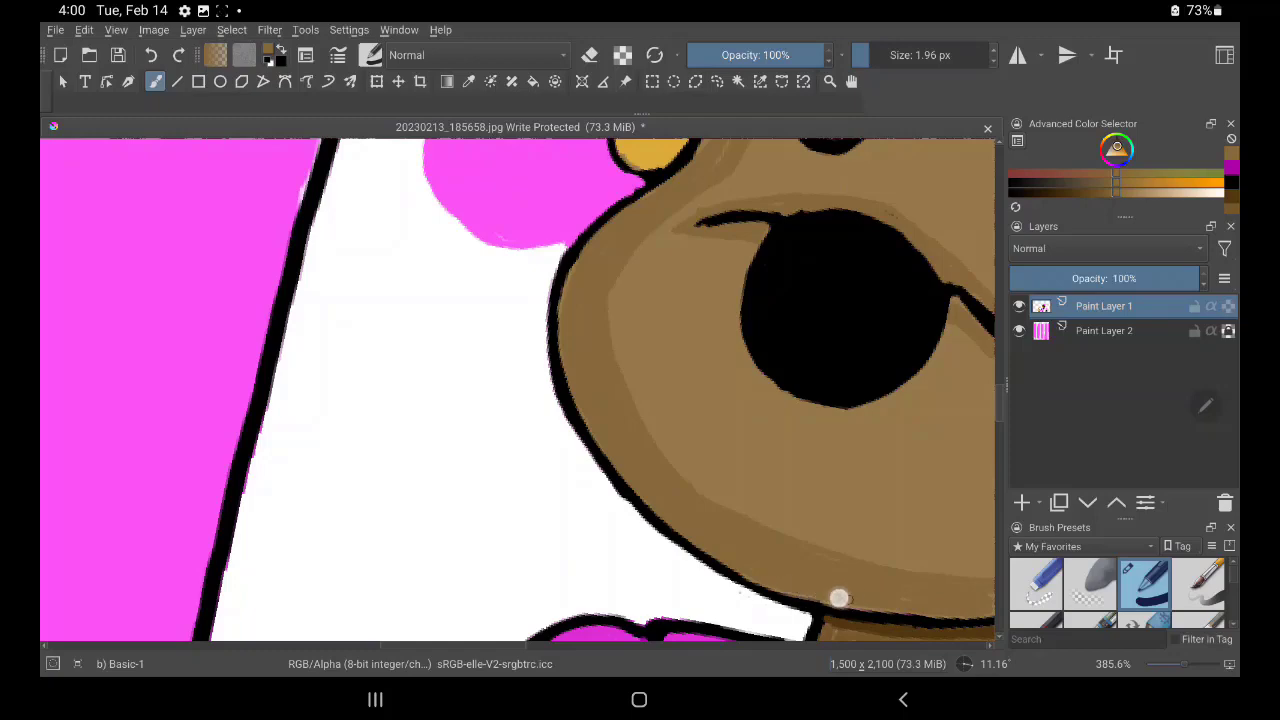
{"action": "mouse_move", "coordinate": [622, 599]}
{"action": "left_mouse_down"}
{"action": "mouse_move", "coordinate": [551, 569]}
{"action": "mouse_move", "coordinate": [400, 425]}
{"action": "left_mouse_up"}
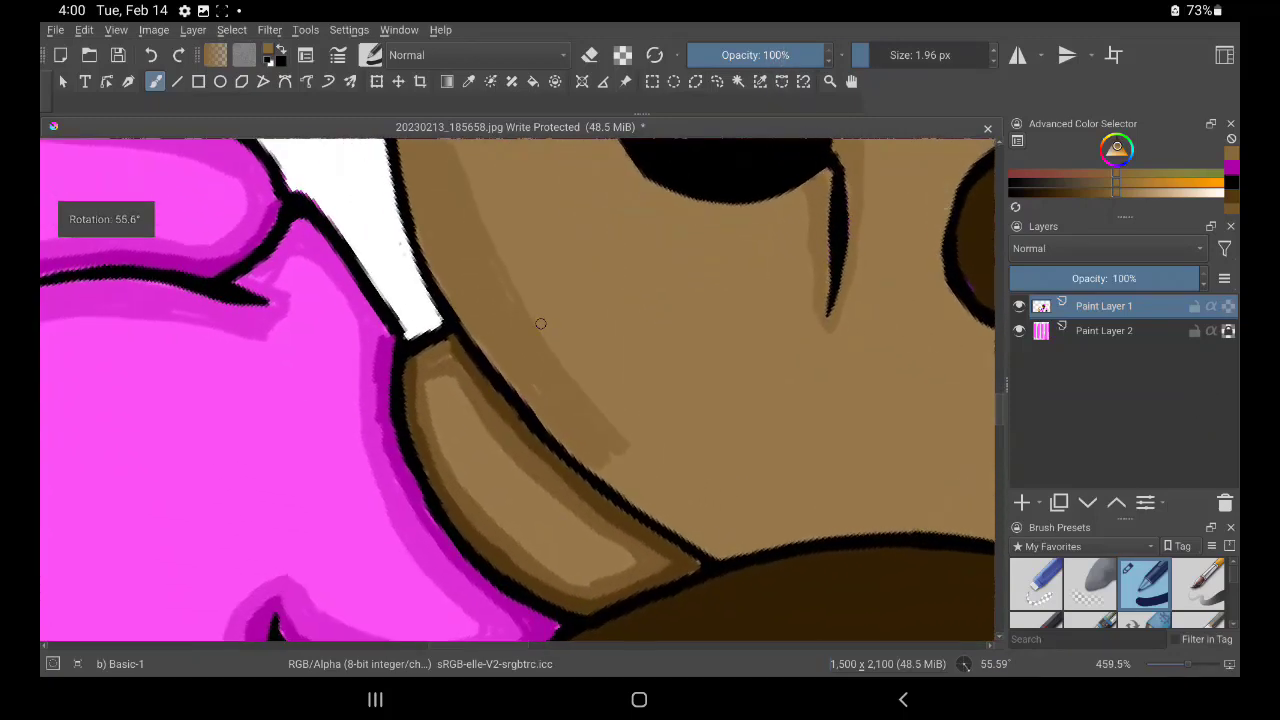
Paint tan shading strokes along the lower jaw and into the notch beside the hair
{"action": "mouse_move", "coordinate": [640, 451]}
{"action": "left_mouse_down"}
{"action": "mouse_move", "coordinate": [737, 501]}
{"action": "mouse_move", "coordinate": [834, 507]}
{"action": "left_mouse_up"}
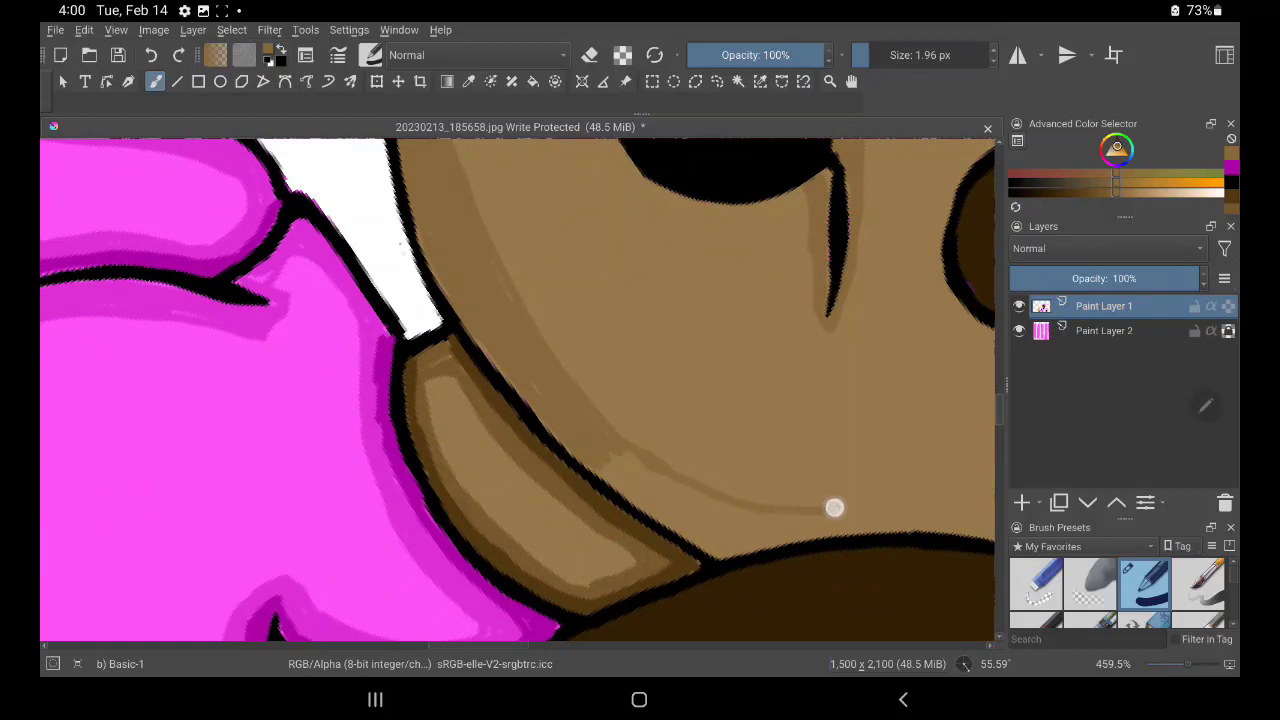
{"action": "mouse_move", "coordinate": [615, 460]}
{"action": "left_mouse_down"}
{"action": "mouse_move", "coordinate": [671, 491]}
{"action": "mouse_move", "coordinate": [620, 471]}
{"action": "left_mouse_up"}
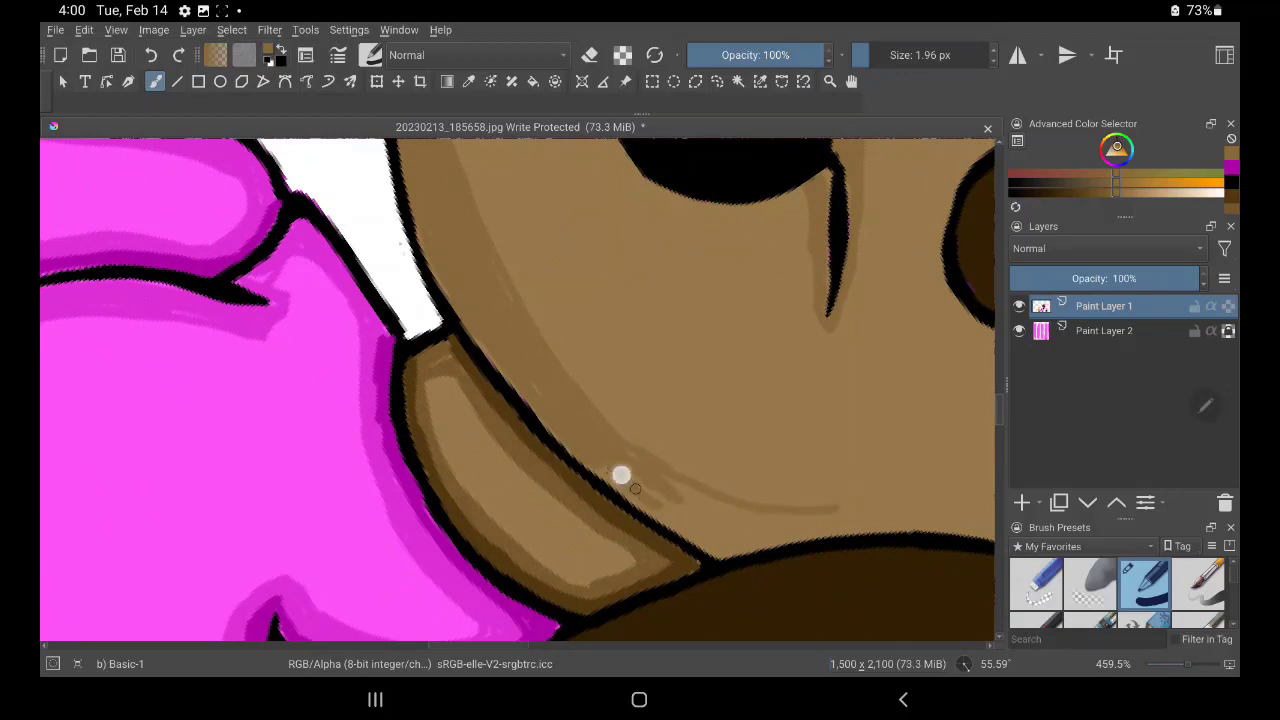
{"action": "mouse_move", "coordinate": [650, 515]}
{"action": "left_mouse_down"}
{"action": "mouse_move", "coordinate": [596, 468]}
{"action": "mouse_move", "coordinate": [680, 523]}
{"action": "mouse_move", "coordinate": [749, 540]}
{"action": "mouse_move", "coordinate": [822, 533]}
{"action": "mouse_move", "coordinate": [720, 551]}
{"action": "mouse_move", "coordinate": [826, 514]}
{"action": "mouse_move", "coordinate": [714, 511]}
{"action": "mouse_move", "coordinate": [714, 526]}
{"action": "mouse_move", "coordinate": [637, 471]}
{"action": "mouse_move", "coordinate": [763, 511]}
{"action": "mouse_move", "coordinate": [726, 537]}
{"action": "mouse_move", "coordinate": [652, 471]}
{"action": "left_mouse_up"}
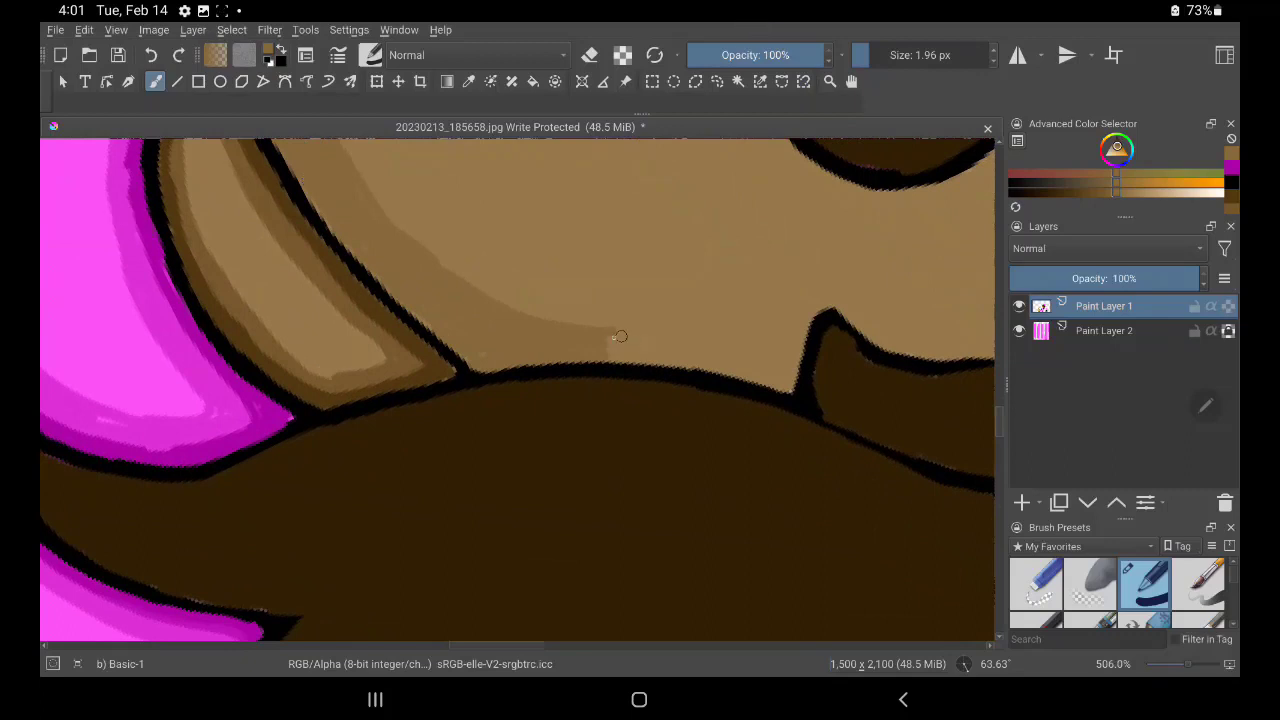
{"action": "mouse_move", "coordinate": [610, 344]}
{"action": "left_mouse_down"}
{"action": "mouse_move", "coordinate": [731, 343]}
{"action": "mouse_move", "coordinate": [591, 343]}
{"action": "mouse_move", "coordinate": [720, 363]}
{"action": "mouse_move", "coordinate": [540, 351]}
{"action": "mouse_move", "coordinate": [605, 337]}
{"action": "mouse_move", "coordinate": [801, 338]}
{"action": "mouse_move", "coordinate": [766, 371]}
{"action": "mouse_move", "coordinate": [743, 363]}
{"action": "mouse_move", "coordinate": [777, 380]}
{"action": "left_mouse_up"}
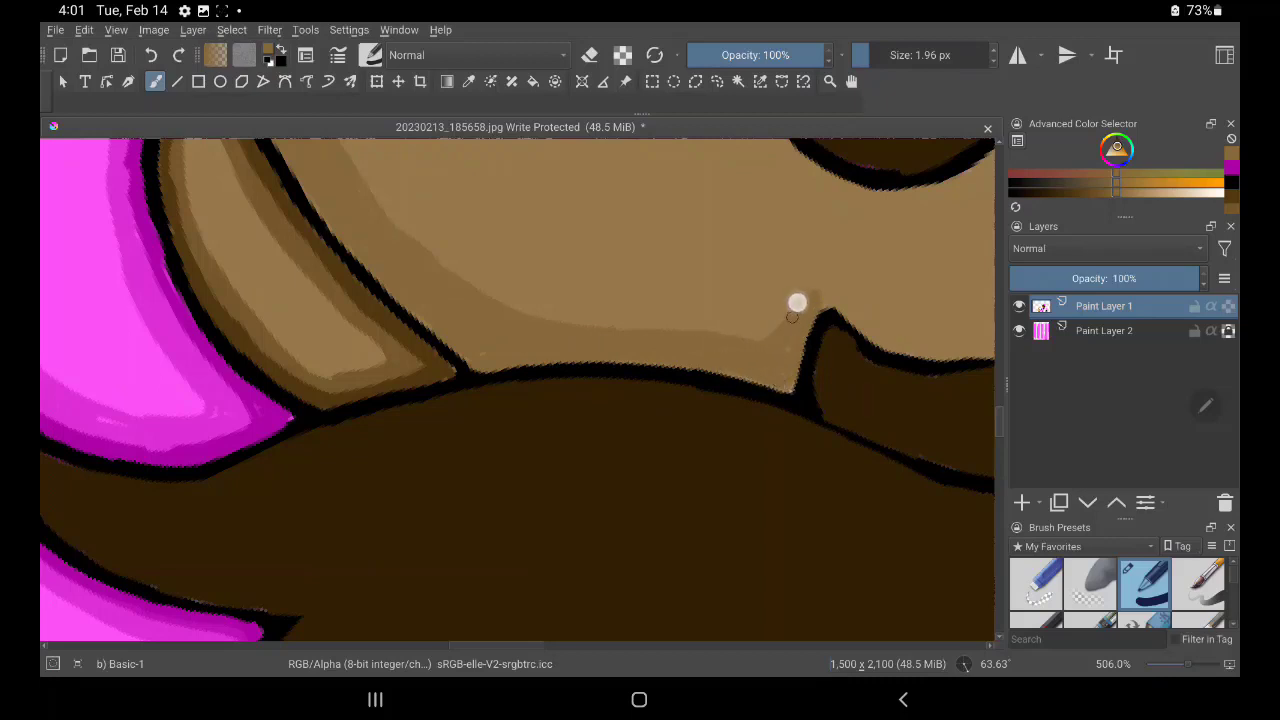
{"action": "mouse_move", "coordinate": [797, 303]}
{"action": "left_mouse_down"}
{"action": "mouse_move", "coordinate": [766, 346]}
{"action": "mouse_move", "coordinate": [811, 289]}
{"action": "left_mouse_up"}
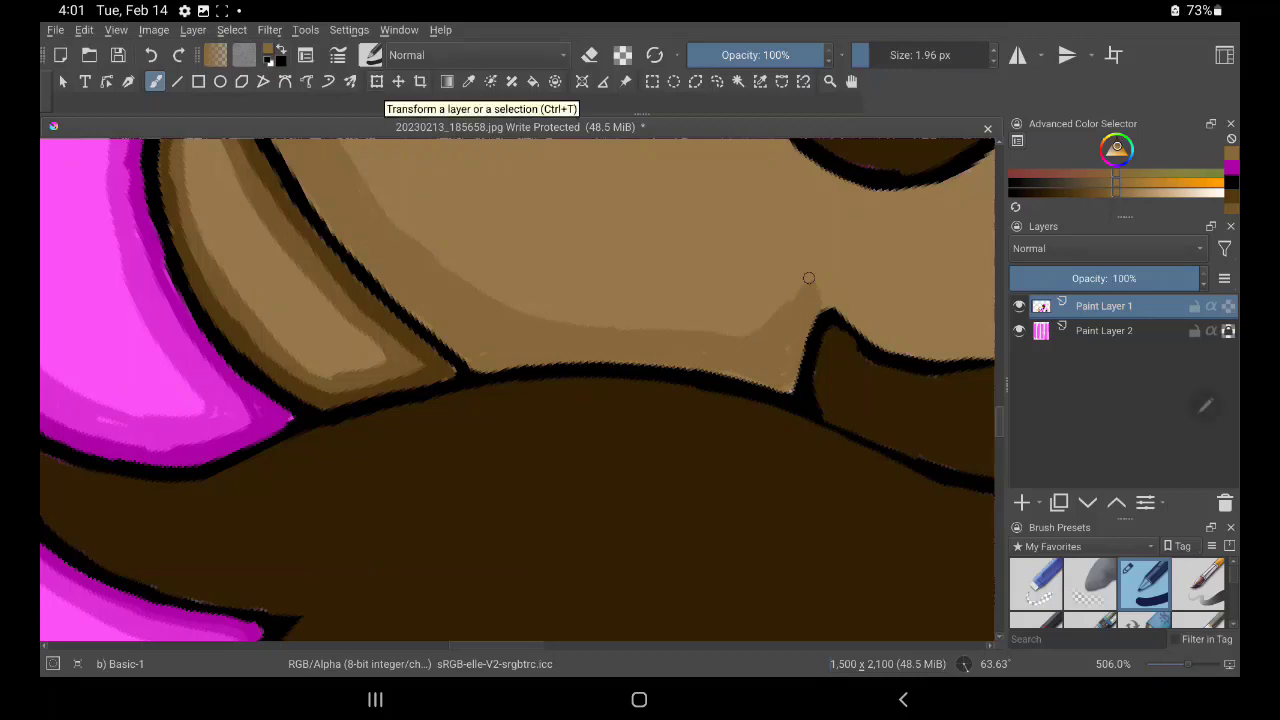
{"action": "scroll", "coordinate": [645, 380], "scroll_direction": "down", "scroll_amount": 1}
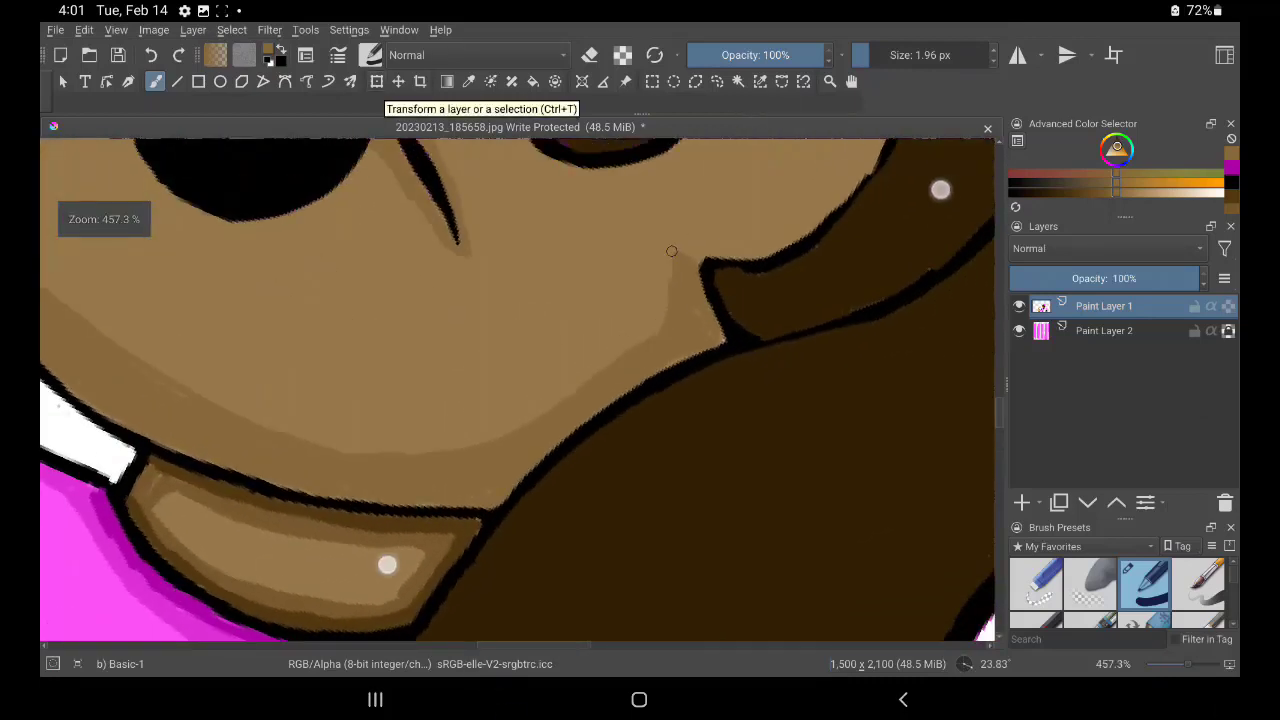
Shade the cheek by the right eye, highlight the hair edge, and cover the black hair-tip line
{"action": "left_click_drag", "start_coordinate": [663, 377], "coordinate": [573, 537]}
{"action": "scroll", "coordinate": [645, 350], "scroll_direction": "down", "scroll_amount": 2}
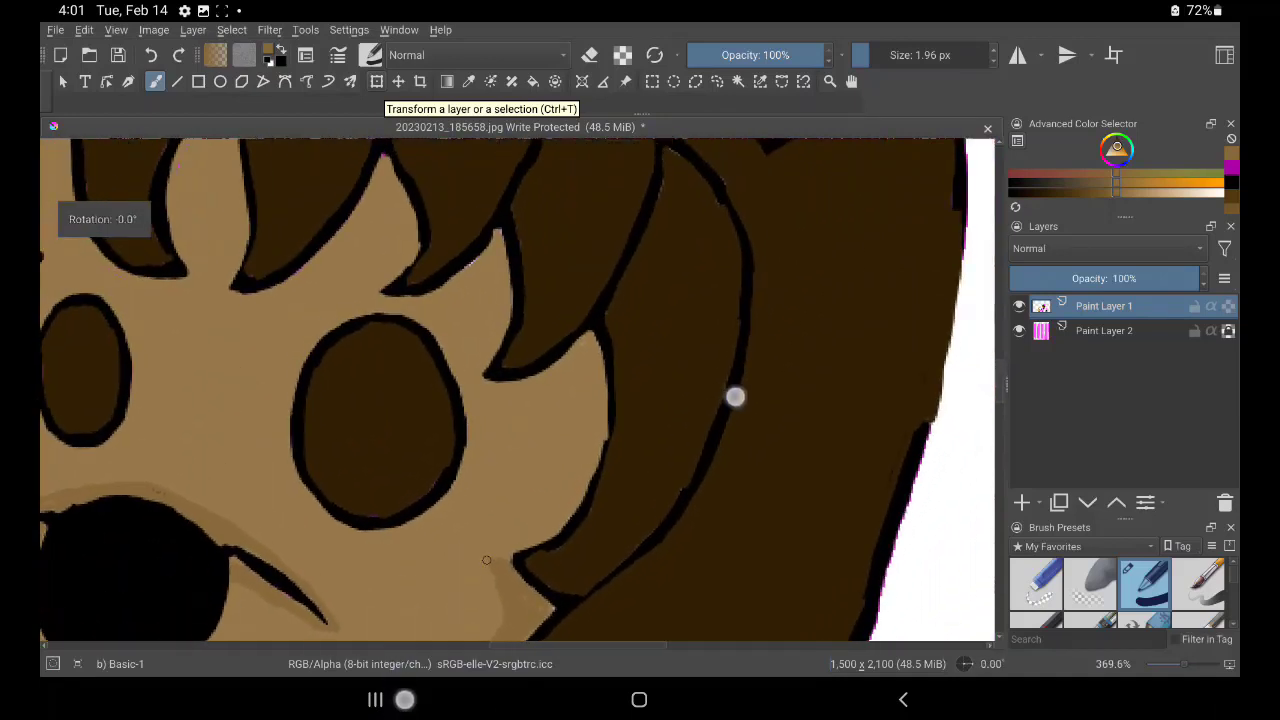
{"action": "left_click_drag", "start_coordinate": [735, 397], "coordinate": [771, 337]}
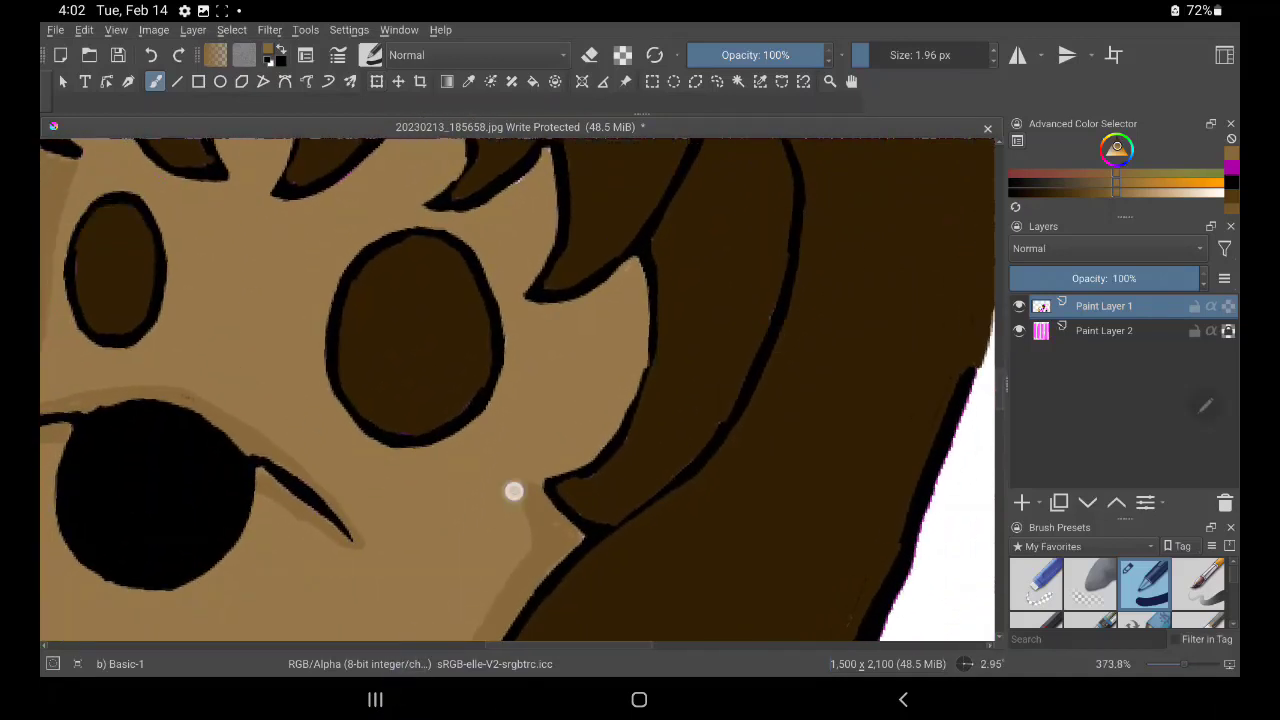
{"action": "mouse_move", "coordinate": [520, 491]}
{"action": "left_mouse_down"}
{"action": "mouse_move", "coordinate": [556, 445]}
{"action": "mouse_move", "coordinate": [620, 300]}
{"action": "mouse_move", "coordinate": [628, 329]}
{"action": "mouse_move", "coordinate": [637, 291]}
{"action": "mouse_move", "coordinate": [589, 439]}
{"action": "mouse_move", "coordinate": [508, 474]}
{"action": "mouse_move", "coordinate": [589, 439]}
{"action": "mouse_move", "coordinate": [627, 293]}
{"action": "left_mouse_up"}
{"action": "mouse_move", "coordinate": [637, 352]}
{"action": "left_mouse_down"}
{"action": "mouse_move", "coordinate": [546, 311]}
{"action": "mouse_move", "coordinate": [594, 317]}
{"action": "mouse_move", "coordinate": [539, 327]}
{"action": "left_mouse_up"}
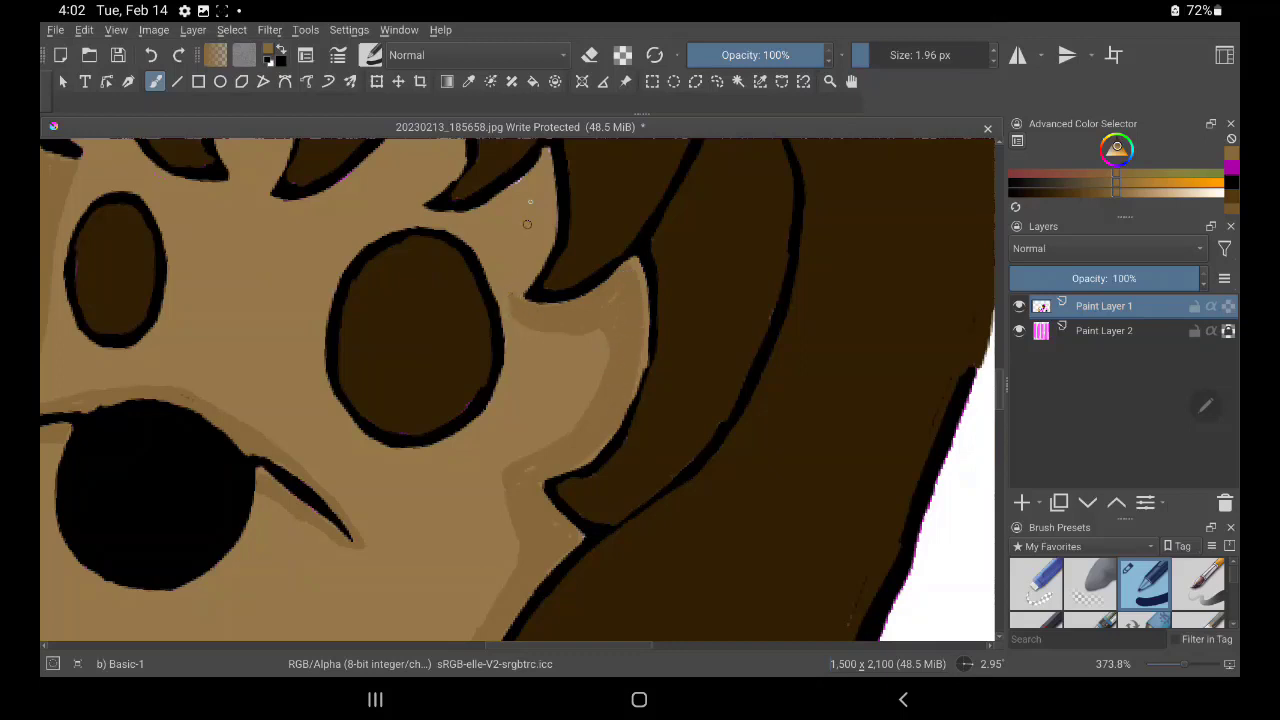
{"action": "mouse_move", "coordinate": [520, 243]}
{"action": "left_mouse_down"}
{"action": "mouse_move", "coordinate": [543, 163]}
{"action": "mouse_move", "coordinate": [515, 305]}
{"action": "left_mouse_up"}
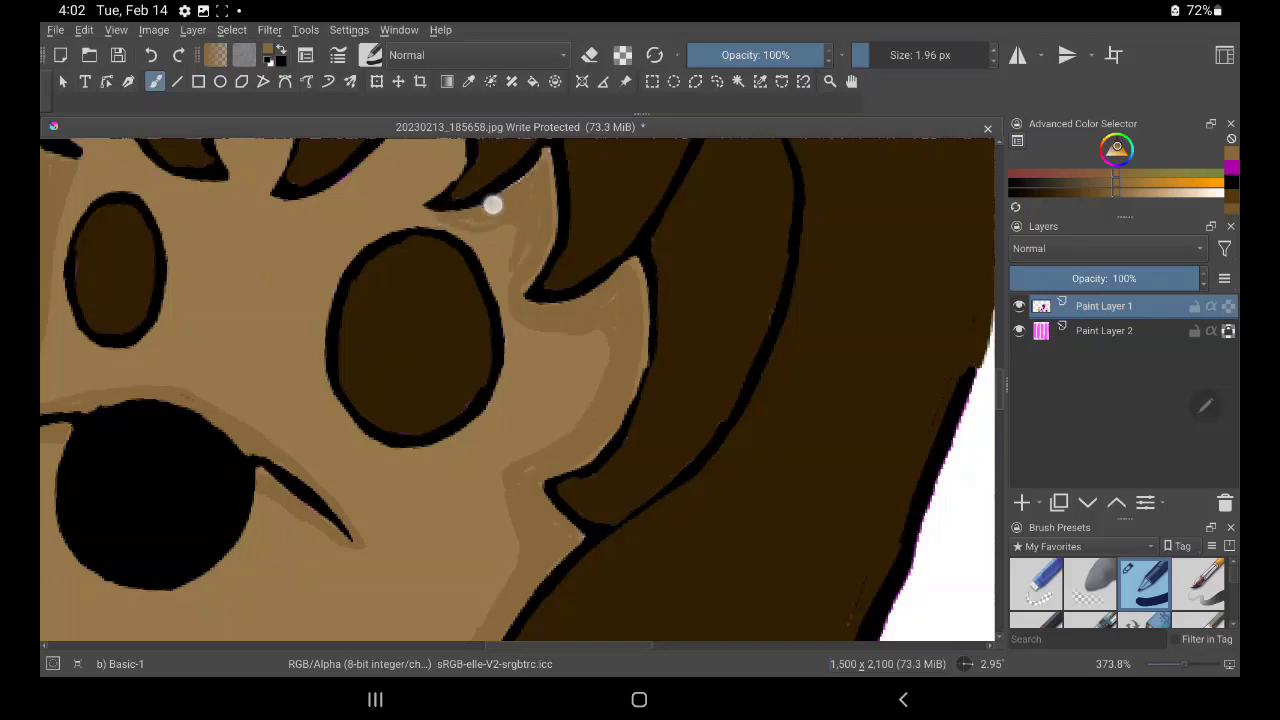
{"action": "left_click_drag", "start_coordinate": [457, 218], "coordinate": [412, 215]}
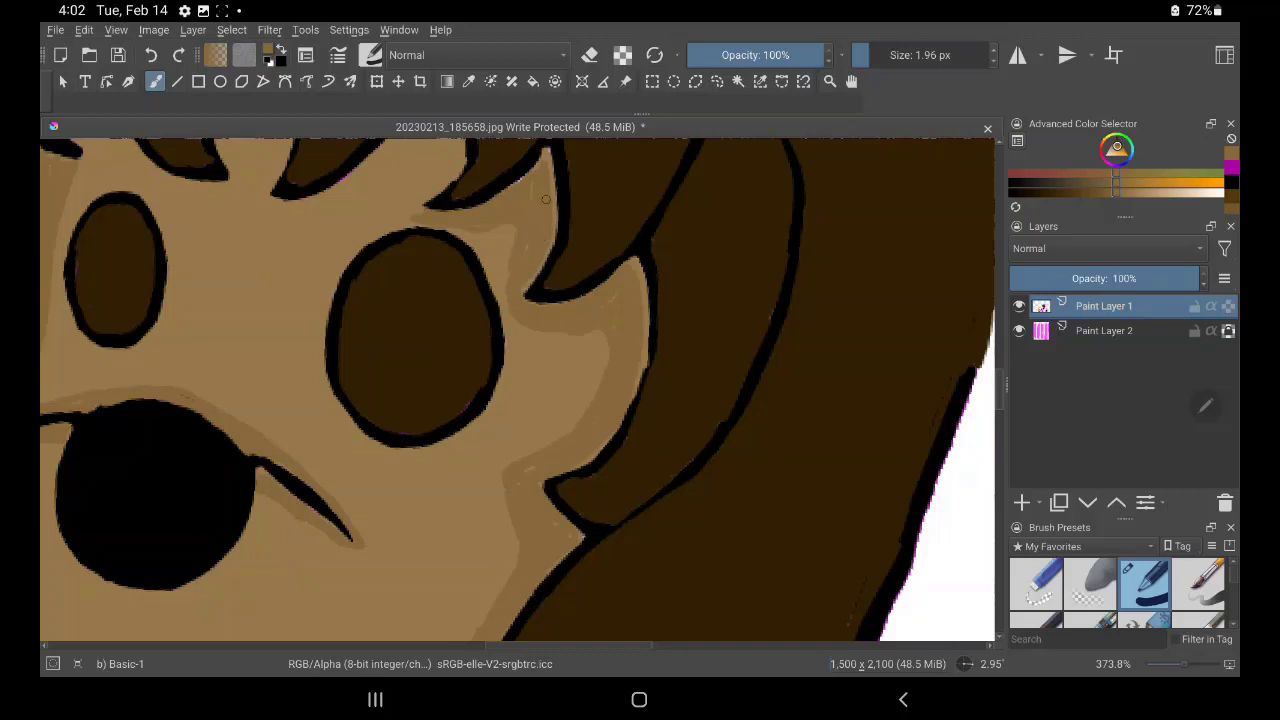
{"action": "scroll", "coordinate": [547, 170], "scroll_direction": "down", "scroll_amount": 1}
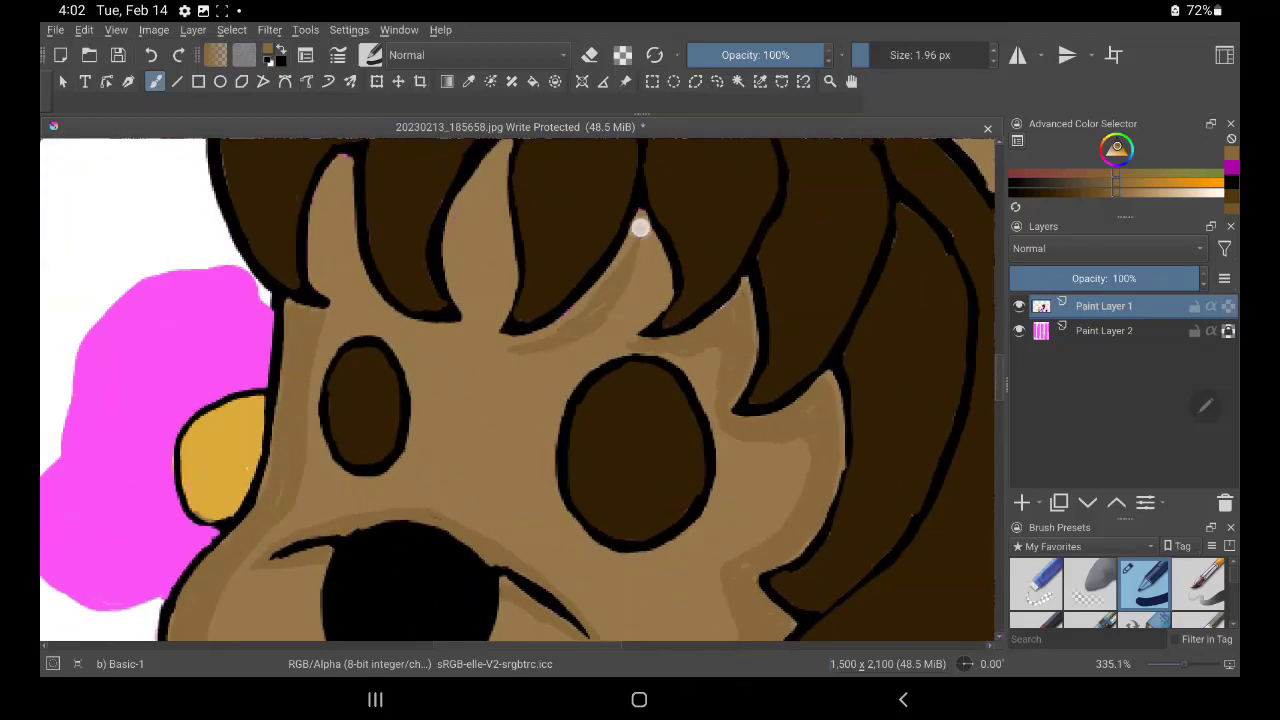
Paint lighter tan strokes down the skin gaps between the central forehead hair strands
{"action": "mouse_move", "coordinate": [640, 220]}
{"action": "left_mouse_down"}
{"action": "mouse_move", "coordinate": [660, 291]}
{"action": "mouse_move", "coordinate": [640, 309]}
{"action": "mouse_move", "coordinate": [637, 346]}
{"action": "mouse_move", "coordinate": [557, 320]}
{"action": "mouse_move", "coordinate": [497, 343]}
{"action": "mouse_move", "coordinate": [574, 311]}
{"action": "mouse_move", "coordinate": [686, 346]}
{"action": "mouse_move", "coordinate": [634, 317]}
{"action": "mouse_move", "coordinate": [658, 280]}
{"action": "left_mouse_up"}
{"action": "mouse_move", "coordinate": [492, 161]}
{"action": "left_mouse_down"}
{"action": "mouse_move", "coordinate": [486, 214]}
{"action": "mouse_move", "coordinate": [500, 246]}
{"action": "mouse_move", "coordinate": [486, 332]}
{"action": "mouse_move", "coordinate": [505, 290]}
{"action": "left_mouse_up"}
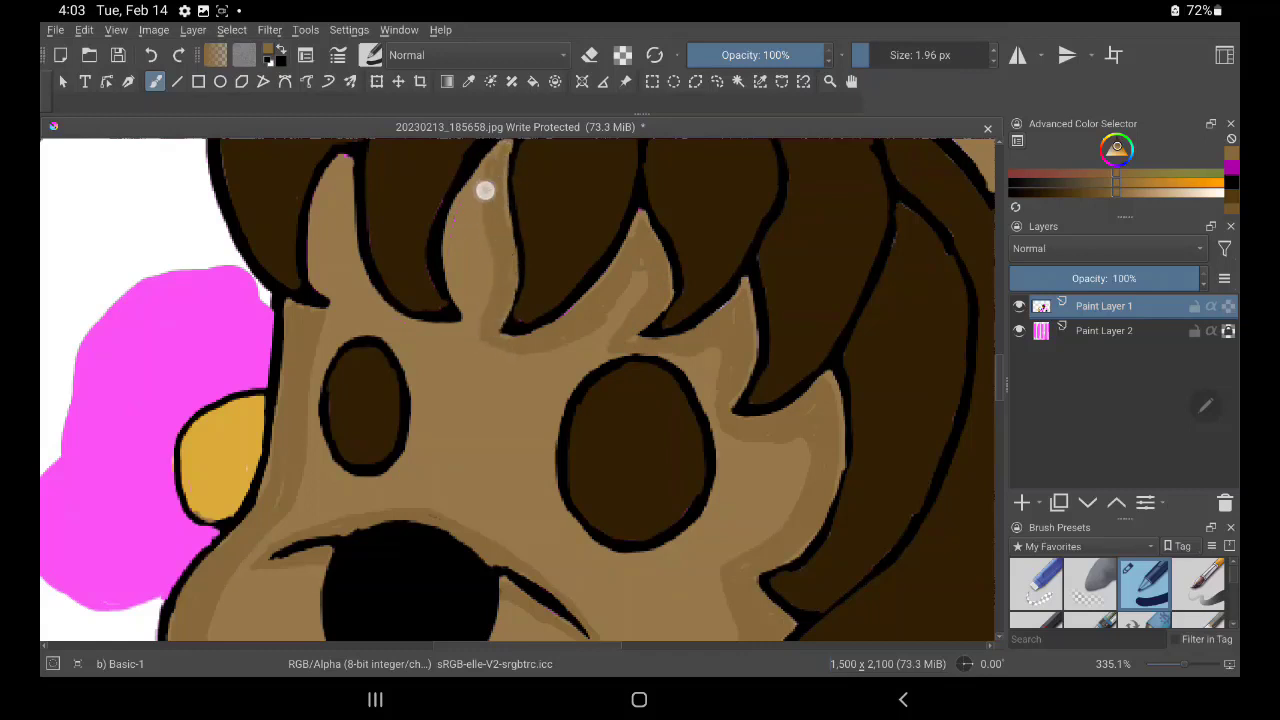
{"action": "left_click_drag", "start_coordinate": [483, 191], "coordinate": [468, 293]}
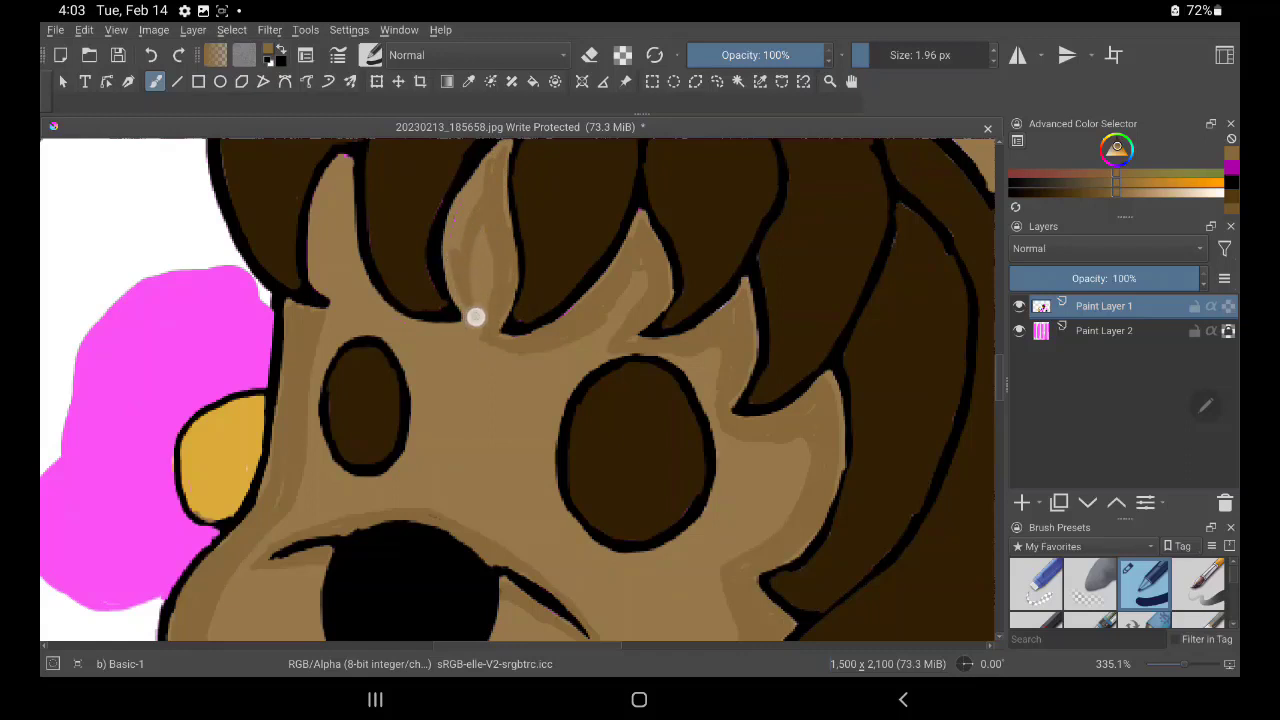
{"action": "left_click_drag", "start_coordinate": [490, 175], "coordinate": [461, 308]}
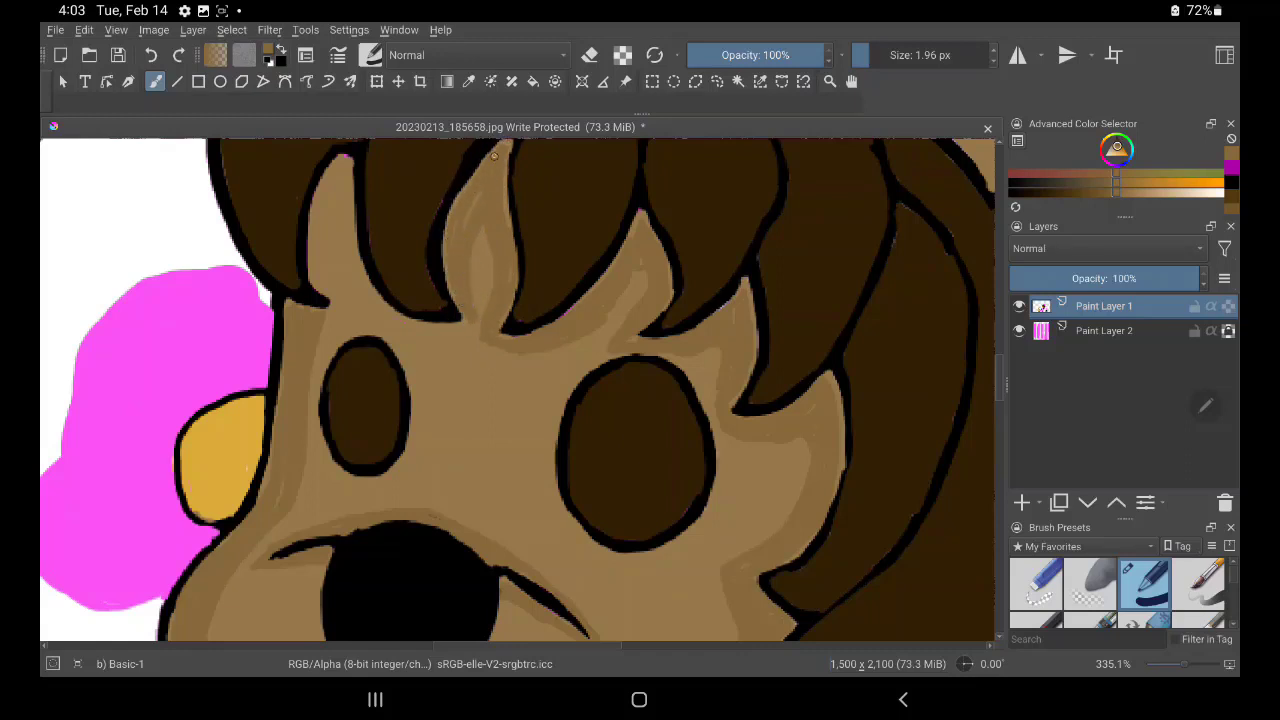
Shade the skin gaps between the left forehead hair strands with lighter tan
{"action": "left_click_drag", "start_coordinate": [571, 351], "coordinate": [661, 383]}
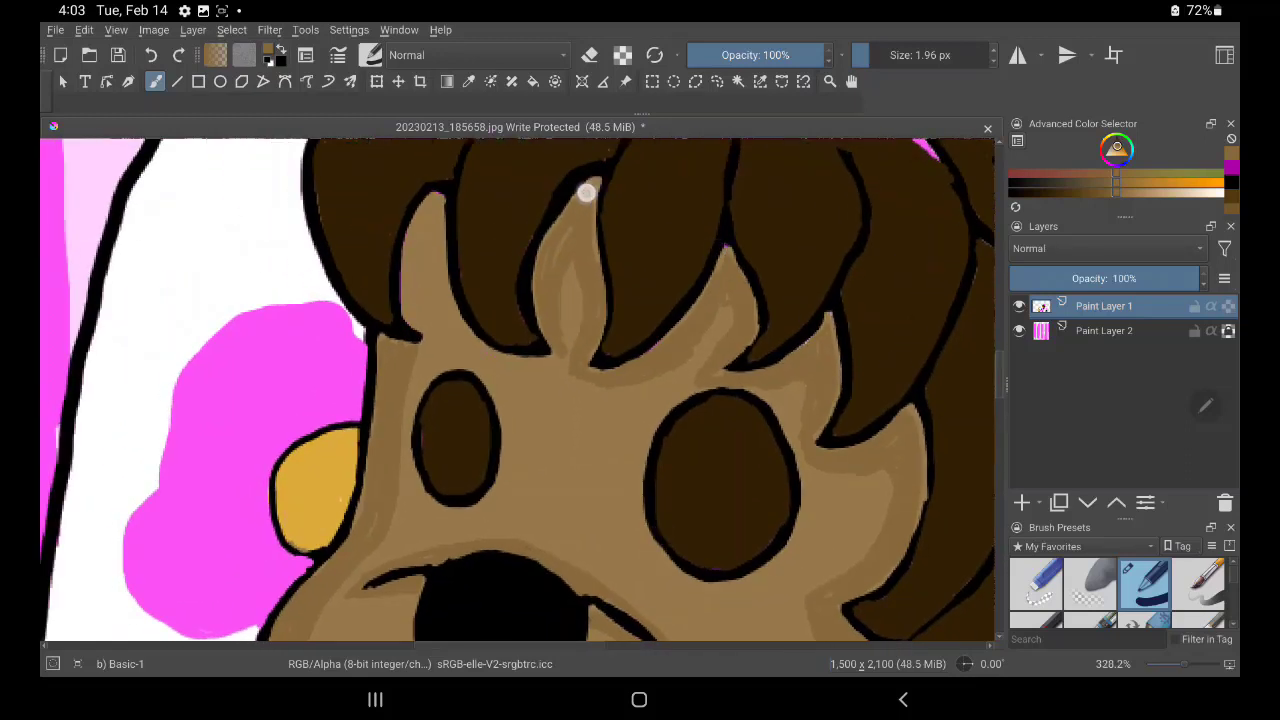
{"action": "left_click_drag", "start_coordinate": [586, 191], "coordinate": [531, 374]}
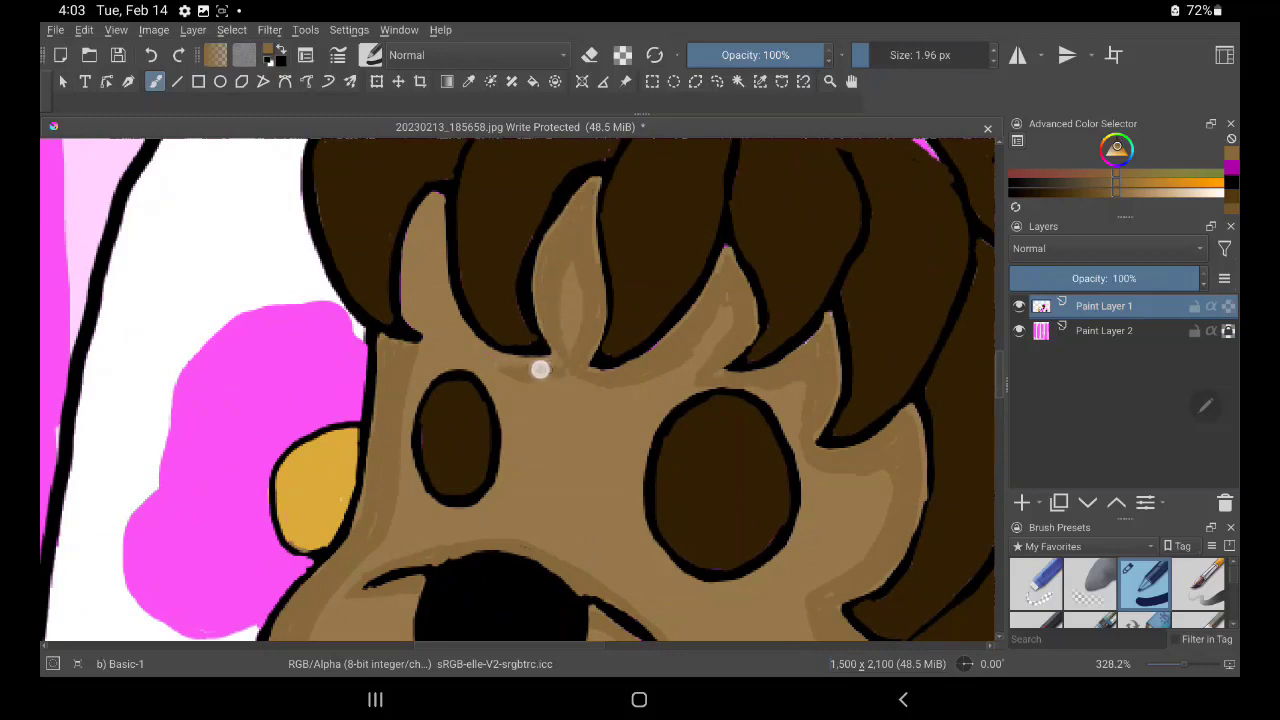
{"action": "mouse_move", "coordinate": [434, 232]}
{"action": "left_mouse_down"}
{"action": "mouse_move", "coordinate": [437, 294]}
{"action": "mouse_move", "coordinate": [434, 220]}
{"action": "mouse_move", "coordinate": [462, 344]}
{"action": "left_mouse_up"}
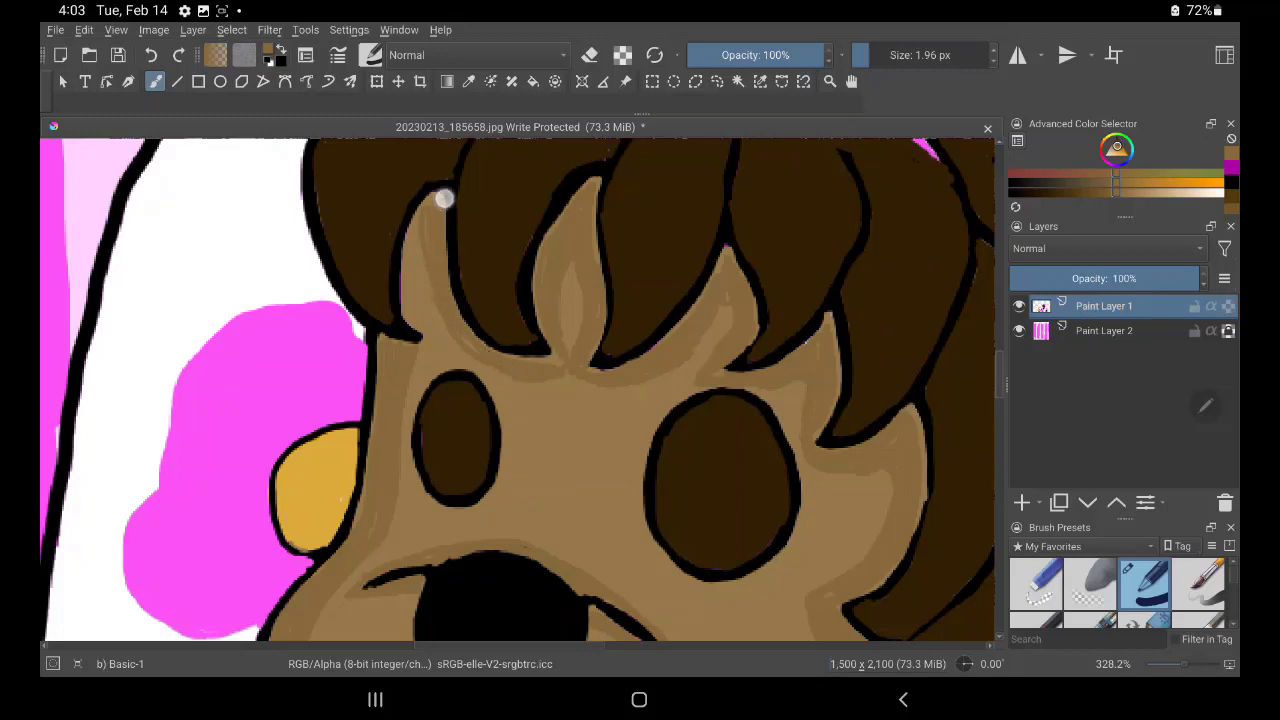
{"action": "mouse_move", "coordinate": [416, 269]}
{"action": "left_mouse_down"}
{"action": "mouse_move", "coordinate": [417, 283]}
{"action": "mouse_move", "coordinate": [406, 277]}
{"action": "mouse_move", "coordinate": [431, 340]}
{"action": "left_mouse_up"}
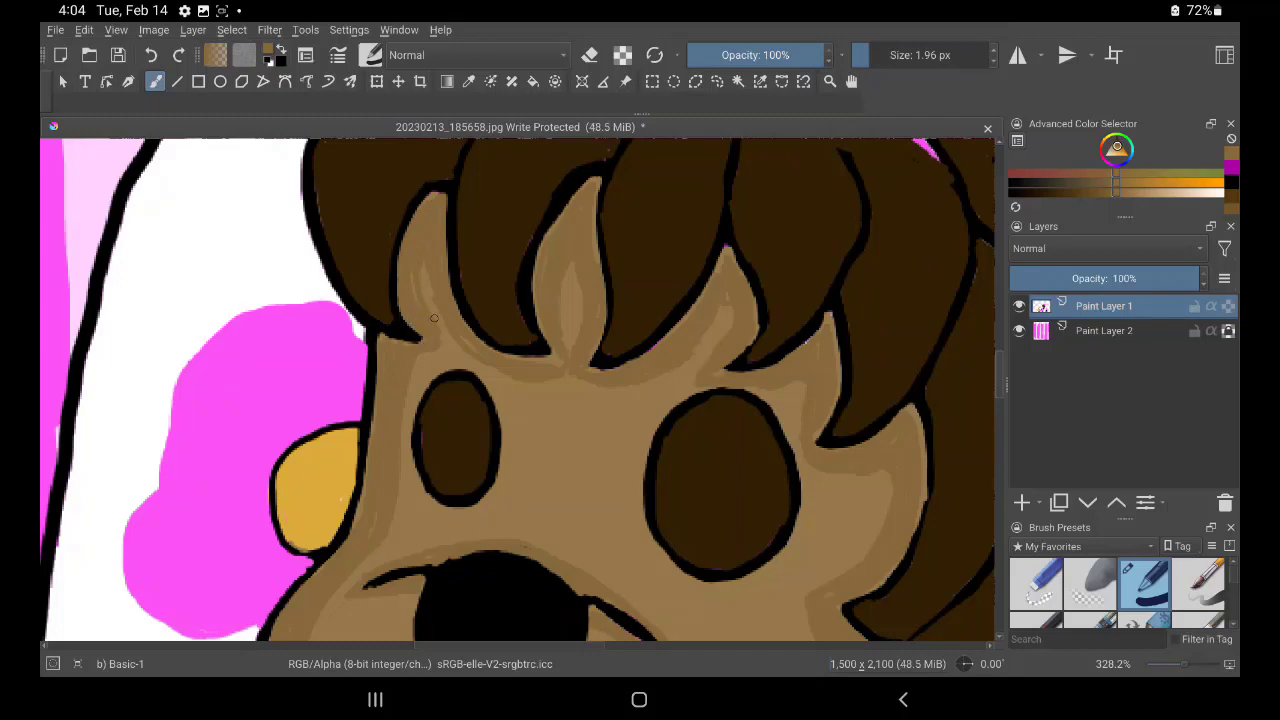
{"action": "left_click_drag", "start_coordinate": [683, 620], "coordinate": [706, 400]}
{"action": "left_click_drag", "start_coordinate": [683, 597], "coordinate": [703, 456]}
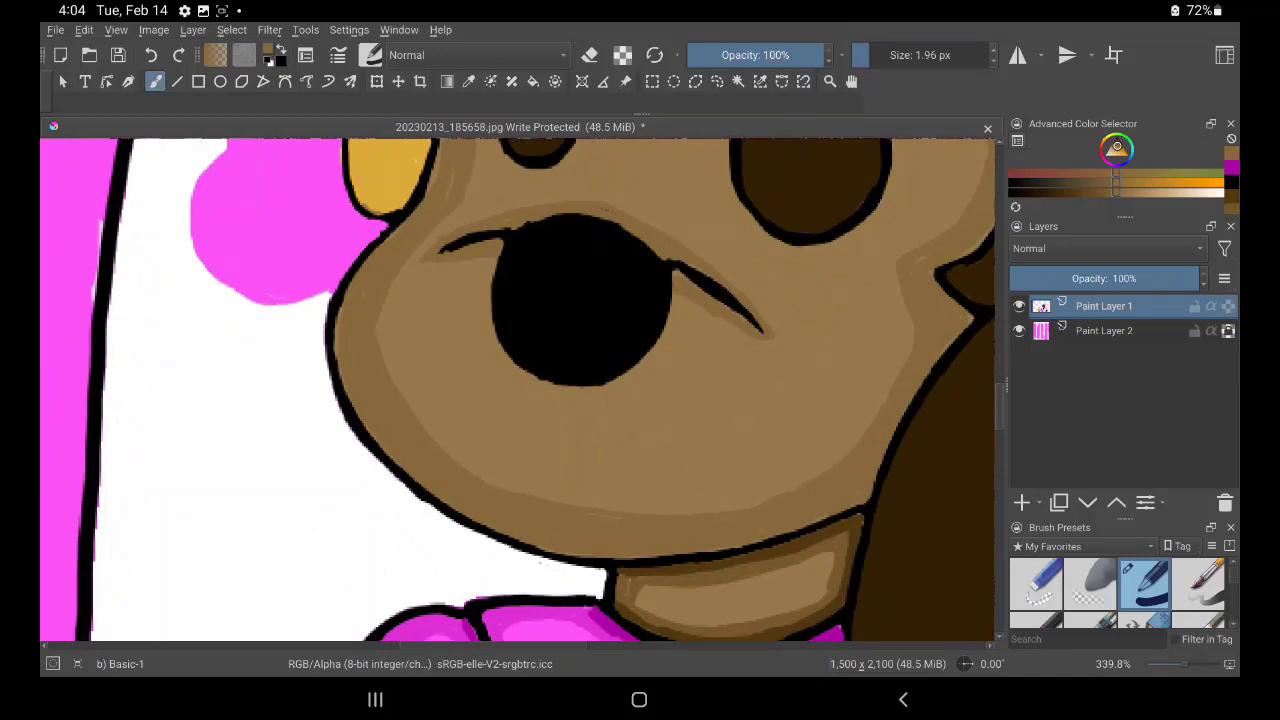
Sample the dark outline colour and shade the nose's upper edge dark brown
{"action": "key", "text": "p"}
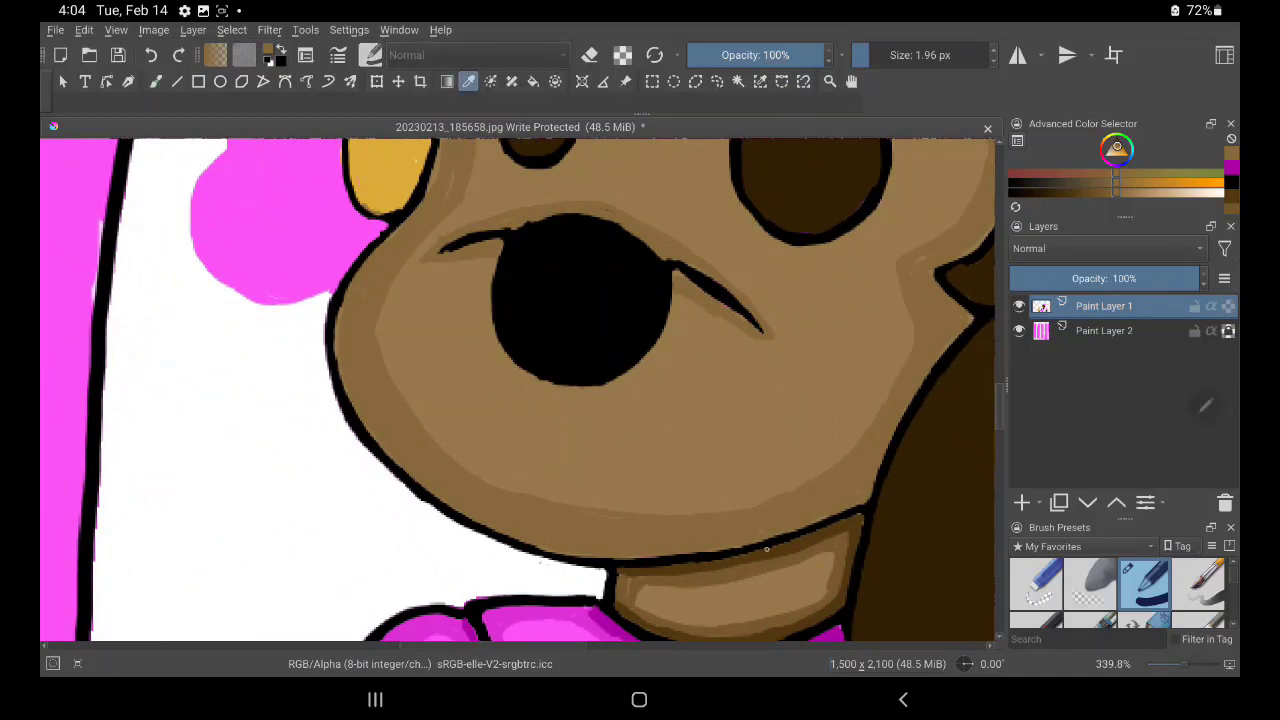
{"action": "left_click", "coordinate": [766, 548]}
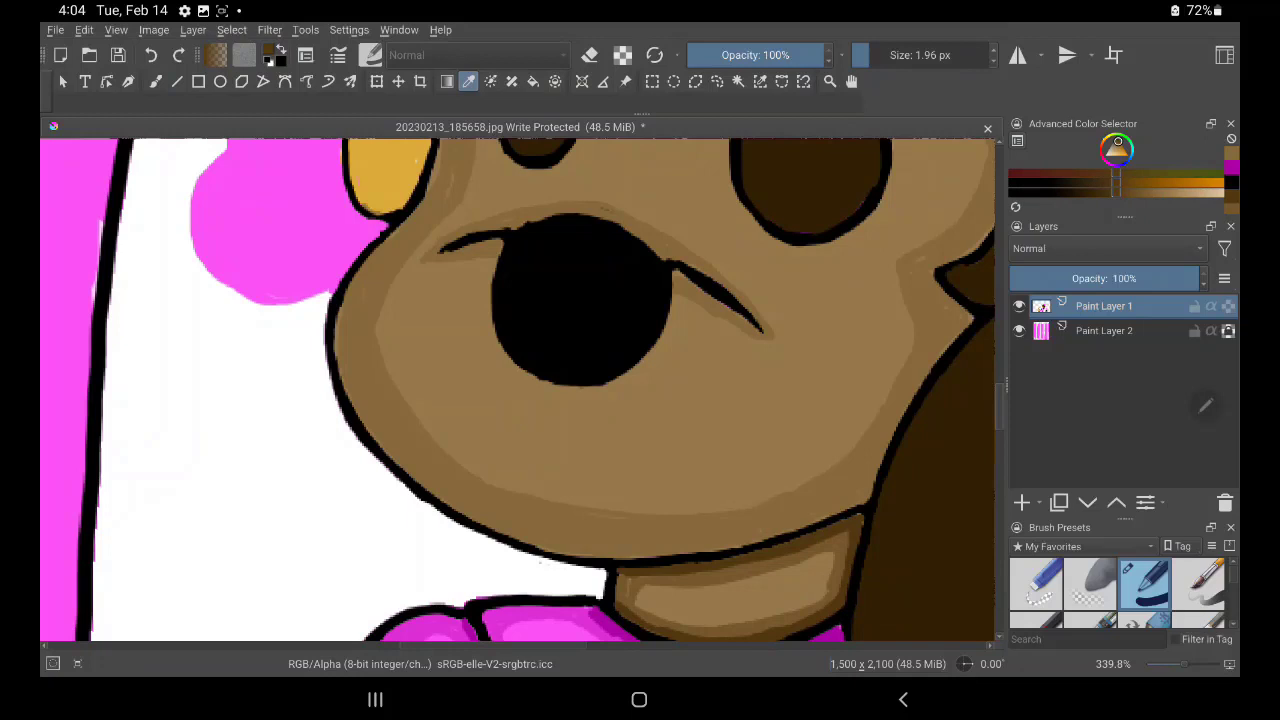
{"action": "left_click", "coordinate": [155, 81]}
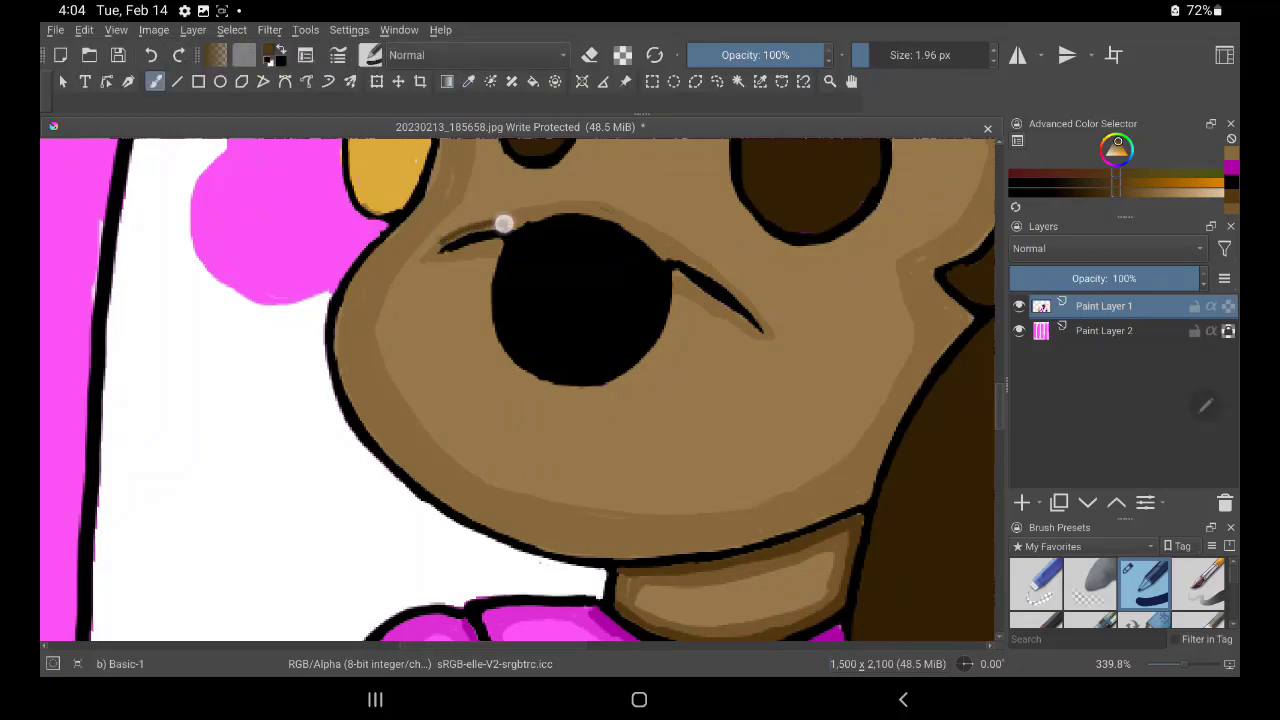
{"action": "mouse_move", "coordinate": [445, 247]}
{"action": "left_mouse_down"}
{"action": "mouse_move", "coordinate": [569, 209]}
{"action": "mouse_move", "coordinate": [612, 213]}
{"action": "mouse_move", "coordinate": [657, 251]}
{"action": "mouse_move", "coordinate": [591, 213]}
{"action": "left_mouse_up"}
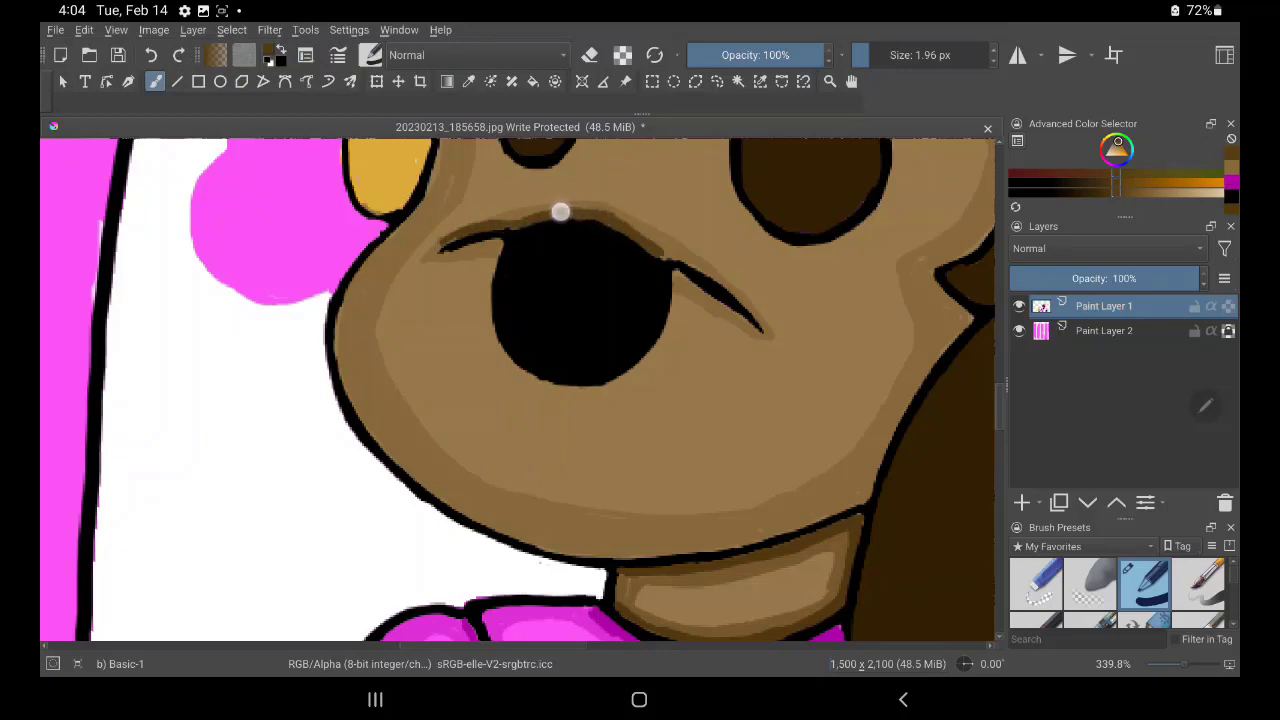
{"action": "mouse_move", "coordinate": [656, 245]}
{"action": "left_mouse_down"}
{"action": "mouse_move", "coordinate": [723, 277]}
{"action": "mouse_move", "coordinate": [753, 310]}
{"action": "left_mouse_up"}
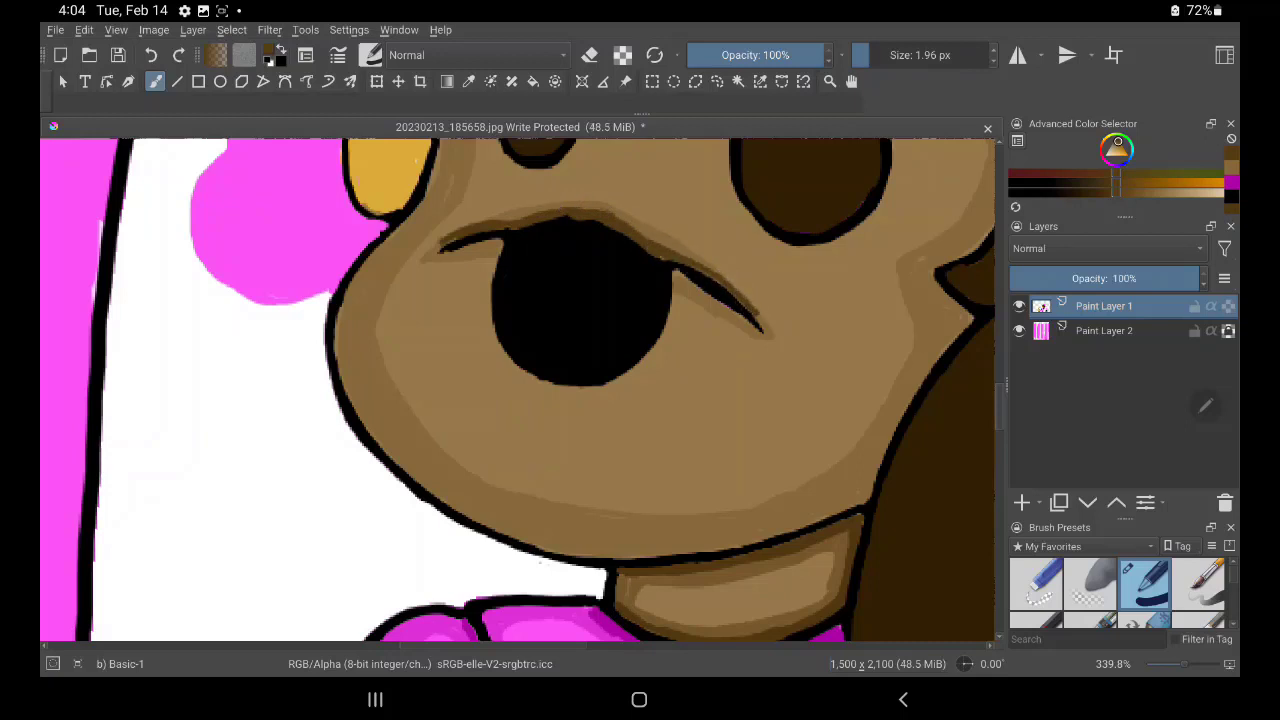
Sample a lighter skin tone and repaint along the nose's upper line
{"action": "key", "text": "p"}
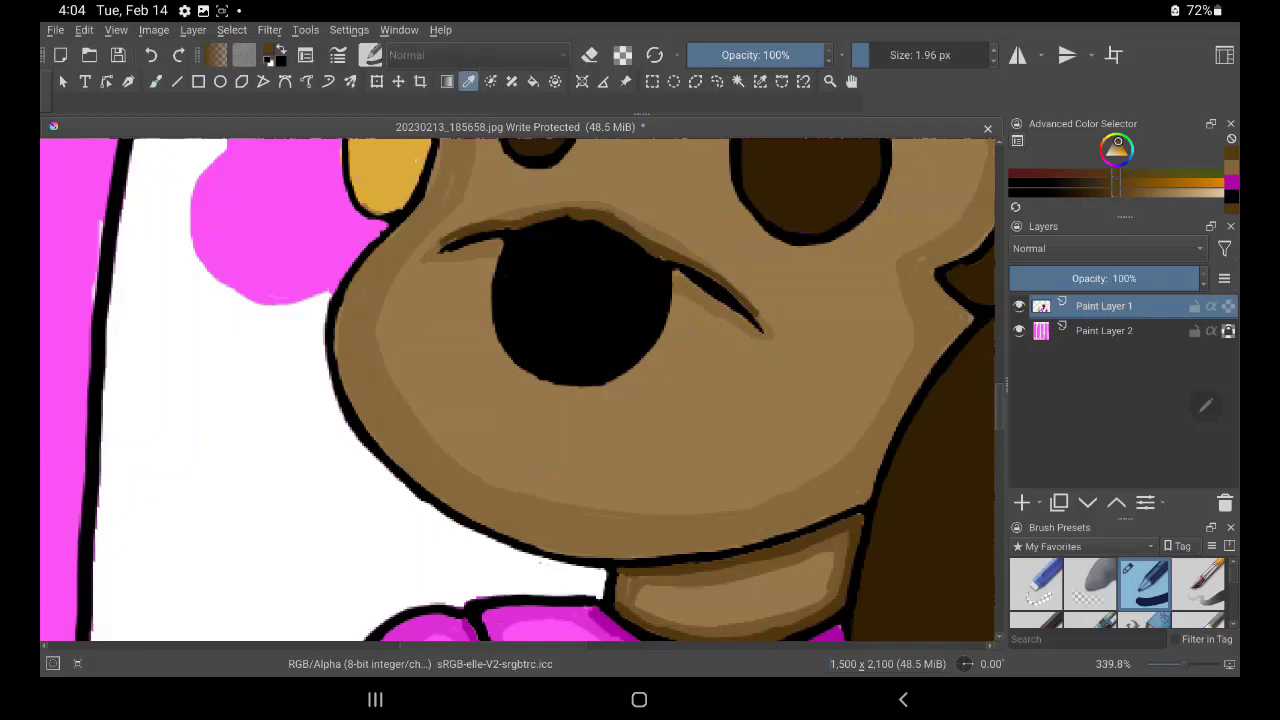
{"action": "left_click", "coordinate": [925, 304]}
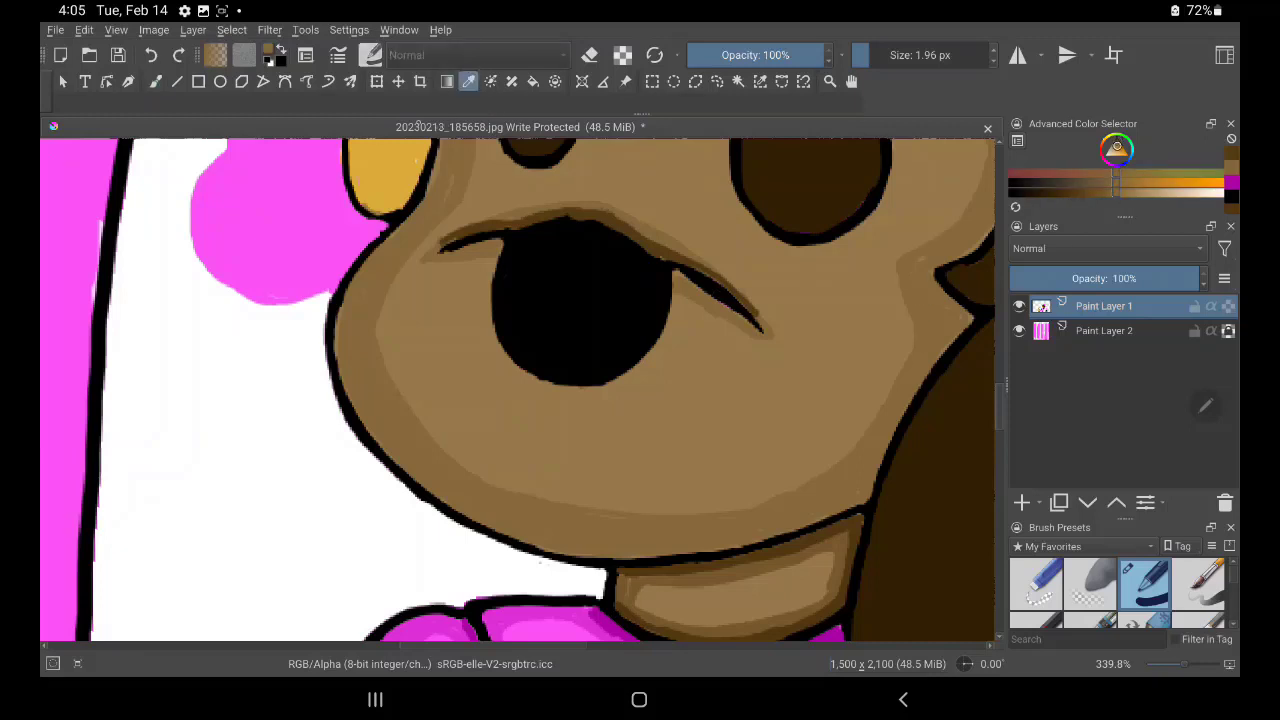
{"action": "left_click", "coordinate": [155, 81]}
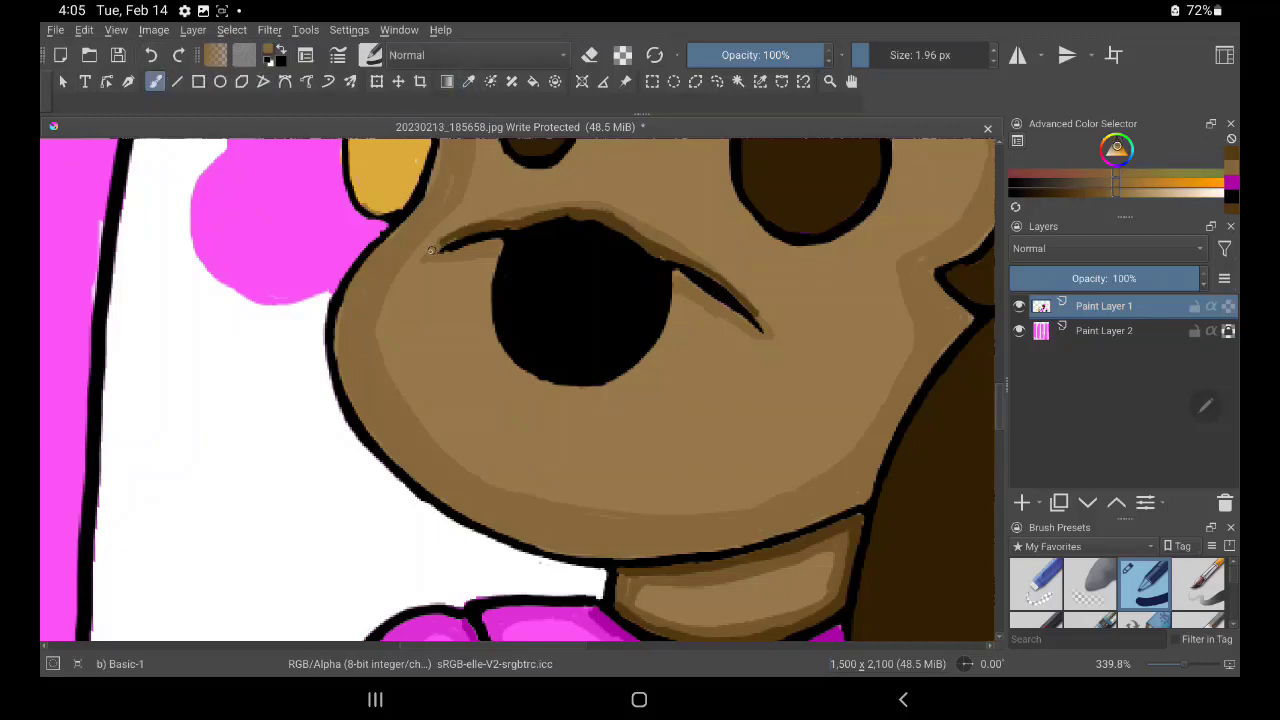
{"action": "mouse_move", "coordinate": [458, 230]}
{"action": "left_mouse_down"}
{"action": "mouse_move", "coordinate": [609, 200]}
{"action": "mouse_move", "coordinate": [740, 280]}
{"action": "mouse_move", "coordinate": [768, 337]}
{"action": "left_mouse_up"}
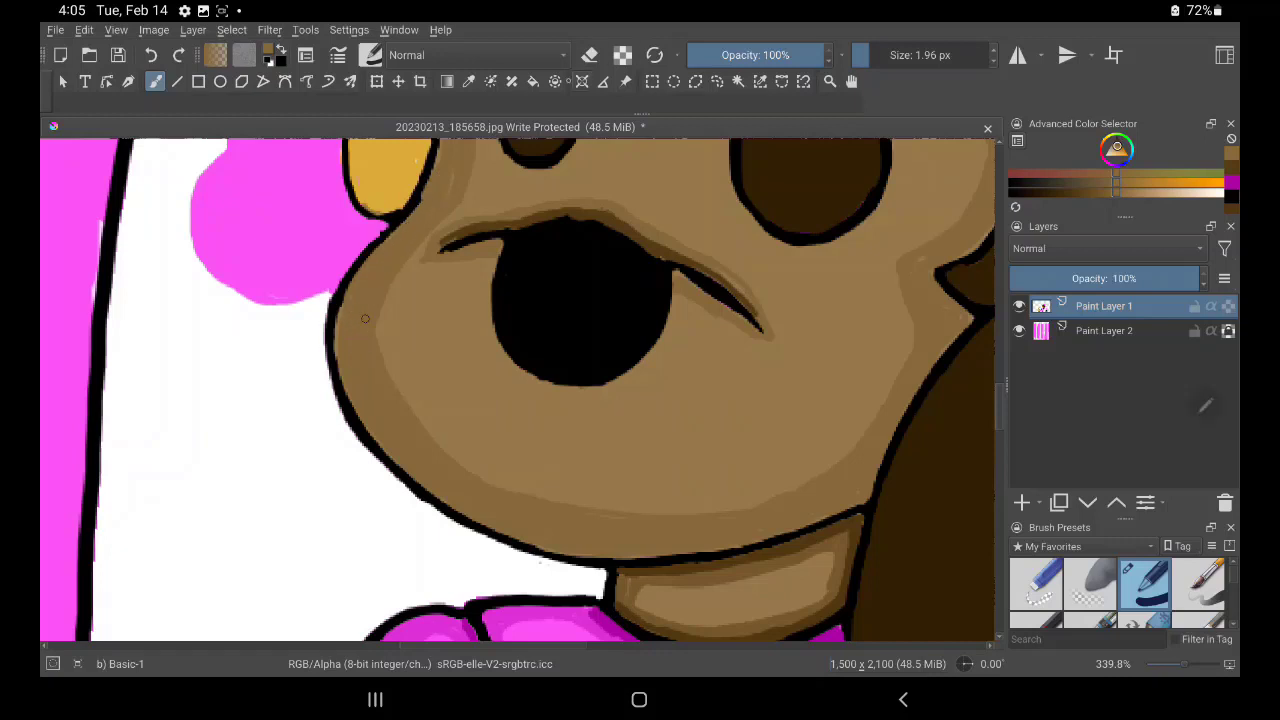
Pick a darker brown and darken and reshape the cheek outline near the hair
{"action": "key", "text": "p"}
{"action": "left_click", "coordinate": [670, 257]}
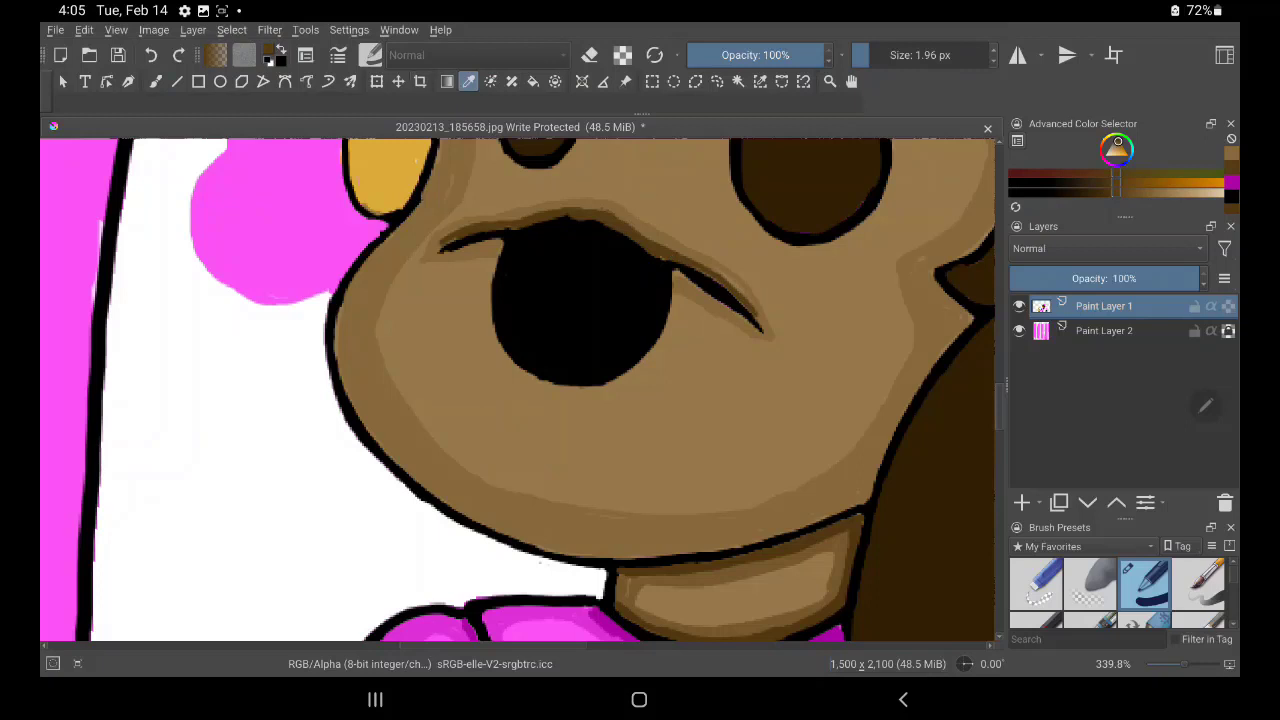
{"action": "left_click", "coordinate": [155, 81]}
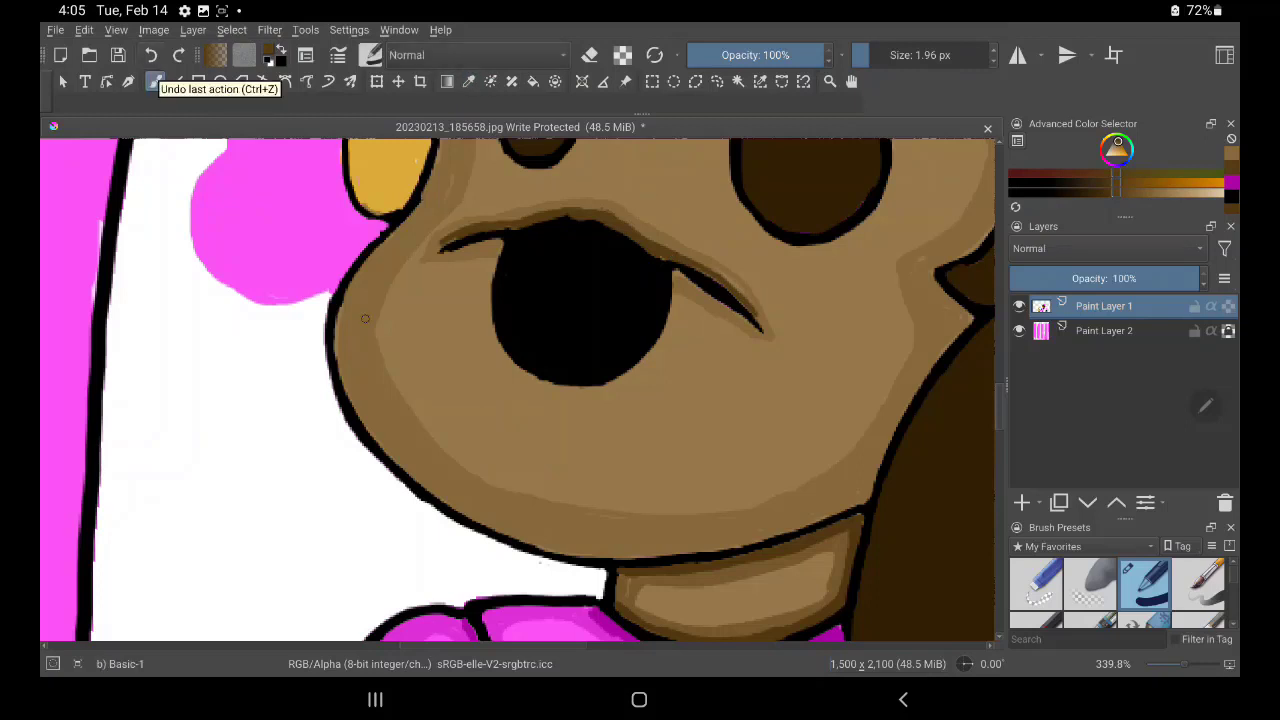
{"action": "left_click_drag", "start_coordinate": [878, 440], "coordinate": [869, 470]}
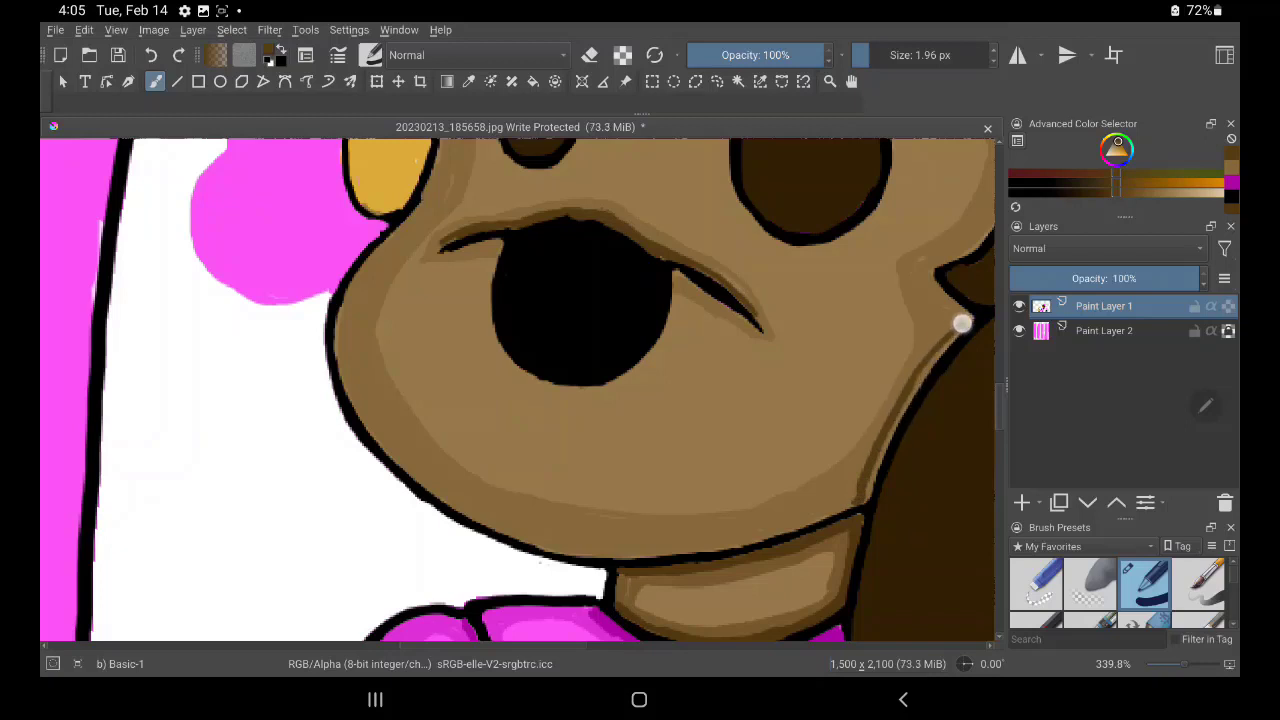
{"action": "left_click_drag", "start_coordinate": [960, 320], "coordinate": [879, 450]}
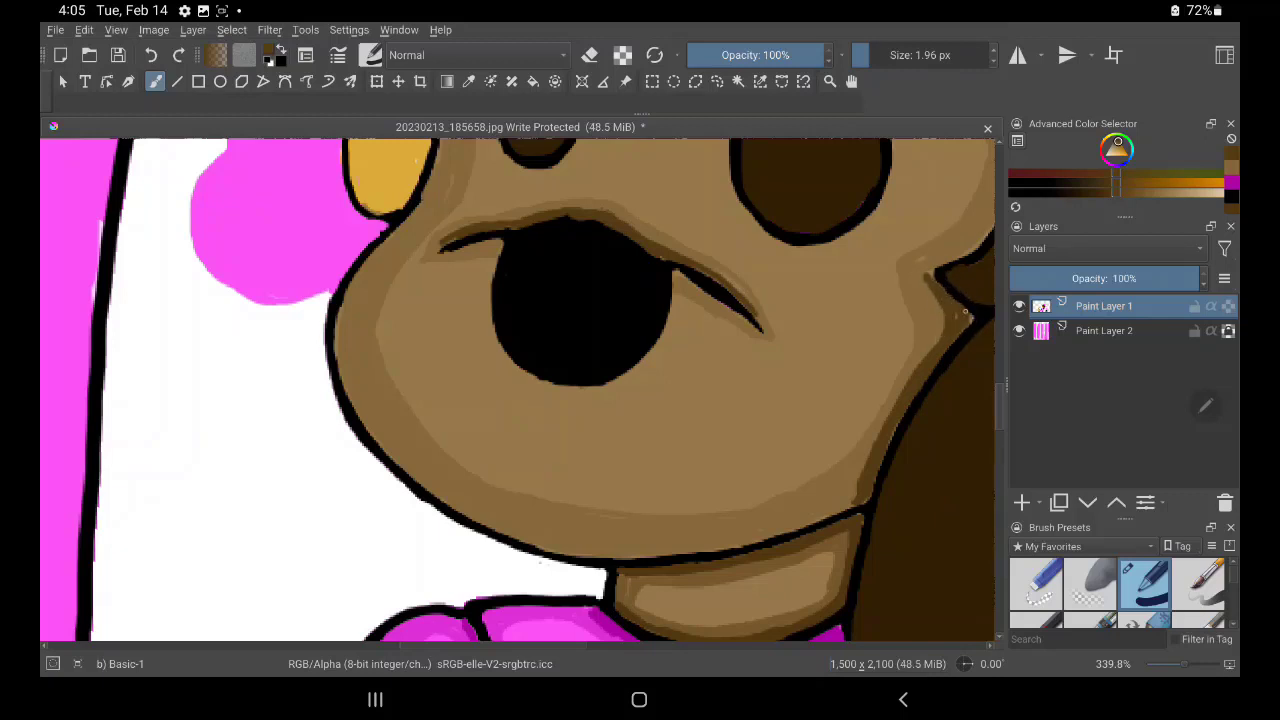
{"action": "left_click_drag", "start_coordinate": [965, 313], "coordinate": [968, 322]}
{"action": "left_click_drag", "start_coordinate": [928, 282], "coordinate": [985, 233]}
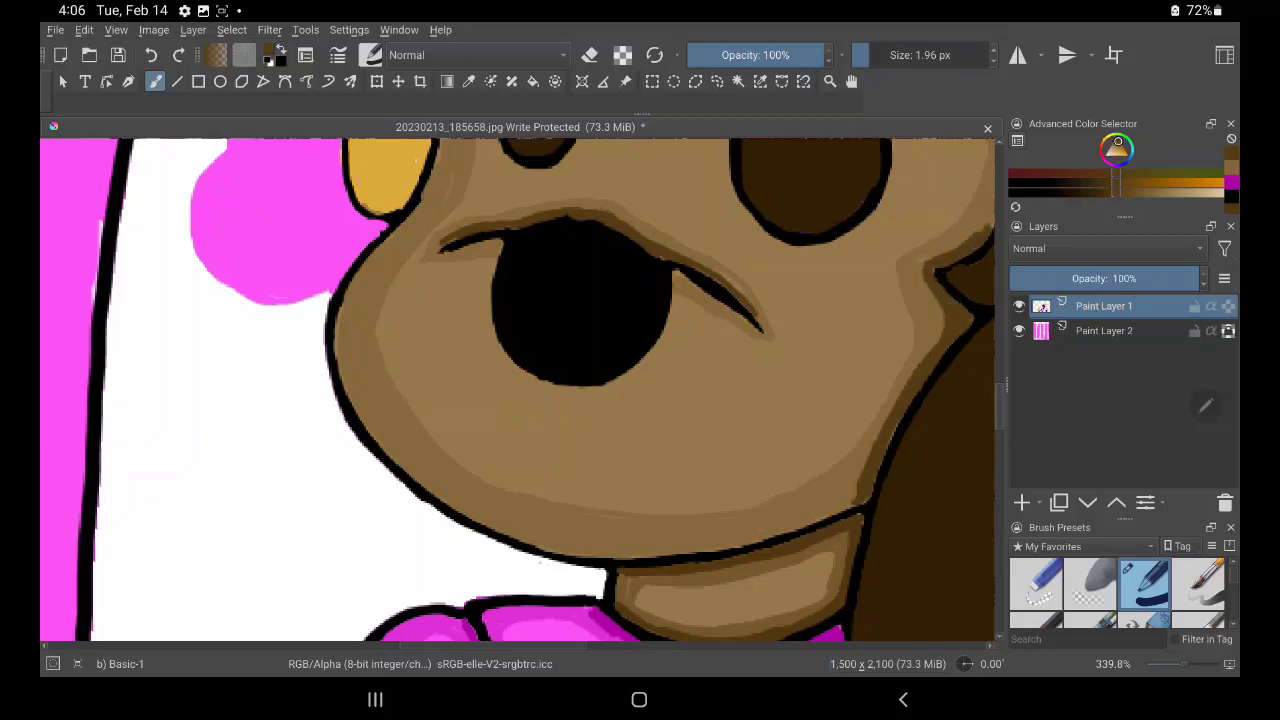
{"action": "left_click_drag", "start_coordinate": [919, 172], "coordinate": [806, 220]}
{"action": "mouse_move", "coordinate": [734, 177]}
{"action": "left_mouse_down"}
{"action": "mouse_move", "coordinate": [739, 242]}
{"action": "mouse_move", "coordinate": [743, 223]}
{"action": "mouse_move", "coordinate": [743, 171]}
{"action": "mouse_move", "coordinate": [709, 323]}
{"action": "mouse_move", "coordinate": [726, 312]}
{"action": "mouse_move", "coordinate": [749, 230]}
{"action": "mouse_move", "coordinate": [737, 163]}
{"action": "mouse_move", "coordinate": [663, 209]}
{"action": "mouse_move", "coordinate": [730, 162]}
{"action": "mouse_move", "coordinate": [703, 189]}
{"action": "mouse_move", "coordinate": [640, 200]}
{"action": "mouse_move", "coordinate": [727, 166]}
{"action": "left_mouse_up"}
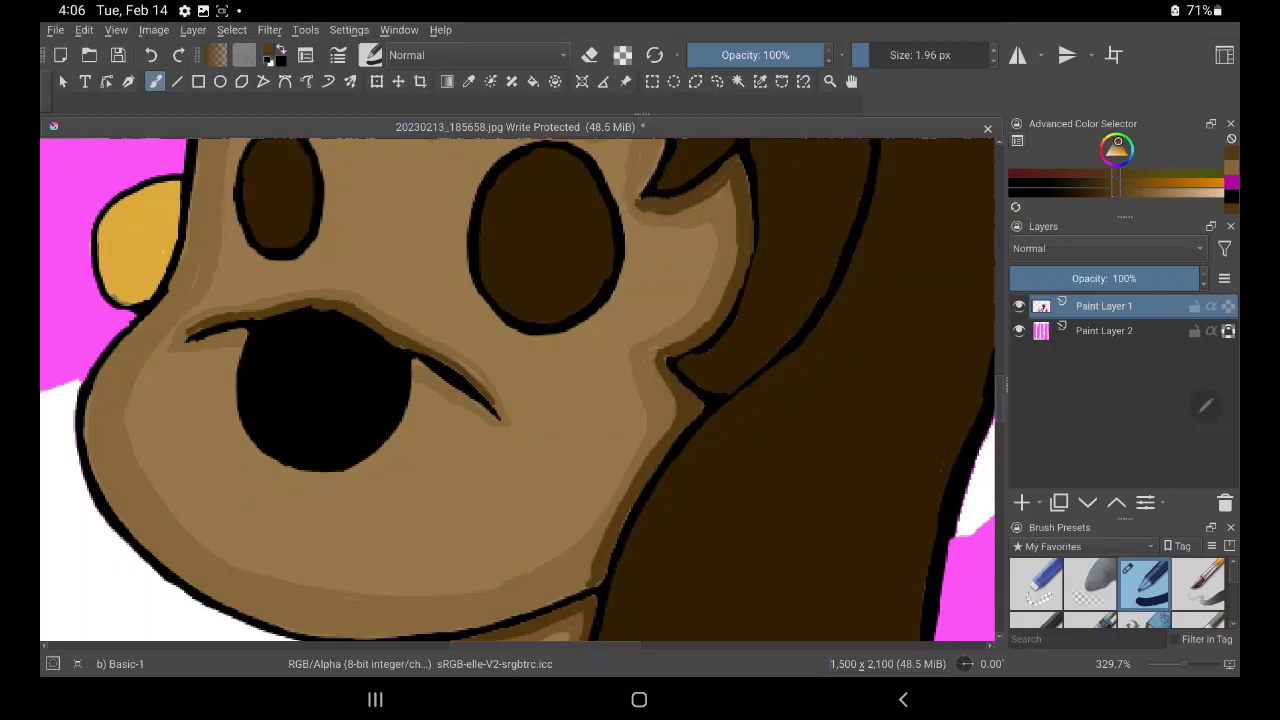
Paint dark brown over the ear's inner edge and the tan strip between eye line and hair
{"action": "left_click_drag", "start_coordinate": [860, 240], "coordinate": [930, 300]}
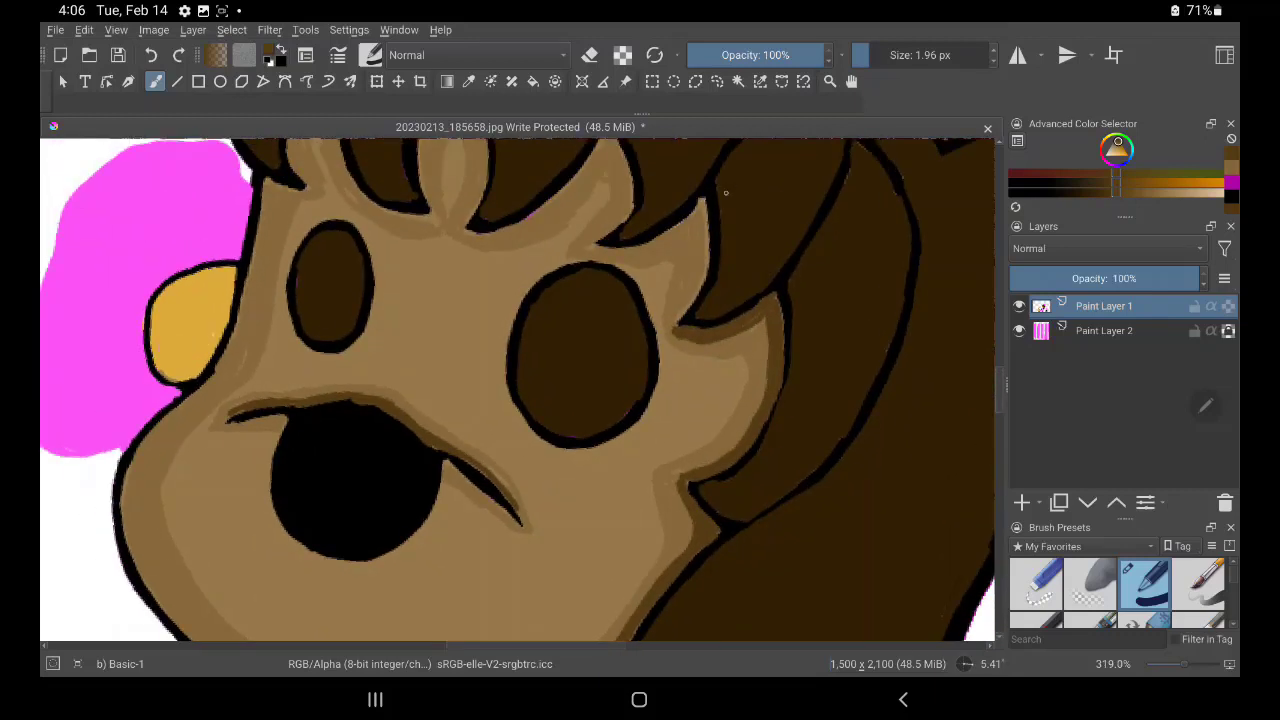
{"action": "mouse_move", "coordinate": [695, 217]}
{"action": "left_mouse_down"}
{"action": "mouse_move", "coordinate": [691, 266]}
{"action": "mouse_move", "coordinate": [706, 243]}
{"action": "mouse_move", "coordinate": [671, 320]}
{"action": "mouse_move", "coordinate": [708, 246]}
{"action": "mouse_move", "coordinate": [673, 328]}
{"action": "mouse_move", "coordinate": [700, 211]}
{"action": "mouse_move", "coordinate": [700, 229]}
{"action": "left_mouse_up"}
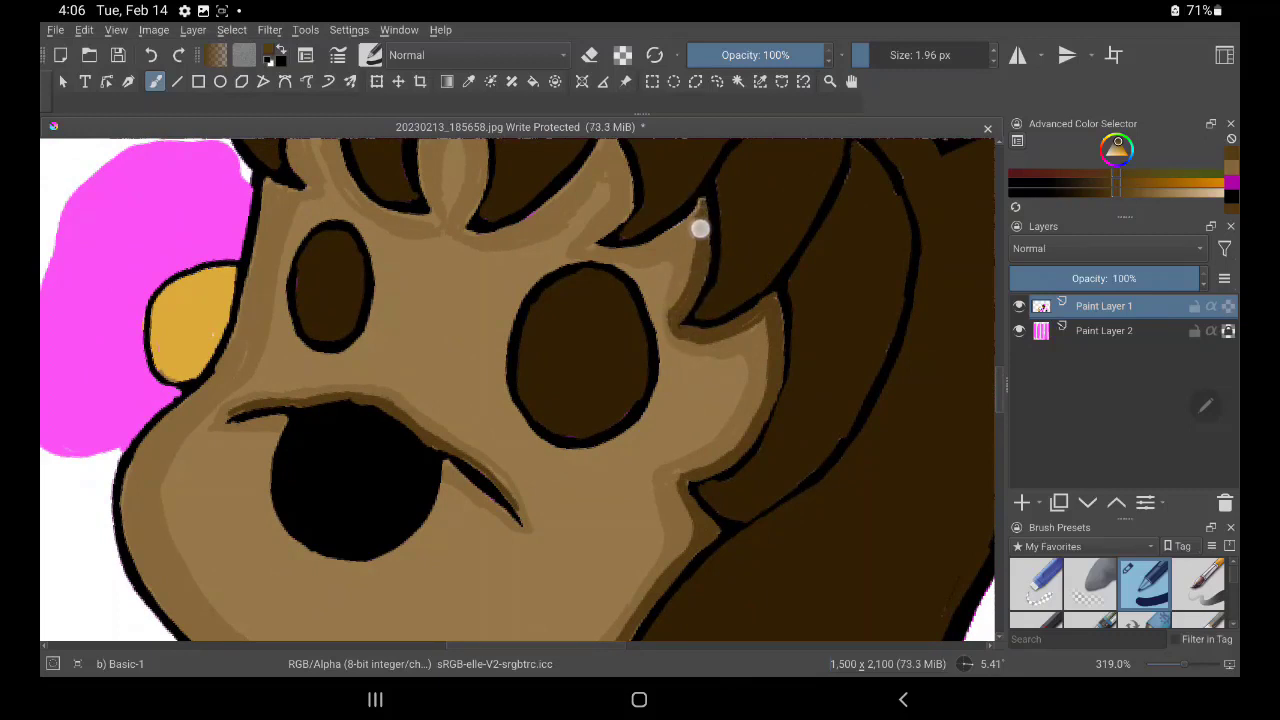
{"action": "mouse_move", "coordinate": [600, 250]}
{"action": "left_mouse_down"}
{"action": "mouse_move", "coordinate": [677, 229]}
{"action": "mouse_move", "coordinate": [663, 243]}
{"action": "mouse_move", "coordinate": [691, 223]}
{"action": "mouse_move", "coordinate": [609, 251]}
{"action": "mouse_move", "coordinate": [617, 215]}
{"action": "mouse_move", "coordinate": [606, 223]}
{"action": "mouse_move", "coordinate": [628, 190]}
{"action": "left_mouse_up"}
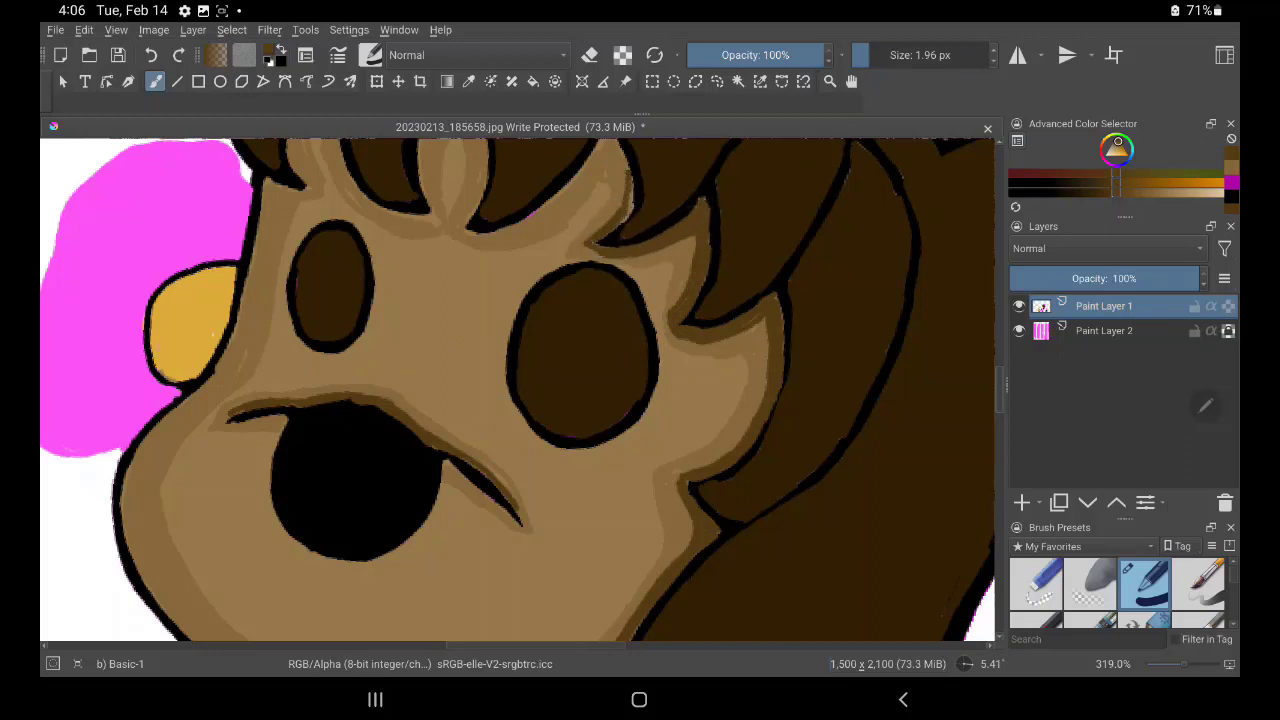
{"action": "mouse_move", "coordinate": [477, 235]}
{"action": "left_mouse_down"}
{"action": "mouse_move", "coordinate": [554, 206]}
{"action": "mouse_move", "coordinate": [604, 164]}
{"action": "mouse_move", "coordinate": [615, 225]}
{"action": "left_mouse_up"}
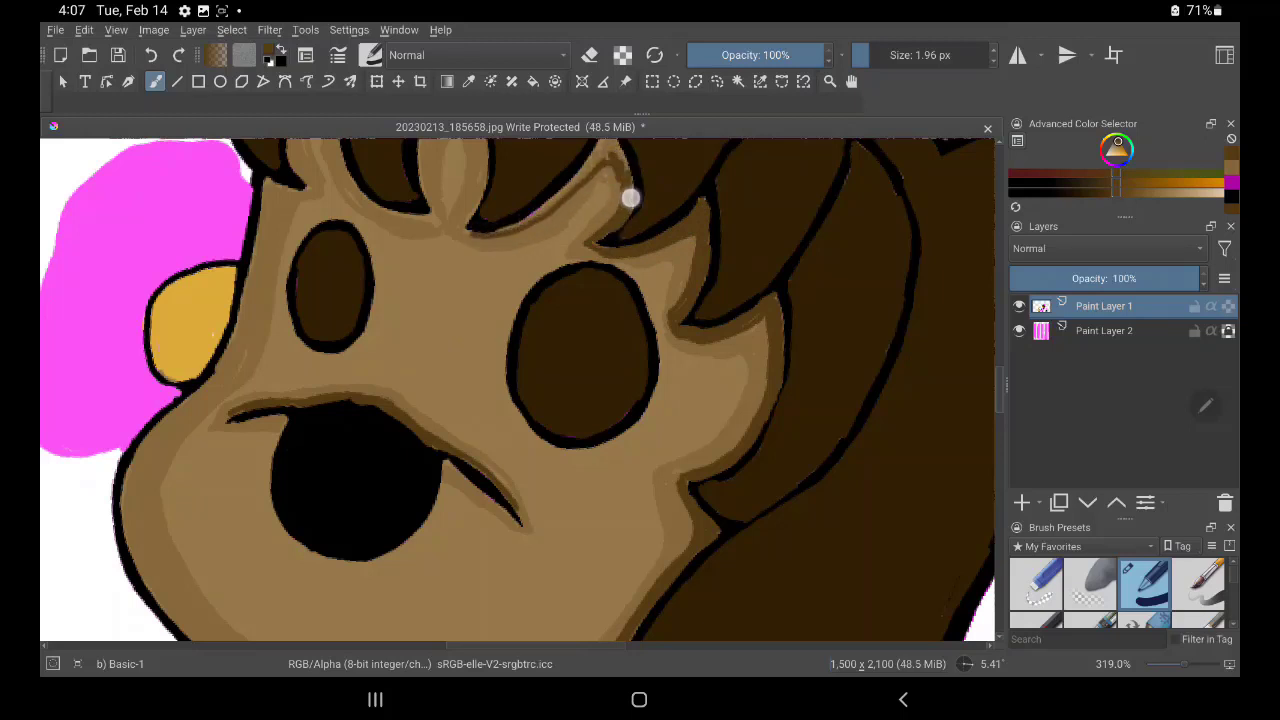
{"action": "left_click_drag", "start_coordinate": [609, 151], "coordinate": [579, 175]}
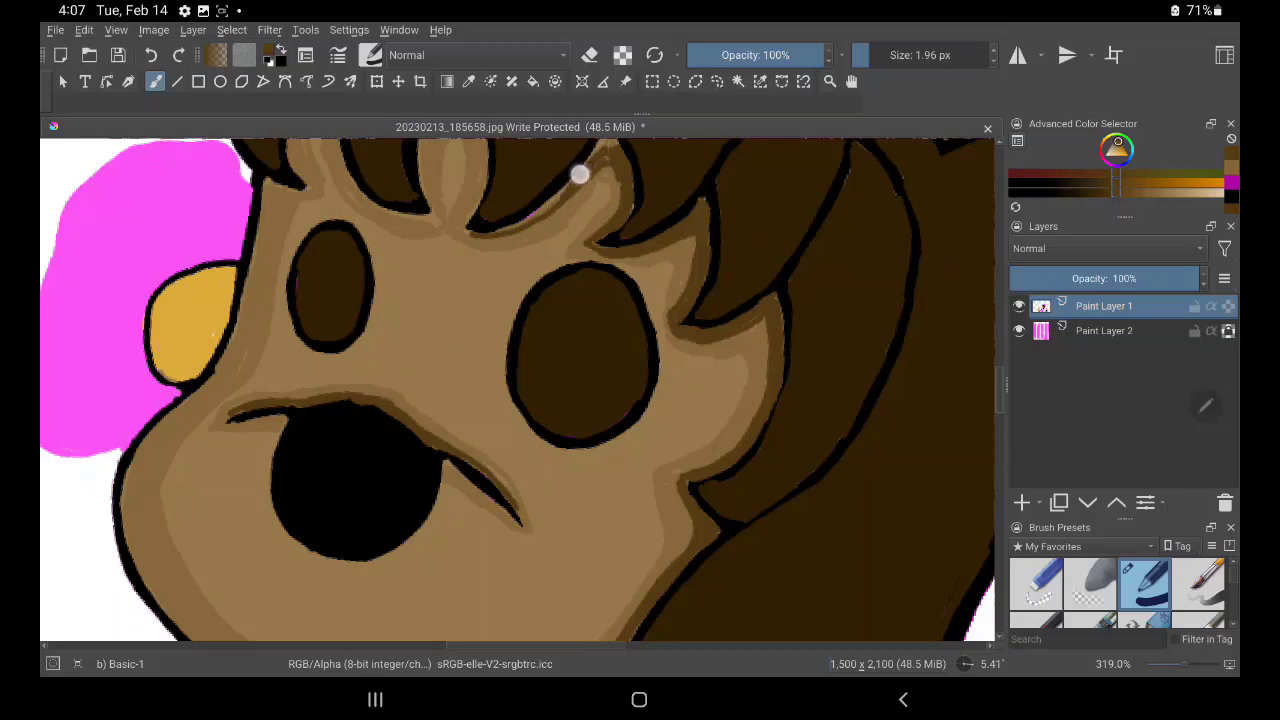
{"action": "left_click_drag", "start_coordinate": [675, 380], "coordinate": [752, 440]}
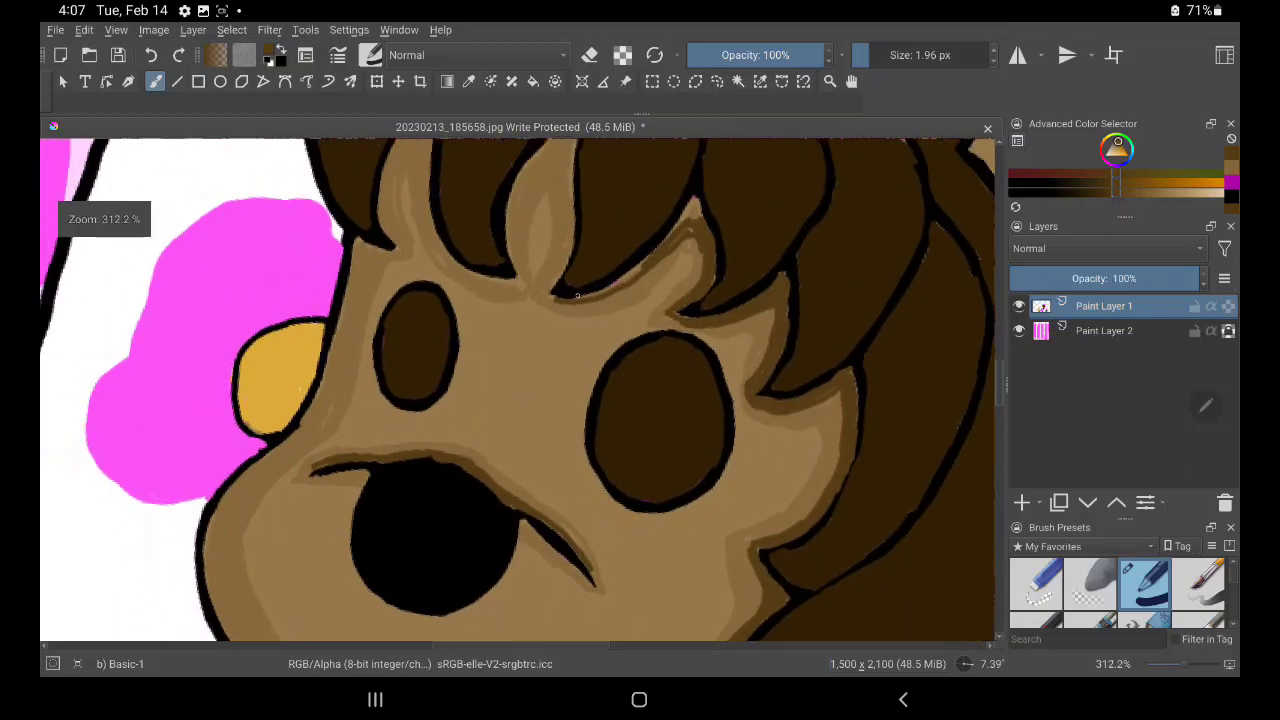
Darken the hair edge line and the edges of the bangs' strands in dark brown
{"action": "mouse_move", "coordinate": [577, 296]}
{"action": "left_mouse_down"}
{"action": "mouse_move", "coordinate": [549, 301]}
{"action": "mouse_move", "coordinate": [657, 250]}
{"action": "mouse_move", "coordinate": [694, 212]}
{"action": "mouse_move", "coordinate": [703, 237]}
{"action": "mouse_move", "coordinate": [660, 249]}
{"action": "mouse_move", "coordinate": [690, 205]}
{"action": "mouse_move", "coordinate": [711, 260]}
{"action": "mouse_move", "coordinate": [706, 251]}
{"action": "mouse_move", "coordinate": [703, 286]}
{"action": "left_mouse_up"}
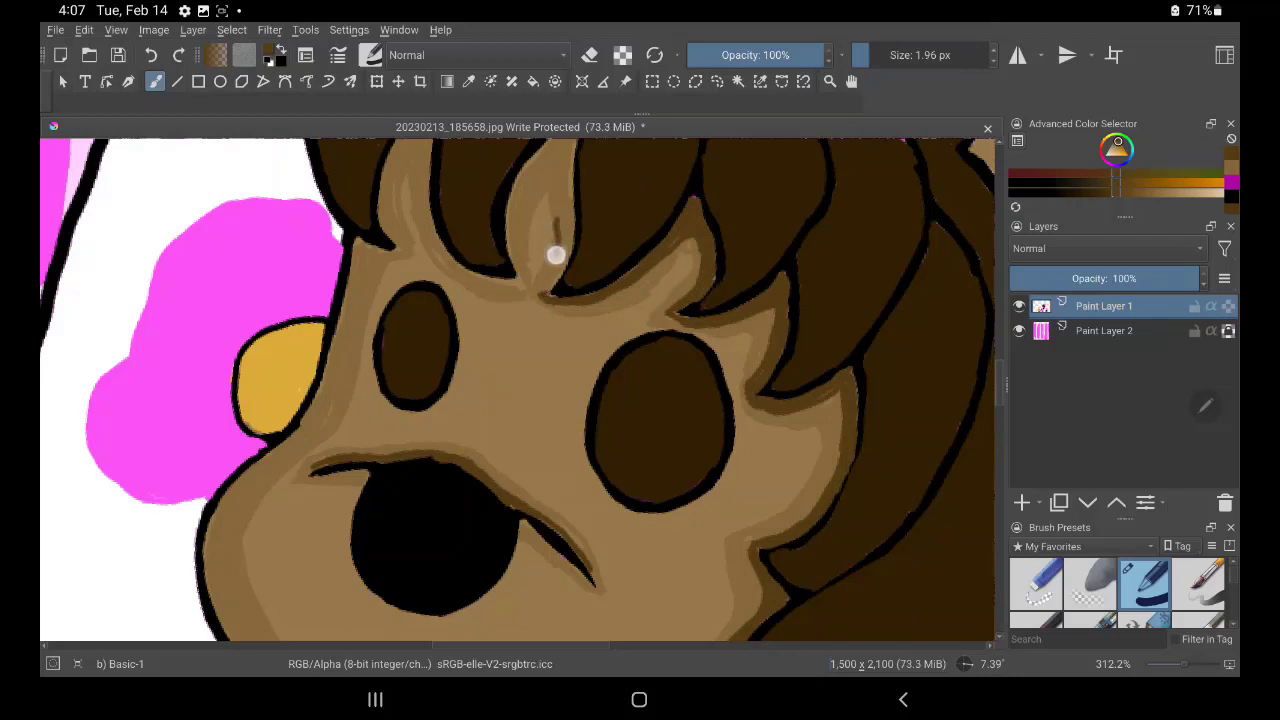
{"action": "mouse_move", "coordinate": [556, 255]}
{"action": "left_mouse_down"}
{"action": "mouse_move", "coordinate": [563, 240]}
{"action": "mouse_move", "coordinate": [546, 283]}
{"action": "mouse_move", "coordinate": [566, 177]}
{"action": "mouse_move", "coordinate": [558, 270]}
{"action": "left_mouse_up"}
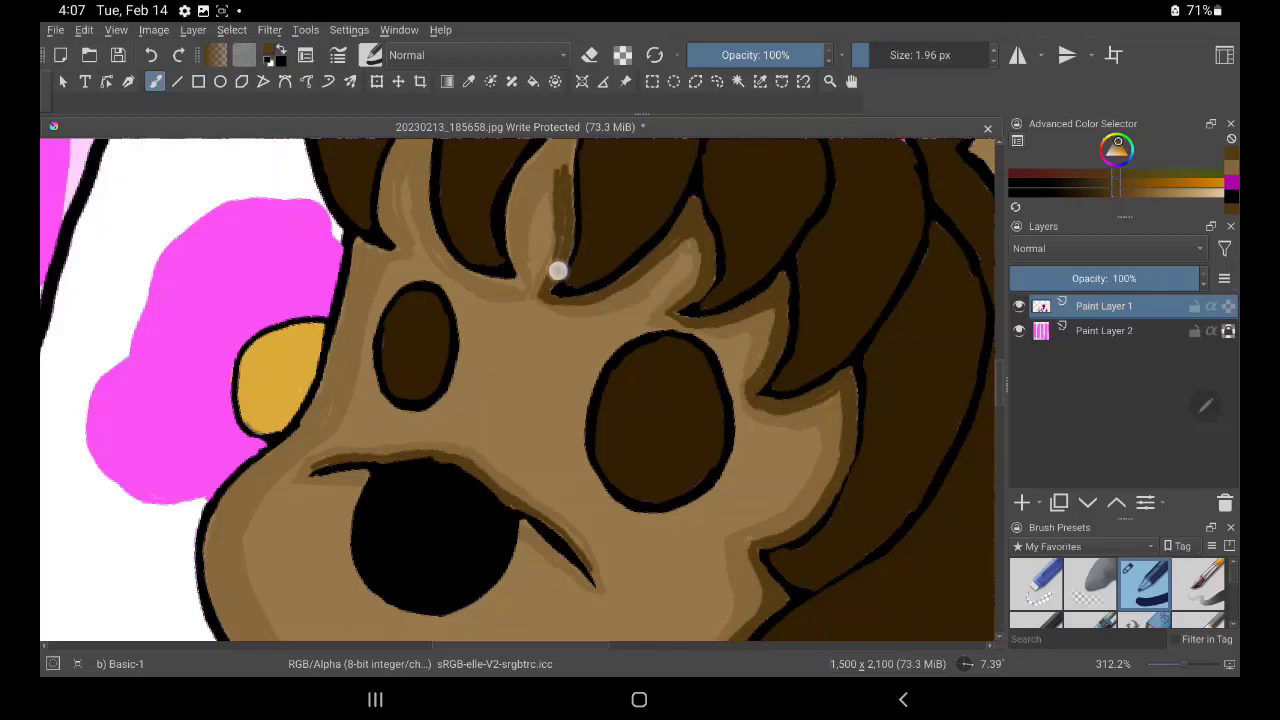
{"action": "left_click_drag", "start_coordinate": [566, 190], "coordinate": [560, 216]}
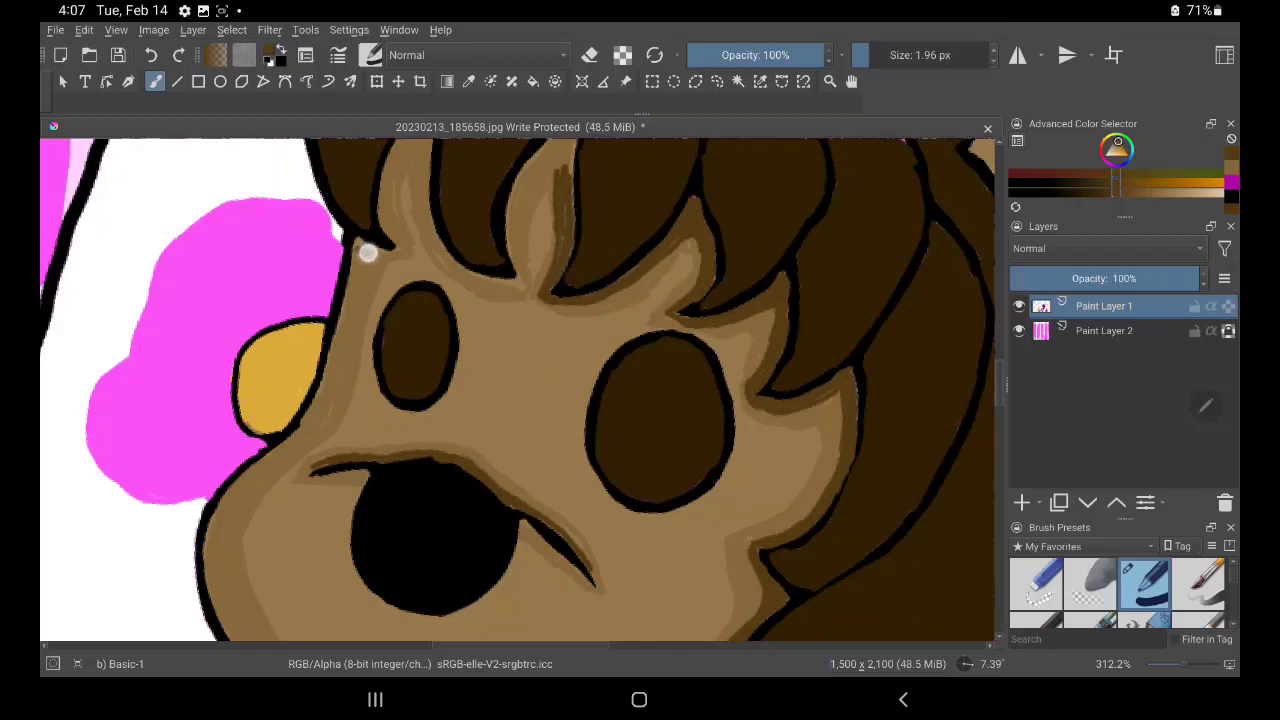
{"action": "mouse_move", "coordinate": [368, 253]}
{"action": "left_mouse_down"}
{"action": "mouse_move", "coordinate": [360, 246]}
{"action": "mouse_move", "coordinate": [396, 252]}
{"action": "mouse_move", "coordinate": [386, 186]}
{"action": "mouse_move", "coordinate": [380, 257]}
{"action": "mouse_move", "coordinate": [398, 140]}
{"action": "left_mouse_up"}
Refine the left and middle strand edges with dark brown, undoing one overpainted tip
{"action": "scroll", "coordinate": [518, 390], "scroll_direction": "up", "scroll_amount": 3}
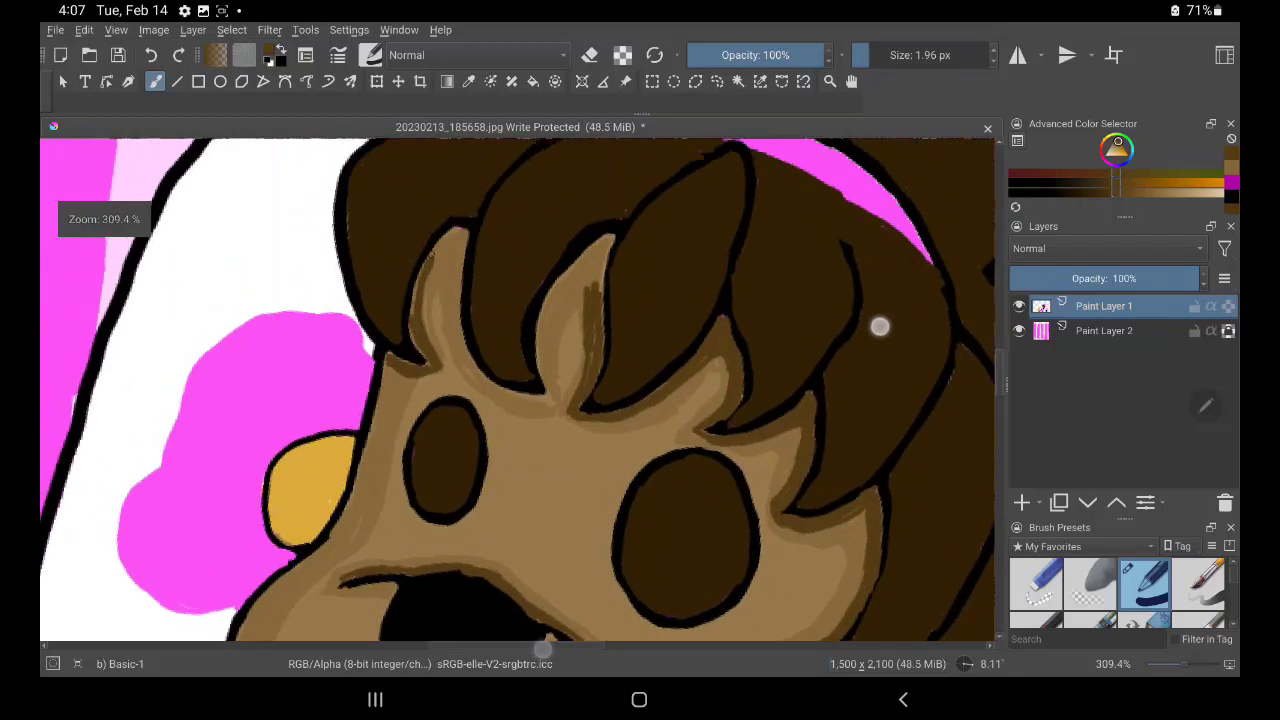
{"action": "mouse_move", "coordinate": [422, 292]}
{"action": "left_mouse_down"}
{"action": "mouse_move", "coordinate": [448, 234]}
{"action": "mouse_move", "coordinate": [428, 260]}
{"action": "mouse_move", "coordinate": [425, 370]}
{"action": "mouse_move", "coordinate": [389, 355]}
{"action": "left_mouse_up"}
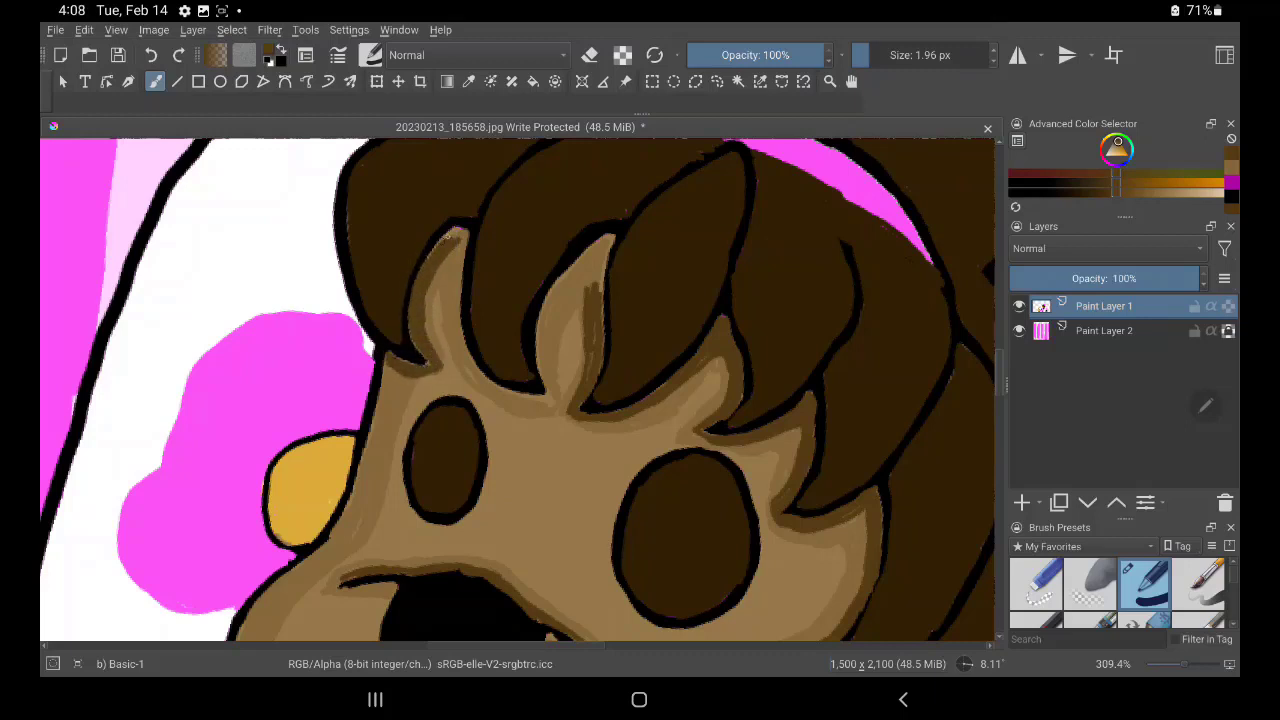
{"action": "mouse_move", "coordinate": [446, 233]}
{"action": "left_mouse_down"}
{"action": "mouse_move", "coordinate": [457, 263]}
{"action": "mouse_move", "coordinate": [463, 237]}
{"action": "mouse_move", "coordinate": [456, 280]}
{"action": "mouse_move", "coordinate": [513, 393]}
{"action": "left_mouse_up"}
{"action": "key", "text": "ctrl+z"}
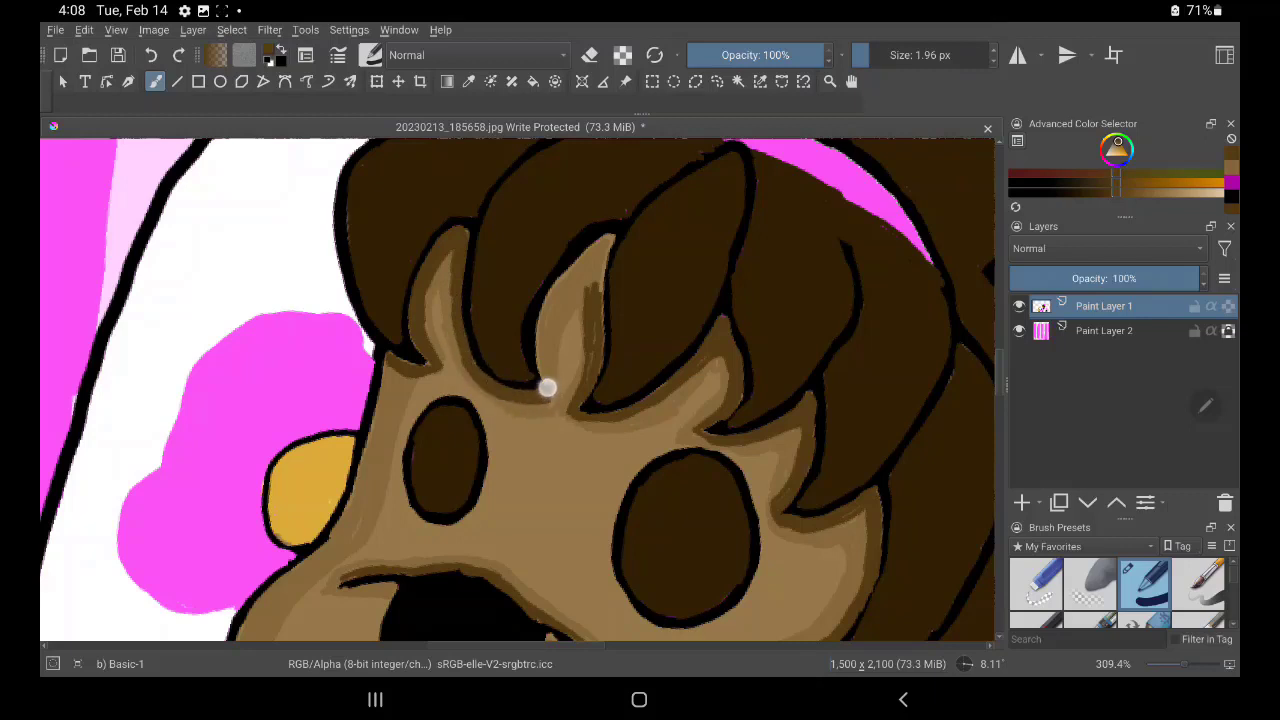
{"action": "left_click_drag", "start_coordinate": [538, 320], "coordinate": [548, 377]}
{"action": "mouse_move", "coordinate": [549, 289]}
{"action": "left_mouse_down"}
{"action": "mouse_move", "coordinate": [546, 323]}
{"action": "mouse_move", "coordinate": [607, 241]}
{"action": "left_mouse_up"}
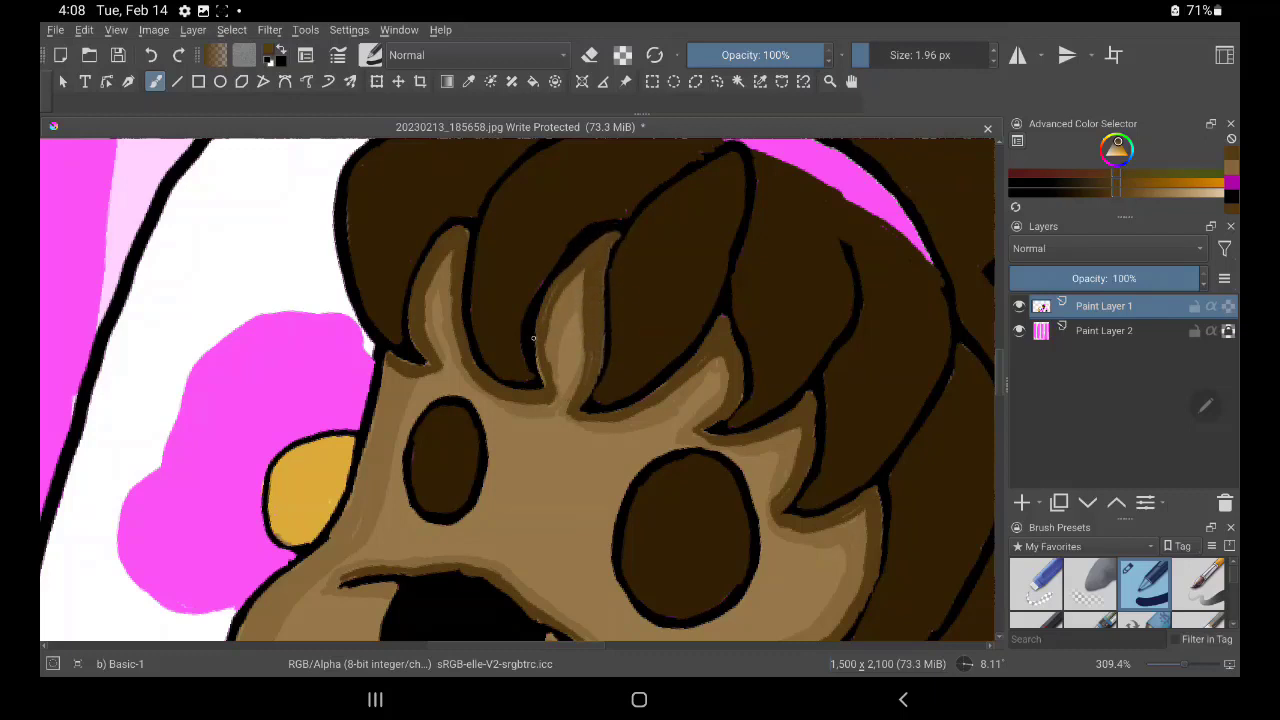
{"action": "left_click_drag", "start_coordinate": [533, 338], "coordinate": [540, 374]}
Sample a light tan and highlight the left and middle strands and the skin beside the right eye
{"action": "left_click", "coordinate": [555, 345], "text": "ctrl"}
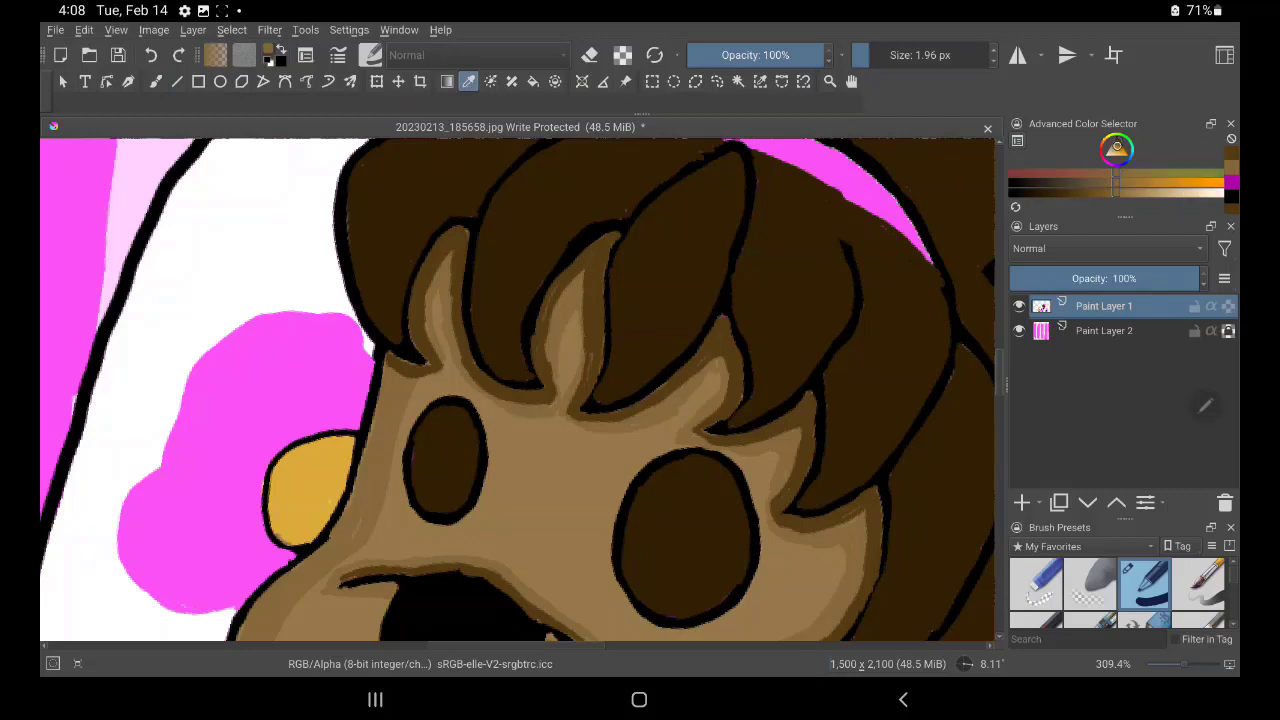
{"action": "mouse_move", "coordinate": [437, 290]}
{"action": "left_mouse_down"}
{"action": "mouse_move", "coordinate": [443, 346]}
{"action": "mouse_move", "coordinate": [414, 380]}
{"action": "left_mouse_up"}
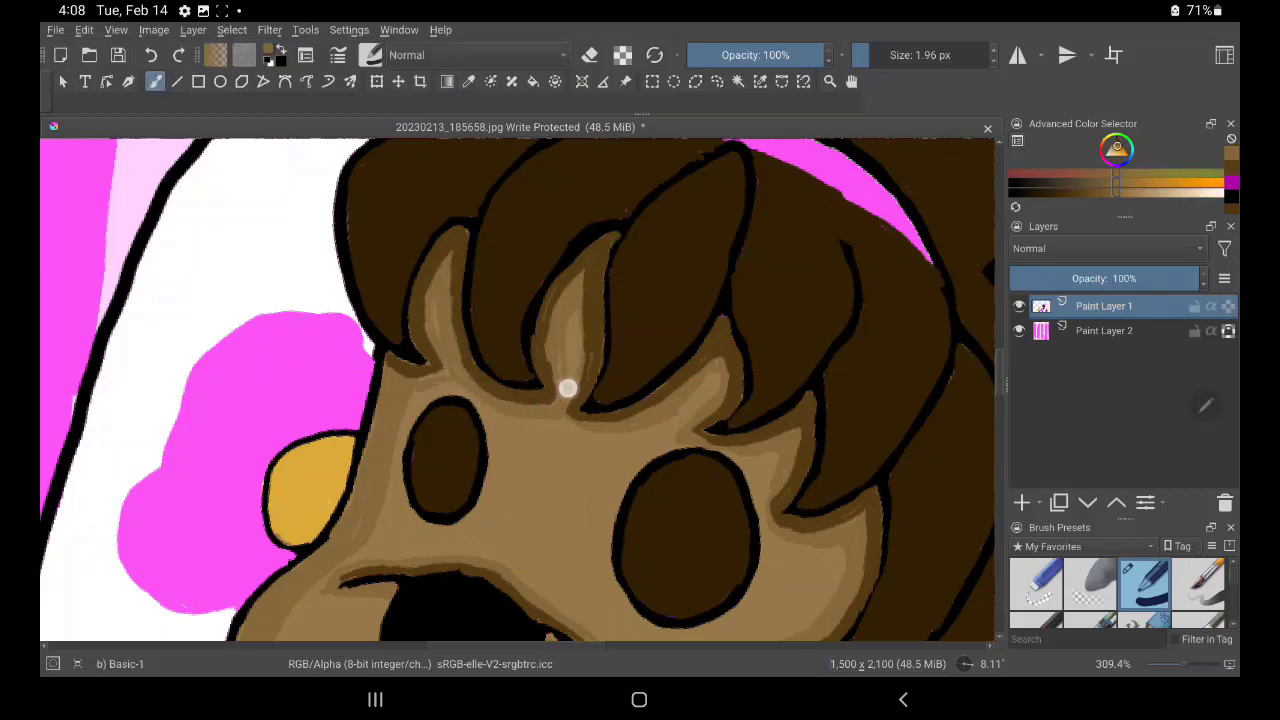
{"action": "left_click_drag", "start_coordinate": [573, 297], "coordinate": [580, 374]}
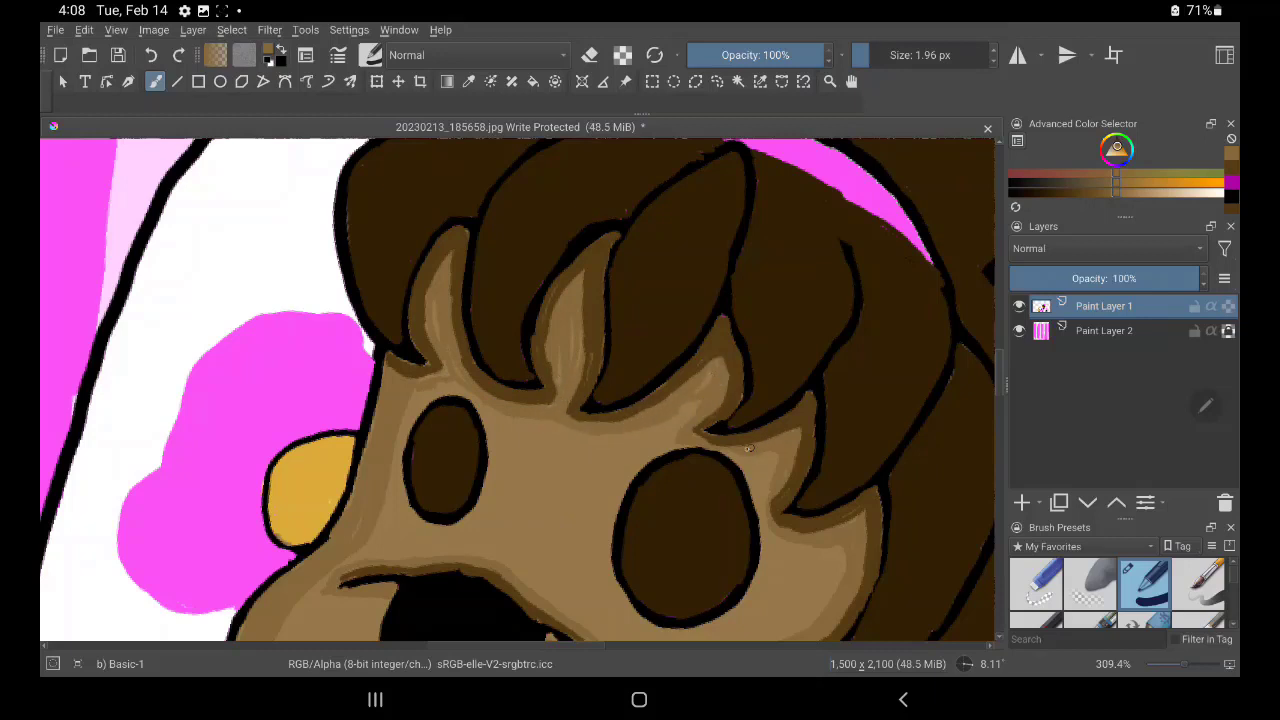
{"action": "left_click_drag", "start_coordinate": [702, 383], "coordinate": [683, 400]}
{"action": "mouse_move", "coordinate": [753, 450]}
{"action": "left_mouse_down"}
{"action": "mouse_move", "coordinate": [780, 480]}
{"action": "mouse_move", "coordinate": [765, 492]}
{"action": "left_mouse_up"}
Dab white highlights into both eyes, undoing a stray black stroke across the pink hair band
{"action": "left_click", "coordinate": [1216, 192]}
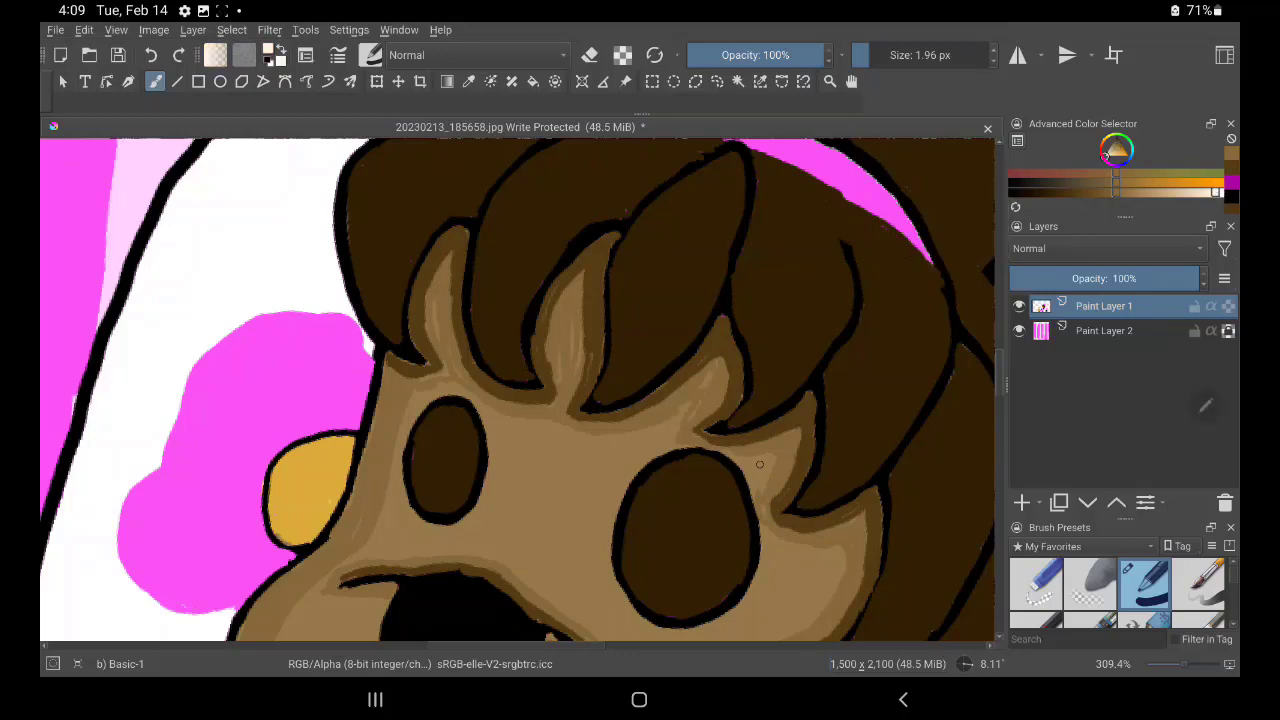
{"action": "left_click_drag", "start_coordinate": [712, 508], "coordinate": [712, 516]}
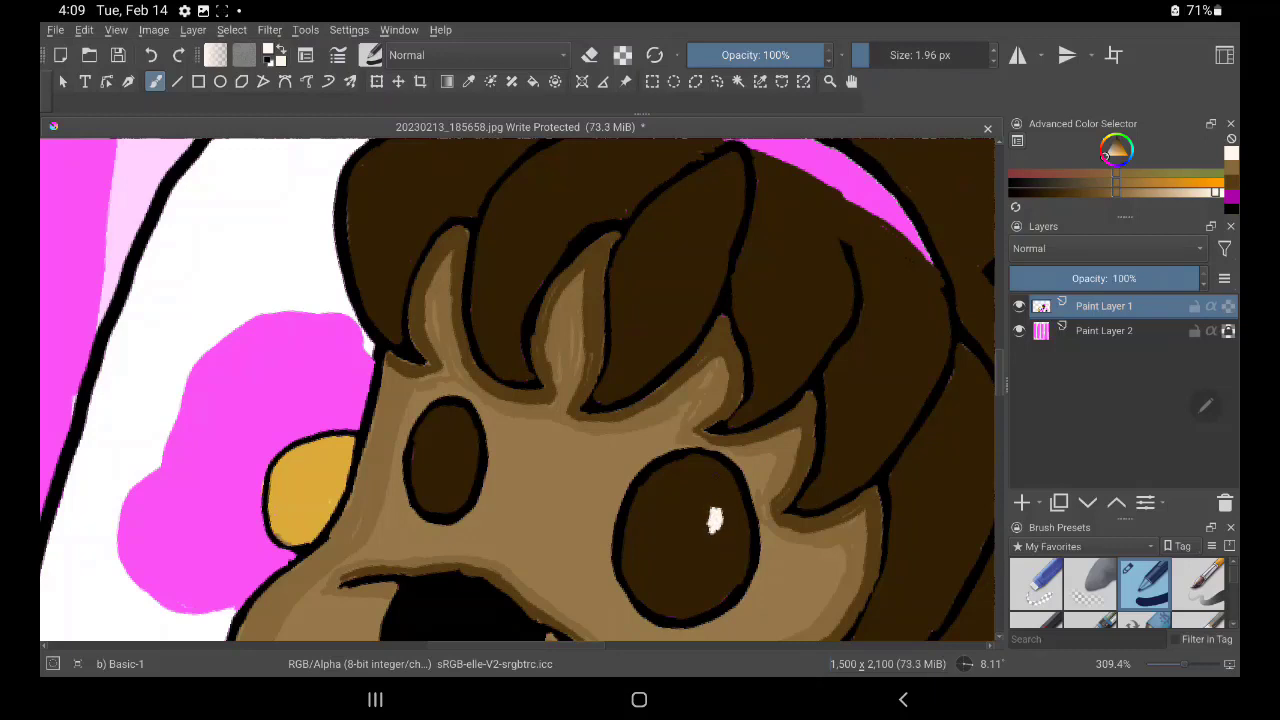
{"action": "left_click_drag", "start_coordinate": [456, 440], "coordinate": [459, 447]}
{"action": "key", "text": "x"}
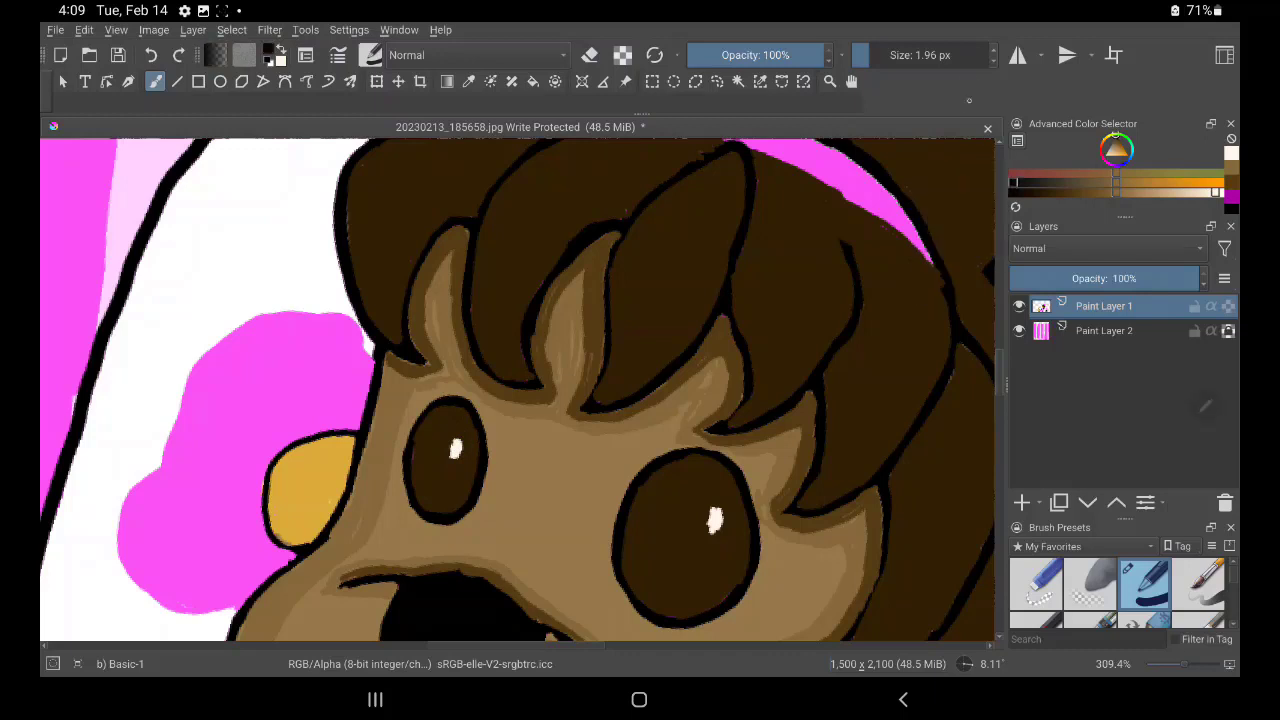
{"action": "left_click_drag", "start_coordinate": [922, 178], "coordinate": [871, 241]}
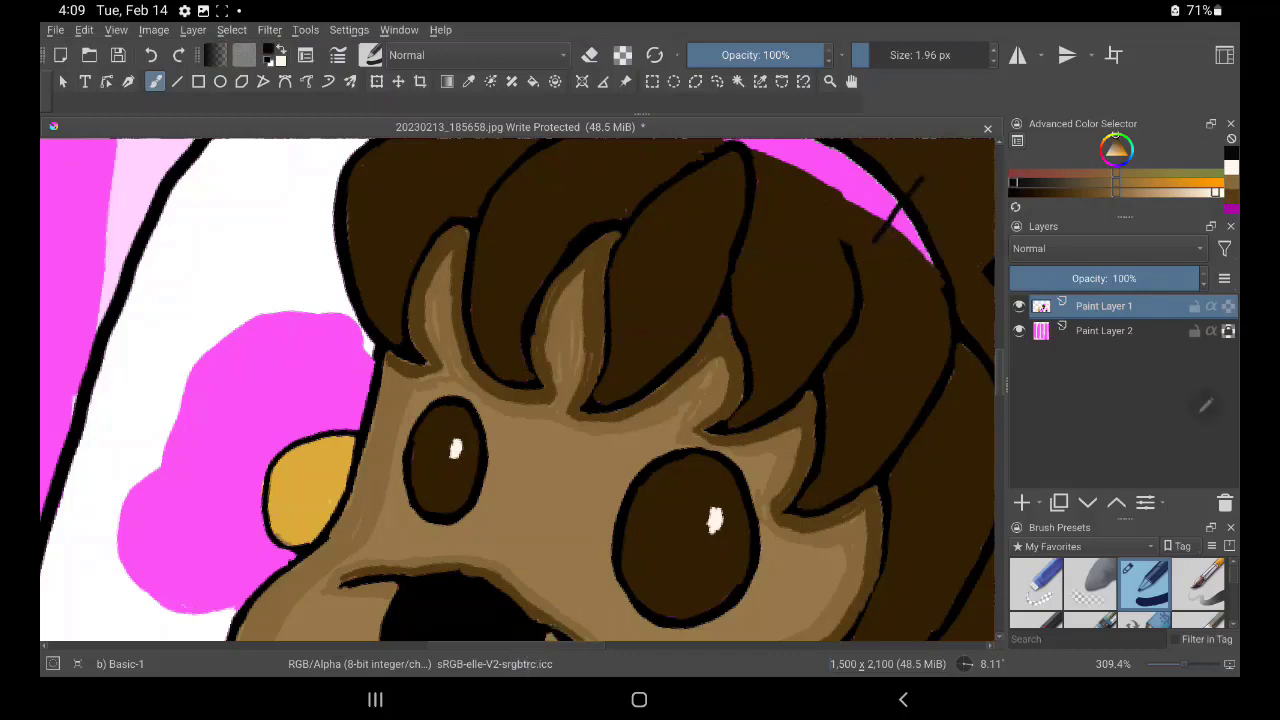
{"action": "left_click", "coordinate": [150, 55]}
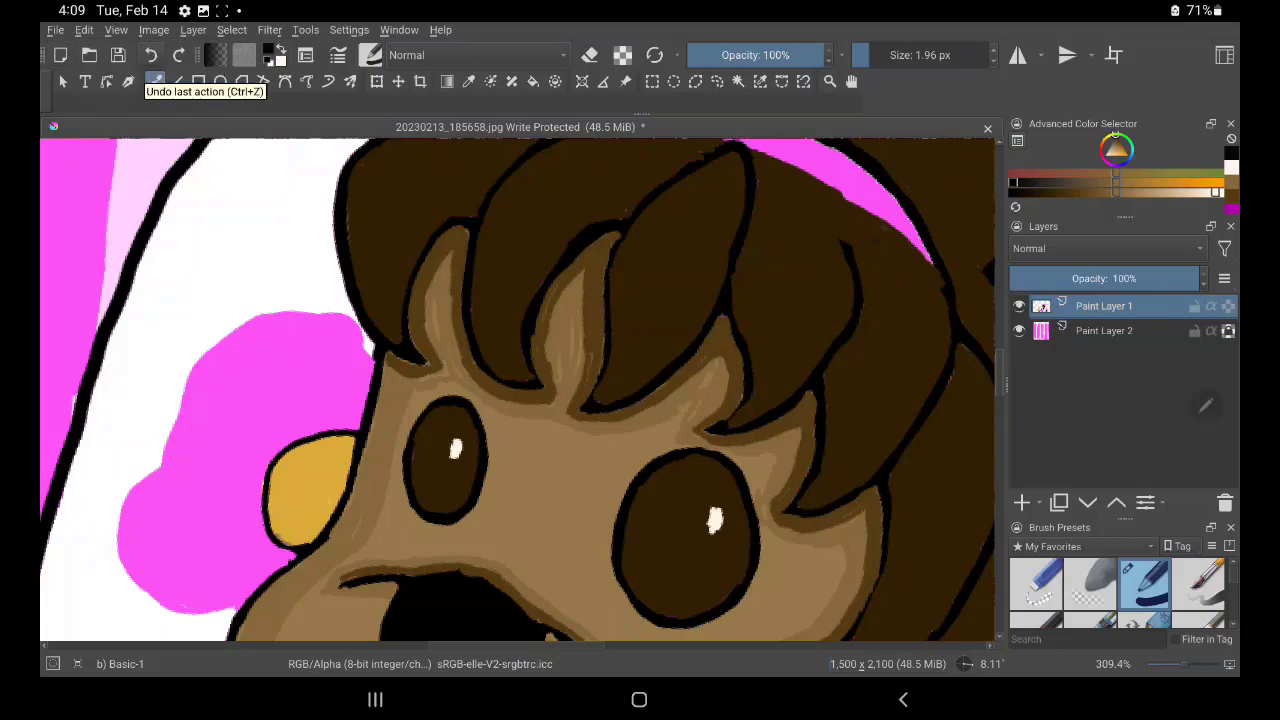
Zoom out and sample the face's tan skin colour, returning to the brush
{"action": "scroll", "coordinate": [720, 415], "scroll_direction": "down", "scroll_amount": 5}
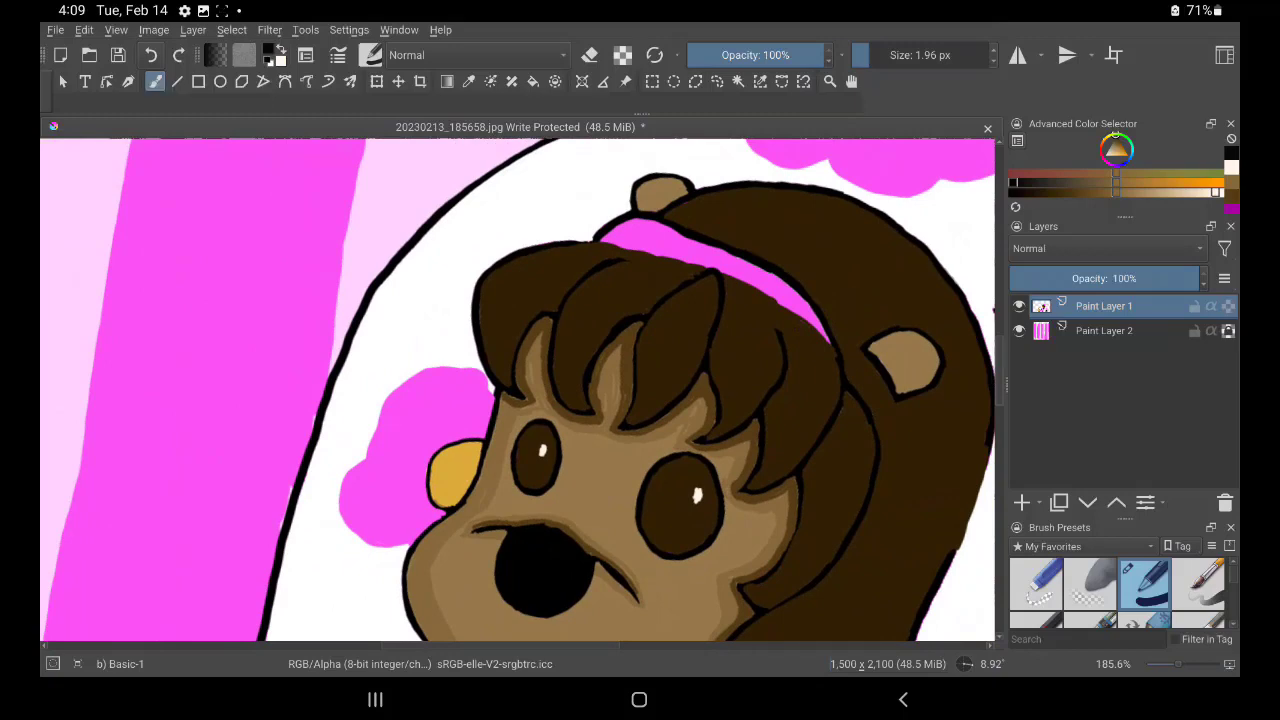
{"action": "left_click", "coordinate": [468, 81]}
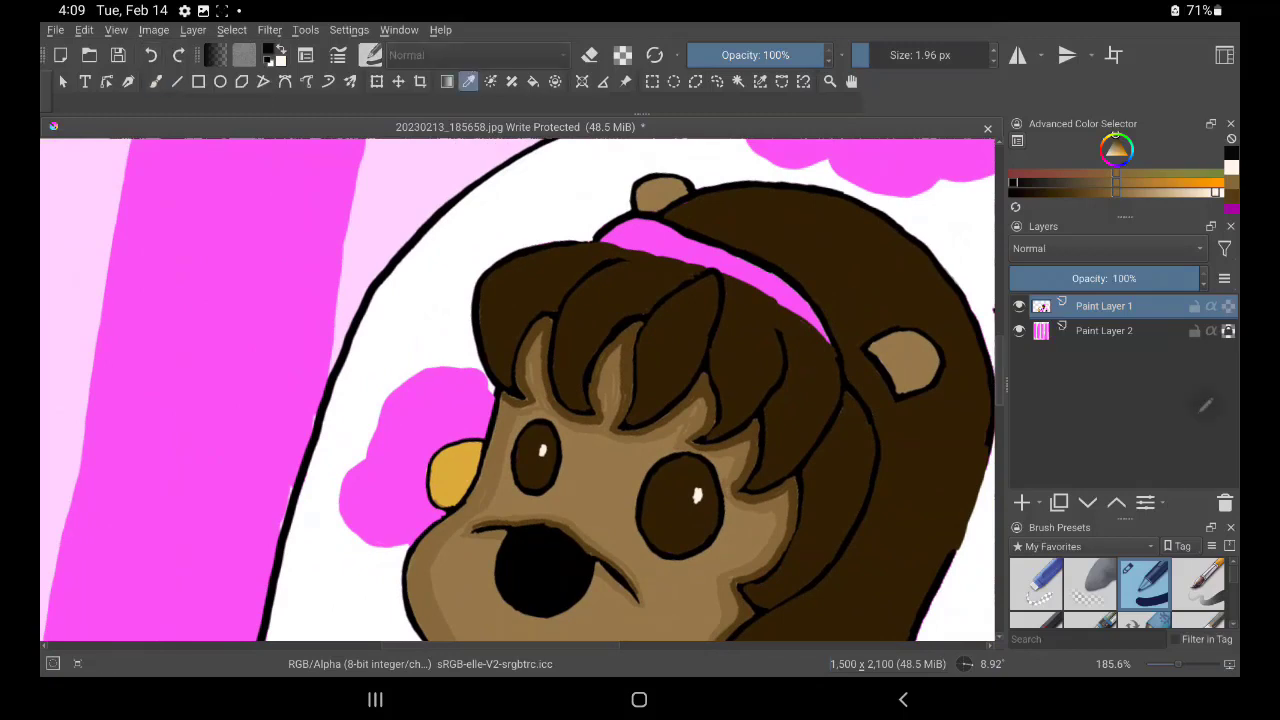
{"action": "left_click", "coordinate": [775, 505]}
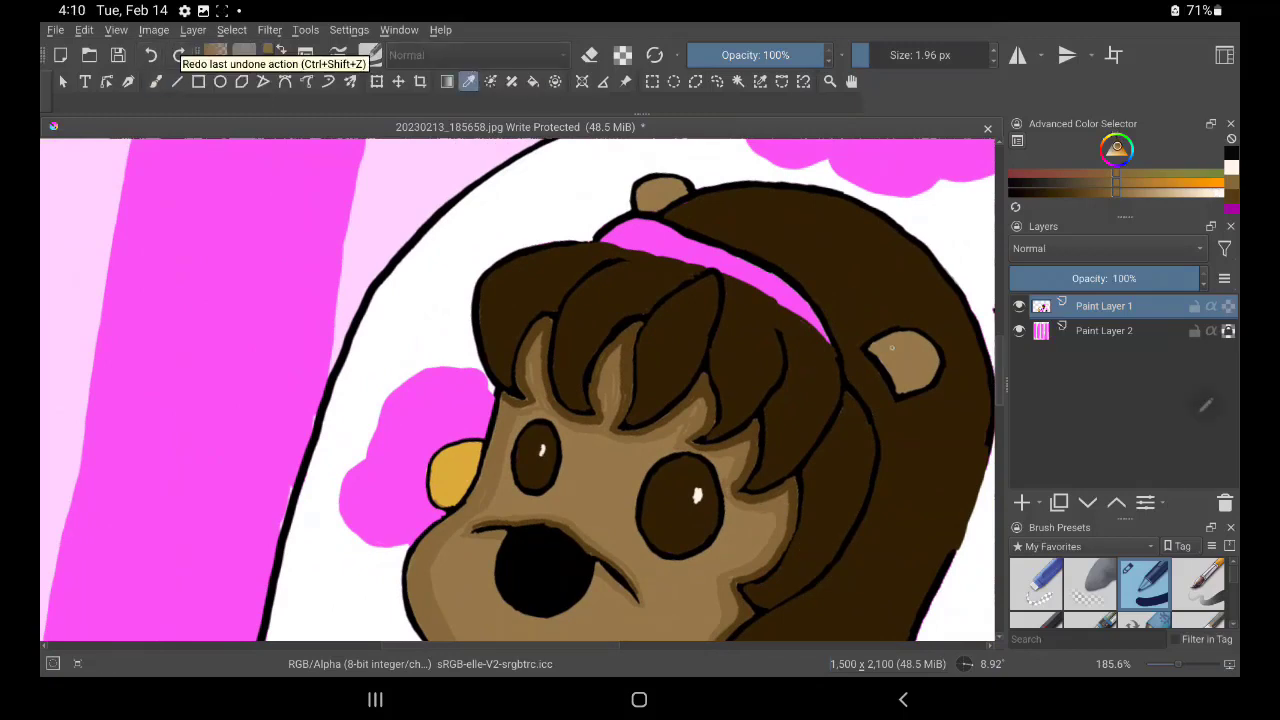
{"action": "left_click", "coordinate": [155, 81]}
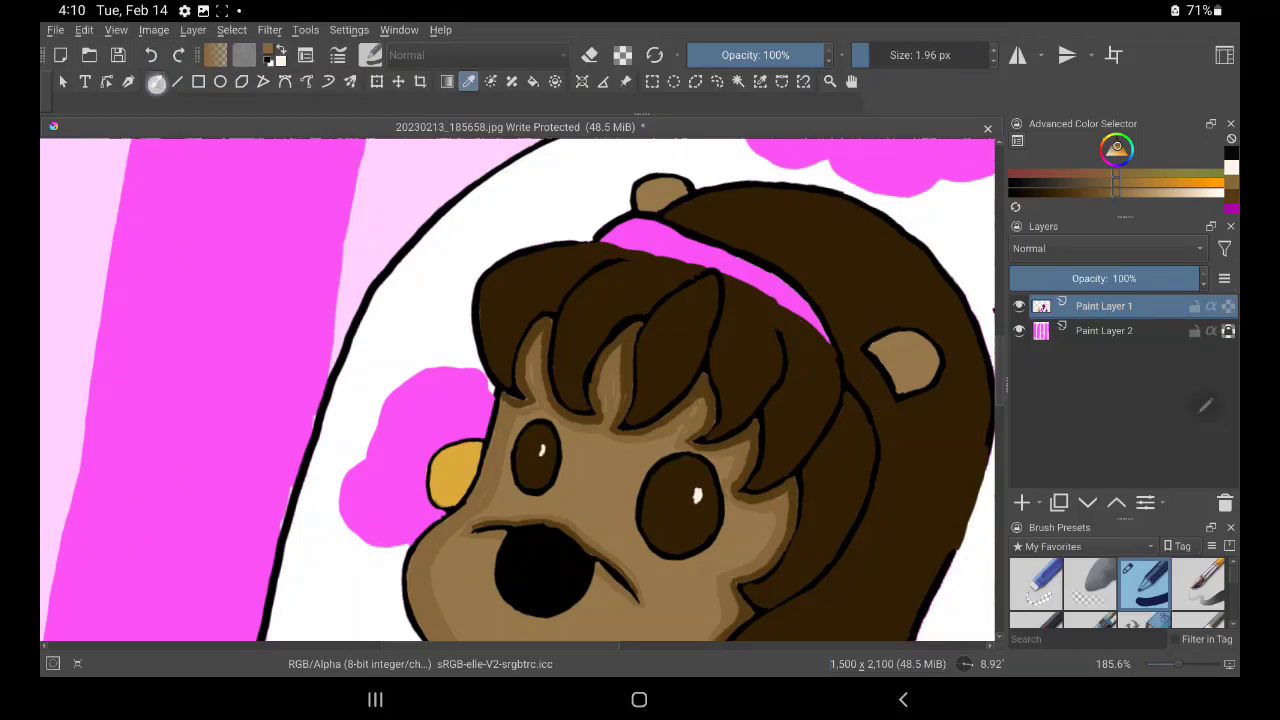
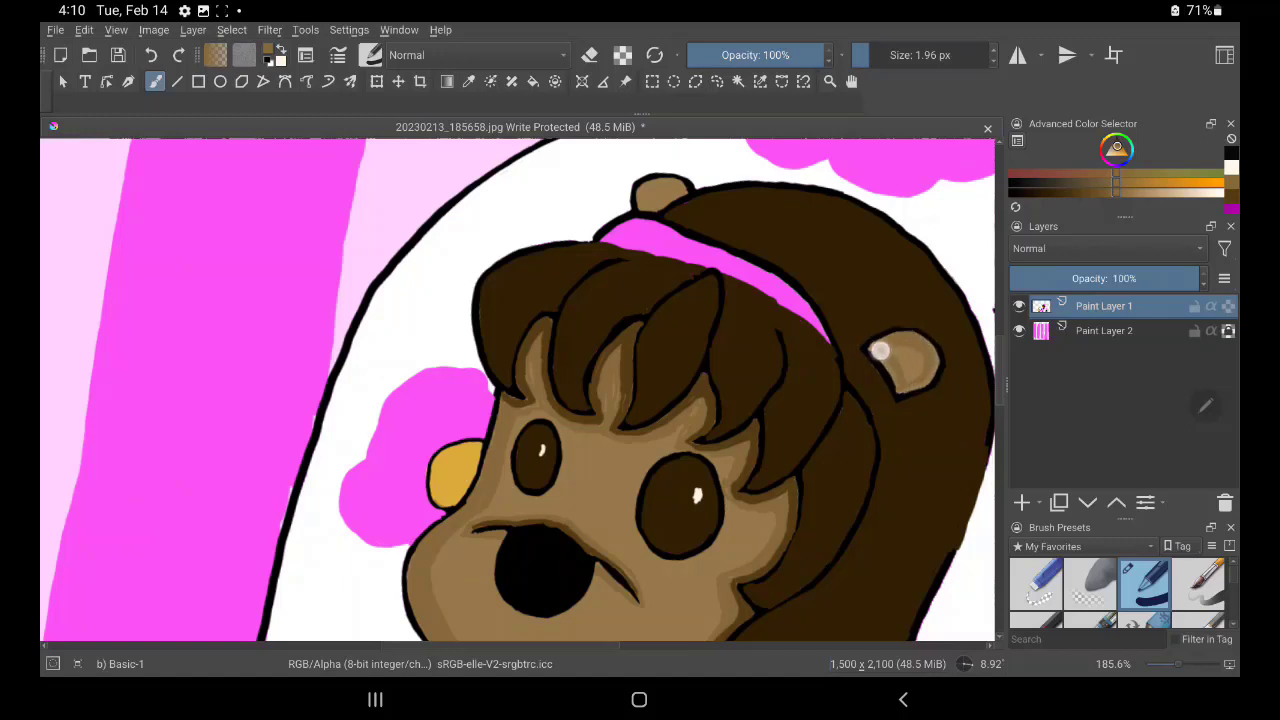
Paint tan over the bear's right ear, covering its dark tip and right edge
{"action": "left_click_drag", "start_coordinate": [921, 380], "coordinate": [918, 378]}
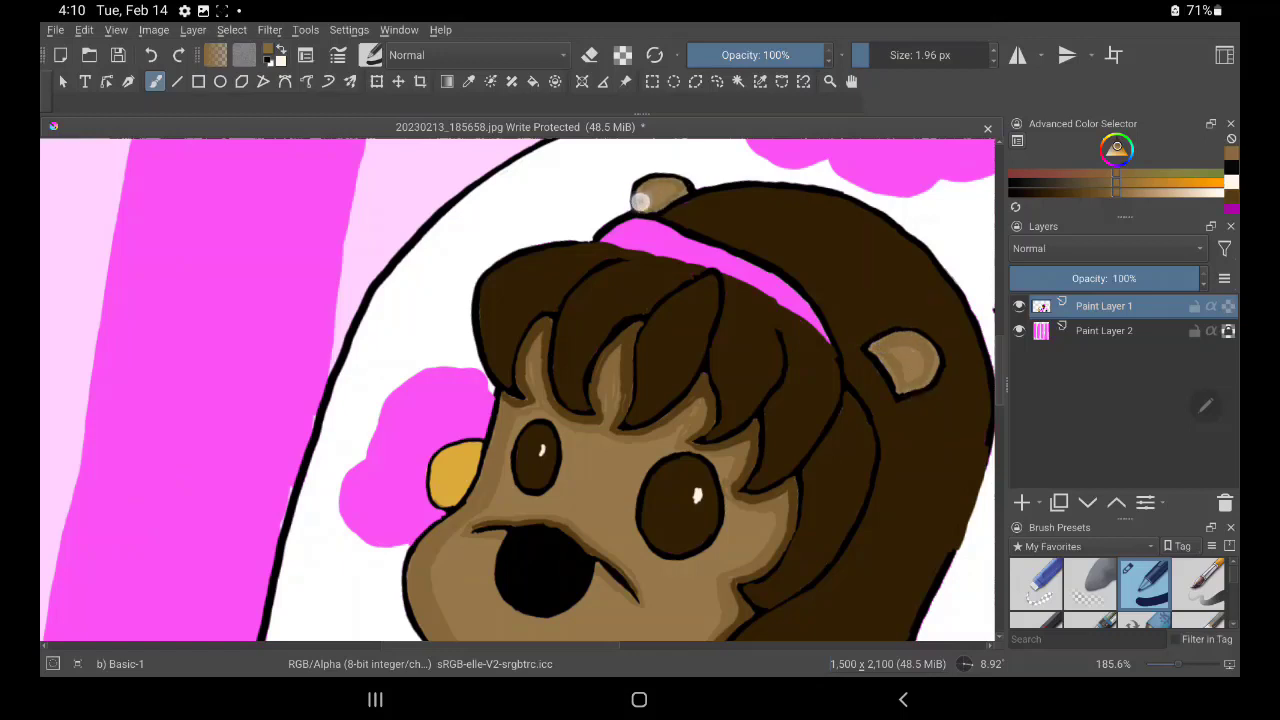
{"action": "left_click_drag", "start_coordinate": [894, 380], "coordinate": [896, 382]}
{"action": "scroll", "coordinate": [890, 370], "scroll_direction": "up", "scroll_amount": 5}
{"action": "scroll", "coordinate": [848, 390], "scroll_direction": "up", "scroll_amount": 5}
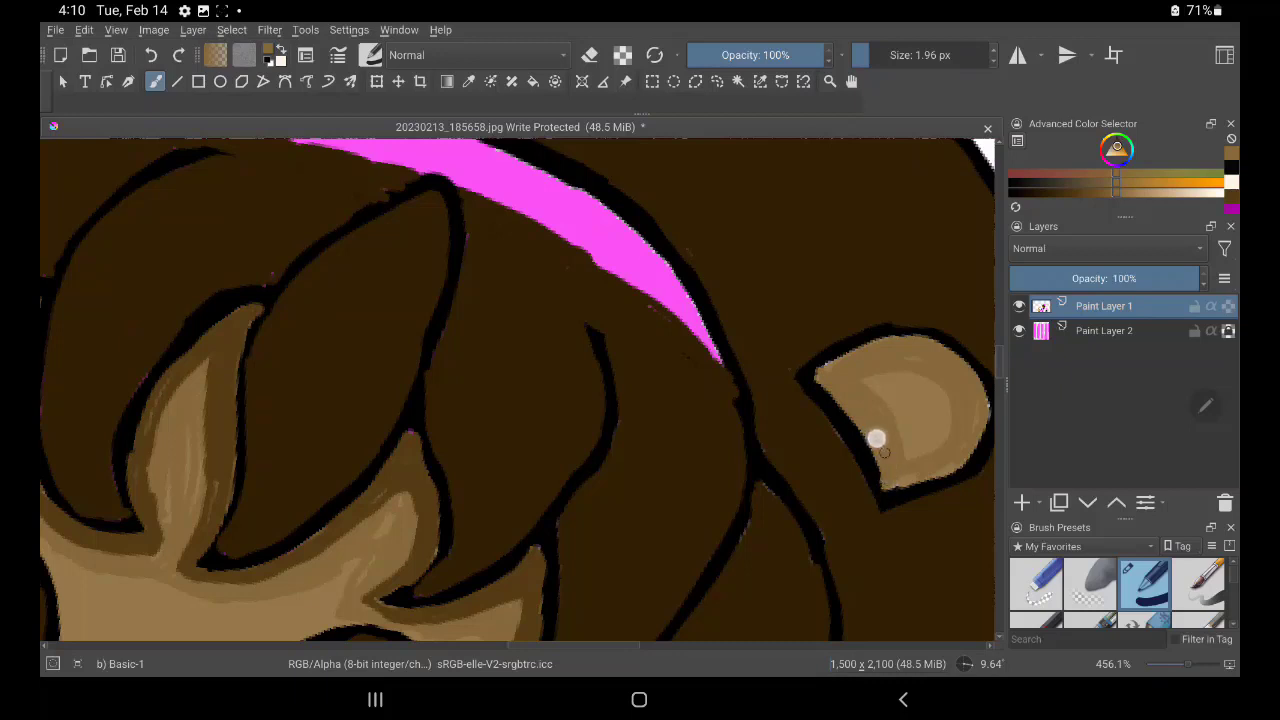
{"action": "left_click_drag", "start_coordinate": [843, 360], "coordinate": [897, 347]}
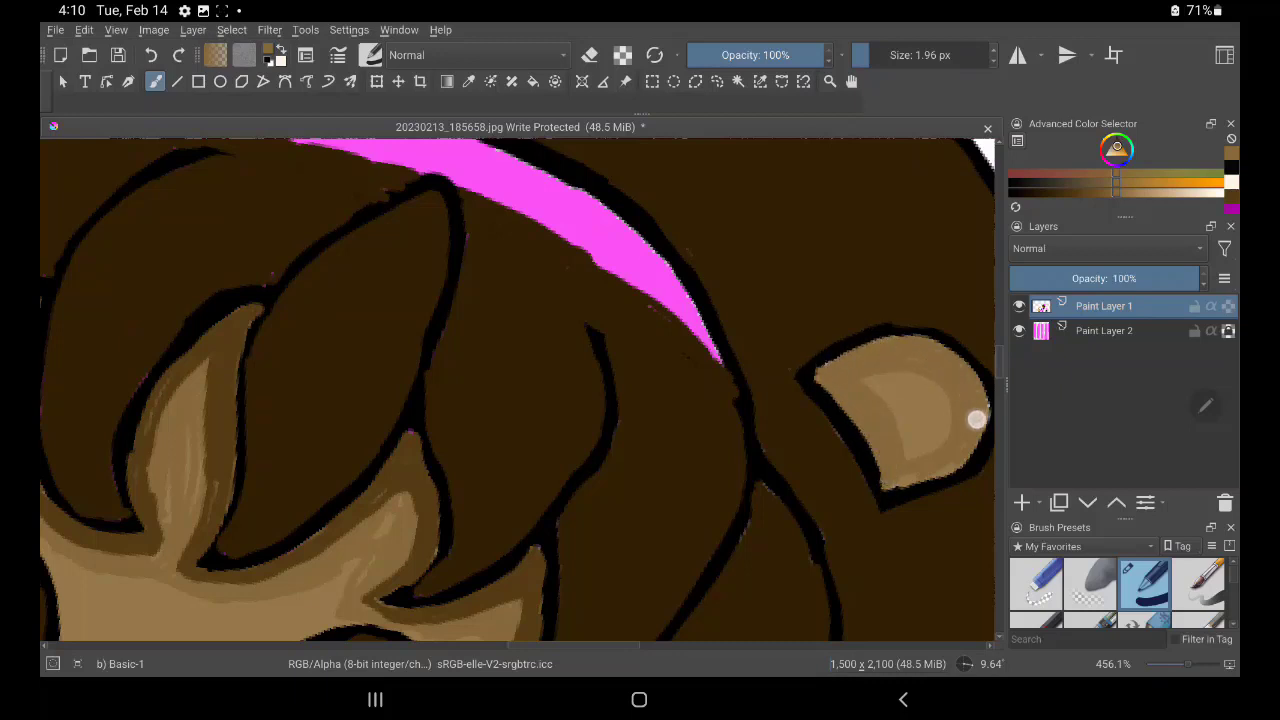
{"action": "left_click_drag", "start_coordinate": [979, 410], "coordinate": [986, 392]}
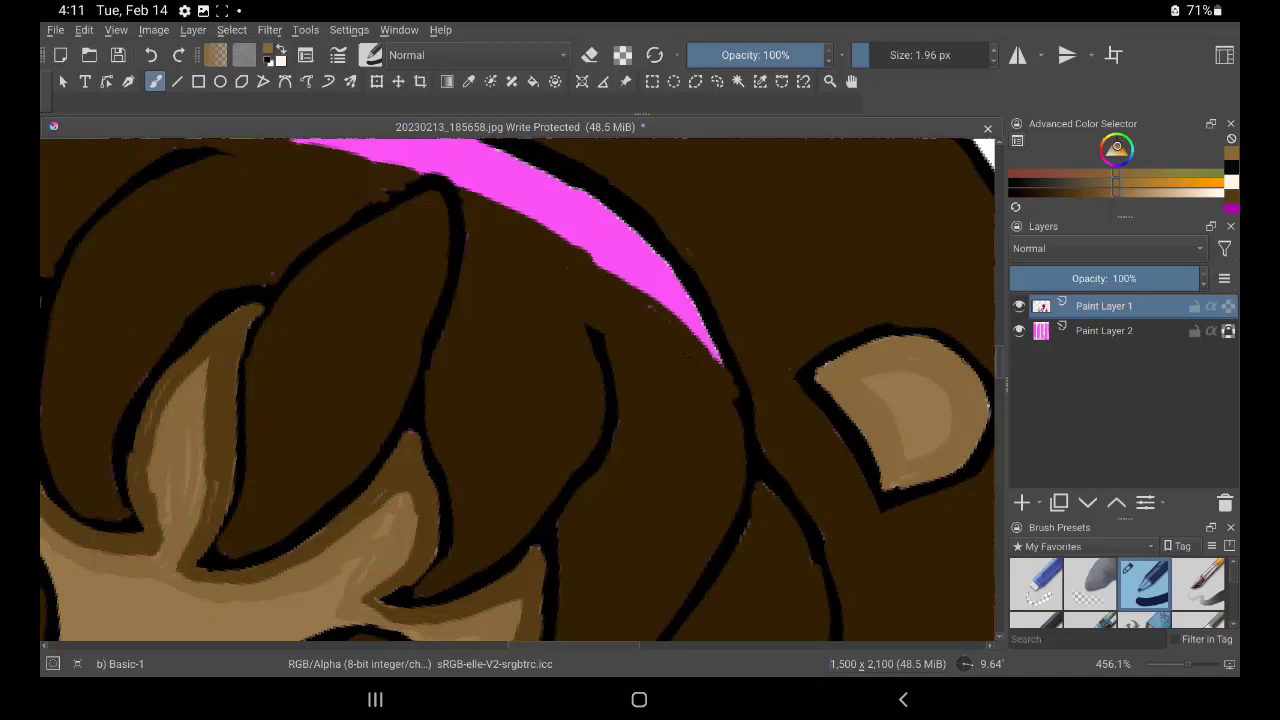
Sample a darker brown and brush a curved inner-ear shadow stroke
{"action": "key", "text": "p"}
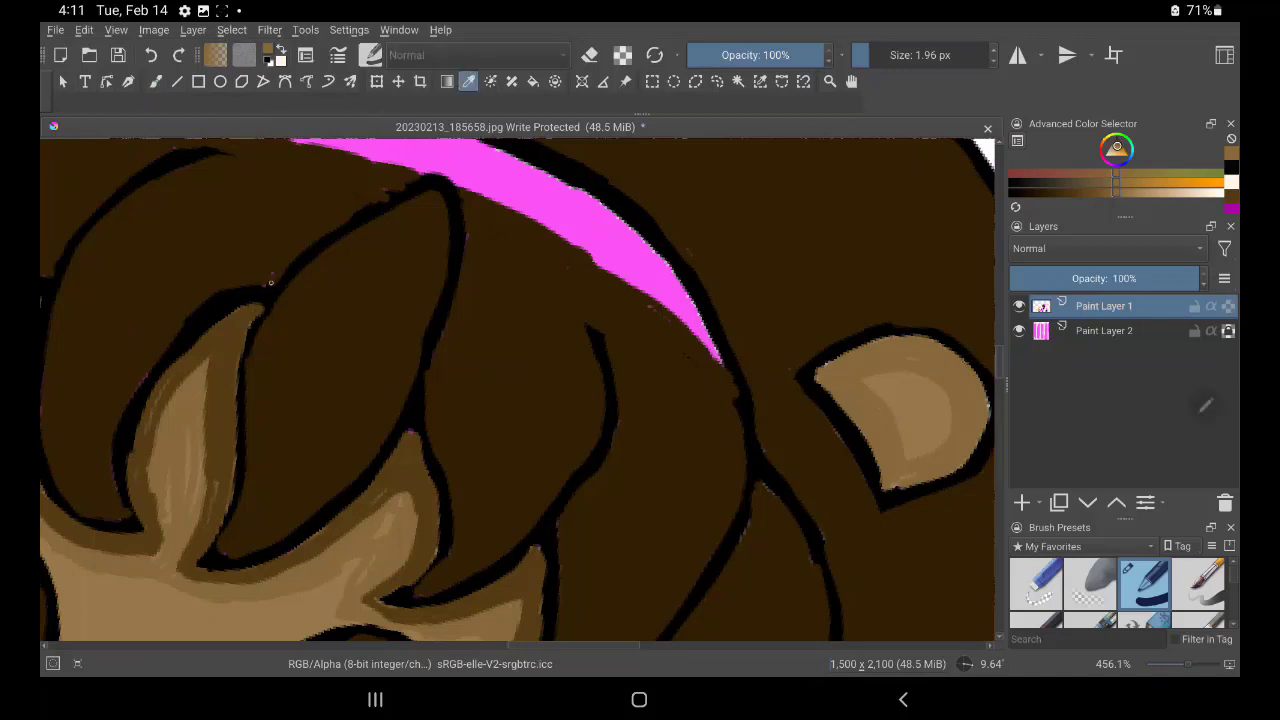
{"action": "left_click", "coordinate": [211, 341]}
{"action": "left_click", "coordinate": [155, 81]}
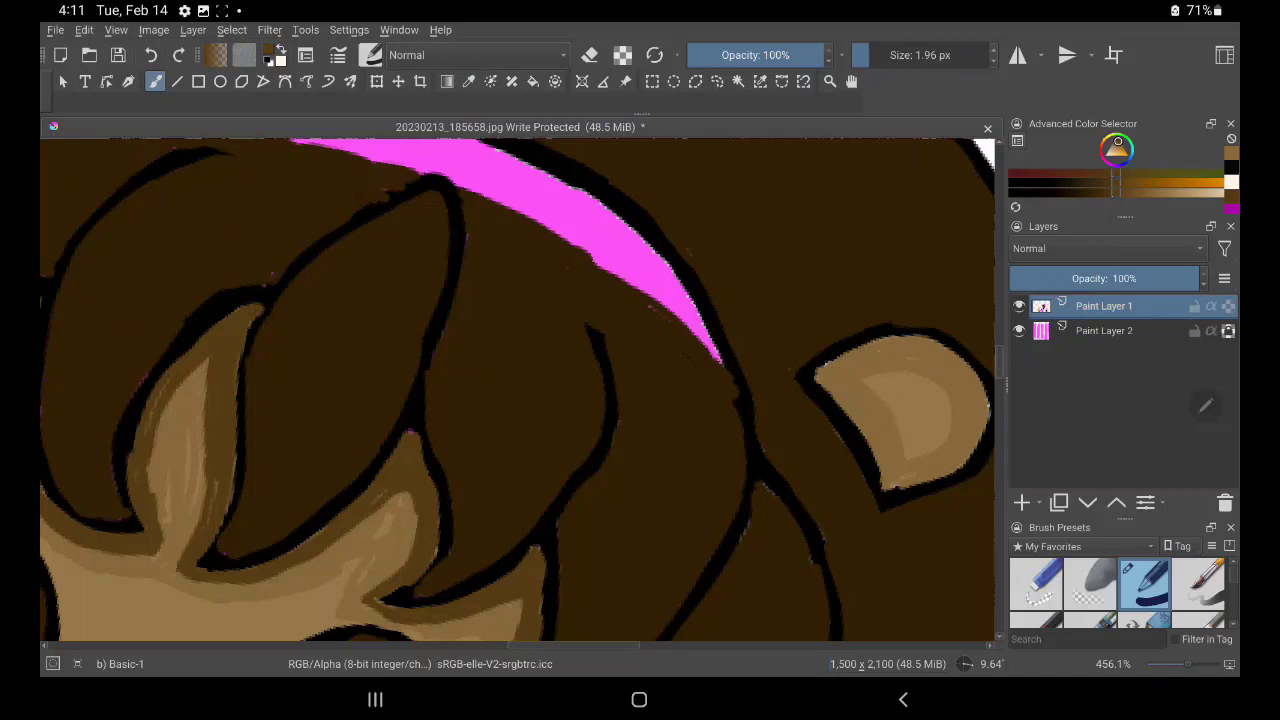
{"action": "mouse_move", "coordinate": [848, 386]}
{"action": "left_mouse_down"}
{"action": "mouse_move", "coordinate": [897, 437]}
{"action": "mouse_move", "coordinate": [883, 397]}
{"action": "mouse_move", "coordinate": [900, 443]}
{"action": "mouse_move", "coordinate": [897, 399]}
{"action": "left_mouse_up"}
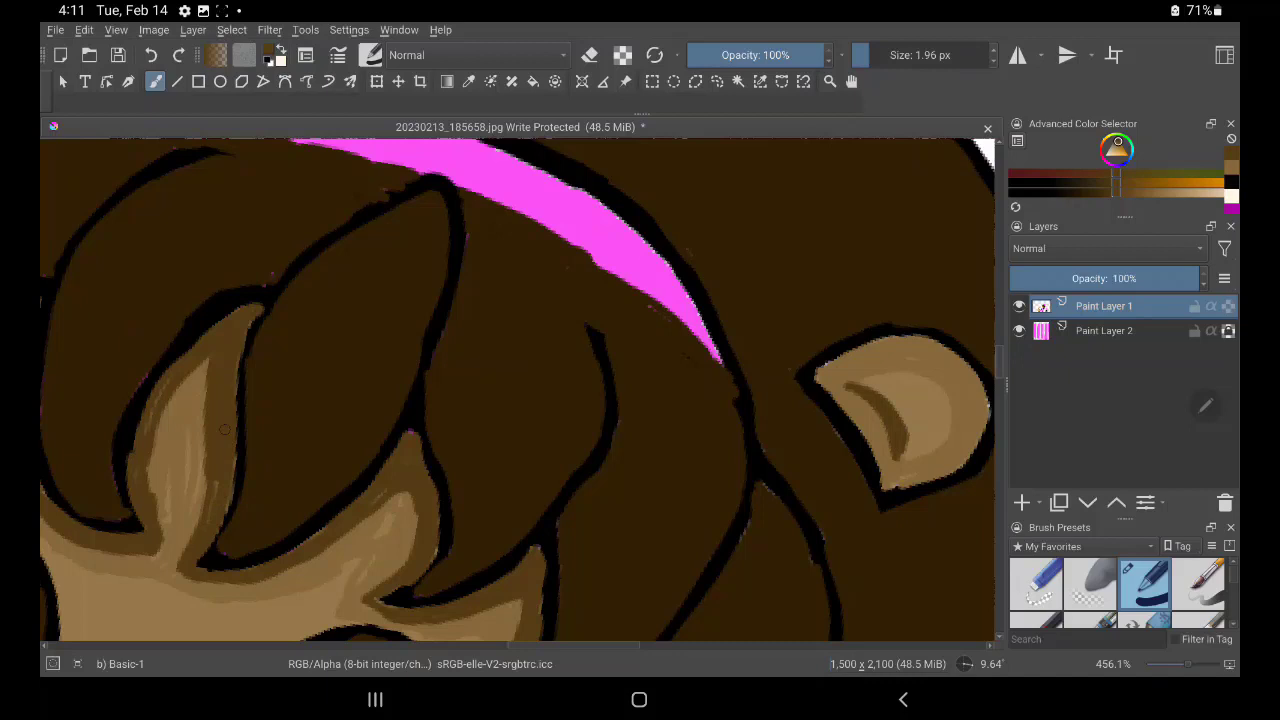
{"action": "left_click", "coordinate": [1230, 170]}
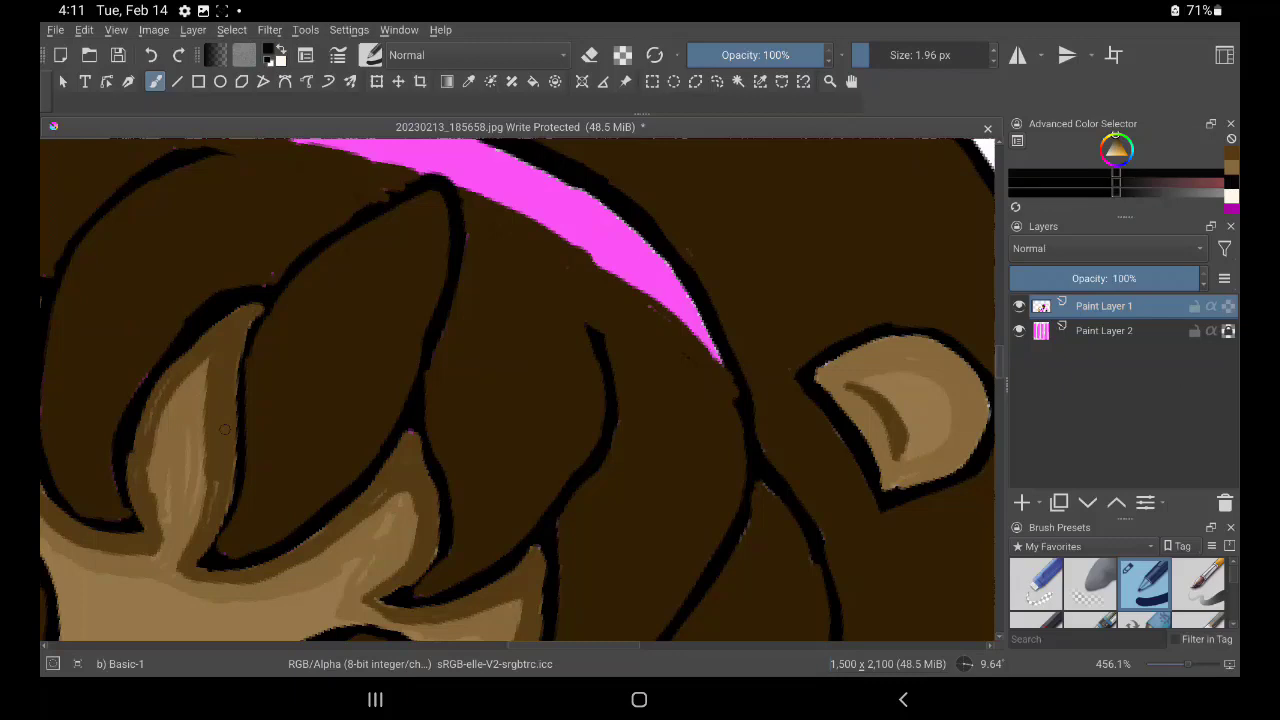
Zoom out to review, sampling the pink and tan skin colours from the drawing
{"action": "scroll", "coordinate": [640, 390], "scroll_direction": "down", "scroll_amount": 5}
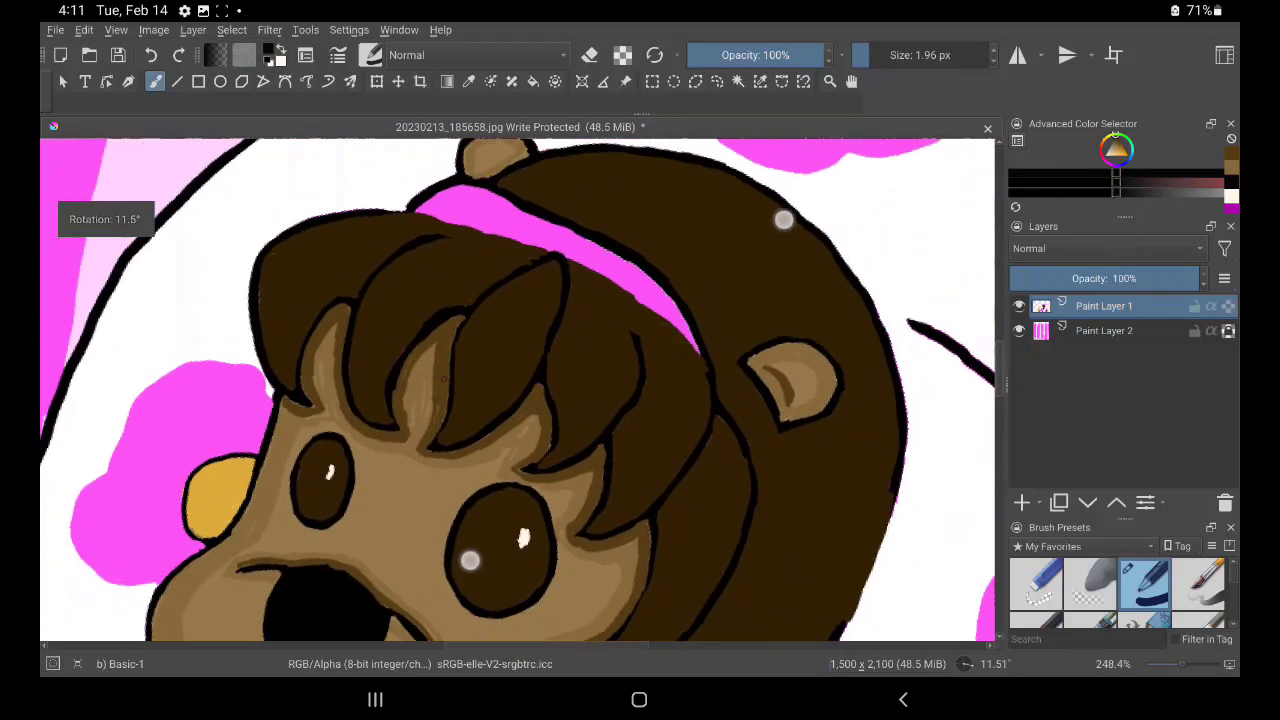
{"action": "scroll", "coordinate": [626, 390], "scroll_direction": "down", "scroll_amount": 4}
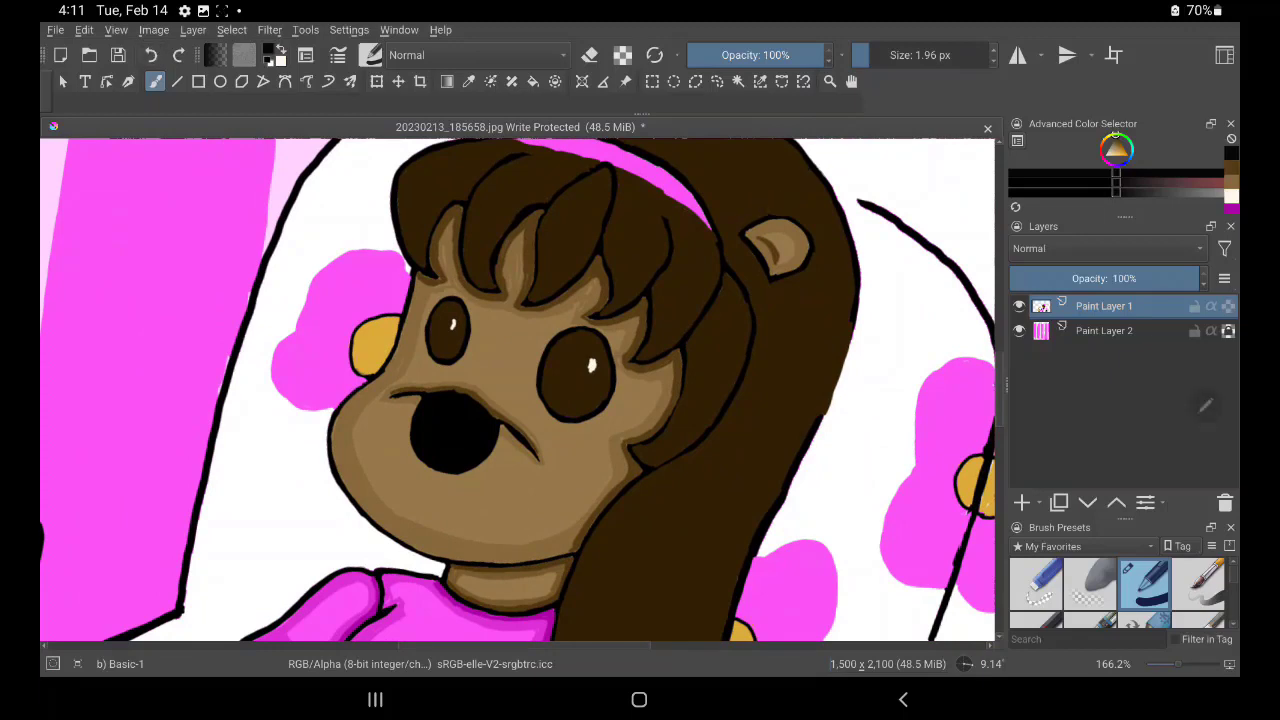
{"action": "scroll", "coordinate": [640, 390], "scroll_direction": "down", "scroll_amount": 2}
{"action": "scroll", "coordinate": [640, 390], "scroll_direction": "down", "scroll_amount": 2}
{"action": "scroll", "coordinate": [640, 390], "scroll_direction": "down", "scroll_amount": 1}
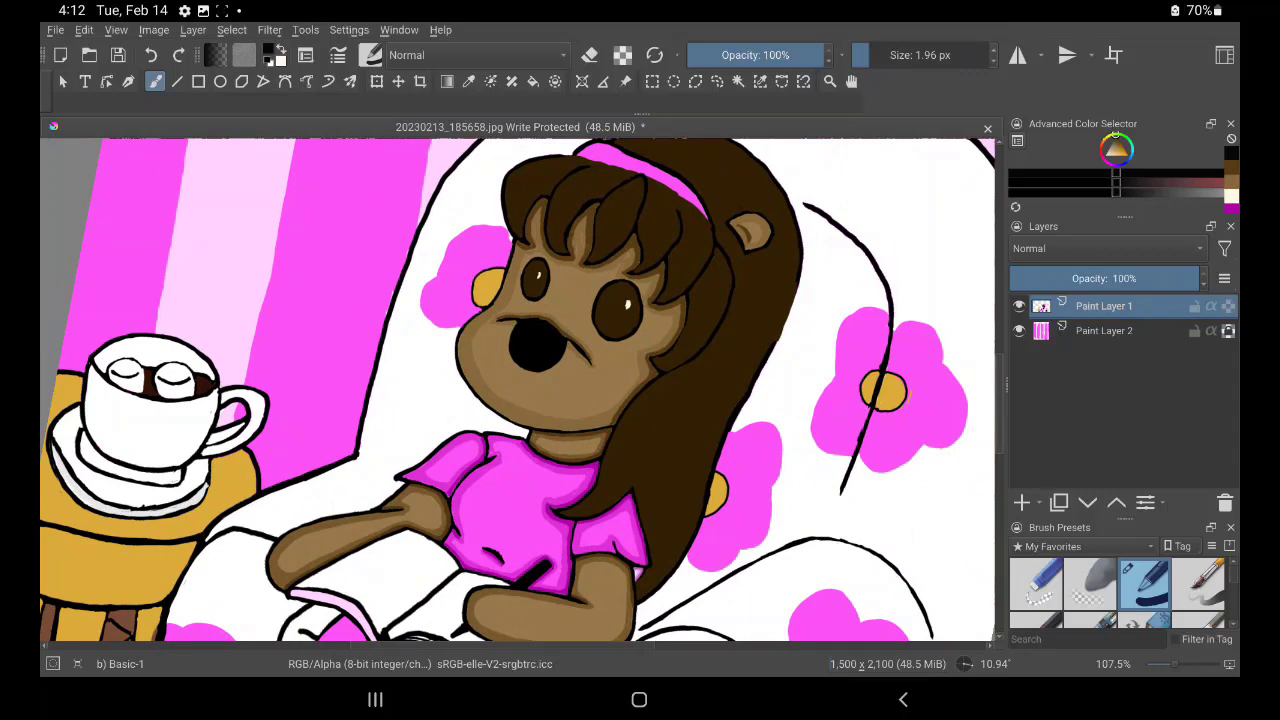
{"action": "left_click", "coordinate": [468, 81]}
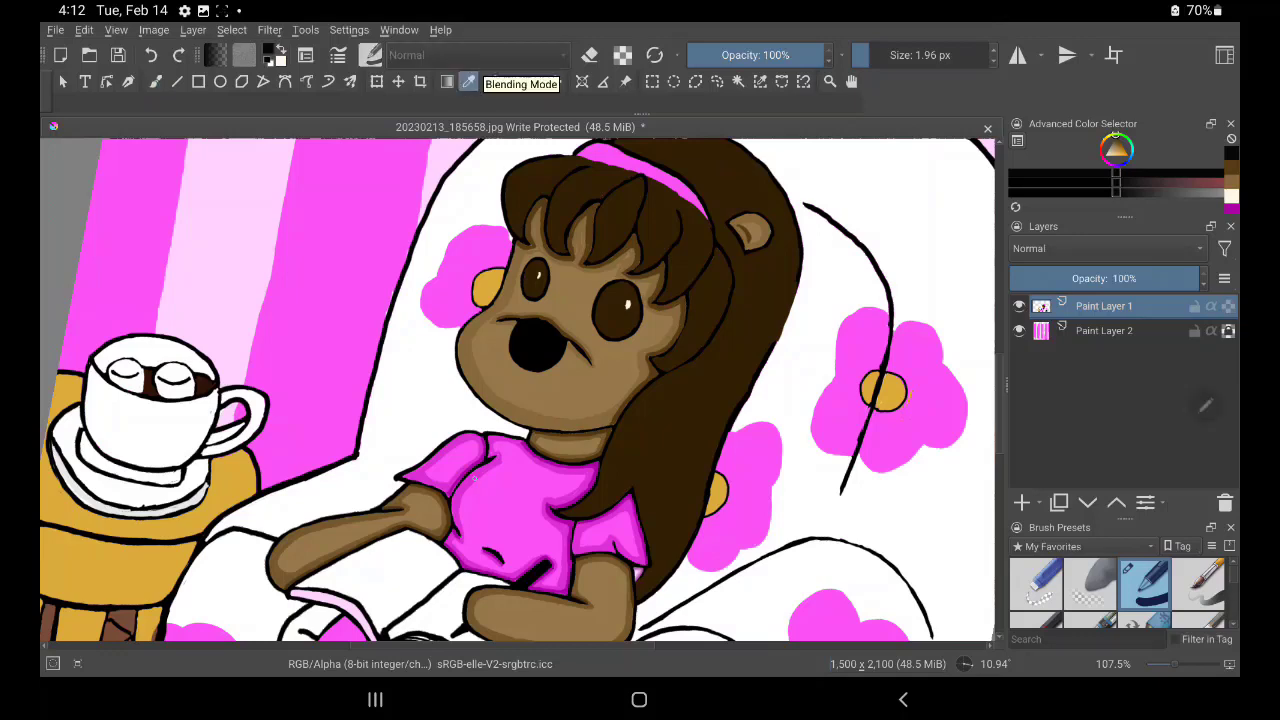
{"action": "scroll", "coordinate": [474, 478], "scroll_direction": "up", "scroll_amount": 3}
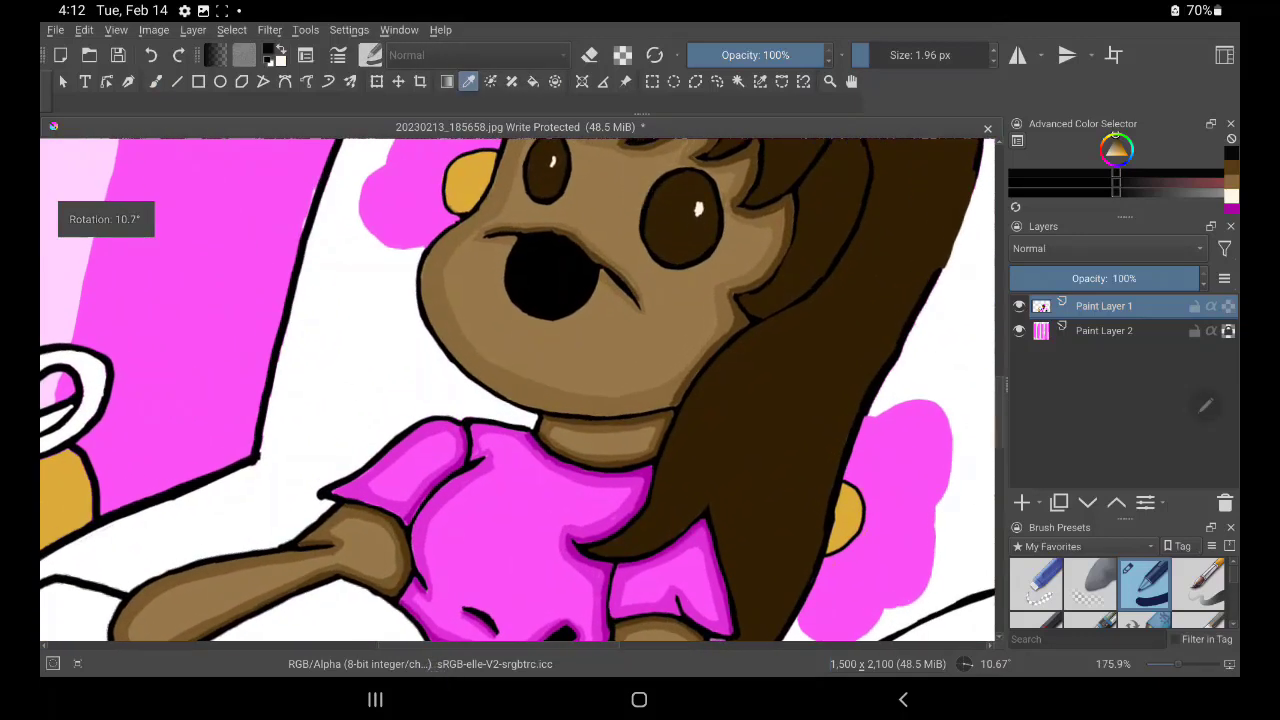
{"action": "left_click", "coordinate": [445, 493]}
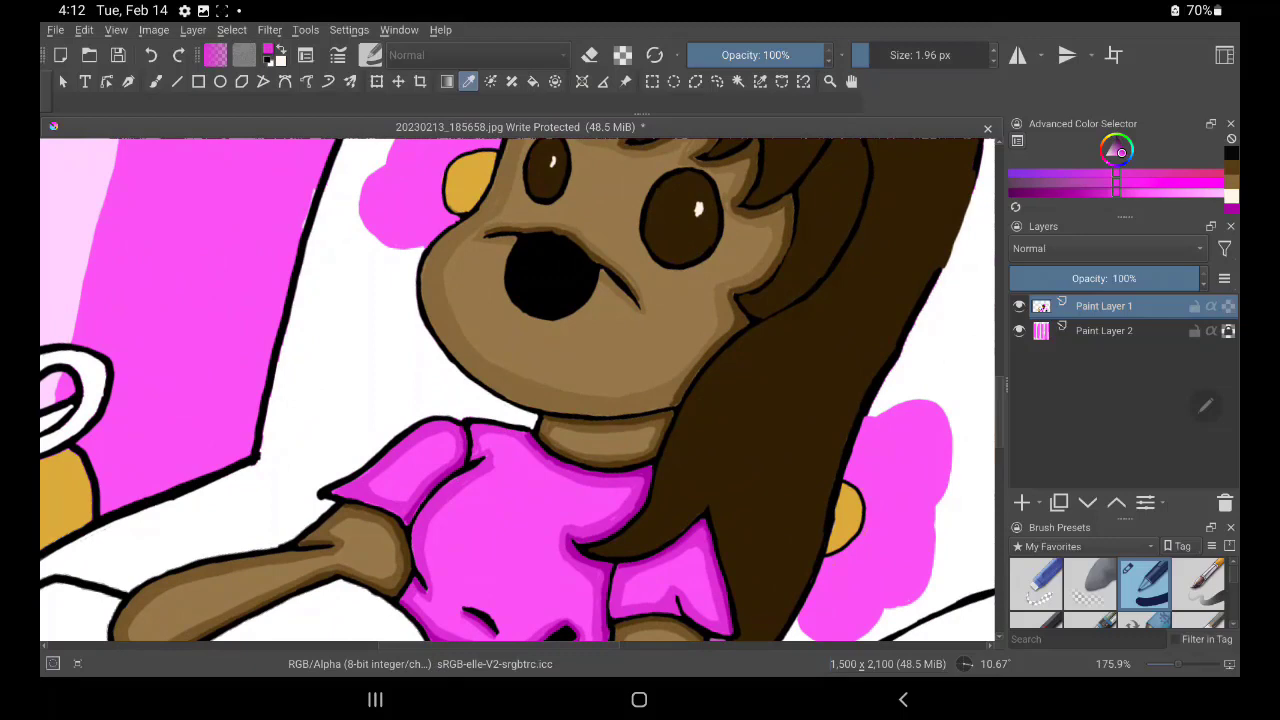
{"action": "left_click", "coordinate": [350, 522]}
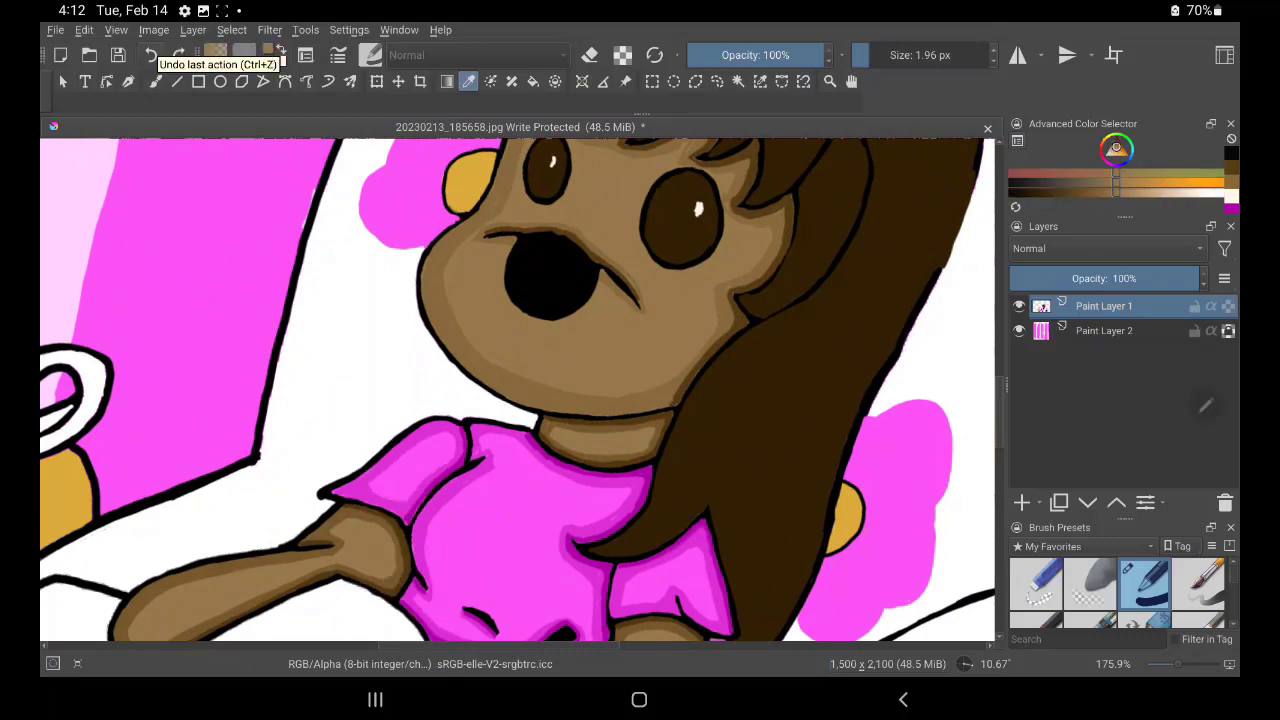
{"action": "mouse_move", "coordinate": [500, 400]}
{"action": "left_mouse_down"}
{"action": "mouse_move", "coordinate": [738, 289]}
{"action": "mouse_move", "coordinate": [614, 266]}
{"action": "mouse_move", "coordinate": [700, 149]}
{"action": "mouse_move", "coordinate": [643, 166]}
{"action": "mouse_move", "coordinate": [703, 138]}
{"action": "left_mouse_up"}
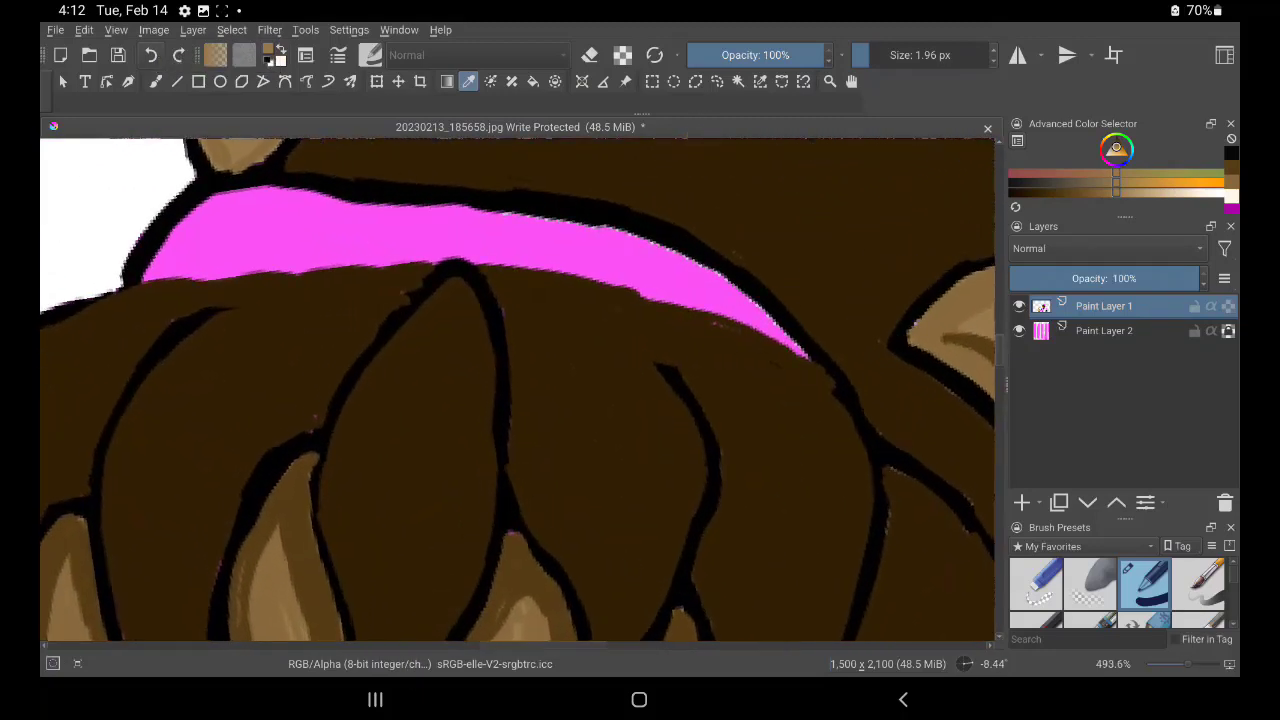
Sample the shirt's bright pink as the painting colour, framing the hairband
{"action": "key", "text": "b"}
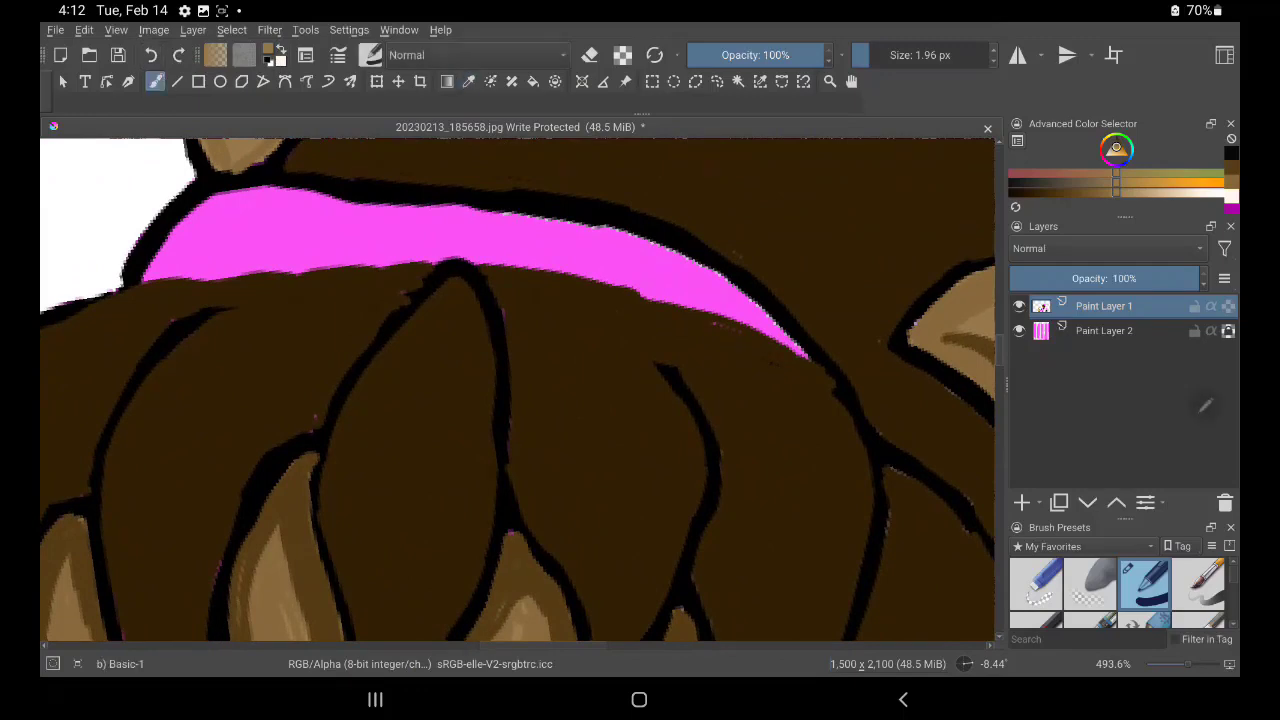
{"action": "left_click_drag", "start_coordinate": [435, 278], "coordinate": [440, 186]}
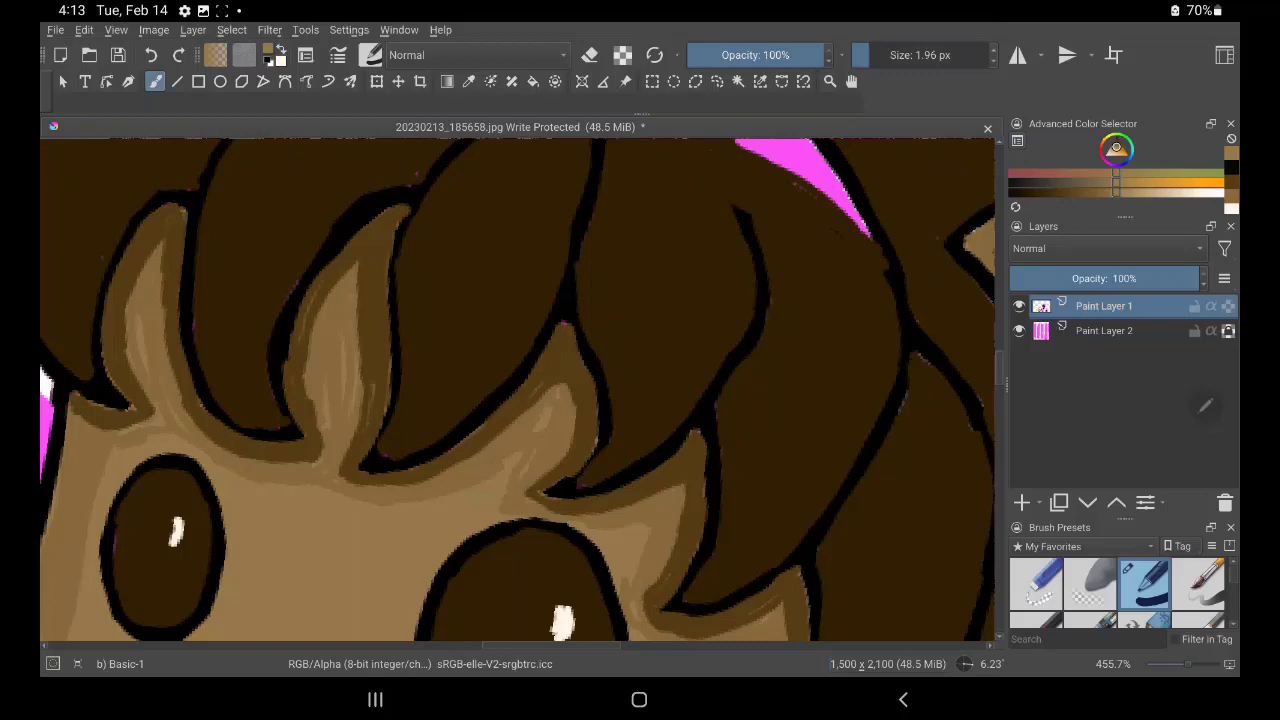
{"action": "mouse_move", "coordinate": [693, 605]}
{"action": "left_mouse_down"}
{"action": "mouse_move", "coordinate": [642, 451]}
{"action": "mouse_move", "coordinate": [800, 360]}
{"action": "left_mouse_up"}
{"action": "key", "text": "p"}
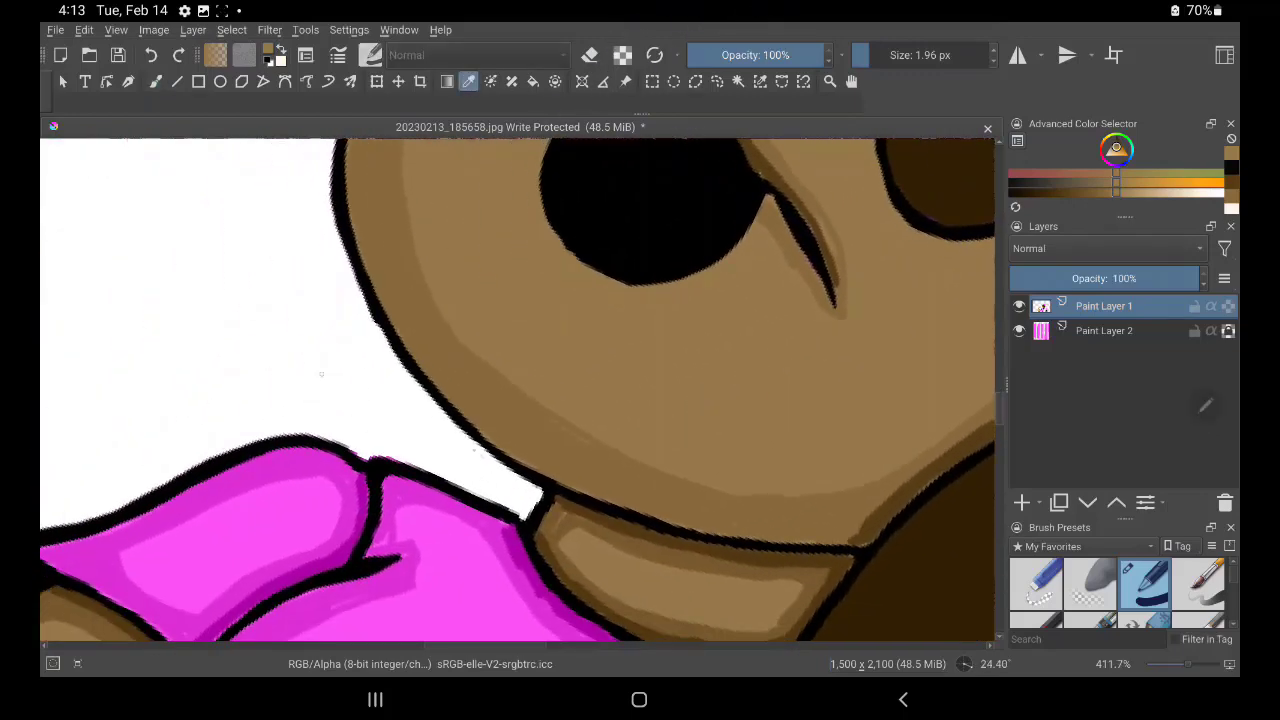
{"action": "left_click", "coordinate": [395, 560]}
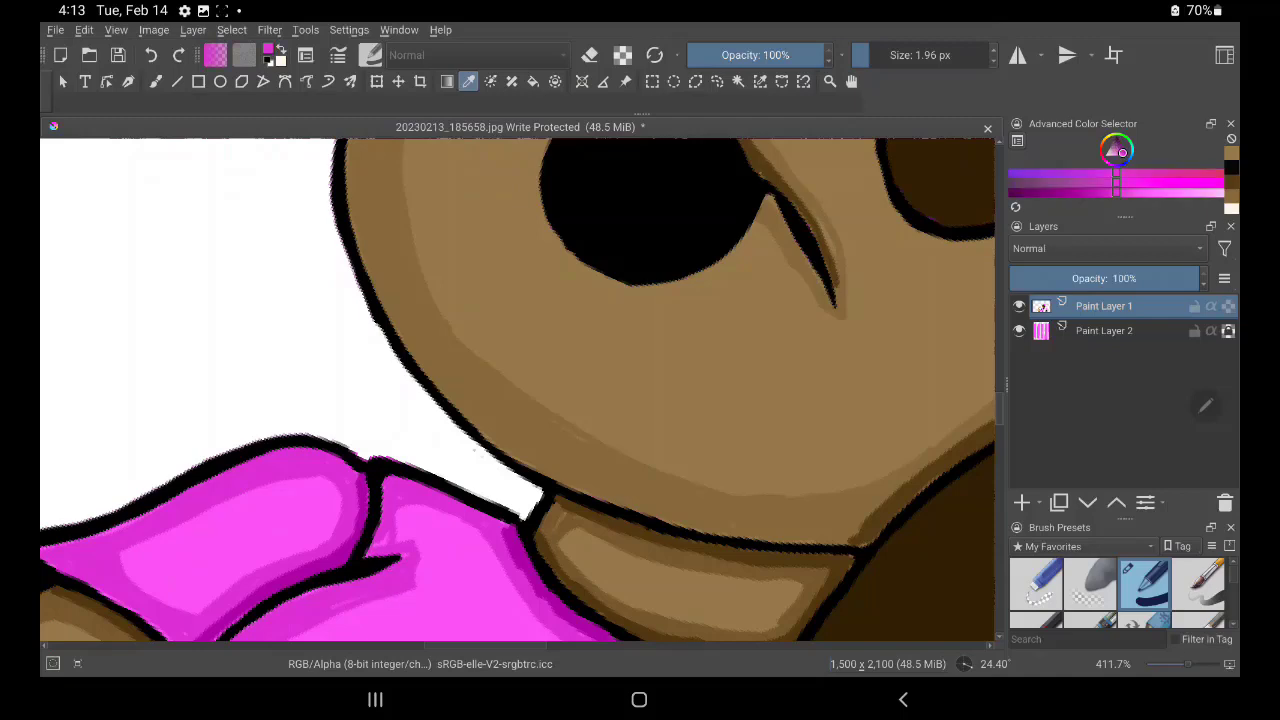
{"action": "mouse_move", "coordinate": [944, 169]}
{"action": "left_mouse_down"}
{"action": "mouse_move", "coordinate": [857, 177]}
{"action": "mouse_move", "coordinate": [877, 163]}
{"action": "mouse_move", "coordinate": [752, 326]}
{"action": "mouse_move", "coordinate": [762, 264]}
{"action": "mouse_move", "coordinate": [784, 379]}
{"action": "left_mouse_up"}
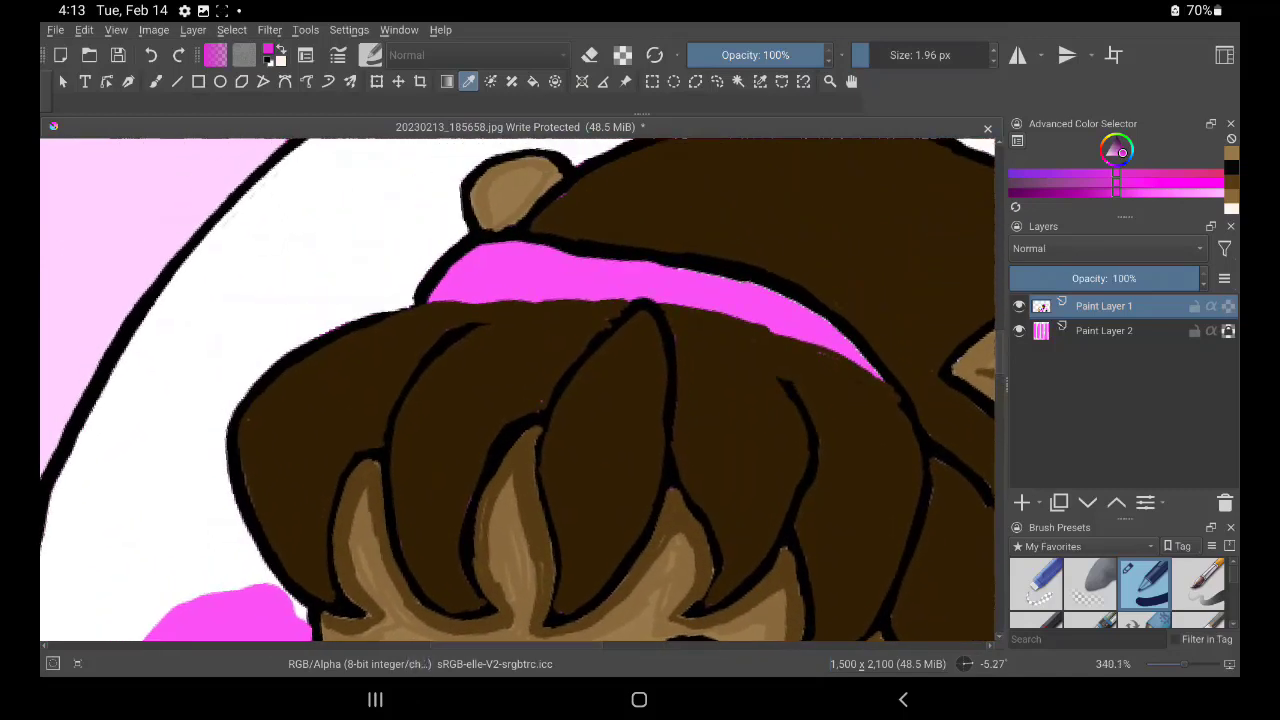
Add lighter pink highlight strokes along the hairband's top edge
{"action": "left_click", "coordinate": [155, 81]}
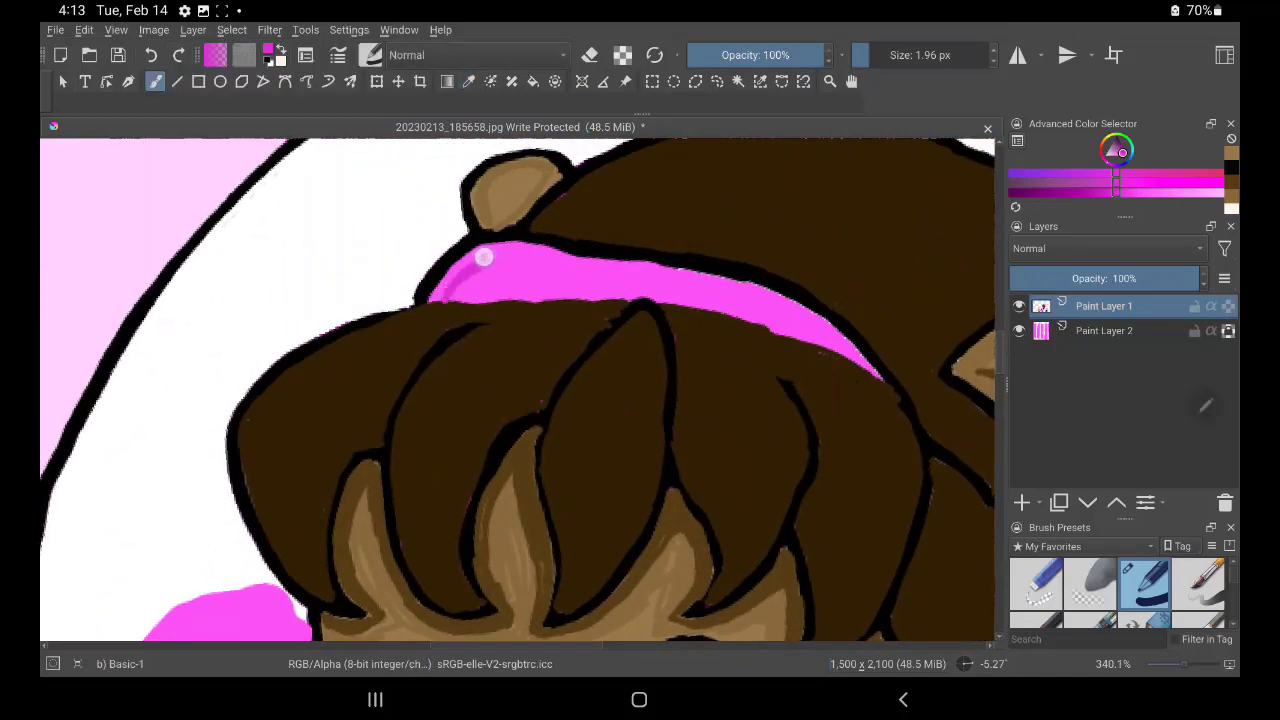
{"action": "mouse_move", "coordinate": [463, 266]}
{"action": "left_mouse_down"}
{"action": "mouse_move", "coordinate": [563, 263]}
{"action": "mouse_move", "coordinate": [486, 251]}
{"action": "mouse_move", "coordinate": [507, 247]}
{"action": "mouse_move", "coordinate": [529, 251]}
{"action": "mouse_move", "coordinate": [457, 271]}
{"action": "left_mouse_up"}
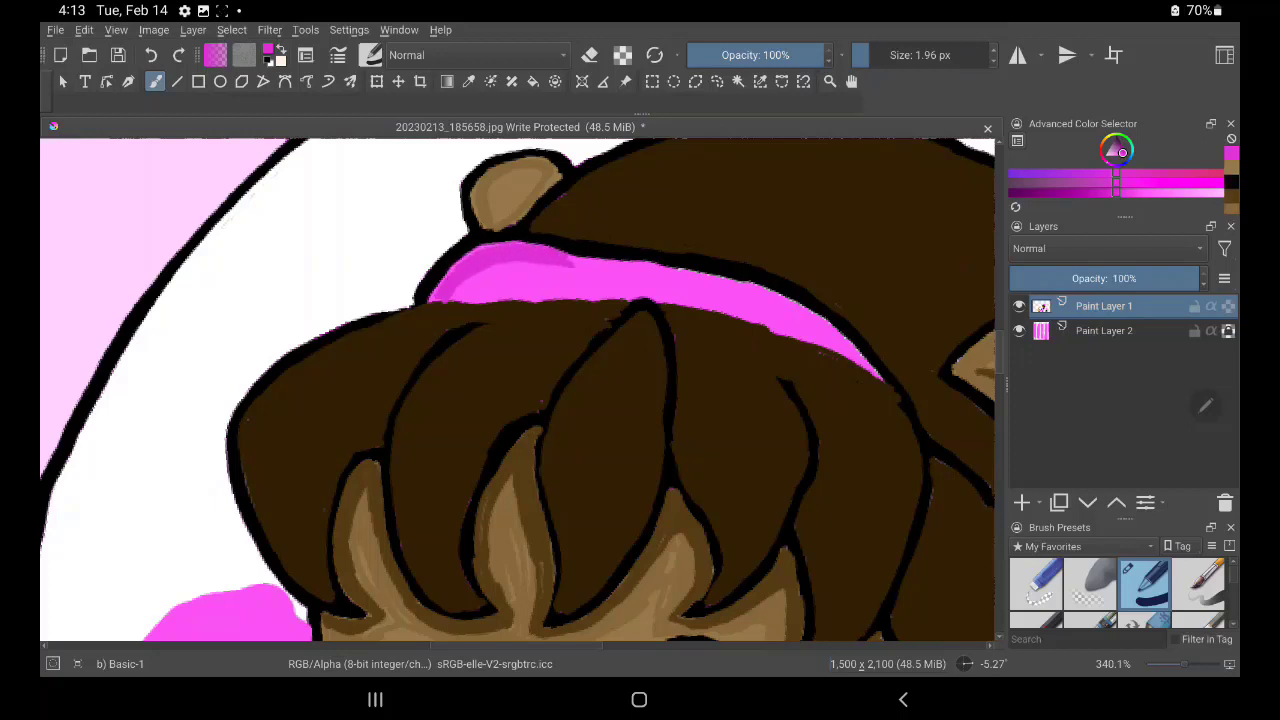
{"action": "mouse_move", "coordinate": [563, 259]}
{"action": "left_mouse_down"}
{"action": "mouse_move", "coordinate": [666, 269]}
{"action": "mouse_move", "coordinate": [522, 245]}
{"action": "mouse_move", "coordinate": [754, 287]}
{"action": "mouse_move", "coordinate": [702, 274]}
{"action": "mouse_move", "coordinate": [743, 277]}
{"action": "mouse_move", "coordinate": [863, 357]}
{"action": "mouse_move", "coordinate": [826, 323]}
{"action": "mouse_move", "coordinate": [849, 340]}
{"action": "mouse_move", "coordinate": [742, 317]}
{"action": "mouse_move", "coordinate": [837, 349]}
{"action": "mouse_move", "coordinate": [757, 314]}
{"action": "mouse_move", "coordinate": [634, 291]}
{"action": "mouse_move", "coordinate": [440, 292]}
{"action": "mouse_move", "coordinate": [528, 260]}
{"action": "left_mouse_up"}
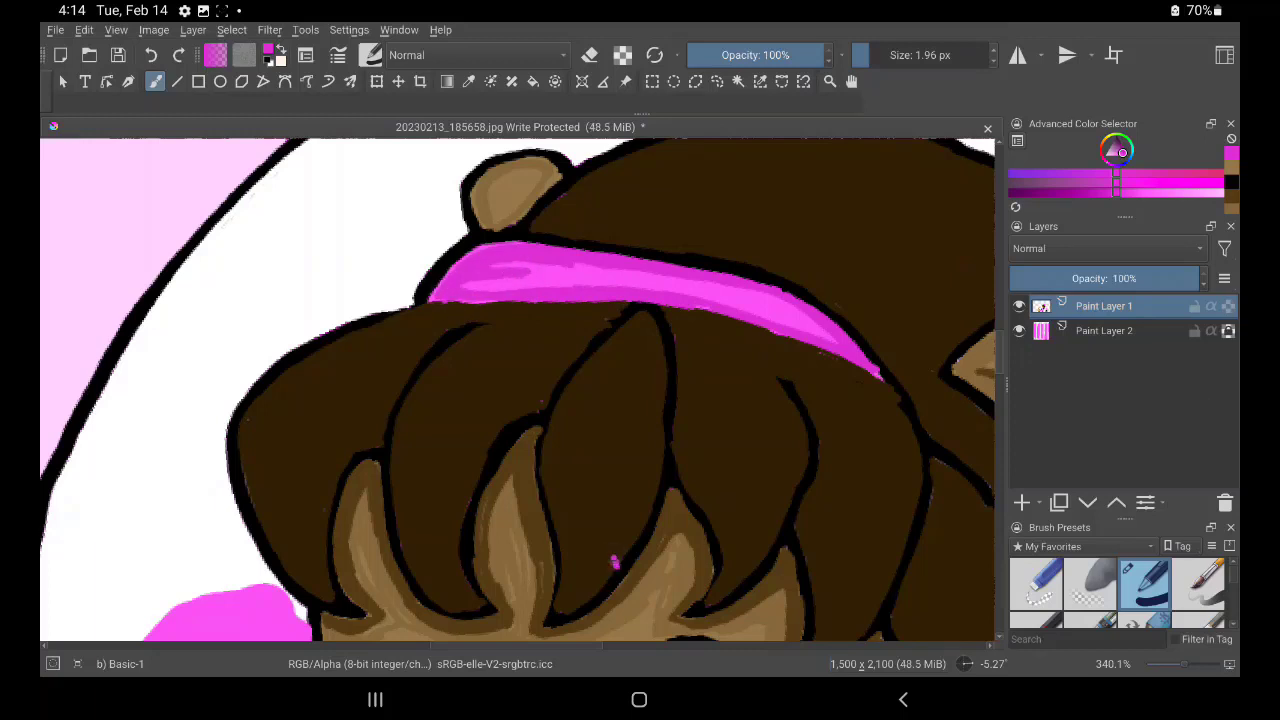
{"action": "key", "text": "ctrl+z"}
{"action": "key", "text": "ctrl+shift+z"}
Sample a darker shade from the shirt and fill the headband's lower-left edge with pink
{"action": "mouse_move", "coordinate": [591, 590]}
{"action": "left_mouse_down"}
{"action": "mouse_move", "coordinate": [591, 420]}
{"action": "mouse_move", "coordinate": [651, 391]}
{"action": "left_mouse_up"}
{"action": "mouse_move", "coordinate": [600, 560]}
{"action": "left_mouse_down"}
{"action": "mouse_move", "coordinate": [608, 437]}
{"action": "mouse_move", "coordinate": [665, 290]}
{"action": "left_mouse_up"}
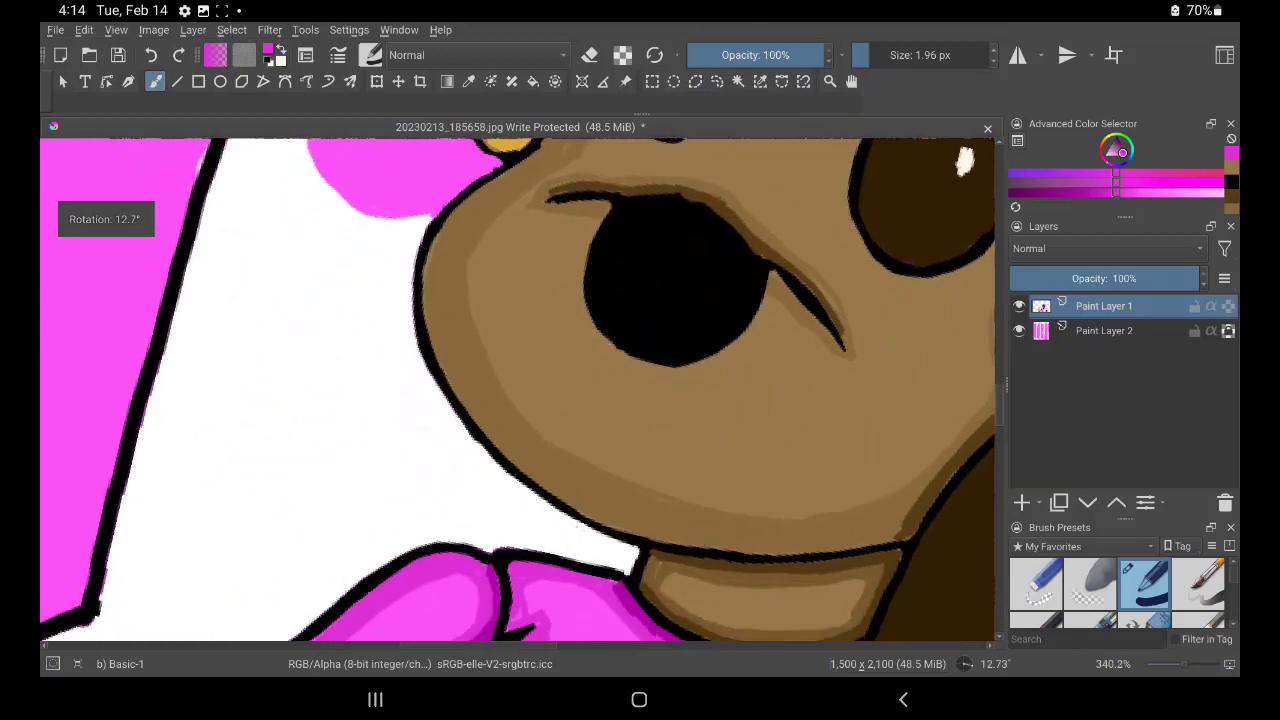
{"action": "key", "text": "p"}
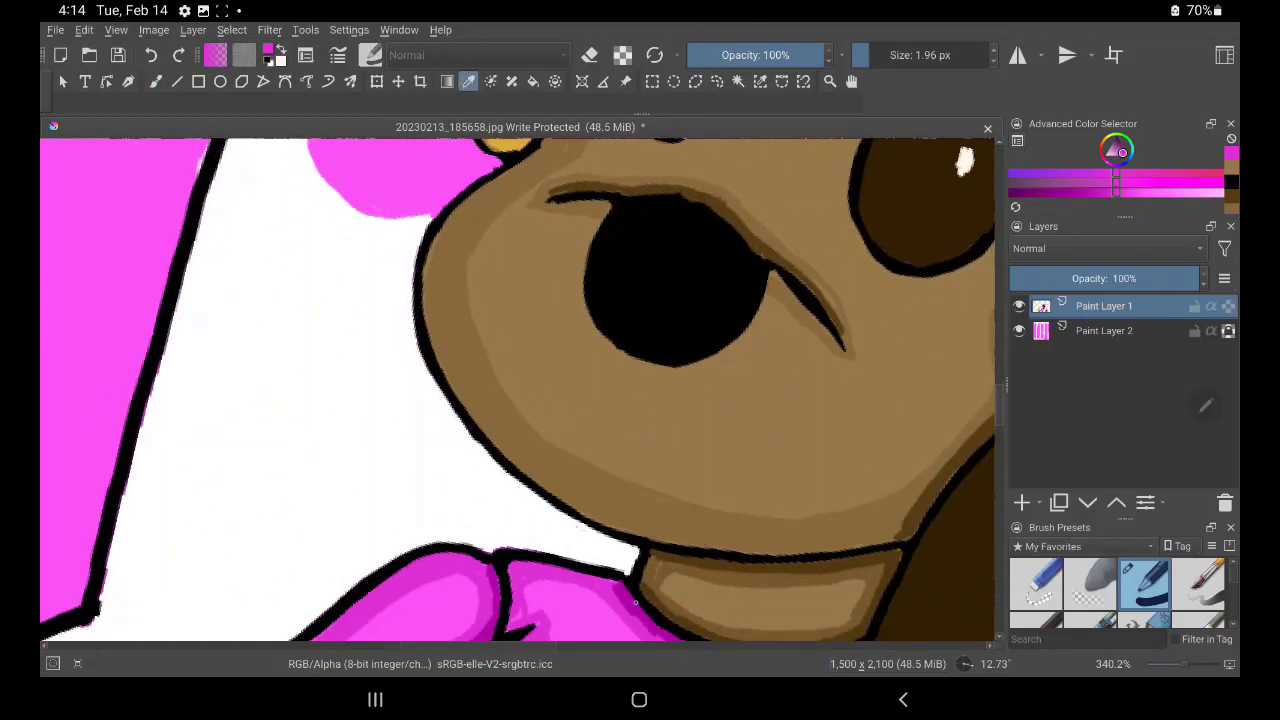
{"action": "left_click", "coordinate": [634, 601]}
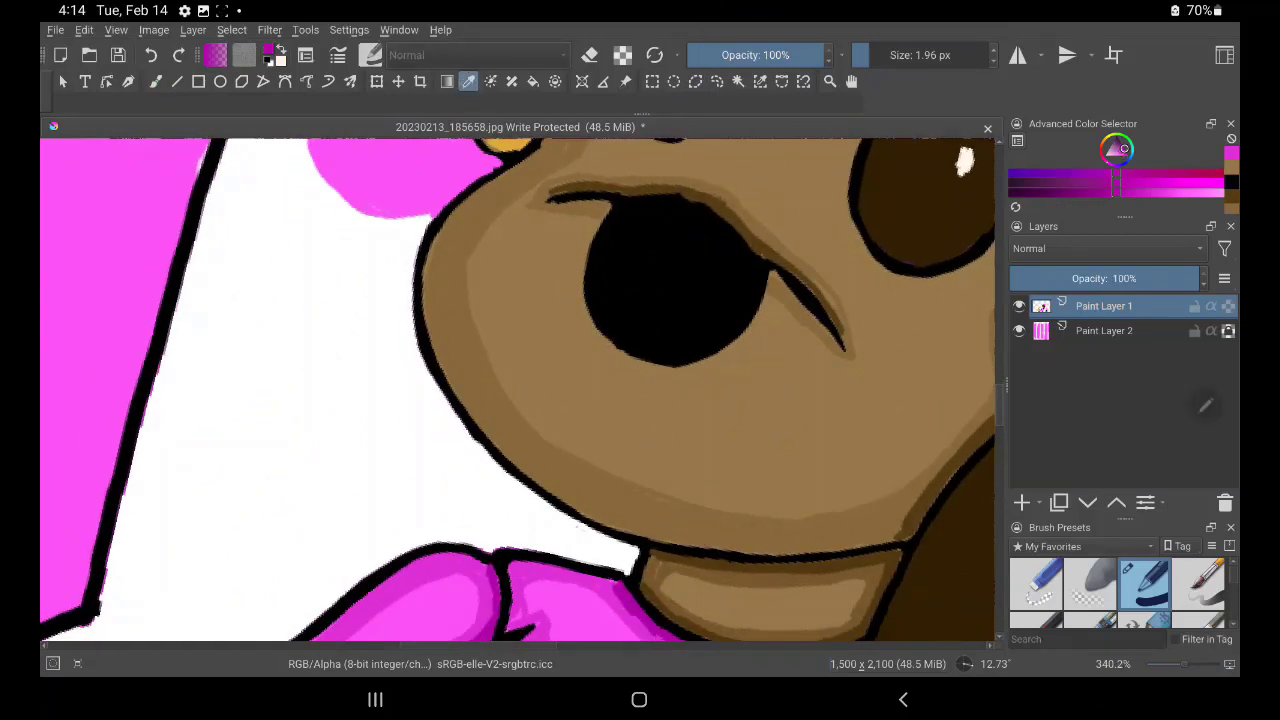
{"action": "left_click_drag", "start_coordinate": [957, 206], "coordinate": [700, 337]}
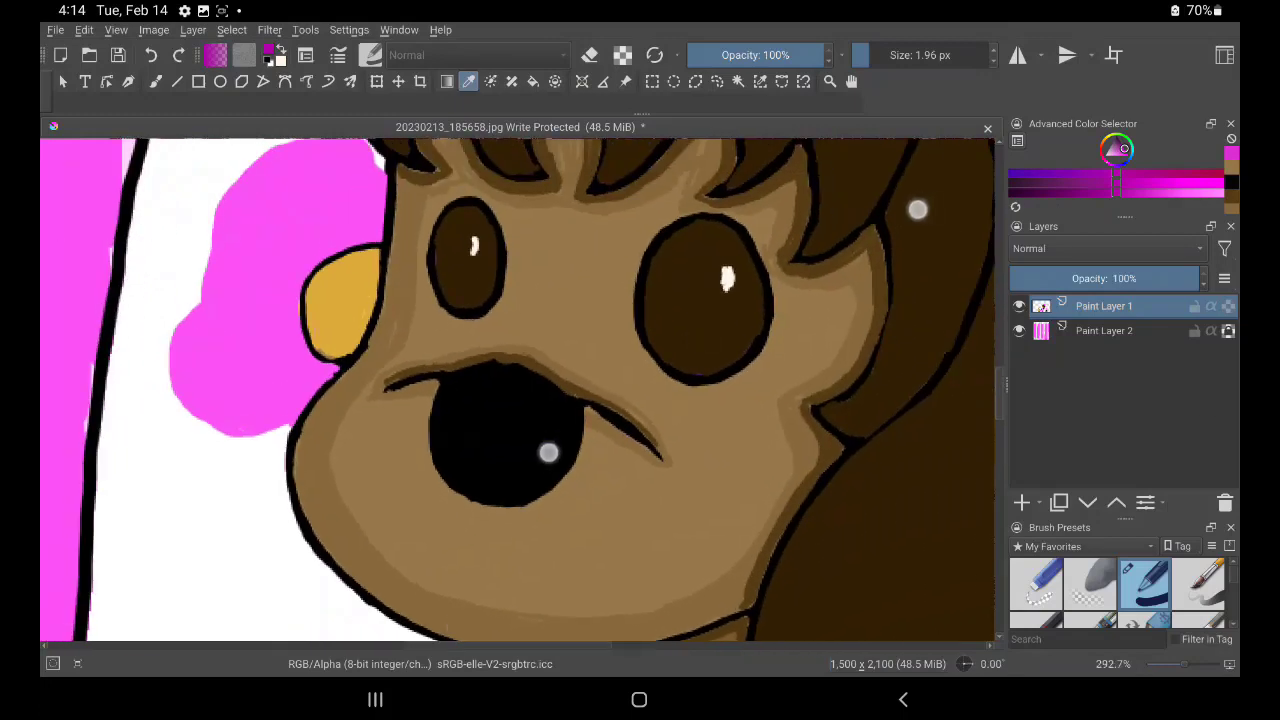
{"action": "mouse_move", "coordinate": [917, 209]}
{"action": "left_mouse_down"}
{"action": "mouse_move", "coordinate": [880, 260]}
{"action": "mouse_move", "coordinate": [817, 286]}
{"action": "mouse_move", "coordinate": [586, 223]}
{"action": "mouse_move", "coordinate": [760, 131]}
{"action": "left_mouse_up"}
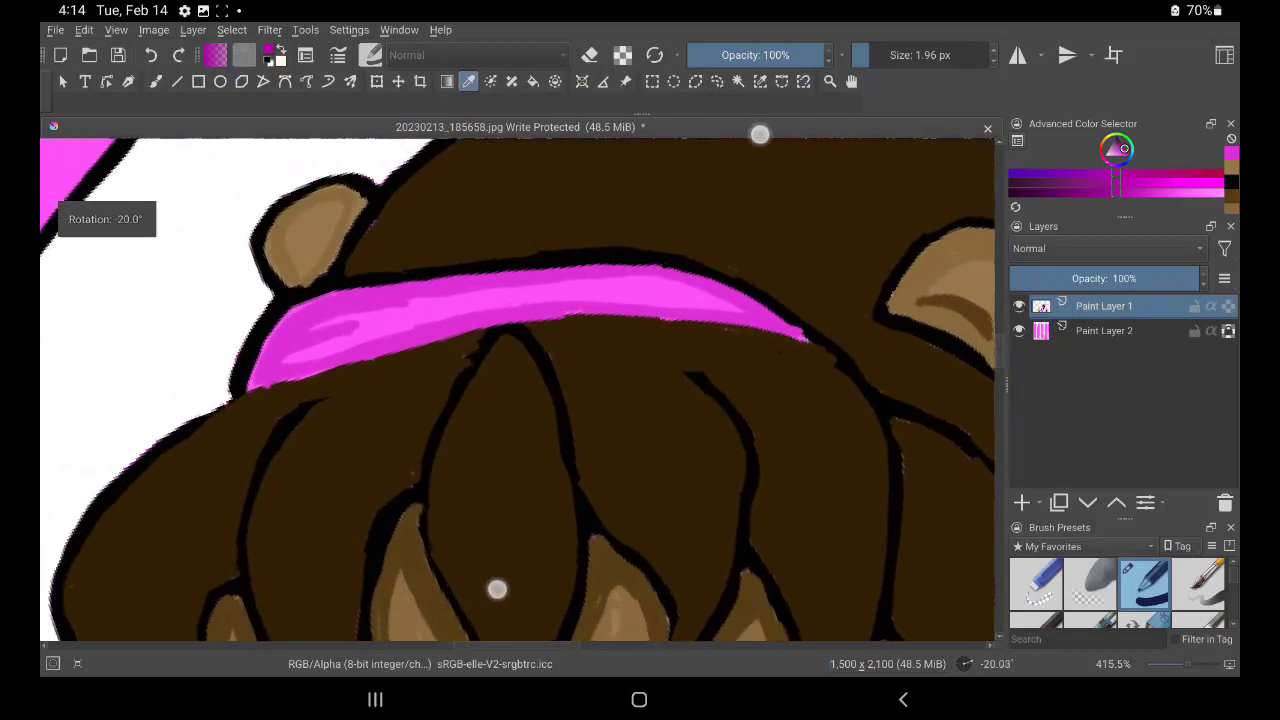
{"action": "key", "text": "b"}
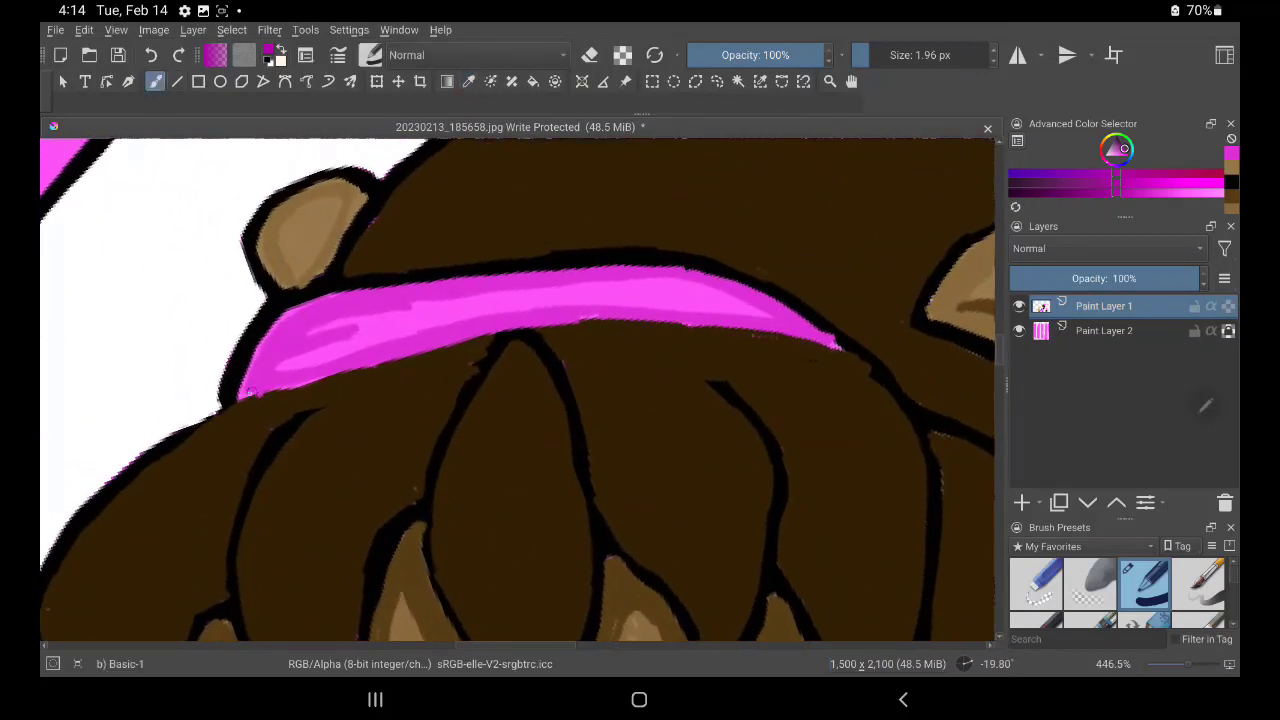
{"action": "mouse_move", "coordinate": [250, 393]}
{"action": "left_mouse_down"}
{"action": "mouse_move", "coordinate": [543, 323]}
{"action": "mouse_move", "coordinate": [830, 342]}
{"action": "left_mouse_up"}
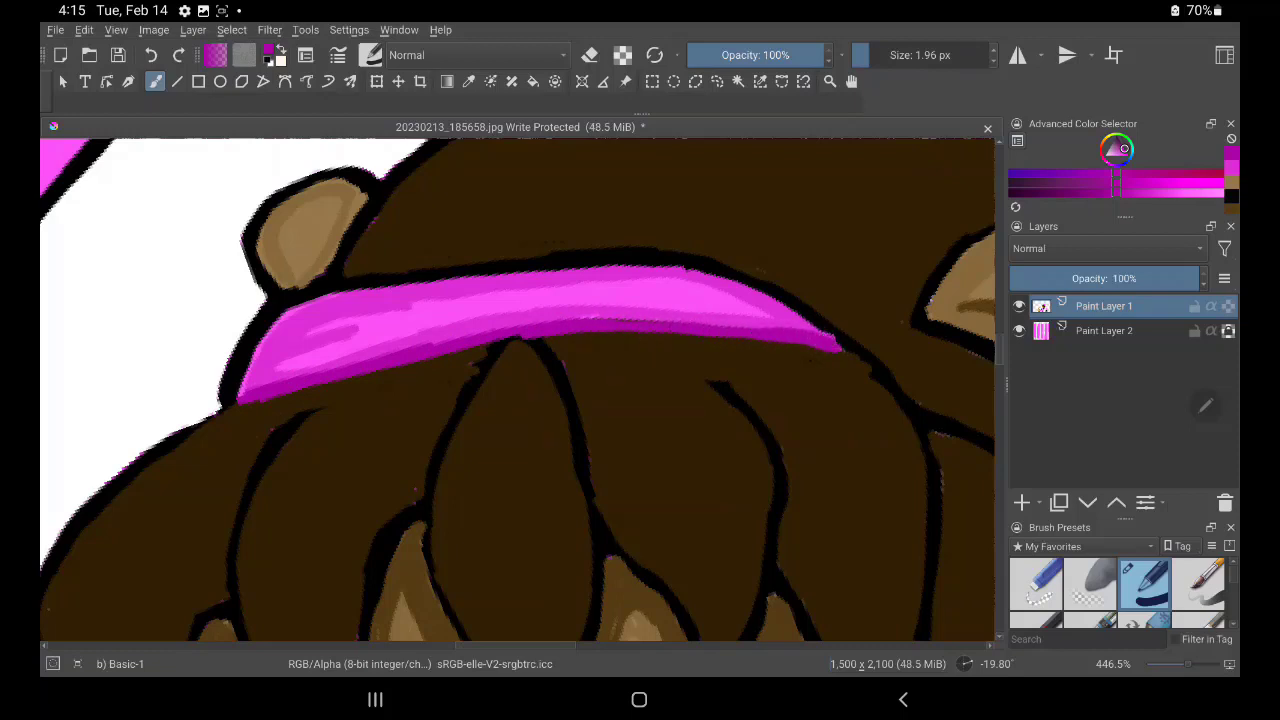
Outline the headband's lower edge in black from its left end across
{"action": "key", "text": "x"}
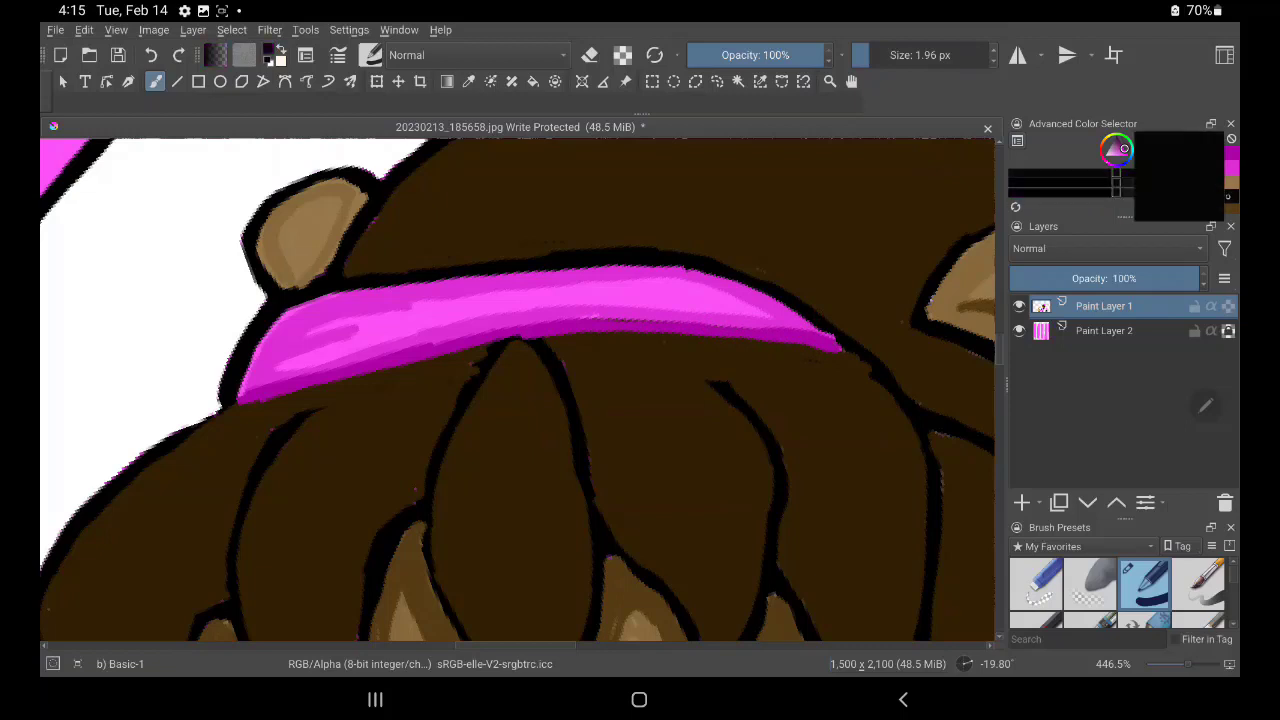
{"action": "left_click_drag", "start_coordinate": [251, 359], "coordinate": [350, 330]}
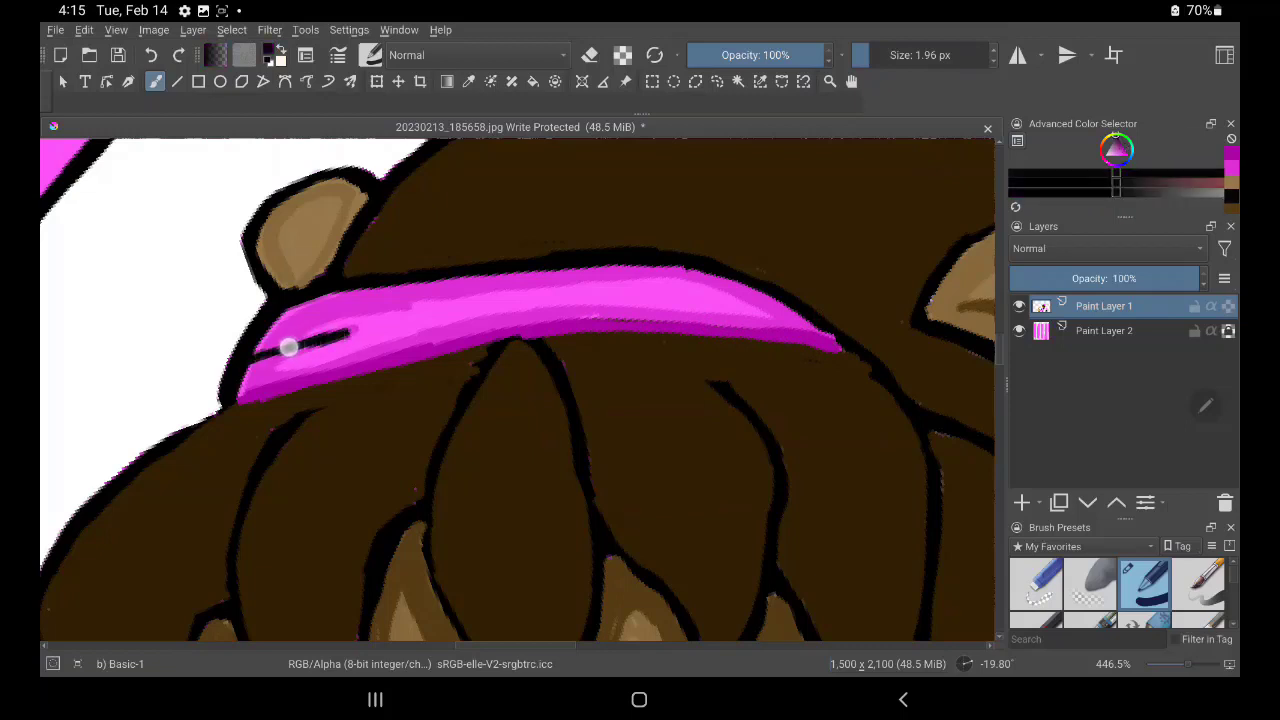
{"action": "left_click_drag", "start_coordinate": [230, 398], "coordinate": [228, 353]}
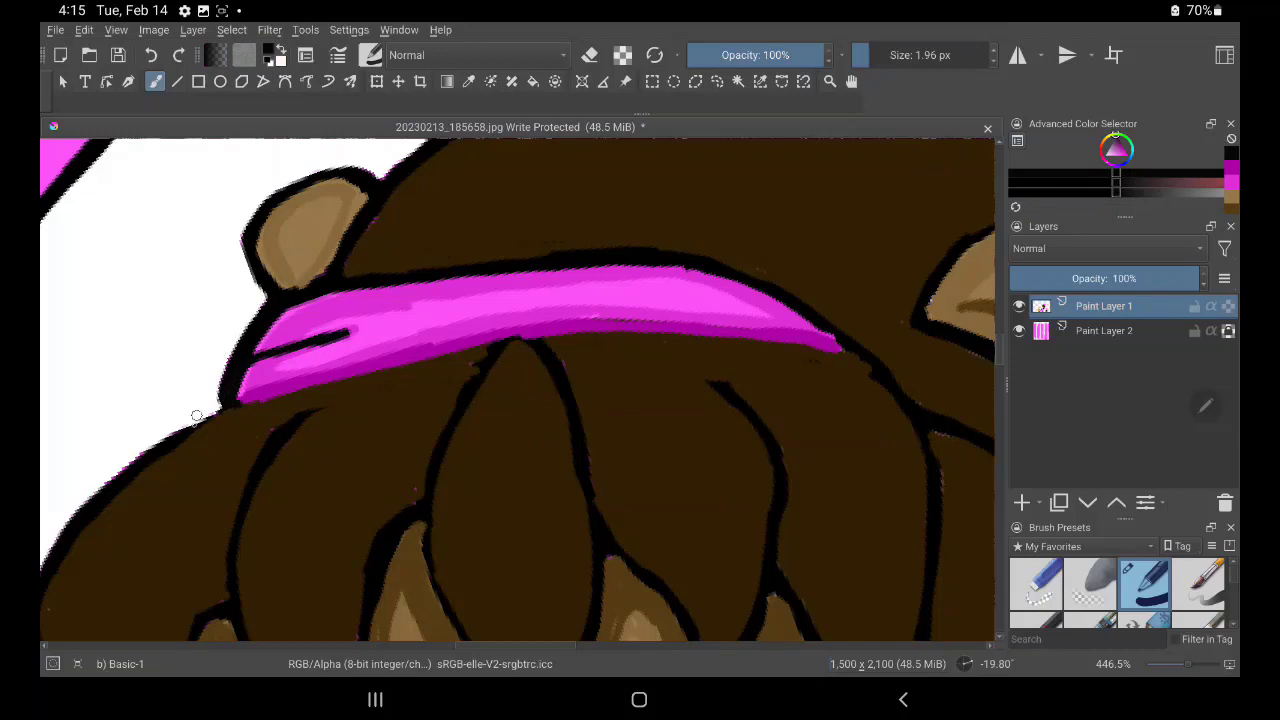
{"action": "left_click_drag", "start_coordinate": [198, 427], "coordinate": [472, 351]}
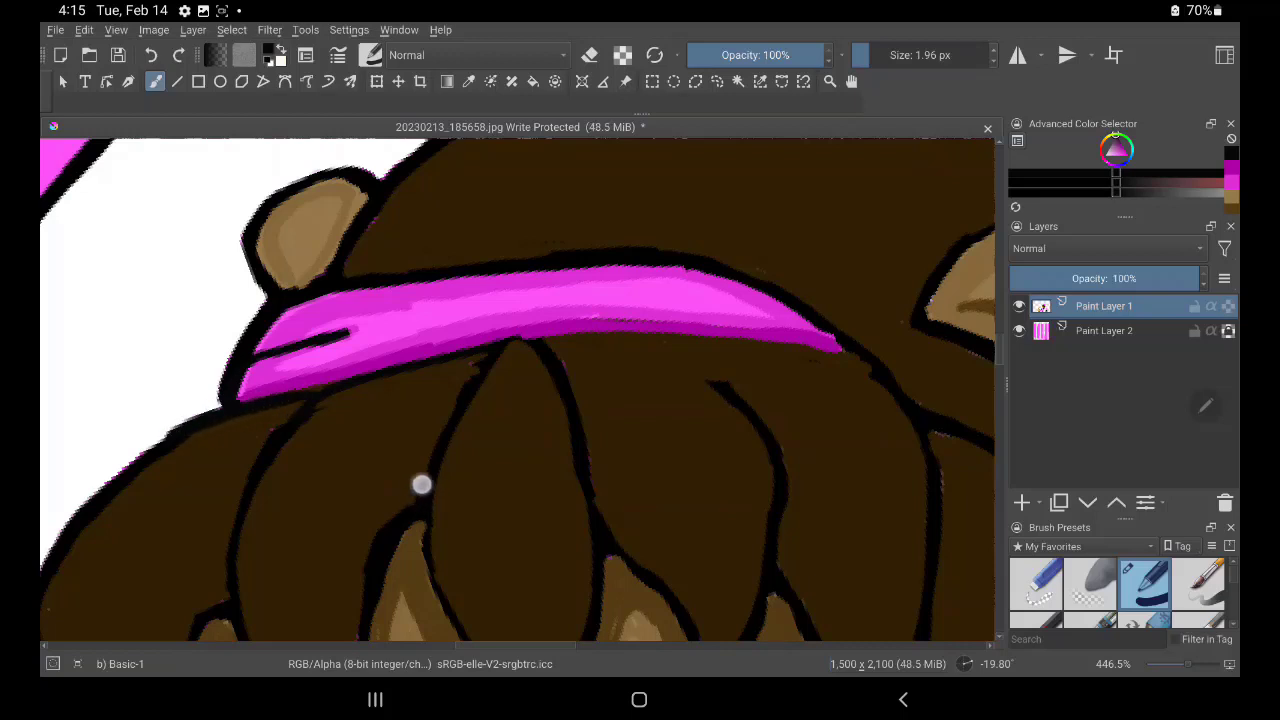
{"action": "left_click_drag", "start_coordinate": [536, 341], "coordinate": [804, 351]}
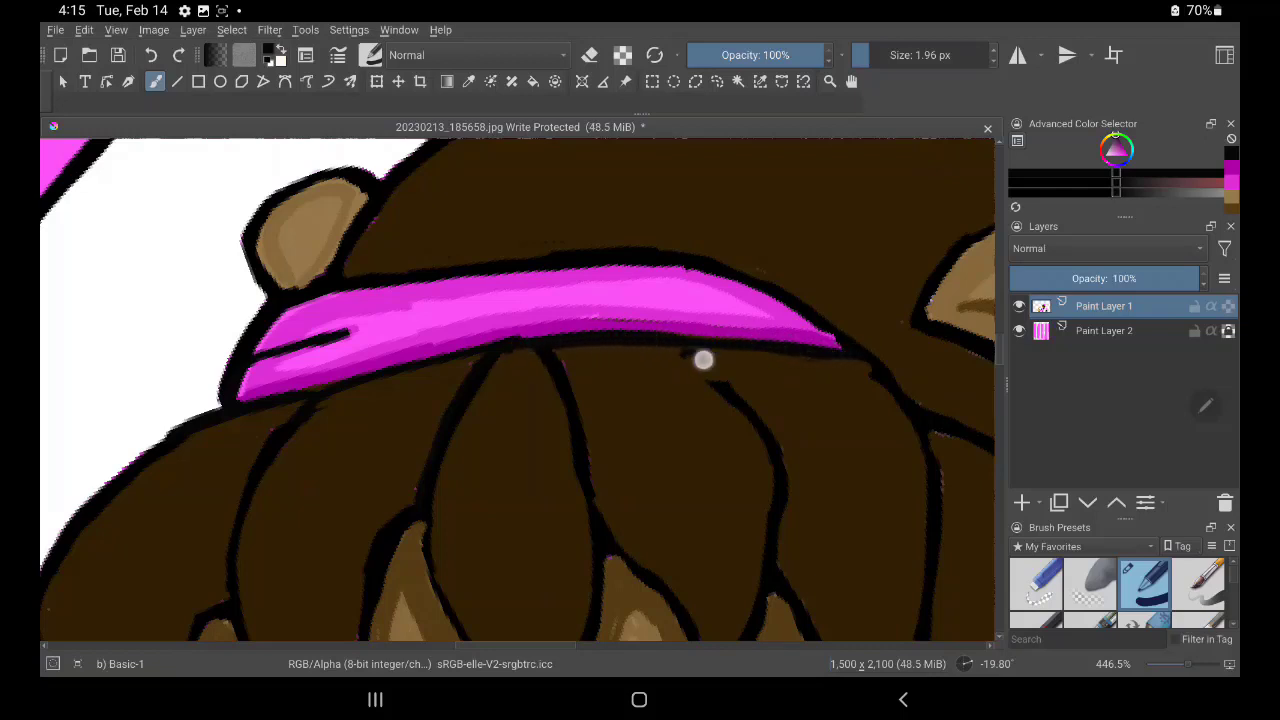
{"action": "left_click_drag", "start_coordinate": [683, 346], "coordinate": [733, 395]}
Sample the ear's tan and smooth the ear interior with it
{"action": "left_click", "coordinate": [468, 81]}
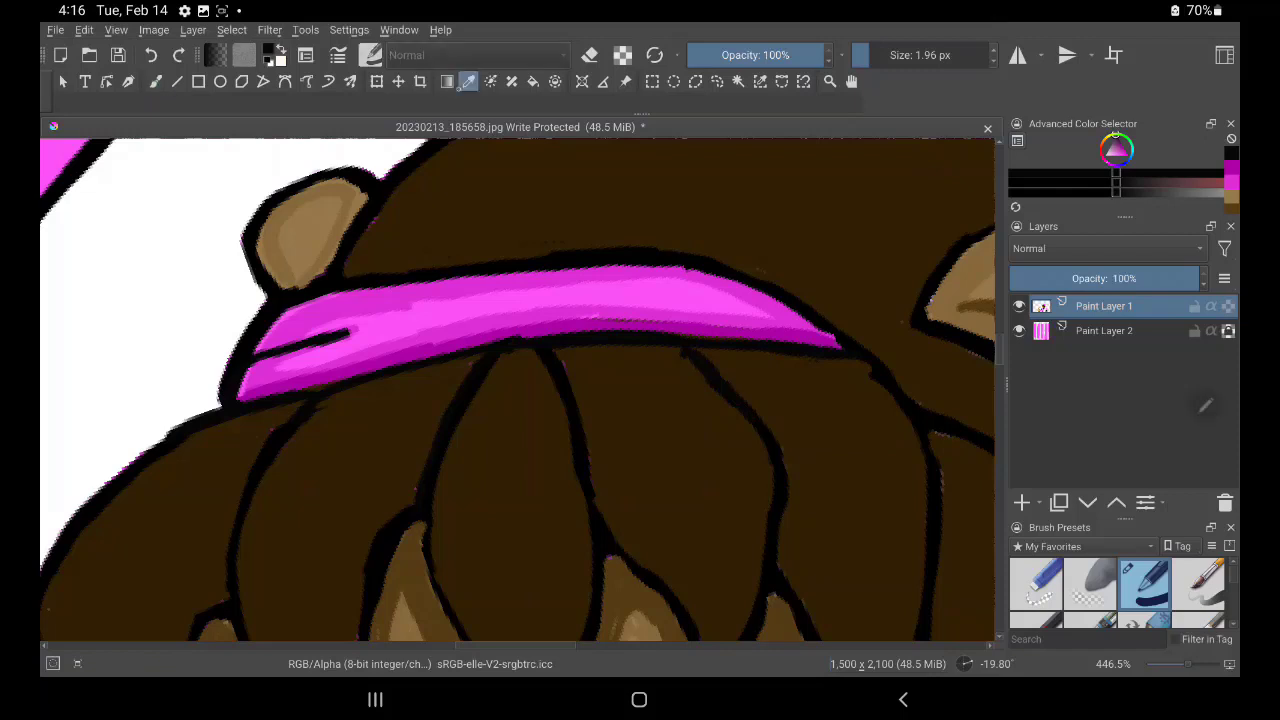
{"action": "left_click", "coordinate": [300, 235]}
{"action": "left_click", "coordinate": [155, 81]}
{"action": "mouse_move", "coordinate": [286, 180]}
{"action": "left_mouse_down"}
{"action": "mouse_move", "coordinate": [297, 251]}
{"action": "mouse_move", "coordinate": [331, 182]}
{"action": "mouse_move", "coordinate": [349, 206]}
{"action": "mouse_move", "coordinate": [314, 243]}
{"action": "mouse_move", "coordinate": [331, 186]}
{"action": "mouse_move", "coordinate": [305, 265]}
{"action": "left_mouse_up"}
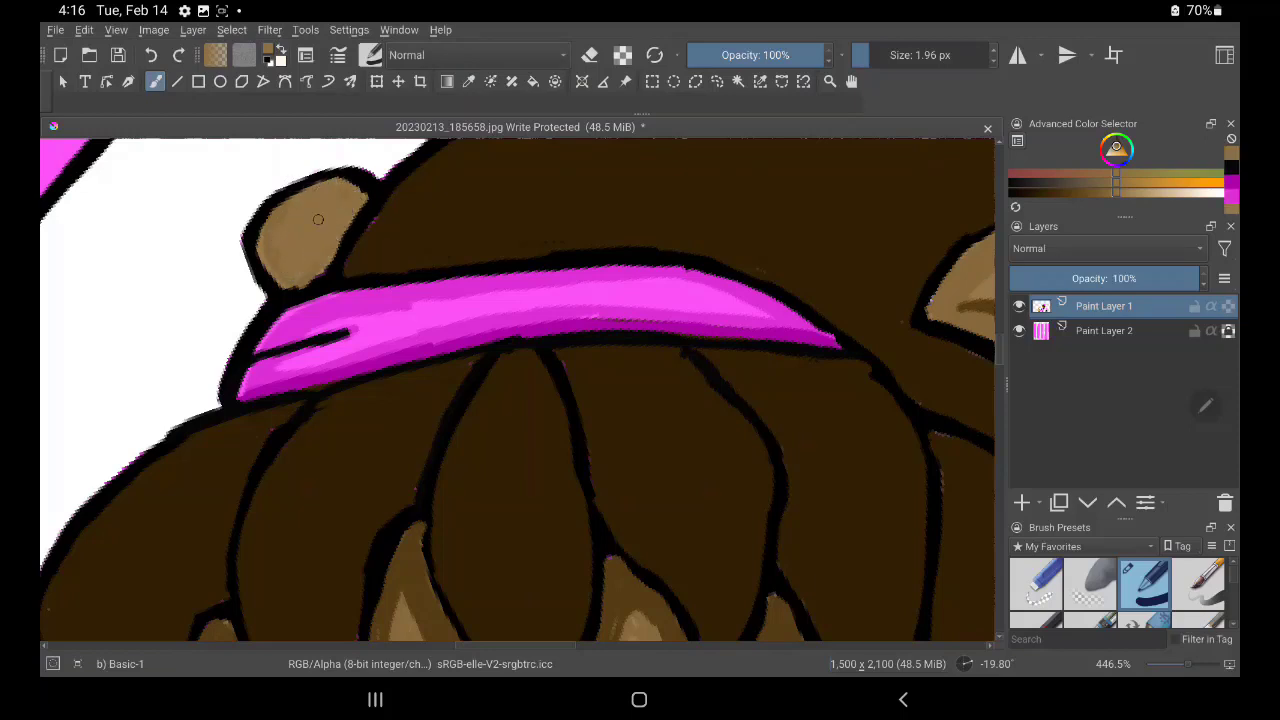
Zoom out, sample the headband's pink, and recentre the straightened view on the flower
{"action": "scroll", "coordinate": [518, 390], "scroll_direction": "down", "scroll_amount": 5}
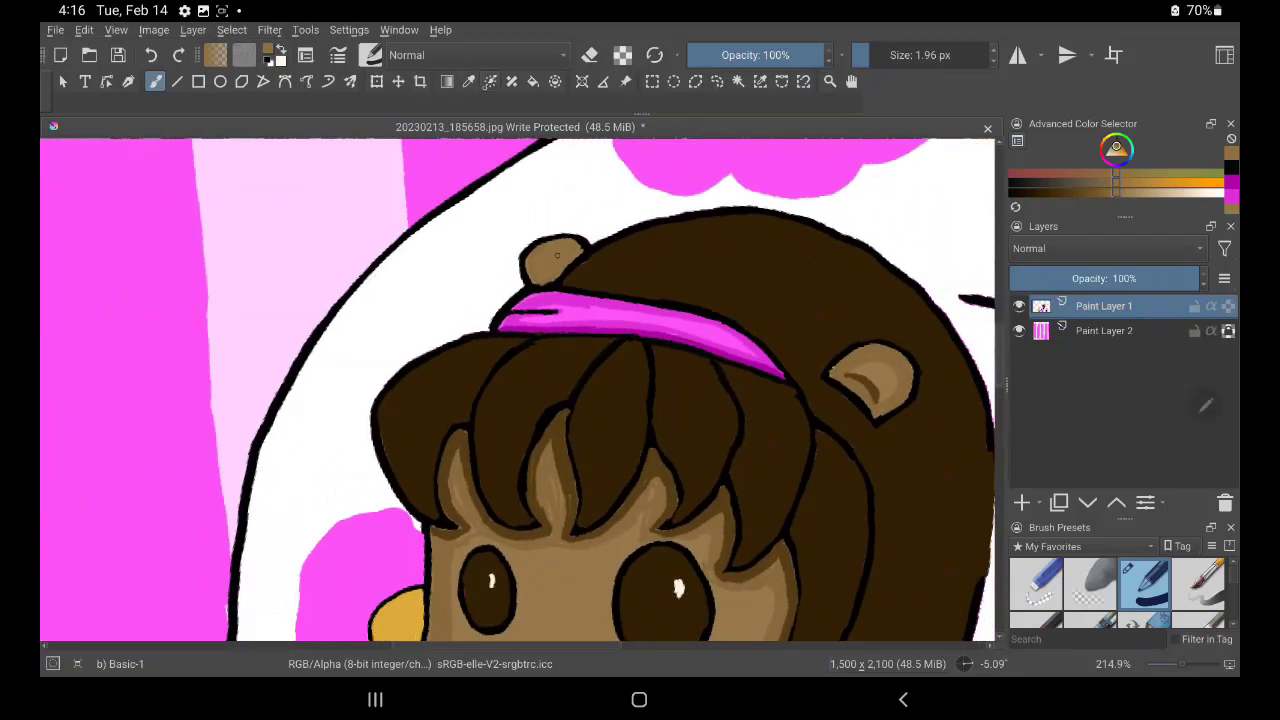
{"action": "left_click", "coordinate": [469, 81]}
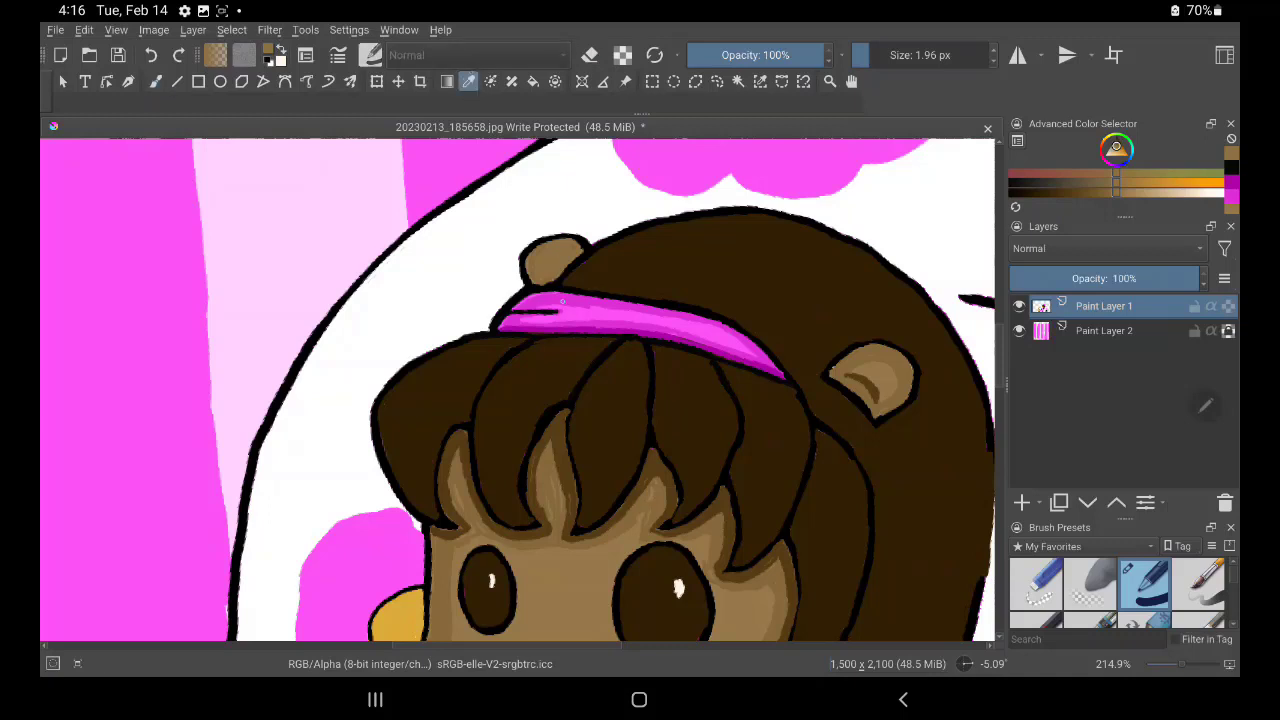
{"action": "left_click", "coordinate": [562, 300]}
{"action": "left_click", "coordinate": [549, 606]}
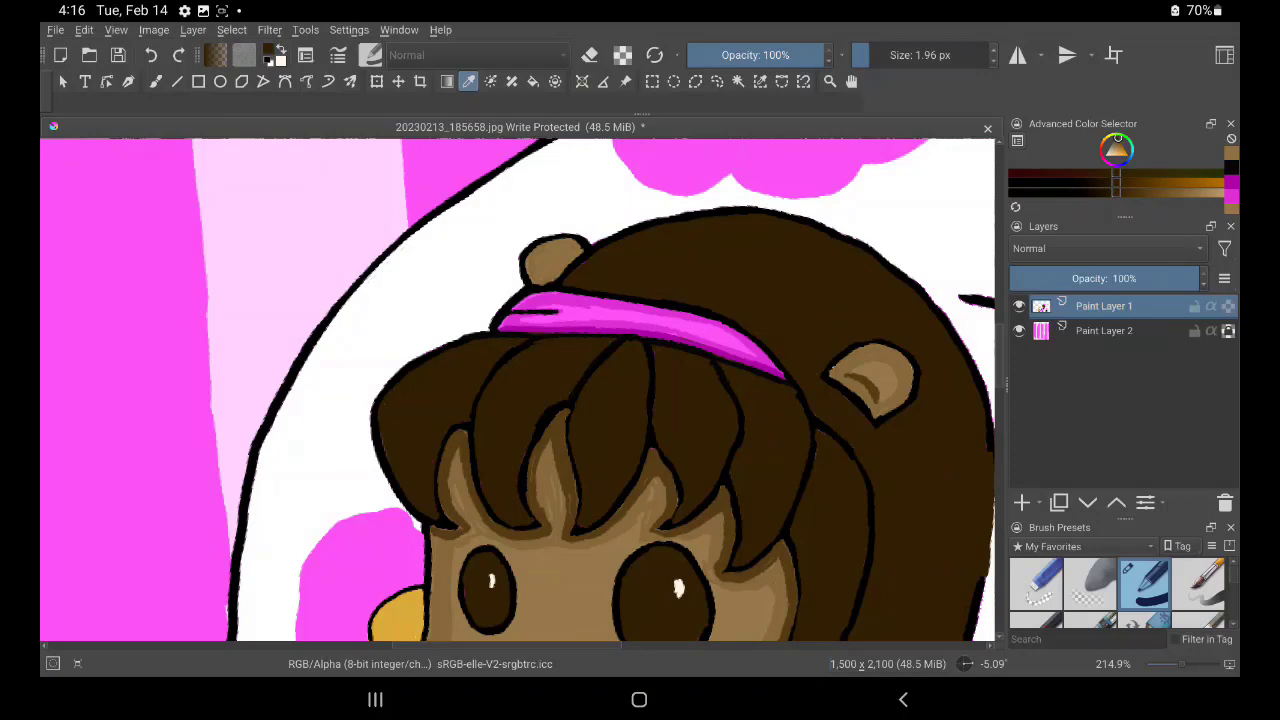
{"action": "left_click_drag", "start_coordinate": [696, 440], "coordinate": [906, 235]}
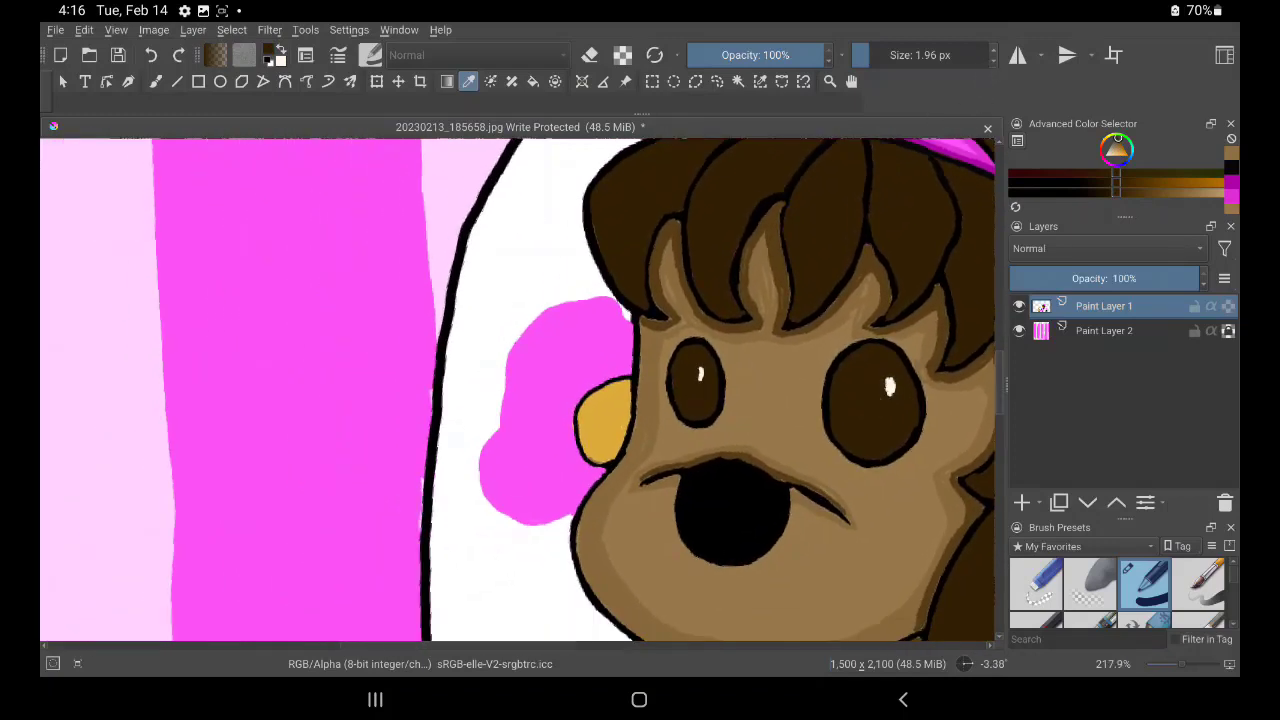
{"action": "left_click", "coordinate": [155, 81]}
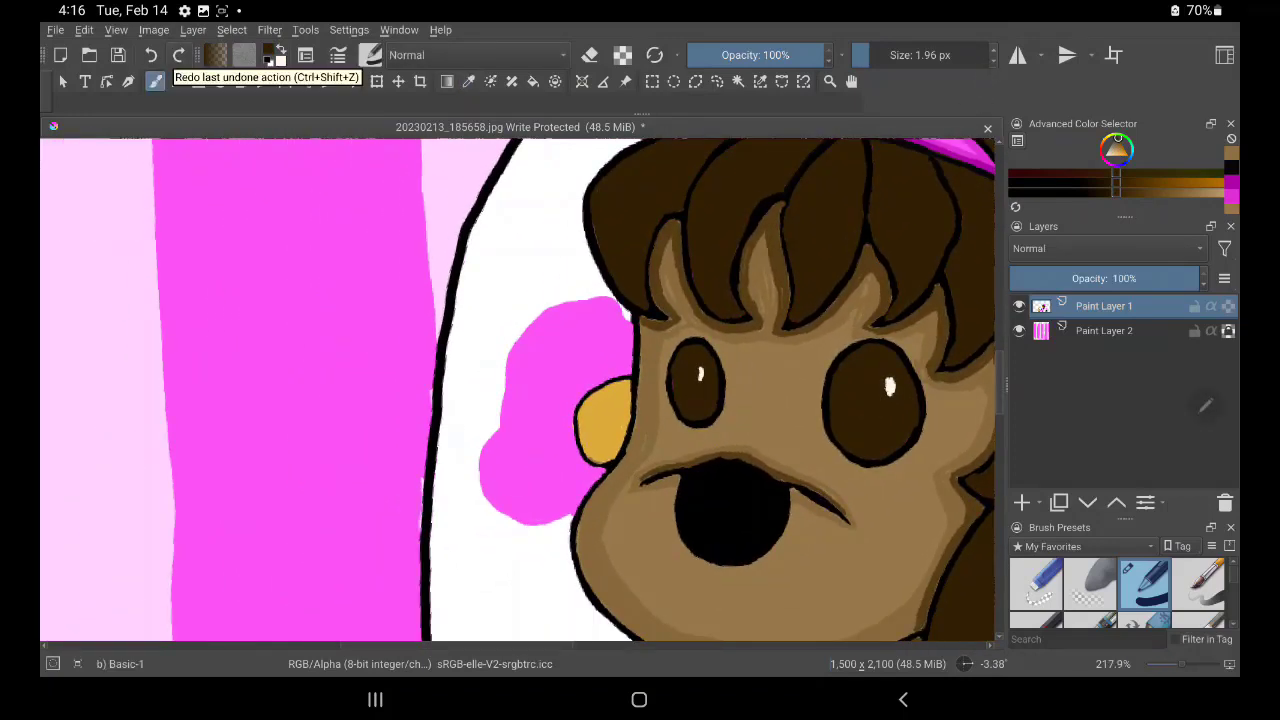
{"action": "left_click_drag", "start_coordinate": [720, 223], "coordinate": [649, 271]}
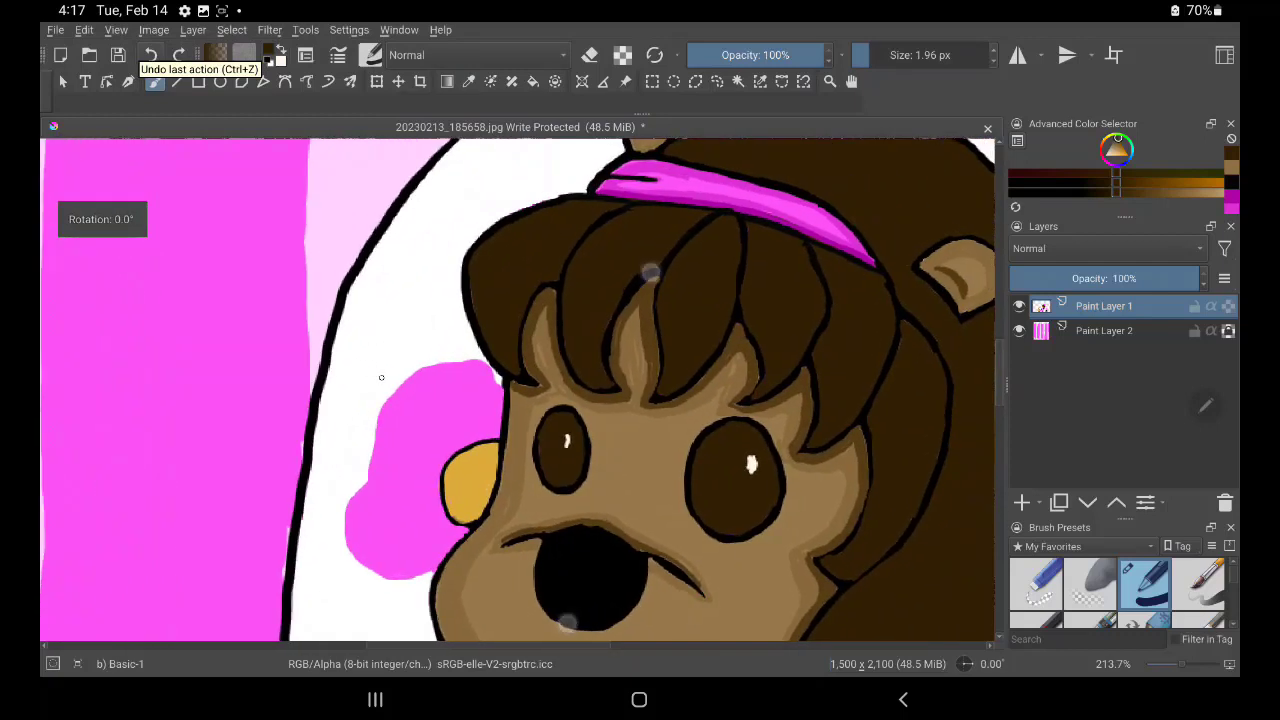
{"action": "left_click", "coordinate": [469, 81]}
Outline the flower's left and top edges in darker magenta and divide its petals
{"action": "left_click", "coordinate": [649, 172]}
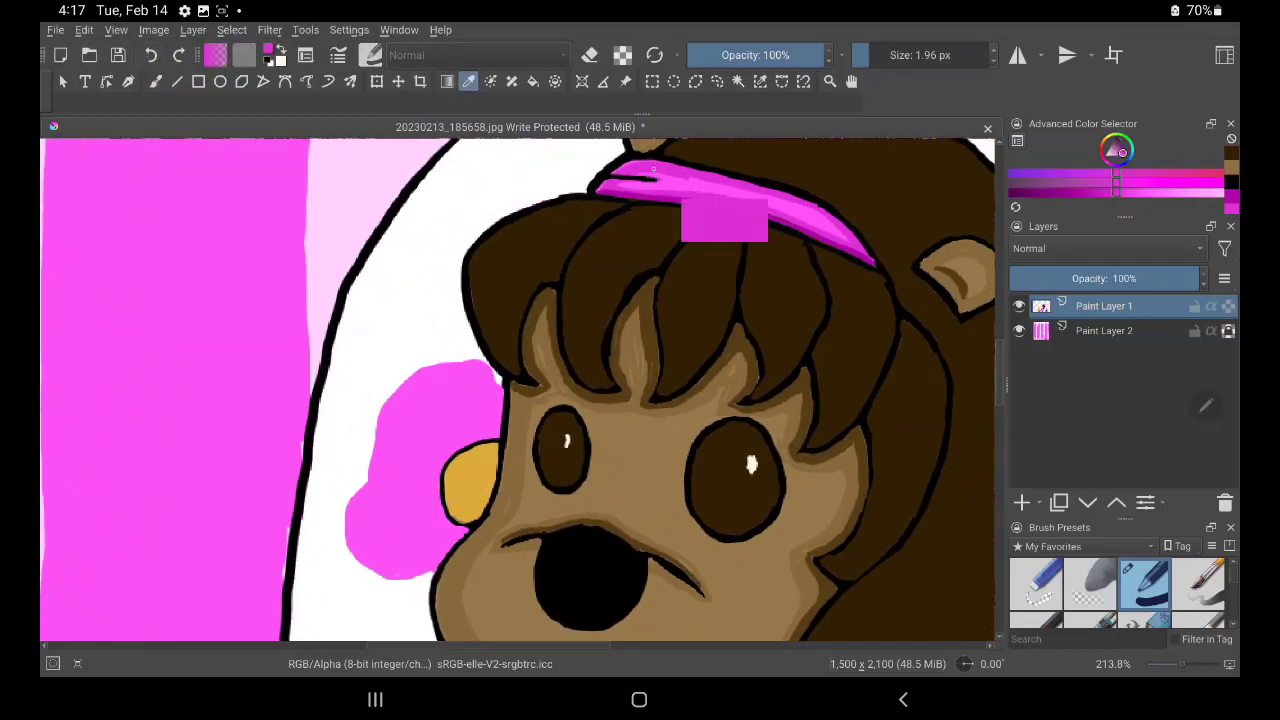
{"action": "left_click", "coordinate": [155, 81]}
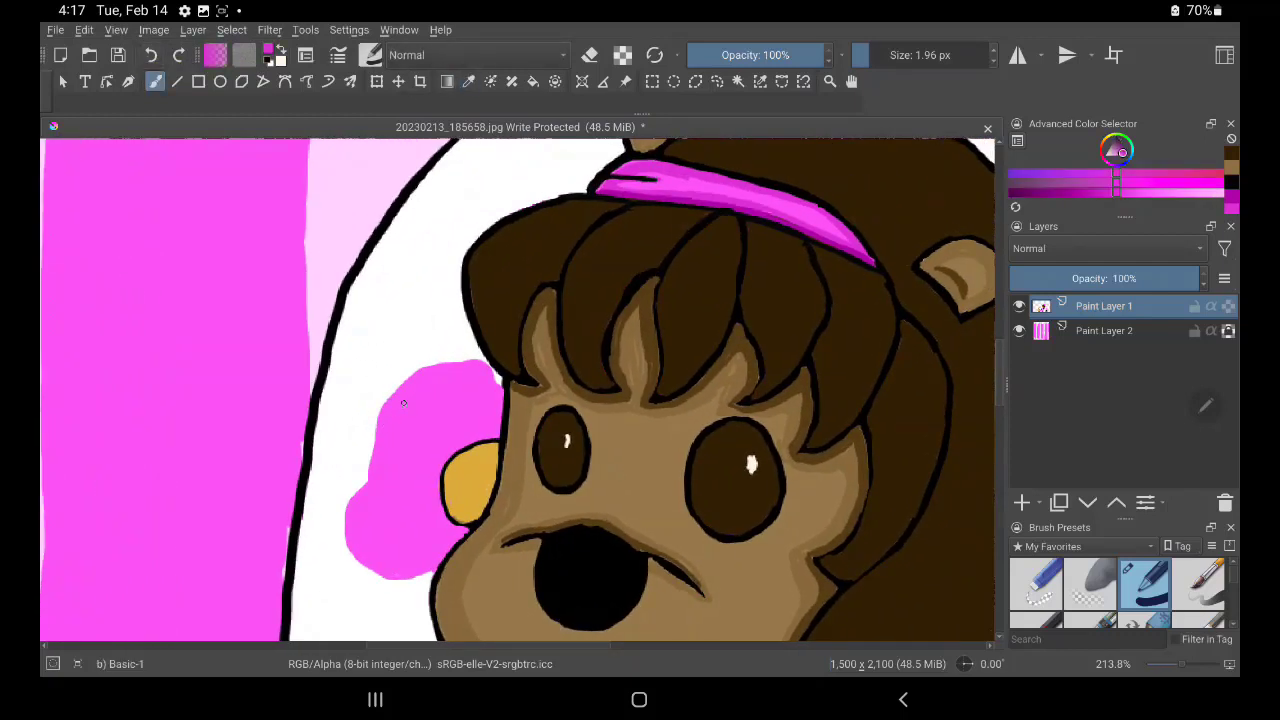
{"action": "left_click_drag", "start_coordinate": [380, 466], "coordinate": [393, 410]}
{"action": "mouse_move", "coordinate": [464, 378]}
{"action": "left_mouse_down"}
{"action": "mouse_move", "coordinate": [415, 386]}
{"action": "mouse_move", "coordinate": [499, 400]}
{"action": "mouse_move", "coordinate": [463, 371]}
{"action": "mouse_move", "coordinate": [411, 380]}
{"action": "mouse_move", "coordinate": [354, 506]}
{"action": "mouse_move", "coordinate": [357, 543]}
{"action": "mouse_move", "coordinate": [391, 566]}
{"action": "mouse_move", "coordinate": [428, 565]}
{"action": "left_mouse_up"}
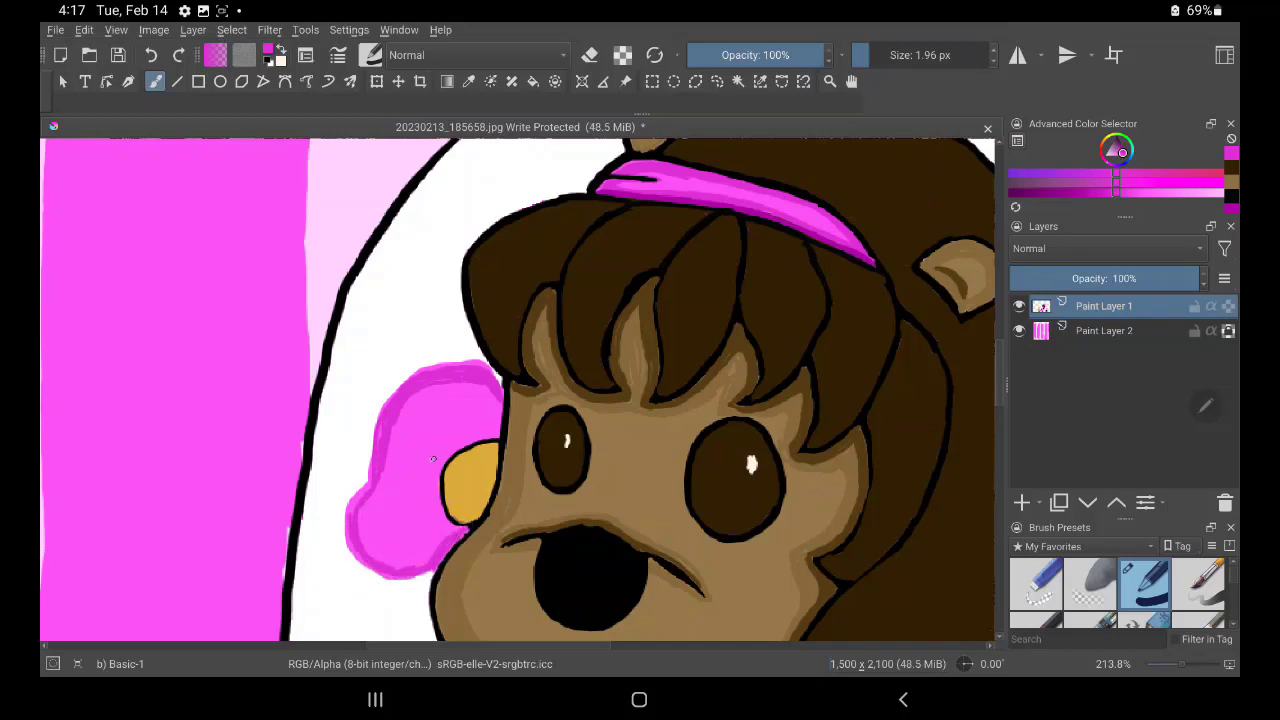
{"action": "left_click_drag", "start_coordinate": [378, 470], "coordinate": [440, 481]}
Reshape the lower petal and outline the flower's bottom edge, then sample the centre's gold
{"action": "scroll", "coordinate": [421, 343], "scroll_direction": "up", "scroll_amount": 2}
{"action": "scroll", "coordinate": [421, 343], "scroll_direction": "up", "scroll_amount": 1}
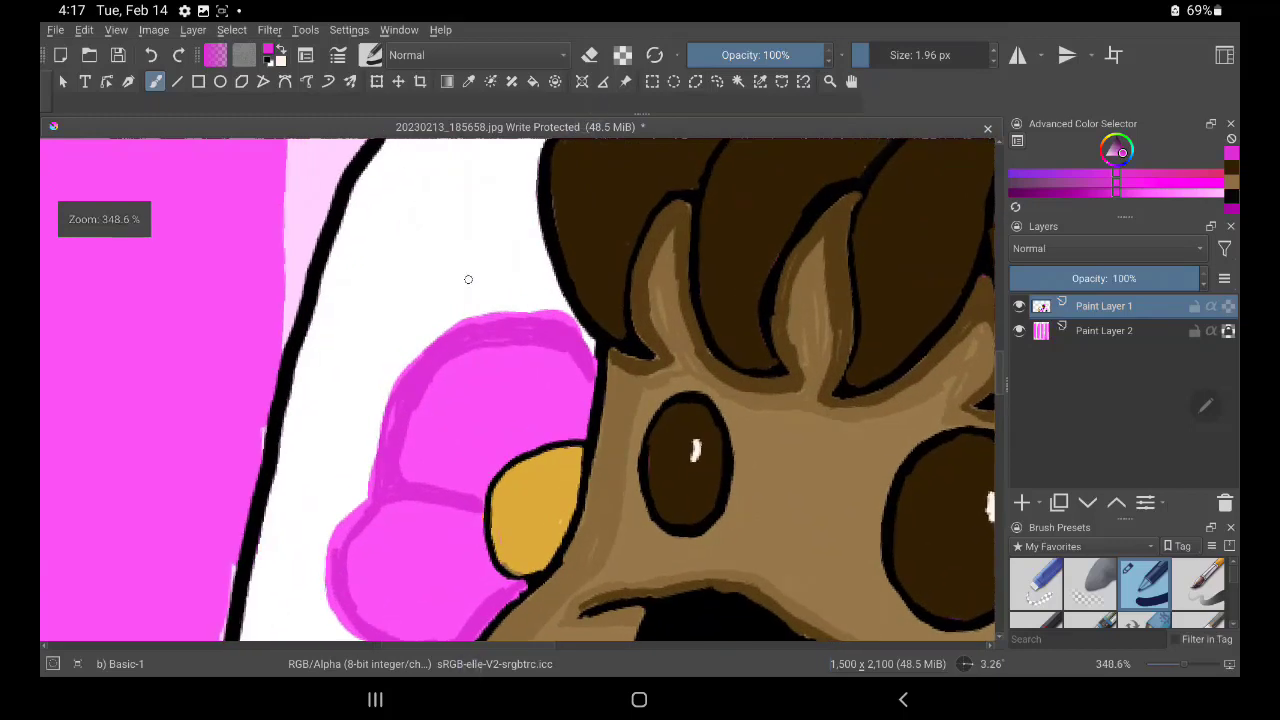
{"action": "scroll", "coordinate": [378, 441], "scroll_direction": "up", "scroll_amount": 2}
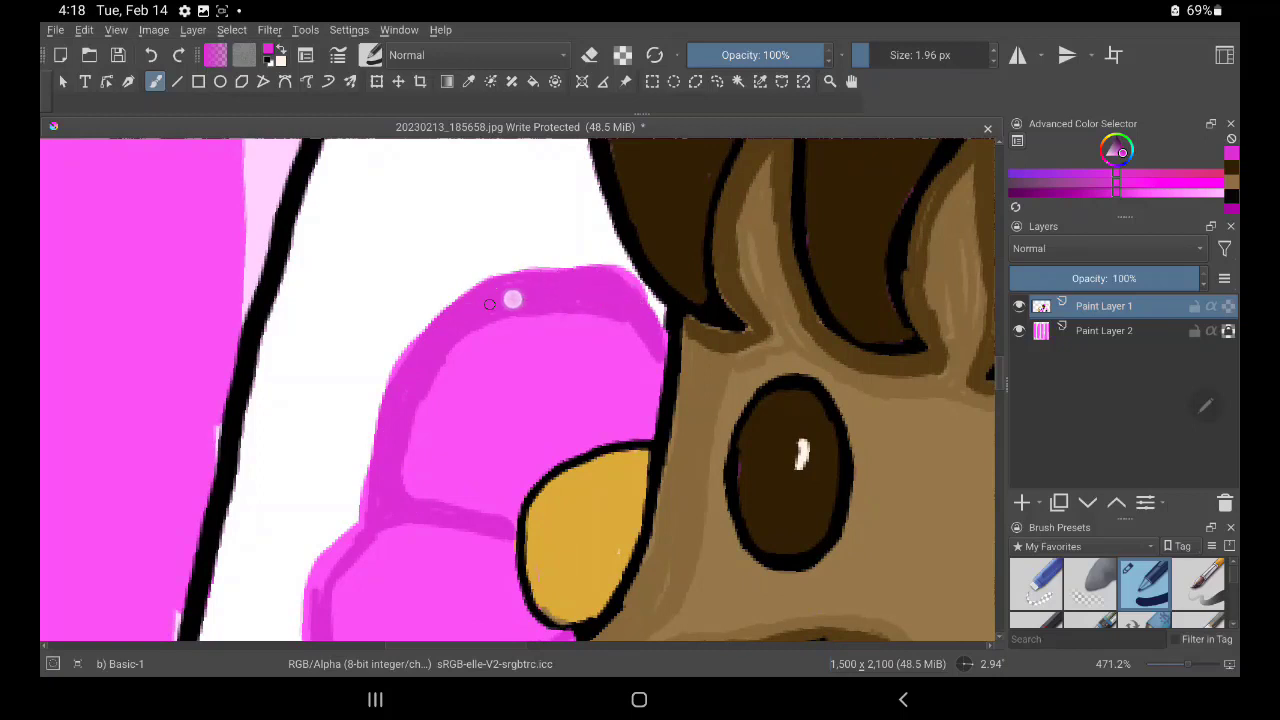
{"action": "mouse_move", "coordinate": [377, 527]}
{"action": "left_mouse_down"}
{"action": "mouse_move", "coordinate": [328, 563]}
{"action": "mouse_move", "coordinate": [374, 509]}
{"action": "left_mouse_up"}
{"action": "left_click_drag", "start_coordinate": [380, 462], "coordinate": [475, 332]}
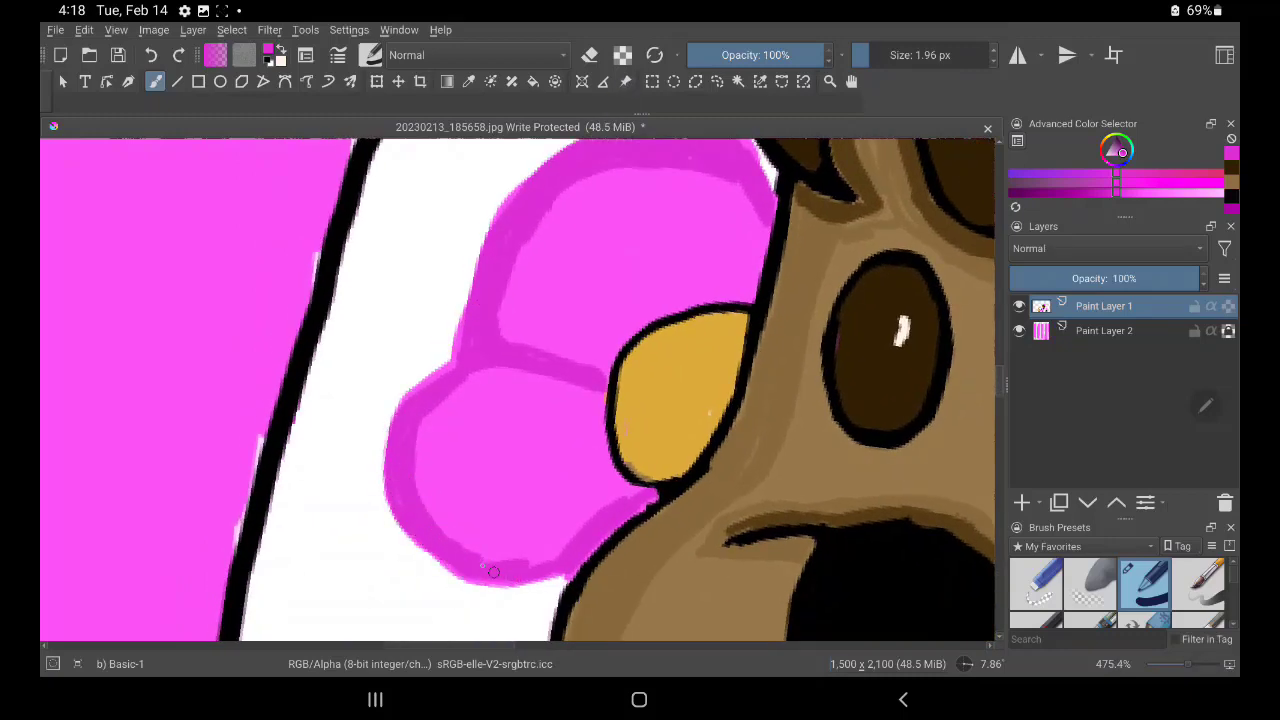
{"action": "left_click_drag", "start_coordinate": [480, 566], "coordinate": [629, 507]}
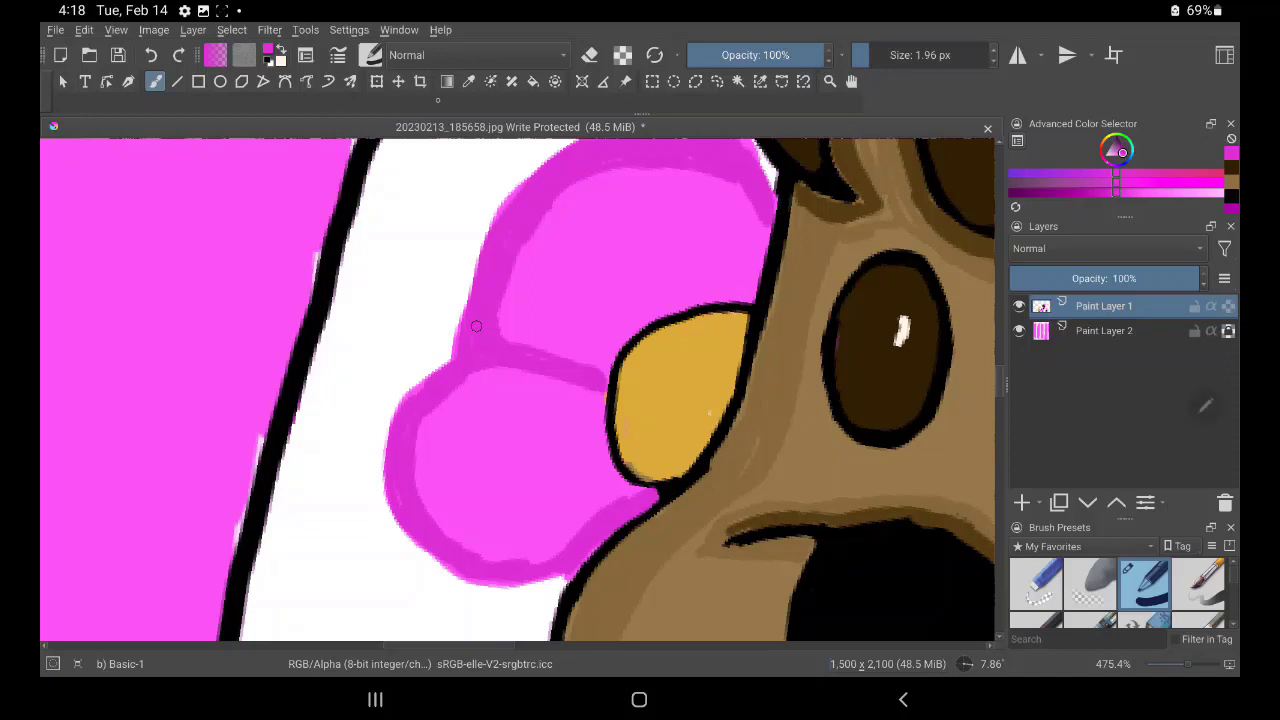
{"action": "left_click", "coordinate": [469, 81]}
{"action": "left_click", "coordinate": [658, 378]}
Shade the gold centre's upper-left edge darker, then its right edge with a deeper gold
{"action": "left_click", "coordinate": [155, 81]}
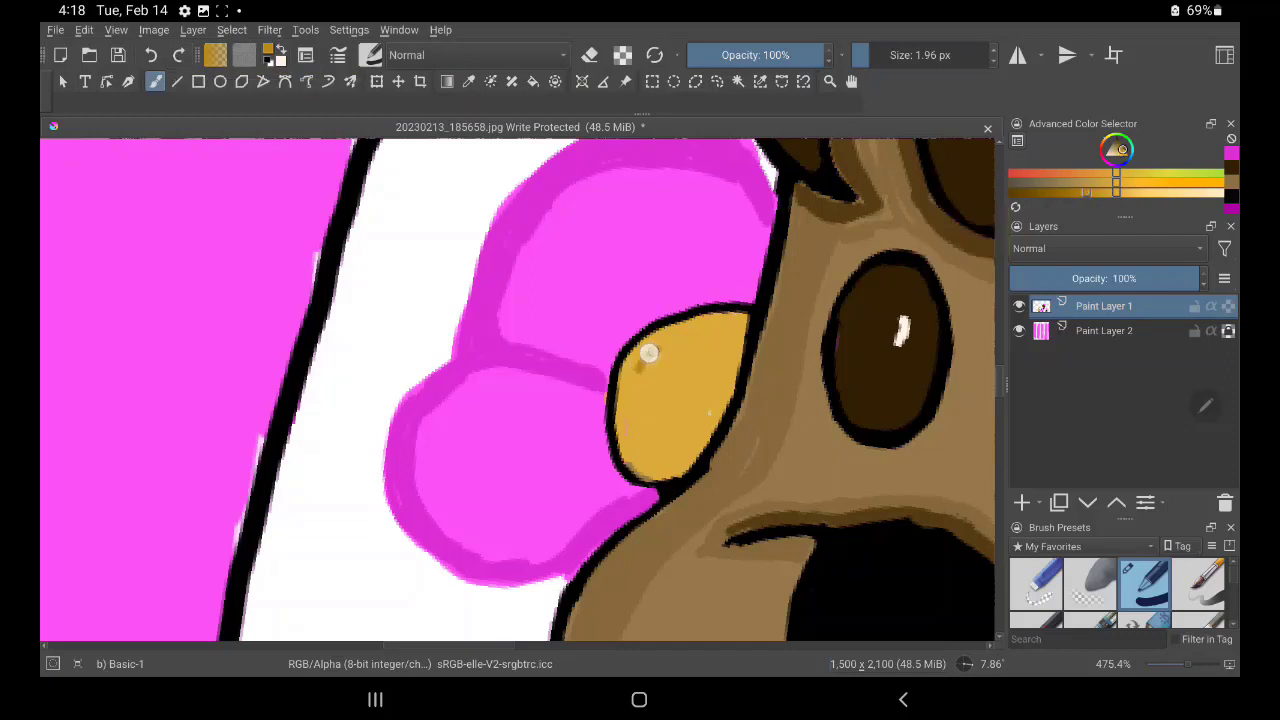
{"action": "mouse_move", "coordinate": [649, 352]}
{"action": "left_mouse_down"}
{"action": "mouse_move", "coordinate": [634, 366]}
{"action": "mouse_move", "coordinate": [674, 331]}
{"action": "mouse_move", "coordinate": [629, 371]}
{"action": "mouse_move", "coordinate": [624, 418]}
{"action": "mouse_move", "coordinate": [623, 371]}
{"action": "mouse_move", "coordinate": [637, 461]}
{"action": "mouse_move", "coordinate": [685, 458]}
{"action": "mouse_move", "coordinate": [729, 357]}
{"action": "mouse_move", "coordinate": [694, 451]}
{"action": "mouse_move", "coordinate": [729, 354]}
{"action": "mouse_move", "coordinate": [695, 330]}
{"action": "mouse_move", "coordinate": [734, 314]}
{"action": "mouse_move", "coordinate": [723, 400]}
{"action": "left_mouse_up"}
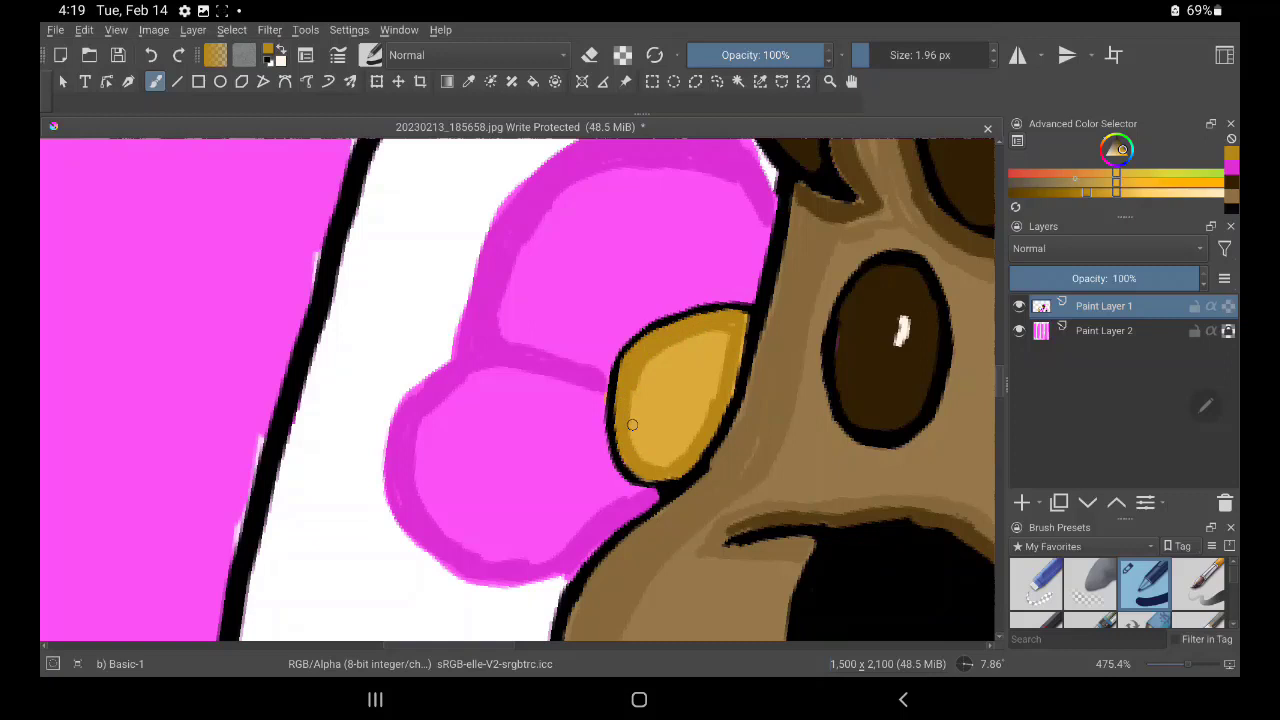
{"action": "left_click", "coordinate": [1055, 190]}
{"action": "mouse_move", "coordinate": [659, 480]}
{"action": "left_mouse_down"}
{"action": "mouse_move", "coordinate": [706, 443]}
{"action": "mouse_move", "coordinate": [739, 337]}
{"action": "mouse_move", "coordinate": [706, 440]}
{"action": "mouse_move", "coordinate": [664, 487]}
{"action": "left_mouse_up"}
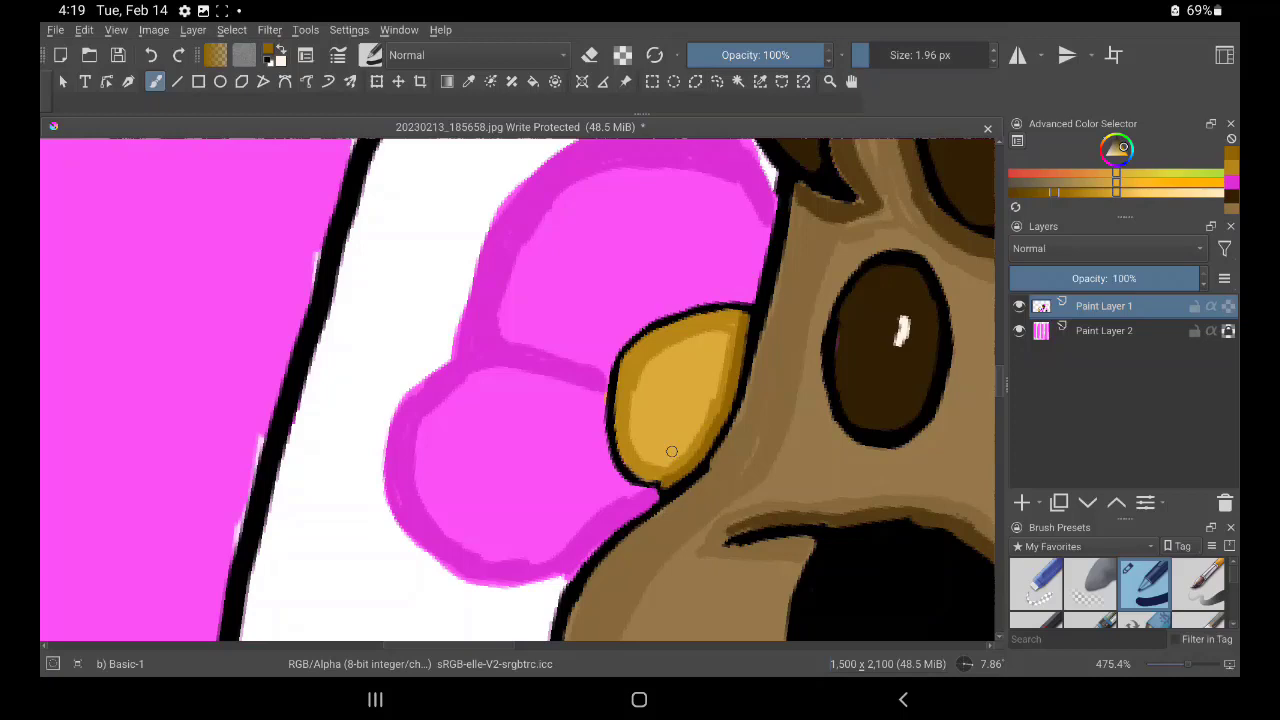
{"action": "mouse_move", "coordinate": [672, 451]}
{"action": "left_mouse_down"}
{"action": "mouse_move", "coordinate": [628, 545]}
{"action": "mouse_move", "coordinate": [608, 537]}
{"action": "left_mouse_up"}
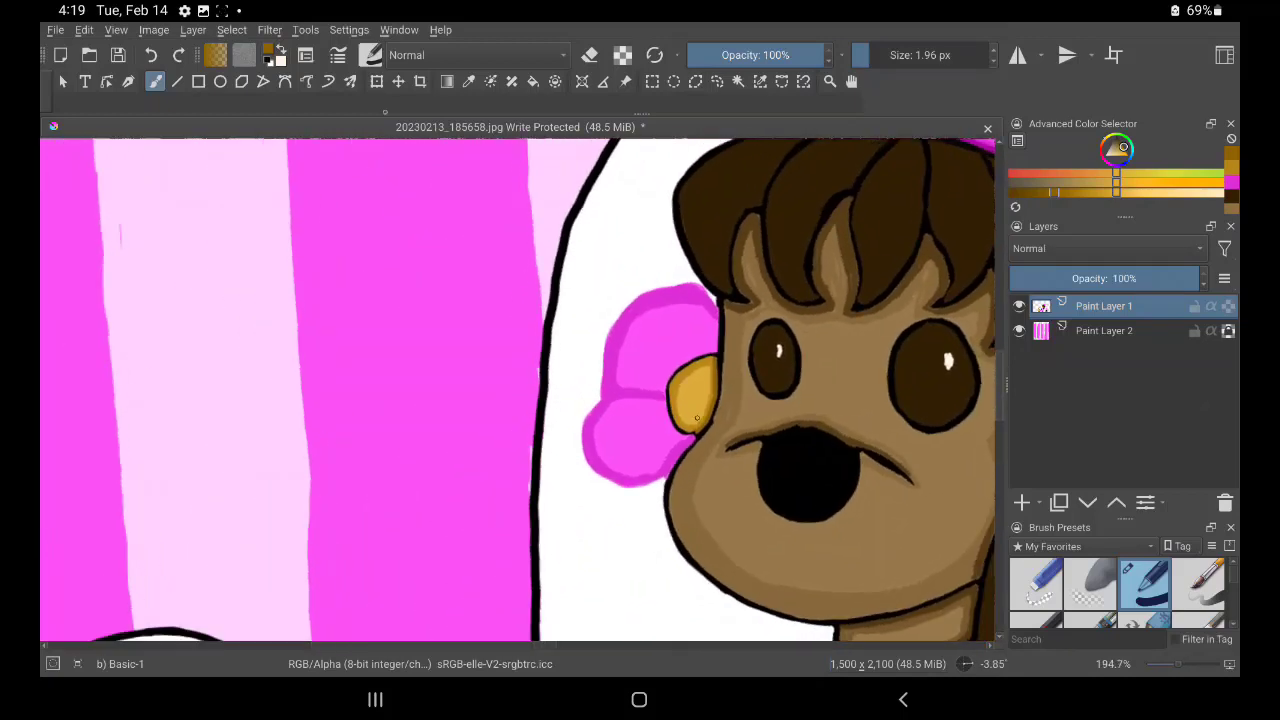
Sample a light grey from the canvas and stroke it along the bow's upper-left edge
{"action": "left_click", "coordinate": [468, 81]}
{"action": "left_click", "coordinate": [640, 230]}
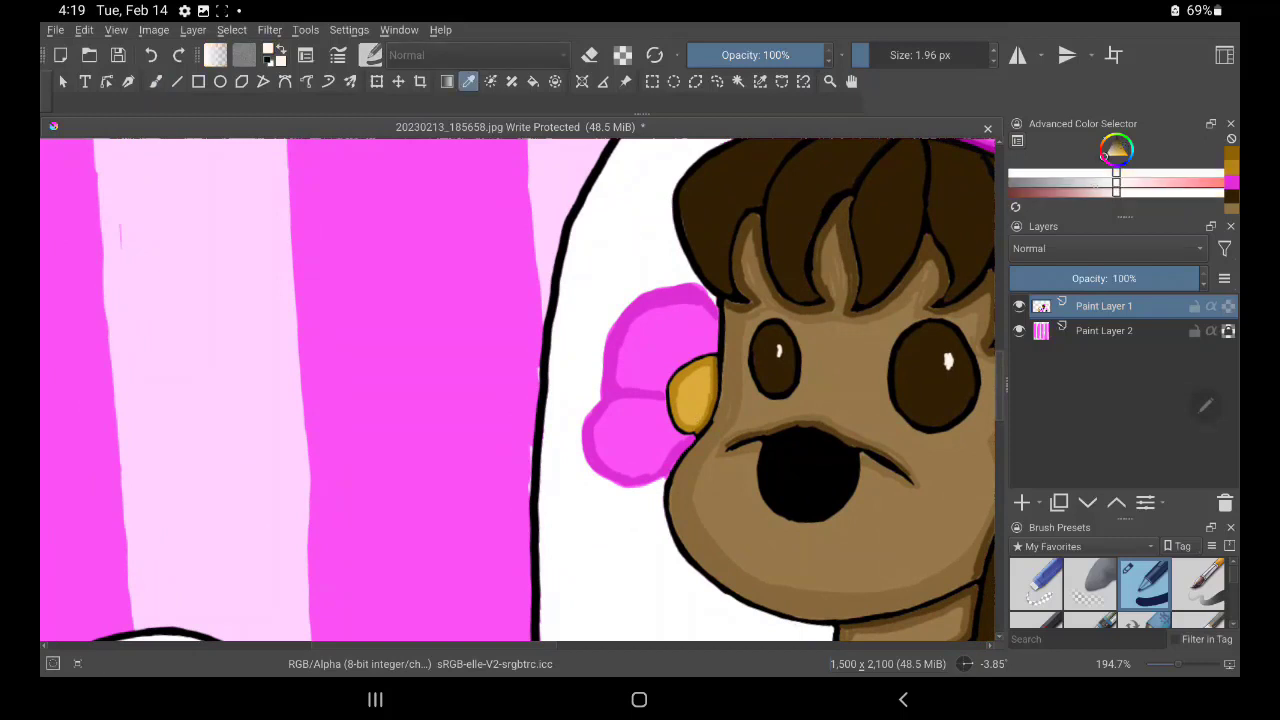
{"action": "left_click", "coordinate": [900, 250]}
{"action": "scroll", "coordinate": [650, 345], "scroll_direction": "up", "scroll_amount": 2}
{"action": "scroll", "coordinate": [650, 345], "scroll_direction": "up", "scroll_amount": 2}
{"action": "scroll", "coordinate": [650, 345], "scroll_direction": "up", "scroll_amount": 2}
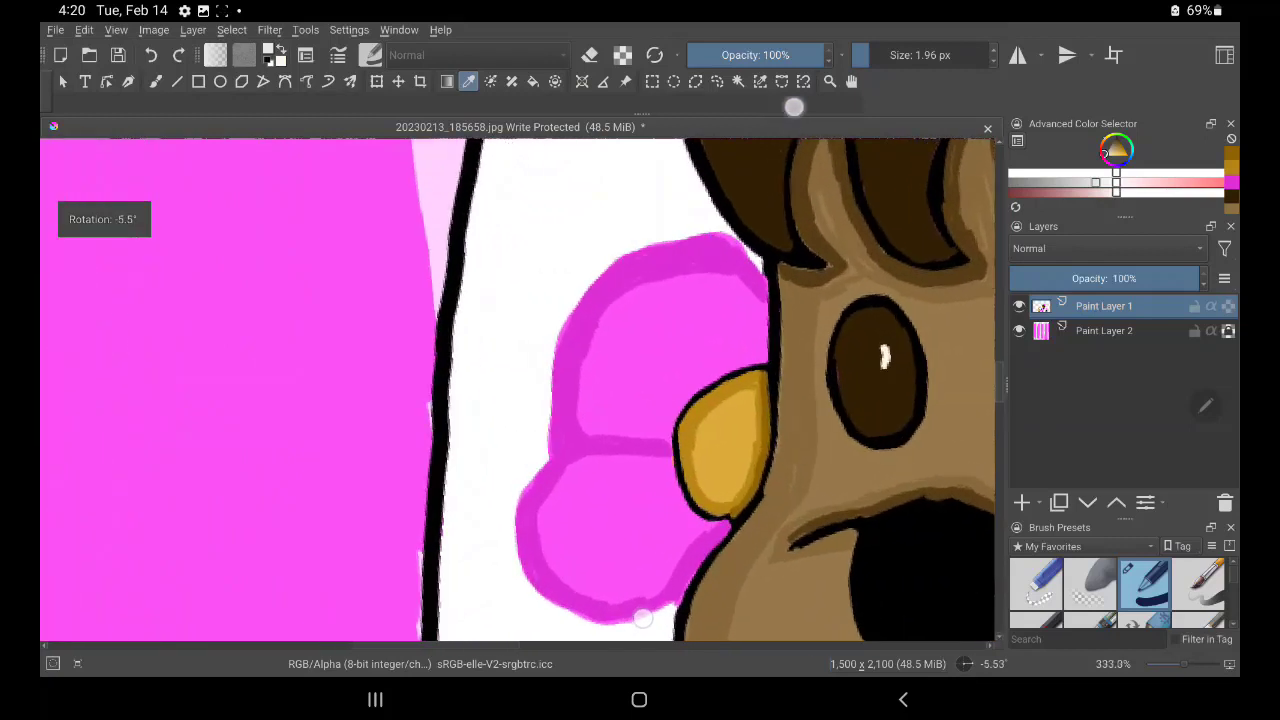
{"action": "scroll", "coordinate": [650, 345], "scroll_direction": "up", "scroll_amount": 2}
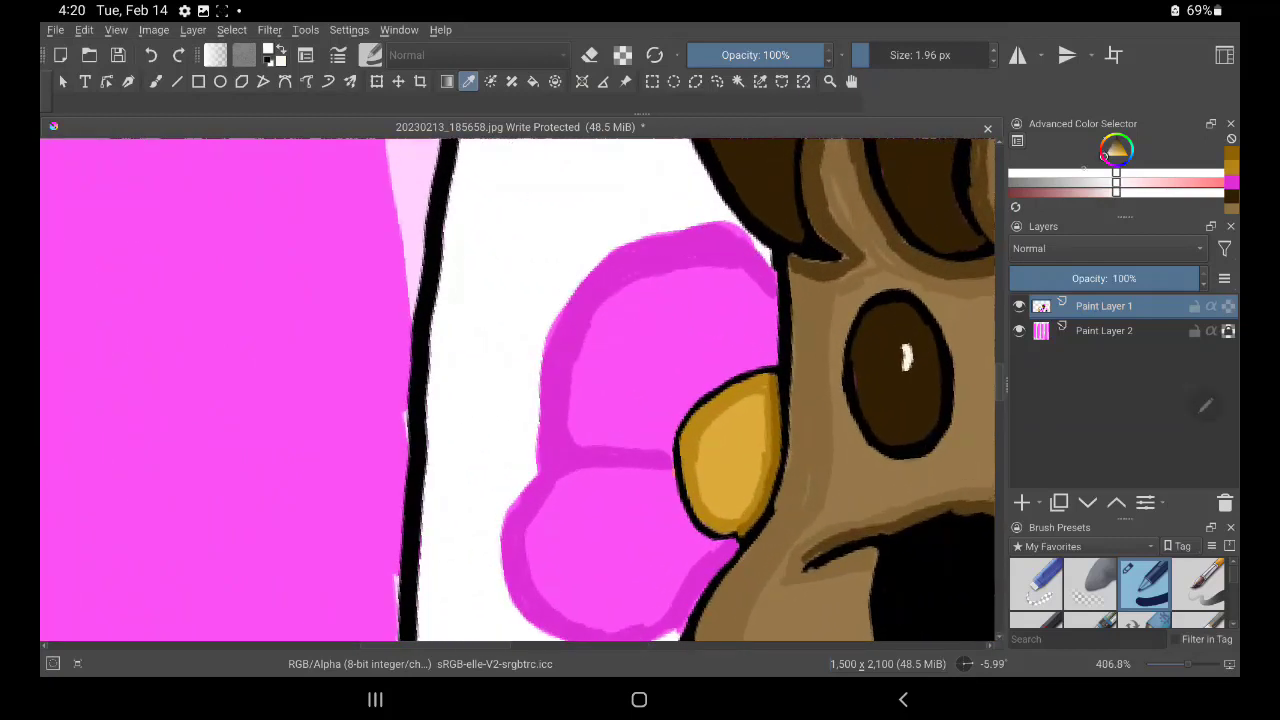
{"action": "left_click", "coordinate": [740, 504]}
{"action": "key", "text": "b"}
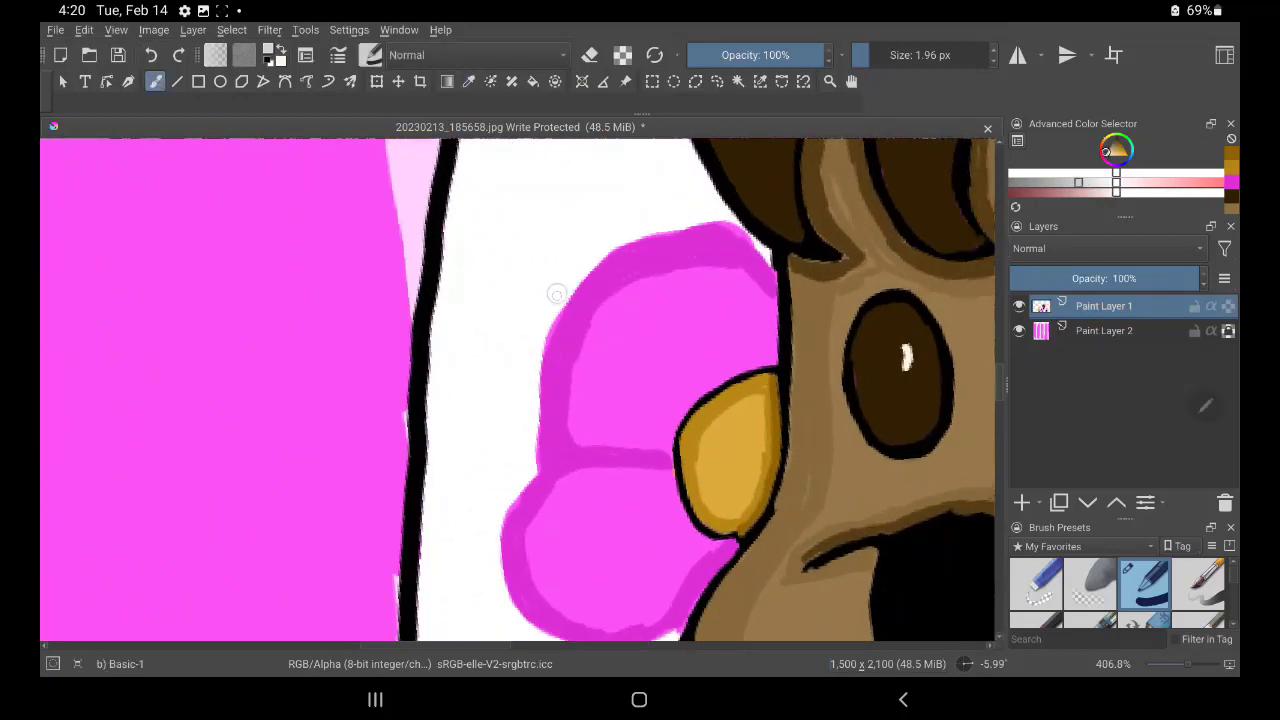
{"action": "mouse_move", "coordinate": [553, 309]}
{"action": "left_mouse_down"}
{"action": "mouse_move", "coordinate": [641, 230]}
{"action": "mouse_move", "coordinate": [735, 214]}
{"action": "left_mouse_up"}
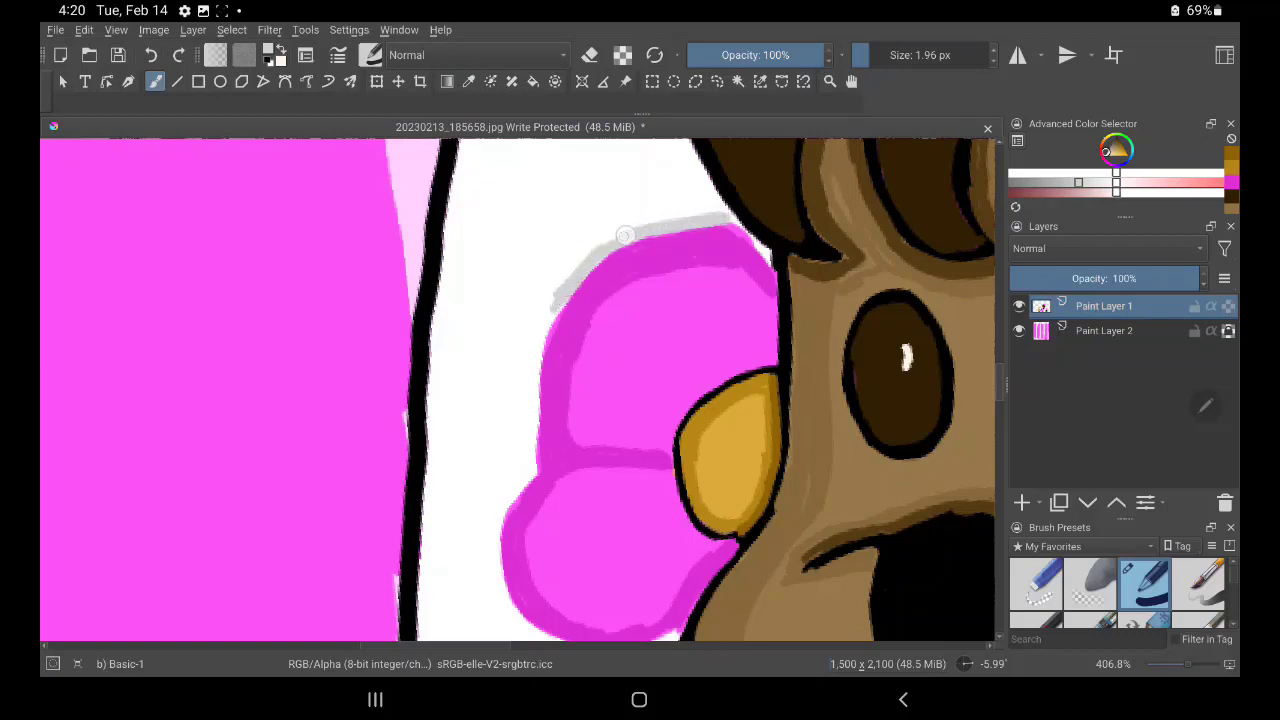
Extend the grey shadow outline along the bow's upper, left and lower-left edges
{"action": "left_click_drag", "start_coordinate": [562, 282], "coordinate": [535, 358]}
{"action": "left_click_drag", "start_coordinate": [557, 300], "coordinate": [515, 490]}
{"action": "left_click_drag", "start_coordinate": [553, 332], "coordinate": [530, 445]}
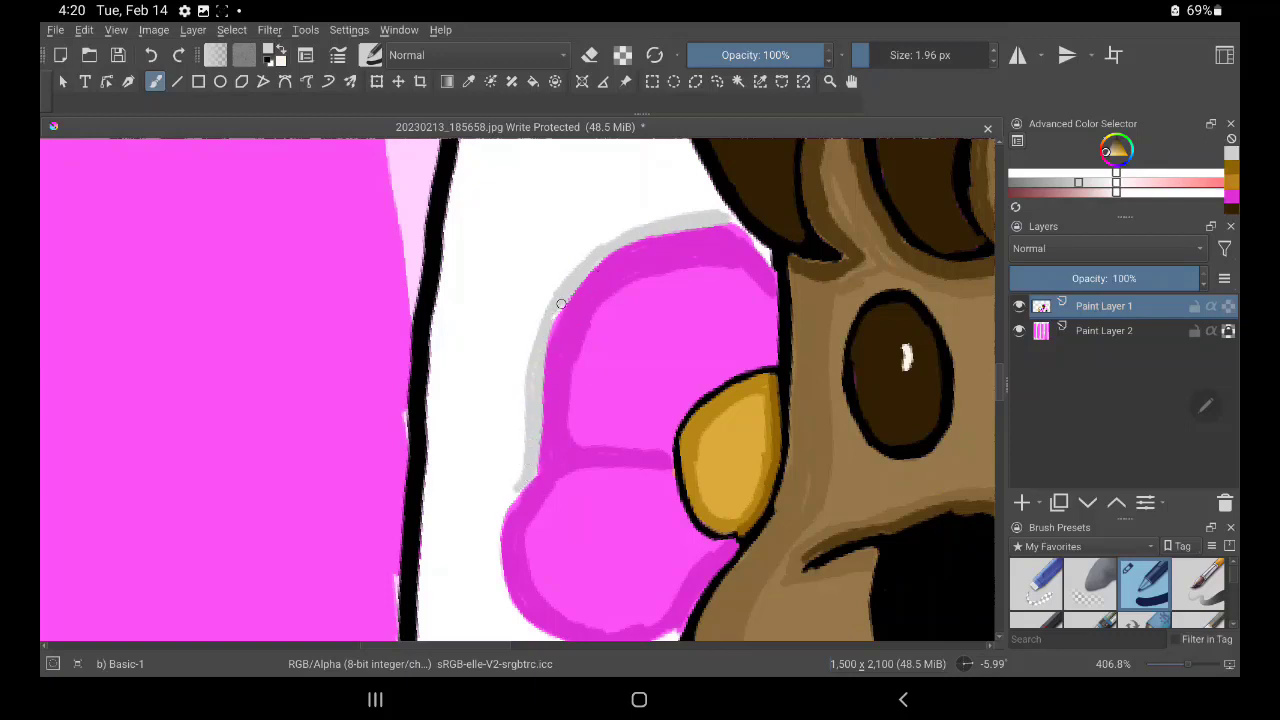
{"action": "left_click_drag", "start_coordinate": [575, 282], "coordinate": [629, 231]}
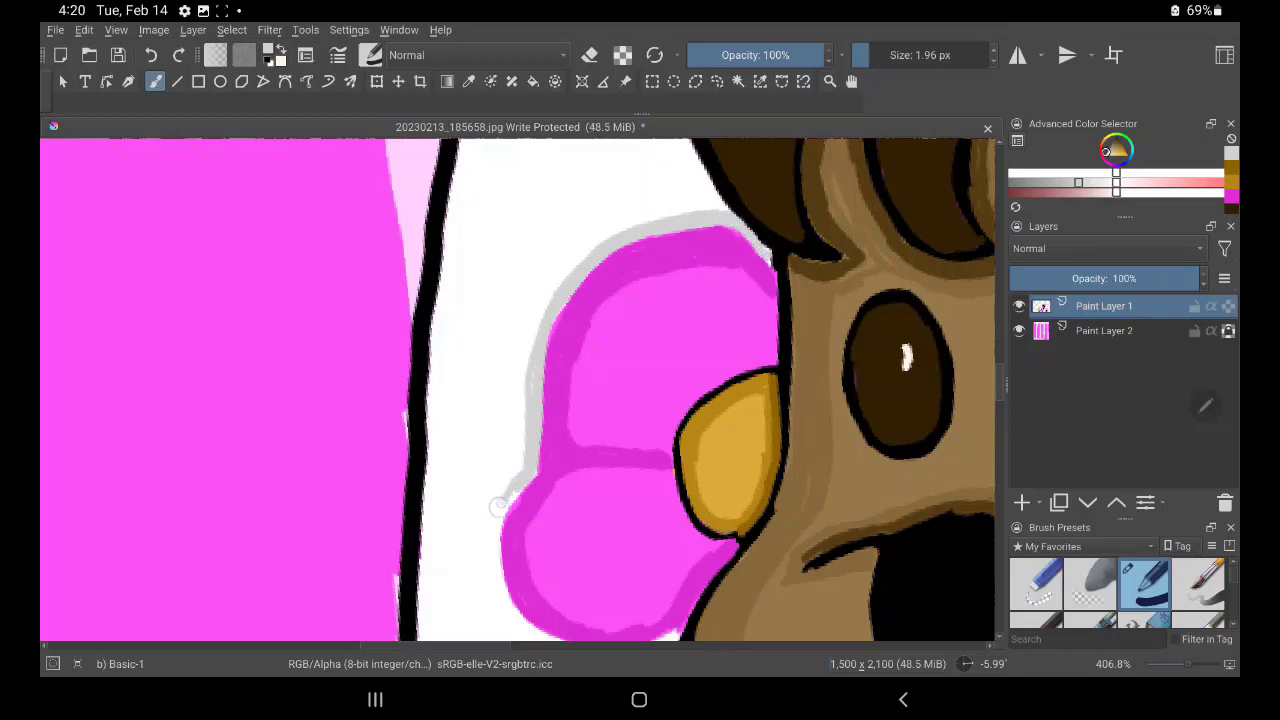
{"action": "left_click_drag", "start_coordinate": [498, 506], "coordinate": [524, 448]}
{"action": "left_click_drag", "start_coordinate": [507, 500], "coordinate": [511, 615]}
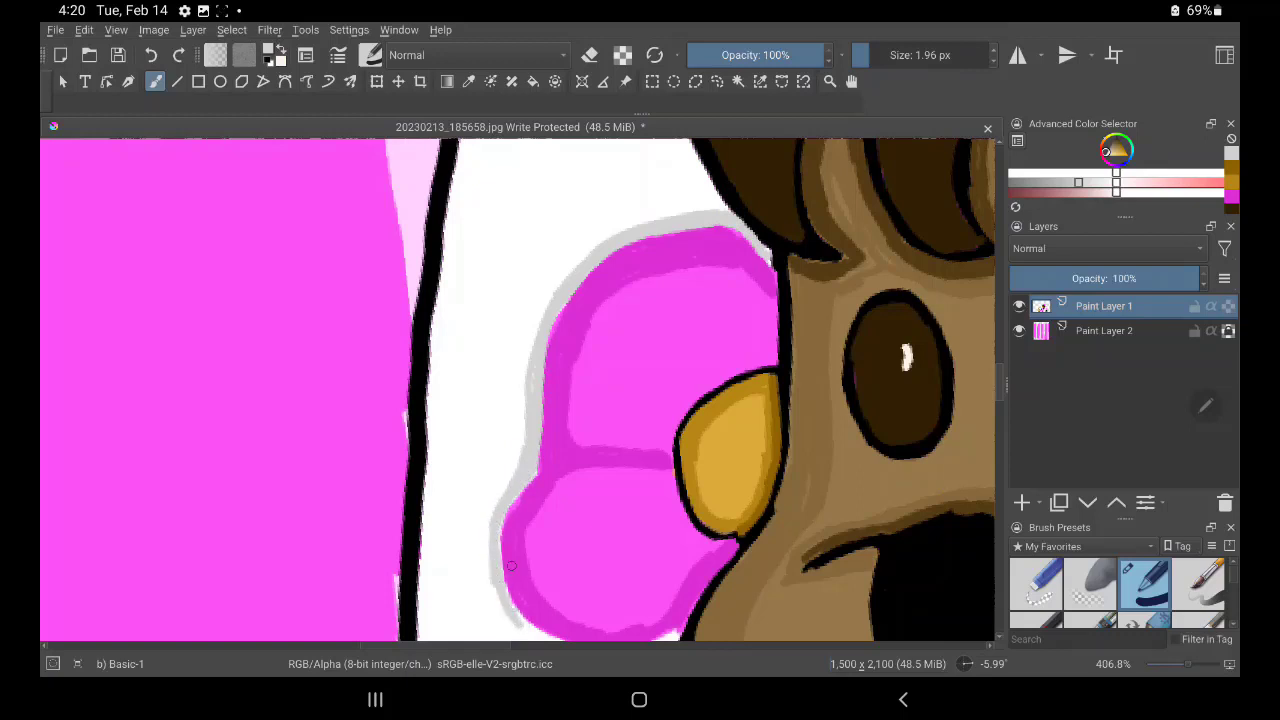
{"action": "scroll", "coordinate": [518, 390], "scroll_direction": "down", "scroll_amount": 3}
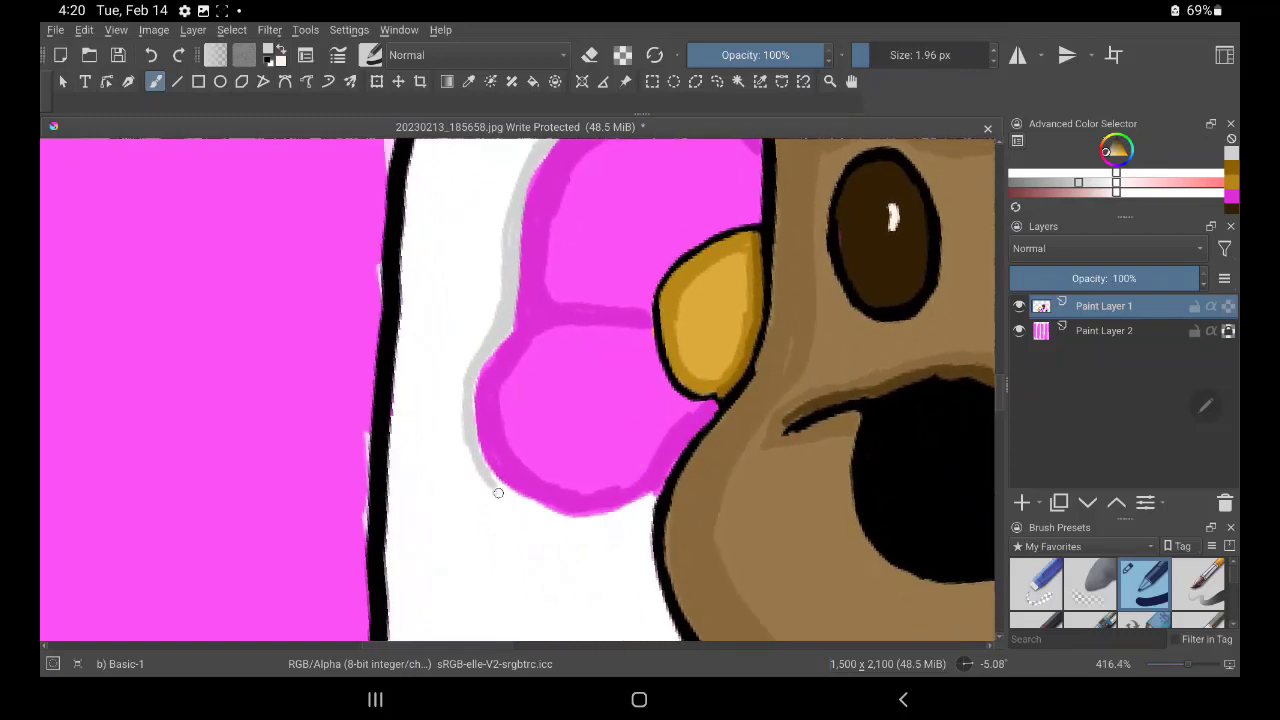
{"action": "mouse_move", "coordinate": [553, 520]}
{"action": "left_mouse_down"}
{"action": "mouse_move", "coordinate": [501, 491]}
{"action": "mouse_move", "coordinate": [575, 523]}
{"action": "mouse_move", "coordinate": [630, 512]}
{"action": "left_mouse_up"}
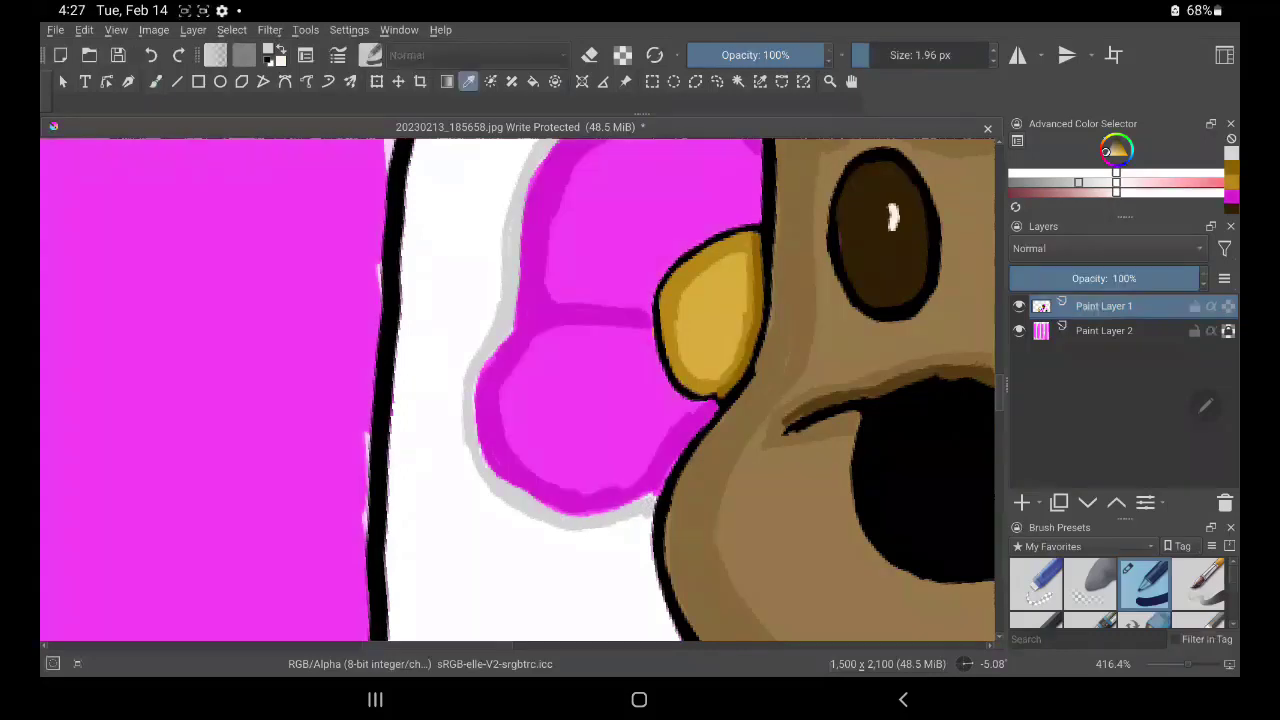
Sample the bow's pink and paint over its dark inner dividing lines and edge
{"action": "left_click", "coordinate": [567, 302]}
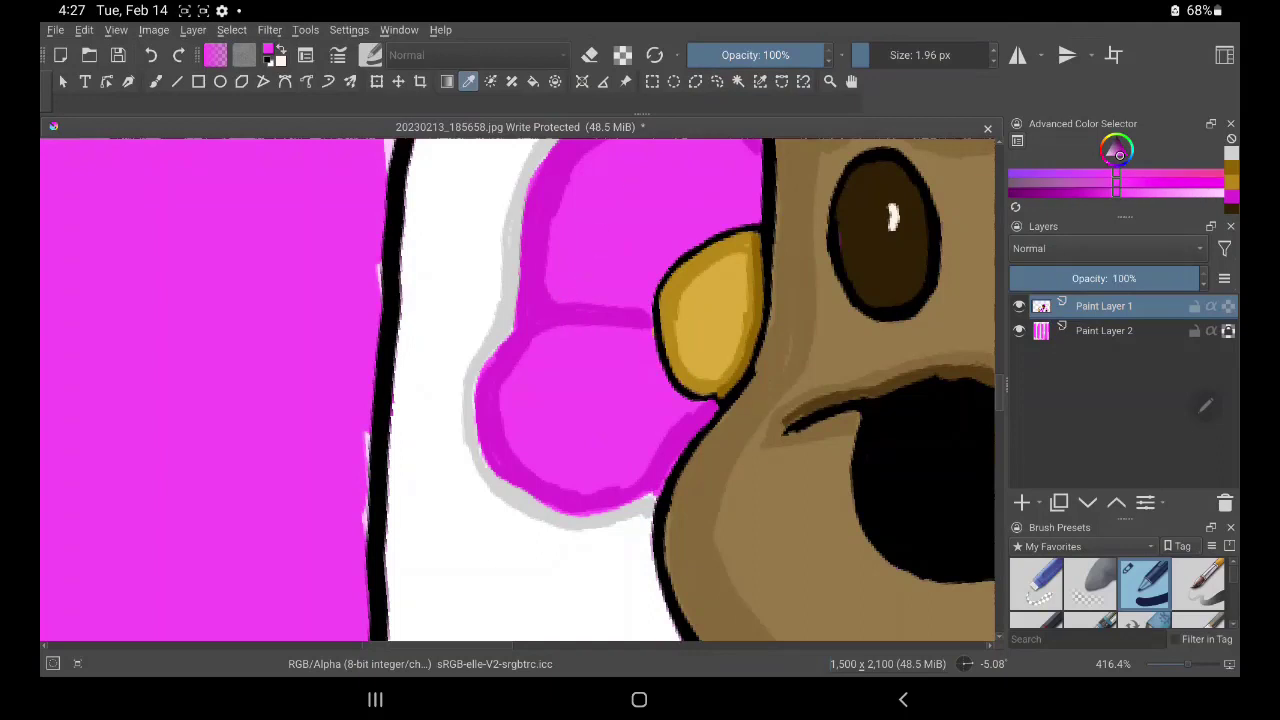
{"action": "key", "text": "b"}
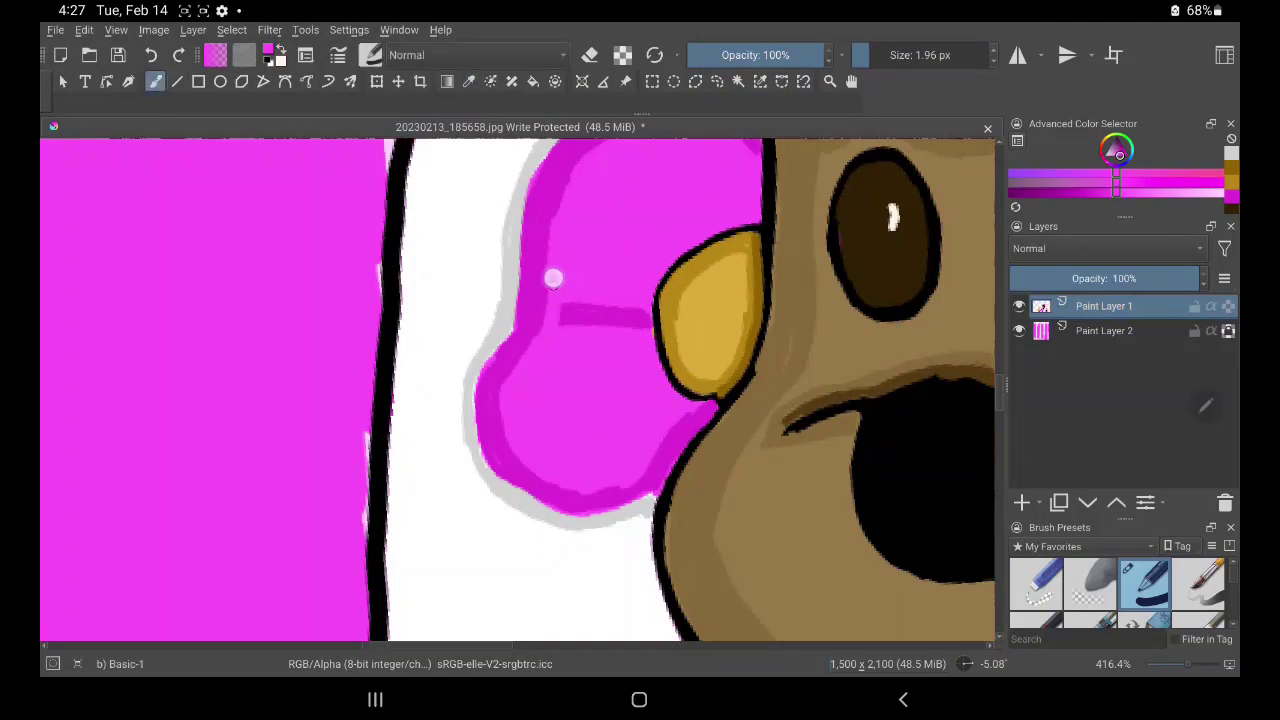
{"action": "mouse_move", "coordinate": [567, 292]}
{"action": "left_mouse_down"}
{"action": "mouse_move", "coordinate": [600, 334]}
{"action": "mouse_move", "coordinate": [641, 345]}
{"action": "mouse_move", "coordinate": [591, 320]}
{"action": "mouse_move", "coordinate": [571, 283]}
{"action": "mouse_move", "coordinate": [592, 230]}
{"action": "mouse_move", "coordinate": [608, 286]}
{"action": "left_mouse_up"}
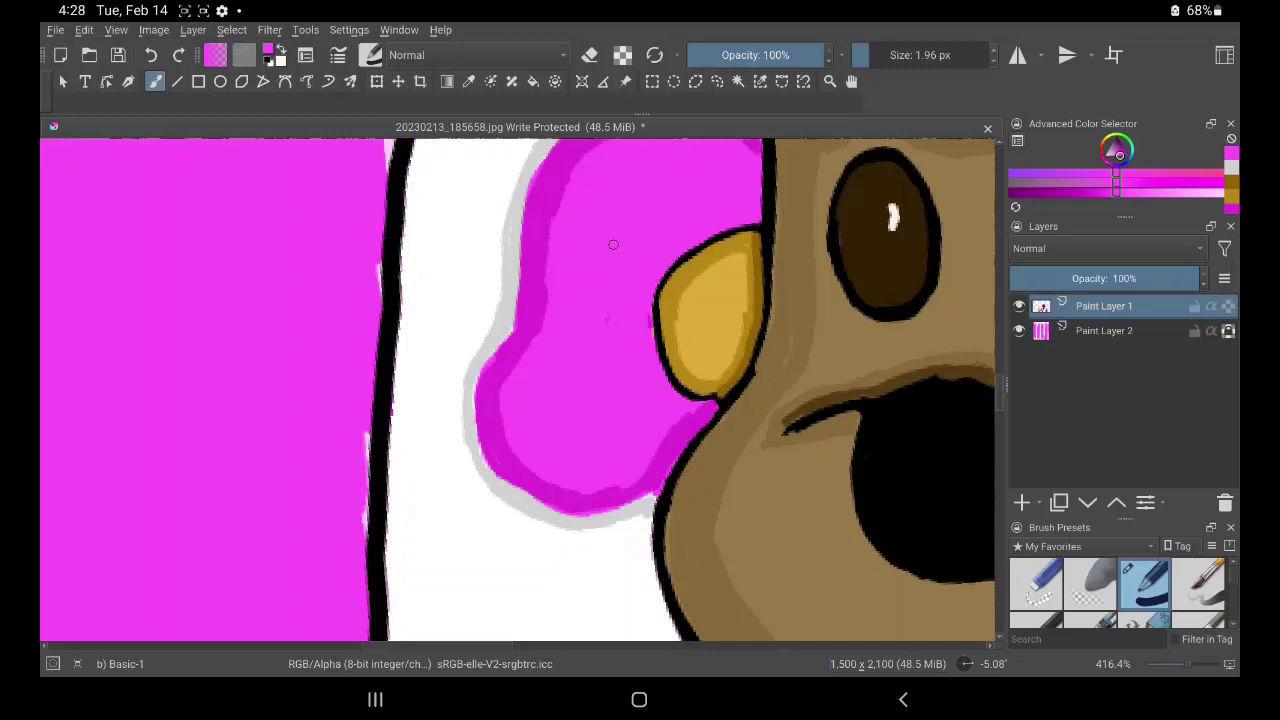
{"action": "mouse_move", "coordinate": [642, 470]}
{"action": "left_mouse_down"}
{"action": "mouse_move", "coordinate": [694, 414]}
{"action": "mouse_move", "coordinate": [605, 456]}
{"action": "left_mouse_up"}
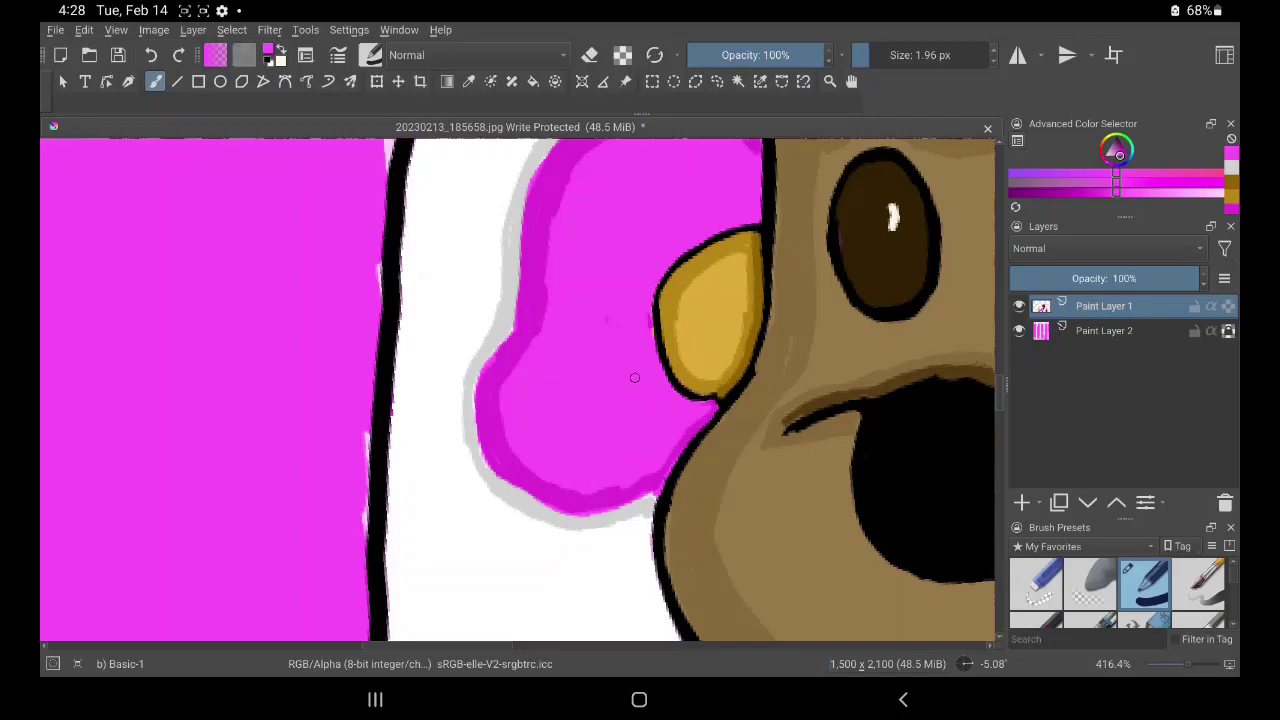
{"action": "left_click_drag", "start_coordinate": [790, 590], "coordinate": [414, 429]}
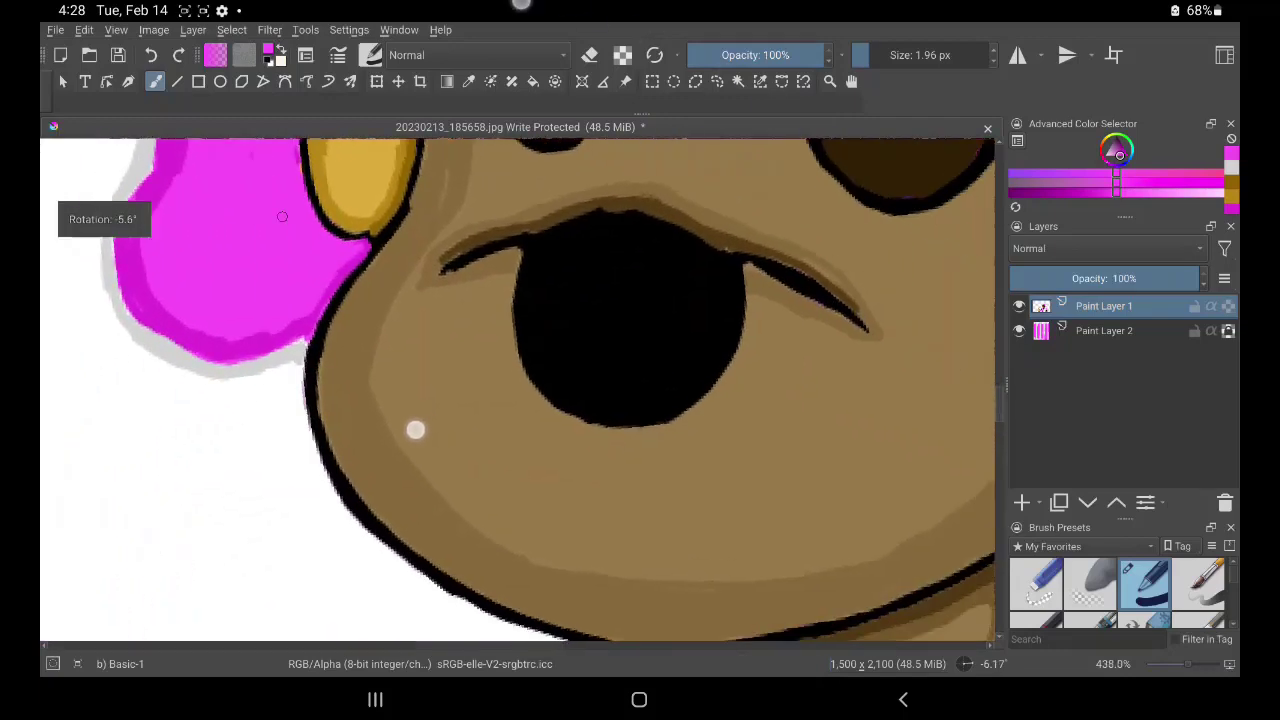
{"action": "left_click_drag", "start_coordinate": [438, 511], "coordinate": [851, 546]}
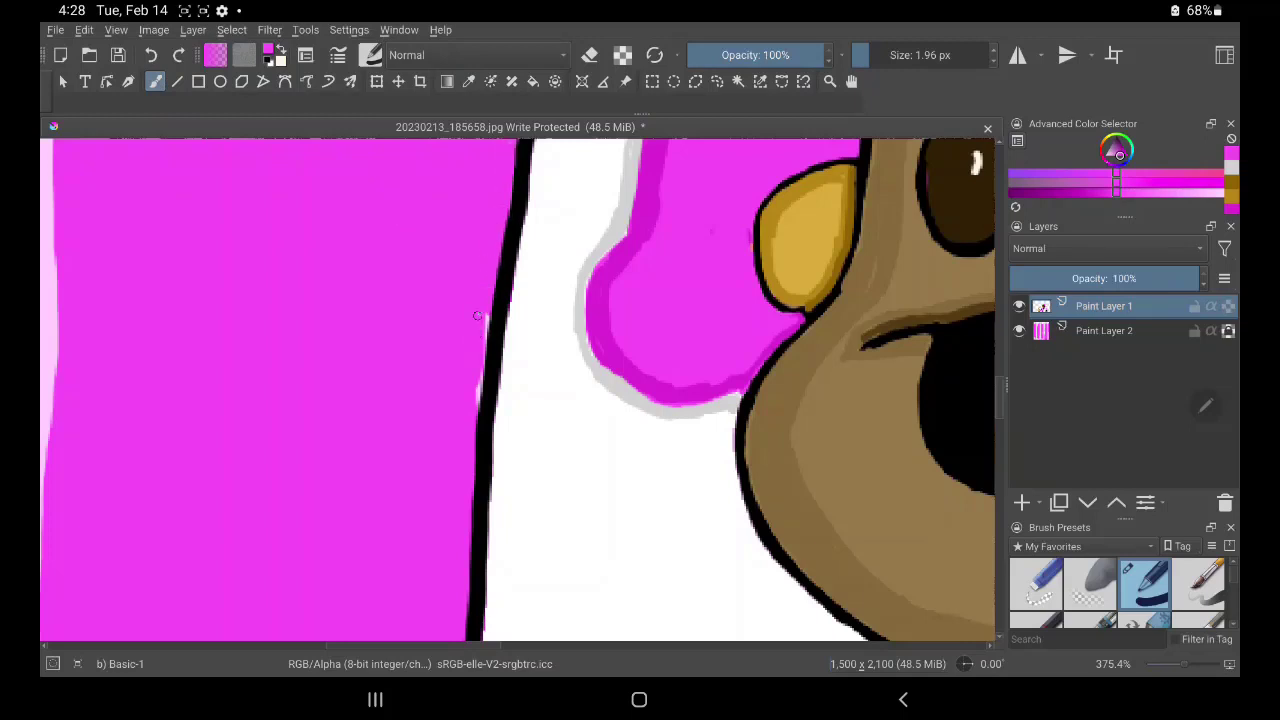
Undo the stray stroke and fill the white gap beside the black outline on Paint Layer 2
{"action": "left_click", "coordinate": [150, 55]}
{"action": "left_click", "coordinate": [1104, 330]}
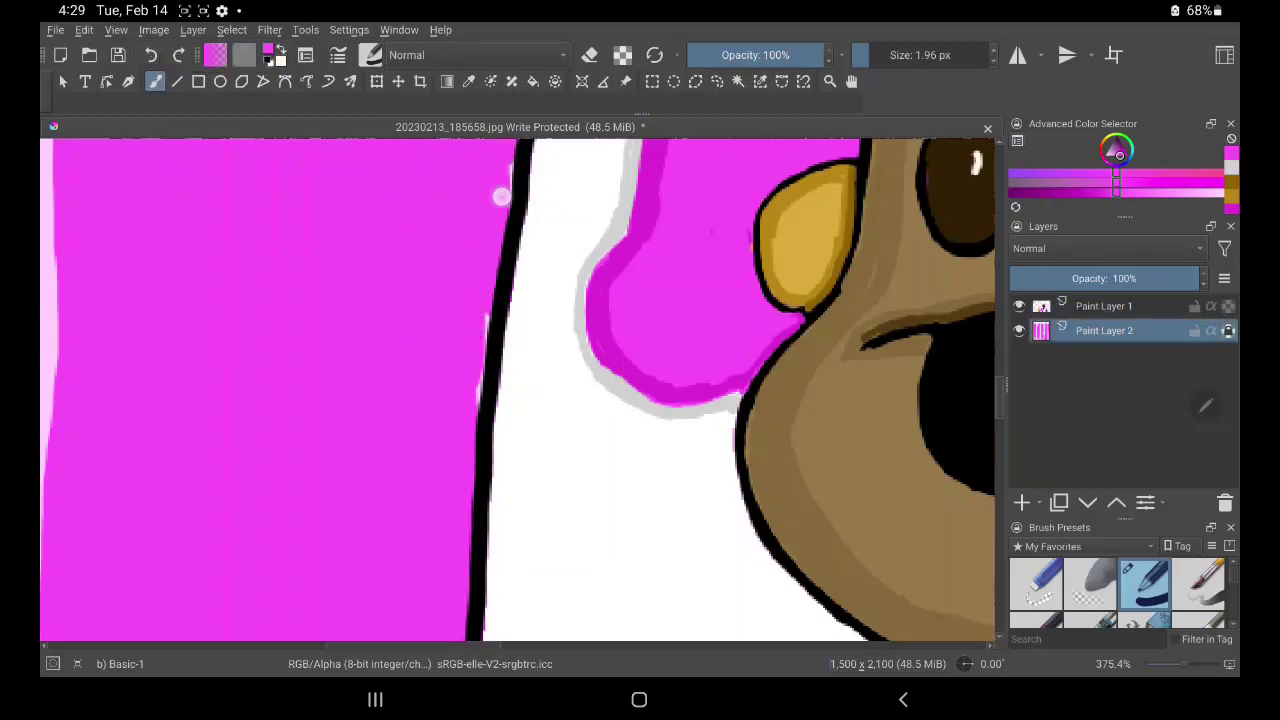
{"action": "left_click_drag", "start_coordinate": [480, 337], "coordinate": [471, 408]}
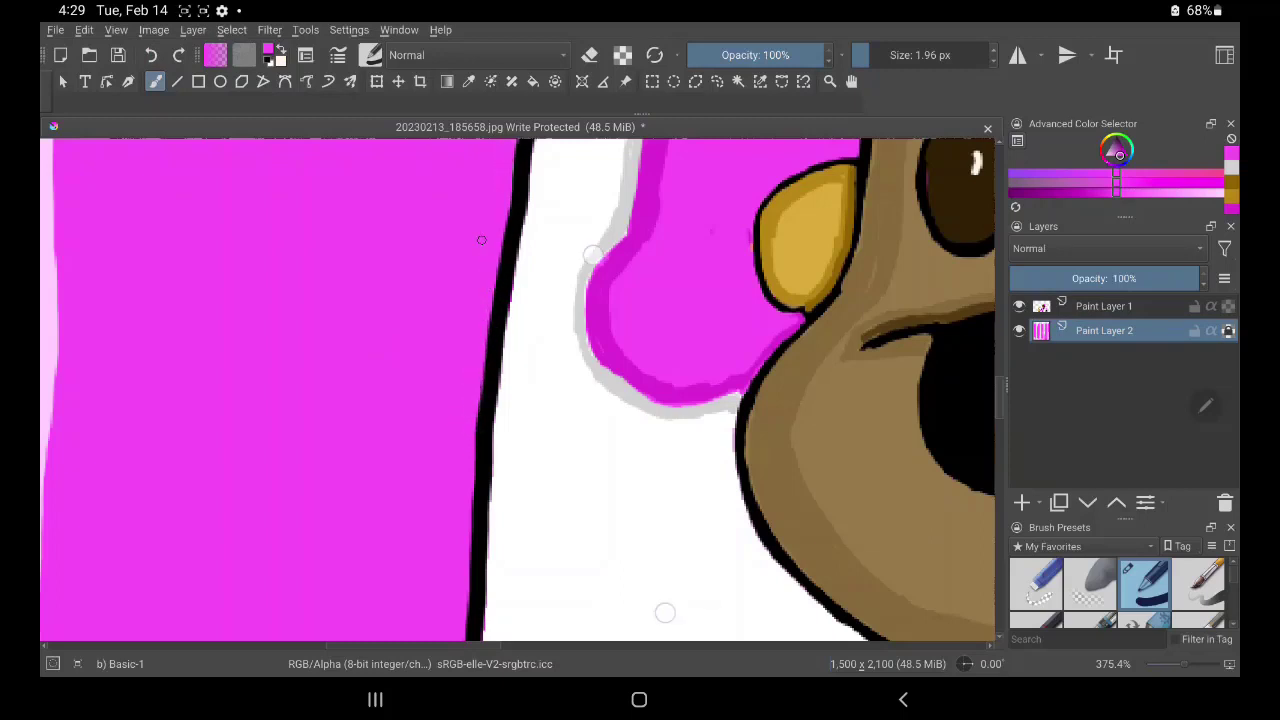
Frame the coffee cup, sample its white, and return to Paint Layer 1
{"action": "left_click_drag", "start_coordinate": [665, 612], "coordinate": [760, 329]}
{"action": "left_click_drag", "start_coordinate": [737, 543], "coordinate": [900, 441]}
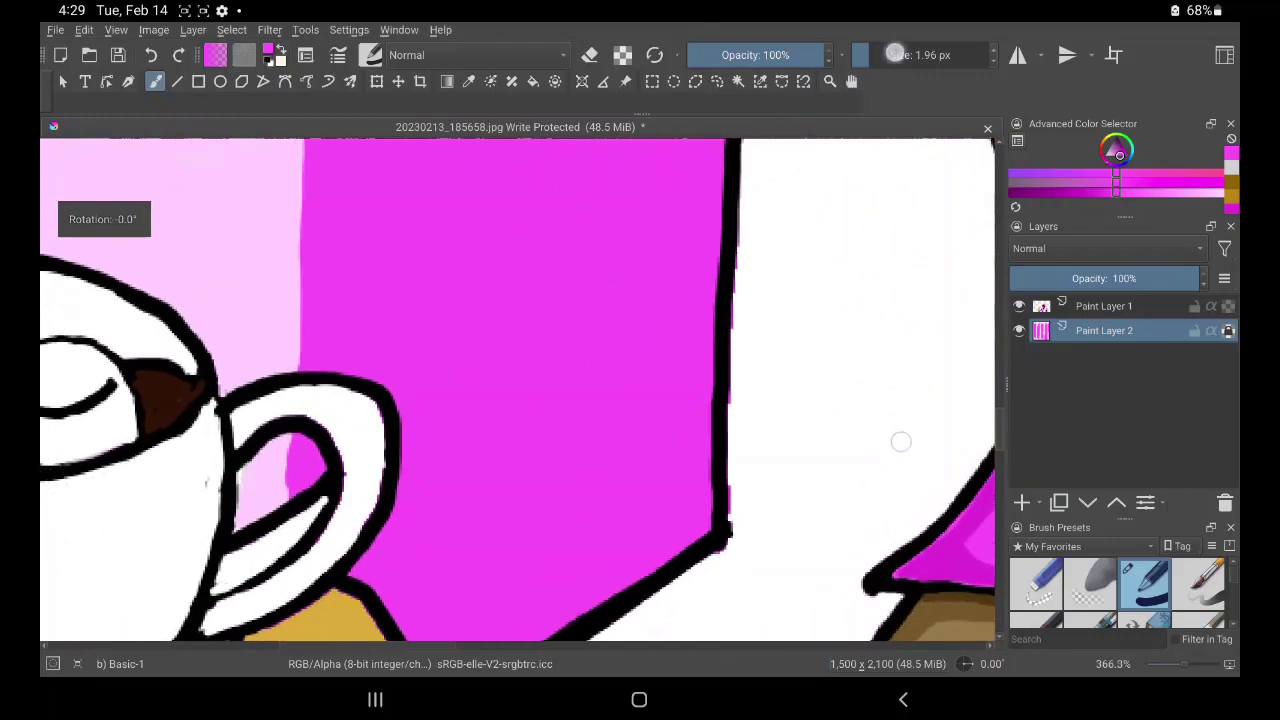
{"action": "mouse_move", "coordinate": [671, 608]}
{"action": "left_mouse_down"}
{"action": "mouse_move", "coordinate": [929, 400]}
{"action": "mouse_move", "coordinate": [921, 388]}
{"action": "left_mouse_up"}
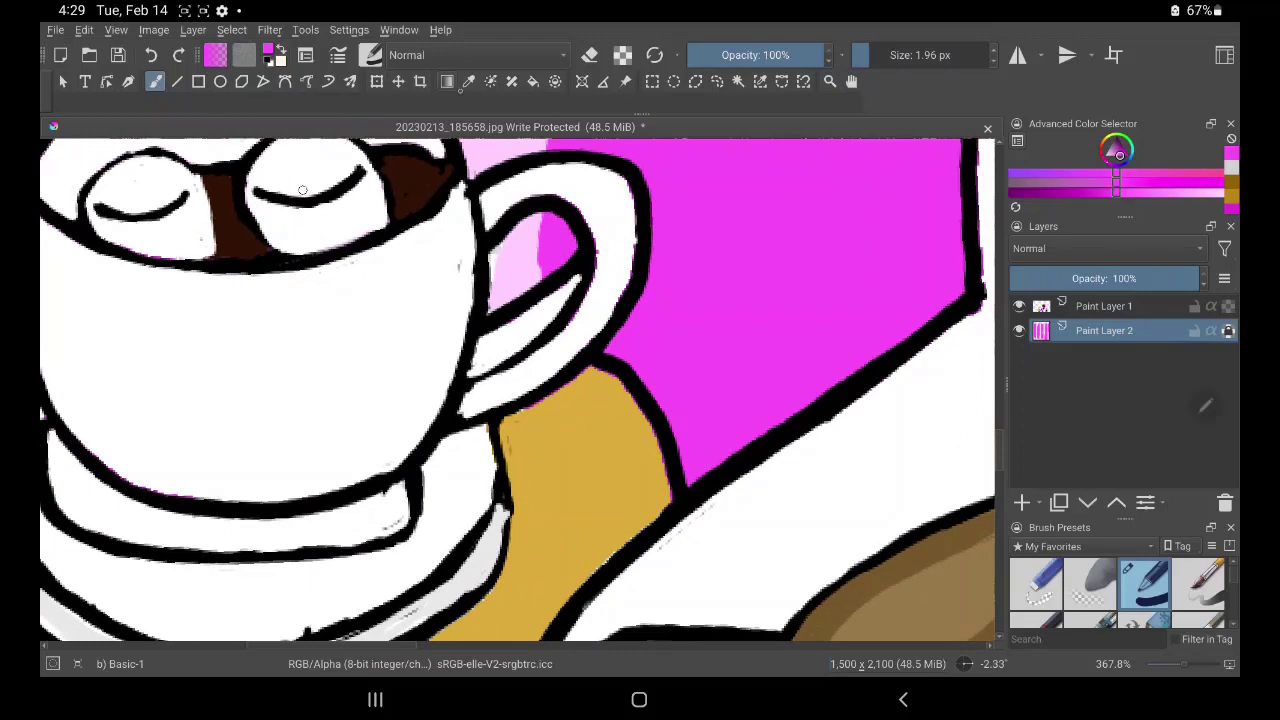
{"action": "key", "text": "p"}
{"action": "left_click", "coordinate": [354, 321]}
{"action": "left_click", "coordinate": [155, 81]}
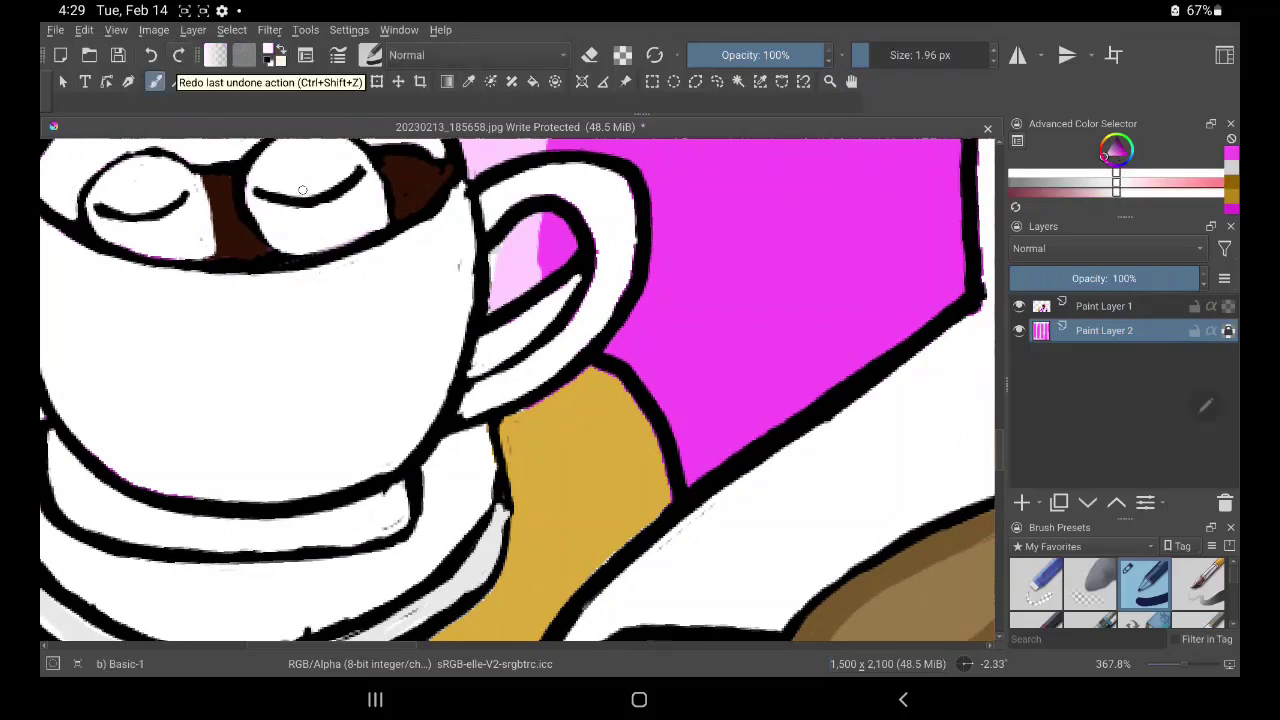
{"action": "left_click_drag", "start_coordinate": [577, 534], "coordinate": [770, 538]}
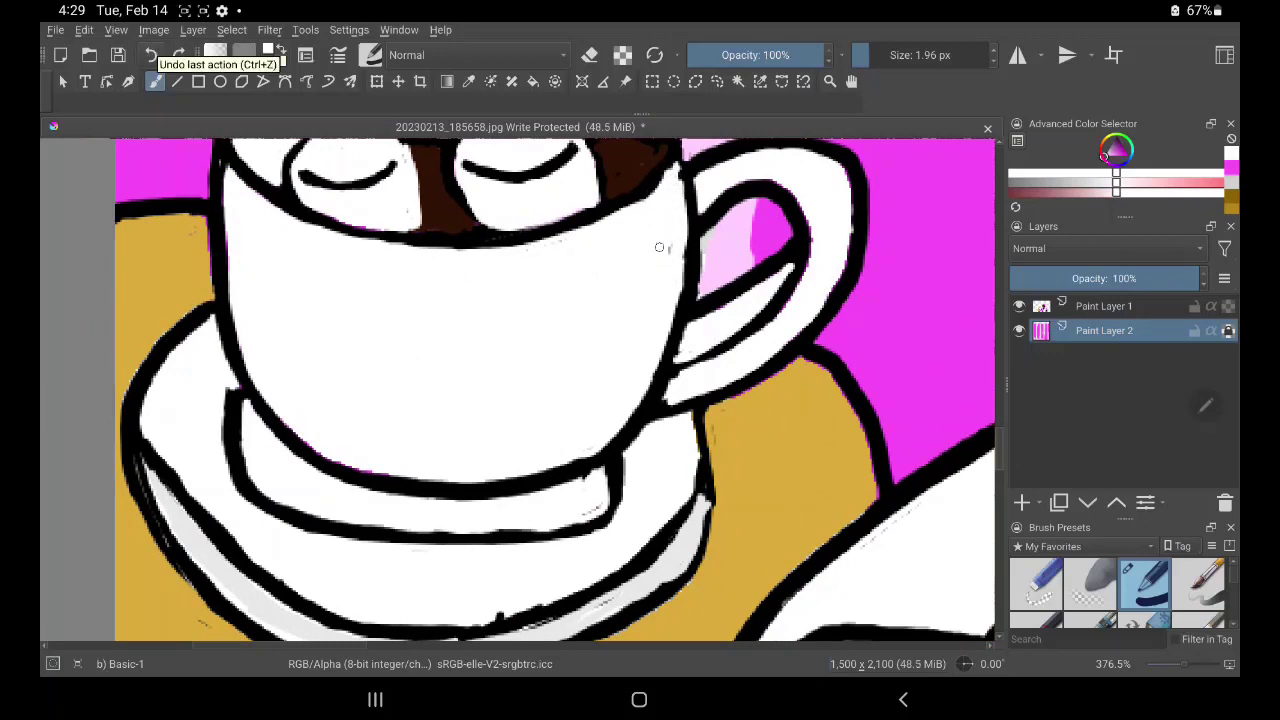
{"action": "left_click", "coordinate": [1104, 306]}
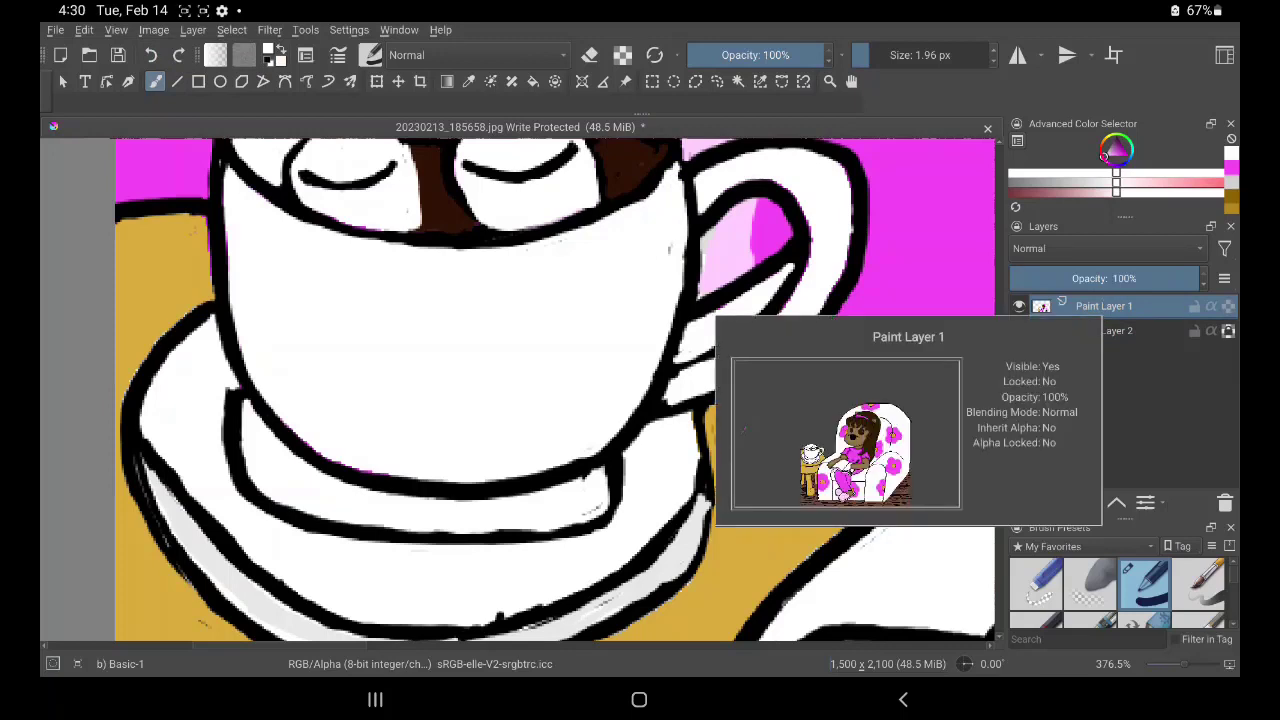
Zoom in on the coffee cup and touch up the cup's rim
{"action": "scroll", "coordinate": [481, 391], "scroll_direction": "down", "scroll_amount": 2}
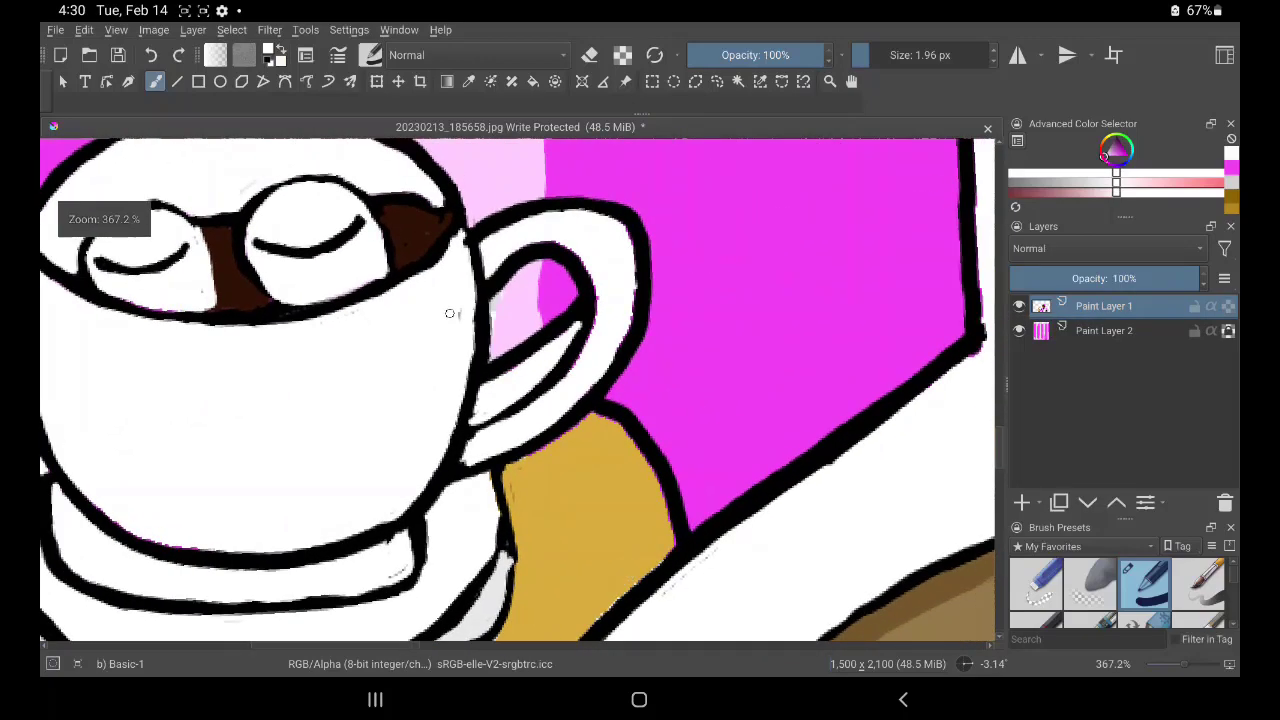
{"action": "scroll", "coordinate": [816, 428], "scroll_direction": "down", "scroll_amount": 2}
{"action": "scroll", "coordinate": [816, 428], "scroll_direction": "down", "scroll_amount": 1}
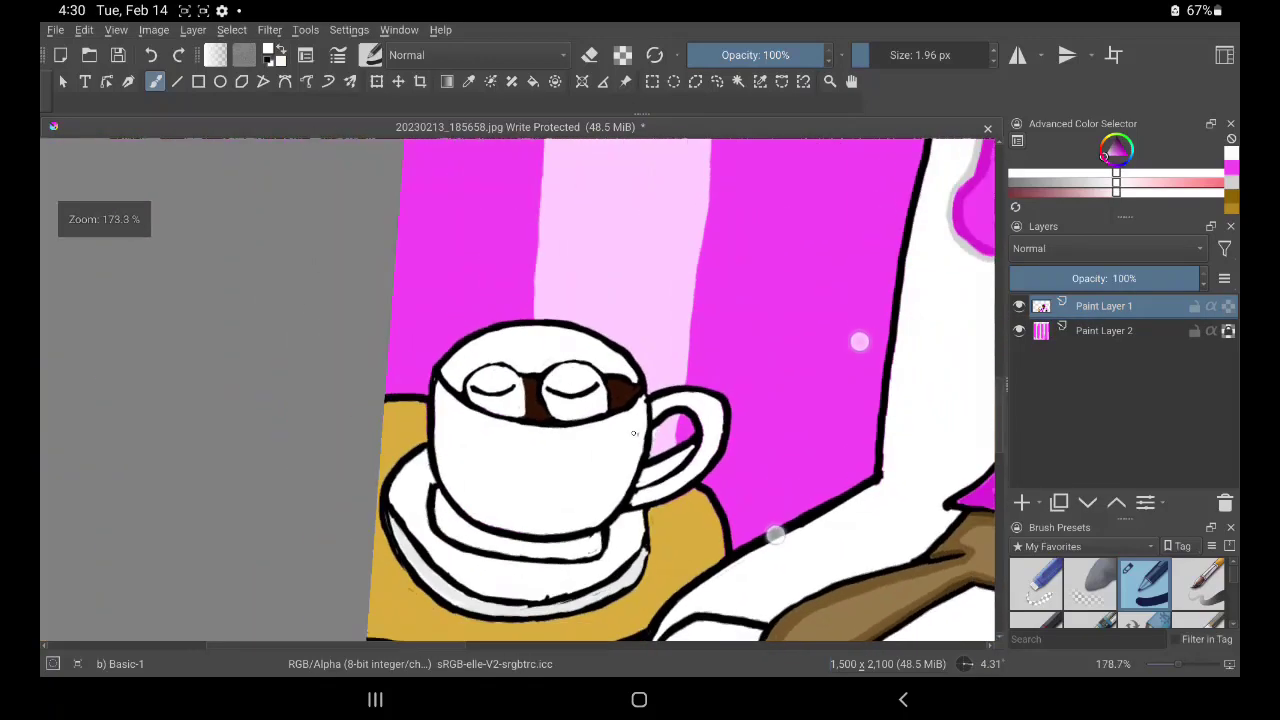
{"action": "scroll", "coordinate": [816, 428], "scroll_direction": "down", "scroll_amount": 1}
{"action": "scroll", "coordinate": [816, 428], "scroll_direction": "down", "scroll_amount": 1}
{"action": "scroll", "coordinate": [816, 428], "scroll_direction": "up", "scroll_amount": 1}
{"action": "scroll", "coordinate": [816, 428], "scroll_direction": "up", "scroll_amount": 1}
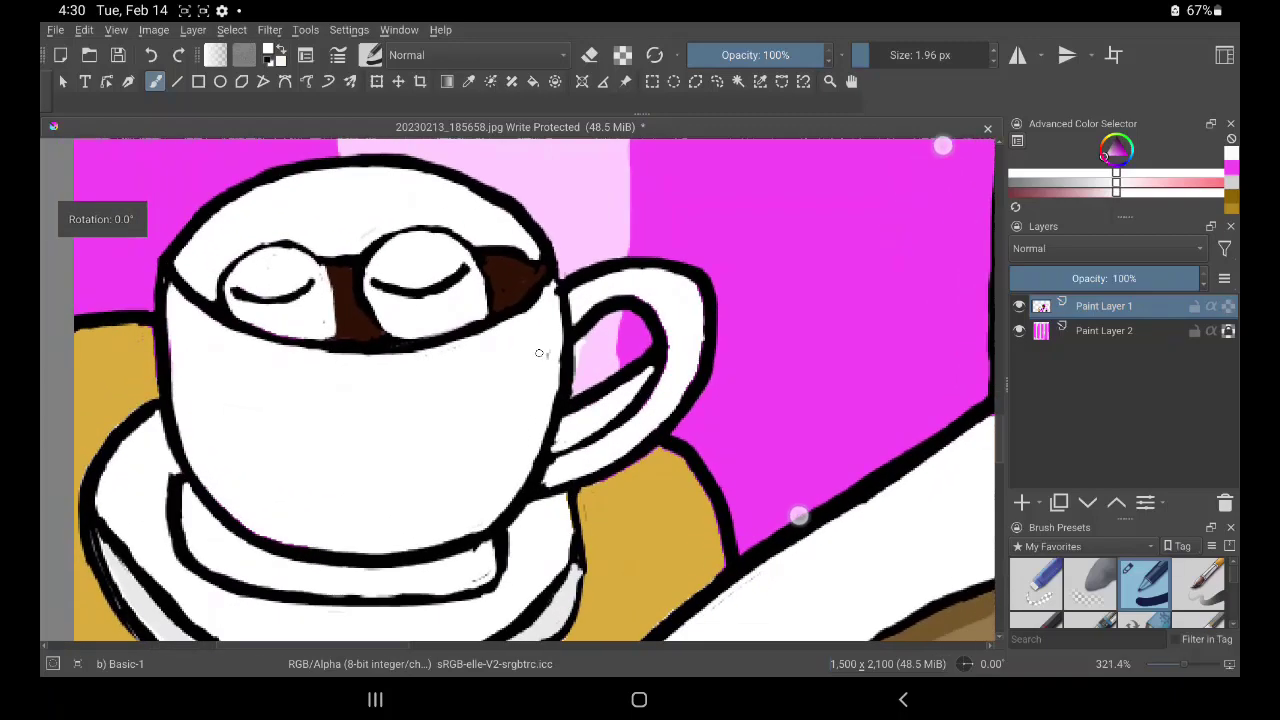
{"action": "scroll", "coordinate": [816, 428], "scroll_direction": "up", "scroll_amount": 1}
{"action": "scroll", "coordinate": [816, 428], "scroll_direction": "up", "scroll_amount": 1}
{"action": "scroll", "coordinate": [588, 318], "scroll_direction": "left", "scroll_amount": 3}
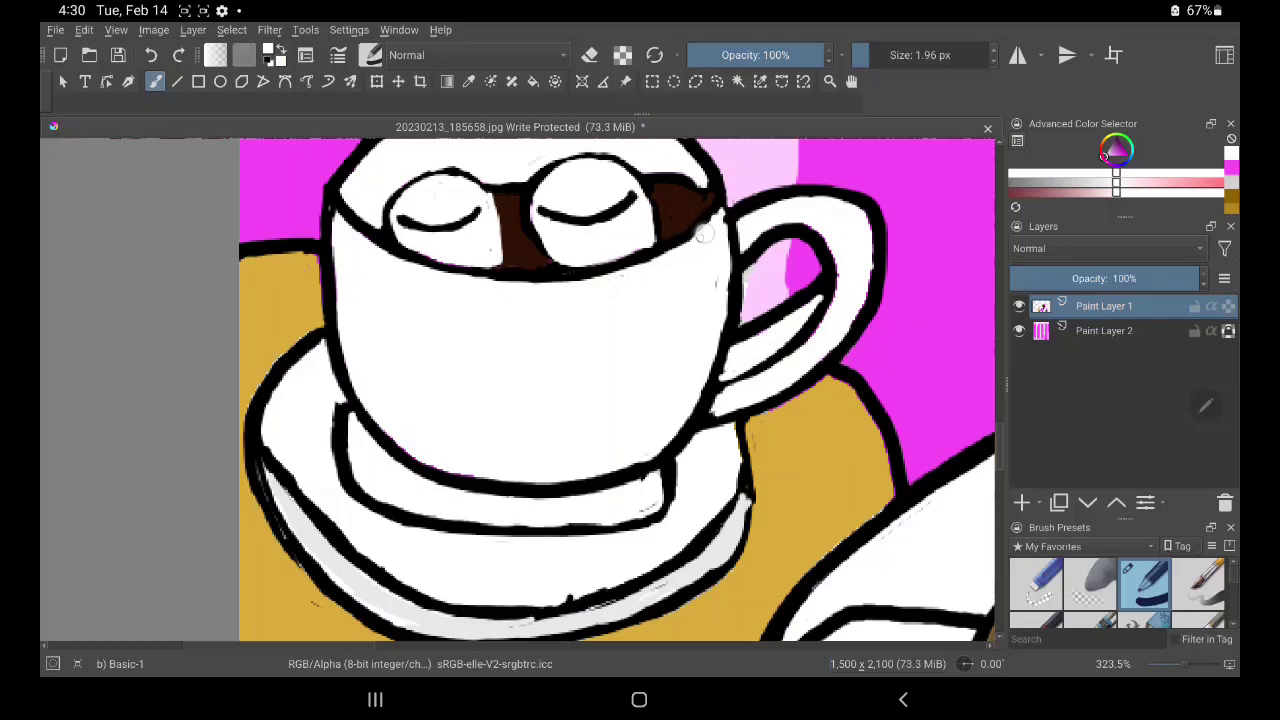
{"action": "left_click_drag", "start_coordinate": [718, 212], "coordinate": [730, 285]}
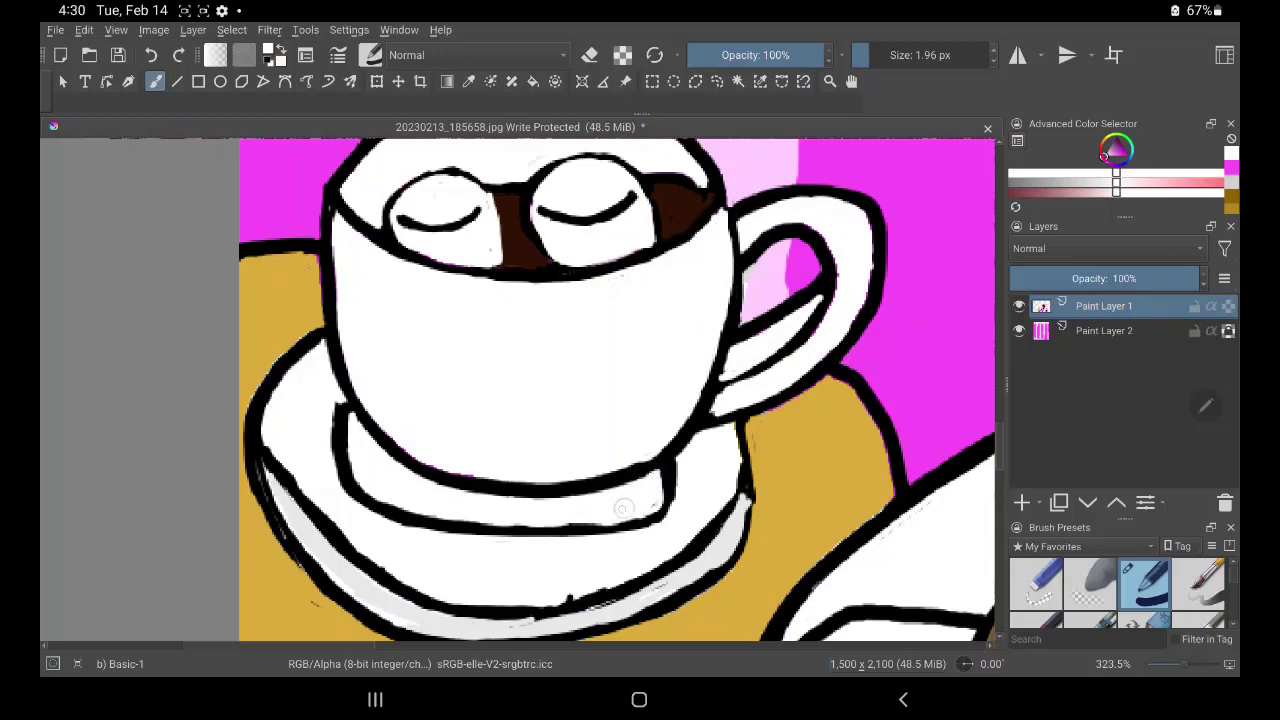
Paint white over the saucer's inner ring line from its left end across the middle
{"action": "mouse_move", "coordinate": [362, 466]}
{"action": "left_mouse_down"}
{"action": "mouse_move", "coordinate": [360, 505]}
{"action": "mouse_move", "coordinate": [343, 491]}
{"action": "mouse_move", "coordinate": [349, 471]}
{"action": "mouse_move", "coordinate": [366, 484]}
{"action": "mouse_move", "coordinate": [355, 430]}
{"action": "left_mouse_up"}
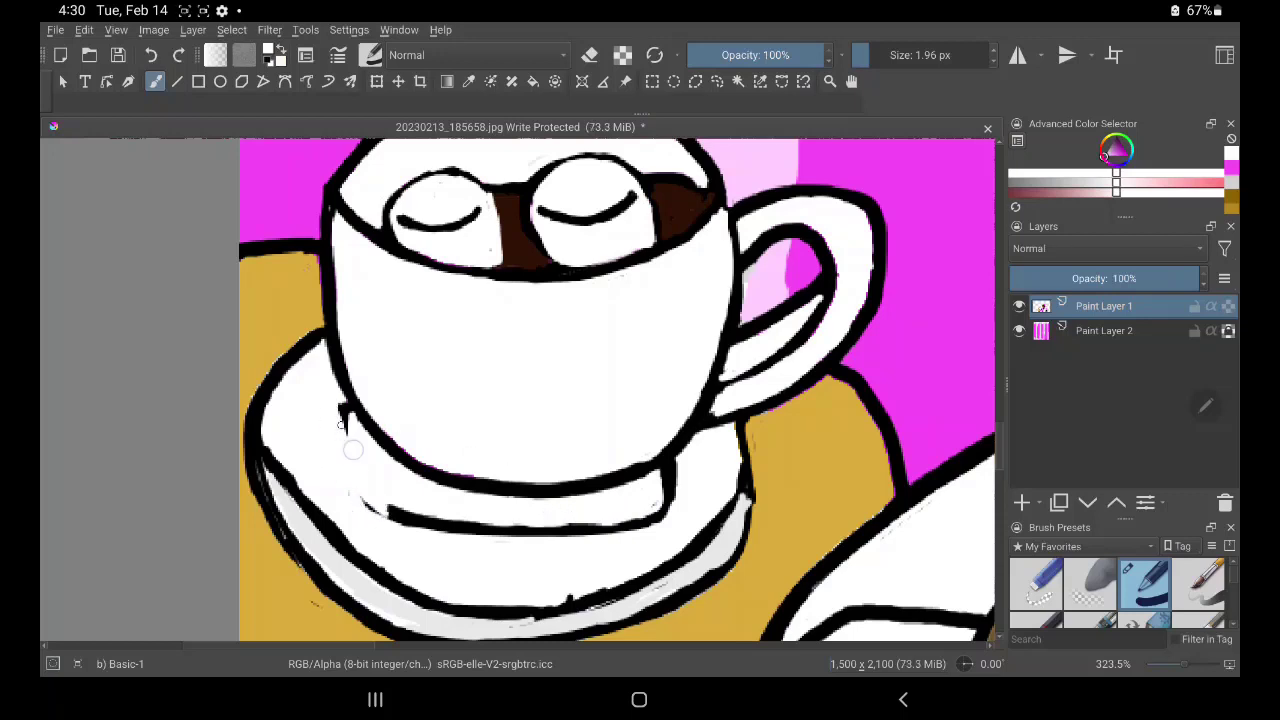
{"action": "mouse_move", "coordinate": [386, 510]}
{"action": "left_mouse_down"}
{"action": "mouse_move", "coordinate": [478, 524]}
{"action": "mouse_move", "coordinate": [375, 521]}
{"action": "left_mouse_up"}
{"action": "left_click_drag", "start_coordinate": [508, 526], "coordinate": [462, 530]}
{"action": "mouse_move", "coordinate": [578, 528]}
{"action": "left_mouse_down"}
{"action": "mouse_move", "coordinate": [457, 535]}
{"action": "mouse_move", "coordinate": [630, 522]}
{"action": "mouse_move", "coordinate": [668, 500]}
{"action": "mouse_move", "coordinate": [680, 462]}
{"action": "mouse_move", "coordinate": [622, 539]}
{"action": "left_mouse_up"}
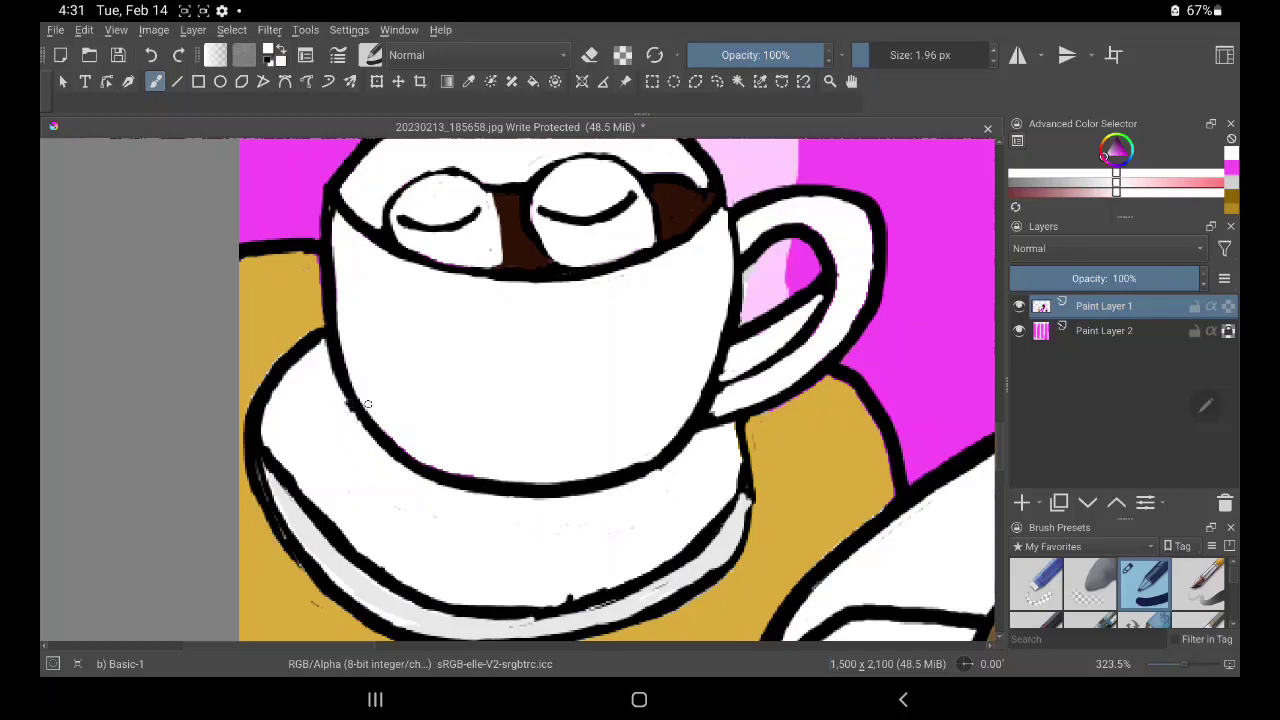
Sample black from the cup outline and draw a thick curved inner line under the cup base
{"action": "key", "text": "p"}
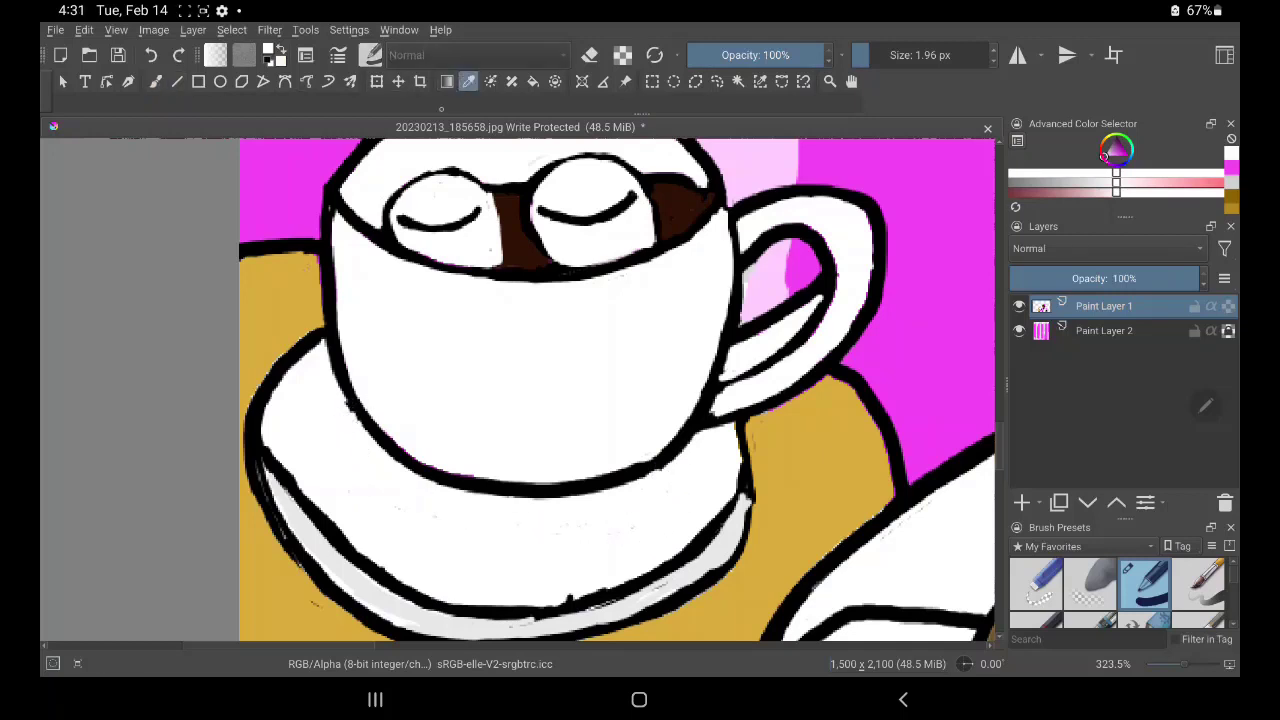
{"action": "left_click", "coordinate": [330, 197]}
{"action": "left_click", "coordinate": [155, 81]}
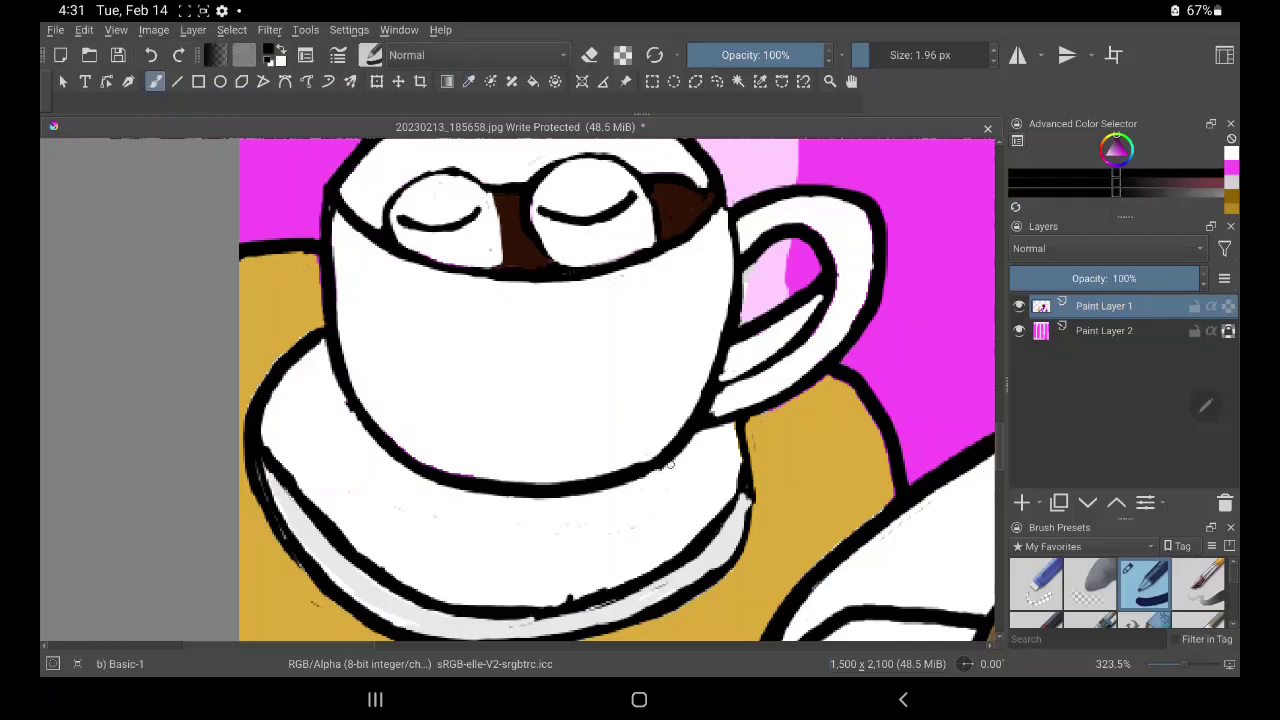
{"action": "mouse_move", "coordinate": [671, 460]}
{"action": "left_mouse_down"}
{"action": "mouse_move", "coordinate": [648, 507]}
{"action": "mouse_move", "coordinate": [586, 530]}
{"action": "mouse_move", "coordinate": [506, 536]}
{"action": "mouse_move", "coordinate": [408, 508]}
{"action": "left_mouse_up"}
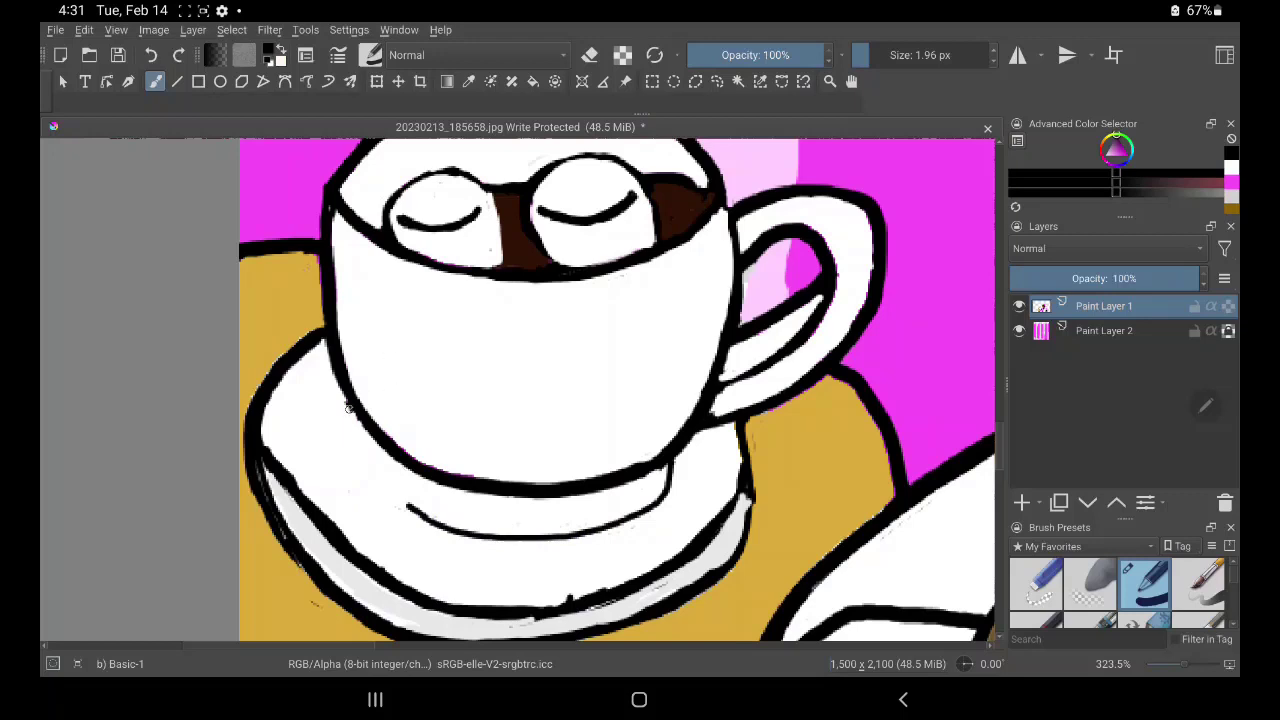
{"action": "mouse_move", "coordinate": [348, 406]}
{"action": "left_mouse_down"}
{"action": "mouse_move", "coordinate": [362, 466]}
{"action": "mouse_move", "coordinate": [426, 518]}
{"action": "mouse_move", "coordinate": [371, 480]}
{"action": "mouse_move", "coordinate": [380, 491]}
{"action": "mouse_move", "coordinate": [407, 506]}
{"action": "mouse_move", "coordinate": [343, 437]}
{"action": "mouse_move", "coordinate": [335, 372]}
{"action": "mouse_move", "coordinate": [341, 440]}
{"action": "mouse_move", "coordinate": [394, 506]}
{"action": "mouse_move", "coordinate": [389, 494]}
{"action": "mouse_move", "coordinate": [457, 529]}
{"action": "mouse_move", "coordinate": [543, 530]}
{"action": "mouse_move", "coordinate": [650, 505]}
{"action": "left_mouse_up"}
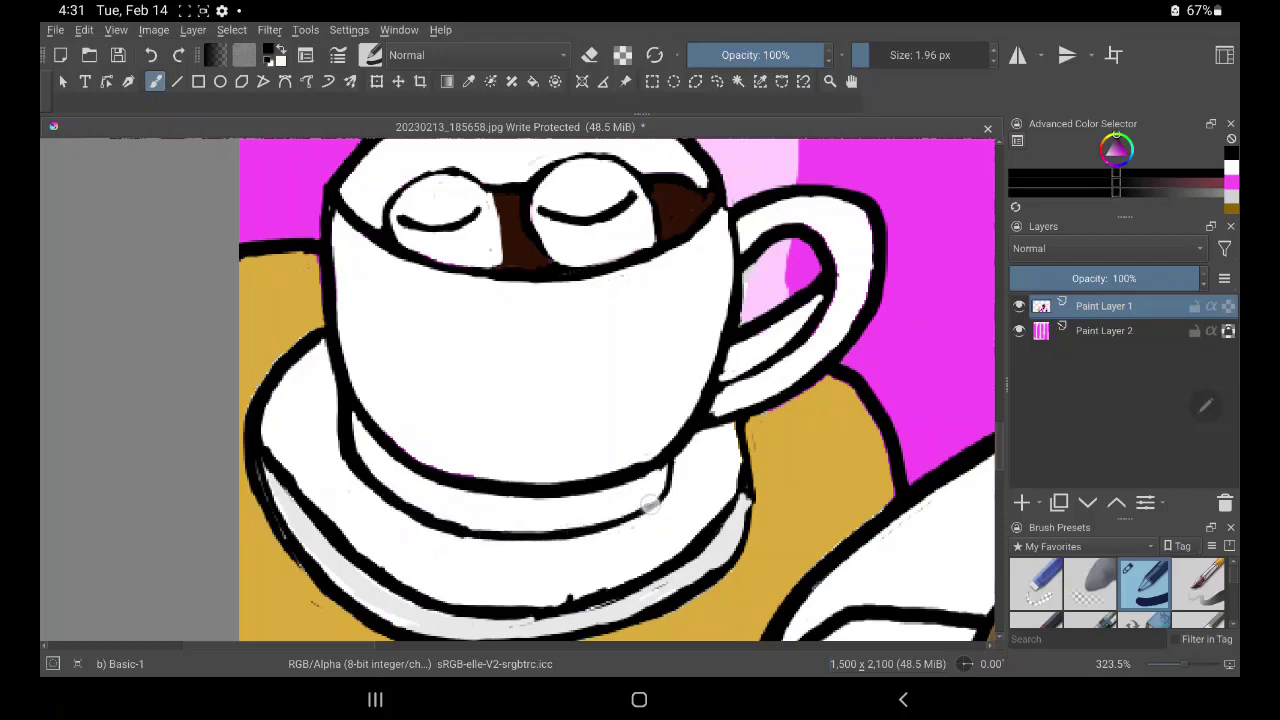
{"action": "mouse_move", "coordinate": [458, 529]}
{"action": "left_mouse_down"}
{"action": "mouse_move", "coordinate": [543, 534]}
{"action": "mouse_move", "coordinate": [651, 509]}
{"action": "mouse_move", "coordinate": [676, 490]}
{"action": "mouse_move", "coordinate": [674, 457]}
{"action": "mouse_move", "coordinate": [654, 500]}
{"action": "mouse_move", "coordinate": [624, 521]}
{"action": "mouse_move", "coordinate": [529, 537]}
{"action": "mouse_move", "coordinate": [428, 521]}
{"action": "left_mouse_up"}
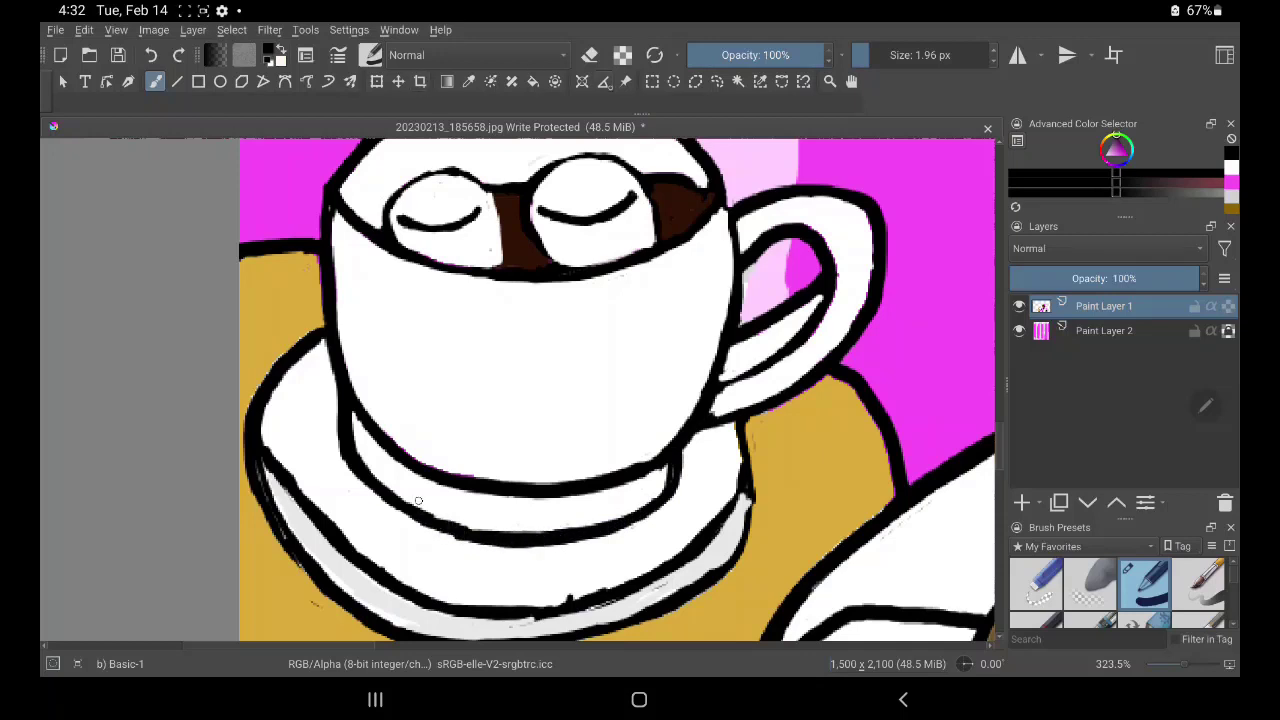
Sample the cup's white and thin the handle's outer, inner and joint outlines
{"action": "key", "text": "p"}
{"action": "left_click", "coordinate": [436, 338]}
{"action": "key", "text": "b"}
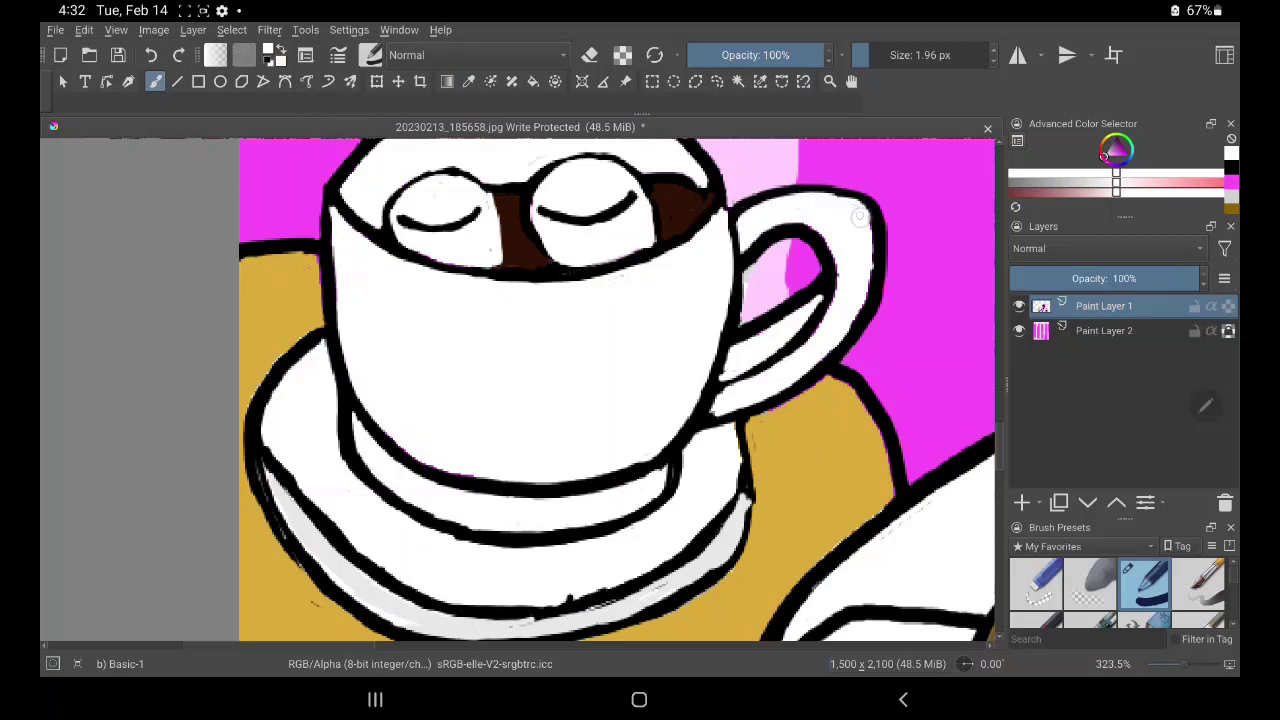
{"action": "left_click_drag", "start_coordinate": [858, 215], "coordinate": [855, 310]}
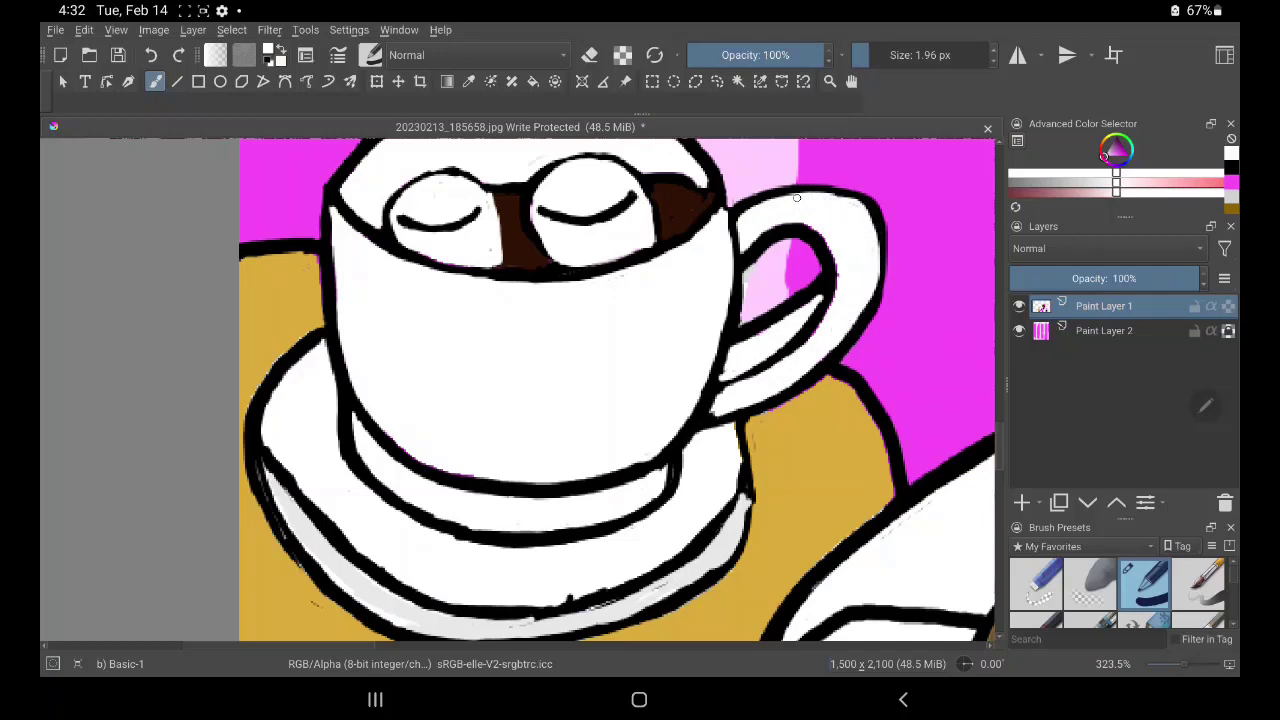
{"action": "left_click_drag", "start_coordinate": [725, 370], "coordinate": [805, 315]}
{"action": "left_click_drag", "start_coordinate": [718, 398], "coordinate": [722, 392]}
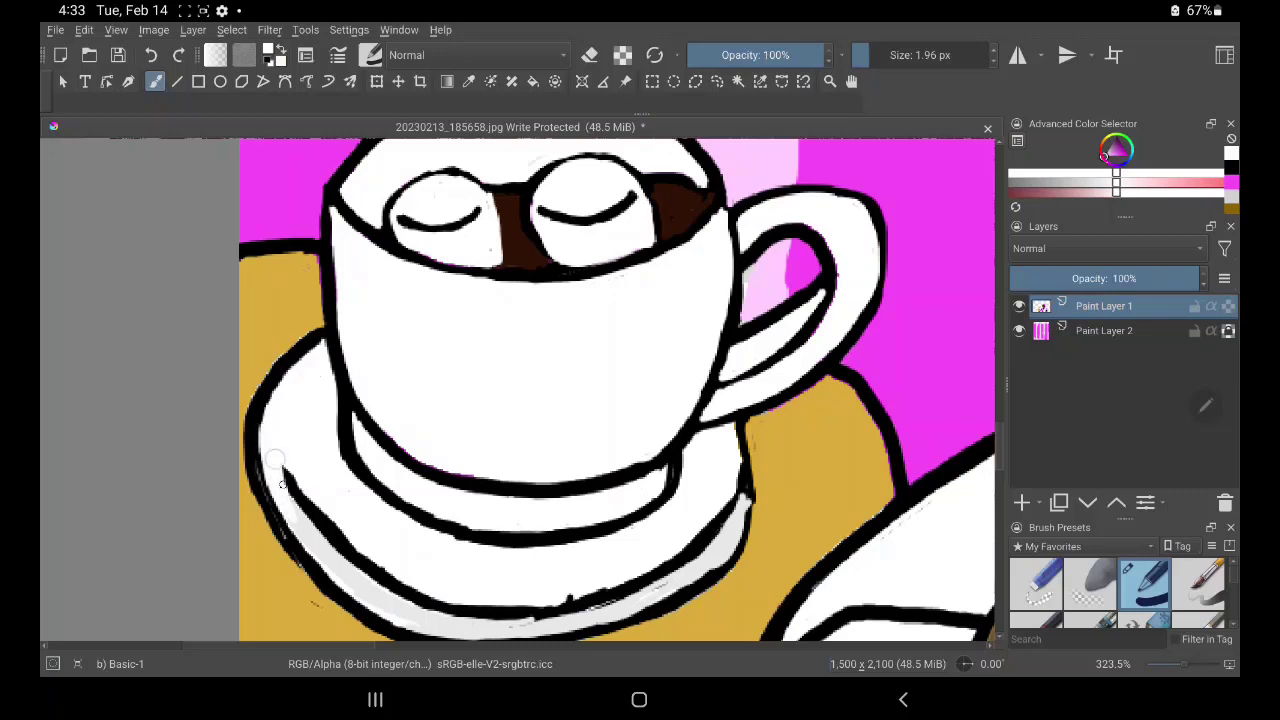
Whiten the saucer's edges, undoing one stray stroke, then redraw its right edge in black
{"action": "mouse_move", "coordinate": [283, 466]}
{"action": "left_mouse_down"}
{"action": "mouse_move", "coordinate": [360, 575]}
{"action": "mouse_move", "coordinate": [293, 525]}
{"action": "mouse_move", "coordinate": [400, 600]}
{"action": "mouse_move", "coordinate": [420, 586]}
{"action": "mouse_move", "coordinate": [371, 586]}
{"action": "mouse_move", "coordinate": [409, 610]}
{"action": "mouse_move", "coordinate": [540, 612]}
{"action": "left_mouse_up"}
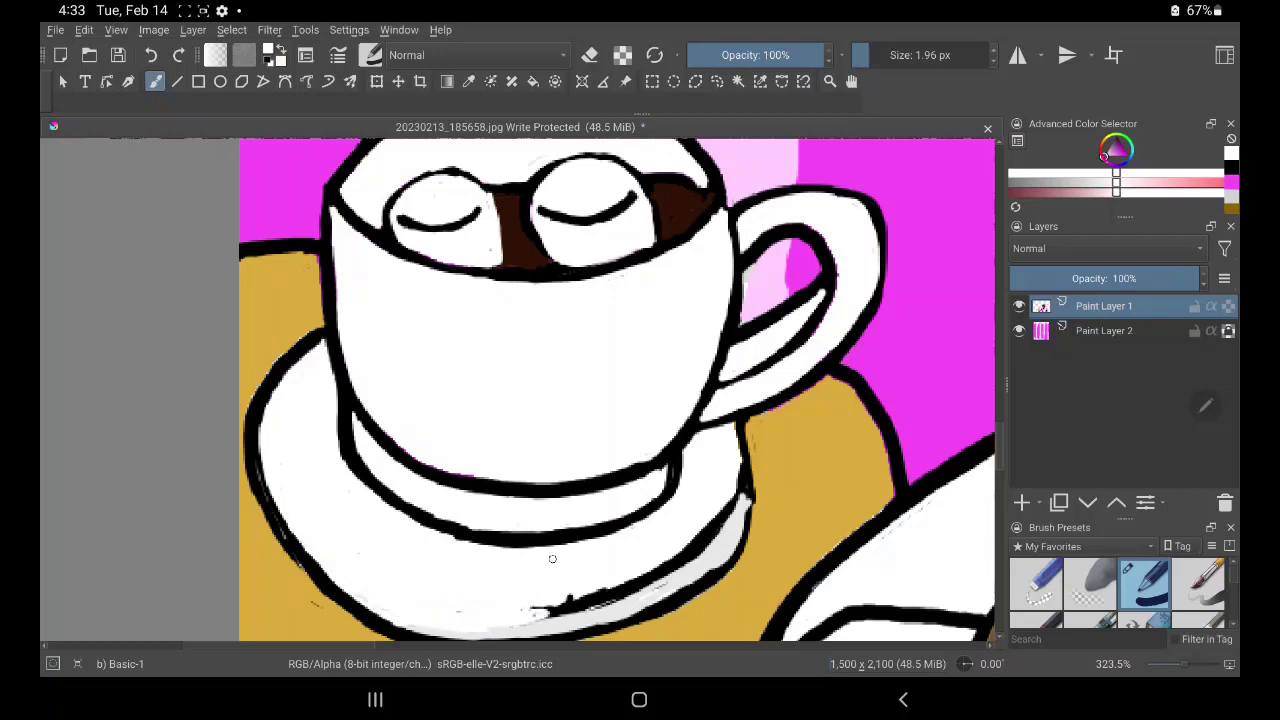
{"action": "mouse_move", "coordinate": [551, 557]}
{"action": "left_mouse_down"}
{"action": "mouse_move", "coordinate": [568, 604]}
{"action": "mouse_move", "coordinate": [612, 598]}
{"action": "mouse_move", "coordinate": [500, 622]}
{"action": "mouse_move", "coordinate": [640, 600]}
{"action": "mouse_move", "coordinate": [630, 595]}
{"action": "mouse_move", "coordinate": [715, 555]}
{"action": "mouse_move", "coordinate": [680, 590]}
{"action": "mouse_move", "coordinate": [705, 560]}
{"action": "mouse_move", "coordinate": [565, 617]}
{"action": "mouse_move", "coordinate": [576, 586]}
{"action": "mouse_move", "coordinate": [720, 515]}
{"action": "mouse_move", "coordinate": [735, 462]}
{"action": "mouse_move", "coordinate": [738, 500]}
{"action": "mouse_move", "coordinate": [733, 453]}
{"action": "left_mouse_up"}
{"action": "key", "text": "ctrl+z"}
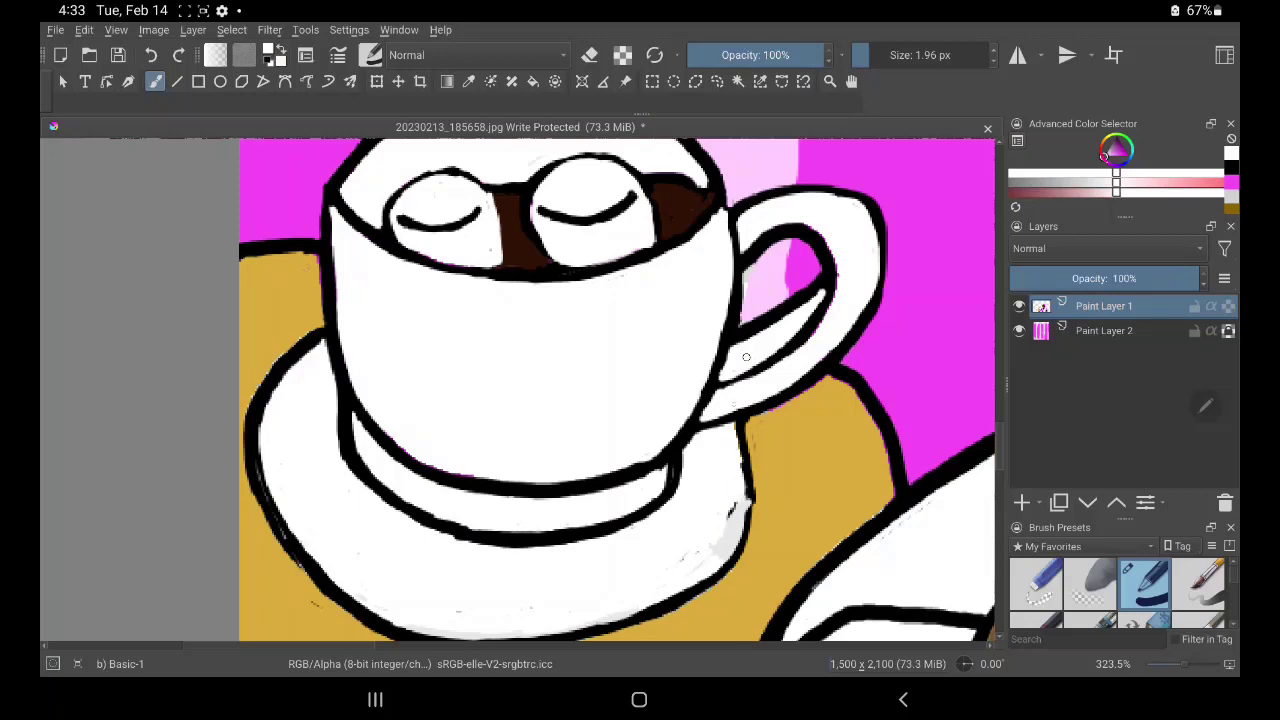
{"action": "mouse_move", "coordinate": [722, 560]}
{"action": "left_mouse_down"}
{"action": "mouse_move", "coordinate": [755, 446]}
{"action": "mouse_move", "coordinate": [758, 500]}
{"action": "mouse_move", "coordinate": [745, 425]}
{"action": "mouse_move", "coordinate": [752, 495]}
{"action": "mouse_move", "coordinate": [722, 547]}
{"action": "mouse_move", "coordinate": [733, 550]}
{"action": "left_mouse_up"}
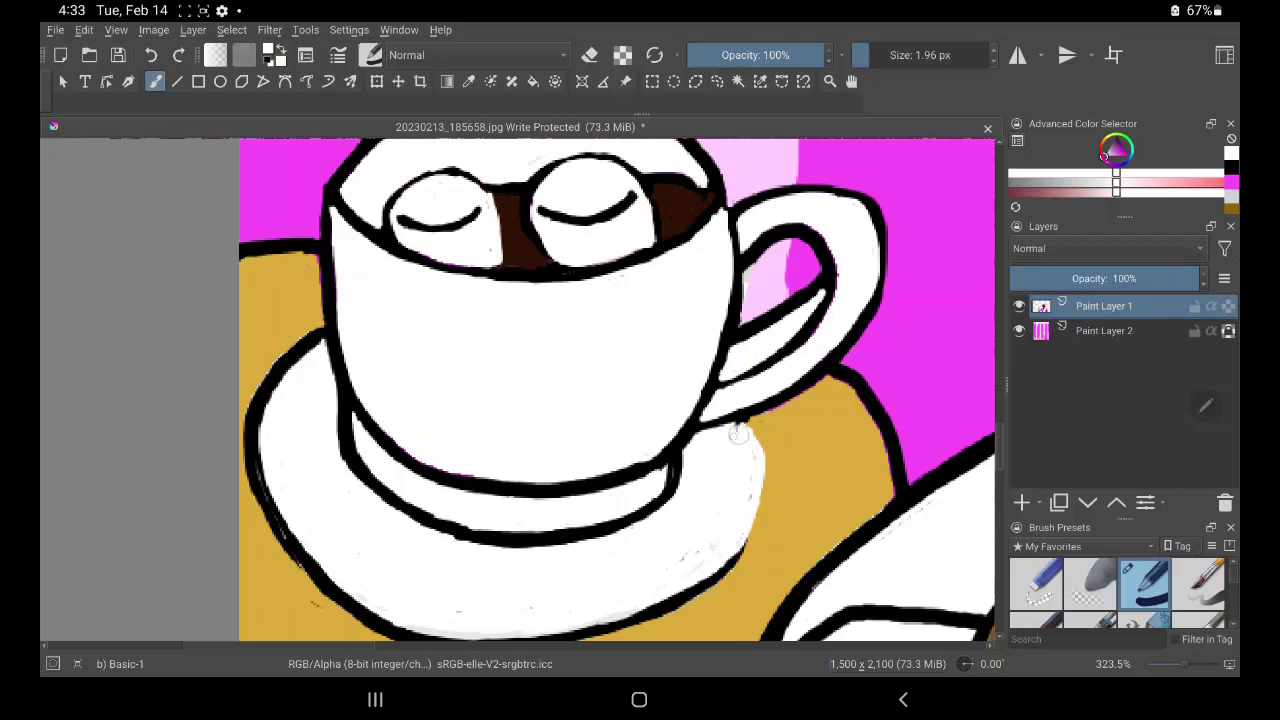
{"action": "left_click_drag", "start_coordinate": [733, 430], "coordinate": [736, 513]}
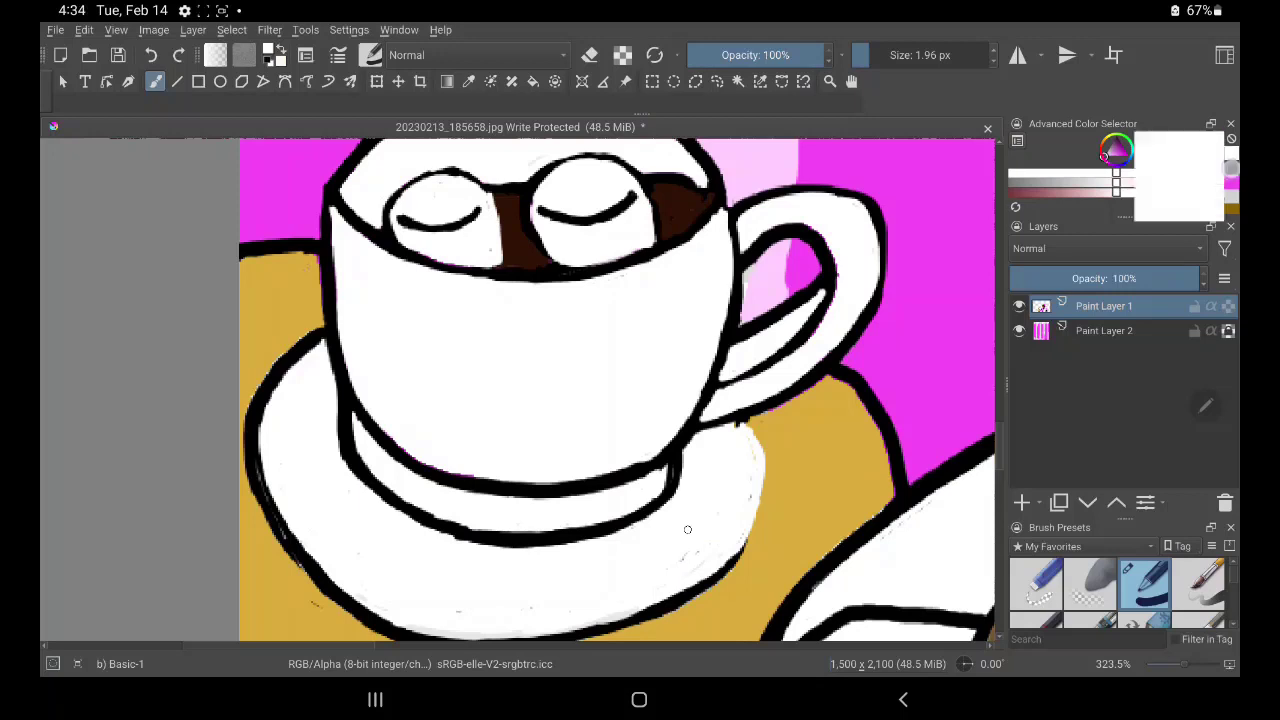
{"action": "key", "text": "x"}
{"action": "mouse_move", "coordinate": [750, 422]}
{"action": "left_mouse_down"}
{"action": "mouse_move", "coordinate": [718, 576]}
{"action": "mouse_move", "coordinate": [764, 442]}
{"action": "mouse_move", "coordinate": [691, 603]}
{"action": "mouse_move", "coordinate": [585, 635]}
{"action": "left_mouse_up"}
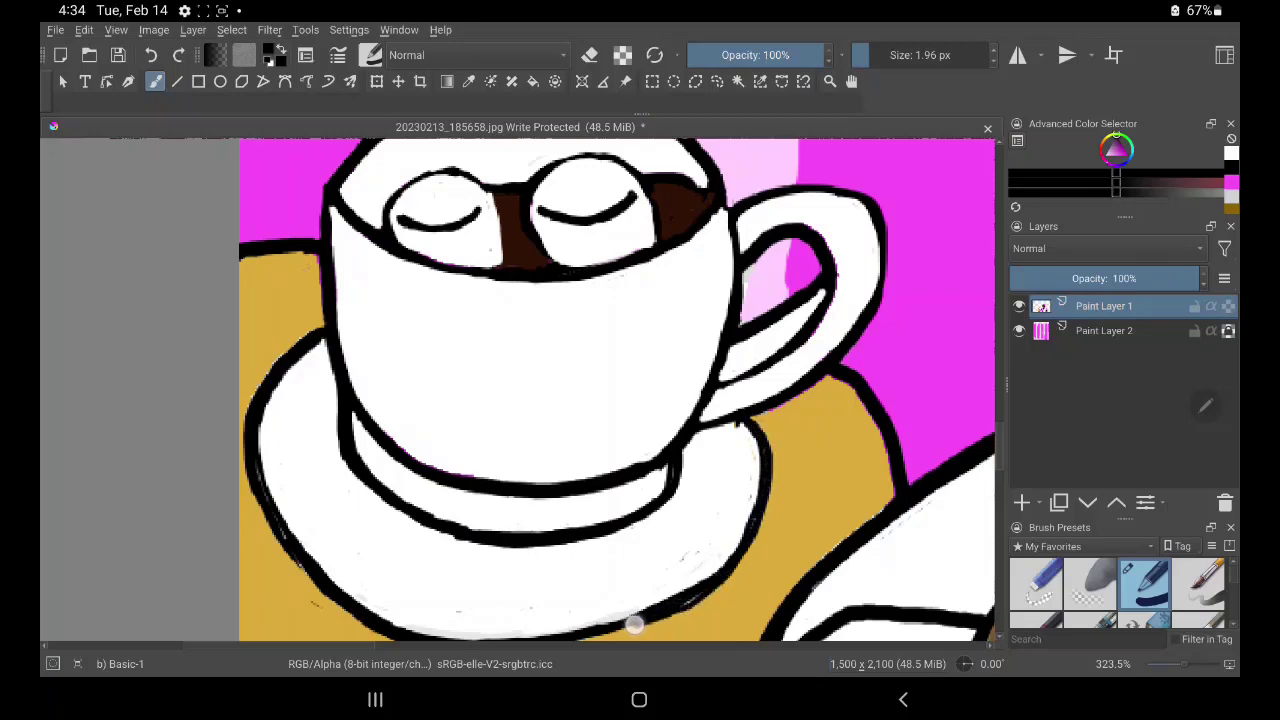
Pan to the saucer and retrace its bottom and left outlines in thin black lines
{"action": "left_click_drag", "start_coordinate": [606, 577], "coordinate": [750, 536]}
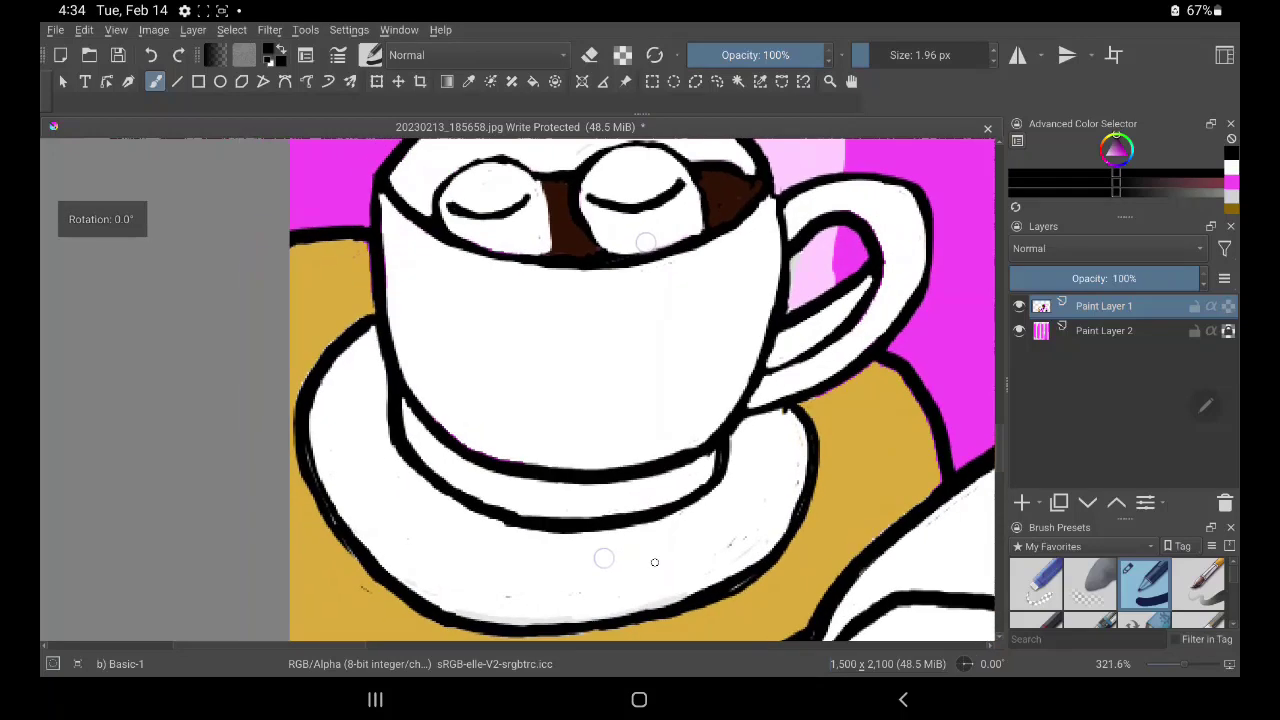
{"action": "mouse_move", "coordinate": [656, 604]}
{"action": "left_mouse_down"}
{"action": "mouse_move", "coordinate": [776, 582]}
{"action": "mouse_move", "coordinate": [596, 571]}
{"action": "left_mouse_up"}
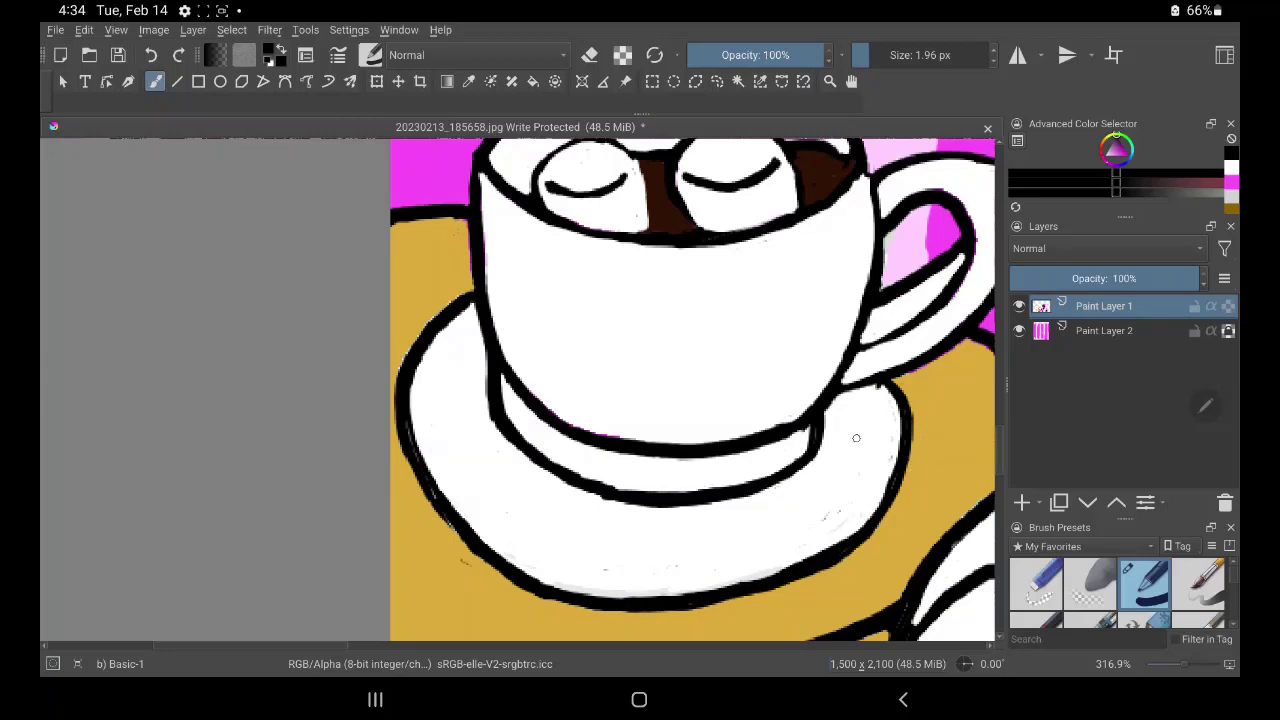
{"action": "mouse_move", "coordinate": [396, 426]}
{"action": "left_mouse_down"}
{"action": "mouse_move", "coordinate": [397, 409]}
{"action": "mouse_move", "coordinate": [391, 451]}
{"action": "mouse_move", "coordinate": [405, 486]}
{"action": "mouse_move", "coordinate": [505, 597]}
{"action": "mouse_move", "coordinate": [552, 616]}
{"action": "mouse_move", "coordinate": [663, 623]}
{"action": "mouse_move", "coordinate": [788, 603]}
{"action": "mouse_move", "coordinate": [846, 577]}
{"action": "mouse_move", "coordinate": [908, 500]}
{"action": "mouse_move", "coordinate": [912, 432]}
{"action": "left_mouse_up"}
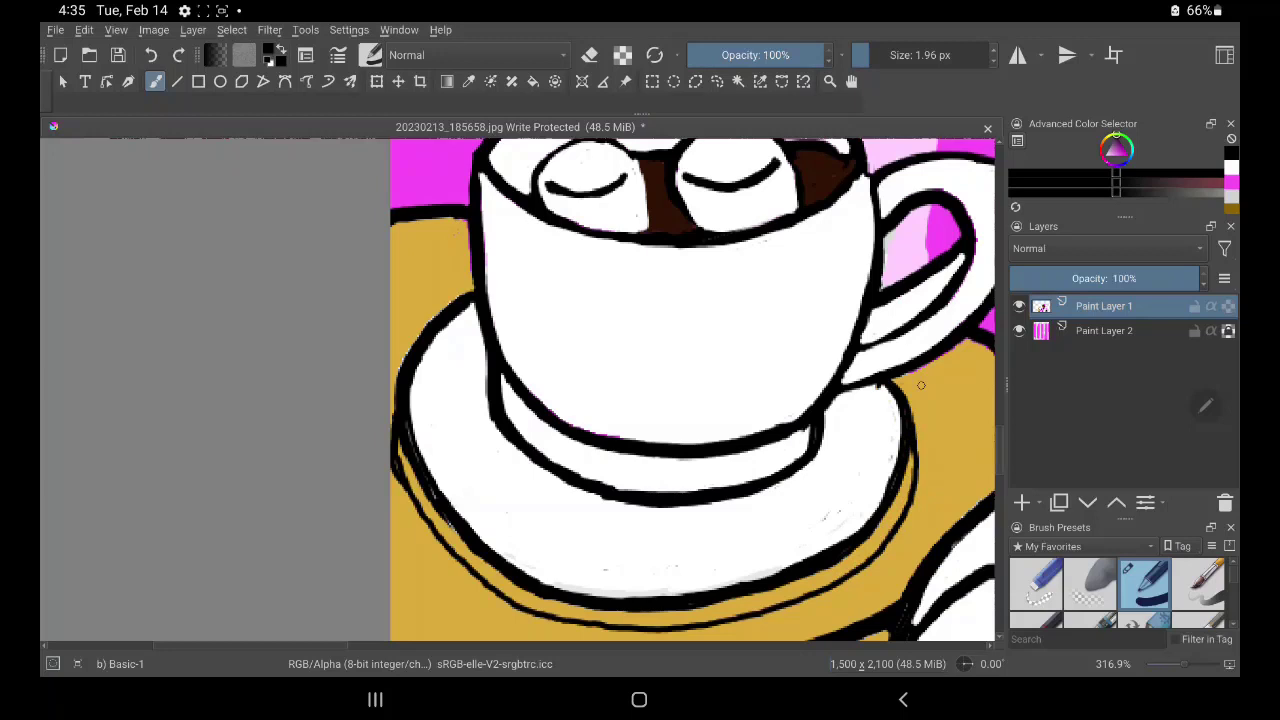
{"action": "key", "text": "x"}
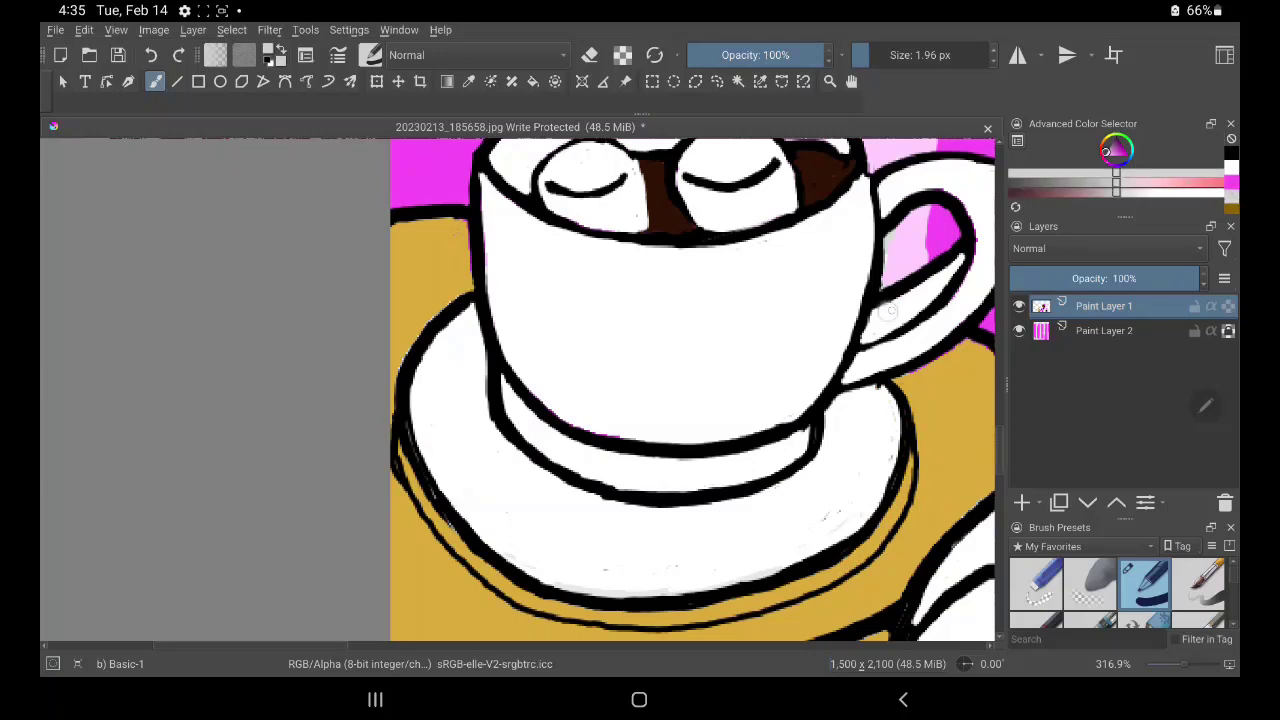
Paint pale grey along the handle's inner edge and the saucer's right and left outlines
{"action": "mouse_move", "coordinate": [888, 312]}
{"action": "left_mouse_down"}
{"action": "mouse_move", "coordinate": [962, 260]}
{"action": "mouse_move", "coordinate": [905, 312]}
{"action": "mouse_move", "coordinate": [955, 265]}
{"action": "mouse_move", "coordinate": [881, 309]}
{"action": "mouse_move", "coordinate": [866, 335]}
{"action": "mouse_move", "coordinate": [888, 324]}
{"action": "mouse_move", "coordinate": [868, 340]}
{"action": "mouse_move", "coordinate": [882, 313]}
{"action": "left_mouse_up"}
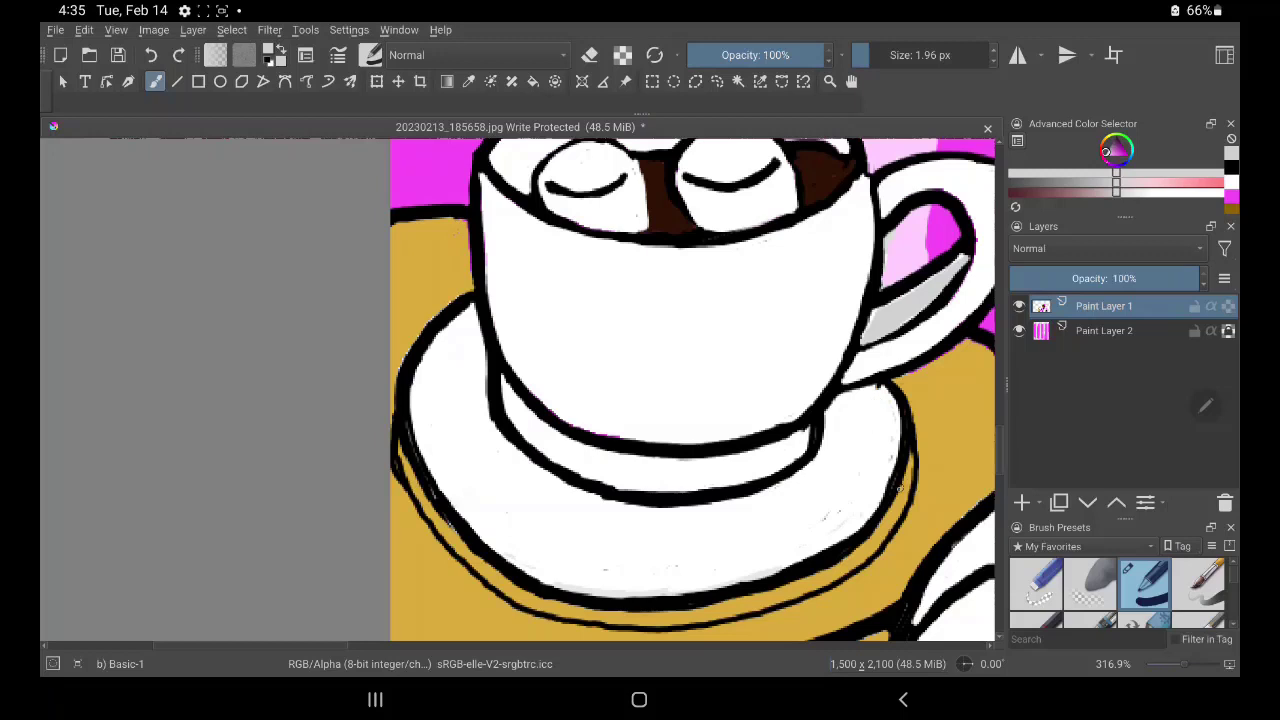
{"action": "mouse_move", "coordinate": [904, 486]}
{"action": "left_mouse_down"}
{"action": "mouse_move", "coordinate": [894, 503]}
{"action": "mouse_move", "coordinate": [908, 457]}
{"action": "mouse_move", "coordinate": [882, 530]}
{"action": "mouse_move", "coordinate": [778, 594]}
{"action": "left_mouse_up"}
{"action": "mouse_move", "coordinate": [778, 594]}
{"action": "left_mouse_down"}
{"action": "mouse_move", "coordinate": [846, 563]}
{"action": "mouse_move", "coordinate": [733, 605]}
{"action": "mouse_move", "coordinate": [820, 580]}
{"action": "mouse_move", "coordinate": [878, 541]}
{"action": "left_mouse_up"}
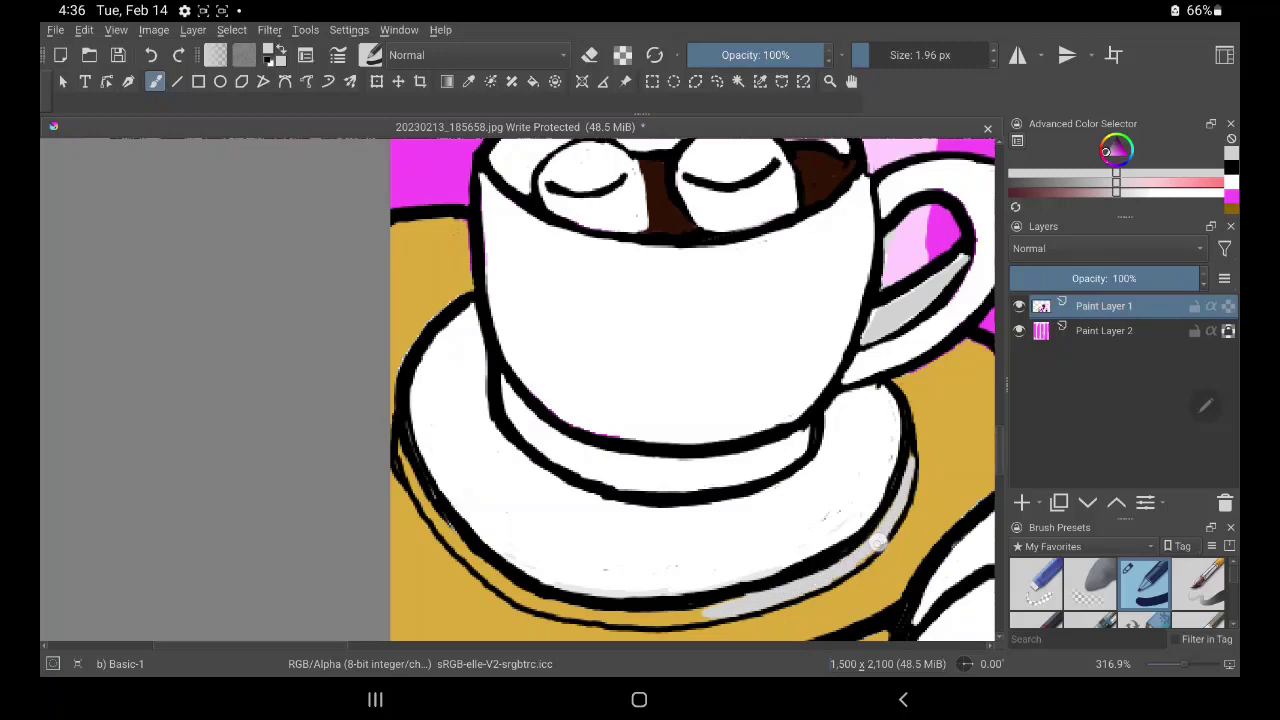
{"action": "mouse_move", "coordinate": [409, 479]}
{"action": "left_mouse_down"}
{"action": "mouse_move", "coordinate": [398, 450]}
{"action": "mouse_move", "coordinate": [460, 545]}
{"action": "mouse_move", "coordinate": [440, 525]}
{"action": "mouse_move", "coordinate": [545, 605]}
{"action": "mouse_move", "coordinate": [706, 608]}
{"action": "left_mouse_up"}
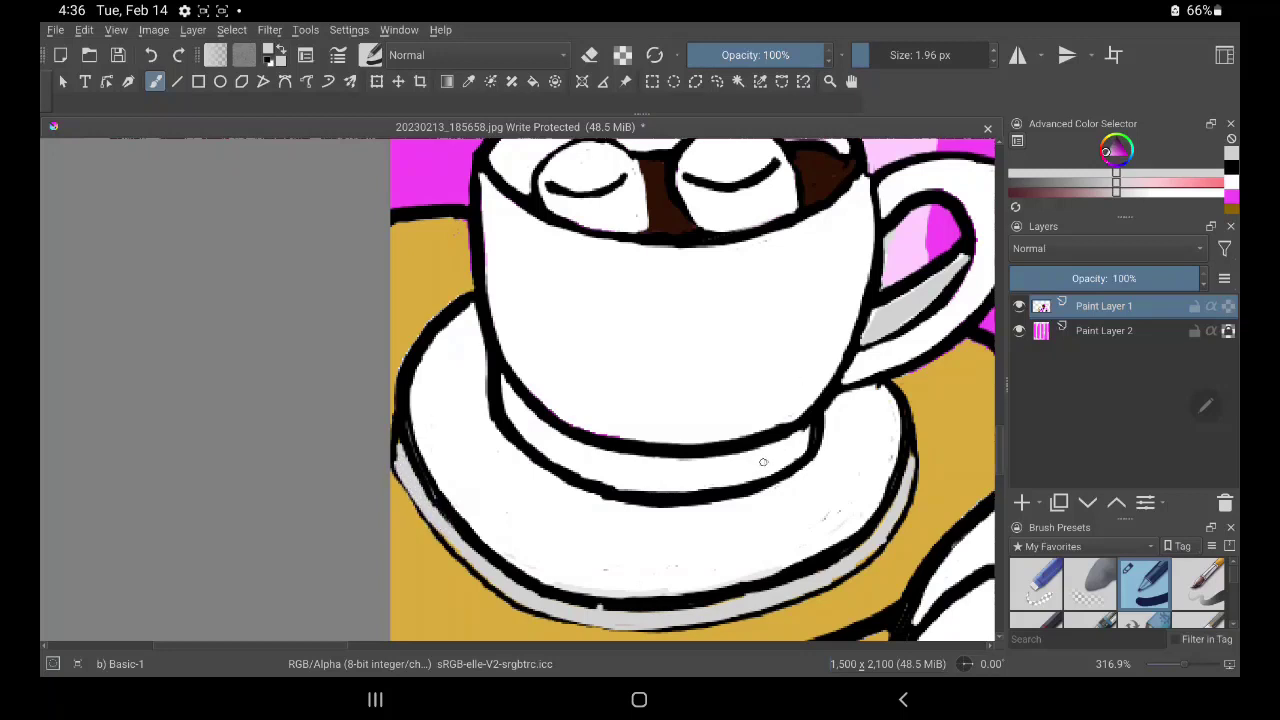
Shade light grey around the cup's base and across the saucer's right side
{"action": "mouse_move", "coordinate": [763, 461]}
{"action": "left_mouse_down"}
{"action": "mouse_move", "coordinate": [797, 437]}
{"action": "mouse_move", "coordinate": [700, 478]}
{"action": "mouse_move", "coordinate": [705, 468]}
{"action": "mouse_move", "coordinate": [654, 467]}
{"action": "left_mouse_up"}
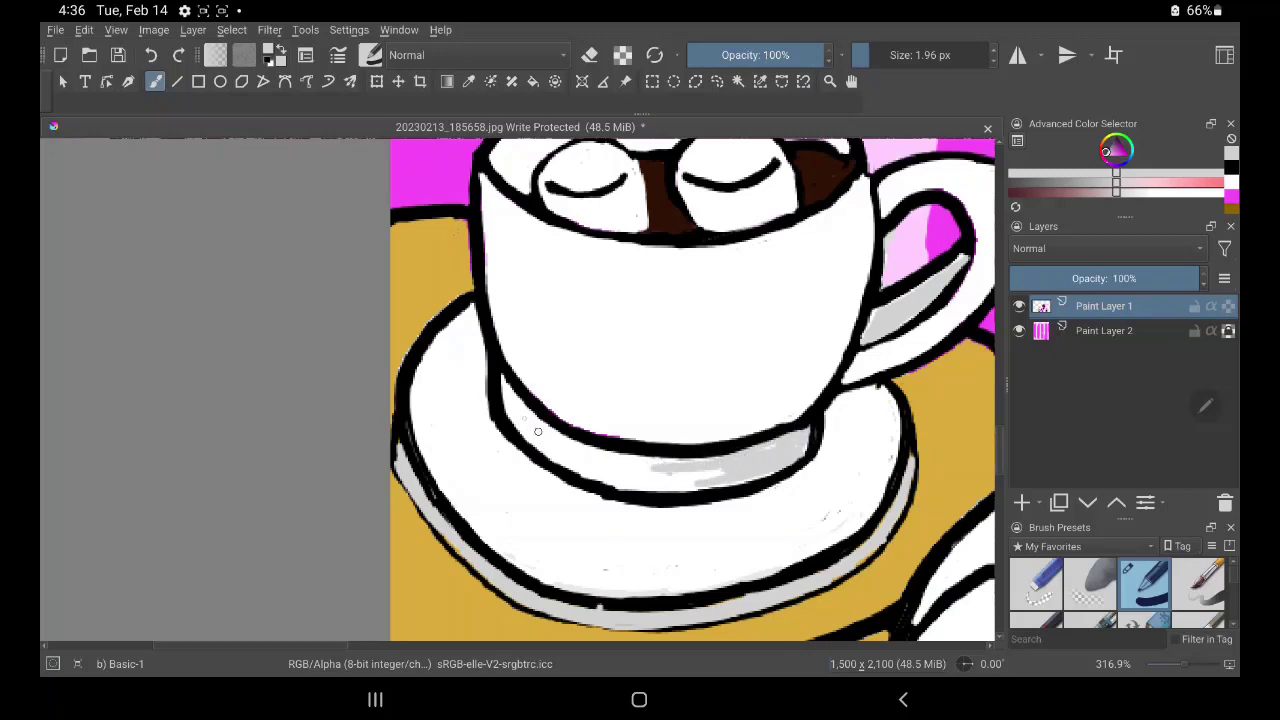
{"action": "left_click_drag", "start_coordinate": [536, 436], "coordinate": [562, 452]}
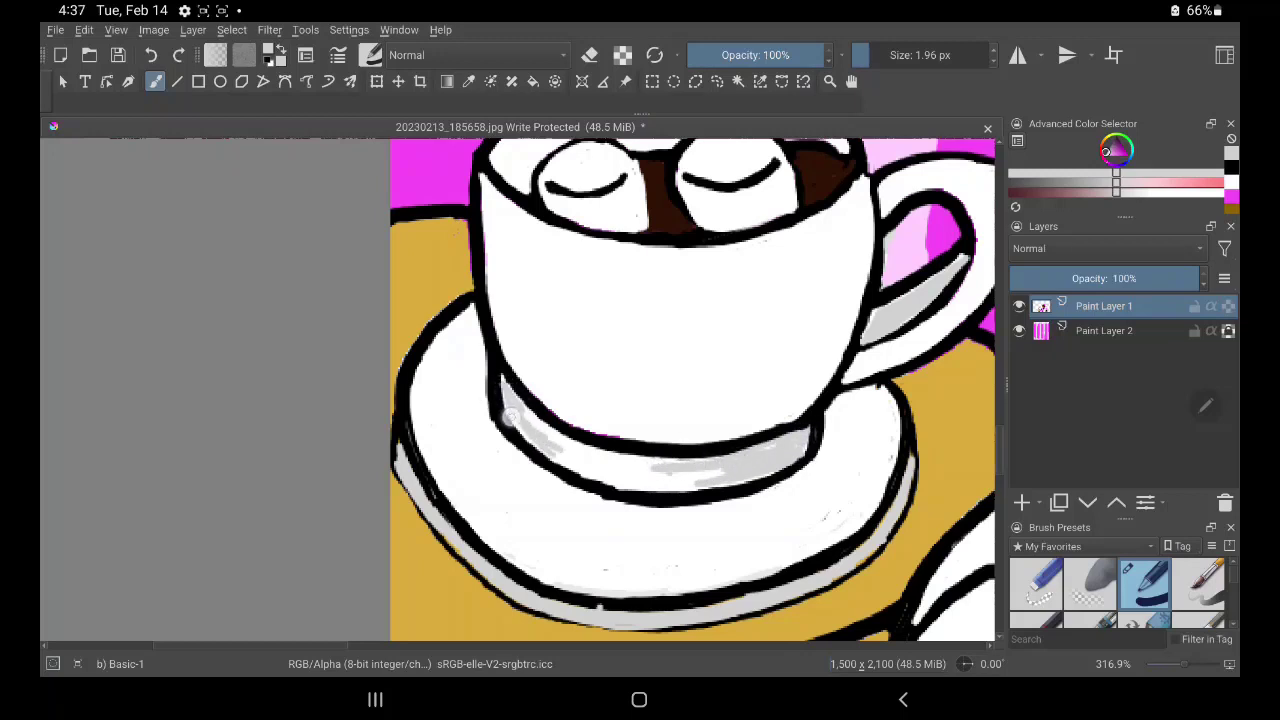
{"action": "mouse_move", "coordinate": [504, 386]}
{"action": "left_mouse_down"}
{"action": "mouse_move", "coordinate": [512, 424]}
{"action": "mouse_move", "coordinate": [588, 454]}
{"action": "mouse_move", "coordinate": [560, 455]}
{"action": "mouse_move", "coordinate": [600, 484]}
{"action": "mouse_move", "coordinate": [730, 480]}
{"action": "mouse_move", "coordinate": [640, 488]}
{"action": "mouse_move", "coordinate": [718, 480]}
{"action": "mouse_move", "coordinate": [569, 454]}
{"action": "left_mouse_up"}
{"action": "mouse_move", "coordinate": [657, 467]}
{"action": "left_mouse_down"}
{"action": "mouse_move", "coordinate": [691, 457]}
{"action": "mouse_move", "coordinate": [569, 447]}
{"action": "left_mouse_up"}
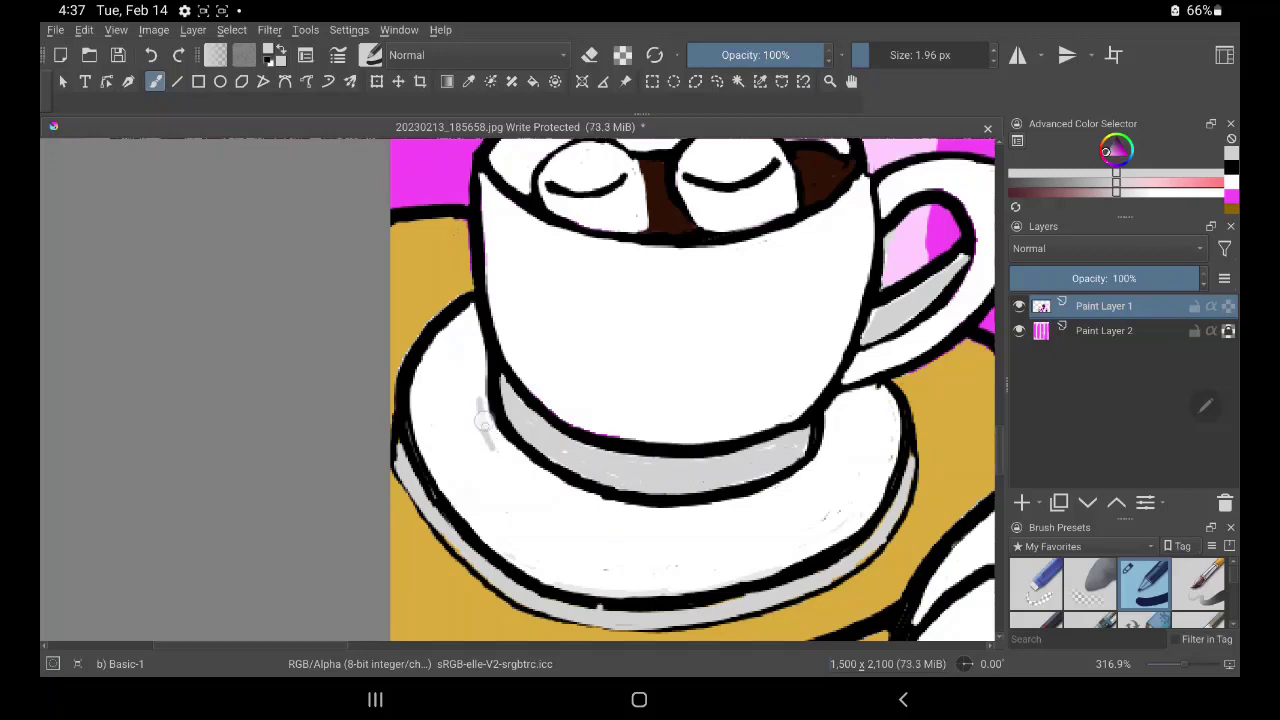
{"action": "mouse_move", "coordinate": [484, 422]}
{"action": "left_mouse_down"}
{"action": "mouse_move", "coordinate": [507, 465]}
{"action": "mouse_move", "coordinate": [530, 470]}
{"action": "mouse_move", "coordinate": [485, 415]}
{"action": "mouse_move", "coordinate": [545, 485]}
{"action": "mouse_move", "coordinate": [563, 489]}
{"action": "mouse_move", "coordinate": [517, 458]}
{"action": "mouse_move", "coordinate": [590, 497]}
{"action": "mouse_move", "coordinate": [519, 462]}
{"action": "mouse_move", "coordinate": [568, 440]}
{"action": "left_mouse_up"}
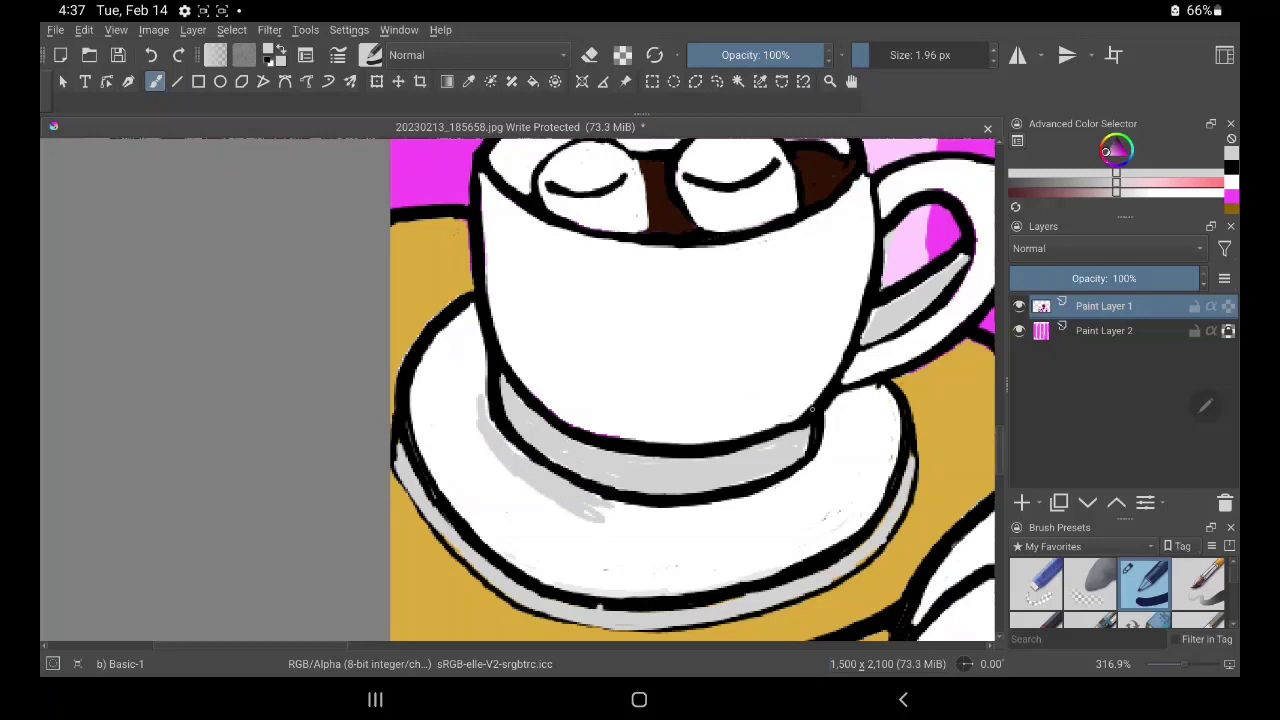
{"action": "left_click_drag", "start_coordinate": [829, 434], "coordinate": [772, 500]}
{"action": "mouse_move", "coordinate": [815, 460]}
{"action": "left_mouse_down"}
{"action": "mouse_move", "coordinate": [735, 515]}
{"action": "mouse_move", "coordinate": [800, 478]}
{"action": "mouse_move", "coordinate": [648, 532]}
{"action": "mouse_move", "coordinate": [590, 518]}
{"action": "mouse_move", "coordinate": [603, 501]}
{"action": "mouse_move", "coordinate": [683, 508]}
{"action": "left_mouse_up"}
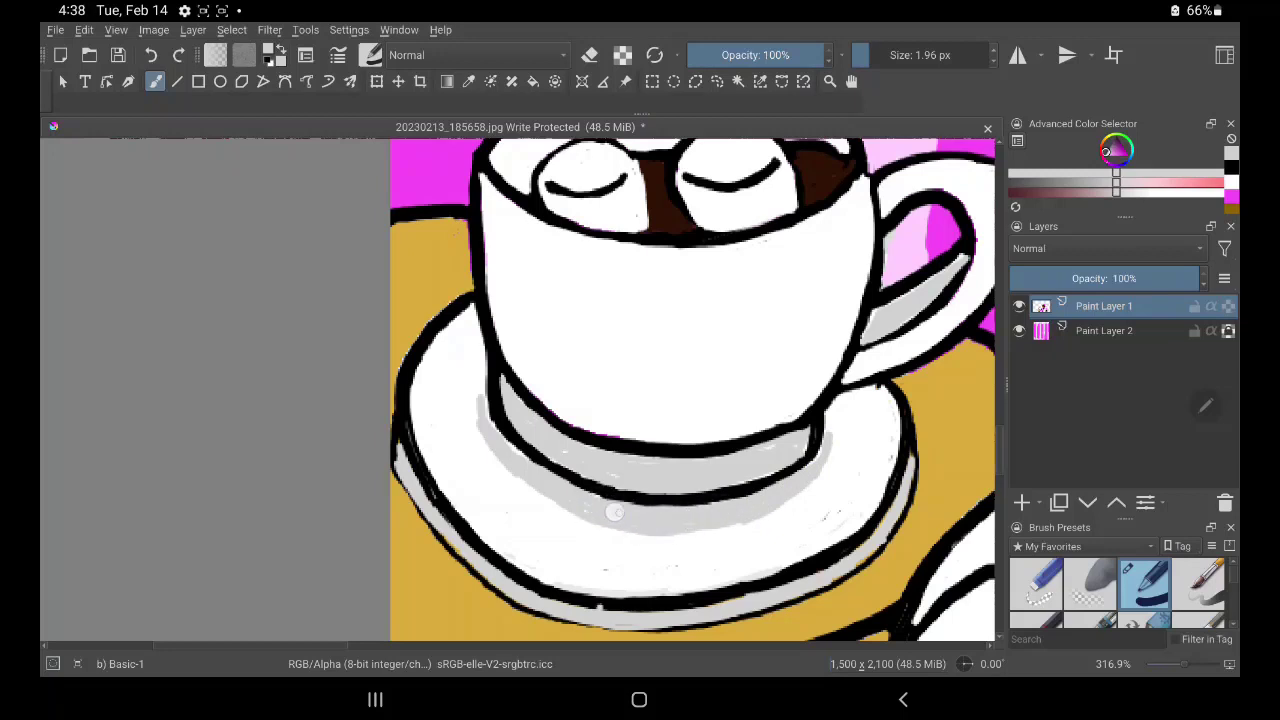
{"action": "left_click_drag", "start_coordinate": [748, 466], "coordinate": [797, 443]}
Brush a pinkish-grey shadow under the cup, darken it with a deeper grey, and shade the handle joint
{"action": "left_click", "coordinate": [563, 452], "text": "ctrl"}
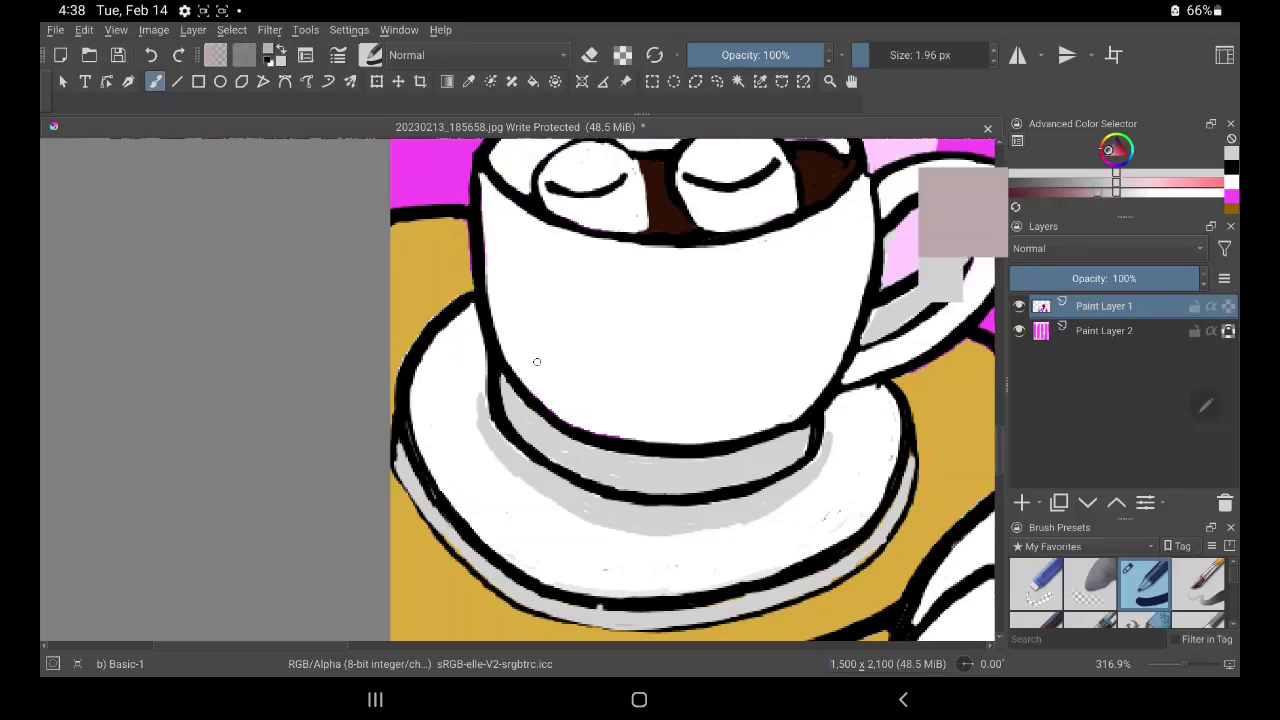
{"action": "mouse_move", "coordinate": [504, 445]}
{"action": "left_mouse_down"}
{"action": "mouse_move", "coordinate": [555, 482]}
{"action": "mouse_move", "coordinate": [670, 508]}
{"action": "mouse_move", "coordinate": [763, 491]}
{"action": "left_mouse_up"}
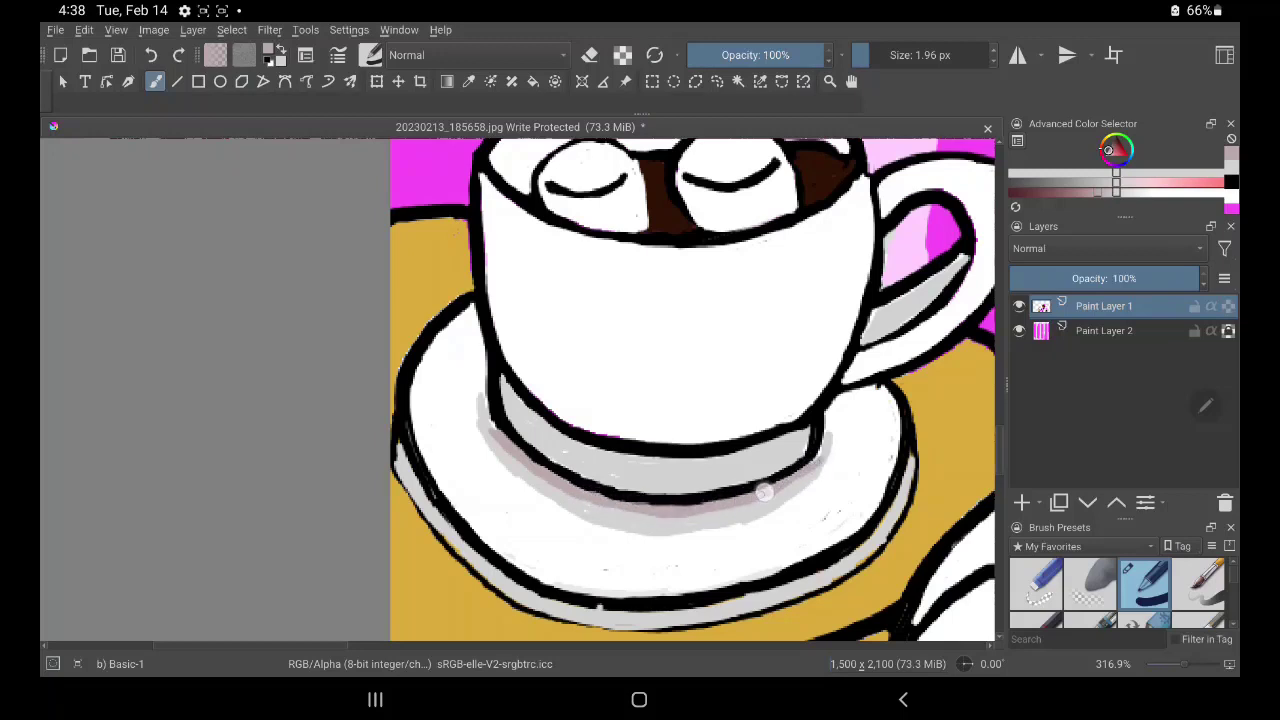
{"action": "left_click", "coordinate": [1068, 182]}
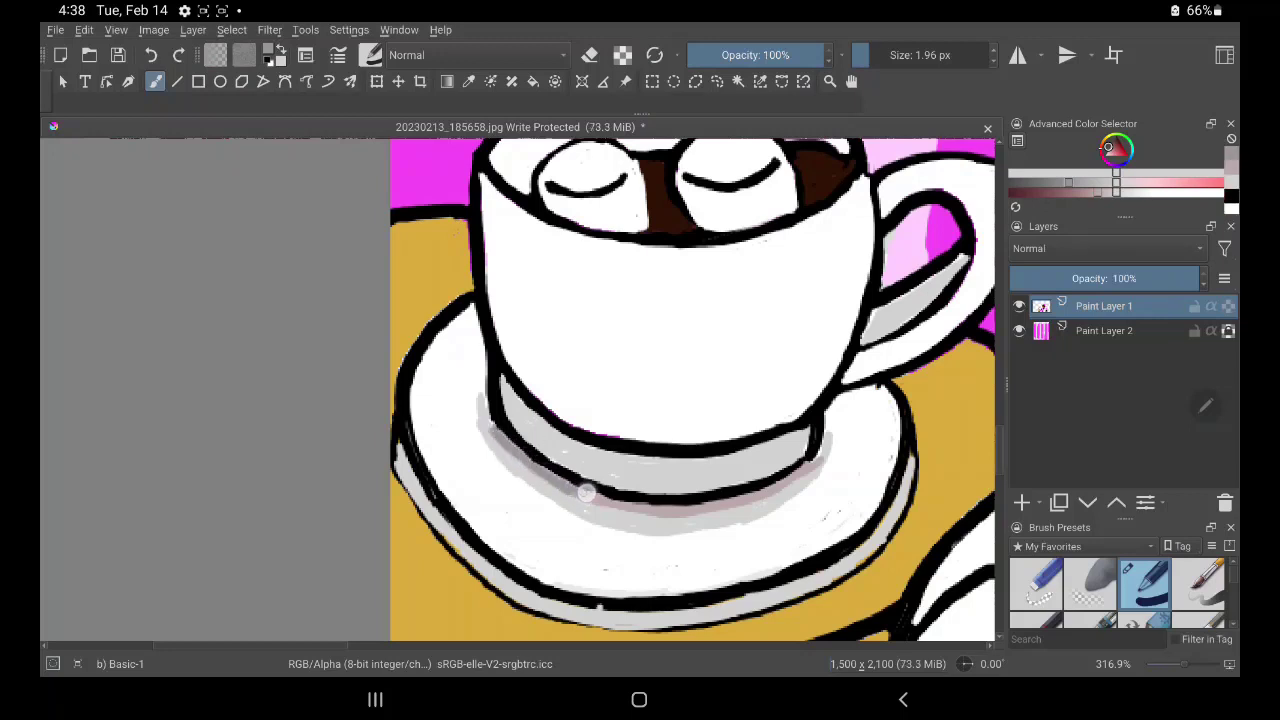
{"action": "mouse_move", "coordinate": [586, 491]}
{"action": "left_mouse_down"}
{"action": "mouse_move", "coordinate": [551, 480]}
{"action": "mouse_move", "coordinate": [745, 499]}
{"action": "mouse_move", "coordinate": [785, 481]}
{"action": "left_mouse_up"}
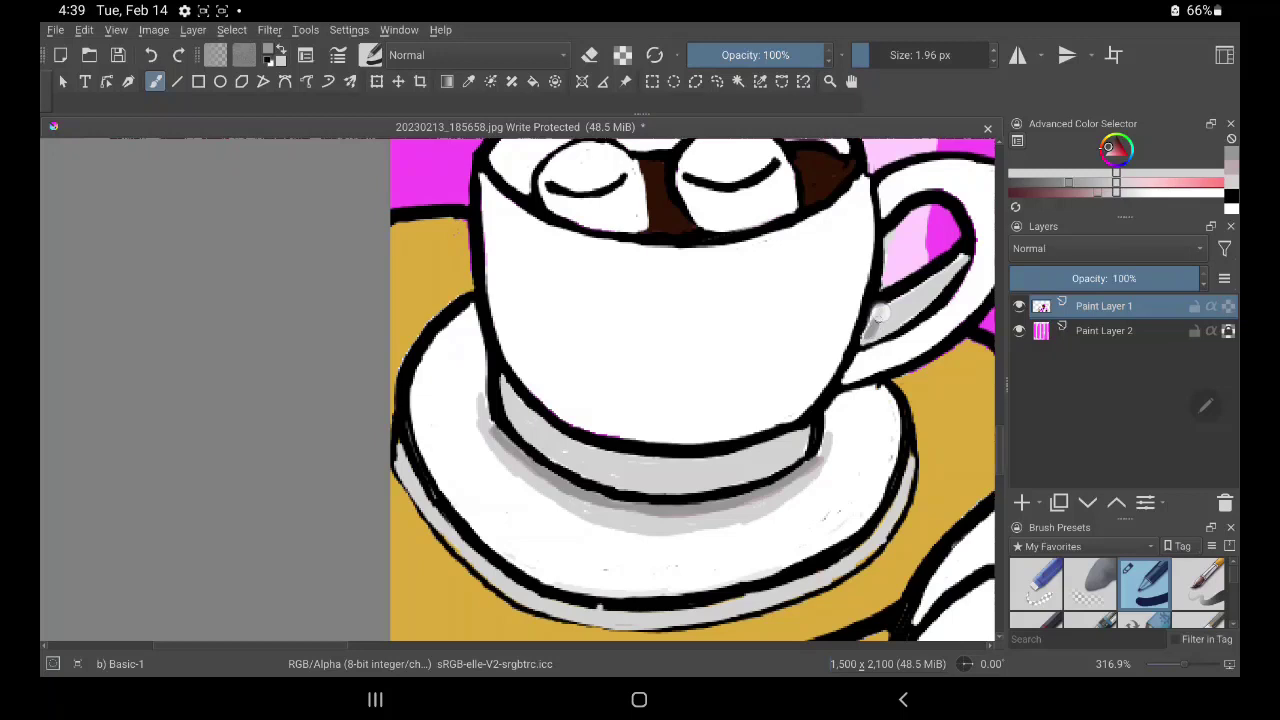
{"action": "left_click_drag", "start_coordinate": [871, 335], "coordinate": [879, 321]}
Fill the cup's inner rim above both eyes with even grey, covering the white streaks
{"action": "key", "text": "p"}
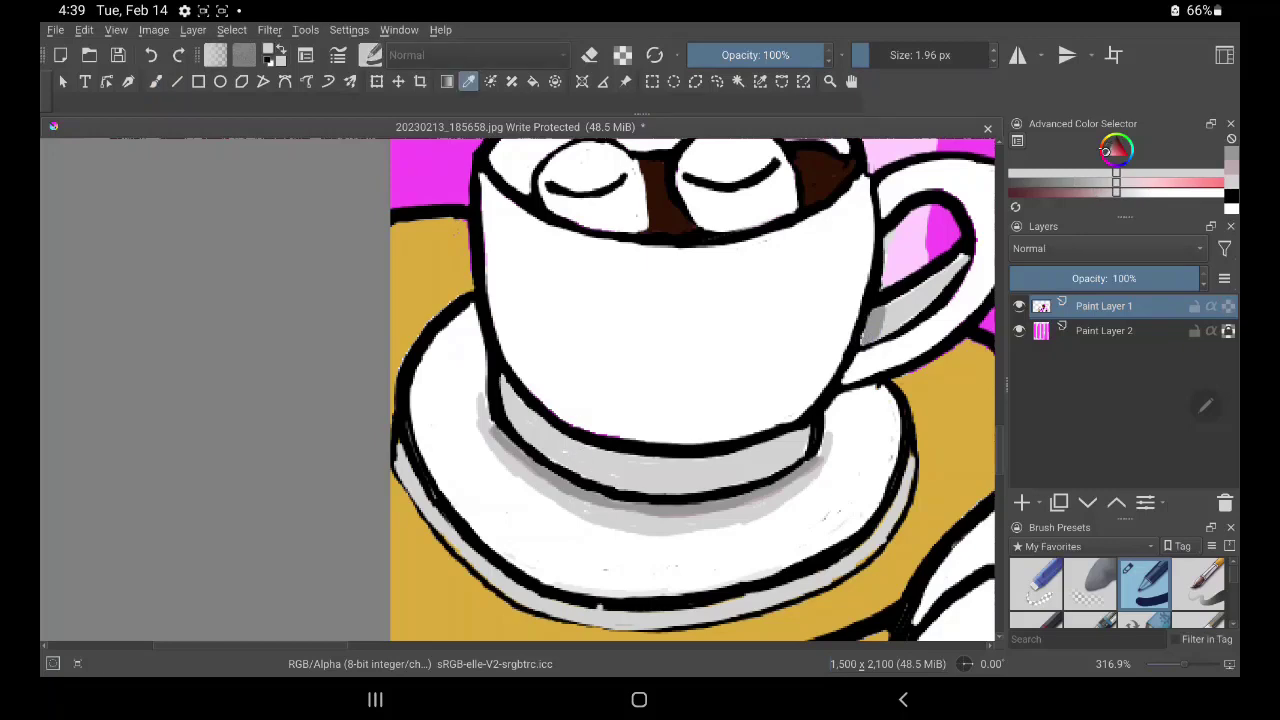
{"action": "scroll", "coordinate": [644, 503], "scroll_direction": "down", "scroll_amount": 2}
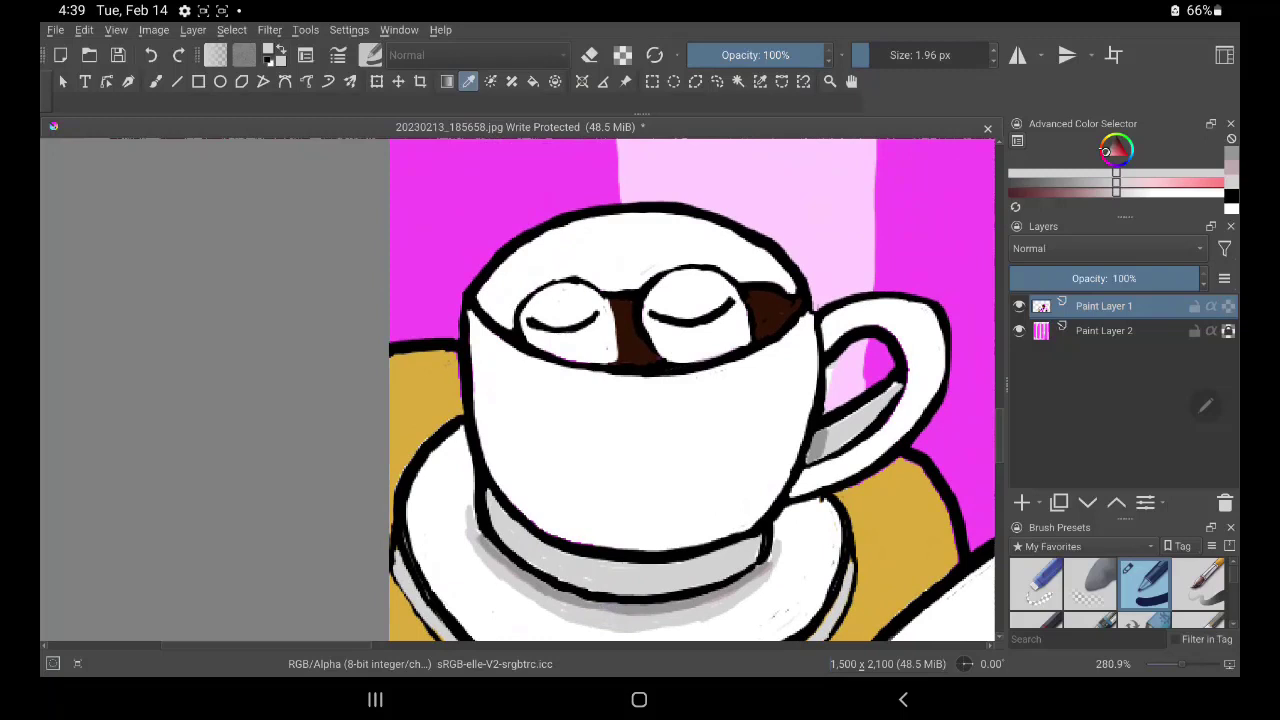
{"action": "key", "text": "b"}
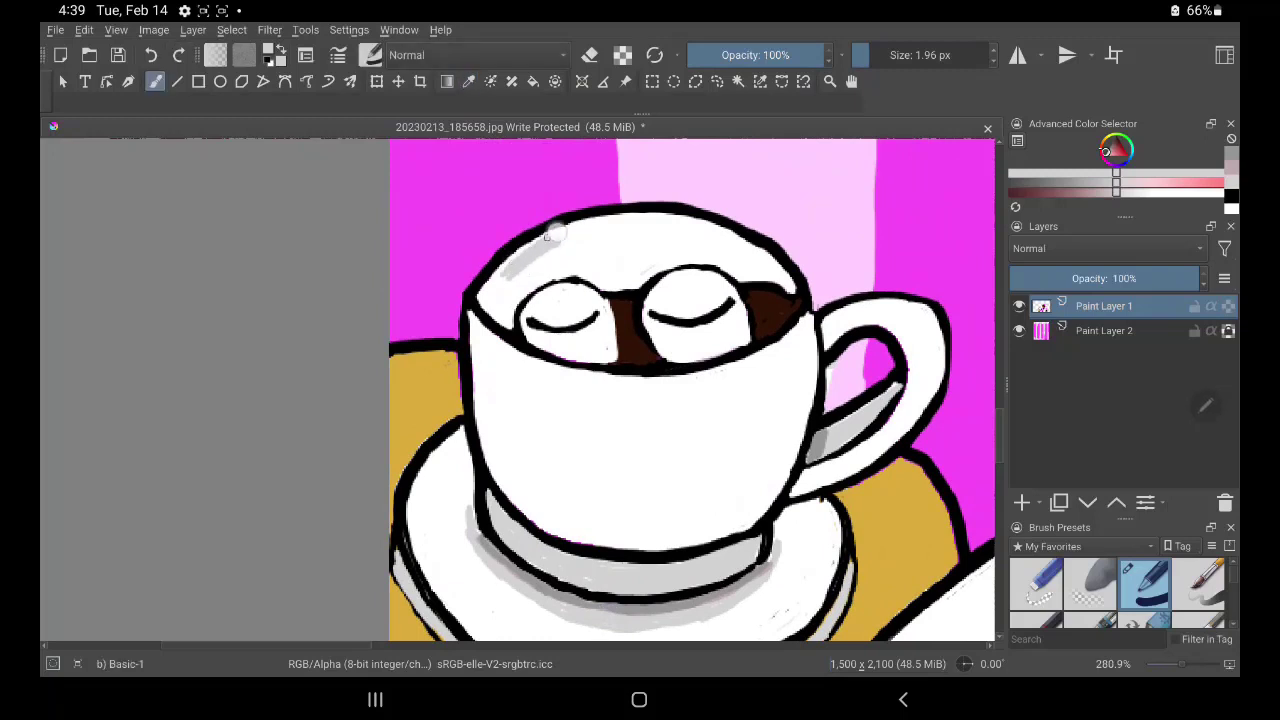
{"action": "mouse_move", "coordinate": [548, 242]}
{"action": "left_mouse_down"}
{"action": "mouse_move", "coordinate": [502, 266]}
{"action": "mouse_move", "coordinate": [560, 252]}
{"action": "left_mouse_up"}
{"action": "scroll", "coordinate": [584, 202], "scroll_direction": "up", "scroll_amount": 3}
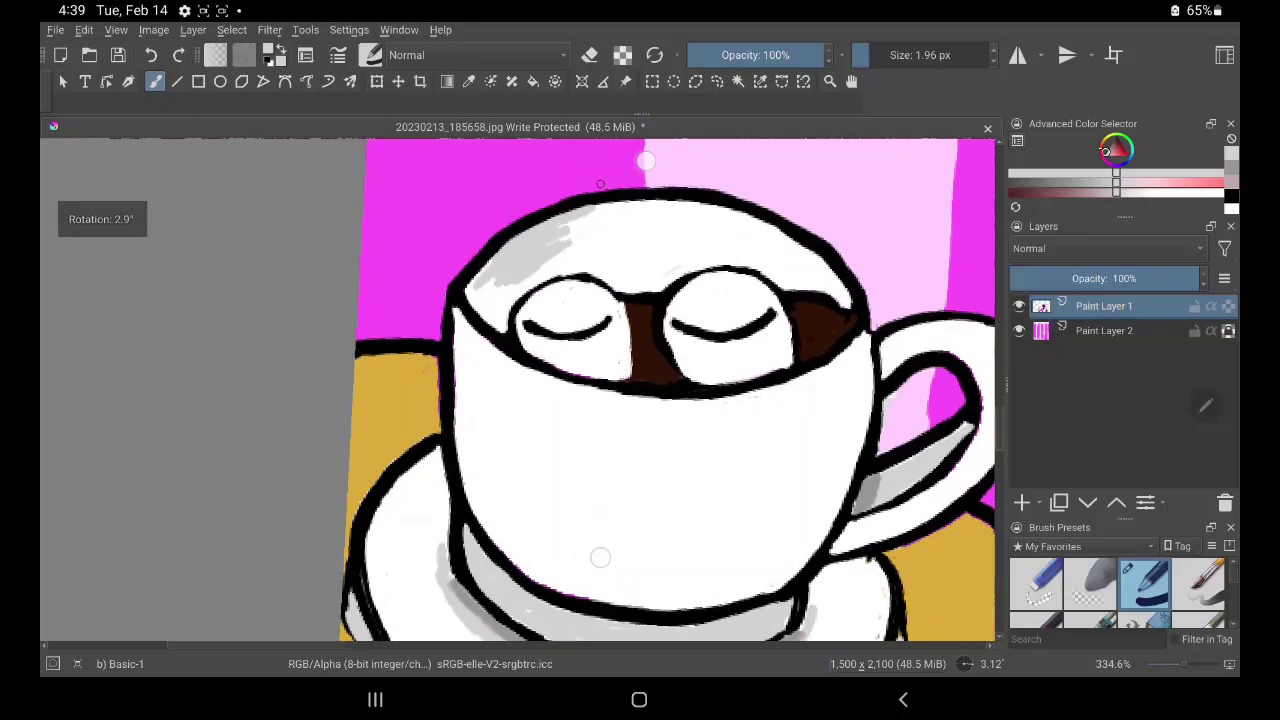
{"action": "scroll", "coordinate": [584, 202], "scroll_direction": "up", "scroll_amount": 3}
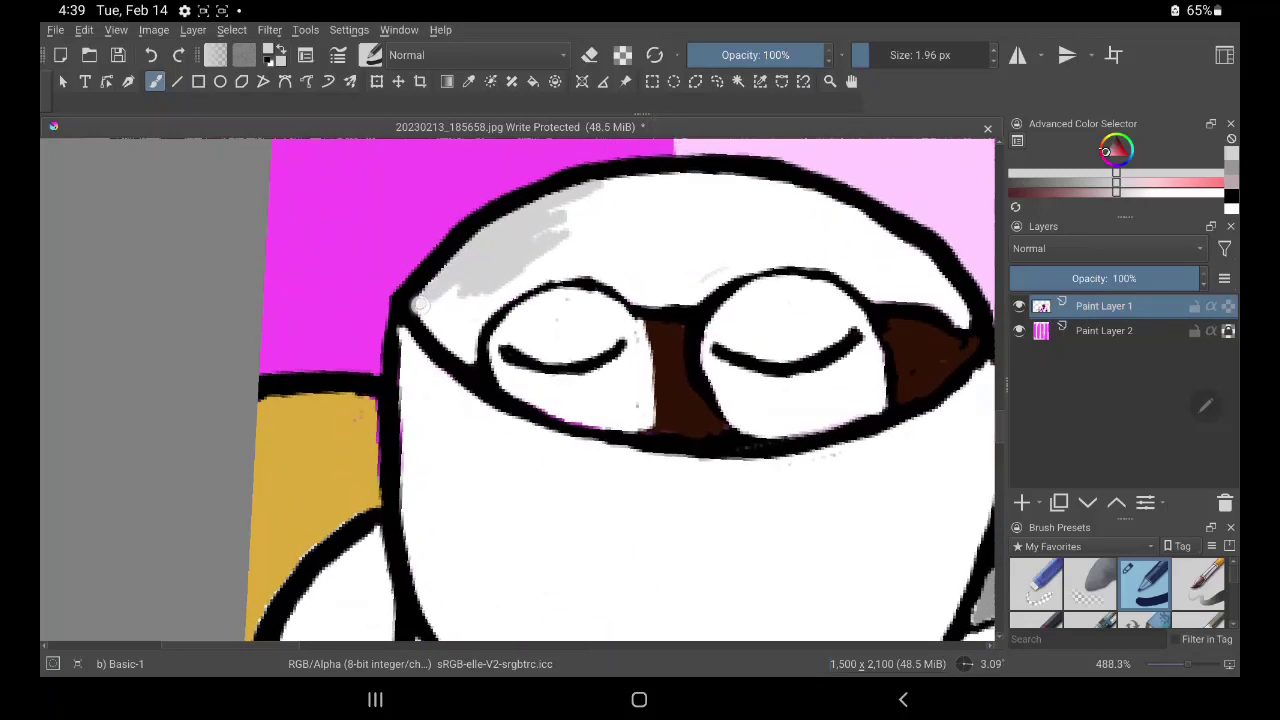
{"action": "mouse_move", "coordinate": [427, 294]}
{"action": "left_mouse_down"}
{"action": "mouse_move", "coordinate": [490, 308]}
{"action": "mouse_move", "coordinate": [478, 320]}
{"action": "mouse_move", "coordinate": [472, 298]}
{"action": "mouse_move", "coordinate": [538, 207]}
{"action": "left_mouse_up"}
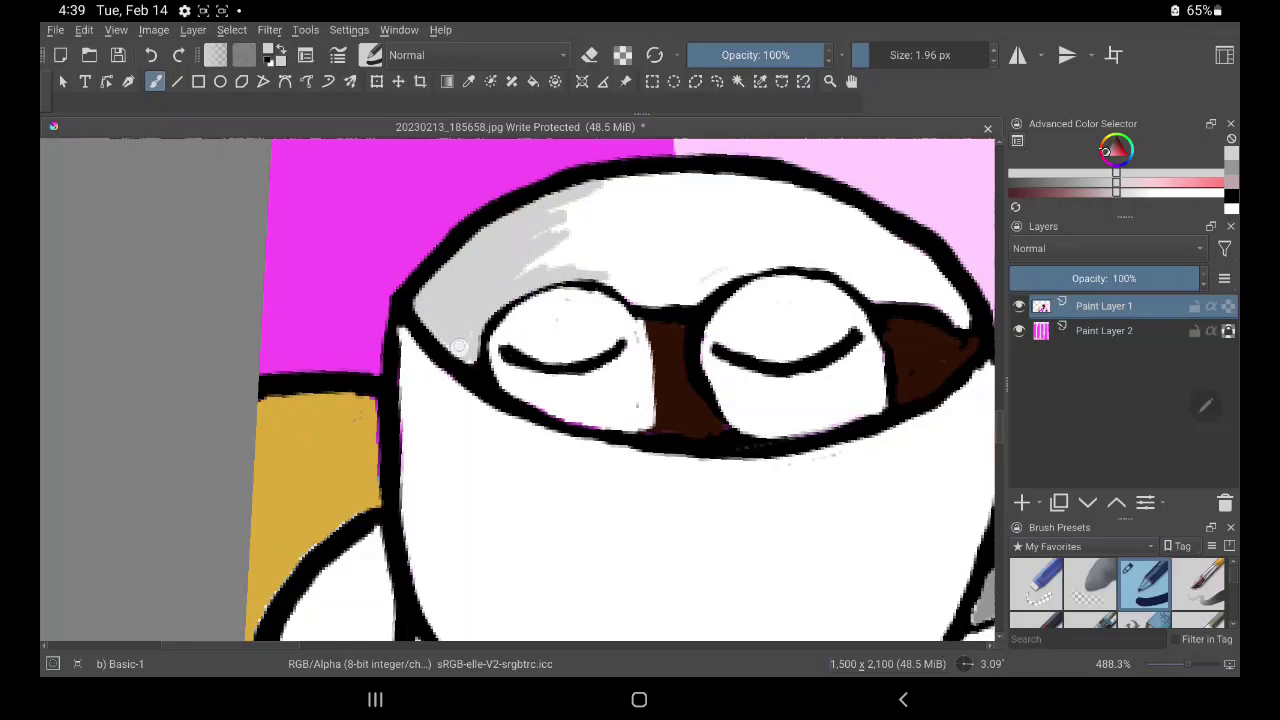
{"action": "mouse_move", "coordinate": [650, 286]}
{"action": "left_mouse_down"}
{"action": "mouse_move", "coordinate": [640, 298]}
{"action": "mouse_move", "coordinate": [697, 297]}
{"action": "mouse_move", "coordinate": [551, 261]}
{"action": "mouse_move", "coordinate": [529, 243]}
{"action": "mouse_move", "coordinate": [560, 209]}
{"action": "mouse_move", "coordinate": [651, 176]}
{"action": "mouse_move", "coordinate": [753, 178]}
{"action": "left_mouse_up"}
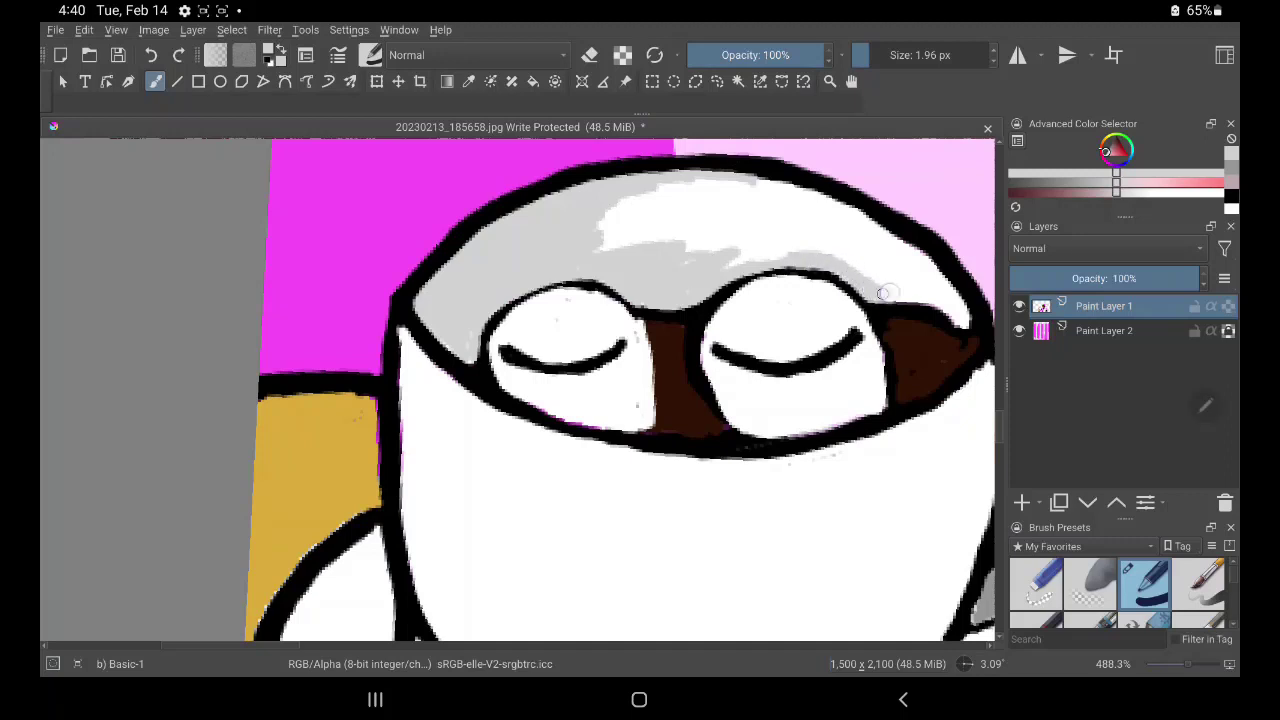
{"action": "mouse_move", "coordinate": [882, 293]}
{"action": "left_mouse_down"}
{"action": "mouse_move", "coordinate": [955, 315]}
{"action": "mouse_move", "coordinate": [891, 241]}
{"action": "left_mouse_up"}
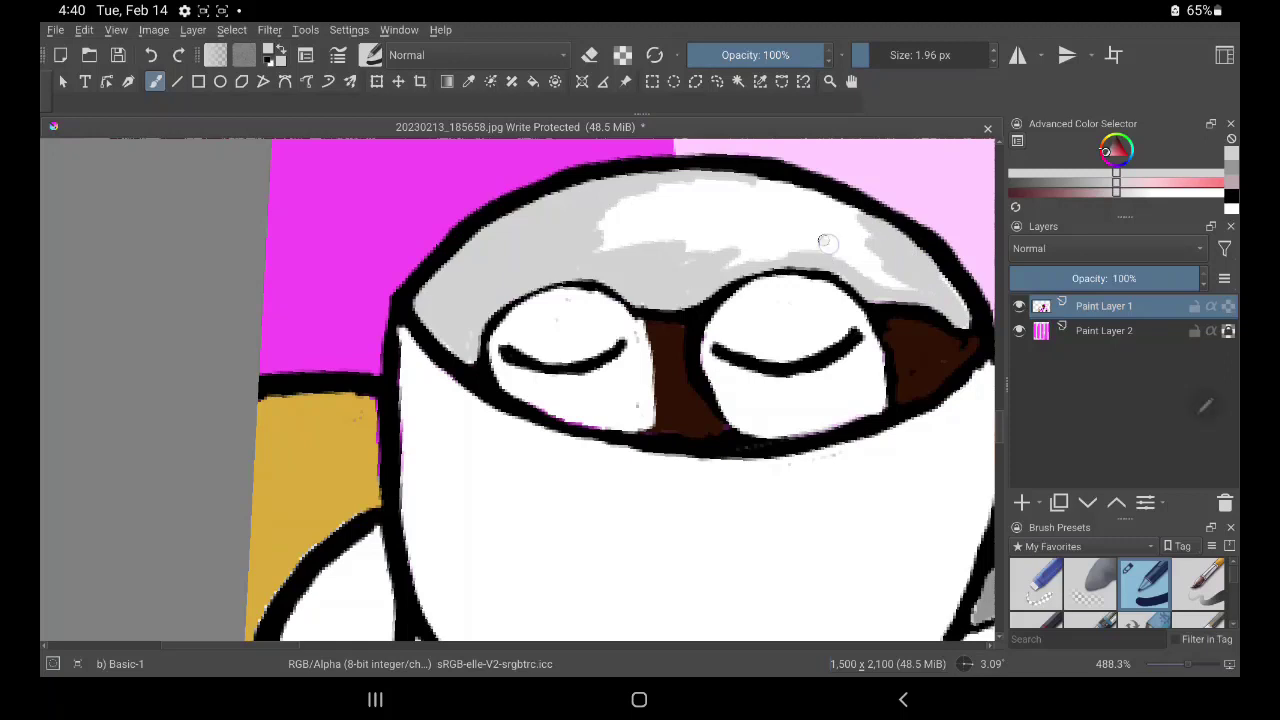
{"action": "mouse_move", "coordinate": [823, 242]}
{"action": "left_mouse_down"}
{"action": "mouse_move", "coordinate": [886, 271]}
{"action": "mouse_move", "coordinate": [845, 236]}
{"action": "mouse_move", "coordinate": [747, 252]}
{"action": "mouse_move", "coordinate": [788, 240]}
{"action": "mouse_move", "coordinate": [737, 223]}
{"action": "mouse_move", "coordinate": [680, 246]}
{"action": "mouse_move", "coordinate": [626, 208]}
{"action": "mouse_move", "coordinate": [597, 230]}
{"action": "left_mouse_up"}
{"action": "mouse_move", "coordinate": [743, 180]}
{"action": "left_mouse_down"}
{"action": "mouse_move", "coordinate": [700, 211]}
{"action": "mouse_move", "coordinate": [815, 228]}
{"action": "mouse_move", "coordinate": [820, 214]}
{"action": "mouse_move", "coordinate": [680, 183]}
{"action": "mouse_move", "coordinate": [800, 200]}
{"action": "mouse_move", "coordinate": [885, 240]}
{"action": "mouse_move", "coordinate": [766, 200]}
{"action": "mouse_move", "coordinate": [794, 180]}
{"action": "mouse_move", "coordinate": [727, 178]}
{"action": "left_mouse_up"}
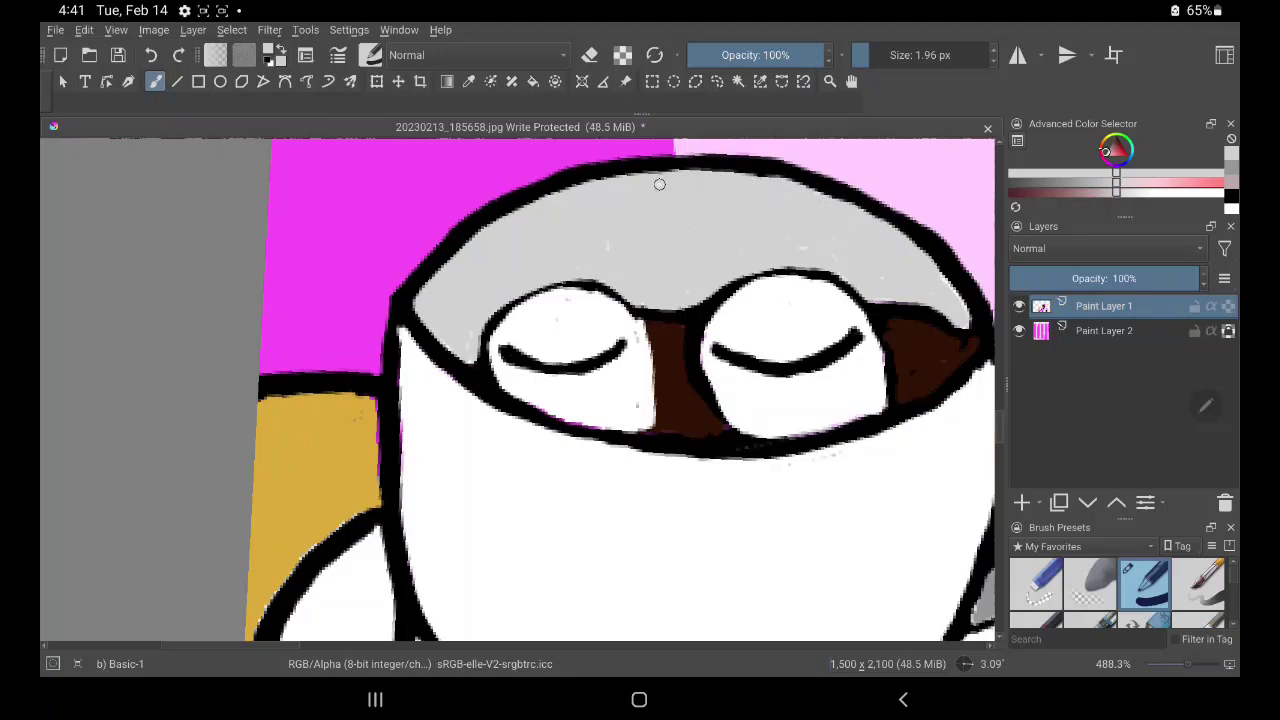
{"action": "scroll", "coordinate": [672, 596], "scroll_direction": "down", "scroll_amount": 5}
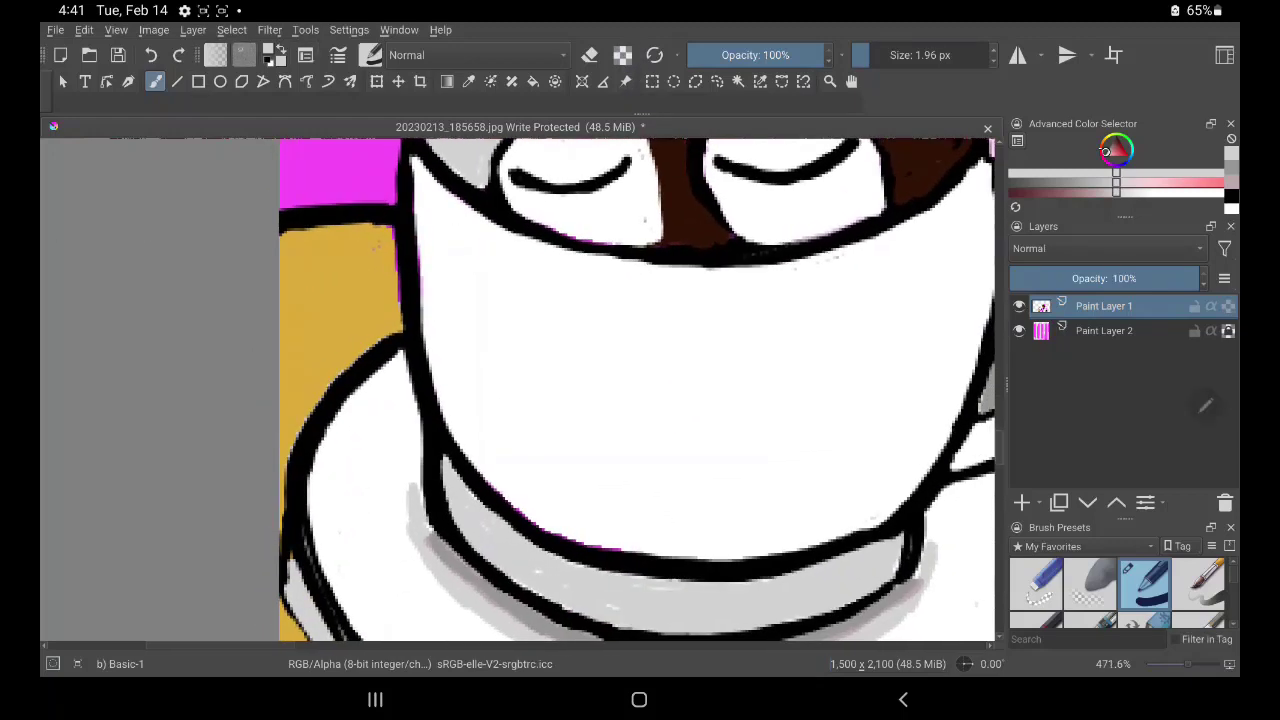
Sample a grey from the rim and paint a darker shadow along the left inner rim
{"action": "key", "text": "p"}
{"action": "left_click", "coordinate": [525, 605]}
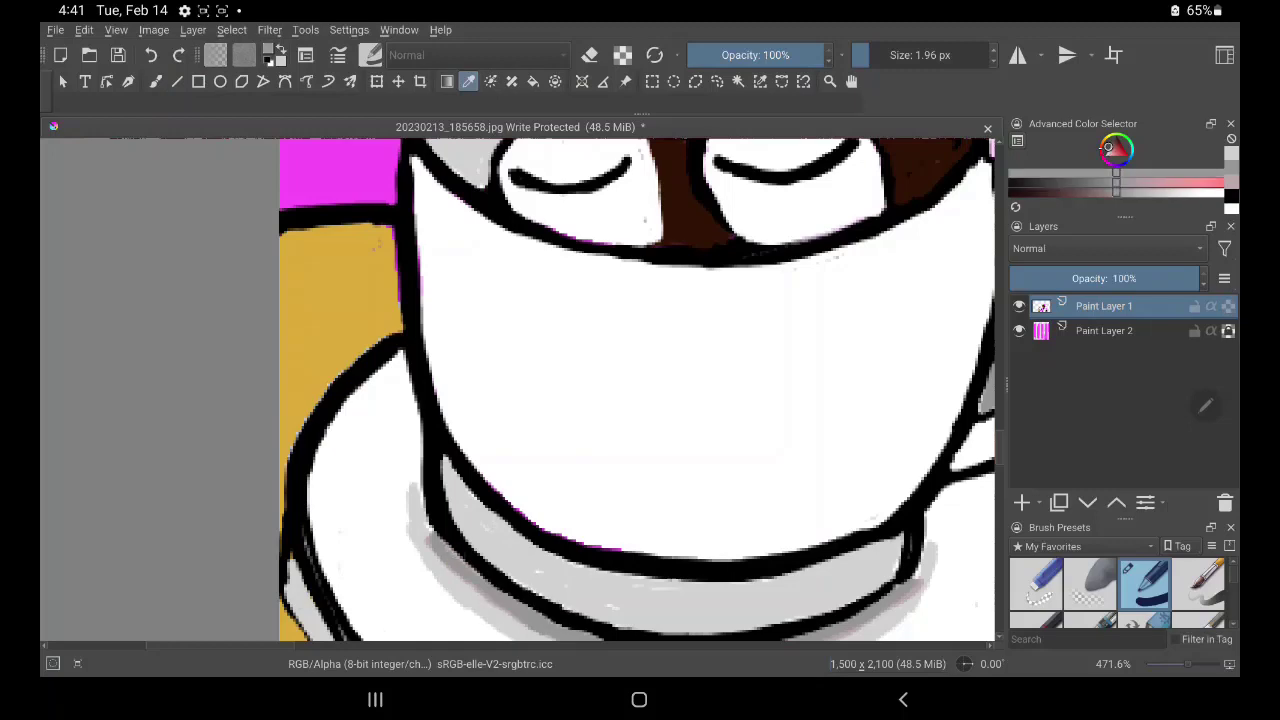
{"action": "key", "text": "b"}
{"action": "scroll", "coordinate": [660, 390], "scroll_direction": "up", "scroll_amount": 2}
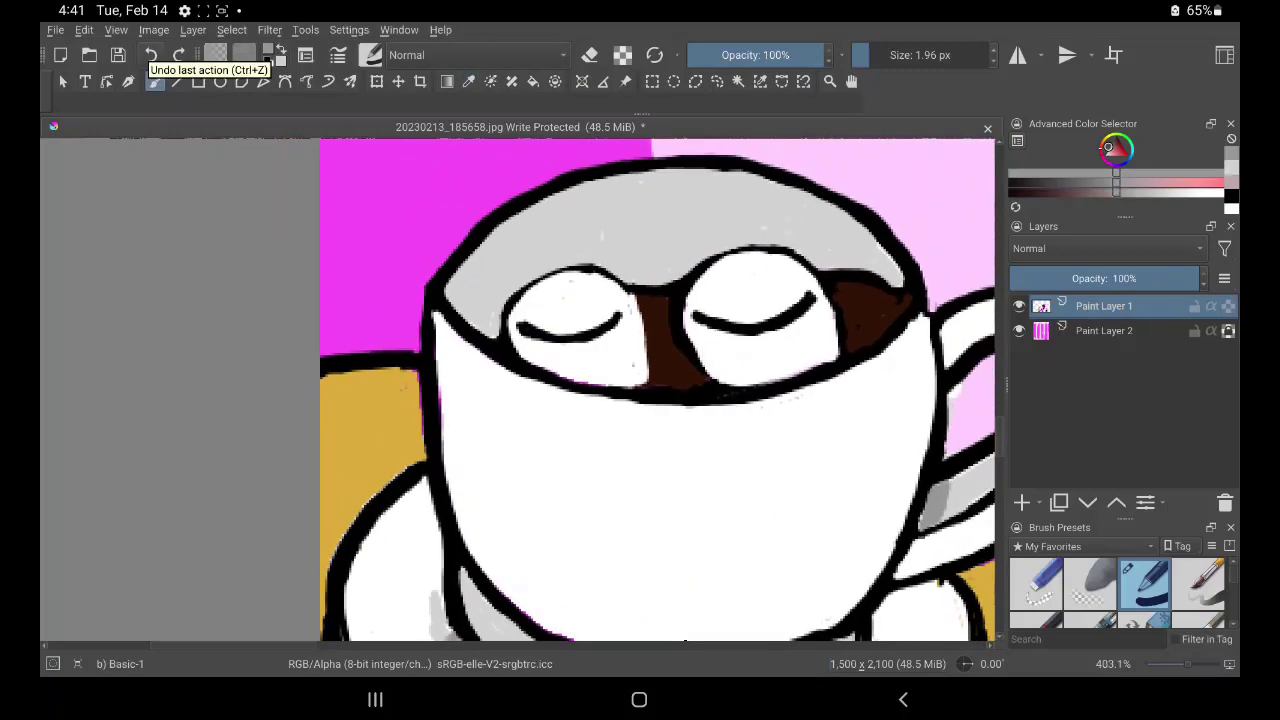
{"action": "left_click_drag", "start_coordinate": [497, 304], "coordinate": [489, 318]}
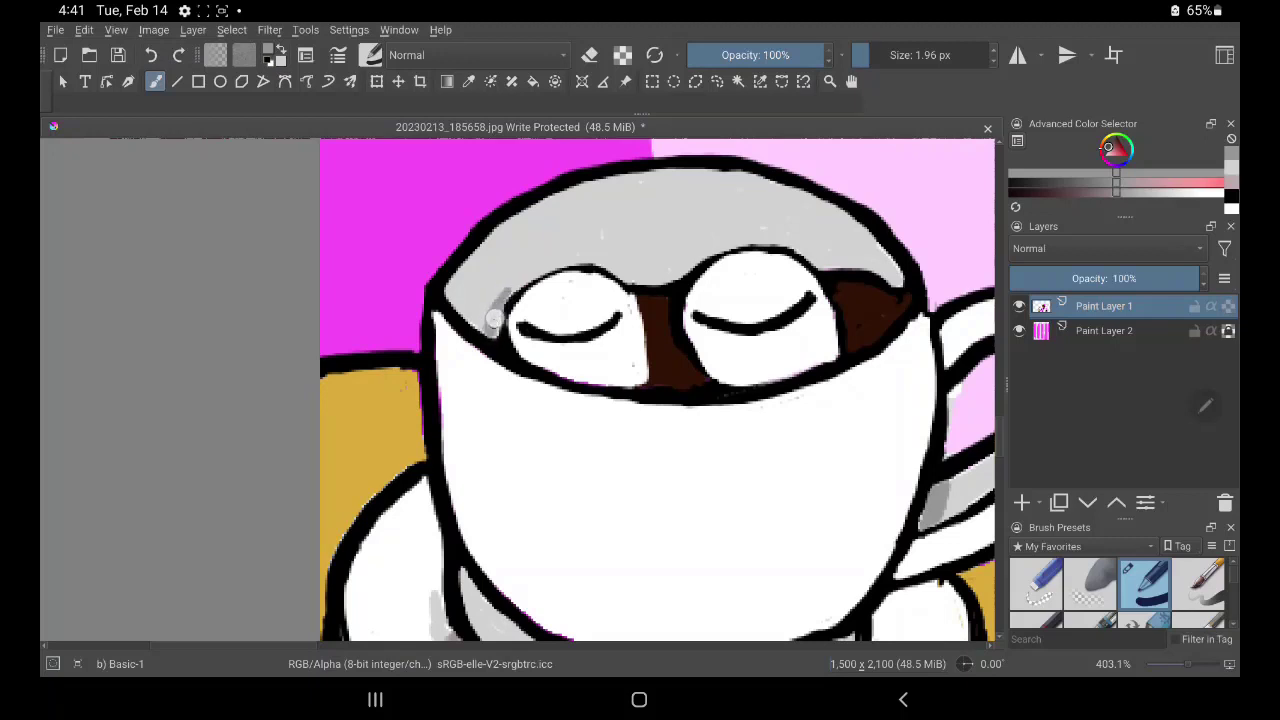
{"action": "mouse_move", "coordinate": [503, 298]}
{"action": "left_mouse_down"}
{"action": "mouse_move", "coordinate": [576, 254]}
{"action": "mouse_move", "coordinate": [620, 268]}
{"action": "left_mouse_up"}
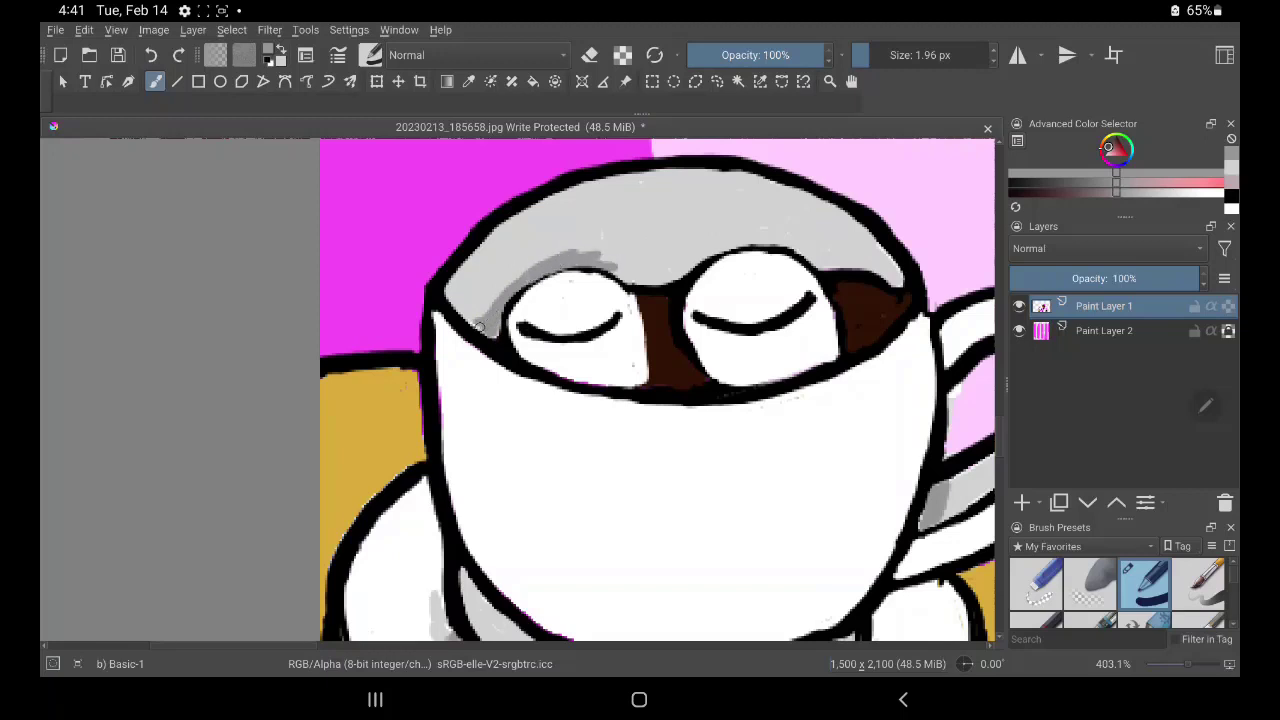
{"action": "mouse_move", "coordinate": [478, 326]}
{"action": "left_mouse_down"}
{"action": "mouse_move", "coordinate": [516, 288]}
{"action": "mouse_move", "coordinate": [602, 249]}
{"action": "left_mouse_up"}
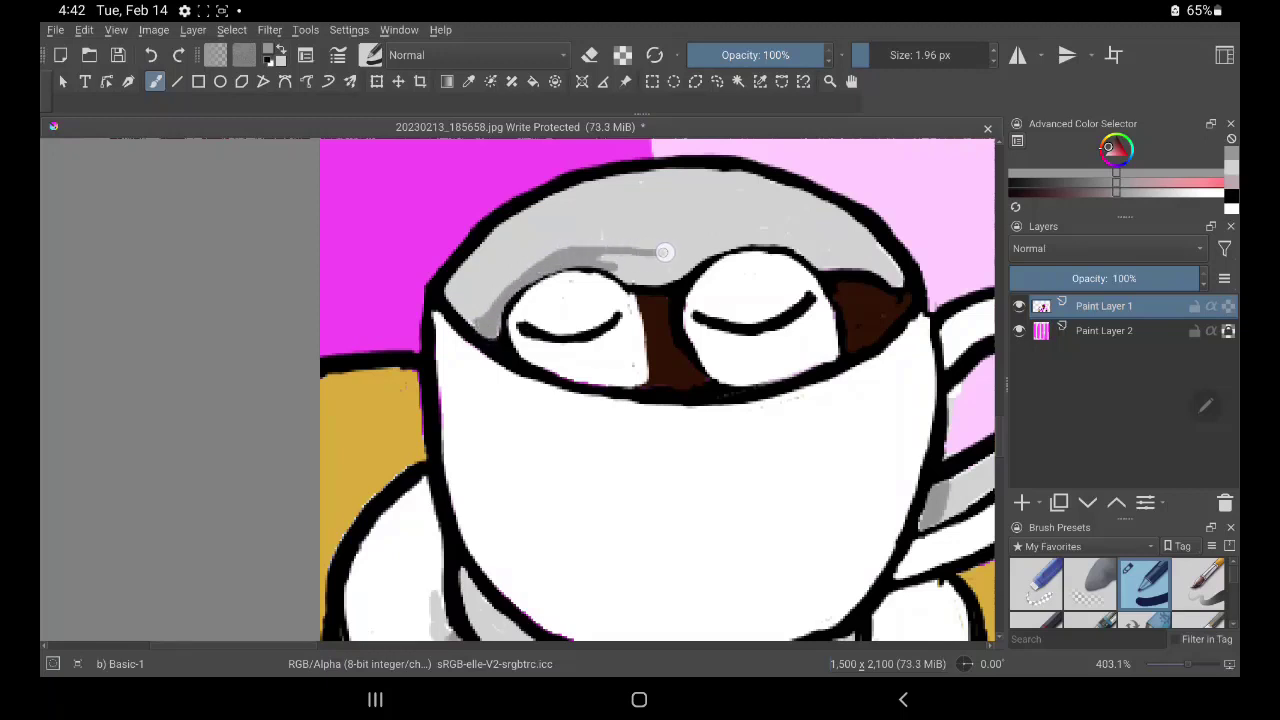
Extend the dark shadow over the right eye to the rim's end and blend in light grey
{"action": "mouse_move", "coordinate": [689, 258]}
{"action": "left_mouse_down"}
{"action": "mouse_move", "coordinate": [640, 276]}
{"action": "mouse_move", "coordinate": [730, 240]}
{"action": "mouse_move", "coordinate": [615, 264]}
{"action": "mouse_move", "coordinate": [651, 264]}
{"action": "left_mouse_up"}
{"action": "left_click_drag", "start_coordinate": [689, 249], "coordinate": [754, 240]}
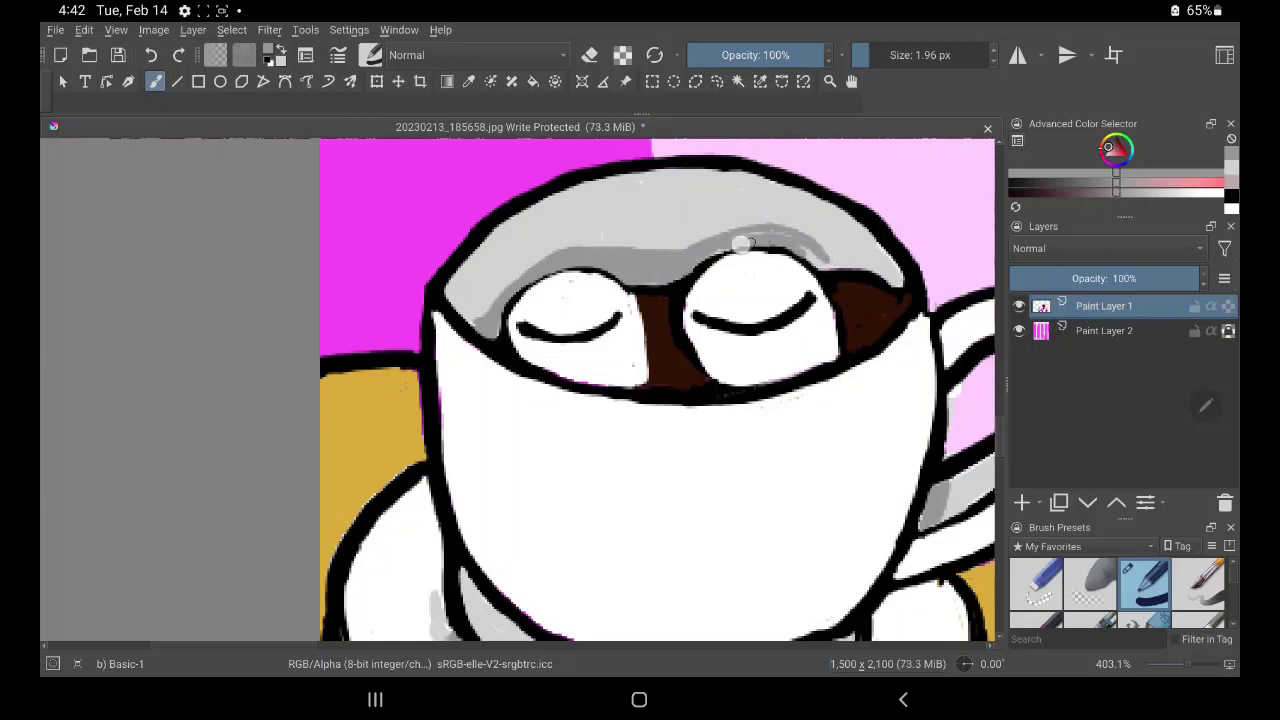
{"action": "left_click_drag", "start_coordinate": [825, 262], "coordinate": [904, 282]}
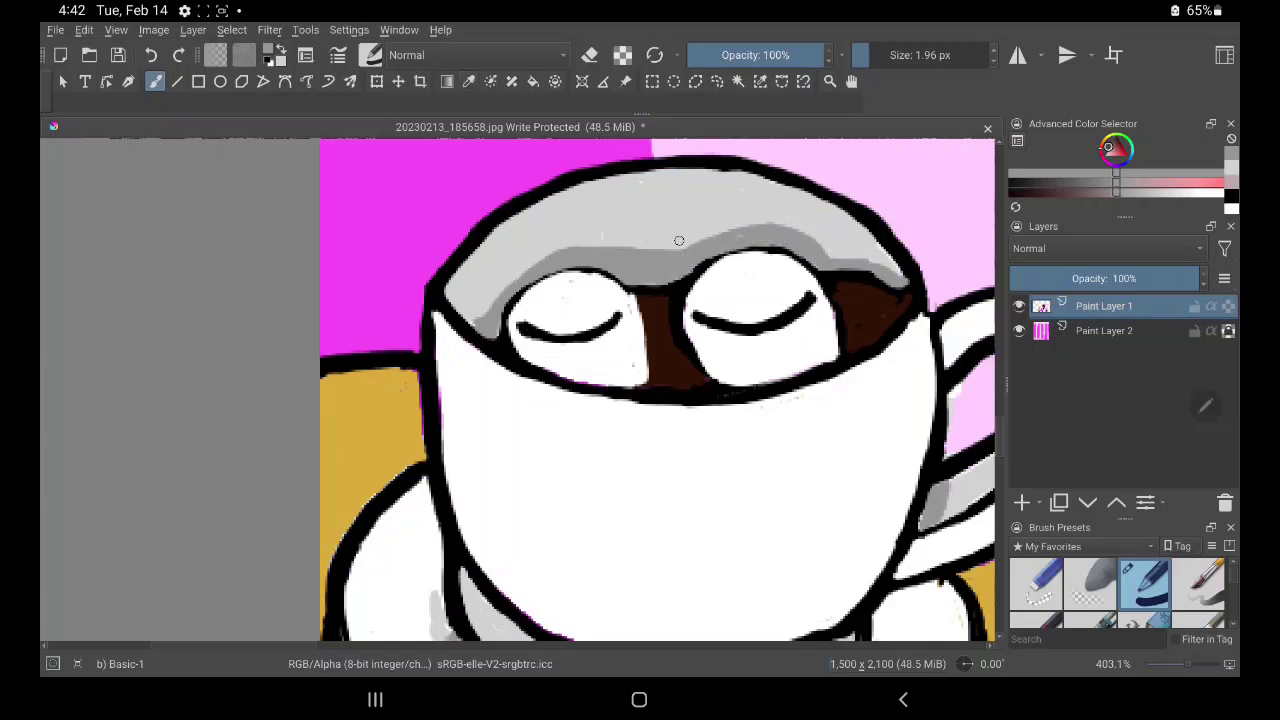
{"action": "left_click", "coordinate": [679, 241], "text": "ctrl"}
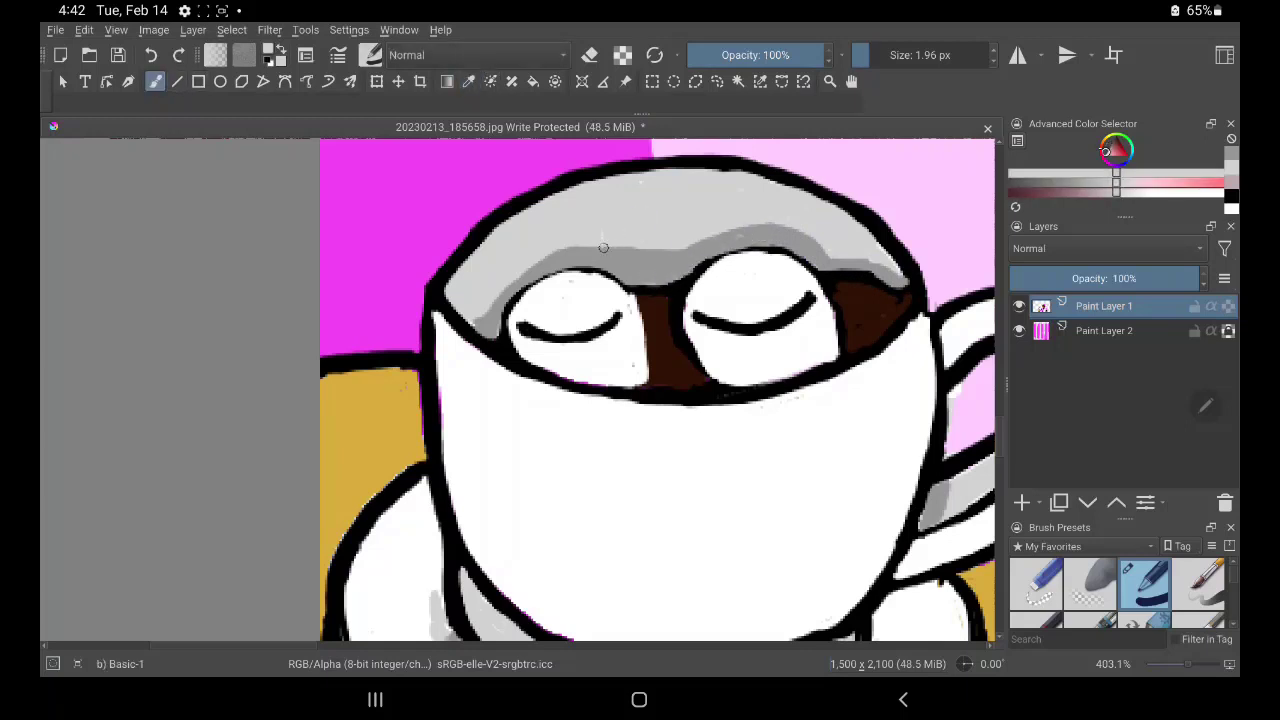
{"action": "left_click_drag", "start_coordinate": [614, 251], "coordinate": [692, 240]}
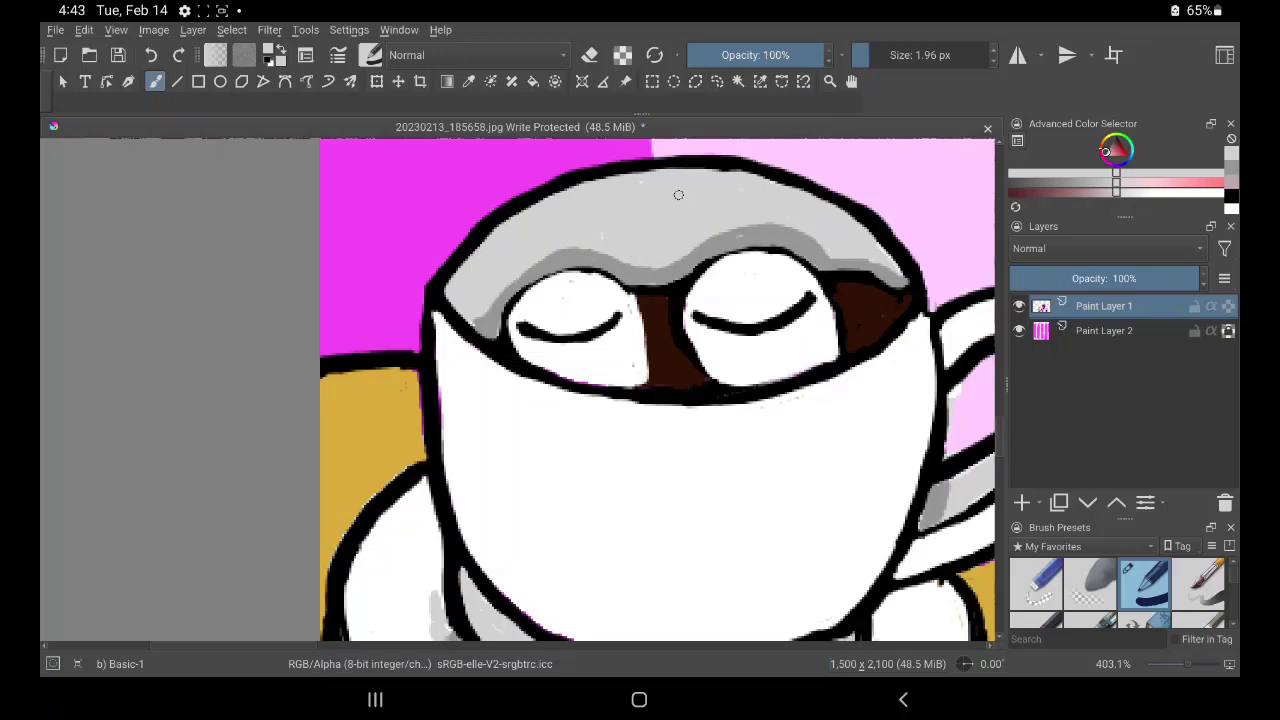
{"action": "left_click", "coordinate": [468, 81]}
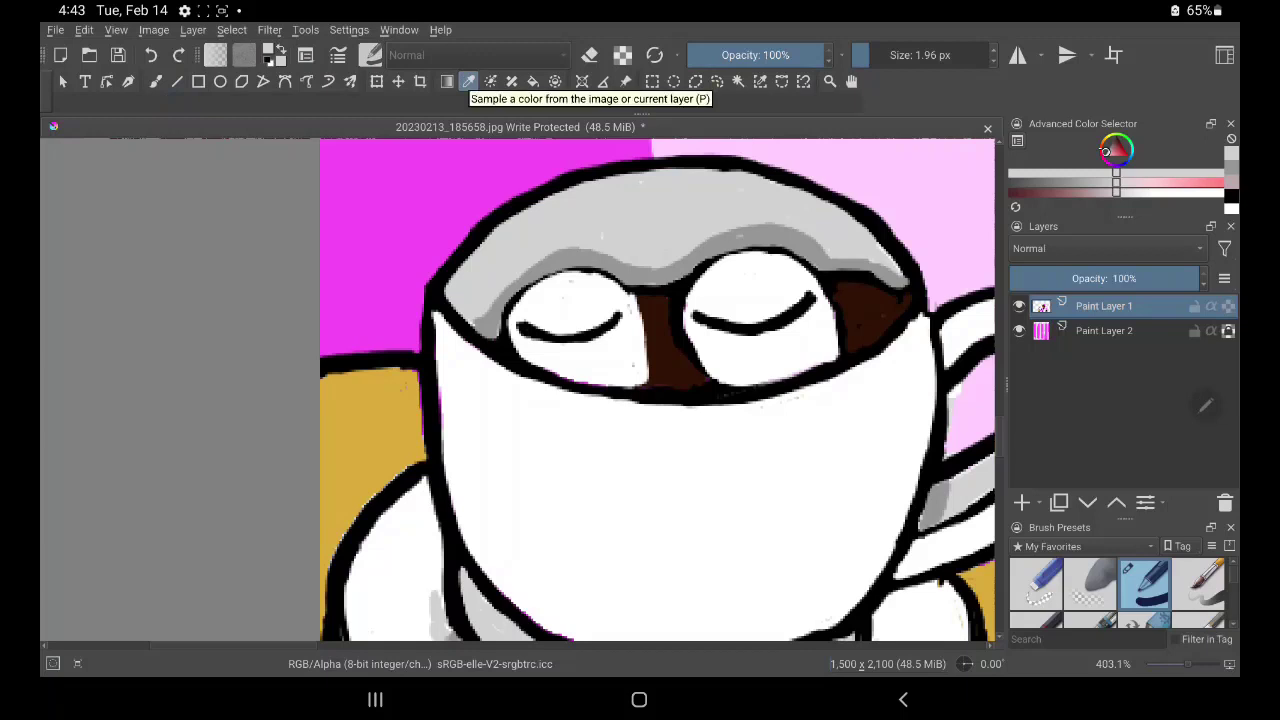
Shade the tops of the right and left closed eyes in light grey
{"action": "key", "text": "b"}
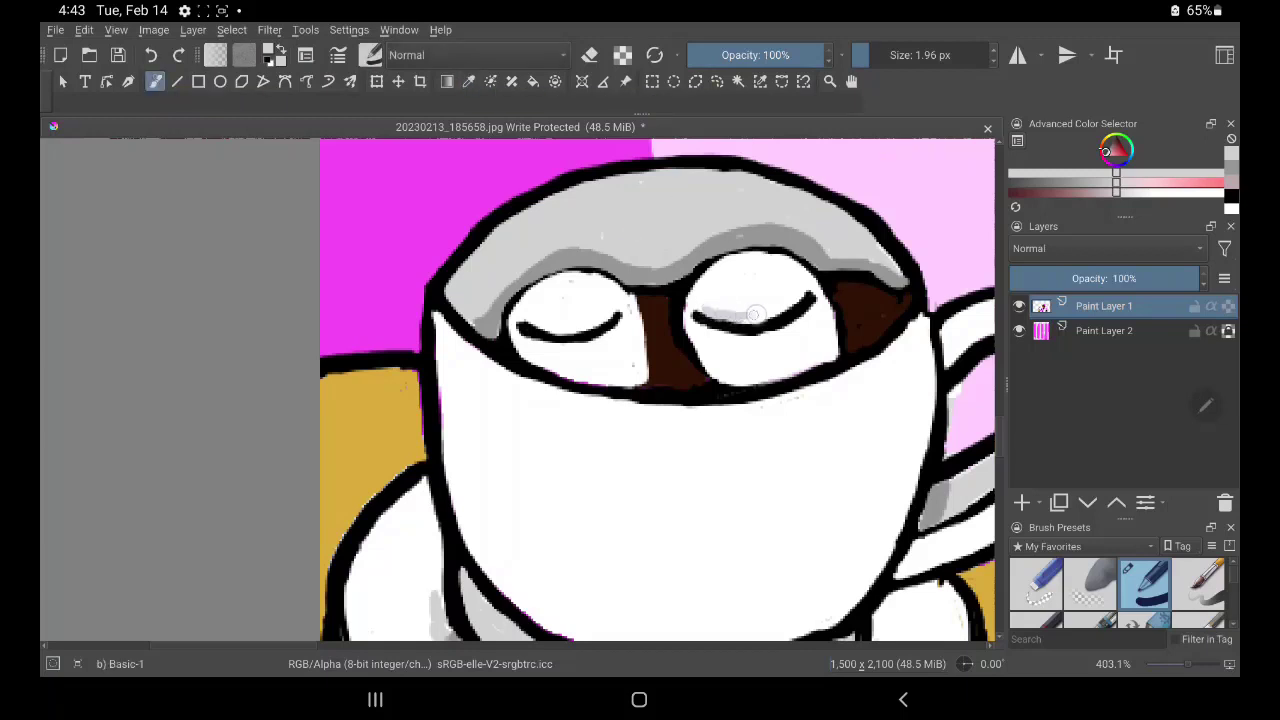
{"action": "left_click_drag", "start_coordinate": [702, 312], "coordinate": [810, 297]}
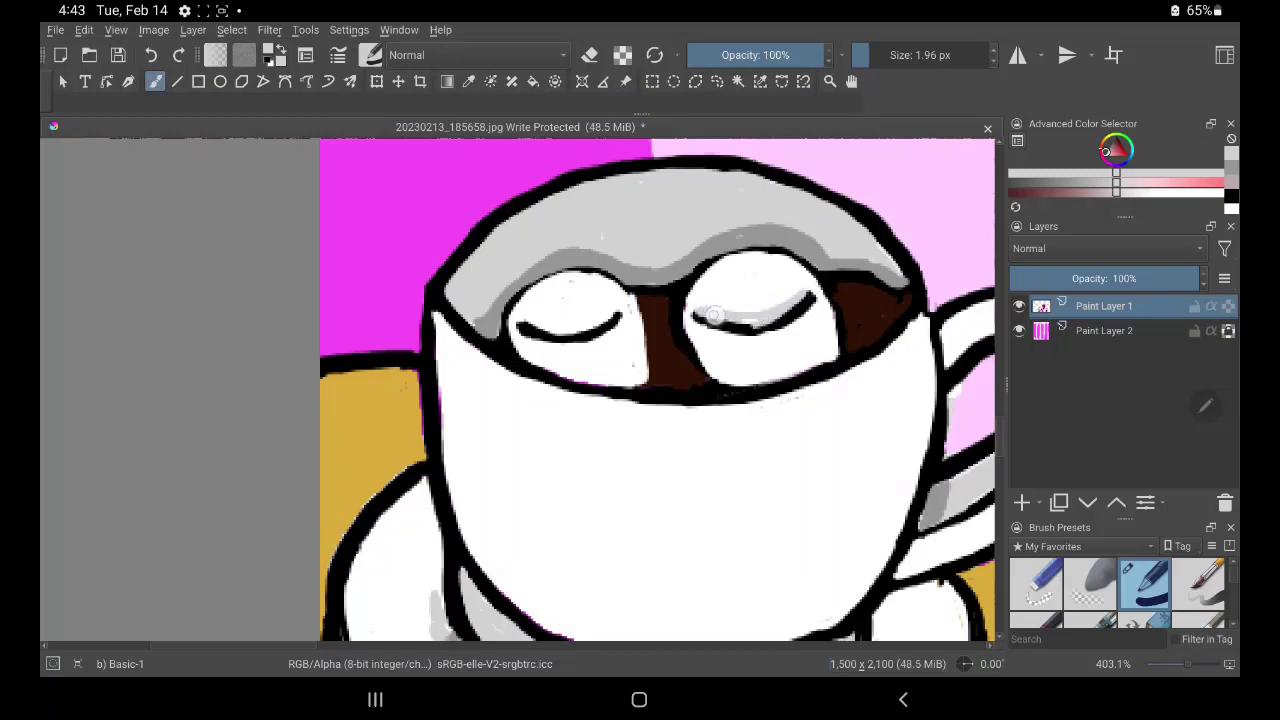
{"action": "left_click_drag", "start_coordinate": [714, 316], "coordinate": [790, 304]}
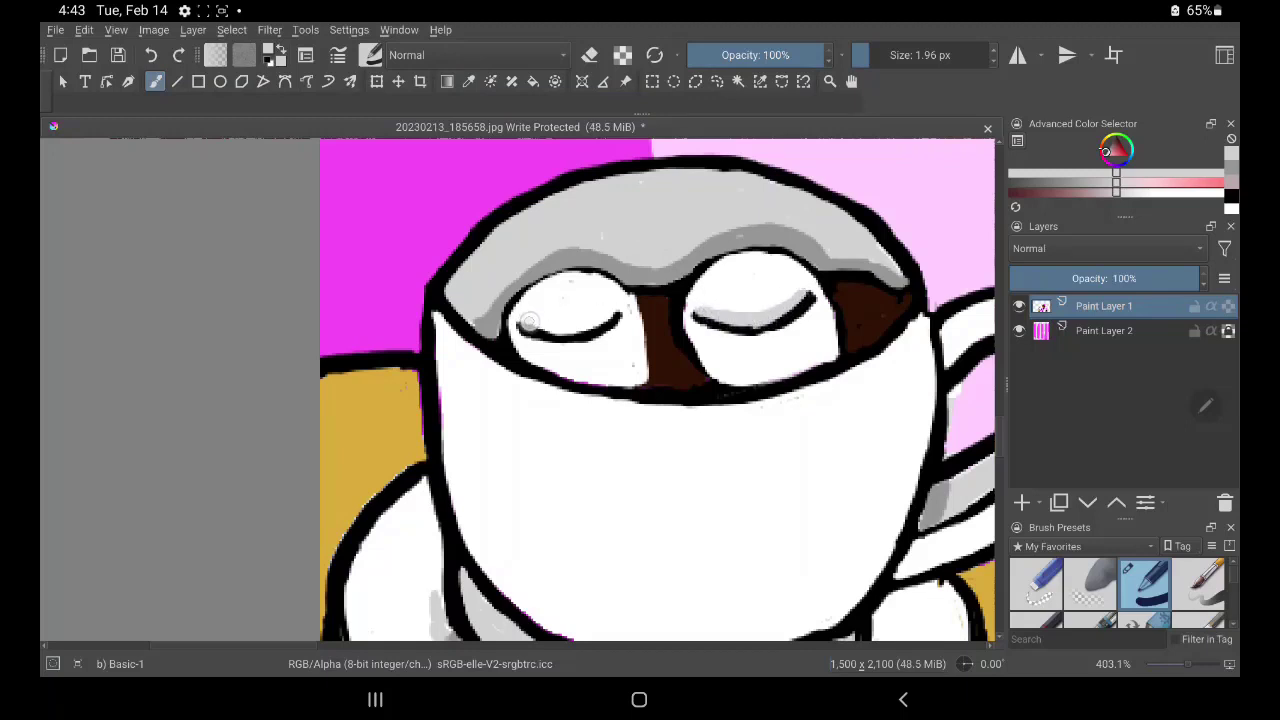
{"action": "left_click_drag", "start_coordinate": [528, 322], "coordinate": [584, 330]}
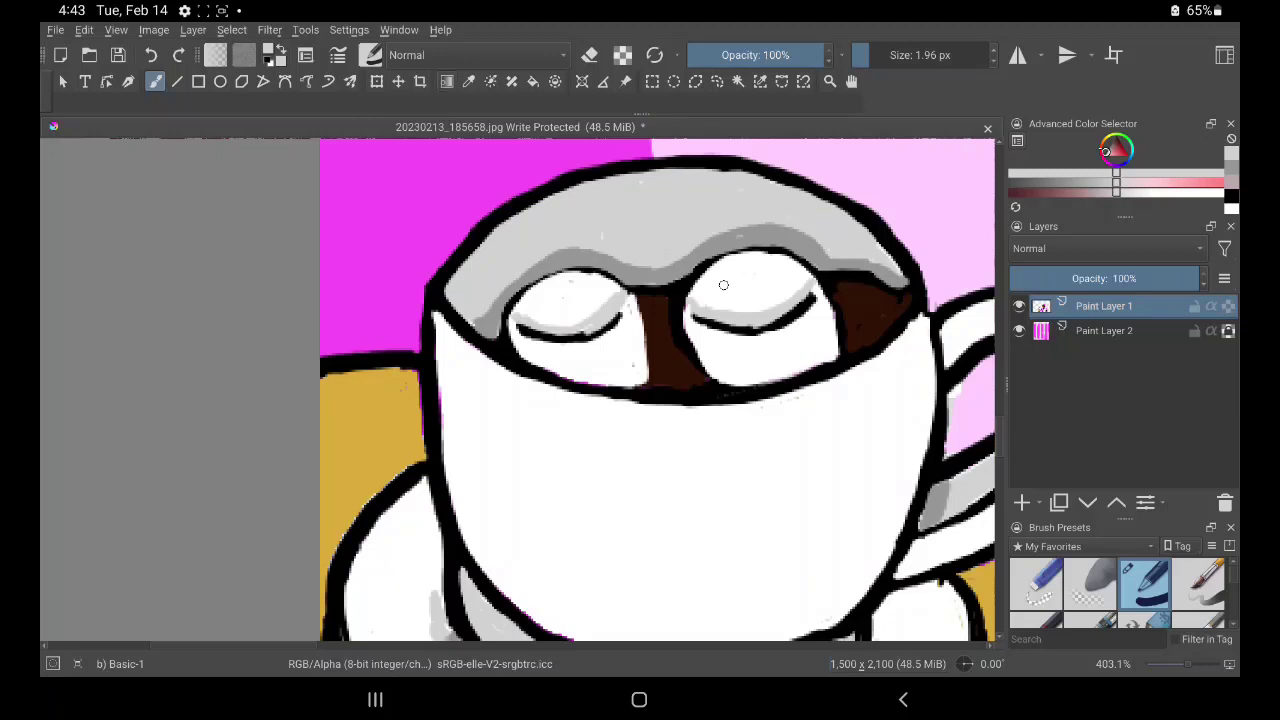
Paint white along the cup's inner left edge and the line under the left eye
{"action": "left_click", "coordinate": [468, 81]}
{"action": "left_click", "coordinate": [155, 81]}
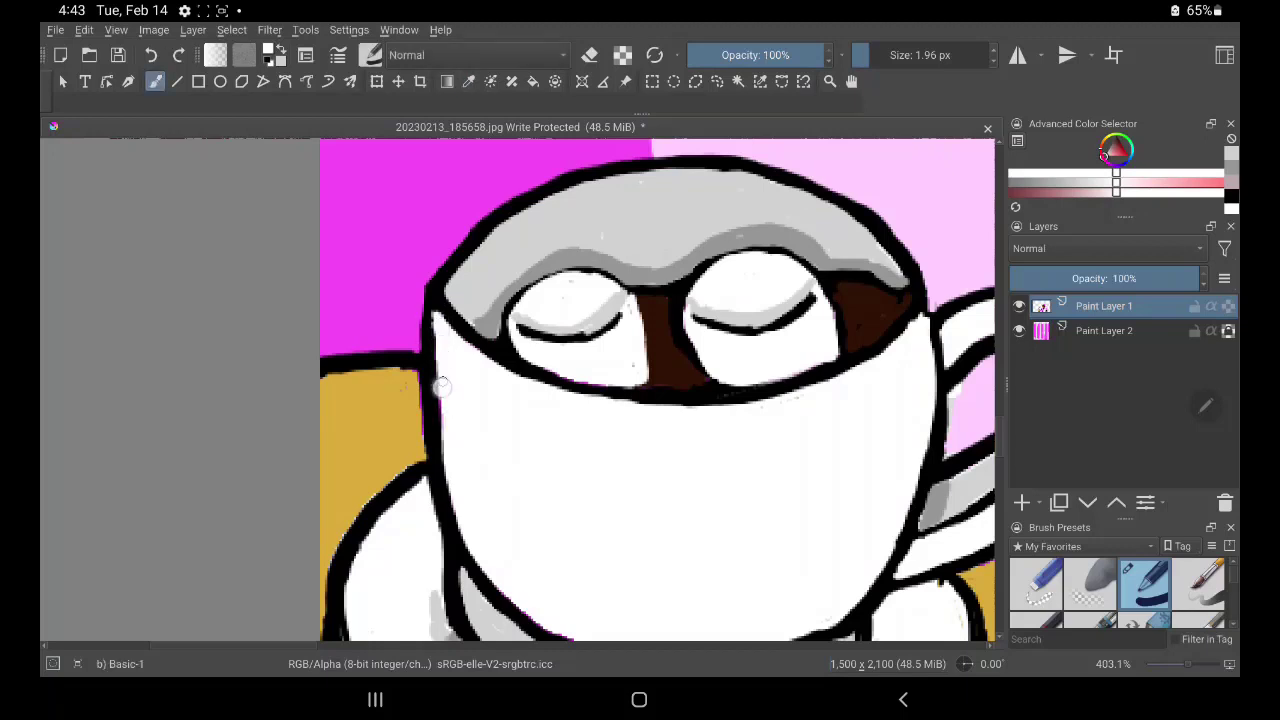
{"action": "left_click_drag", "start_coordinate": [441, 386], "coordinate": [444, 460]}
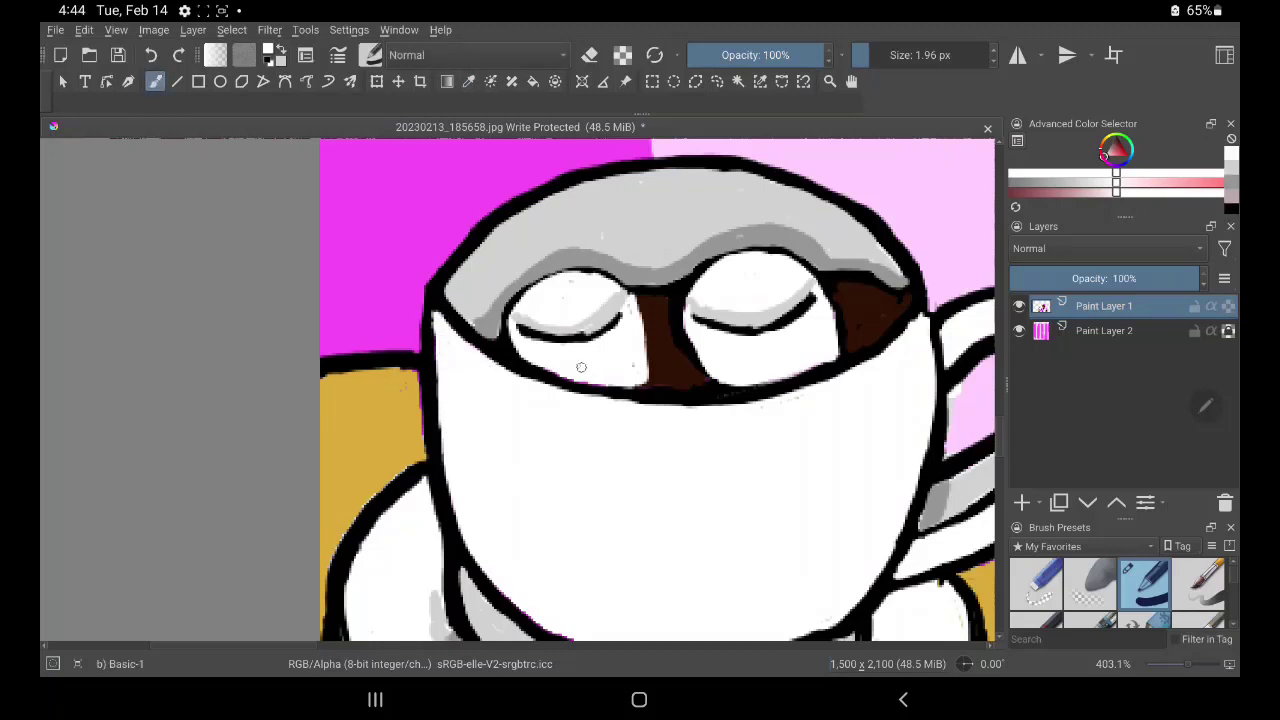
{"action": "left_click_drag", "start_coordinate": [586, 380], "coordinate": [532, 360]}
{"action": "key", "text": "p"}
{"action": "left_click", "coordinate": [370, 430]}
{"action": "left_click", "coordinate": [589, 203]}
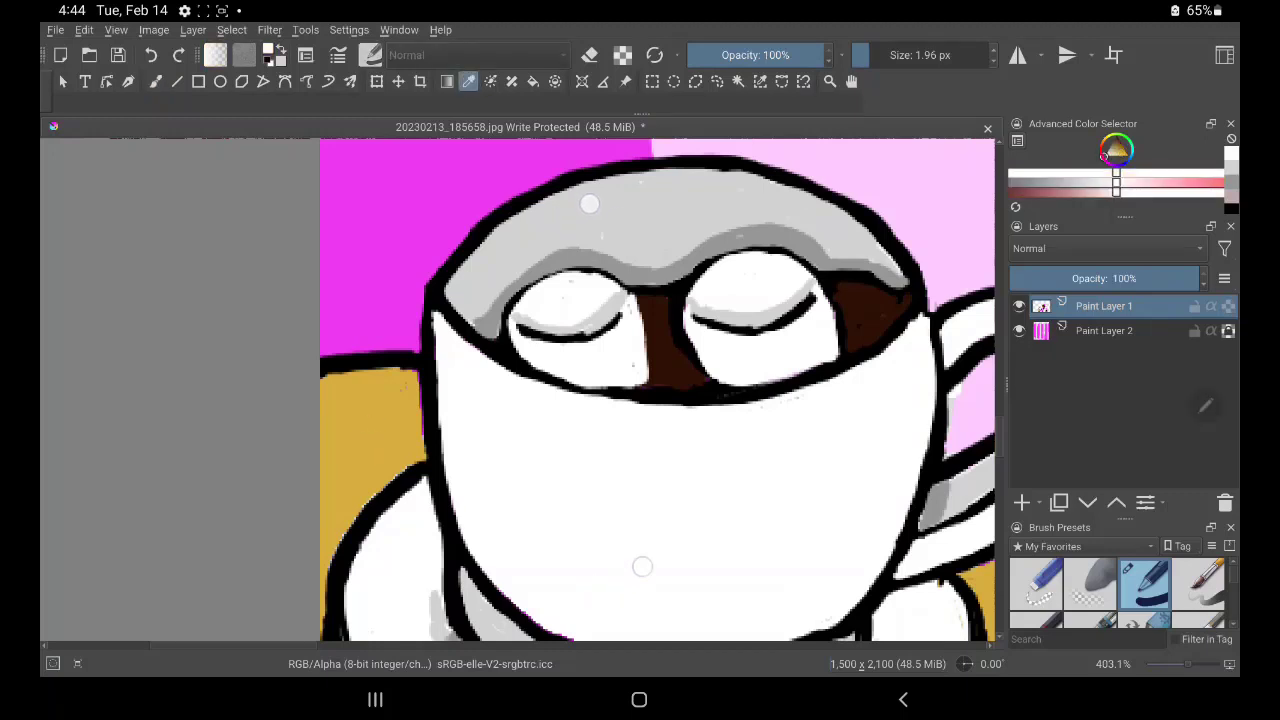
{"action": "mouse_move", "coordinate": [601, 573]}
{"action": "left_mouse_down"}
{"action": "mouse_move", "coordinate": [808, 480]}
{"action": "mouse_move", "coordinate": [771, 535]}
{"action": "left_mouse_up"}
Undo a stray white stroke and repaint the side table area beside the cup in gold
{"action": "key", "text": "b"}
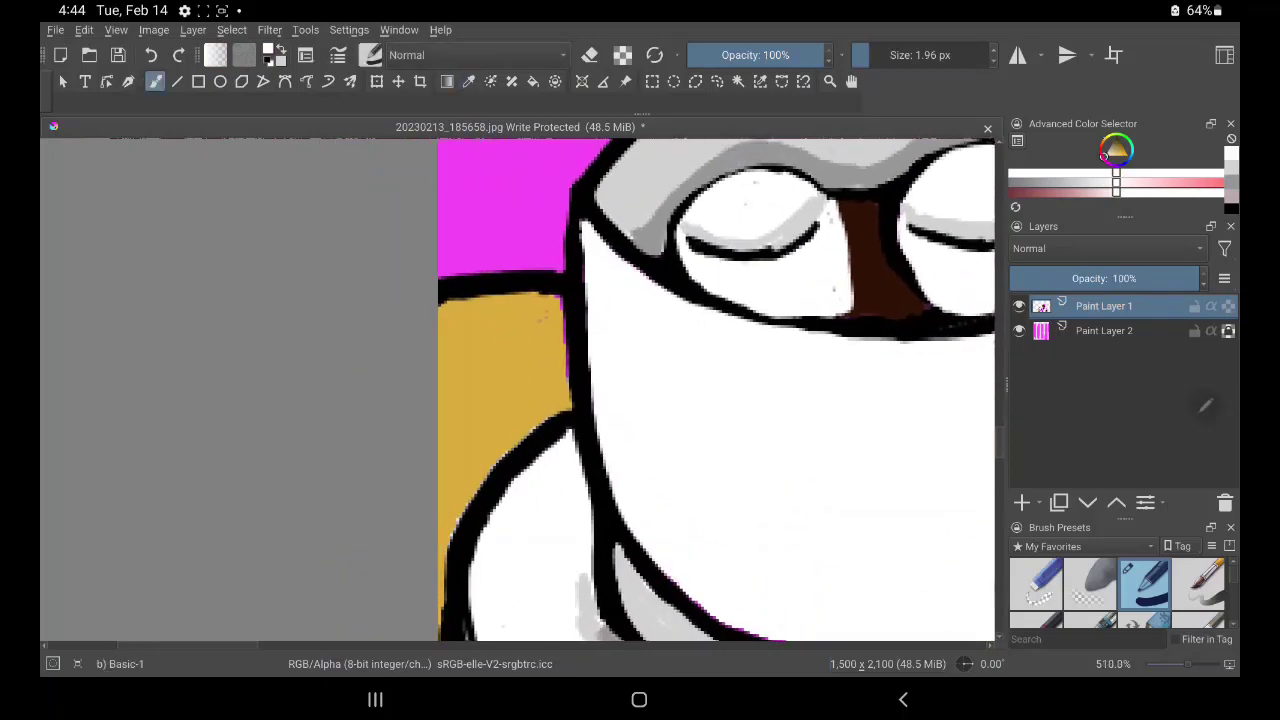
{"action": "left_click_drag", "start_coordinate": [452, 510], "coordinate": [494, 445]}
{"action": "key", "text": "ctrl+z"}
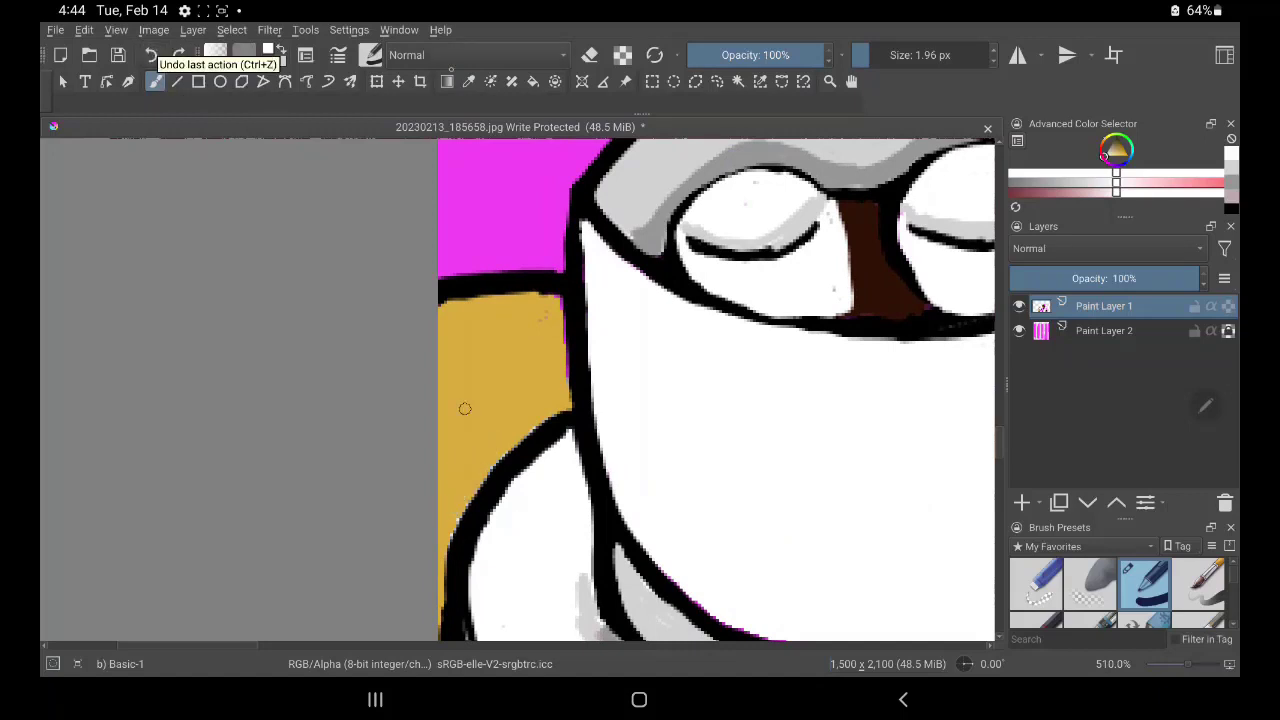
{"action": "left_click", "coordinate": [469, 81]}
{"action": "left_click", "coordinate": [484, 399]}
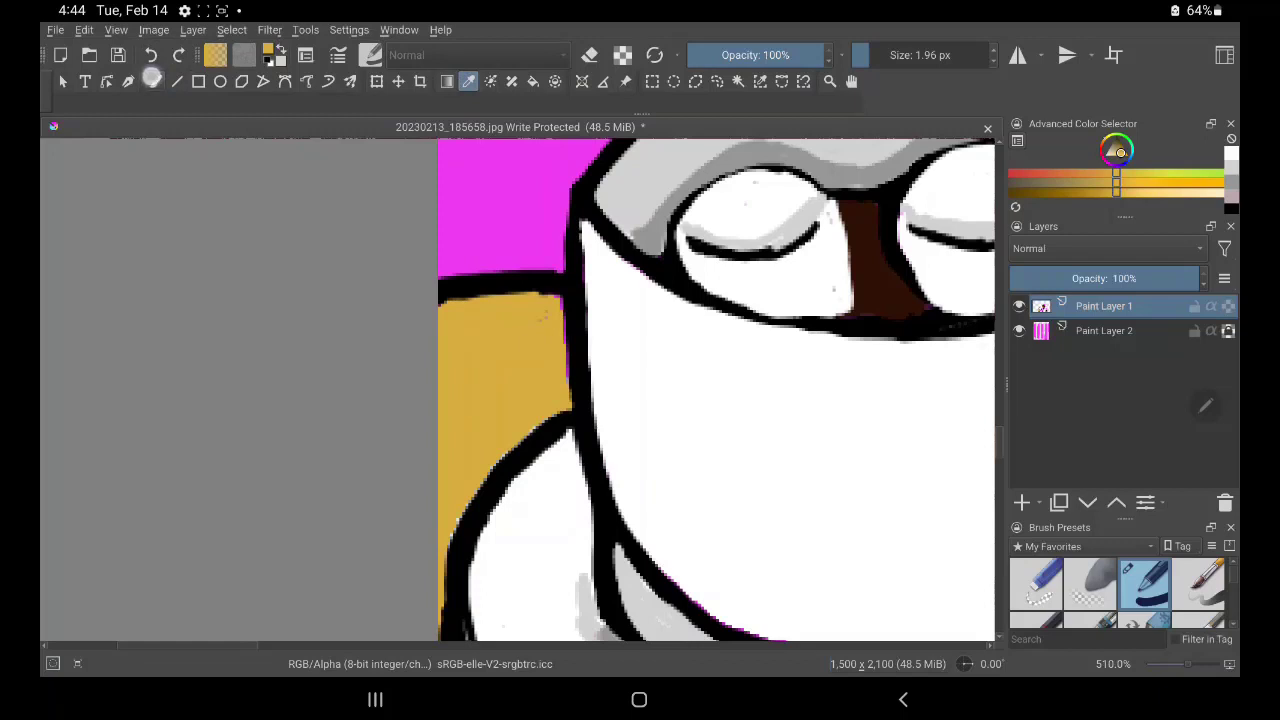
{"action": "left_click", "coordinate": [153, 80]}
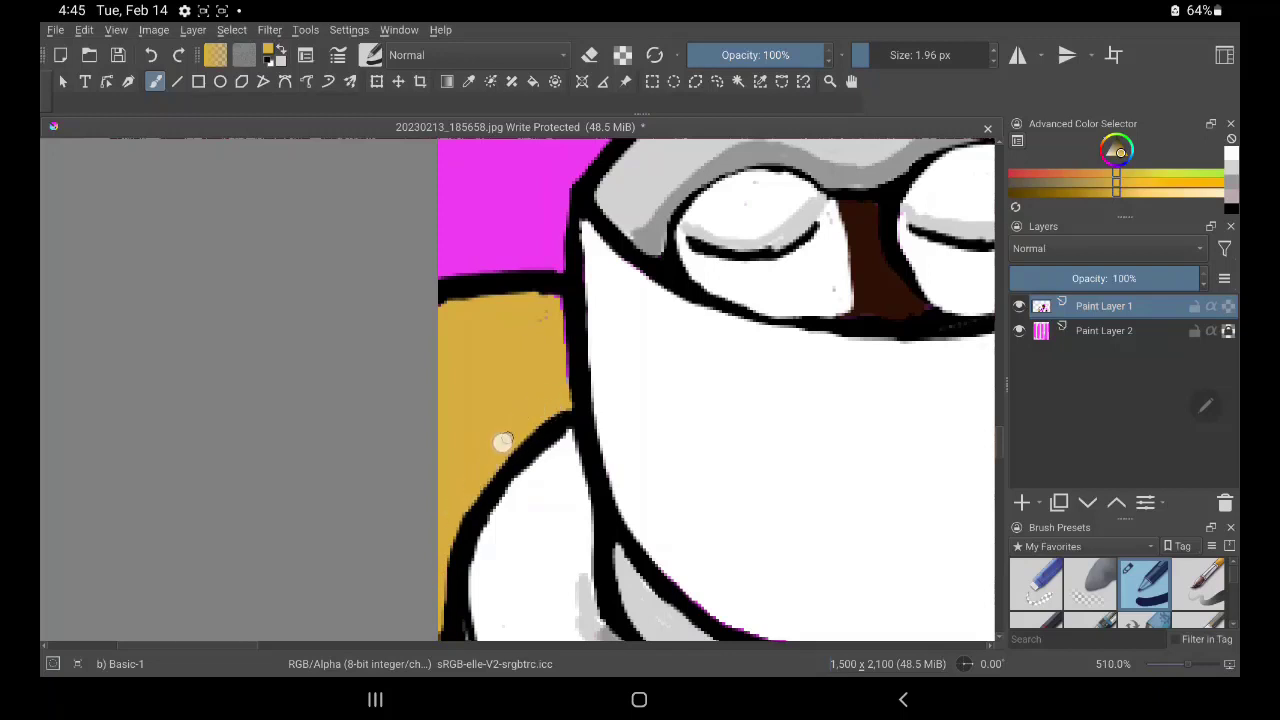
{"action": "left_click_drag", "start_coordinate": [503, 440], "coordinate": [549, 342]}
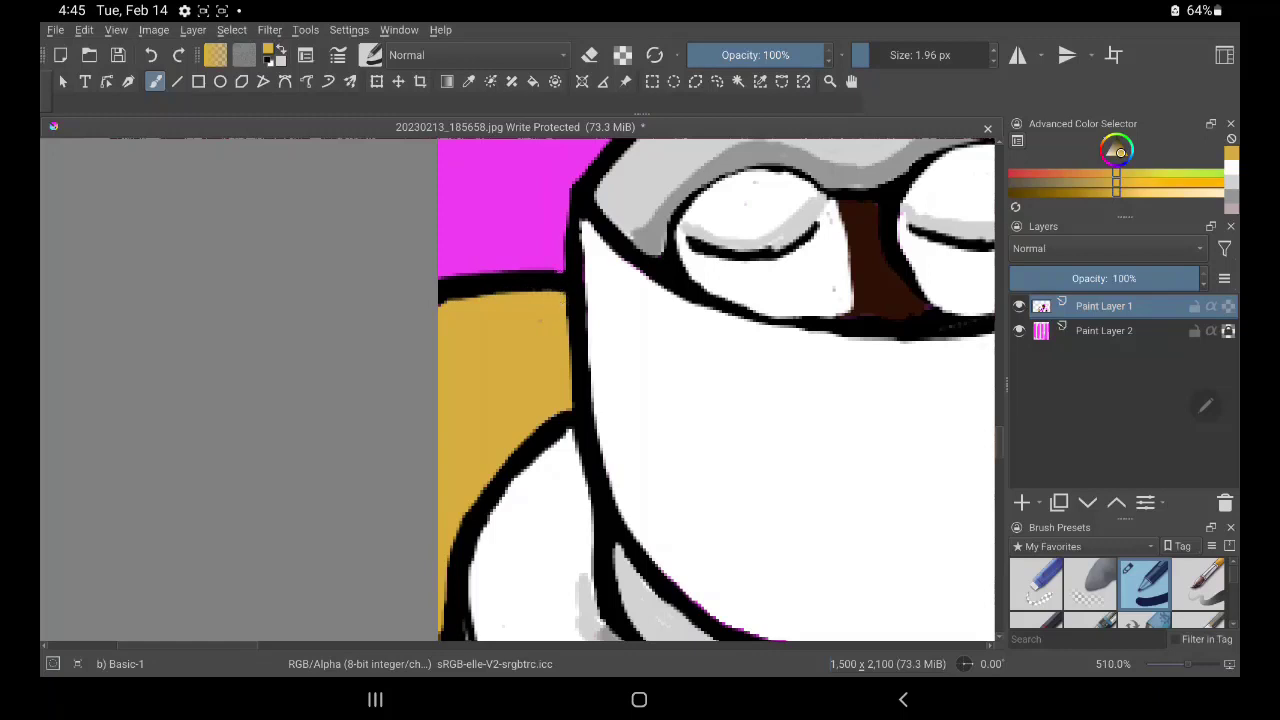
Shade the side table's right edge and lower diagonal edge in darker gold
{"action": "left_click", "coordinate": [552, 305], "text": "ctrl"}
{"action": "mouse_move", "coordinate": [550, 299]}
{"action": "left_mouse_down"}
{"action": "mouse_move", "coordinate": [520, 424]}
{"action": "mouse_move", "coordinate": [500, 428]}
{"action": "mouse_move", "coordinate": [542, 305]}
{"action": "mouse_move", "coordinate": [557, 383]}
{"action": "mouse_move", "coordinate": [551, 291]}
{"action": "mouse_move", "coordinate": [562, 384]}
{"action": "mouse_move", "coordinate": [494, 457]}
{"action": "mouse_move", "coordinate": [558, 403]}
{"action": "mouse_move", "coordinate": [446, 537]}
{"action": "left_mouse_up"}
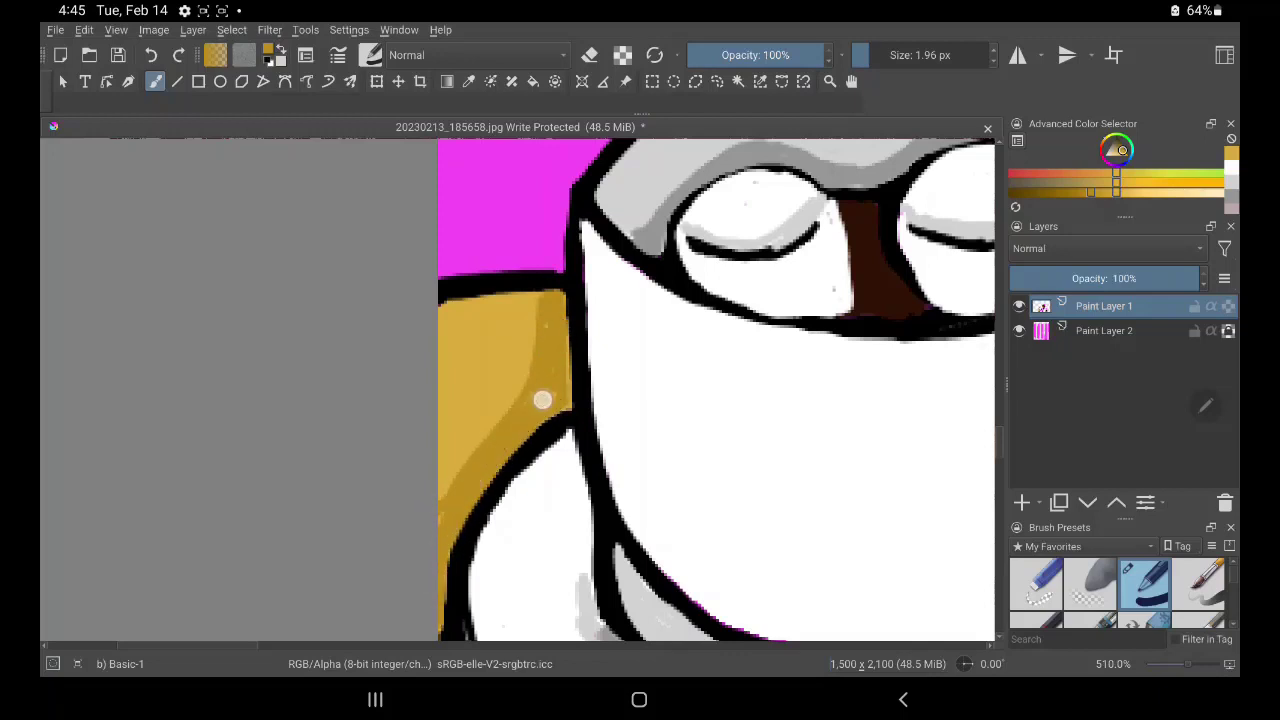
{"action": "left_click_drag", "start_coordinate": [561, 386], "coordinate": [560, 305]}
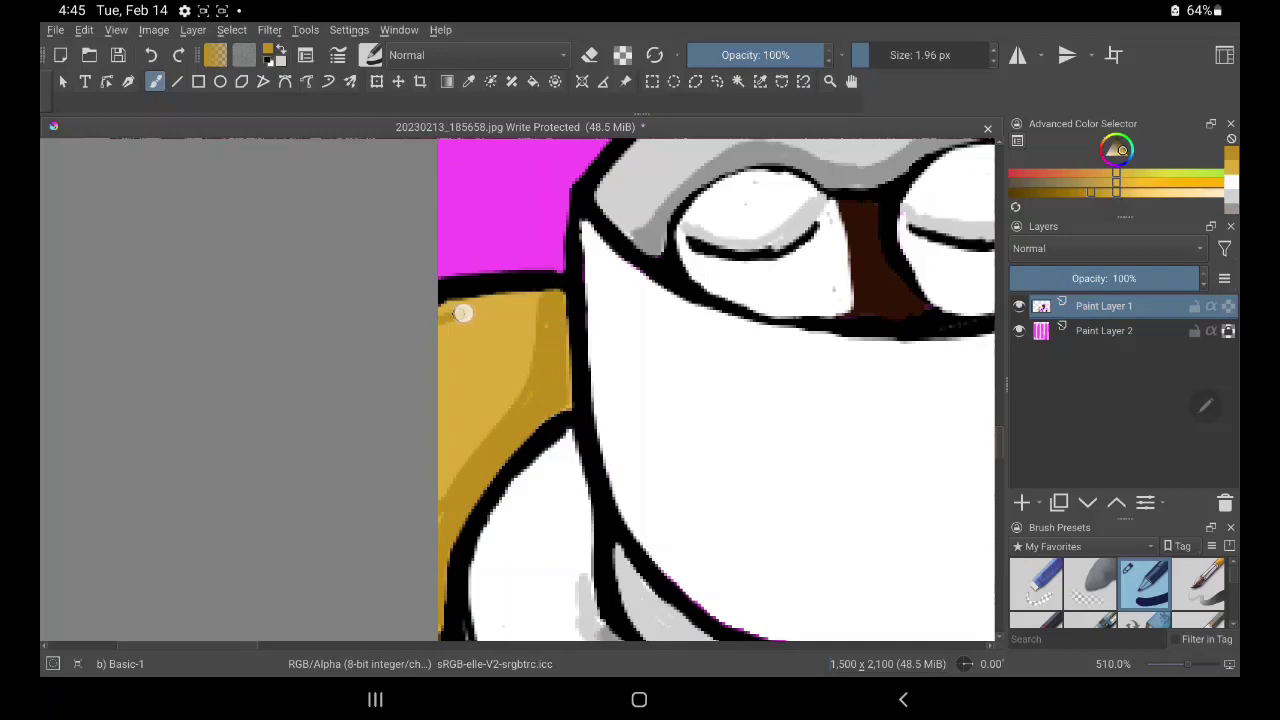
{"action": "mouse_move", "coordinate": [462, 313]}
{"action": "left_mouse_down"}
{"action": "mouse_move", "coordinate": [529, 320]}
{"action": "mouse_move", "coordinate": [491, 297]}
{"action": "mouse_move", "coordinate": [526, 303]}
{"action": "mouse_move", "coordinate": [523, 292]}
{"action": "mouse_move", "coordinate": [459, 300]}
{"action": "left_mouse_up"}
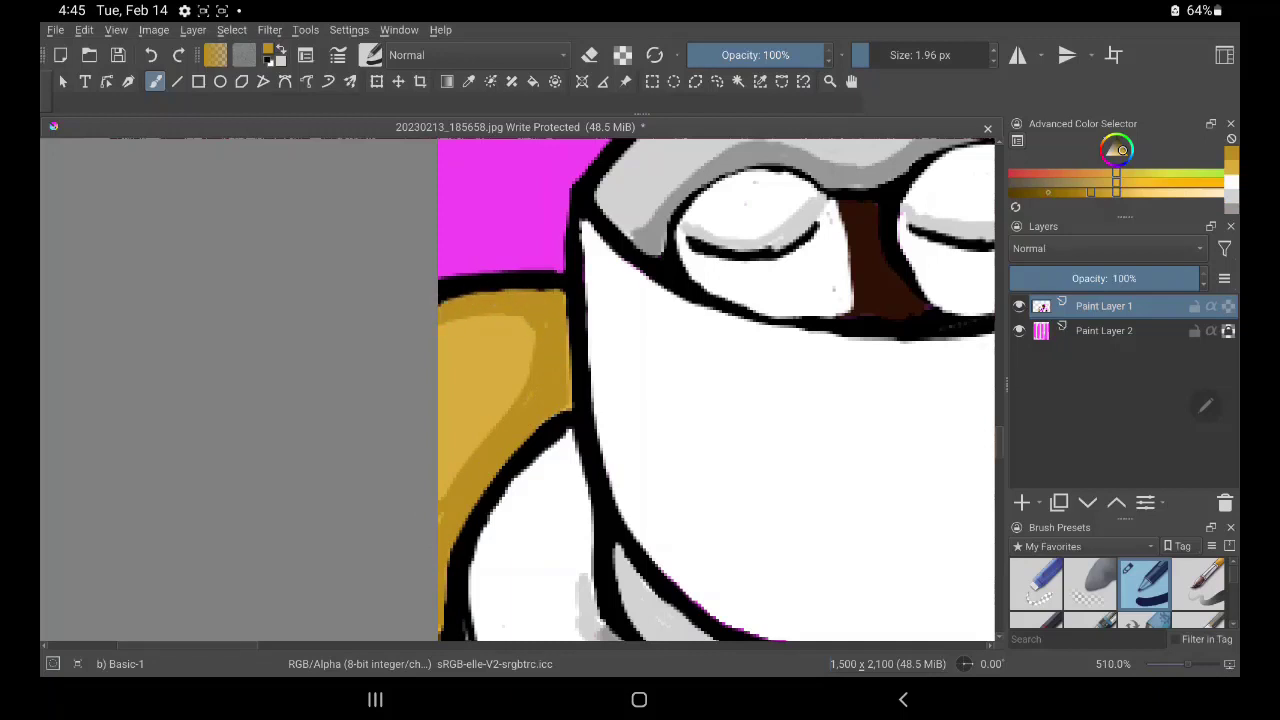
{"action": "left_click", "coordinate": [560, 300], "text": "ctrl"}
{"action": "mouse_move", "coordinate": [560, 306]}
{"action": "left_mouse_down"}
{"action": "mouse_move", "coordinate": [531, 423]}
{"action": "mouse_move", "coordinate": [561, 408]}
{"action": "mouse_move", "coordinate": [561, 378]}
{"action": "left_mouse_up"}
{"action": "left_click", "coordinate": [150, 55]}
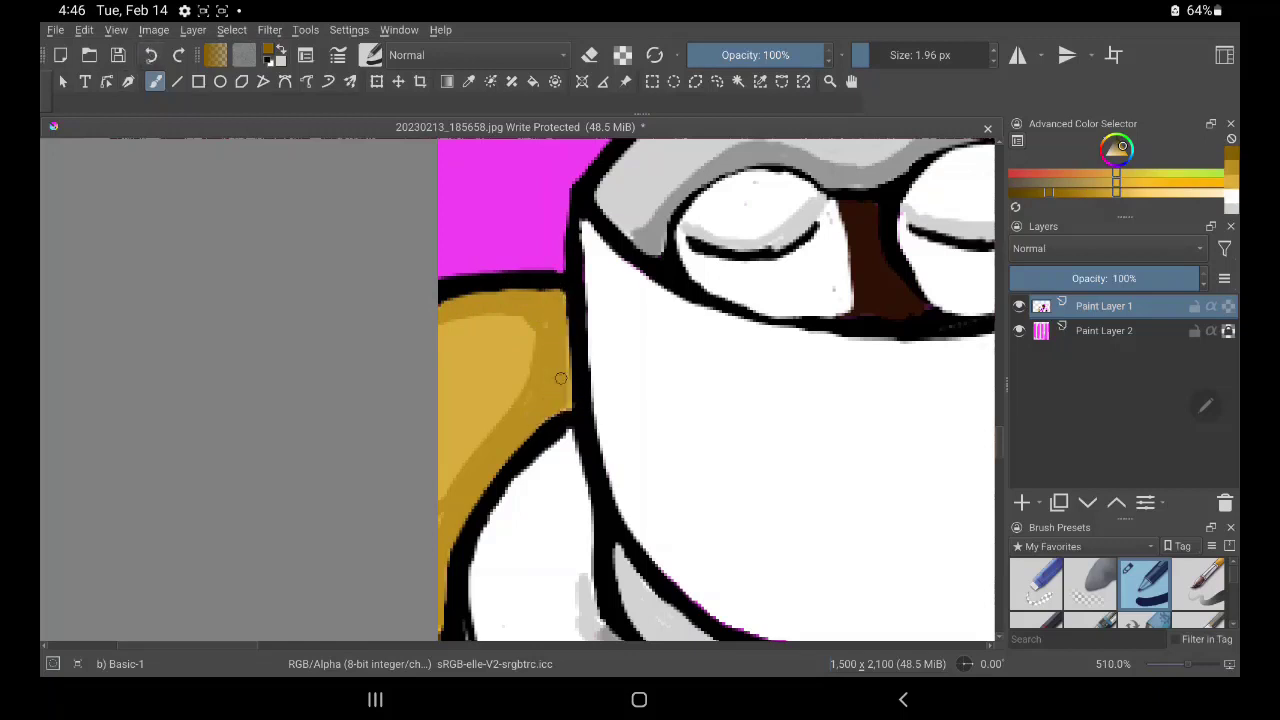
{"action": "mouse_move", "coordinate": [552, 291]}
{"action": "left_mouse_down"}
{"action": "mouse_move", "coordinate": [567, 372]}
{"action": "mouse_move", "coordinate": [537, 414]}
{"action": "mouse_move", "coordinate": [571, 374]}
{"action": "left_mouse_up"}
{"action": "mouse_move", "coordinate": [448, 545]}
{"action": "left_mouse_down"}
{"action": "mouse_move", "coordinate": [486, 463]}
{"action": "mouse_move", "coordinate": [534, 420]}
{"action": "mouse_move", "coordinate": [443, 537]}
{"action": "mouse_move", "coordinate": [526, 426]}
{"action": "mouse_move", "coordinate": [443, 549]}
{"action": "mouse_move", "coordinate": [438, 618]}
{"action": "left_mouse_up"}
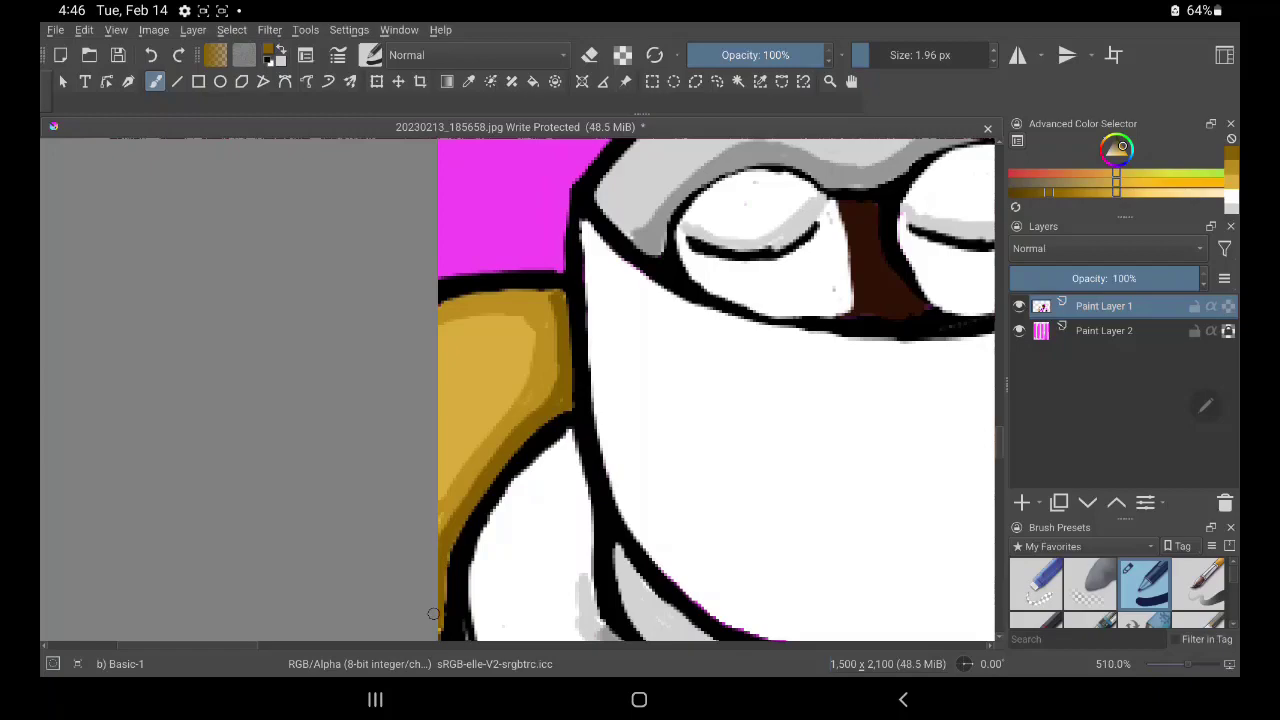
Sample a darker gold from the table with the colour sampler, then return to the brush
{"action": "scroll", "coordinate": [433, 614], "scroll_direction": "down", "scroll_amount": 5}
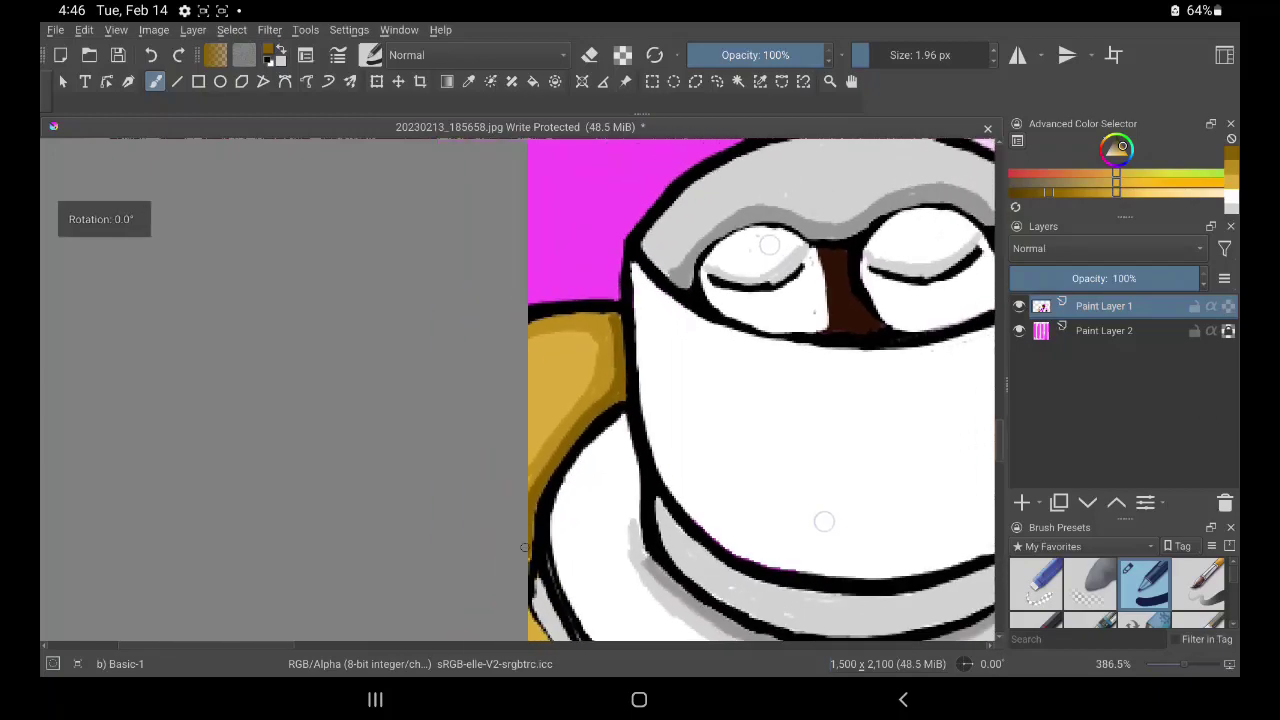
{"action": "scroll", "coordinate": [309, 408], "scroll_direction": "down", "scroll_amount": 2}
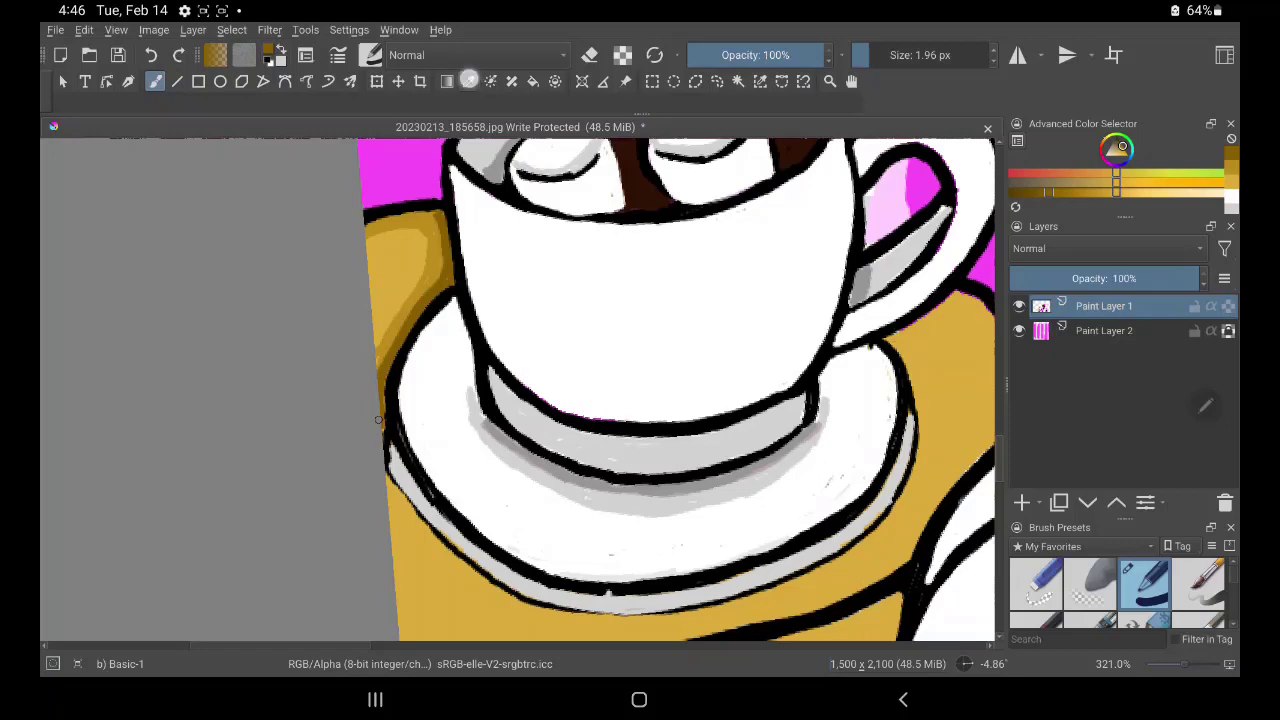
{"action": "left_click", "coordinate": [469, 81]}
{"action": "left_click", "coordinate": [410, 260]}
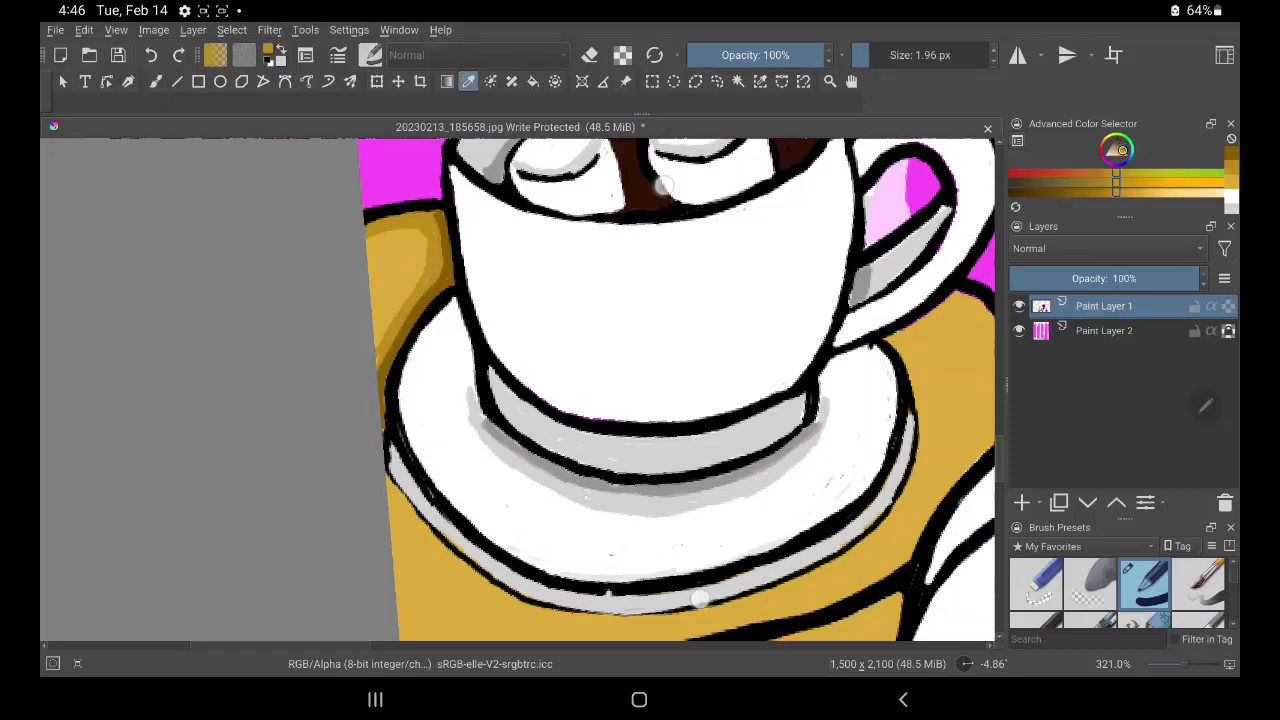
{"action": "scroll", "coordinate": [680, 390], "scroll_direction": "down", "scroll_amount": 2}
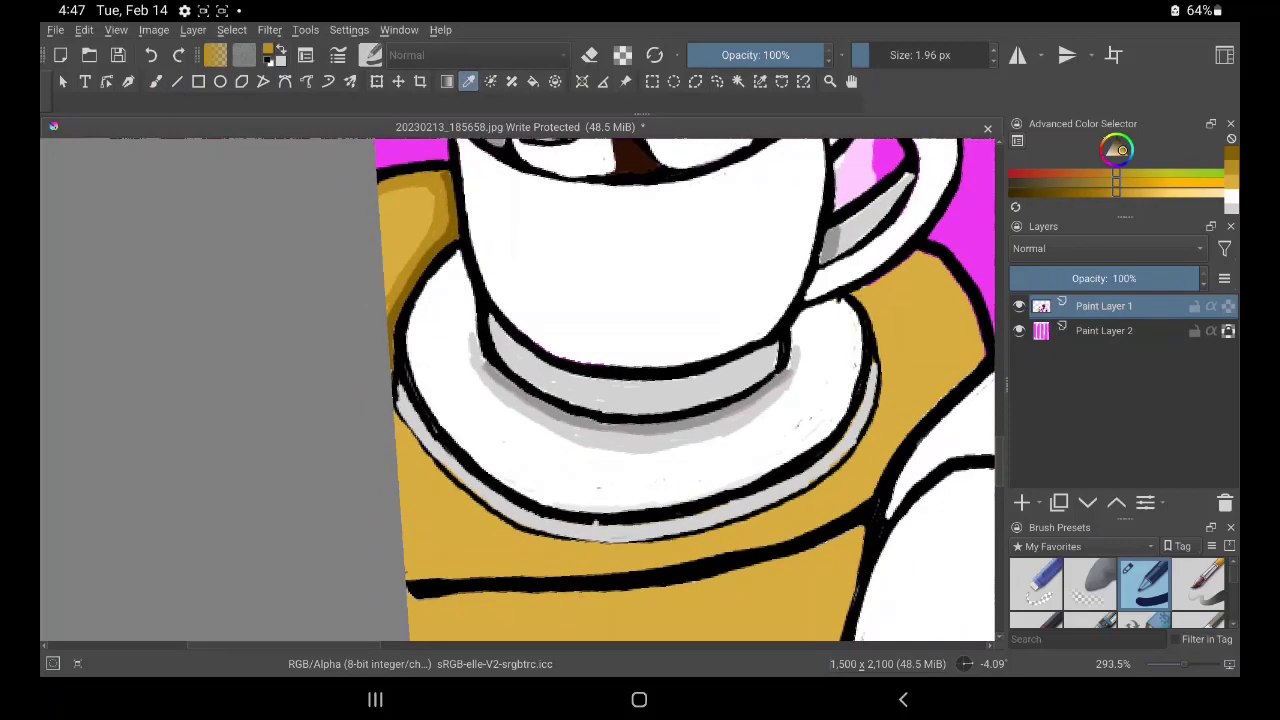
{"action": "left_click", "coordinate": [155, 81]}
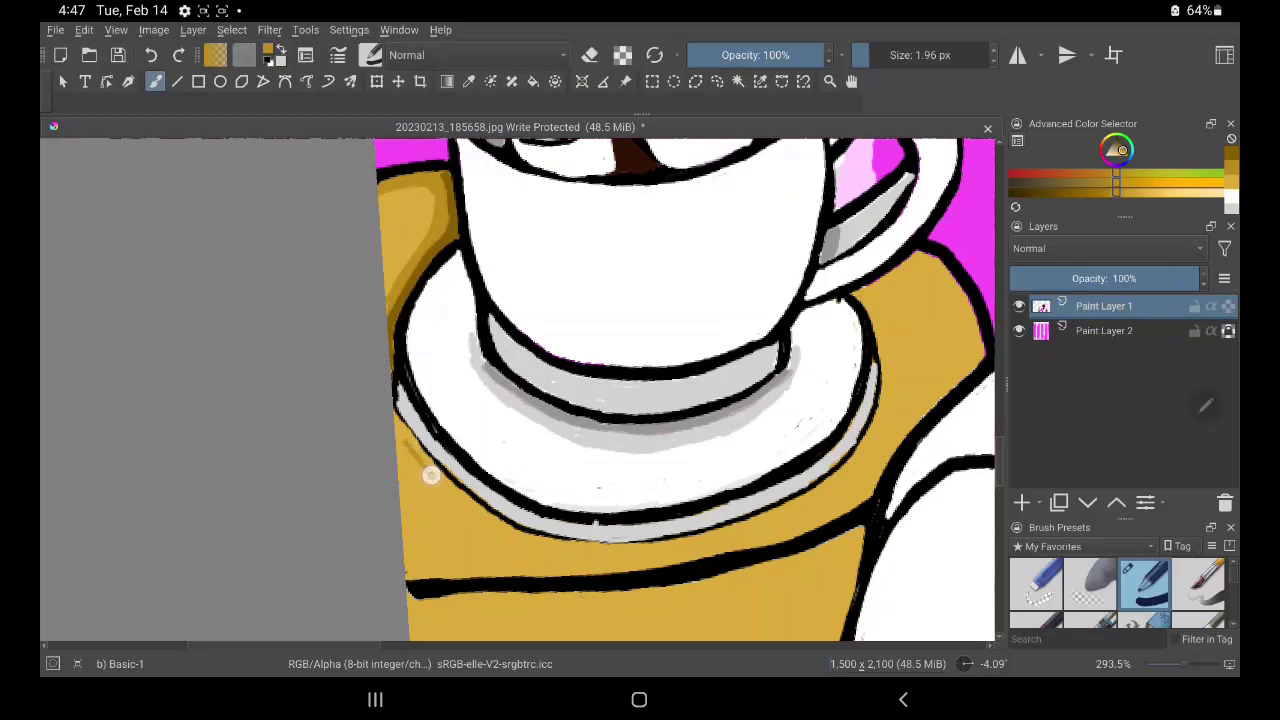
Shade the table in darker tan around the saucer's lower-left, lower and right edges
{"action": "mouse_move", "coordinate": [400, 428]}
{"action": "left_mouse_down"}
{"action": "mouse_move", "coordinate": [480, 520]}
{"action": "mouse_move", "coordinate": [392, 412]}
{"action": "mouse_move", "coordinate": [514, 537]}
{"action": "mouse_move", "coordinate": [605, 549]}
{"action": "left_mouse_up"}
{"action": "mouse_move", "coordinate": [876, 297]}
{"action": "left_mouse_down"}
{"action": "mouse_move", "coordinate": [891, 380]}
{"action": "mouse_move", "coordinate": [882, 419]}
{"action": "mouse_move", "coordinate": [897, 369]}
{"action": "mouse_move", "coordinate": [874, 449]}
{"action": "mouse_move", "coordinate": [840, 478]}
{"action": "left_mouse_up"}
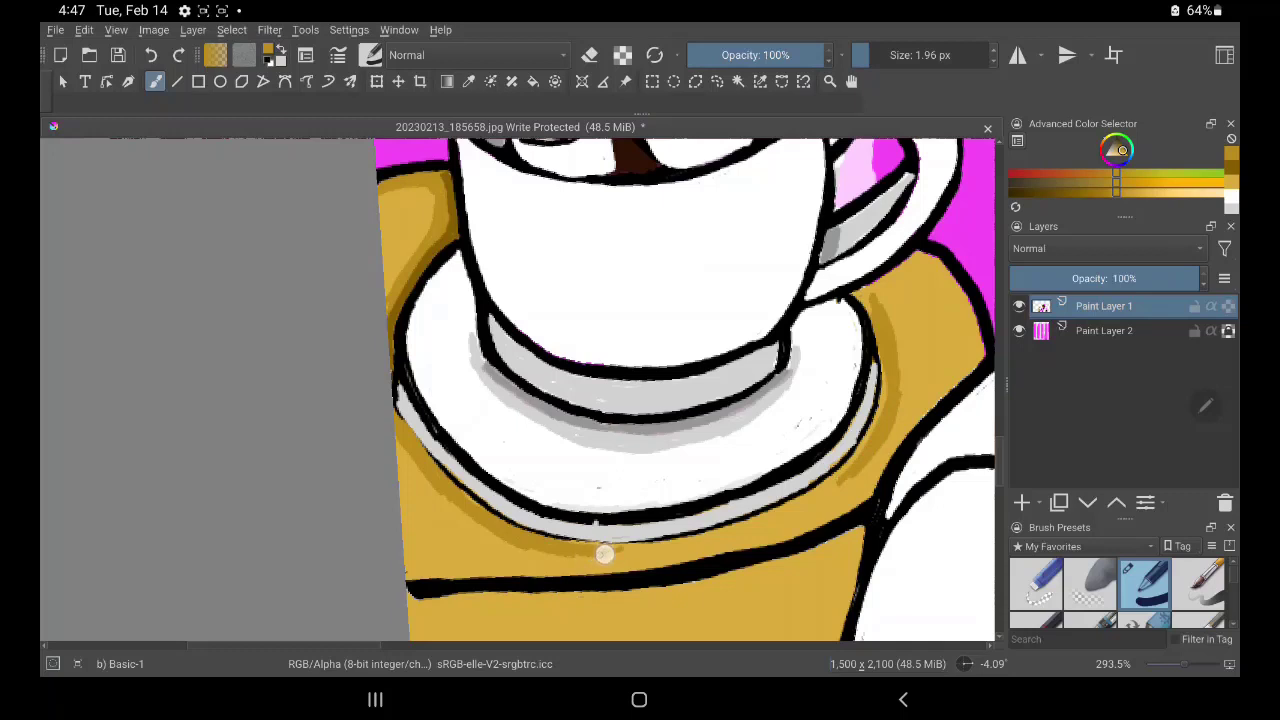
{"action": "mouse_move", "coordinate": [604, 554]}
{"action": "left_mouse_down"}
{"action": "mouse_move", "coordinate": [640, 540]}
{"action": "mouse_move", "coordinate": [571, 549]}
{"action": "mouse_move", "coordinate": [709, 543]}
{"action": "mouse_move", "coordinate": [674, 549]}
{"action": "mouse_move", "coordinate": [820, 491]}
{"action": "mouse_move", "coordinate": [700, 548]}
{"action": "left_mouse_up"}
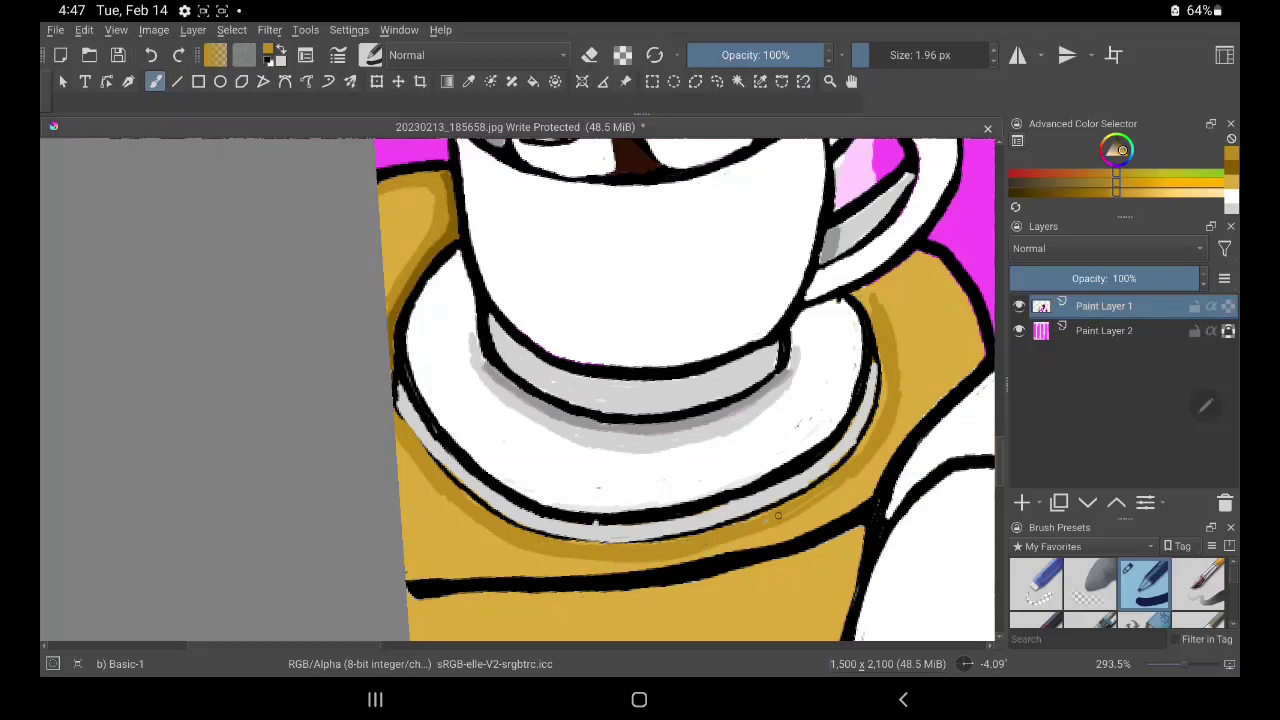
{"action": "mouse_move", "coordinate": [778, 516]}
{"action": "left_mouse_down"}
{"action": "mouse_move", "coordinate": [881, 423]}
{"action": "mouse_move", "coordinate": [886, 337]}
{"action": "mouse_move", "coordinate": [883, 354]}
{"action": "mouse_move", "coordinate": [869, 305]}
{"action": "left_mouse_up"}
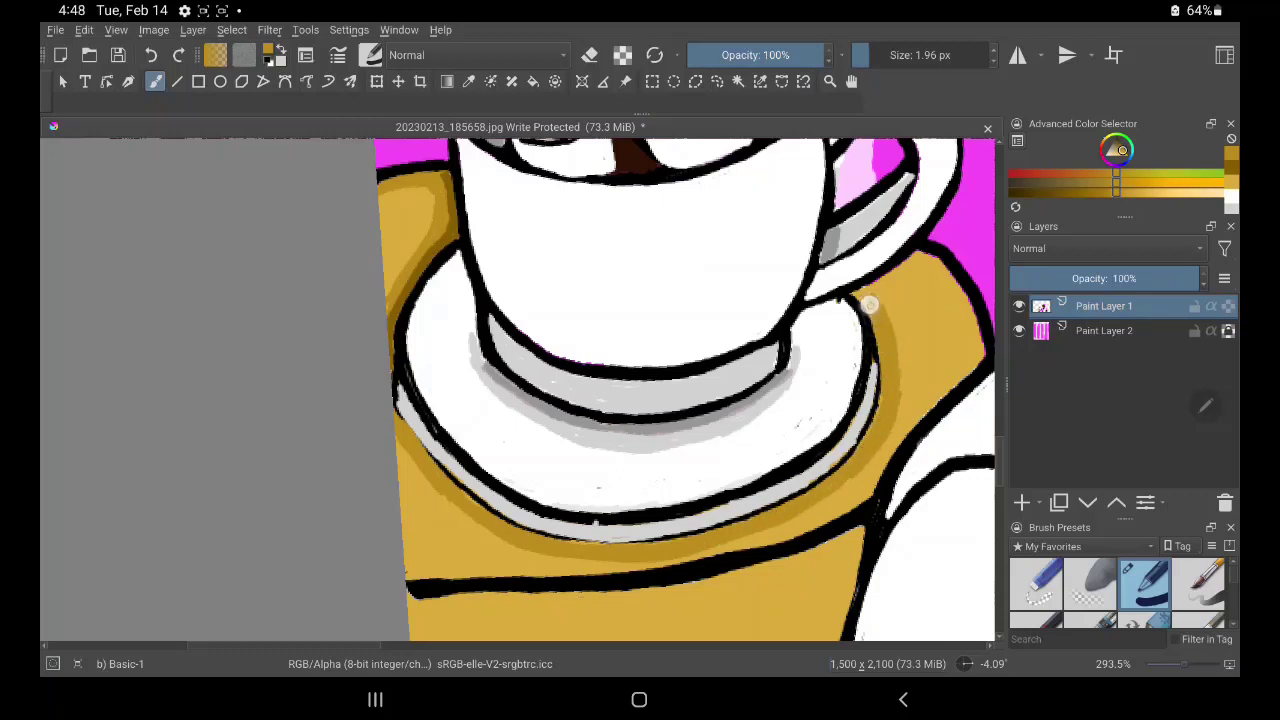
Add lighter tan strokes along the saucer rim and fill the white gap under the handle with gold
{"action": "mouse_move", "coordinate": [434, 567]}
{"action": "left_mouse_down"}
{"action": "mouse_move", "coordinate": [634, 564]}
{"action": "mouse_move", "coordinate": [403, 572]}
{"action": "mouse_move", "coordinate": [671, 560]}
{"action": "mouse_move", "coordinate": [771, 531]}
{"action": "mouse_move", "coordinate": [606, 559]}
{"action": "mouse_move", "coordinate": [800, 526]}
{"action": "mouse_move", "coordinate": [837, 503]}
{"action": "mouse_move", "coordinate": [820, 520]}
{"action": "mouse_move", "coordinate": [764, 529]}
{"action": "mouse_move", "coordinate": [806, 526]}
{"action": "mouse_move", "coordinate": [856, 497]}
{"action": "left_mouse_up"}
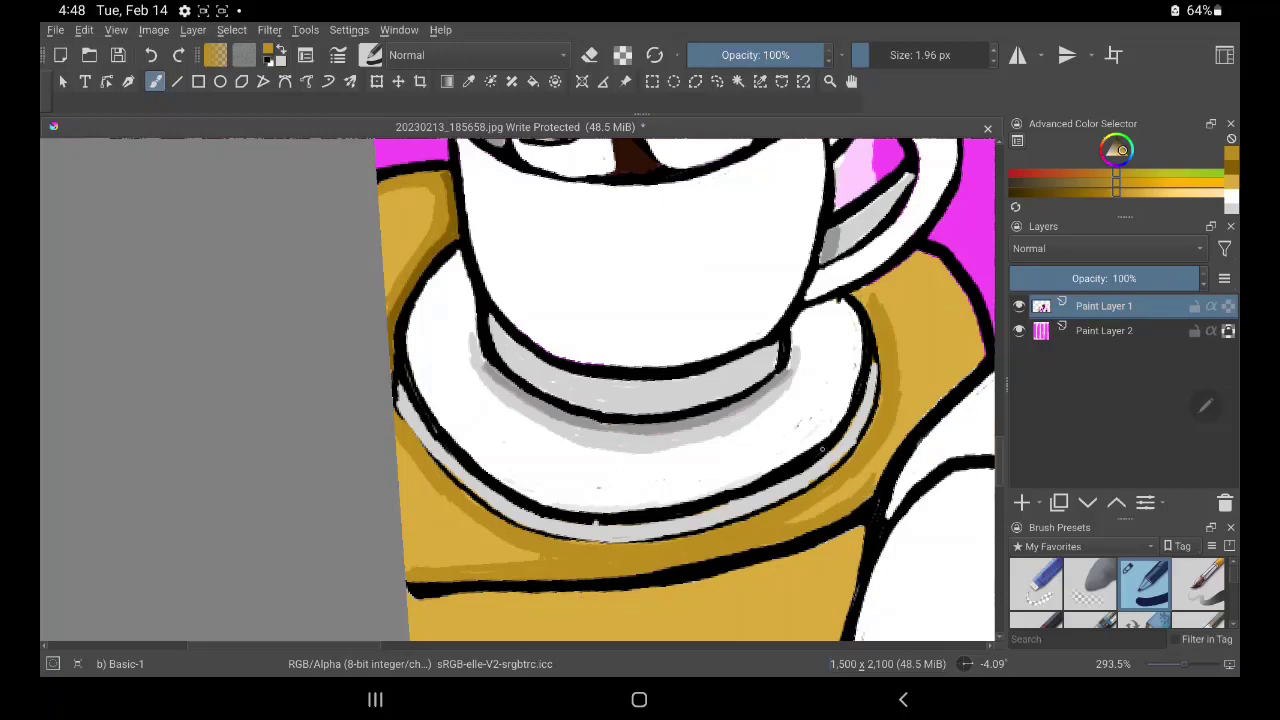
{"action": "mouse_move", "coordinate": [789, 532]}
{"action": "left_mouse_down"}
{"action": "mouse_move", "coordinate": [757, 540]}
{"action": "mouse_move", "coordinate": [866, 491]}
{"action": "mouse_move", "coordinate": [914, 417]}
{"action": "mouse_move", "coordinate": [851, 491]}
{"action": "mouse_move", "coordinate": [817, 496]}
{"action": "left_mouse_up"}
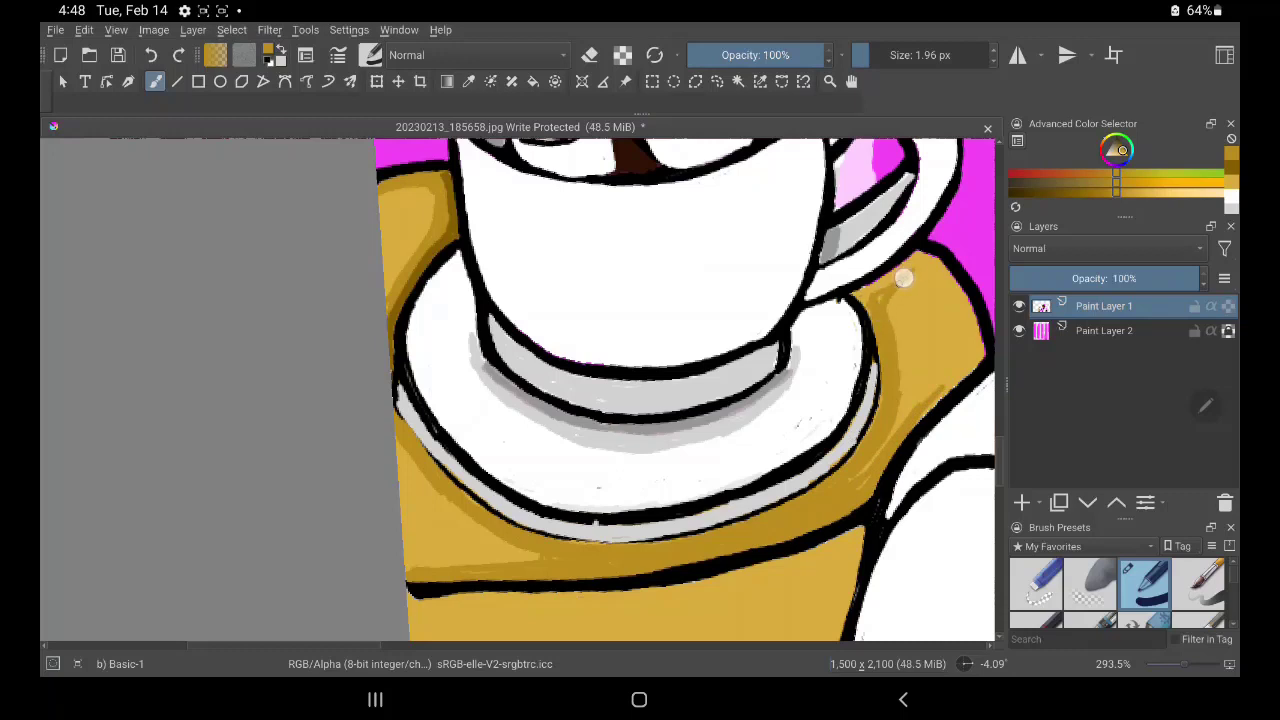
{"action": "mouse_move", "coordinate": [903, 277]}
{"action": "left_mouse_down"}
{"action": "mouse_move", "coordinate": [860, 297]}
{"action": "mouse_move", "coordinate": [922, 264]}
{"action": "left_mouse_up"}
{"action": "mouse_move", "coordinate": [896, 394]}
{"action": "left_mouse_down"}
{"action": "mouse_move", "coordinate": [894, 417]}
{"action": "mouse_move", "coordinate": [920, 402]}
{"action": "left_mouse_up"}
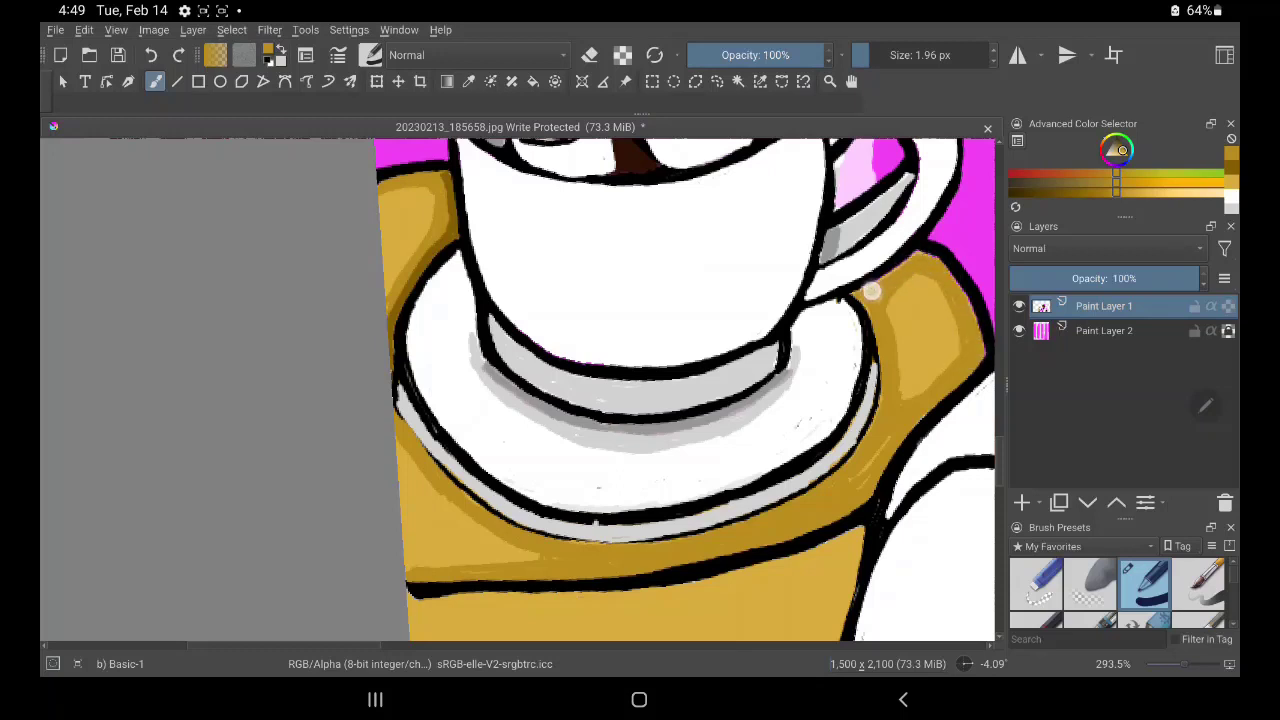
{"action": "left_click_drag", "start_coordinate": [871, 286], "coordinate": [883, 277]}
Sample the table gold and paint ochre shading along the saucer's left, right and lower edges
{"action": "key", "text": "p"}
{"action": "left_click", "coordinate": [427, 254]}
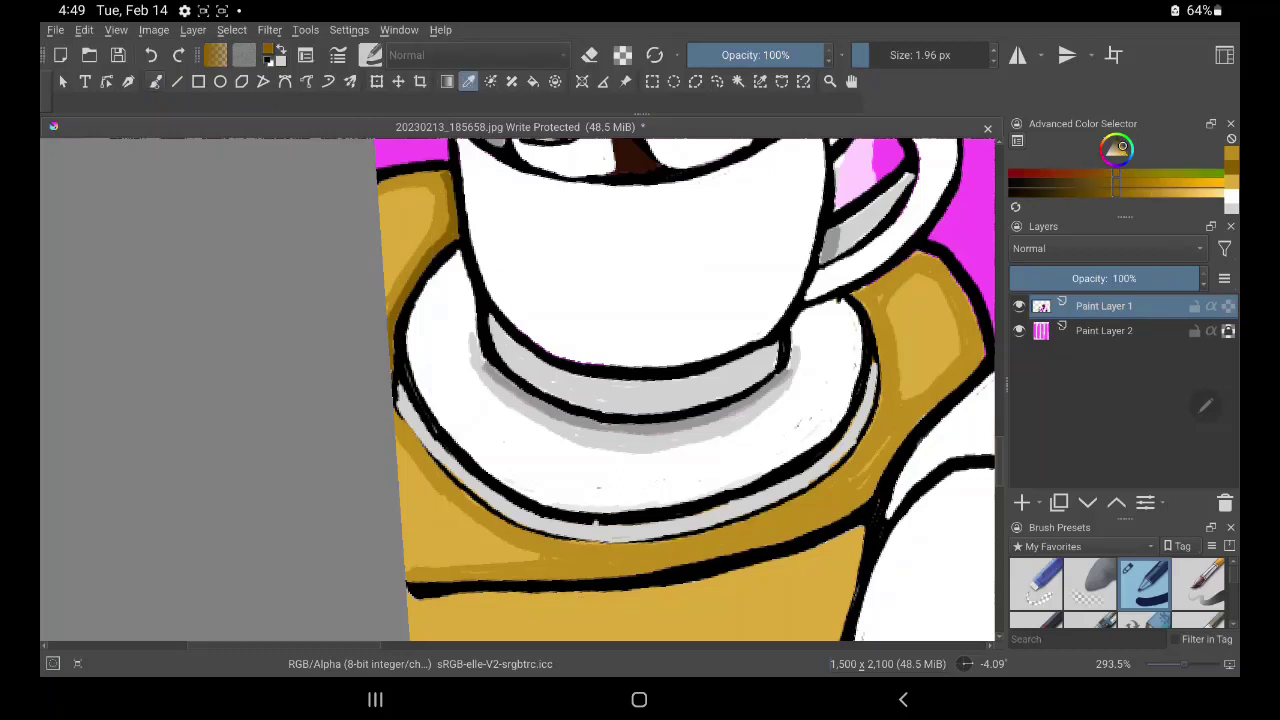
{"action": "key", "text": "b"}
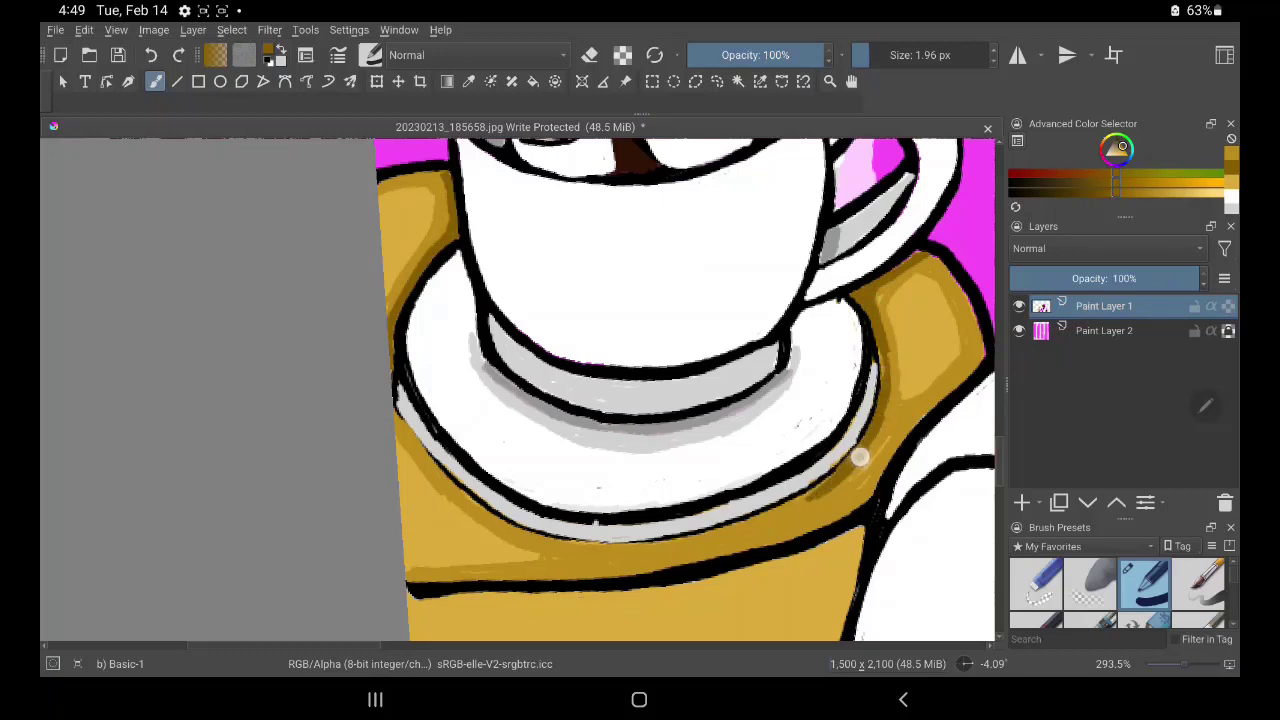
{"action": "mouse_move", "coordinate": [857, 457]}
{"action": "left_mouse_down"}
{"action": "mouse_move", "coordinate": [743, 529]}
{"action": "mouse_move", "coordinate": [853, 459]}
{"action": "left_mouse_up"}
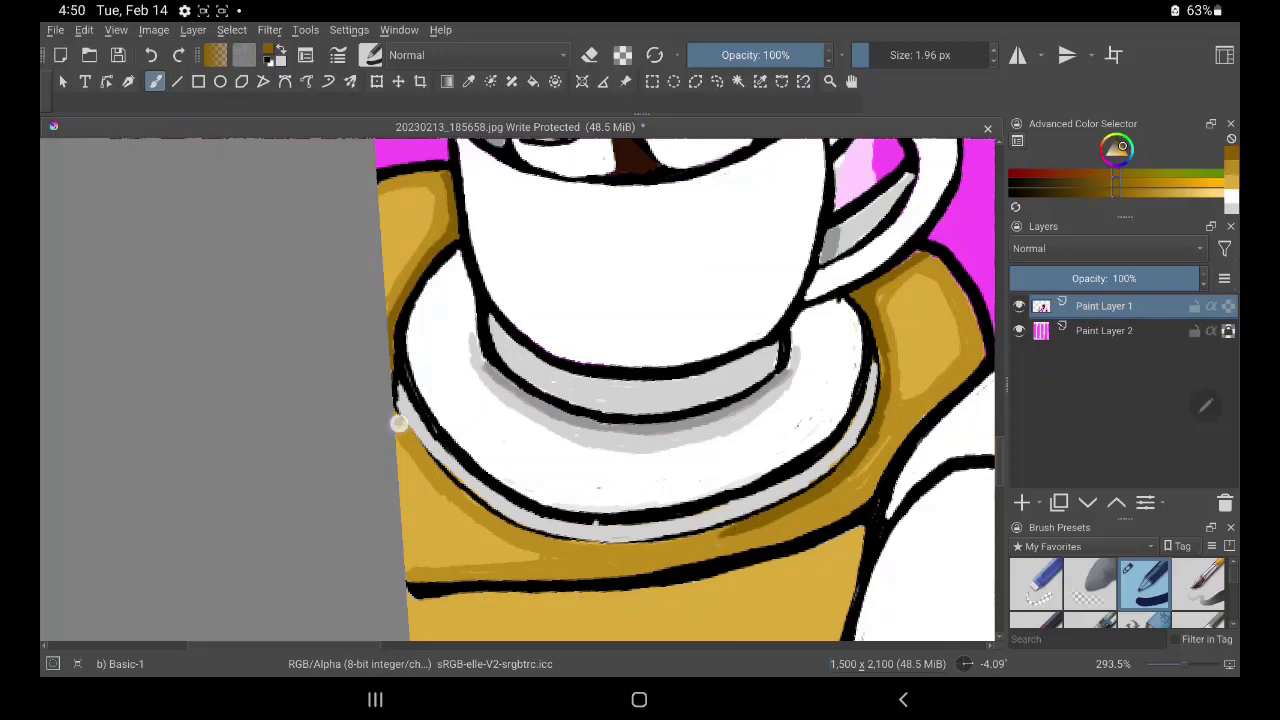
{"action": "mouse_move", "coordinate": [412, 440]}
{"action": "left_mouse_down"}
{"action": "mouse_move", "coordinate": [400, 421]}
{"action": "mouse_move", "coordinate": [432, 460]}
{"action": "left_mouse_up"}
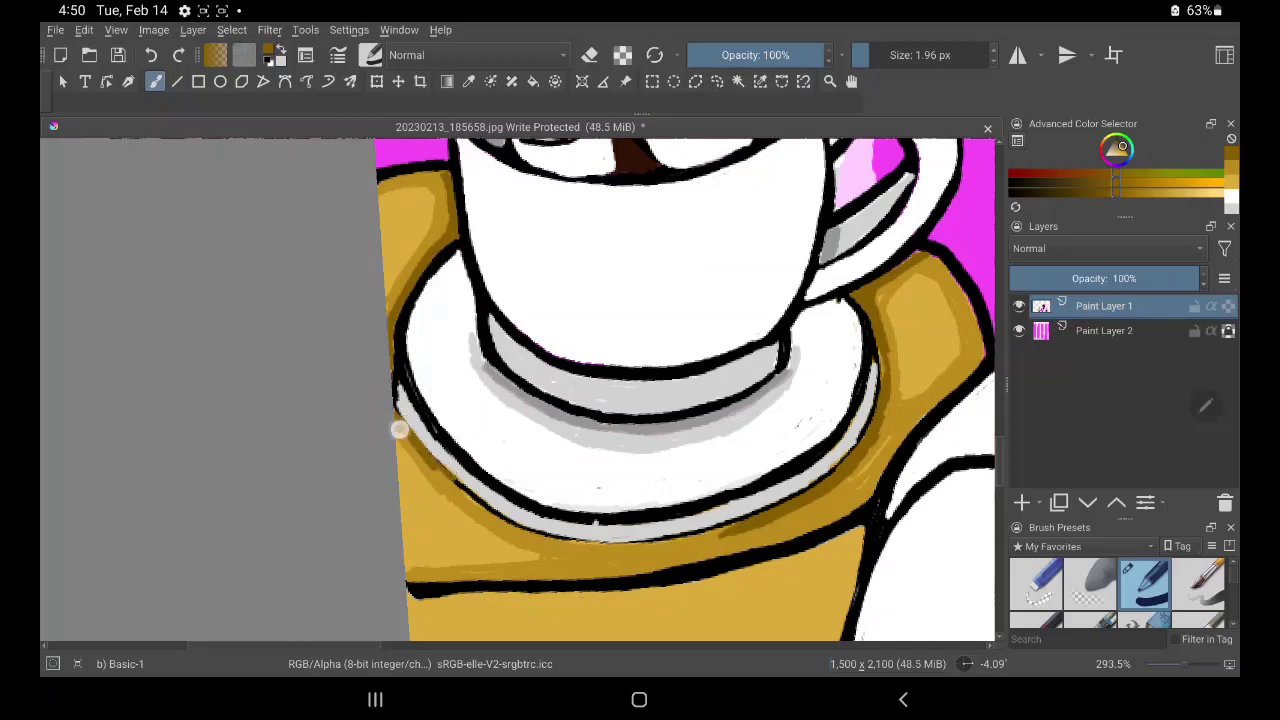
{"action": "mouse_move", "coordinate": [399, 430]}
{"action": "left_mouse_down"}
{"action": "mouse_move", "coordinate": [508, 524]}
{"action": "mouse_move", "coordinate": [585, 548]}
{"action": "left_mouse_up"}
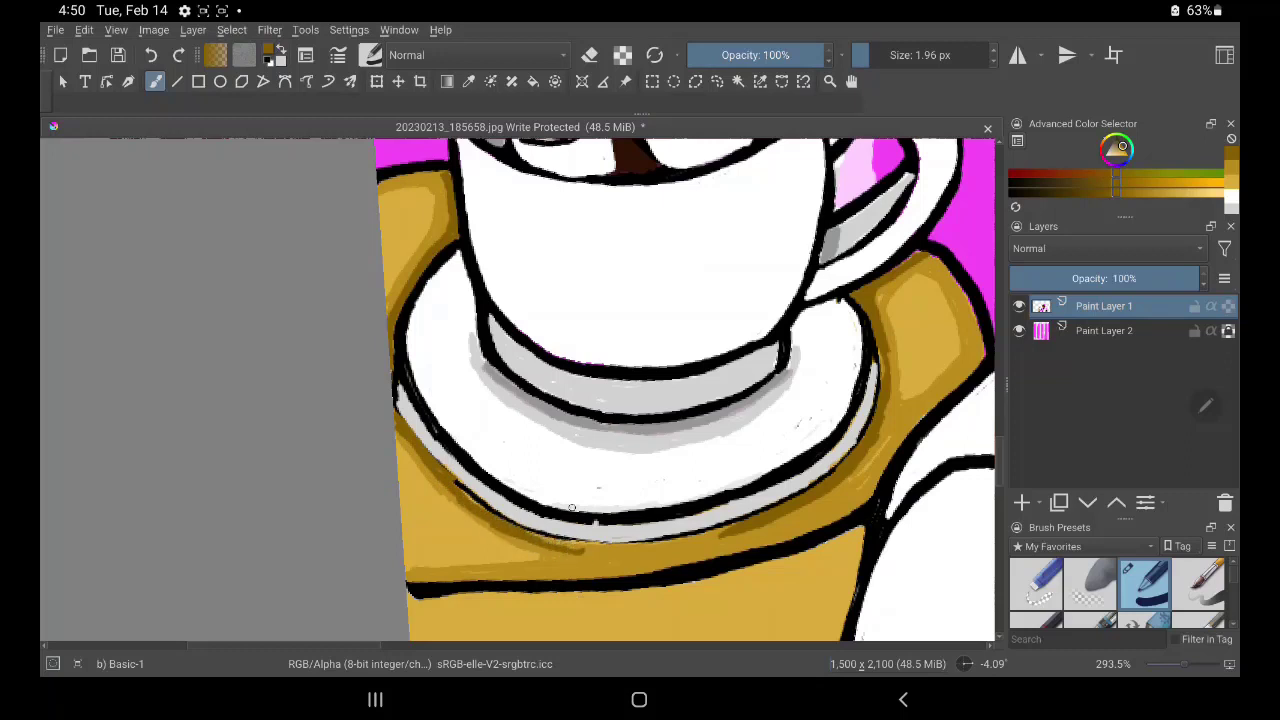
{"action": "mouse_move", "coordinate": [508, 532]}
{"action": "left_mouse_down"}
{"action": "mouse_move", "coordinate": [567, 556]}
{"action": "mouse_move", "coordinate": [775, 512]}
{"action": "mouse_move", "coordinate": [694, 534]}
{"action": "mouse_move", "coordinate": [511, 535]}
{"action": "mouse_move", "coordinate": [394, 429]}
{"action": "mouse_move", "coordinate": [493, 521]}
{"action": "left_mouse_up"}
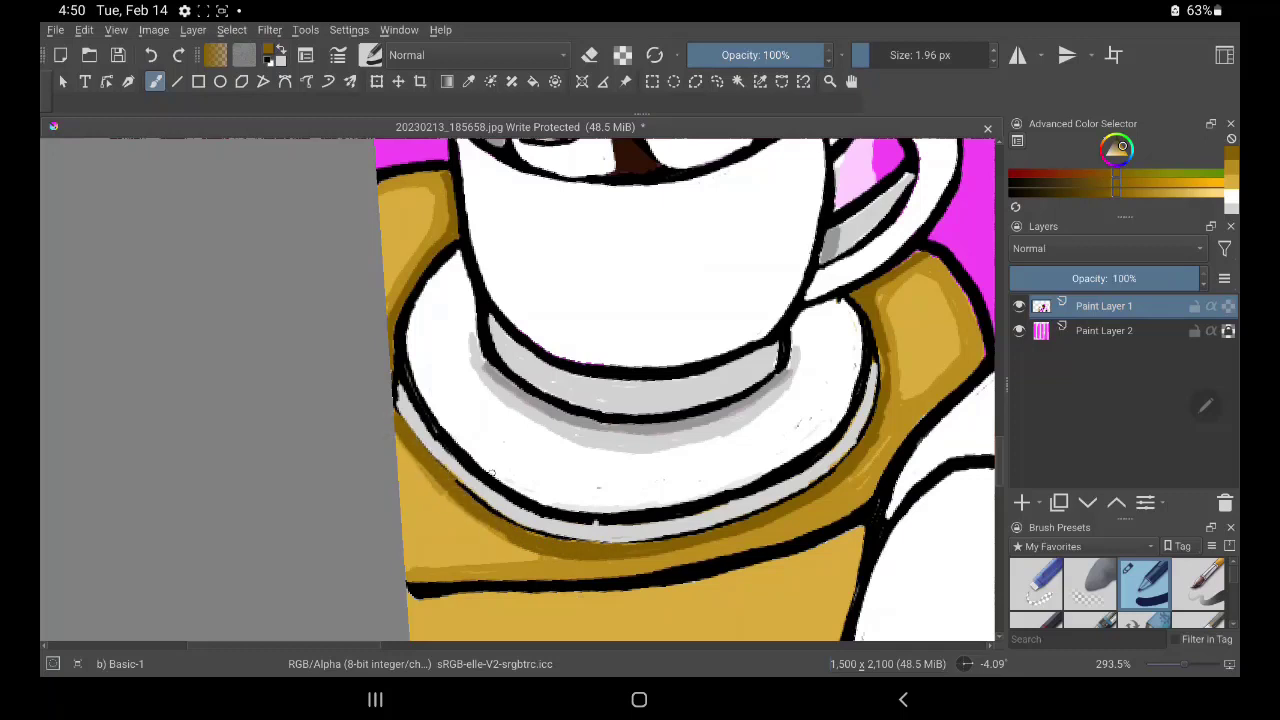
Re-sample the ochre gold and trace shading along the saucer's lower-left rim
{"action": "left_click", "coordinate": [468, 81]}
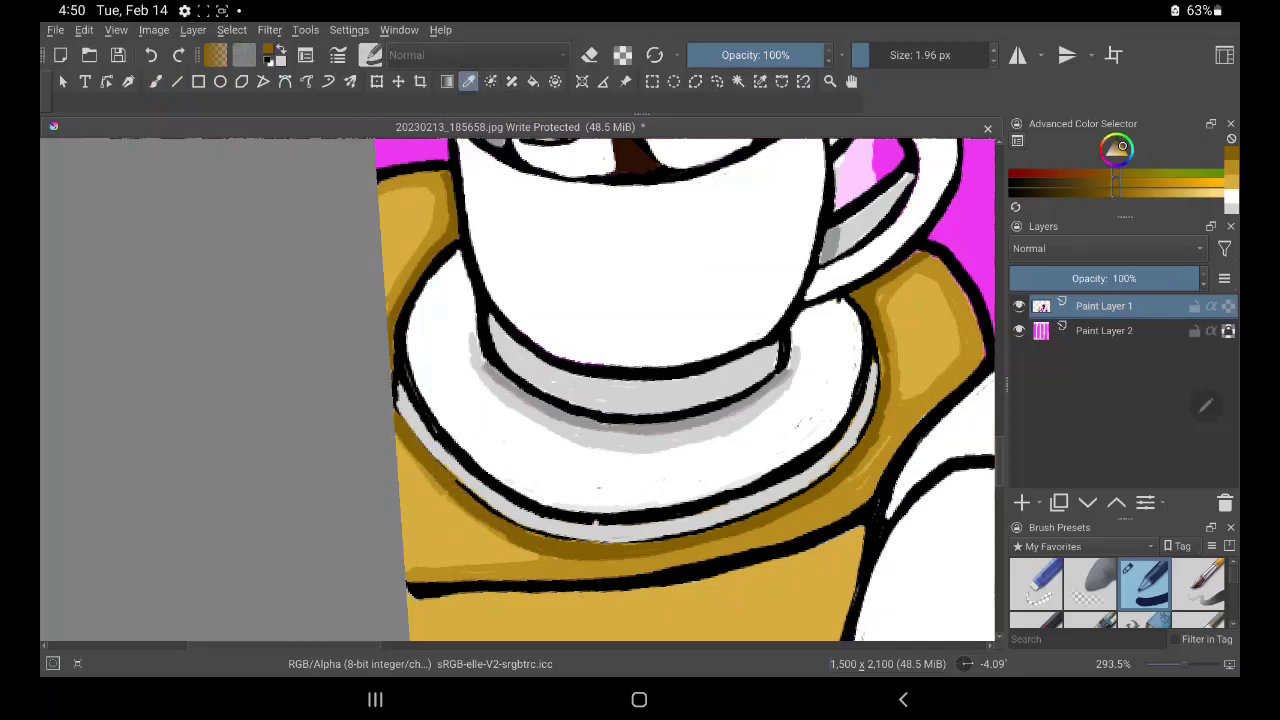
{"action": "left_click", "coordinate": [630, 572]}
{"action": "key", "text": "b"}
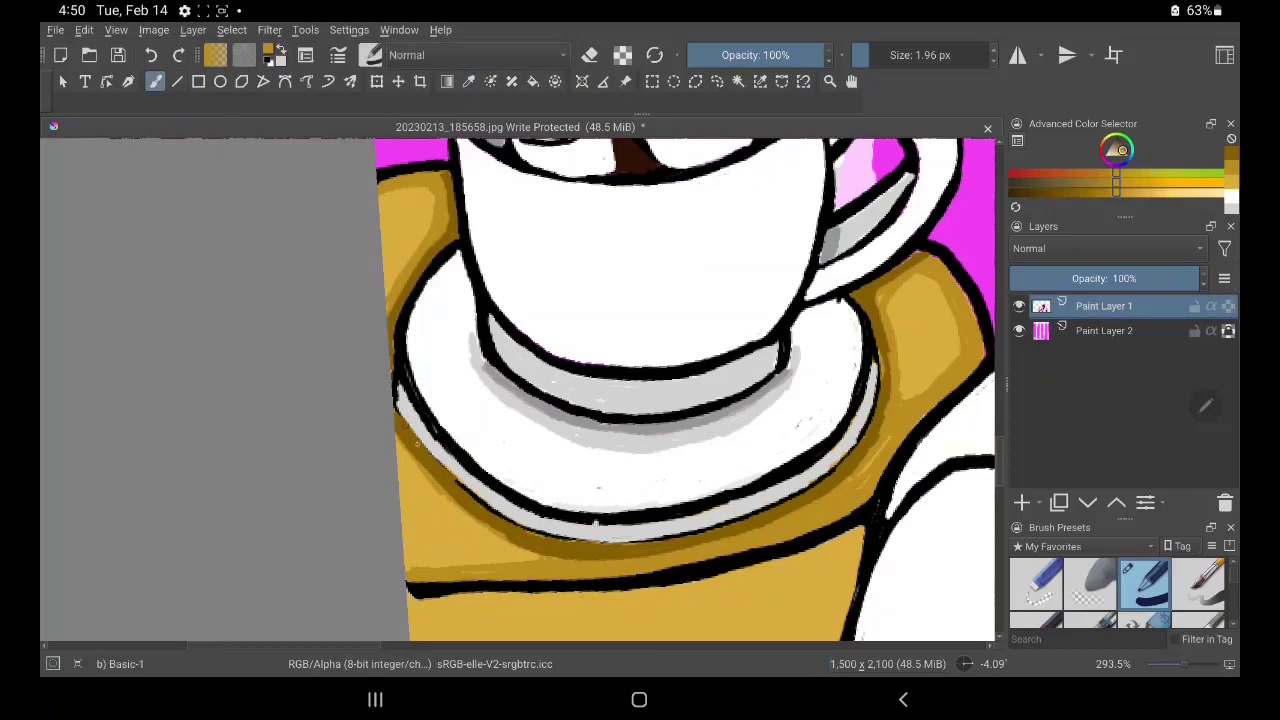
{"action": "mouse_move", "coordinate": [389, 434]}
{"action": "left_mouse_down"}
{"action": "mouse_move", "coordinate": [497, 556]}
{"action": "mouse_move", "coordinate": [446, 571]}
{"action": "mouse_move", "coordinate": [516, 551]}
{"action": "left_mouse_up"}
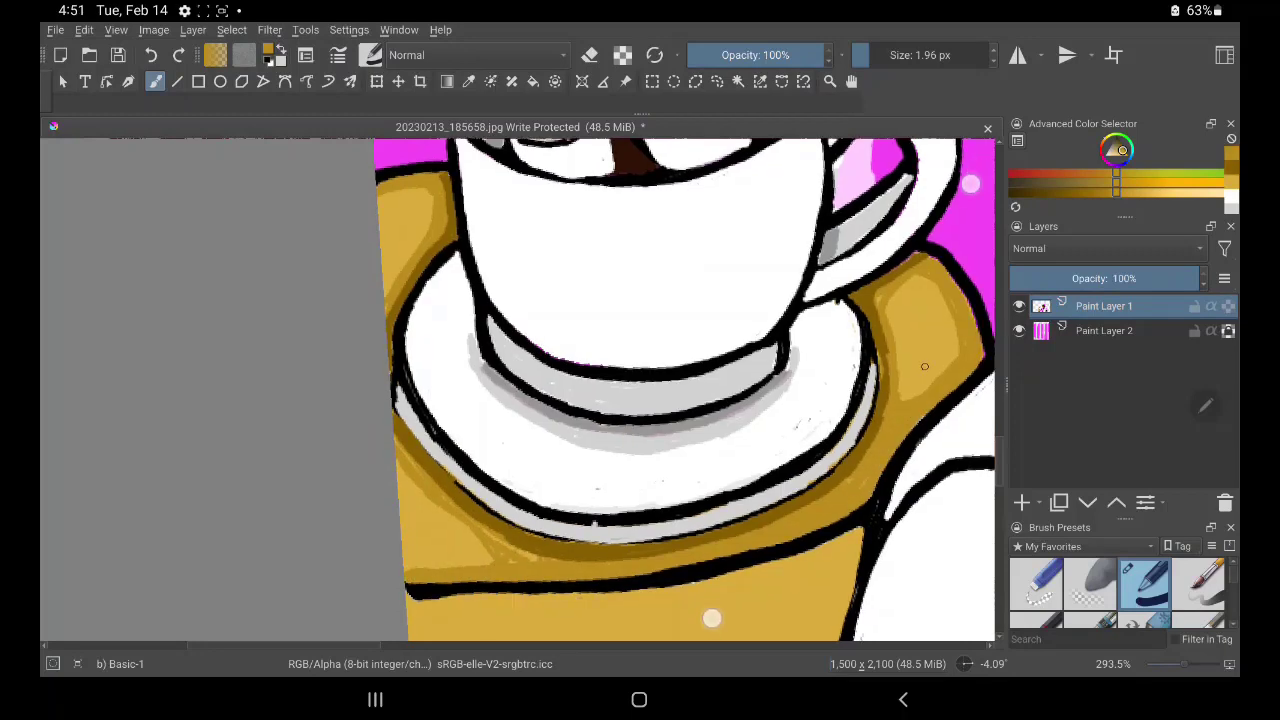
{"action": "scroll", "coordinate": [659, 531], "scroll_direction": "down", "scroll_amount": 3}
{"action": "scroll", "coordinate": [659, 531], "scroll_direction": "down", "scroll_amount": 2}
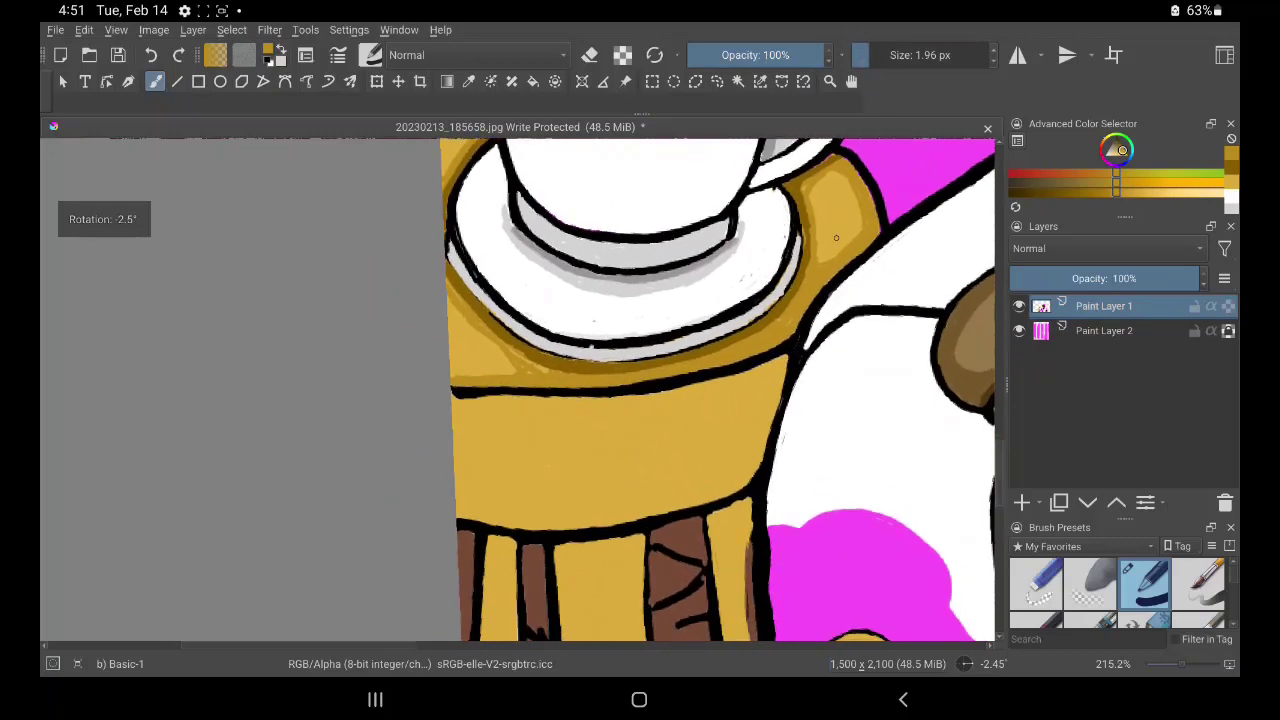
{"action": "scroll", "coordinate": [700, 500], "scroll_direction": "down", "scroll_amount": 3}
{"action": "scroll", "coordinate": [776, 404], "scroll_direction": "down", "scroll_amount": 1}
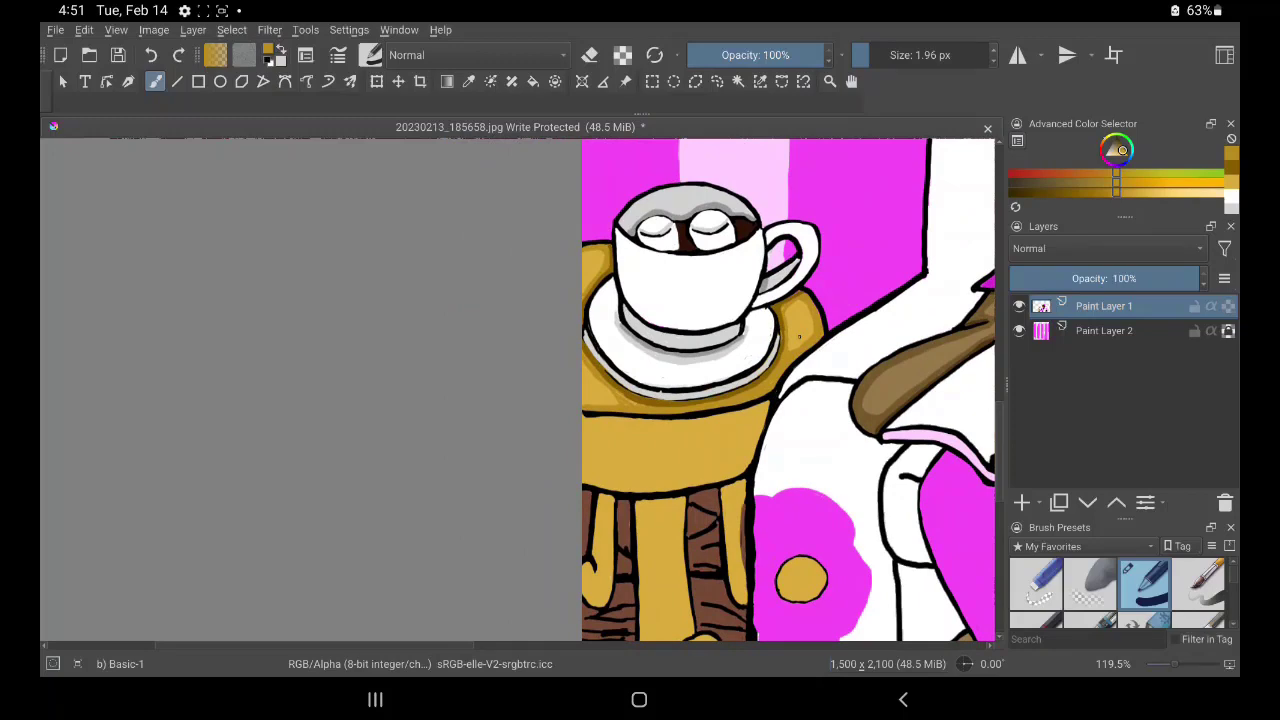
{"action": "scroll", "coordinate": [763, 389], "scroll_direction": "down", "scroll_amount": 2}
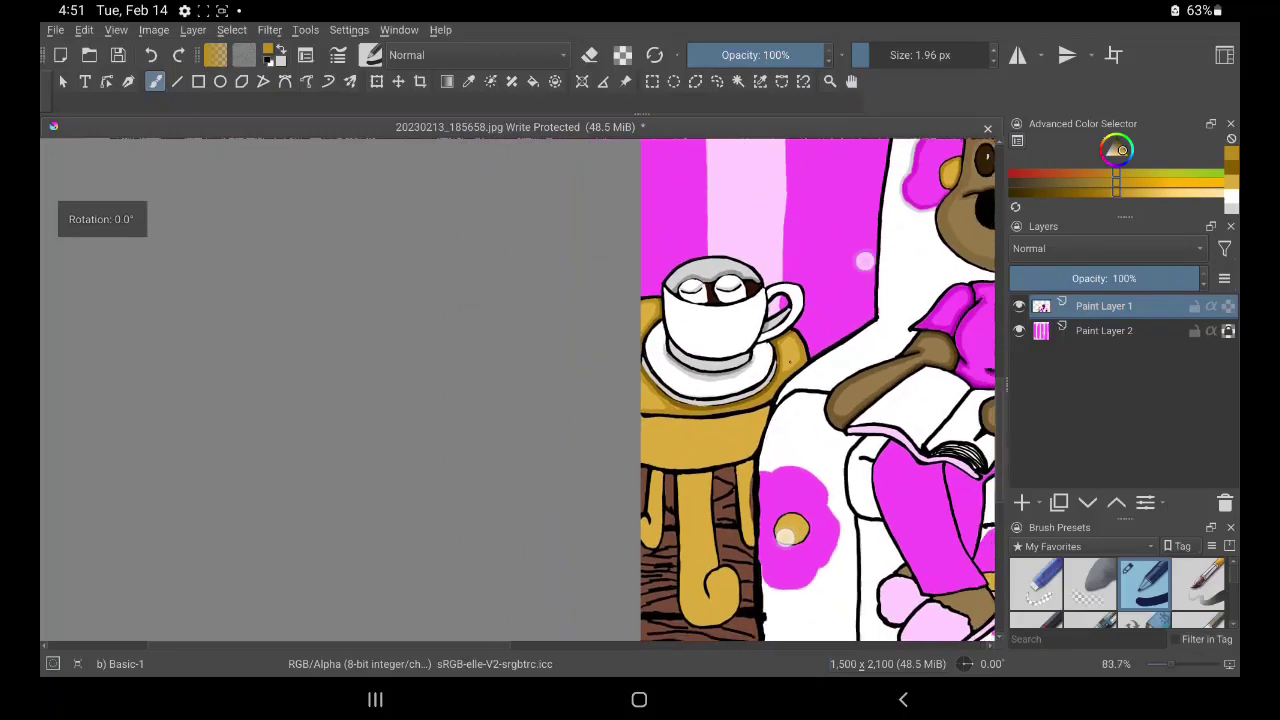
{"action": "scroll", "coordinate": [763, 389], "scroll_direction": "down", "scroll_amount": 3}
{"action": "scroll", "coordinate": [764, 389], "scroll_direction": "down", "scroll_amount": 2}
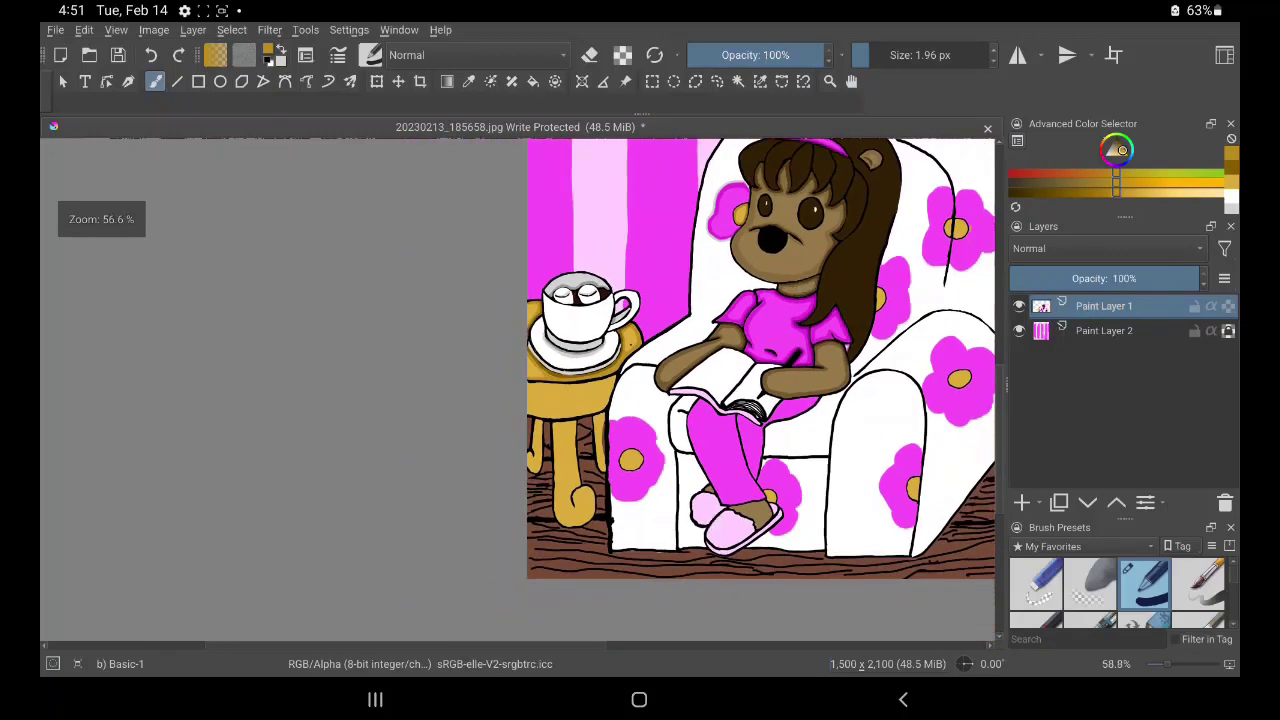
{"action": "scroll", "coordinate": [764, 389], "scroll_direction": "down", "scroll_amount": 2}
{"action": "scroll", "coordinate": [764, 389], "scroll_direction": "down", "scroll_amount": 1}
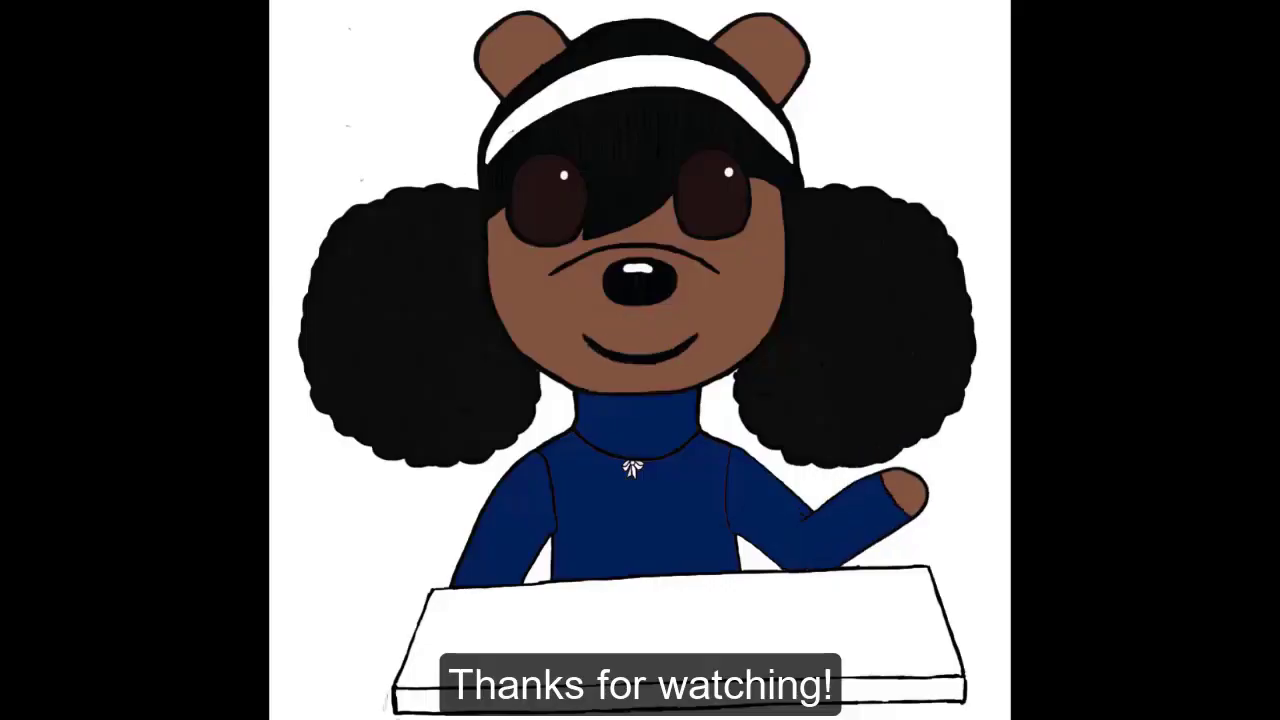